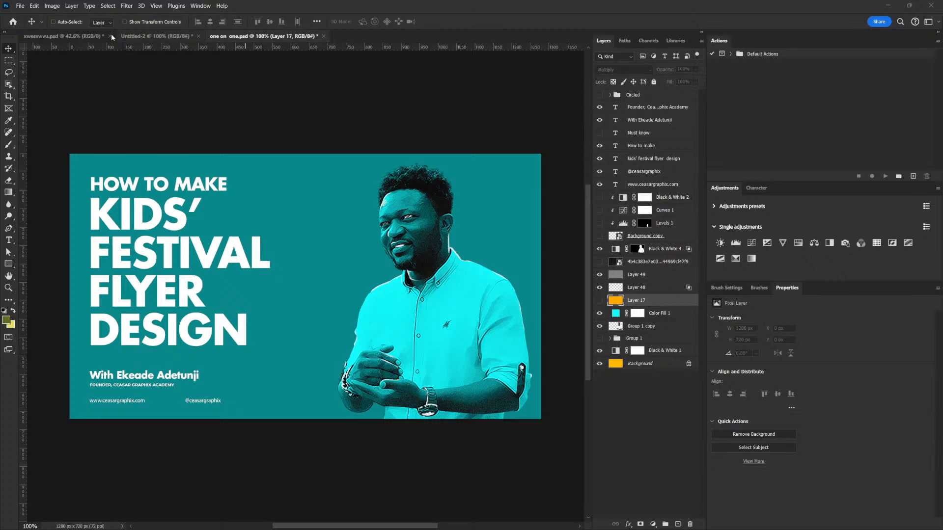
- Place the inflatable playground photo in the blank 720 × 900 px document, filling the lower part of the canvas
left_click(155, 38)
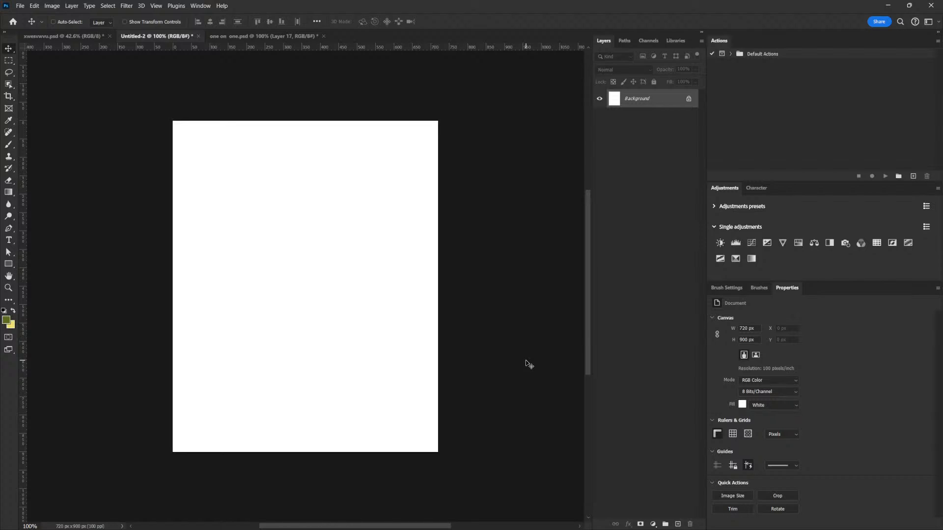
left_click(87, 35)
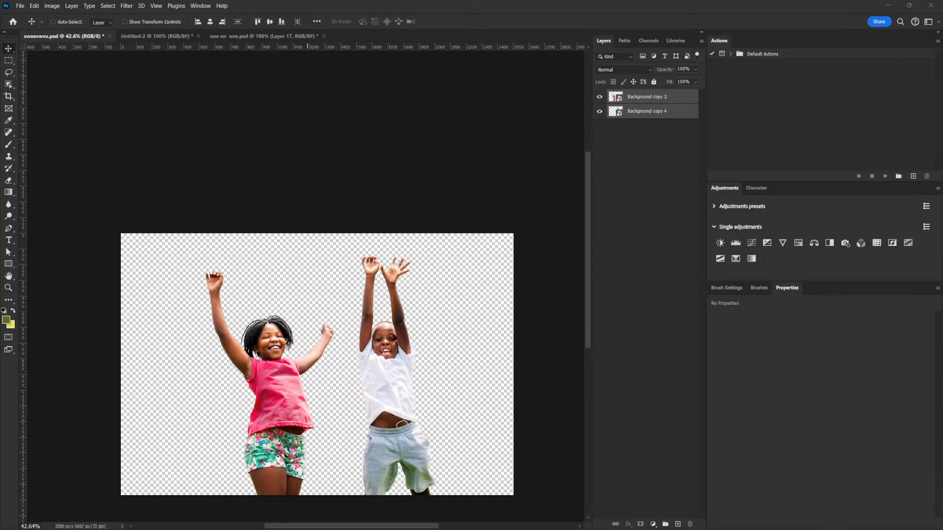
left_click(149, 38)
left_click_drag(273, 132, 441, 322)
left_click_drag(412, 244, 425, 259)
left_click_drag(437, 218, 394, 260)
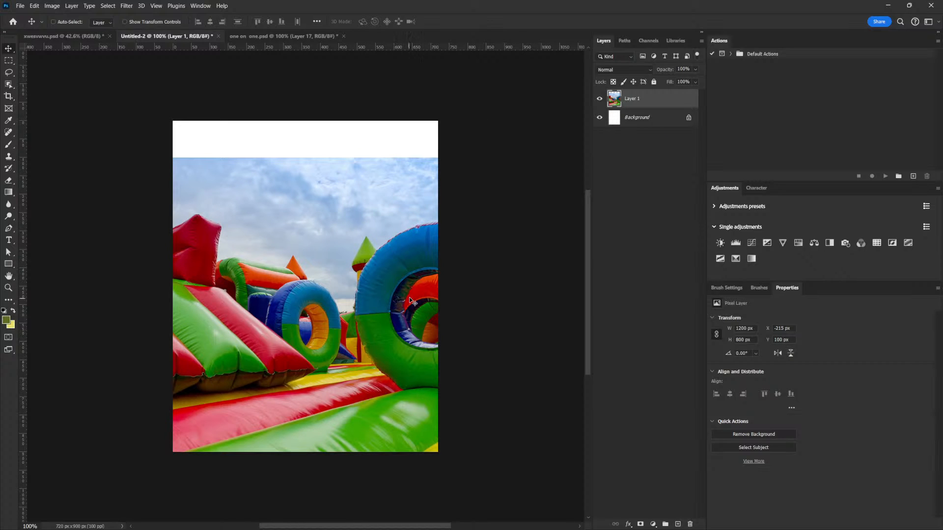
left_click_drag(409, 300, 414, 295)
- Enlarge the playground photo proportionally and reposition it so it covers the whole canvas
key("ctrl+t")
left_click_drag(539, 154, 582, 93)
left_click_drag(457, 323, 425, 354)
left_click_drag(467, 304, 448, 321)
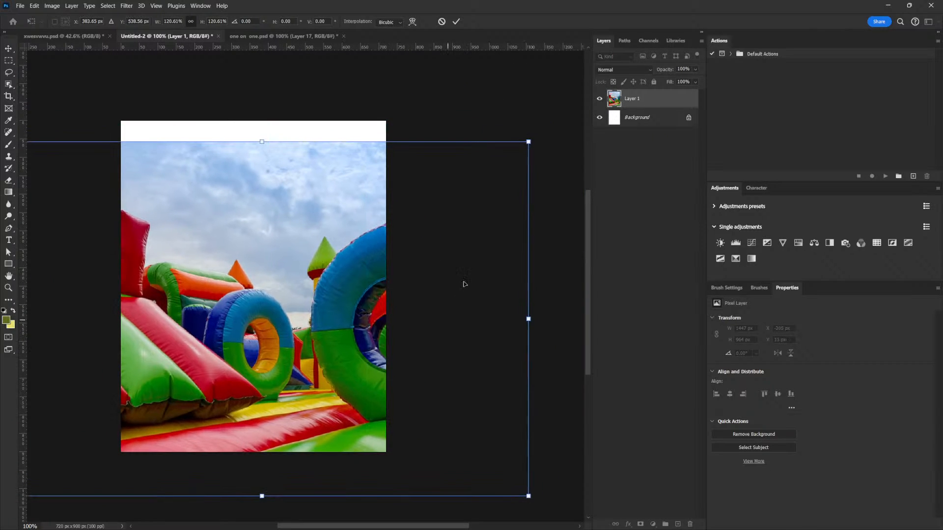
left_click_drag(528, 142, 564, 120)
left_click_drag(305, 339, 436, 332)
key("Return")
left_click_drag(492, 307, 489, 286)
- Copy the canvas-sized area of the playground photo to a new layer and hide the original photo layer
key("m")
left_click_drag(253, 114, 550, 459)
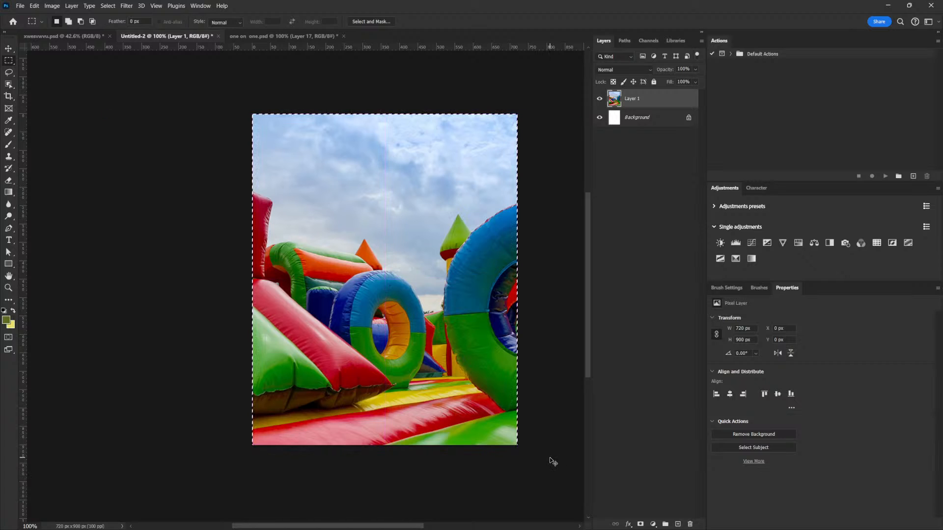
key("ctrl+m")
key("Escape")
key("ctrl+j")
left_click(599, 118)
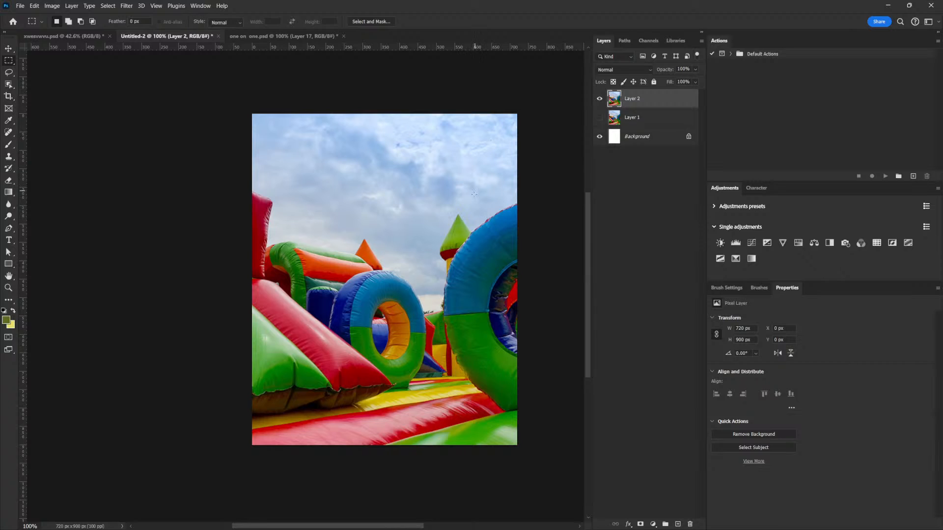
- Convert the copied playground photo layer, Layer 2, to a smart object
key("v")
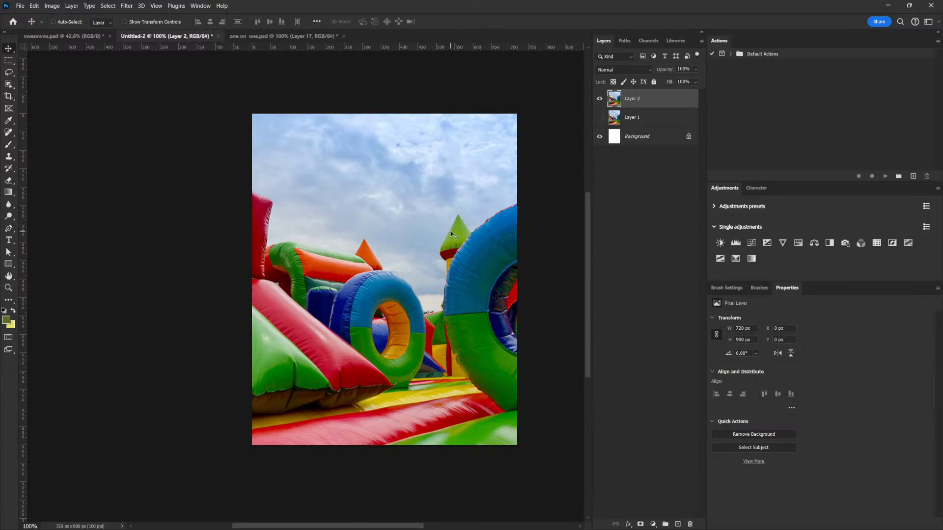
right_click(667, 100)
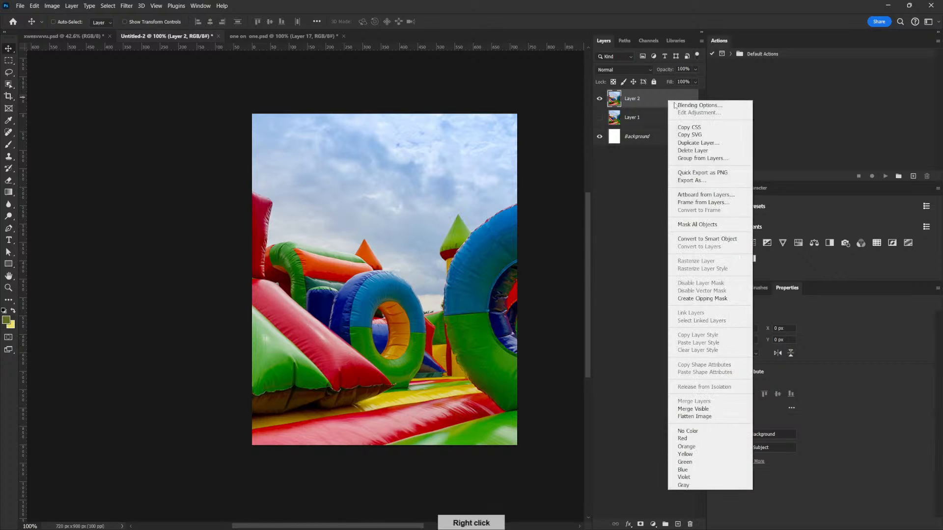
left_click(719, 240)
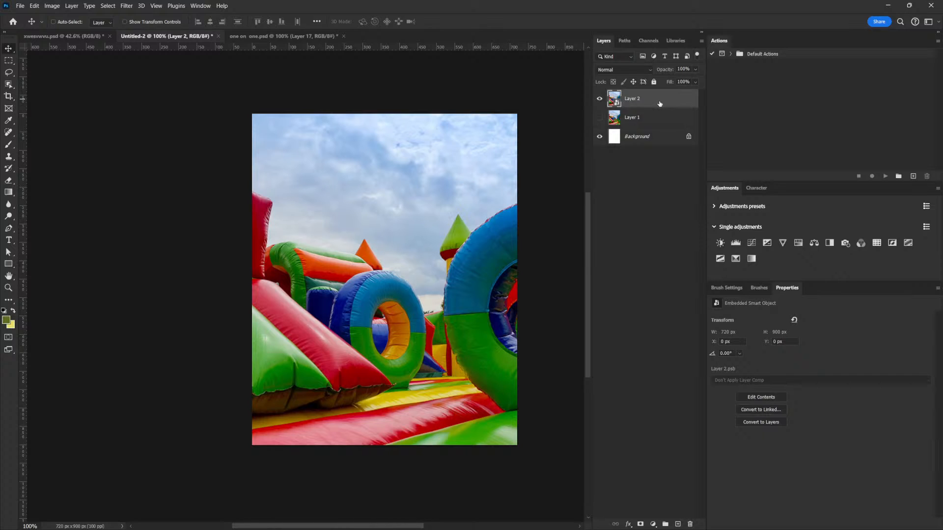
- Apply a Field Blur of about 15 px to Layer 2 and collapse its smart filter list
left_click(126, 5)
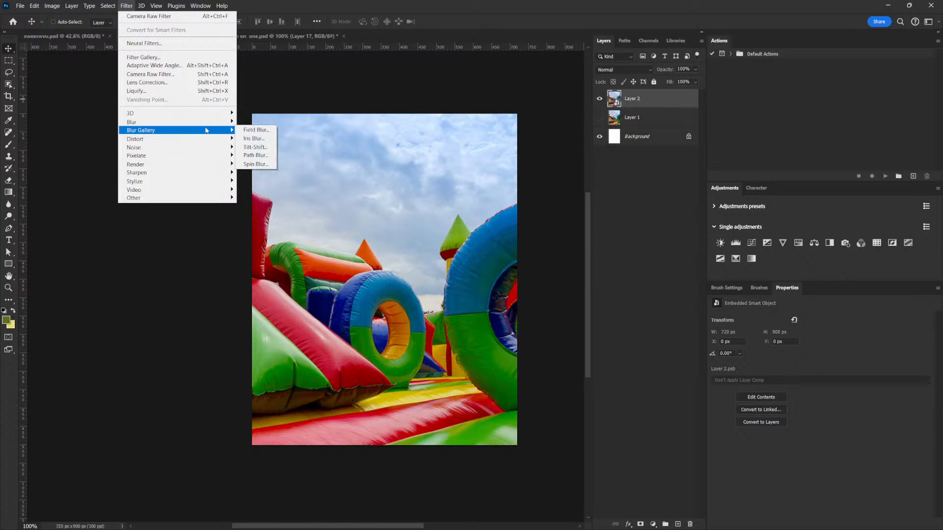
mouse_move(212, 130)
left_click(260, 131)
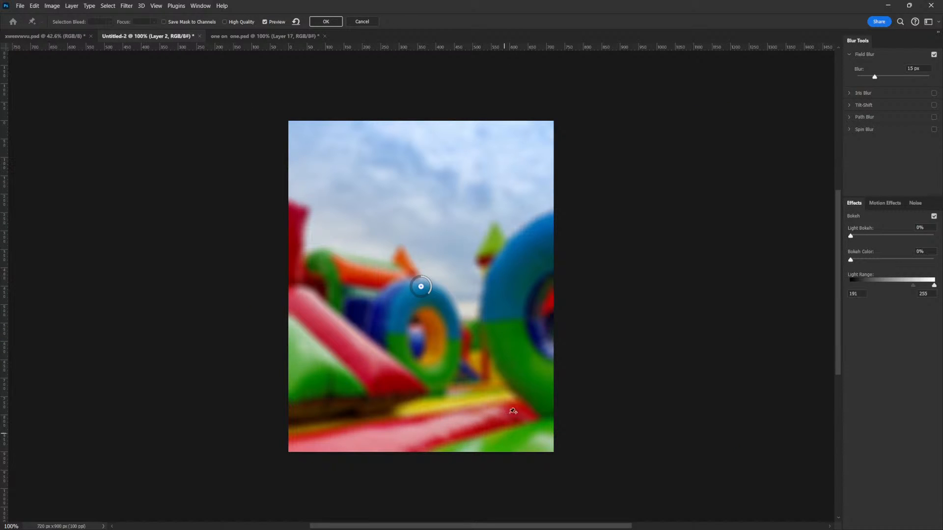
left_click_drag(874, 77, 875, 78)
left_click(326, 22)
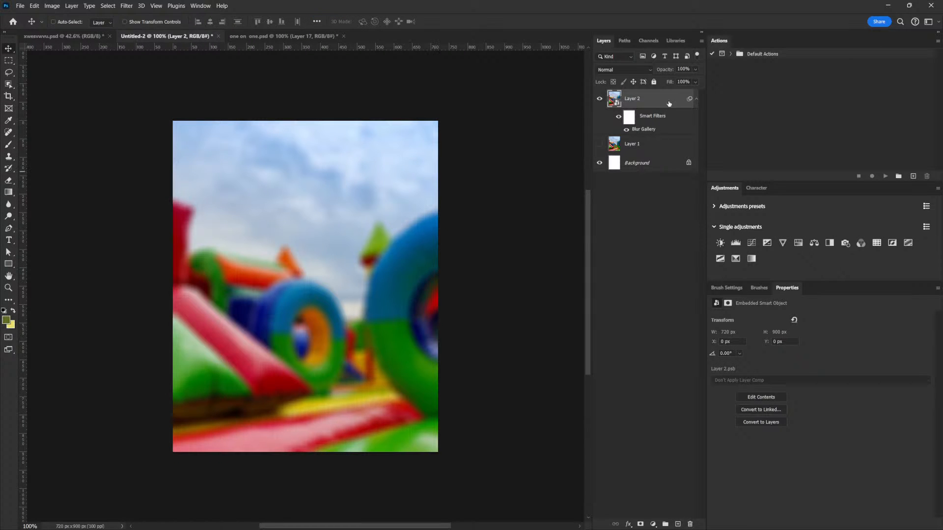
left_click(696, 98)
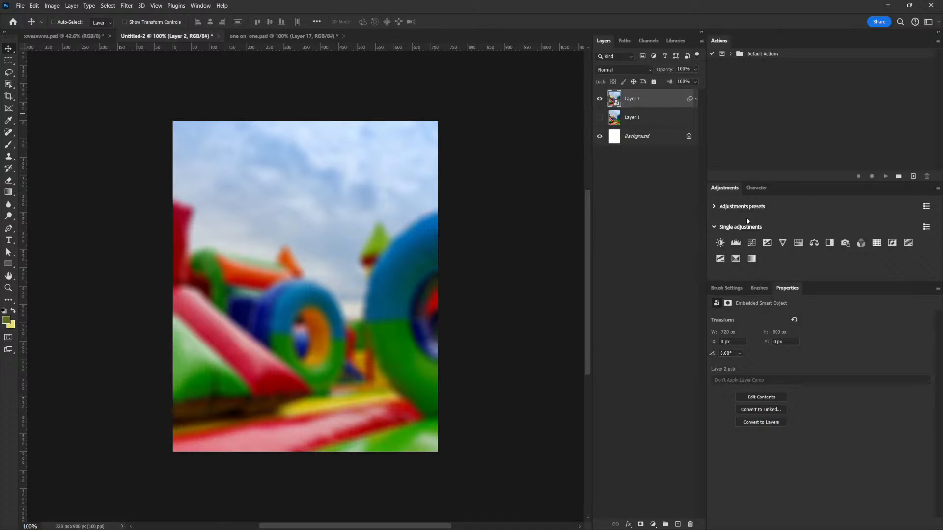
- Add a Black & White adjustment over the blurred background with Reds at 73 and Yellows at 84
left_click(830, 243)
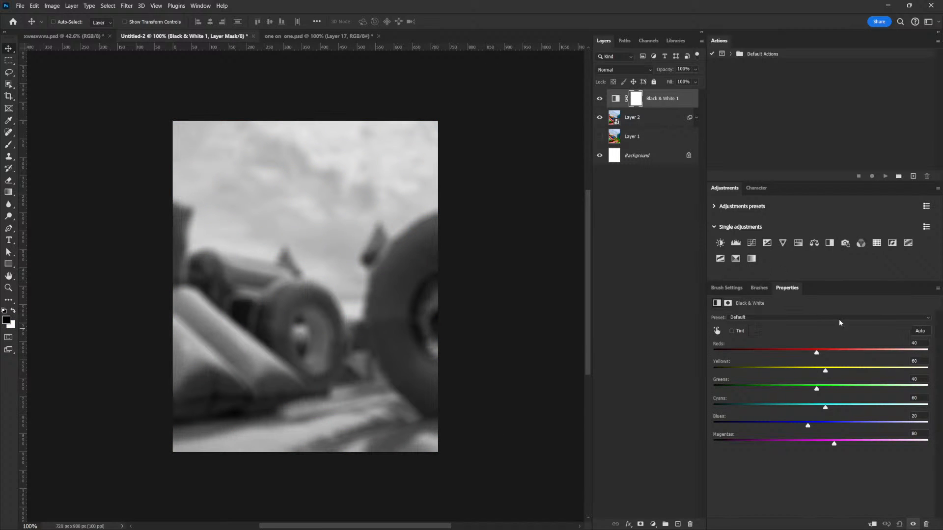
left_click_drag(817, 353, 836, 371)
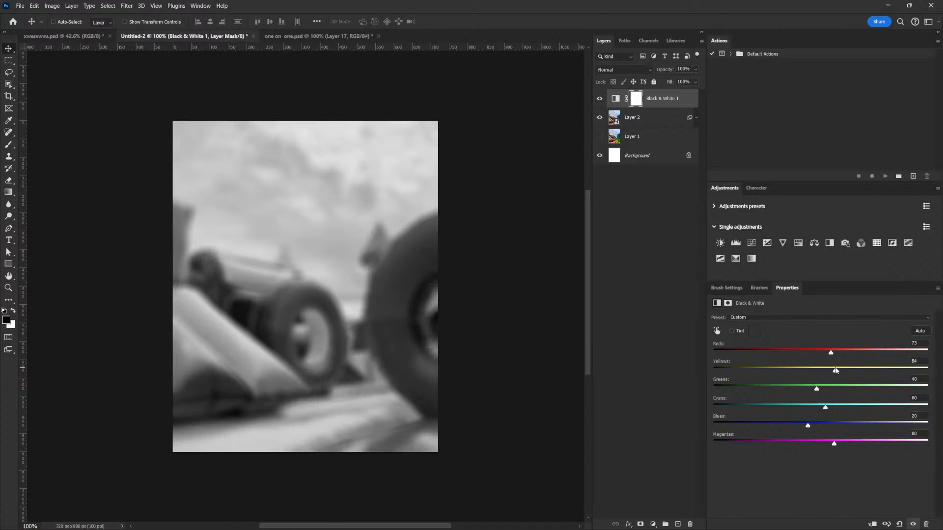
- Add a Levels adjustment above Layer 2 with output levels 127 and 251 and midtones 1.23
left_click(657, 119)
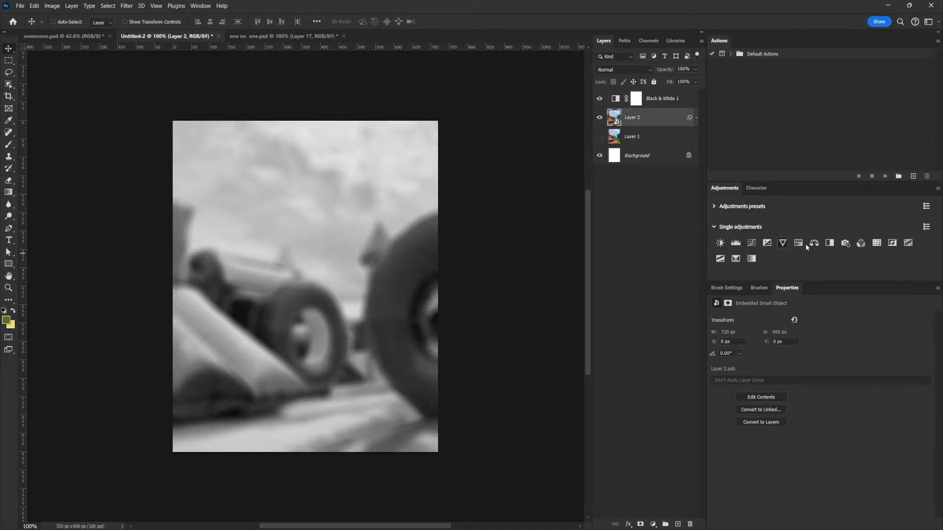
left_click(736, 243)
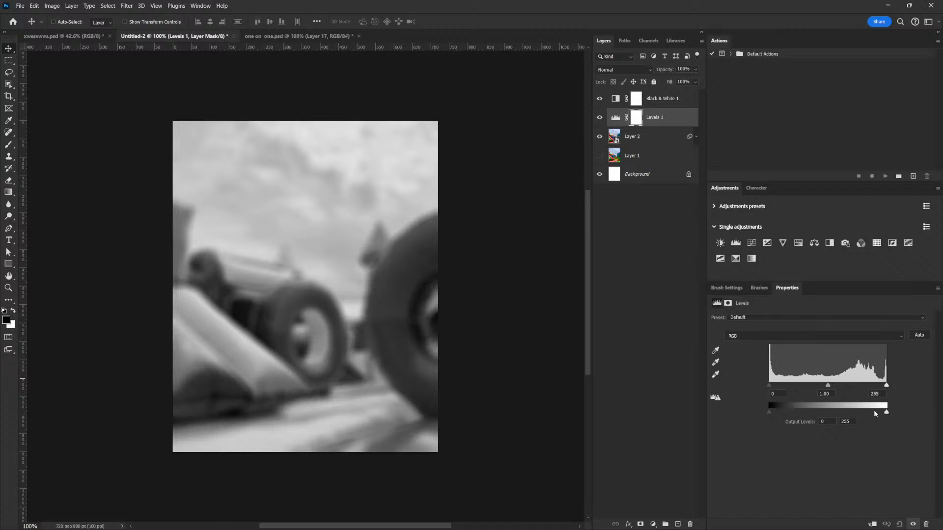
left_click_drag(769, 411, 829, 412)
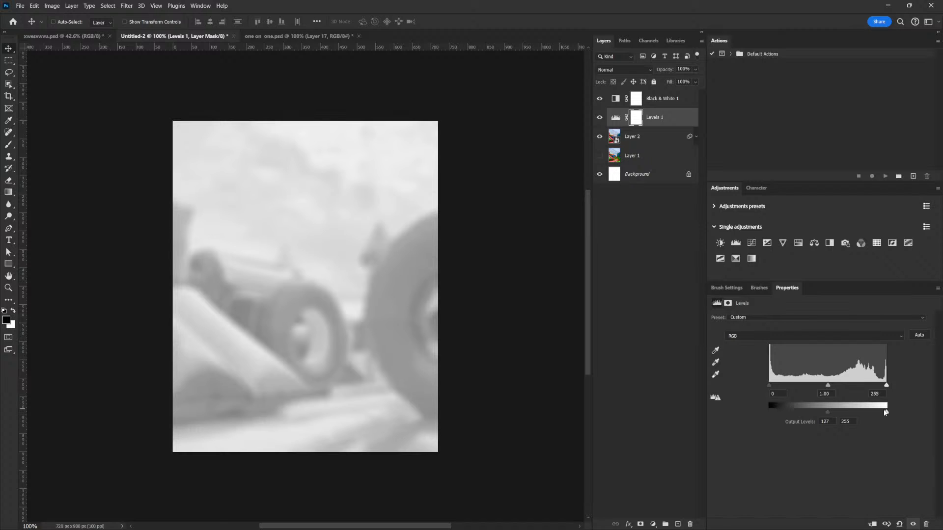
left_click_drag(887, 415, 884, 412)
left_click_drag(830, 387, 819, 389)
left_click(615, 116)
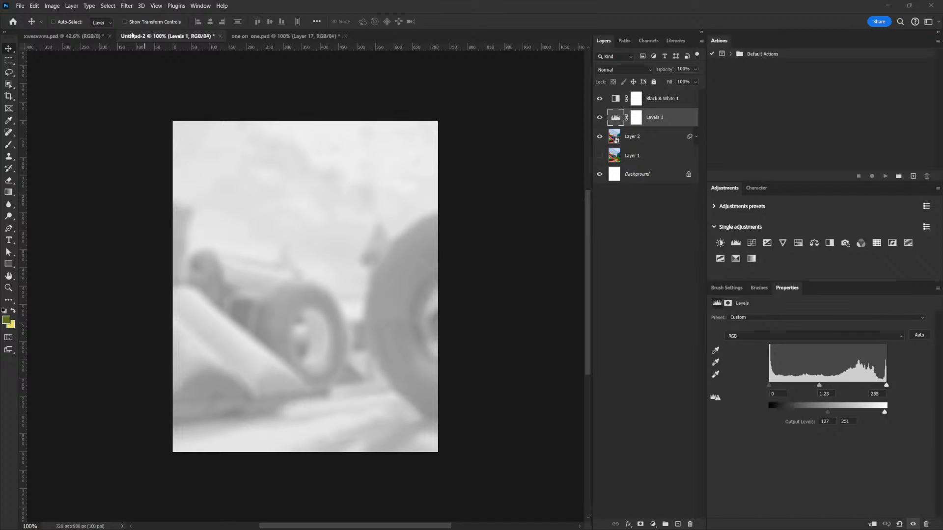
- Bring both children cutouts from the other open document into the flyer, above the adjustment layers
left_click(75, 37)
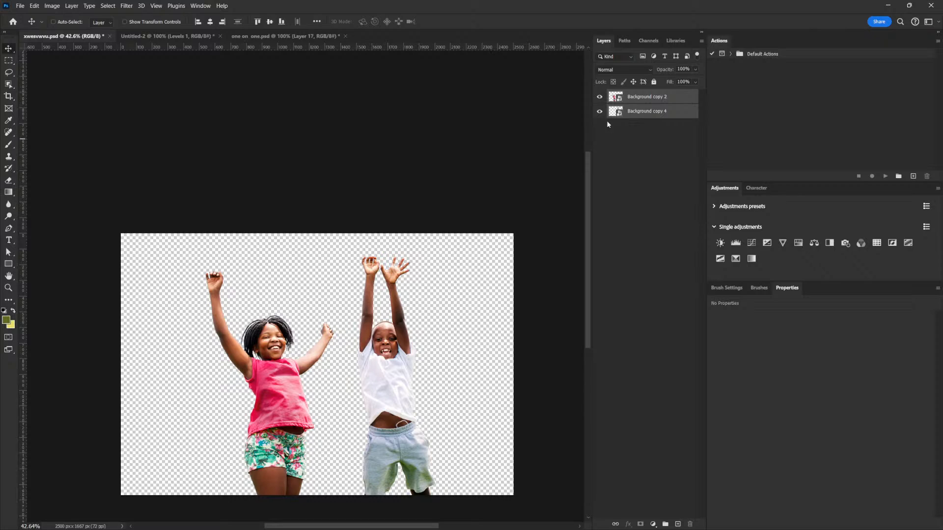
left_click_drag(399, 378, 329, 348)
left_click_drag(653, 126, 660, 93)
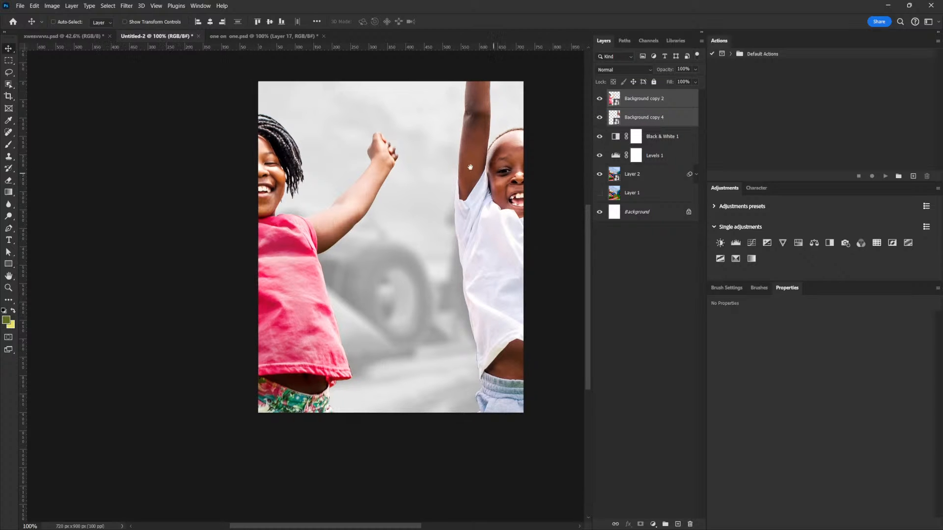
mouse_move(298, 210)
left_mouse_down()
mouse_move(350, 236)
mouse_move(310, 223)
left_mouse_up()
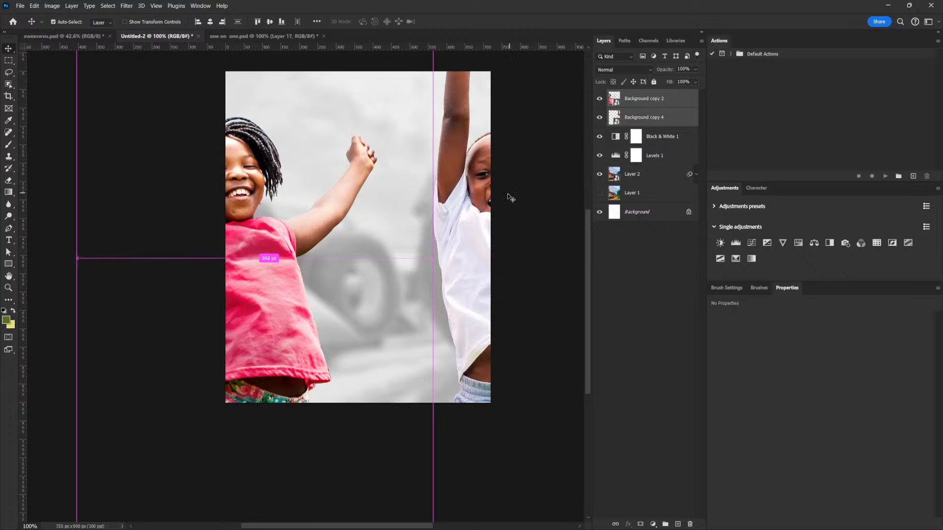
- Scale both children cutouts together to about 54% and move them toward the flyer's lower right
key("ctrl+t")
key("ctrl+0")
left_click_drag(450, 214, 435, 215)
left_click_drag(550, 83, 480, 154)
left_click_drag(423, 197, 457, 197)
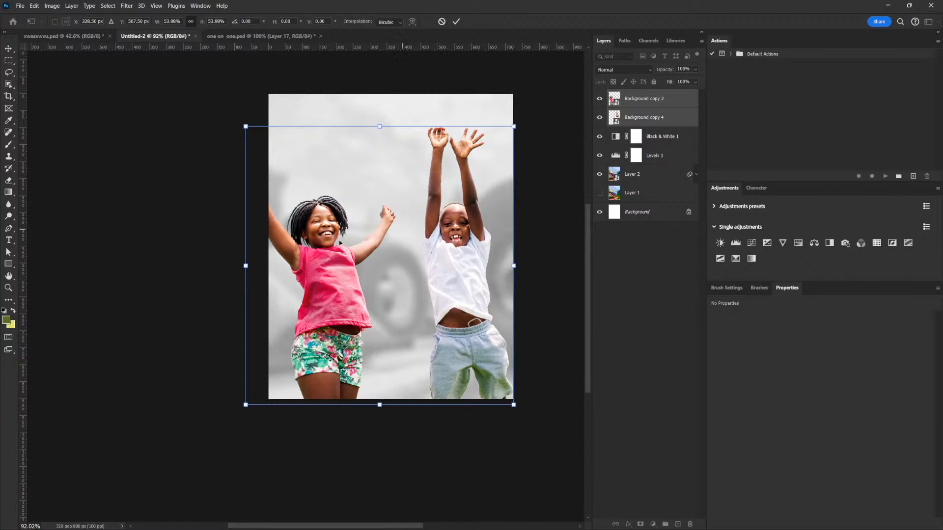
left_click_drag(329, 263, 376, 294)
right_click(356, 284)
left_click(395, 301)
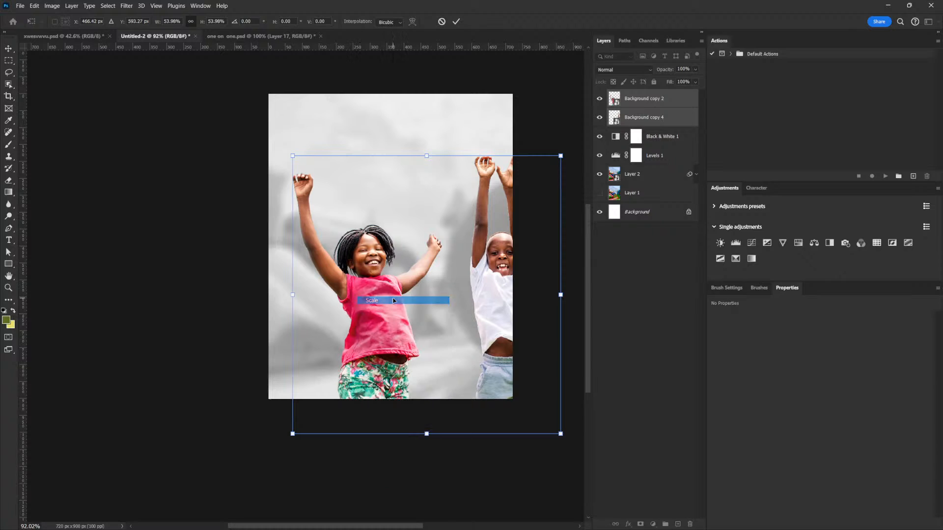
key("Return")
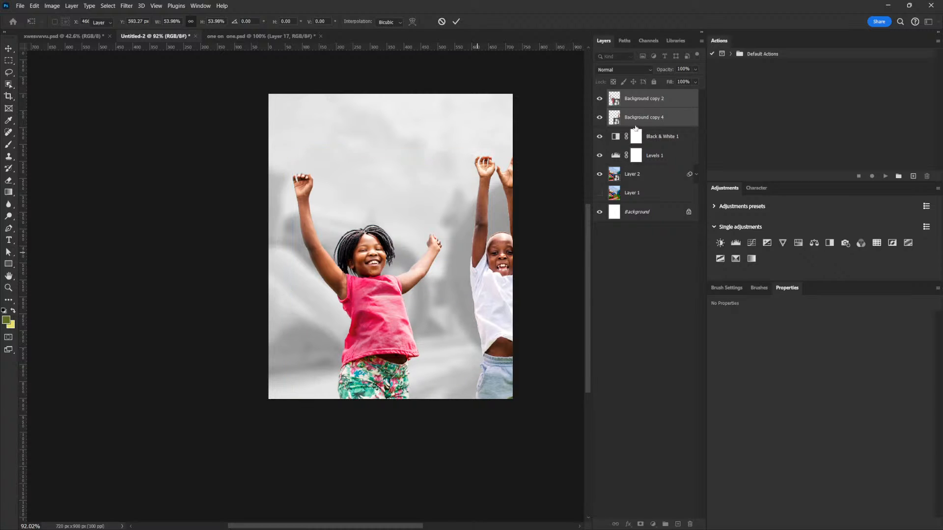
- Move the girl cutout closer to the boy
left_click(639, 103)
left_click_drag(460, 252, 470, 252)
left_click_drag(488, 250, 488, 252)
- Scale both children together to about 90% and position them side by side along the flyer's lower edge
left_click(641, 121, "ctrl")
key("ctrl+t")
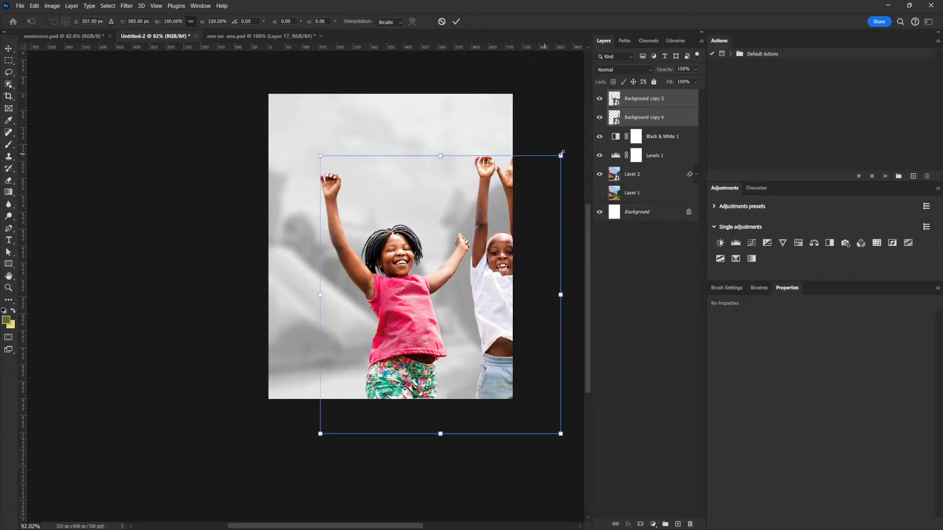
left_click_drag(560, 153, 546, 173)
left_click_drag(524, 246, 474, 240)
left_click_drag(507, 192, 514, 191)
mouse_move(468, 274)
left_mouse_down()
mouse_move(451, 253)
mouse_move(458, 277)
left_mouse_up()
left_click_drag(414, 318, 418, 321)
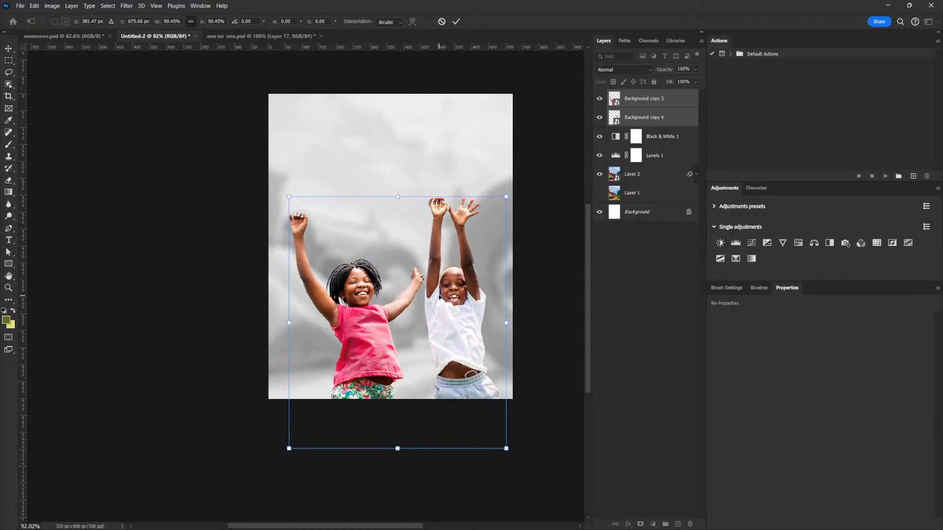
key("Return")
left_click_drag(444, 290, 442, 287)
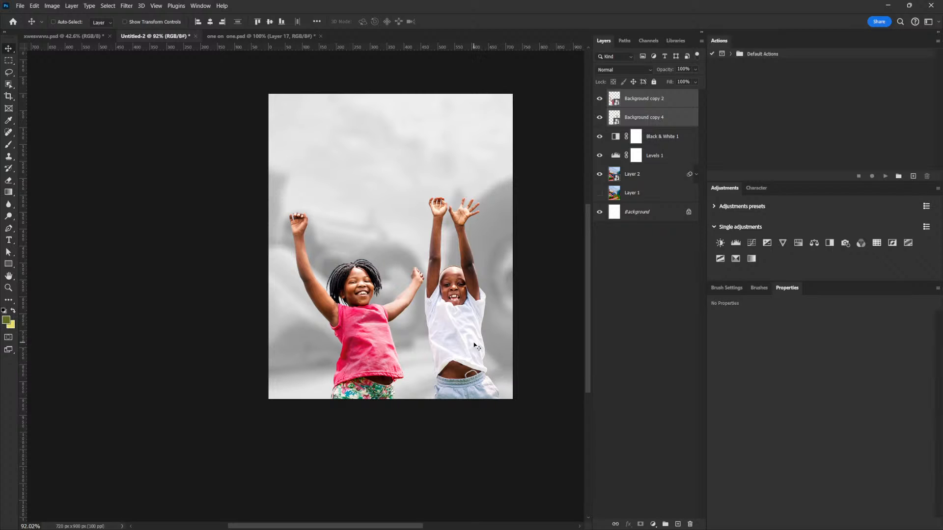
left_click_drag(477, 358, 454, 319)
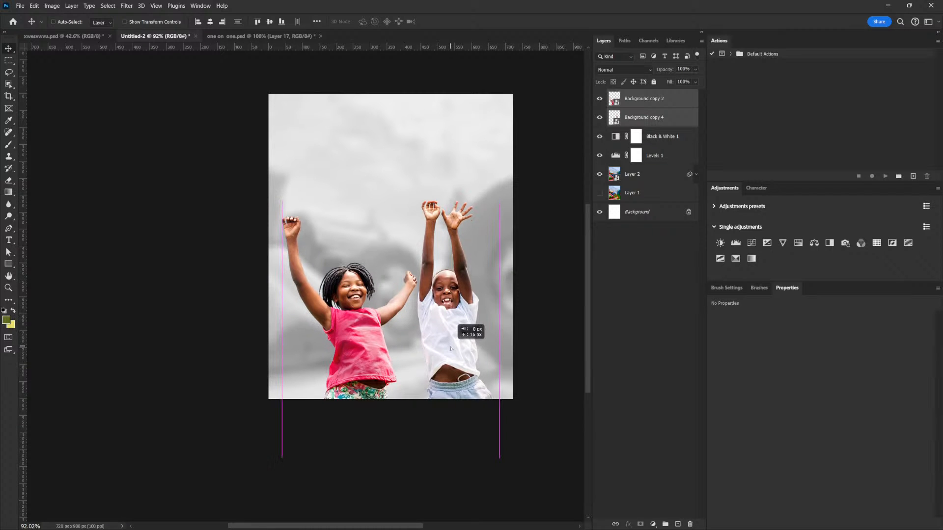
- Refine the background's Levels adjustment to input levels 9, 1.48 and 248, and select the Black & White adjustment layer
left_click(643, 173)
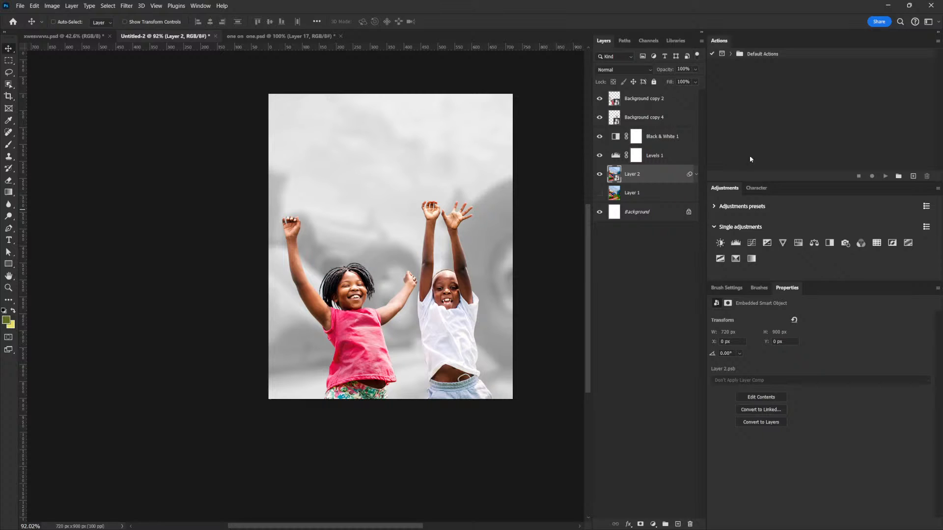
left_click(635, 156)
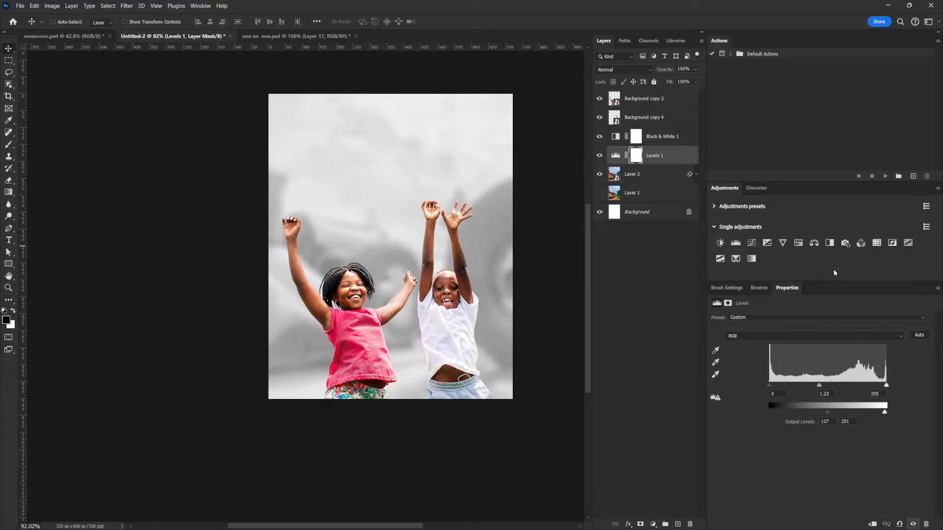
left_click_drag(816, 389, 778, 389)
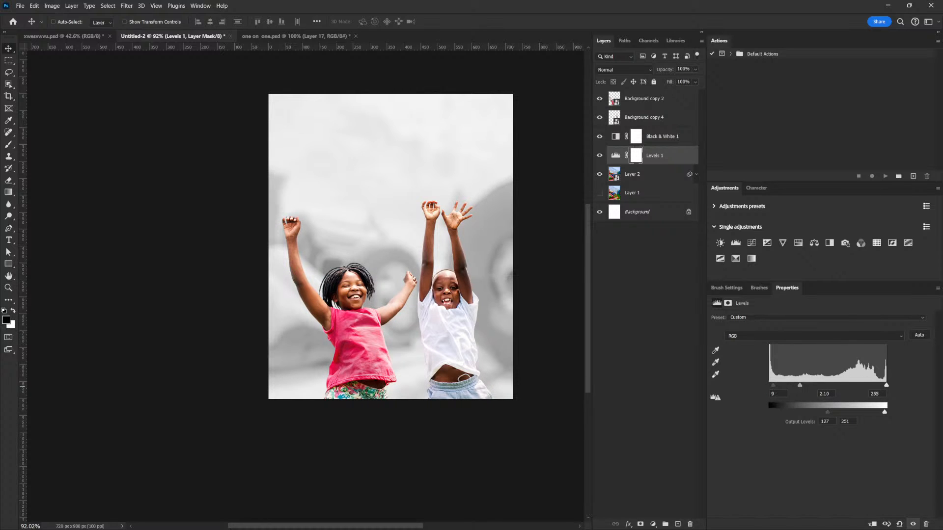
left_click_drag(886, 387, 882, 387)
left_click_drag(799, 387, 805, 386)
left_click_drag(881, 387, 883, 387)
left_click_drag(805, 387, 813, 386)
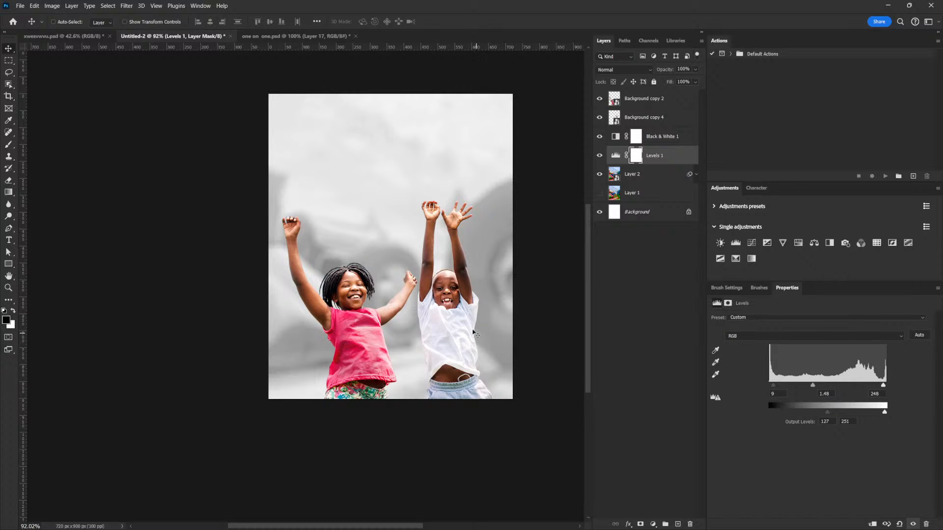
left_click_drag(463, 329, 463, 329)
left_click_drag(463, 329, 491, 343)
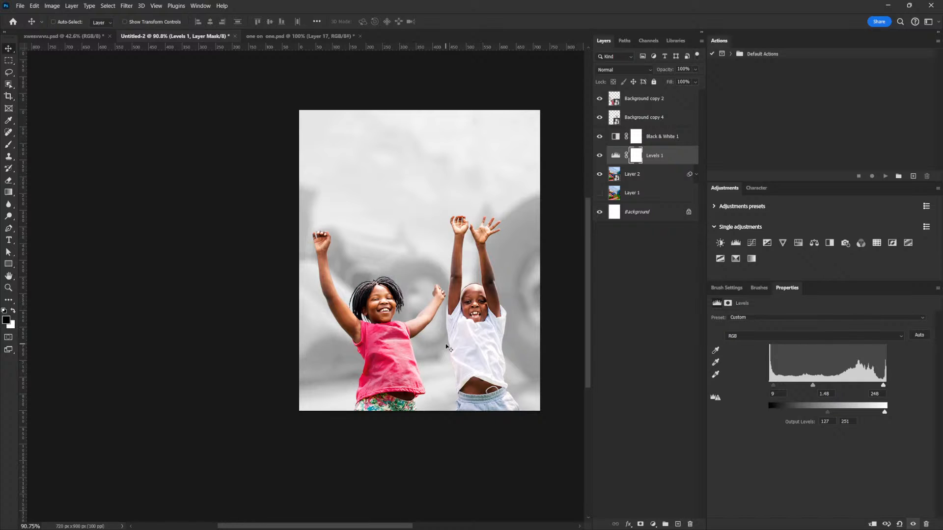
left_click(655, 136)
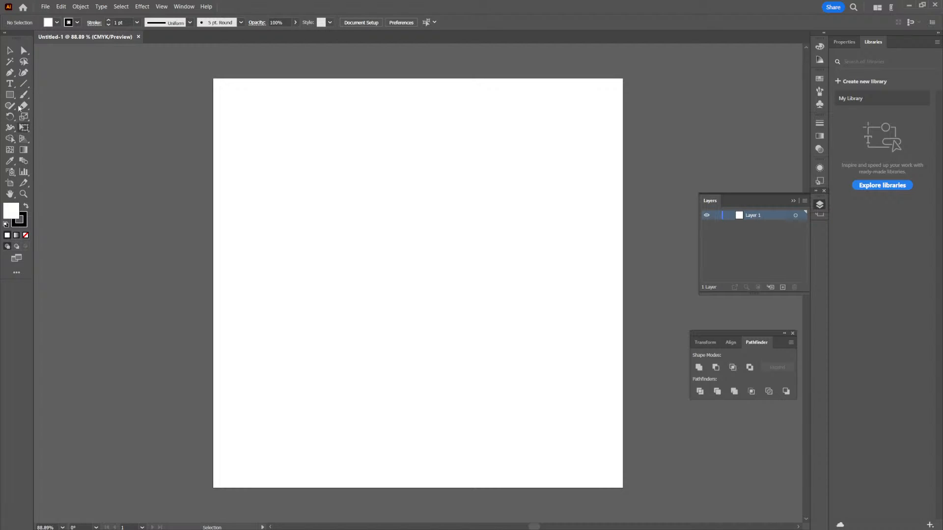
- Add the point text "Festival" on the blank artboard
left_click(11, 85)
left_click(295, 285)
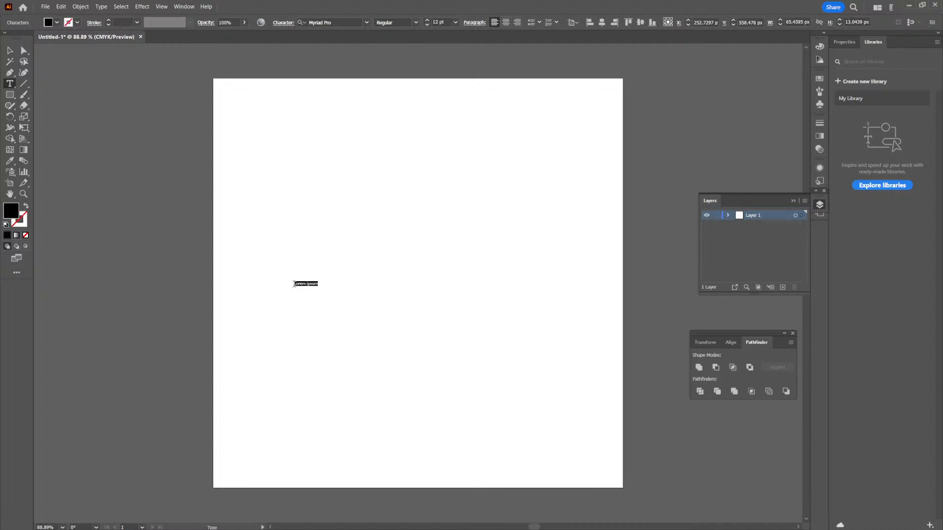
type("Festival")
key("Escape")
- Scale the "Festival" text to about 152 pt and place it against the artboard's right edge, slightly above mid-height
left_click_drag(308, 286, 517, 435)
left_click_drag(417, 333, 474, 312)
left_click_drag(394, 285, 407, 286)
left_click_drag(467, 306, 542, 299)
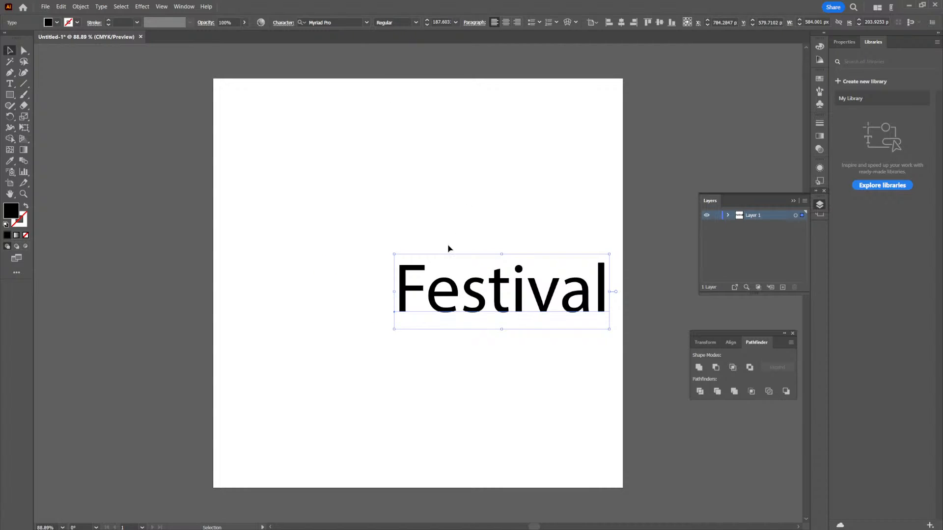
left_click_drag(395, 256, 431, 268)
left_click_drag(587, 309, 600, 288)
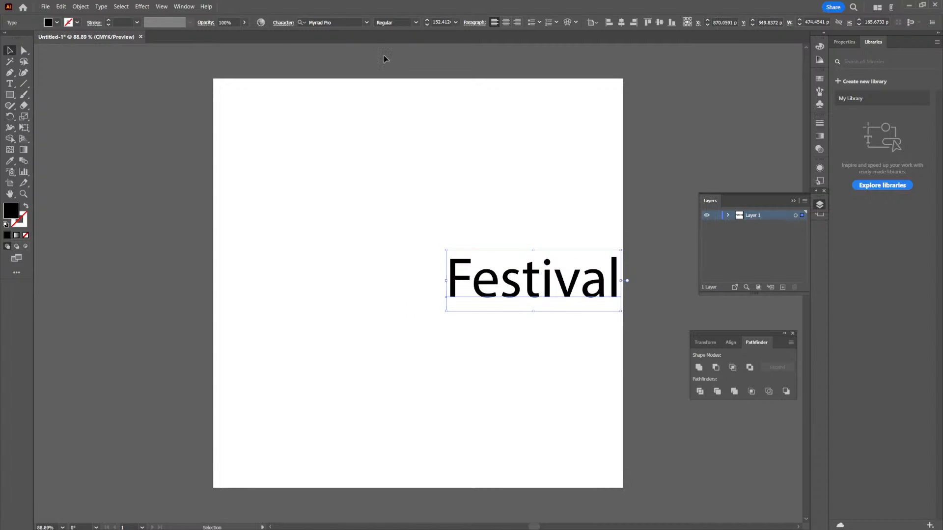
- Set the "Festival" text's font to Big Truck and shift the text left toward the artboard's center
left_click(367, 23)
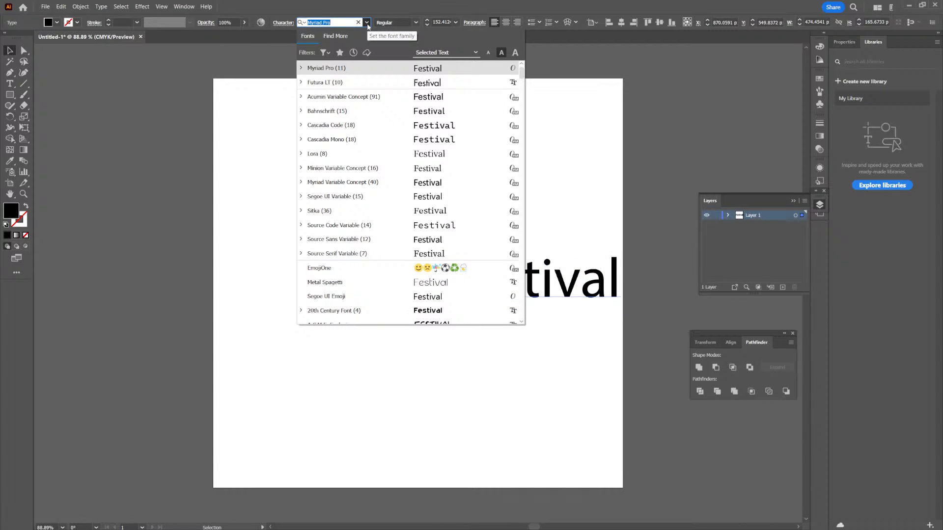
scroll(454, 206, "down", 5)
scroll(442, 184, "down", 4)
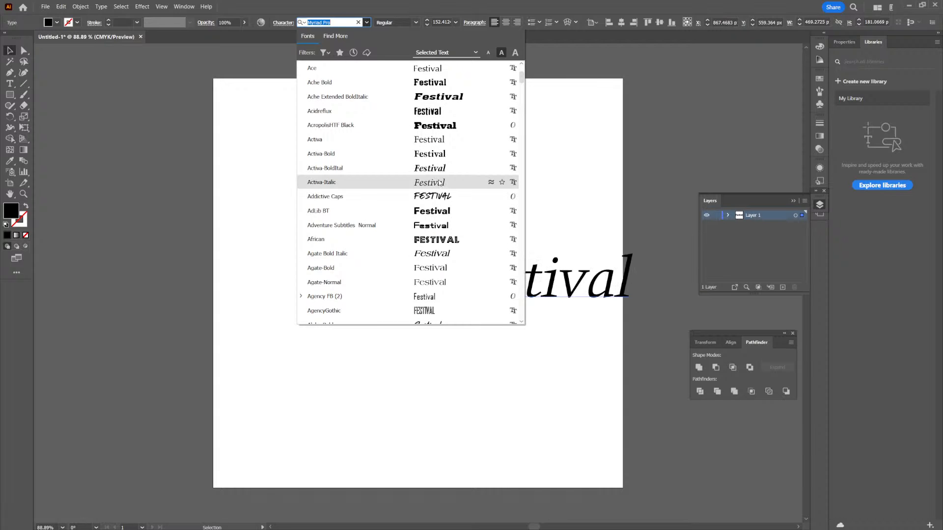
scroll(439, 182, "down", 5)
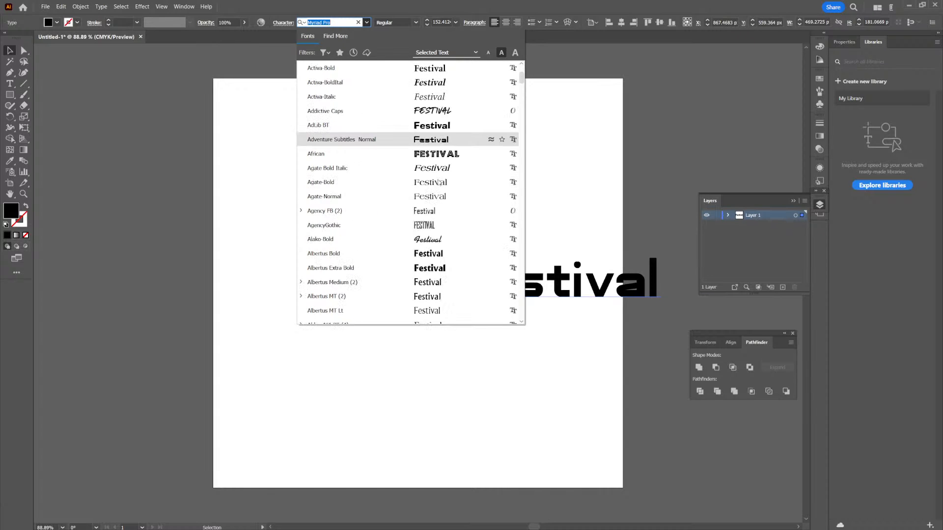
scroll(440, 183, "down", 1)
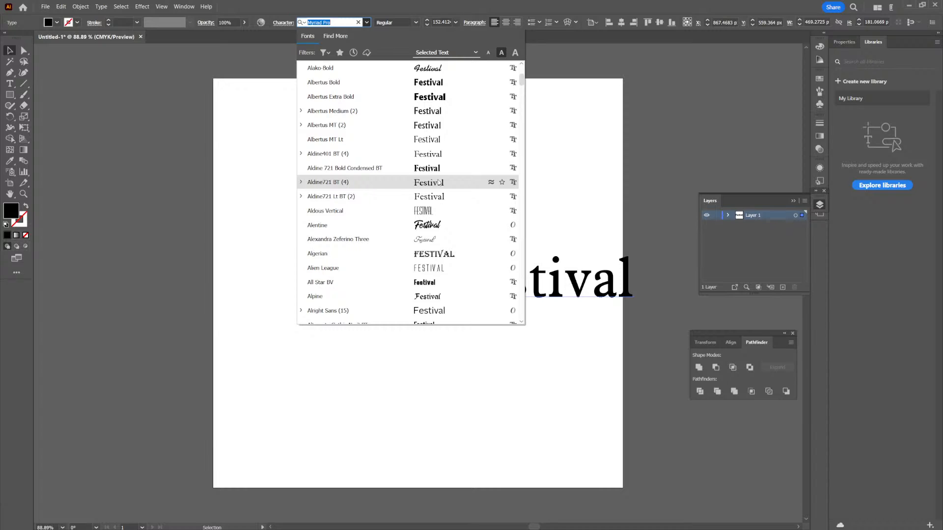
scroll(439, 183, "down", 2)
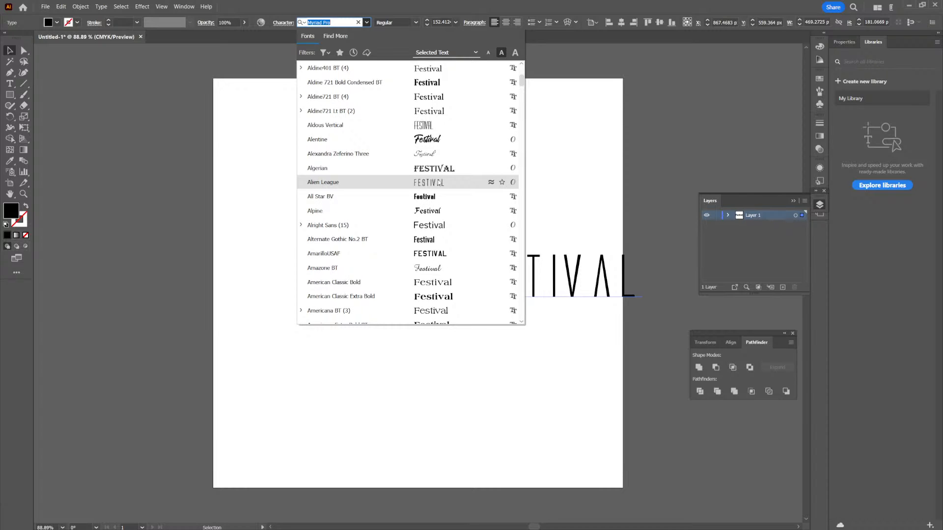
scroll(439, 183, "down", 2)
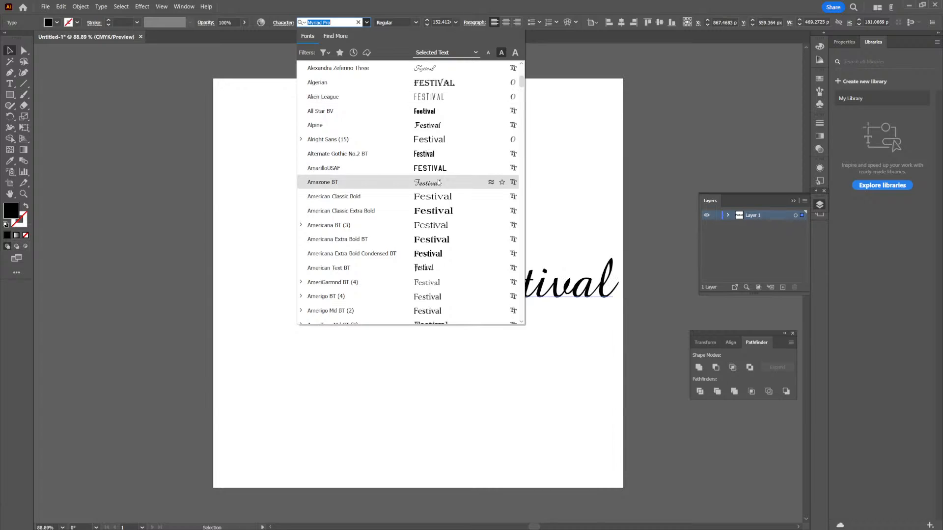
scroll(439, 183, "down", 2)
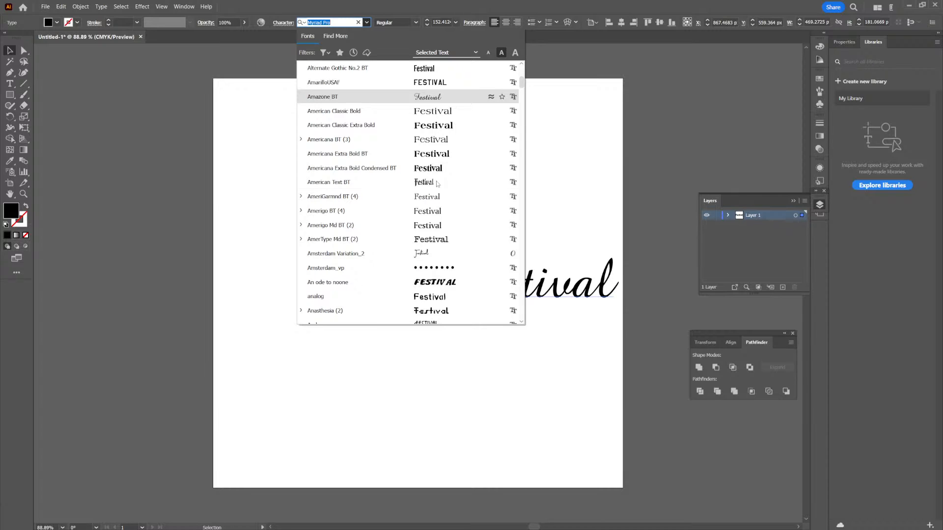
scroll(437, 182, "down", 6)
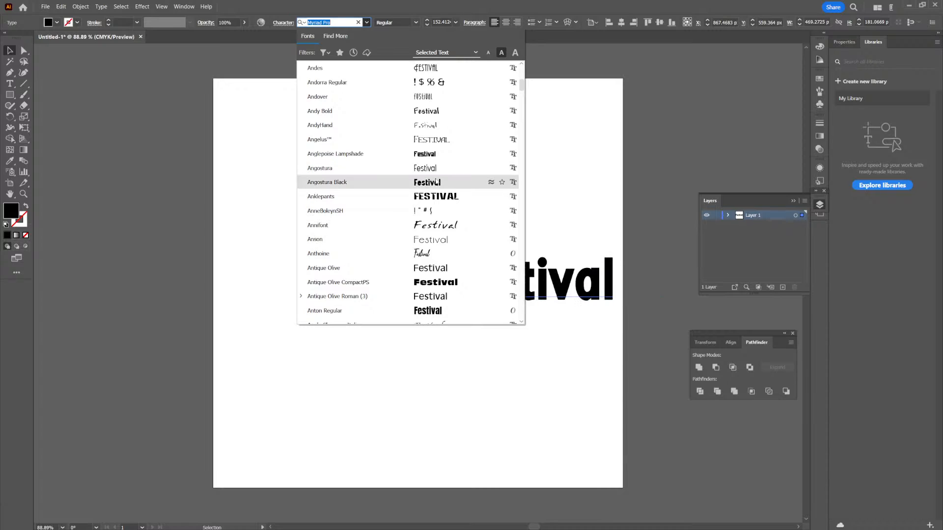
scroll(436, 182, "down", 3)
scroll(437, 182, "down", 4)
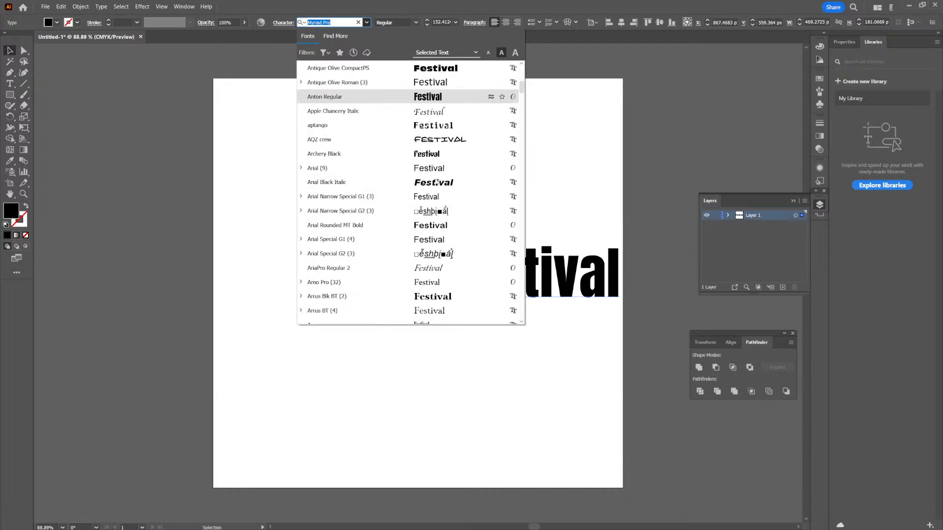
scroll(436, 181, "down", 5)
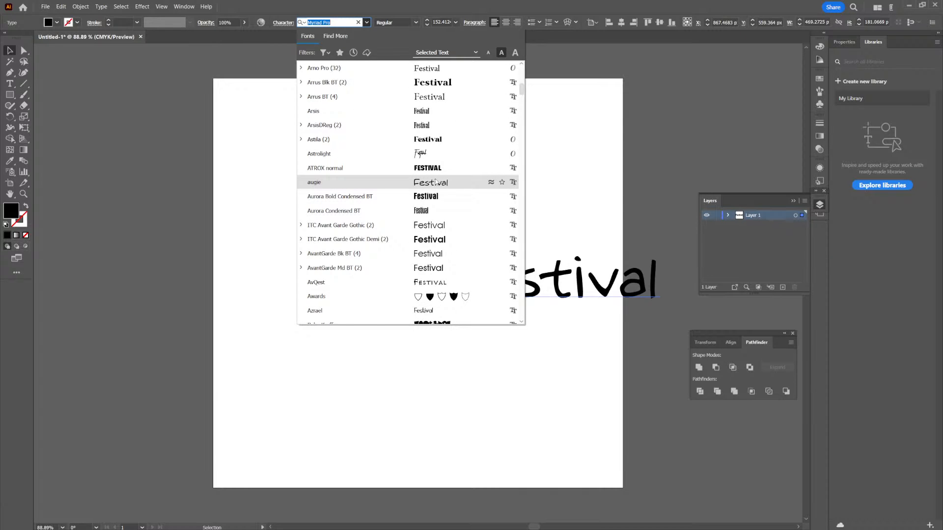
scroll(436, 182, "down", 4)
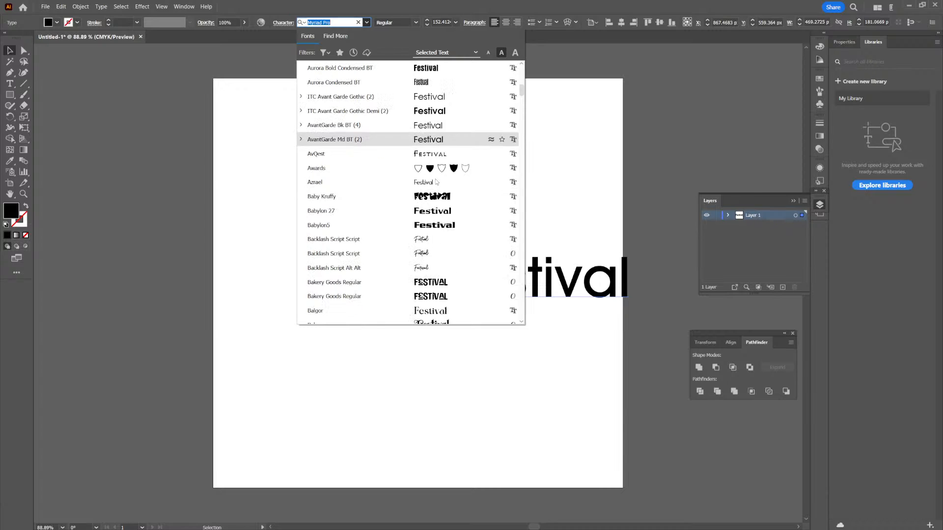
scroll(435, 183, "down", 5)
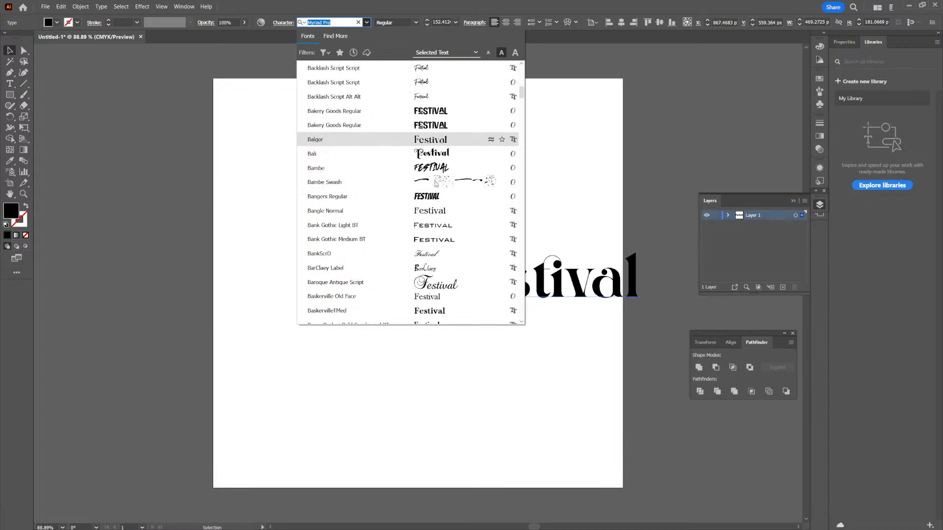
scroll(435, 184, "down", 1)
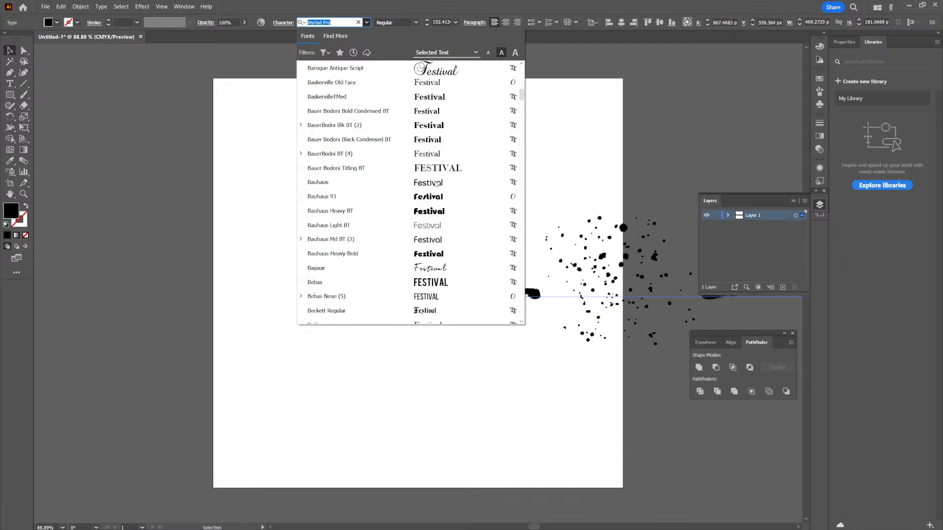
scroll(435, 192, "down", 1)
scroll(436, 196, "down", 3)
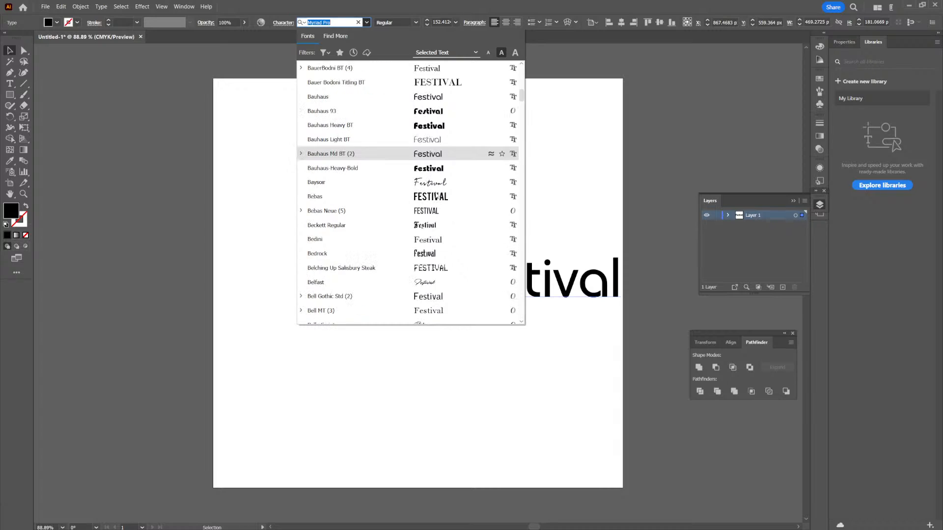
scroll(435, 195, "down", 2)
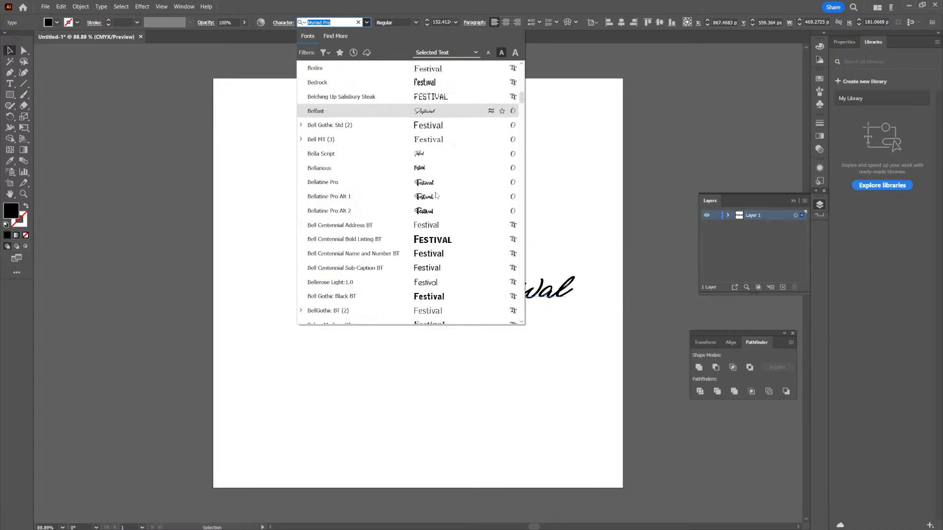
scroll(435, 195, "down", 2)
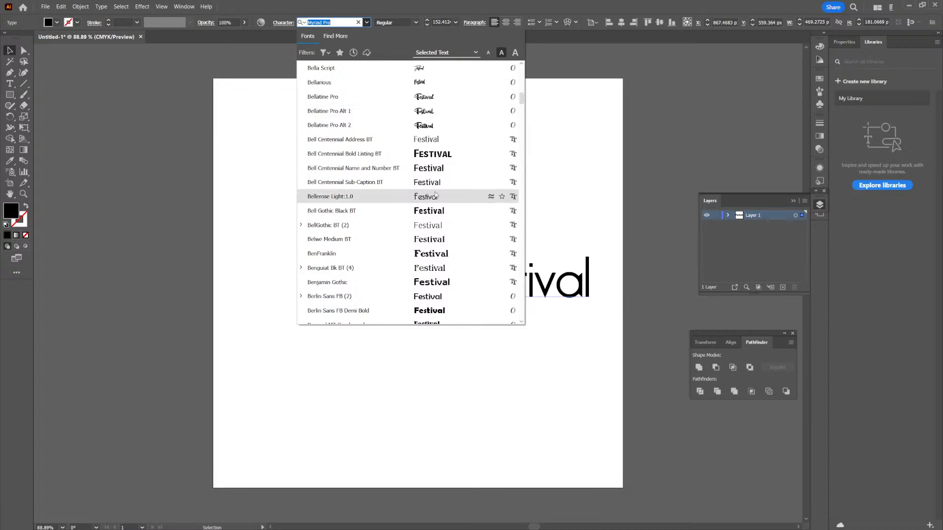
scroll(435, 195, "down", 2)
scroll(435, 194, "down", 3)
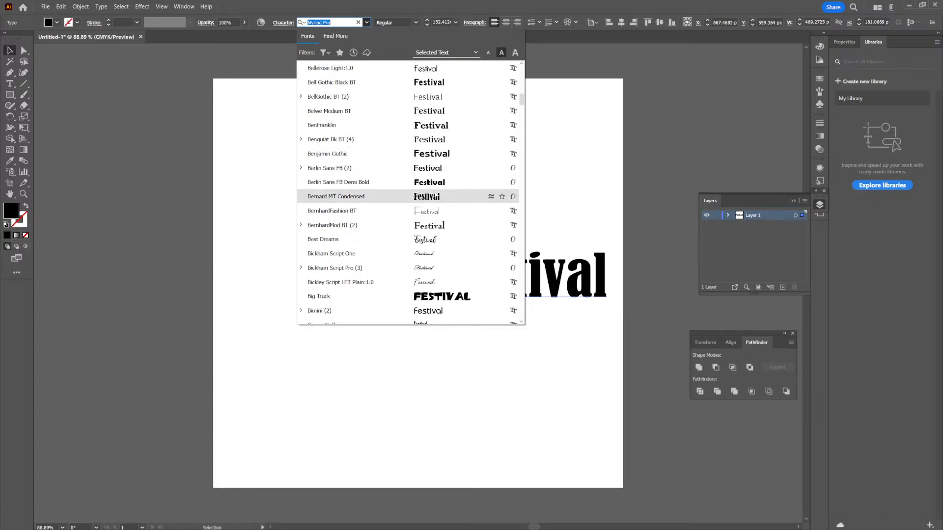
scroll(435, 195, "down", 3)
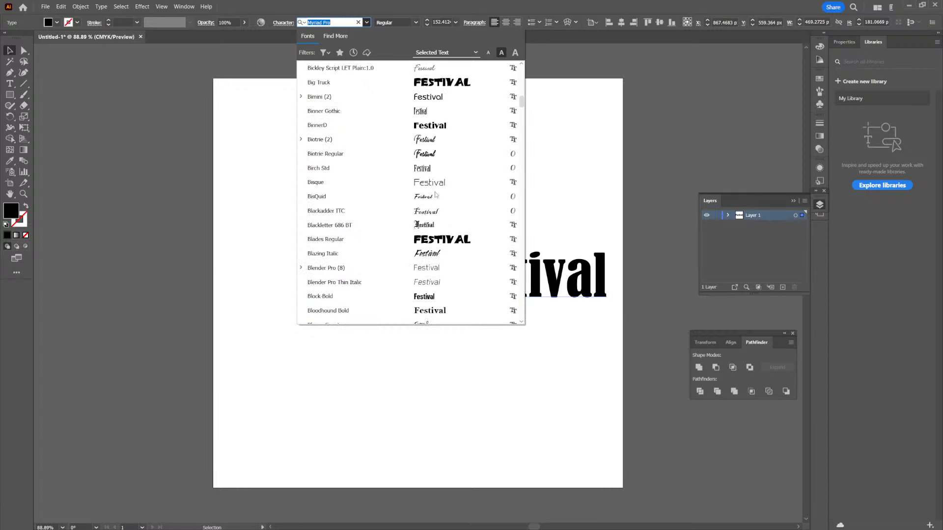
scroll(445, 205, "up", 2)
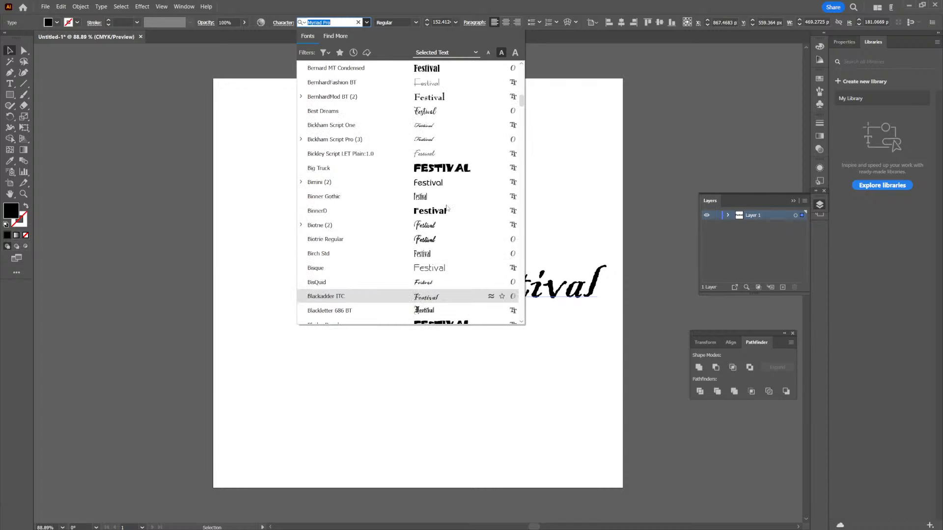
scroll(445, 205, "down", 1)
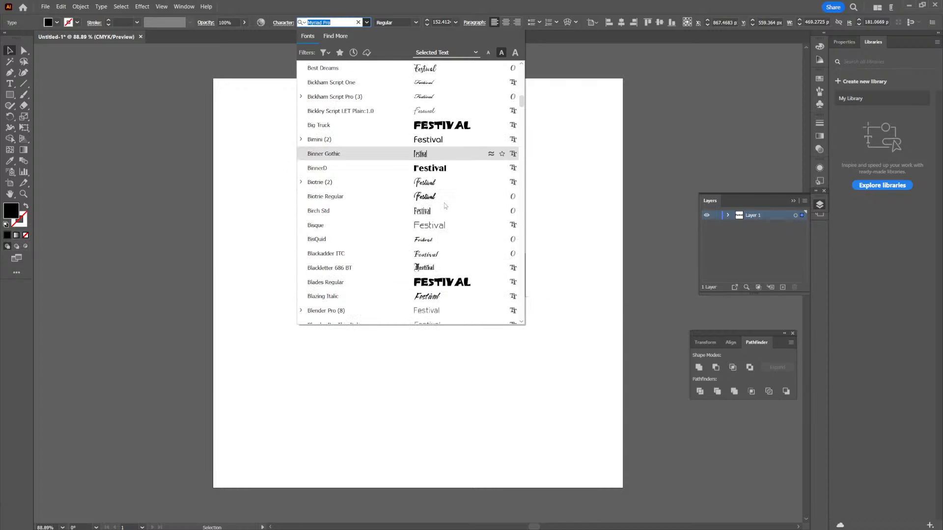
left_click(447, 126)
left_click_drag(553, 271, 492, 284)
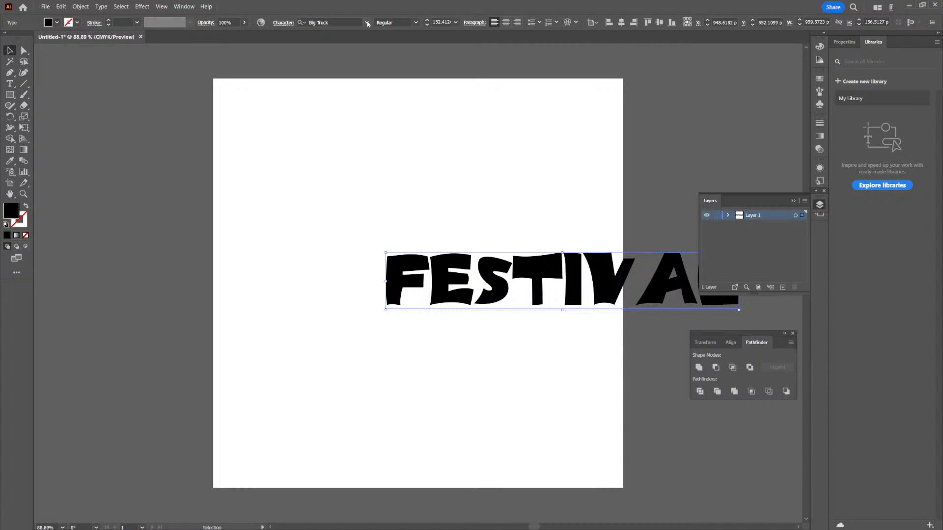
- Set the "Festival" text's font to Glowworm, and stack it with a duplicate directly below at the artboard's upper right edge
left_click(367, 22)
scroll(432, 167, "down", 20)
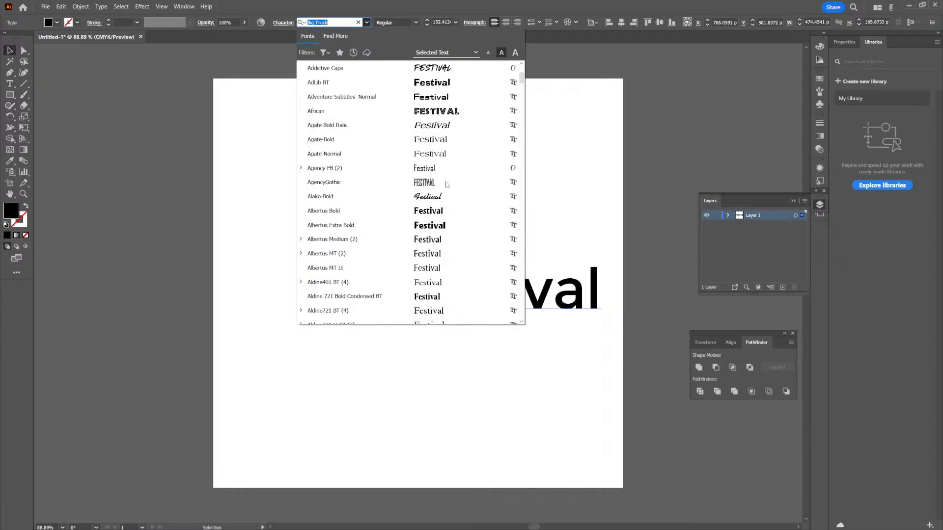
scroll(447, 190, "down", 15)
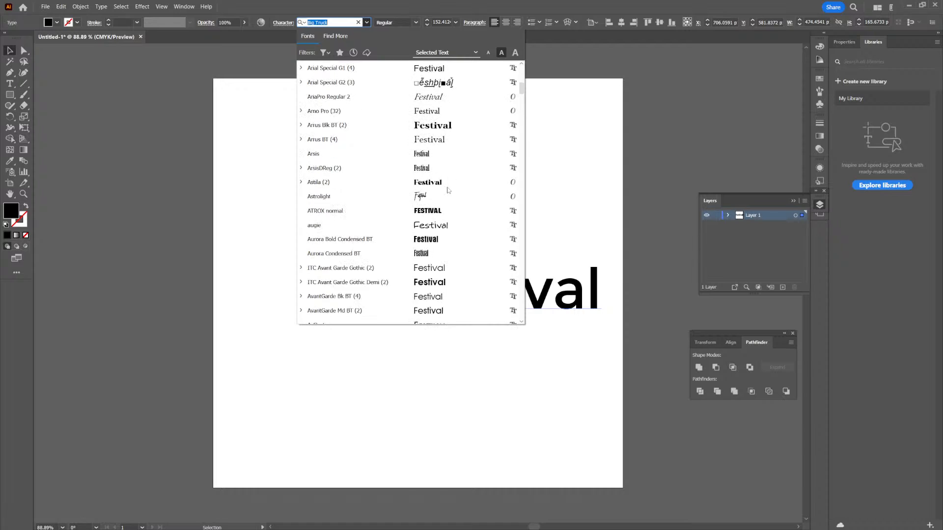
scroll(447, 190, "down", 10)
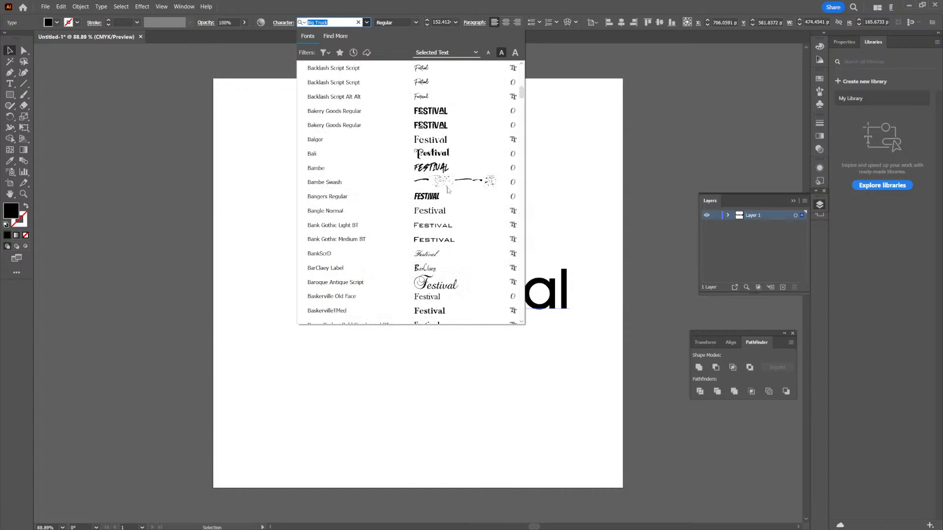
scroll(447, 189, "down", 6)
scroll(447, 189, "up", 3)
scroll(448, 190, "down", 3)
scroll(448, 190, "up", 2)
scroll(447, 189, "down", 6)
scroll(447, 190, "down", 15)
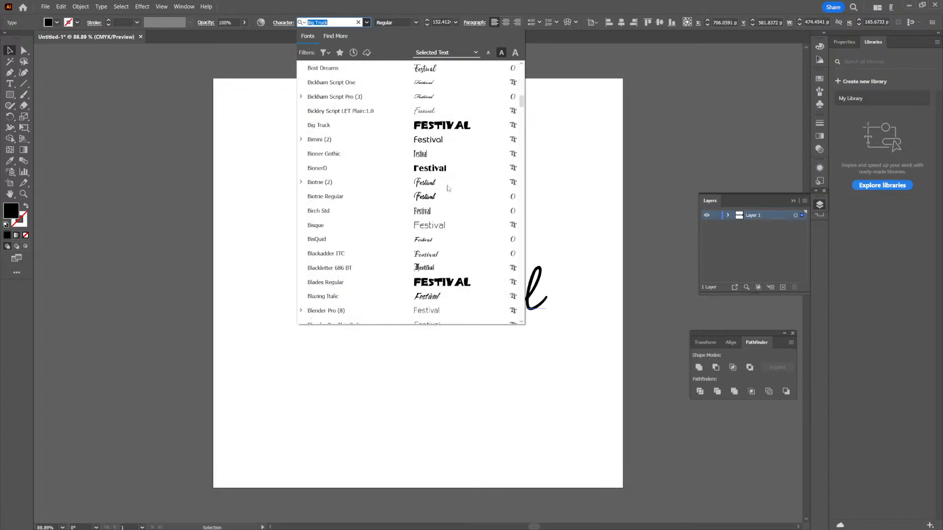
scroll(447, 188, "down", 6)
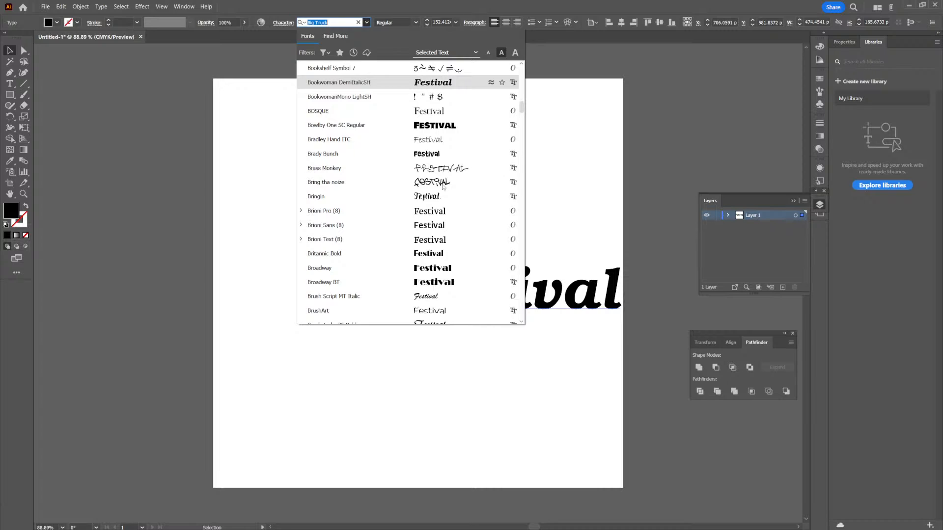
scroll(444, 187, "down", 15)
scroll(441, 189, "down", 12)
scroll(441, 190, "down", 5)
scroll(440, 191, "down", 15)
scroll(440, 191, "down", 10)
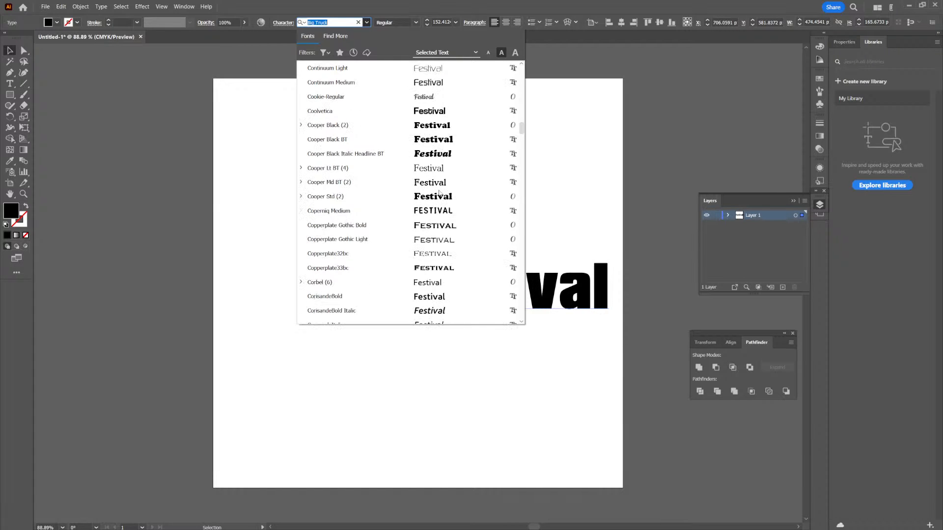
scroll(440, 192, "down", 10)
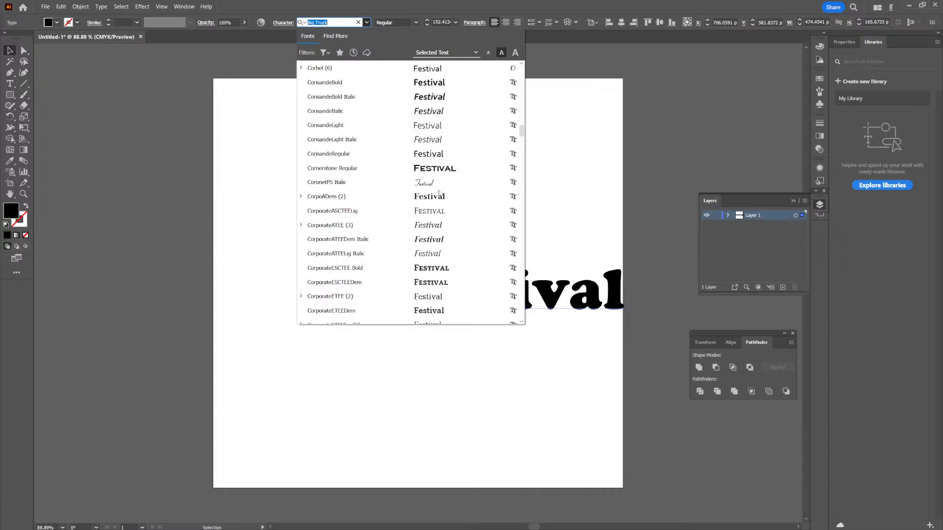
scroll(439, 193, "down", 5)
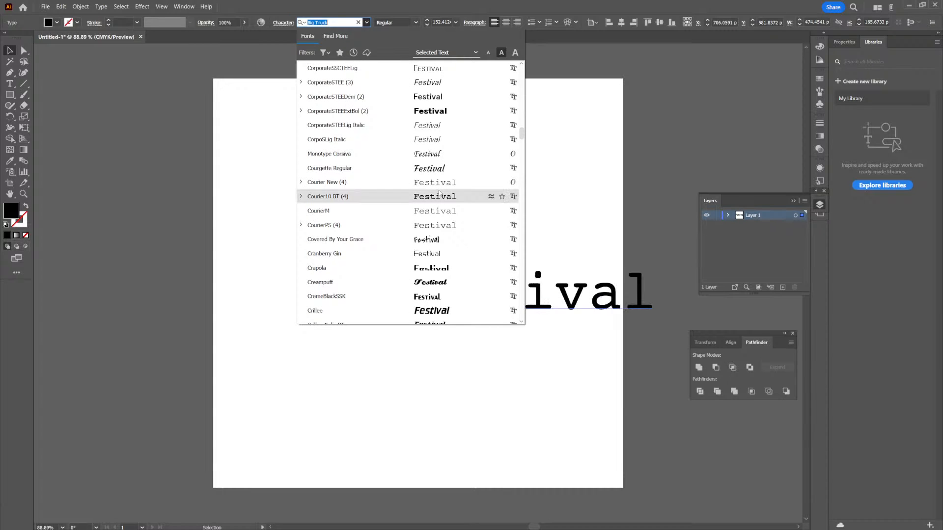
scroll(437, 199, "down", 6)
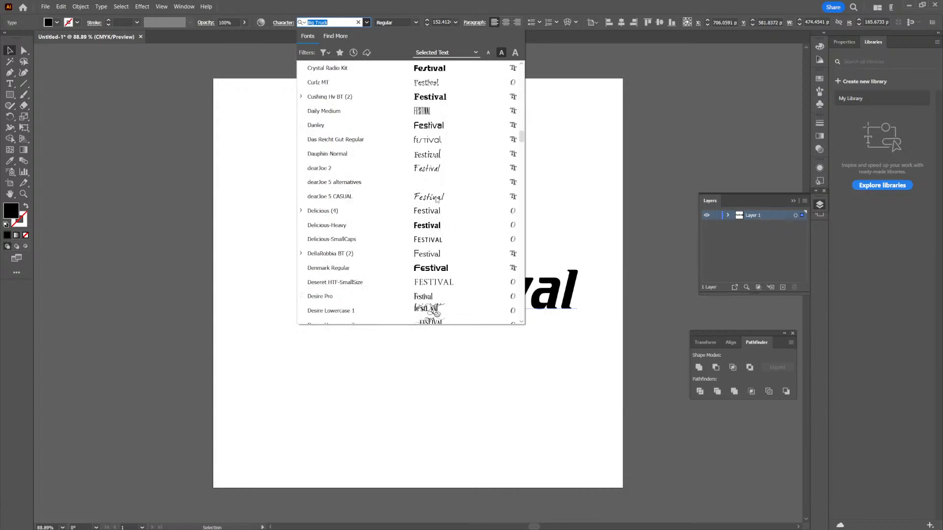
scroll(437, 199, "down", 2)
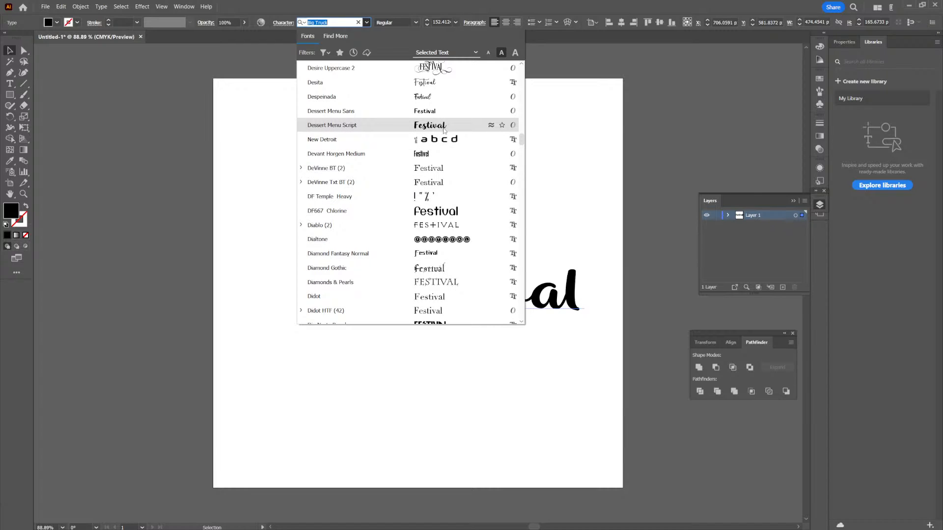
scroll(445, 195, "down", 4)
scroll(444, 190, "down", 3)
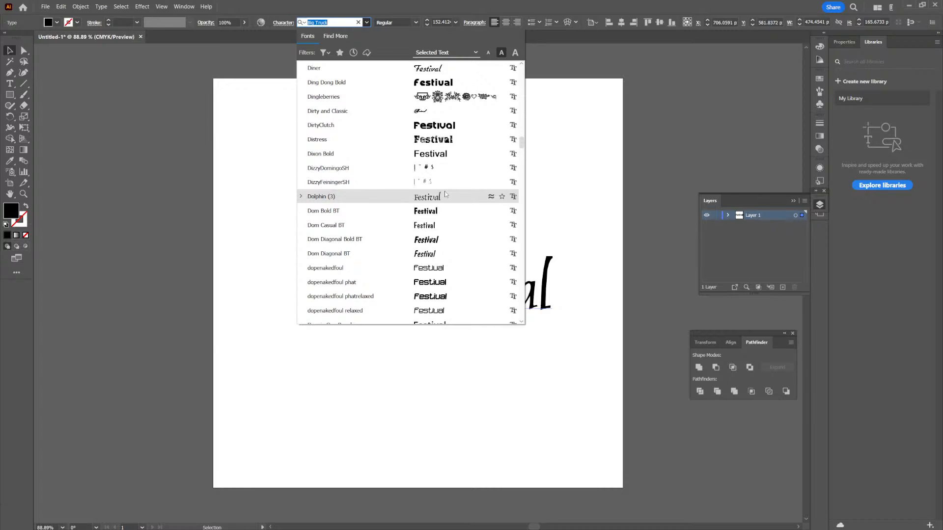
scroll(444, 191, "down", 6)
scroll(442, 192, "down", 6)
scroll(442, 192, "down", 4)
scroll(441, 192, "down", 4)
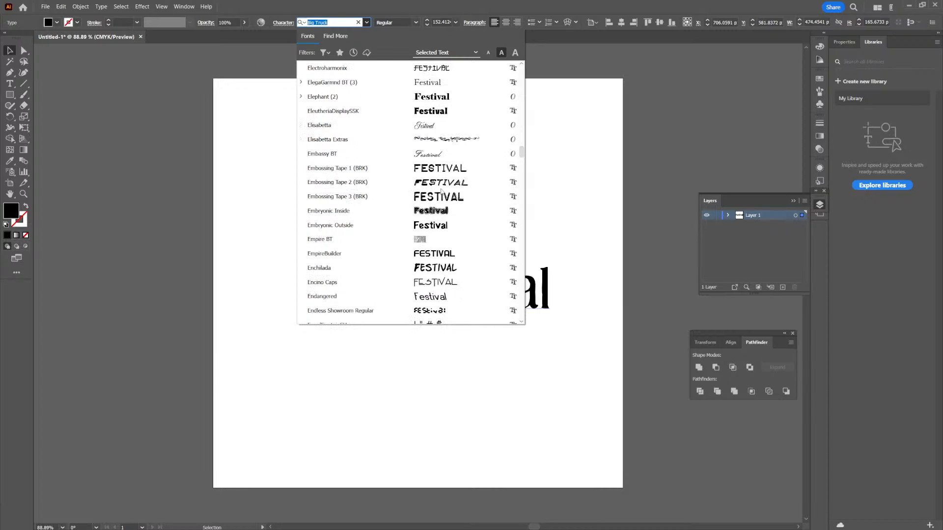
scroll(442, 191, "down", 3)
scroll(442, 192, "down", 6)
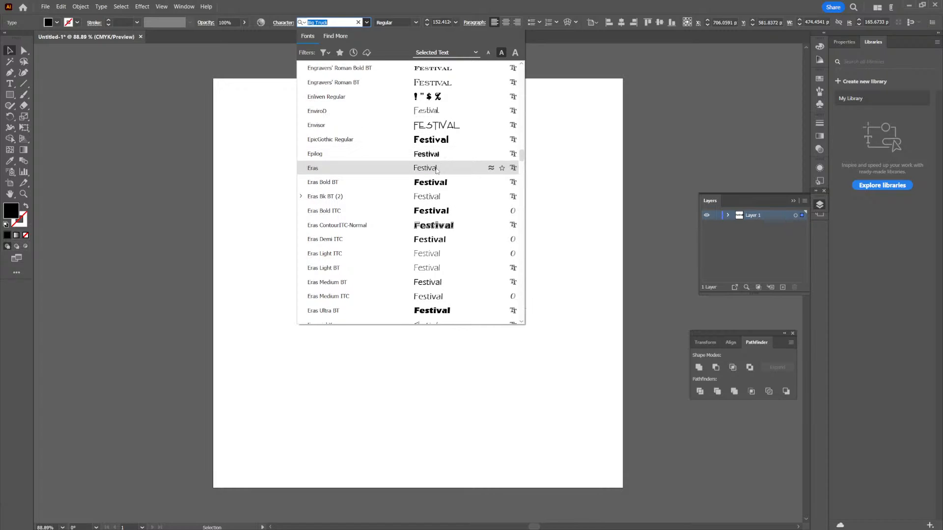
scroll(440, 183, "down", 4)
scroll(440, 183, "down", 3)
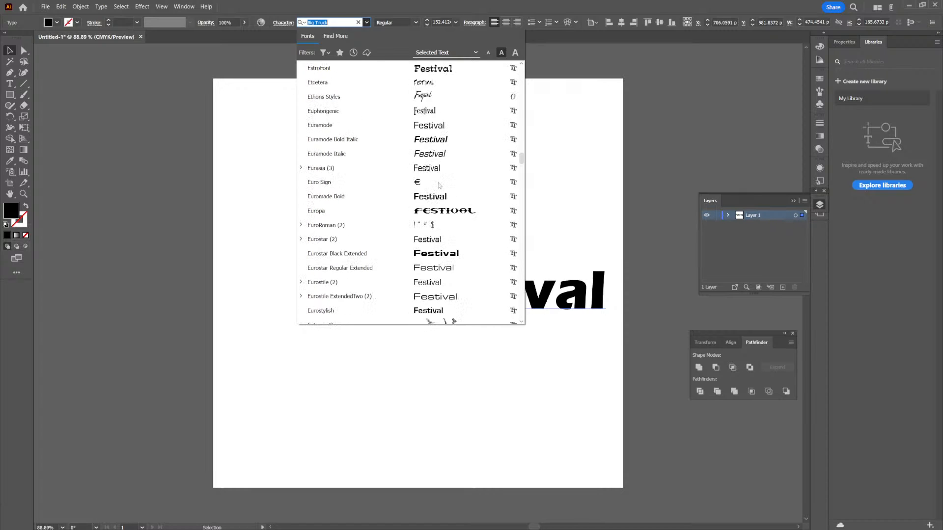
scroll(439, 184, "down", 3)
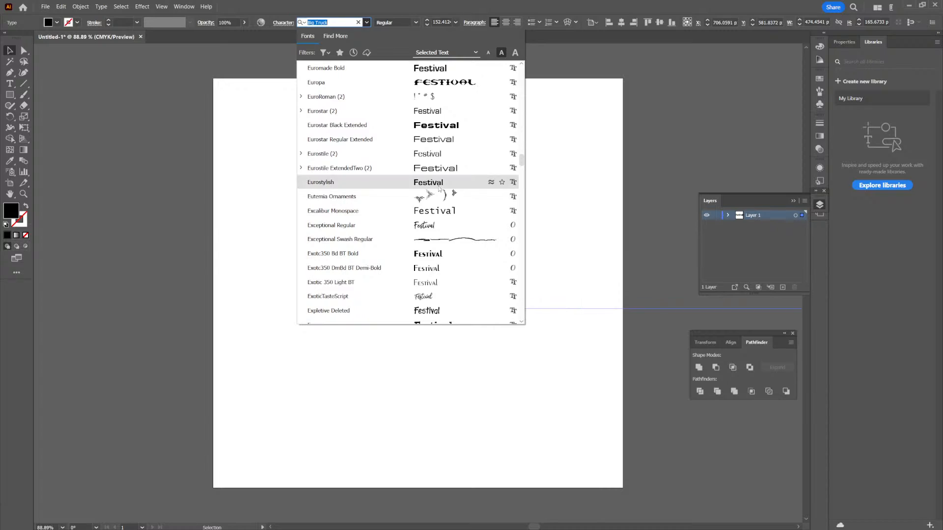
scroll(439, 189, "down", 2)
scroll(439, 192, "down", 1)
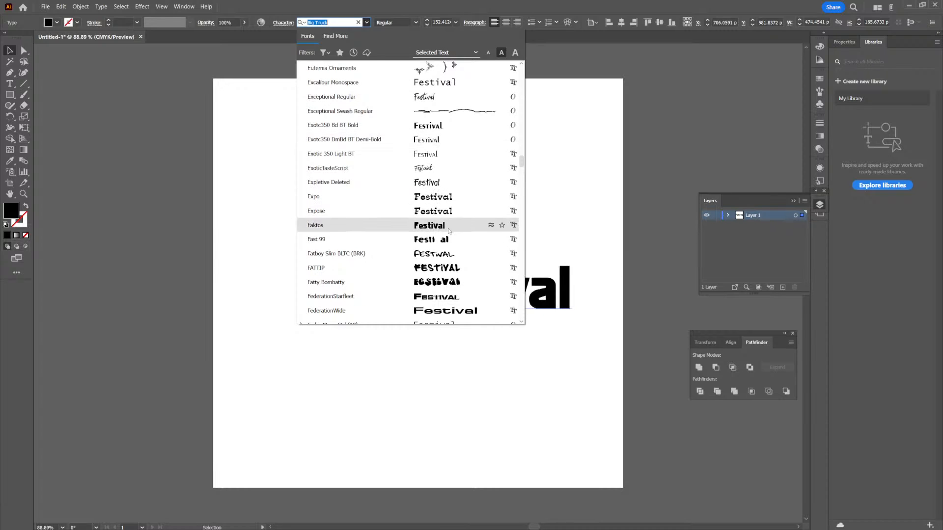
scroll(448, 241, "down", 1)
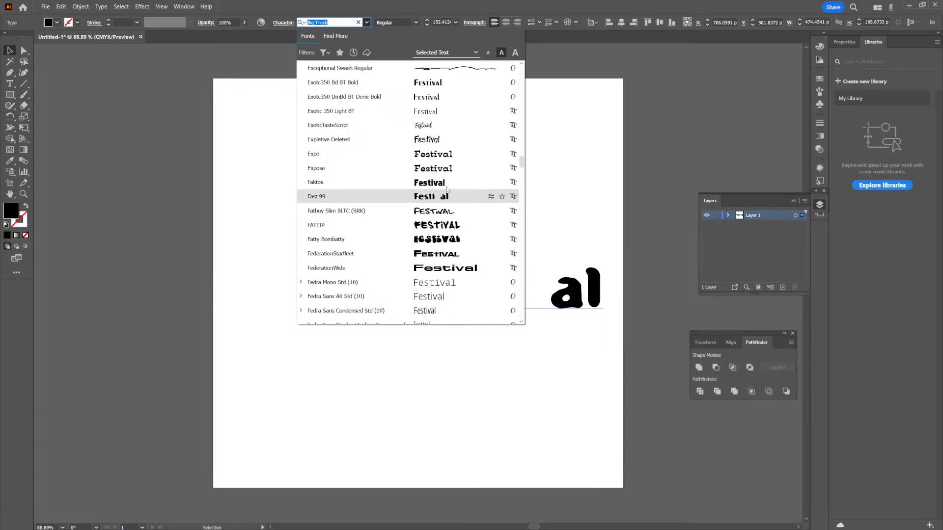
scroll(447, 224, "down", 2)
scroll(447, 236, "down", 3)
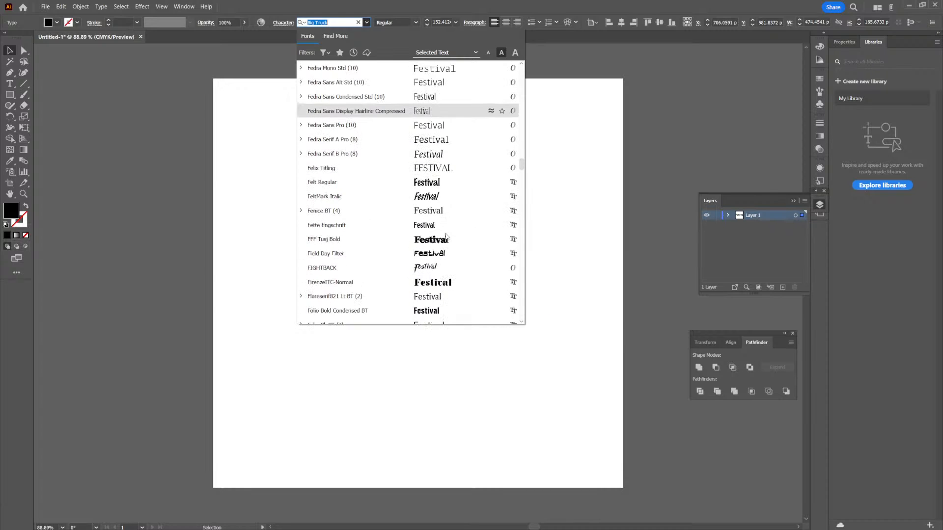
scroll(446, 237, "down", 4)
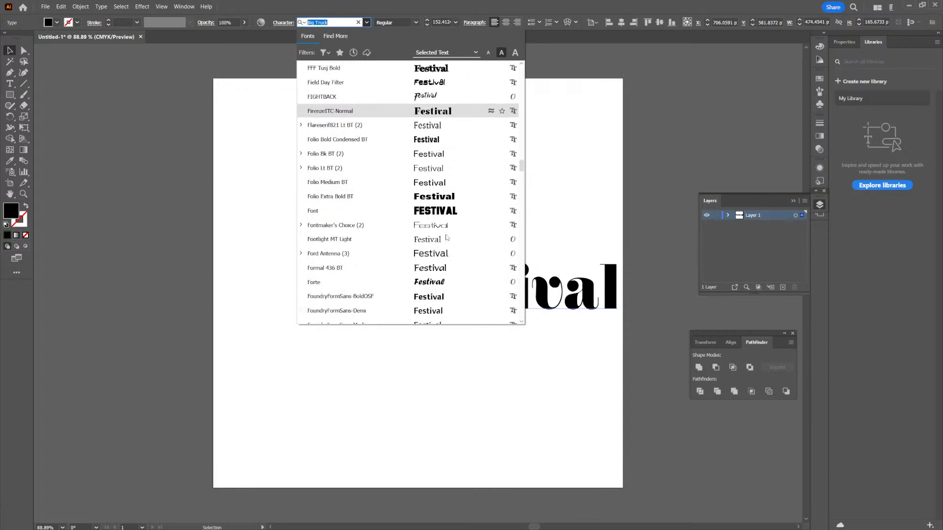
scroll(445, 237, "down", 1)
scroll(446, 237, "down", 3)
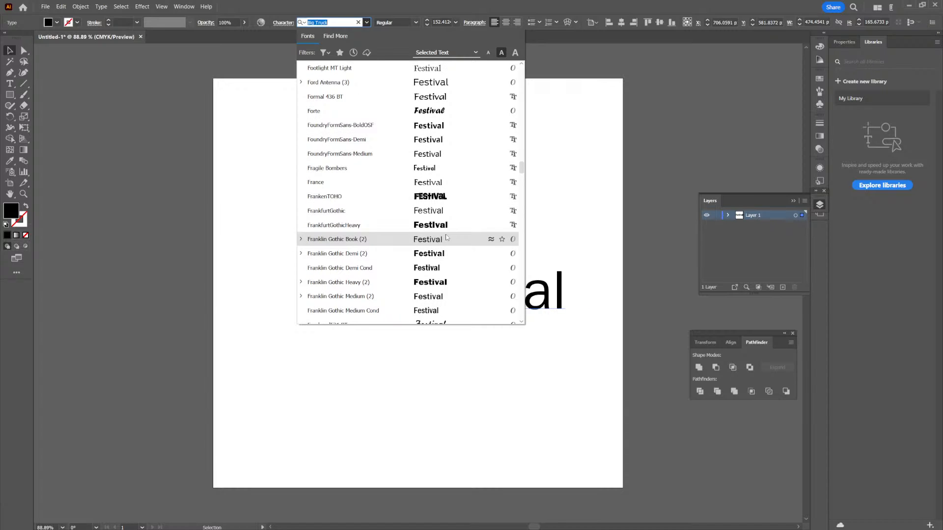
scroll(446, 238, "down", 6)
scroll(446, 238, "down", 7)
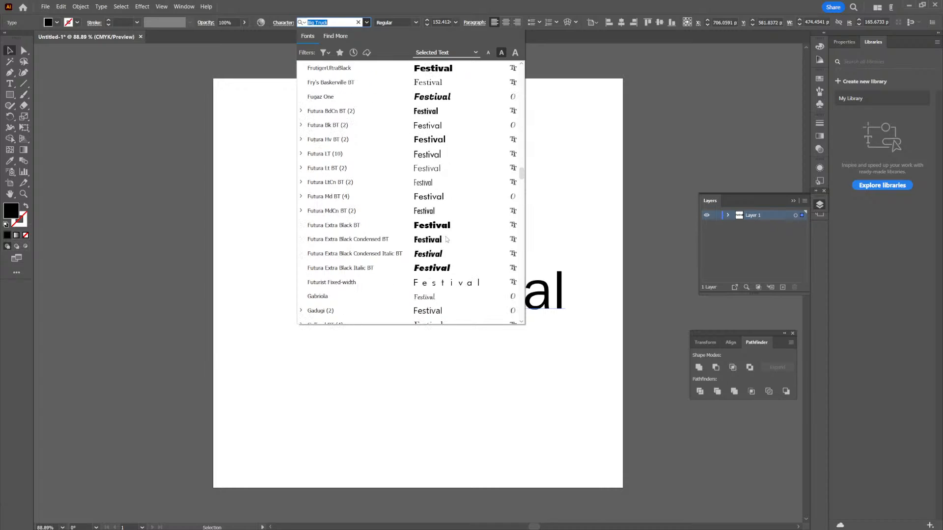
scroll(446, 240, "down", 7)
scroll(446, 239, "down", 7)
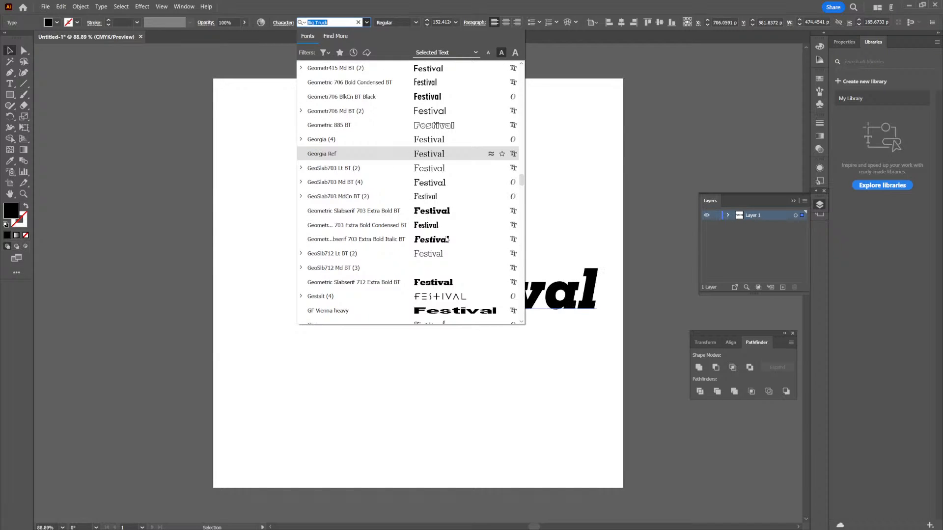
scroll(446, 239, "down", 4)
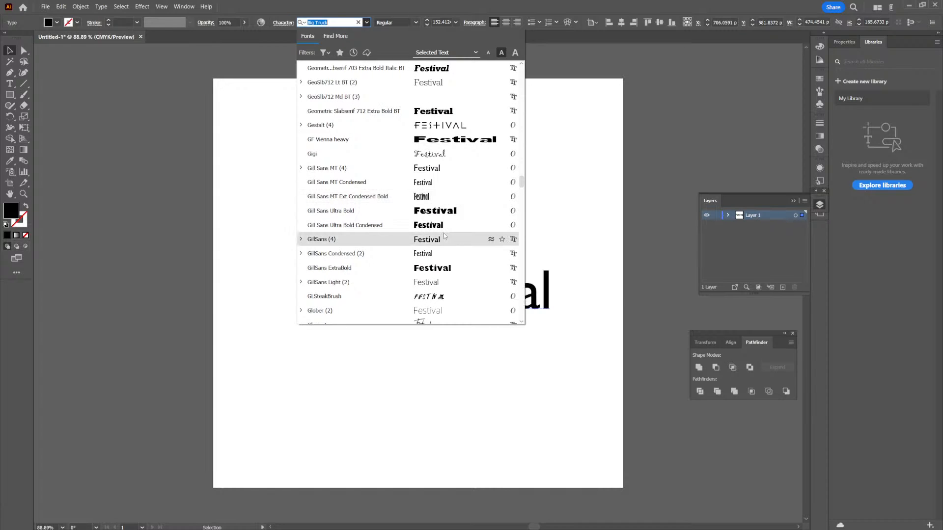
scroll(445, 239, "down", 2)
scroll(446, 239, "down", 1)
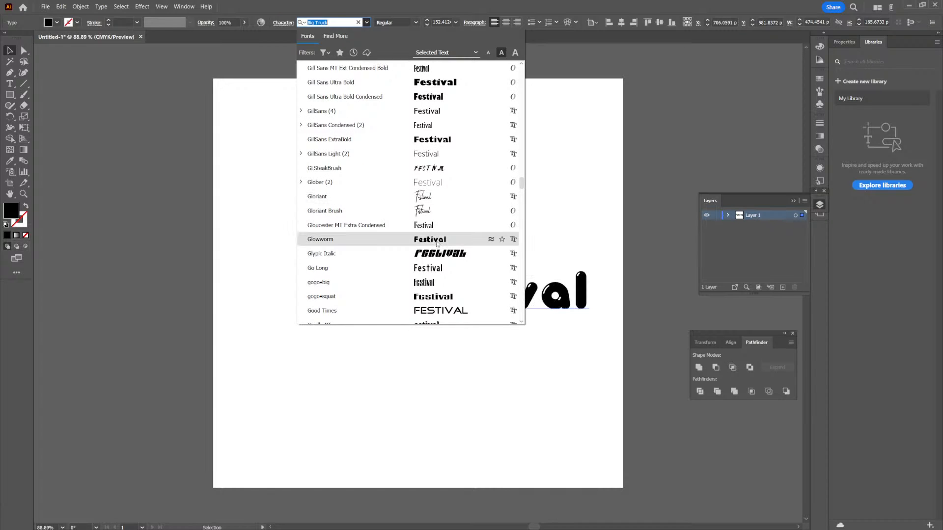
left_click(440, 240)
left_click_drag(499, 326, 542, 222)
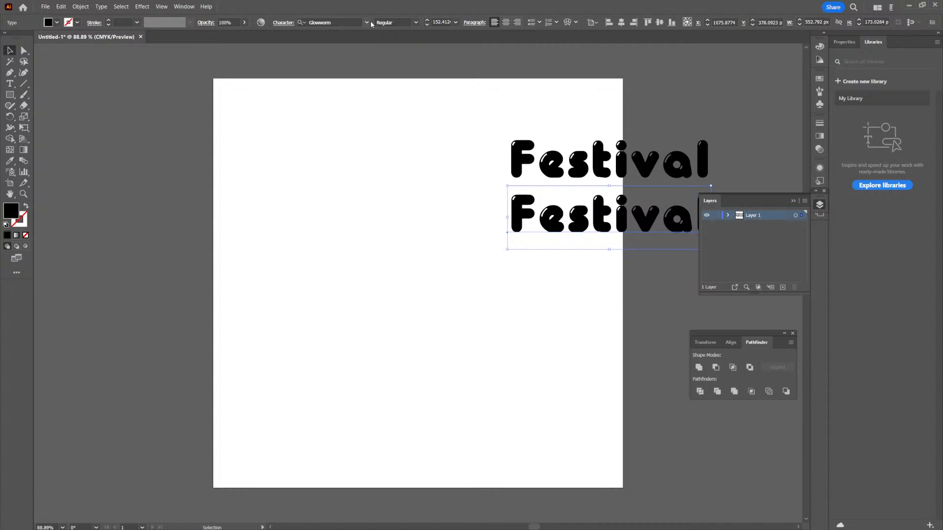
- Set the lower "Festival" text's font to SkaterDudes, and arrange it and a duplicate at the artboard's top and below the Glowworm text
left_click(367, 23)
left_click_drag(521, 73, 510, 184)
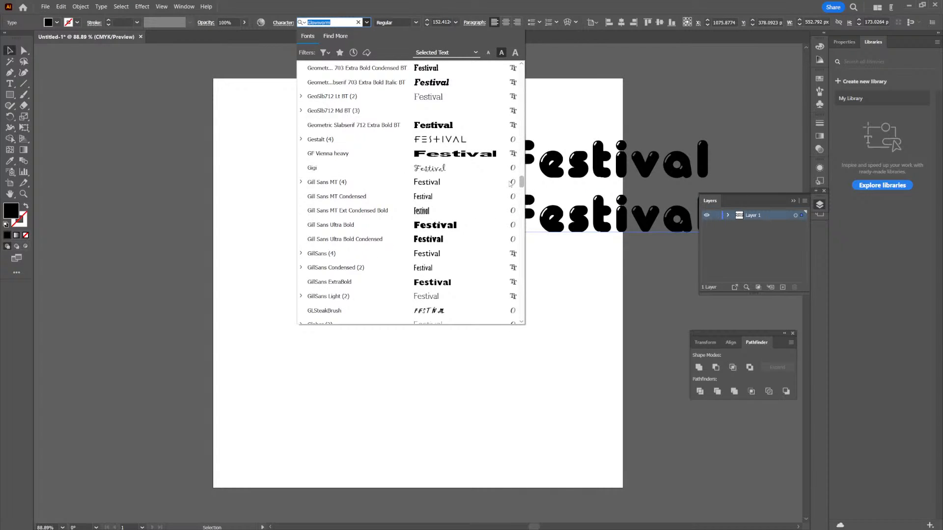
scroll(467, 207, "down", 8)
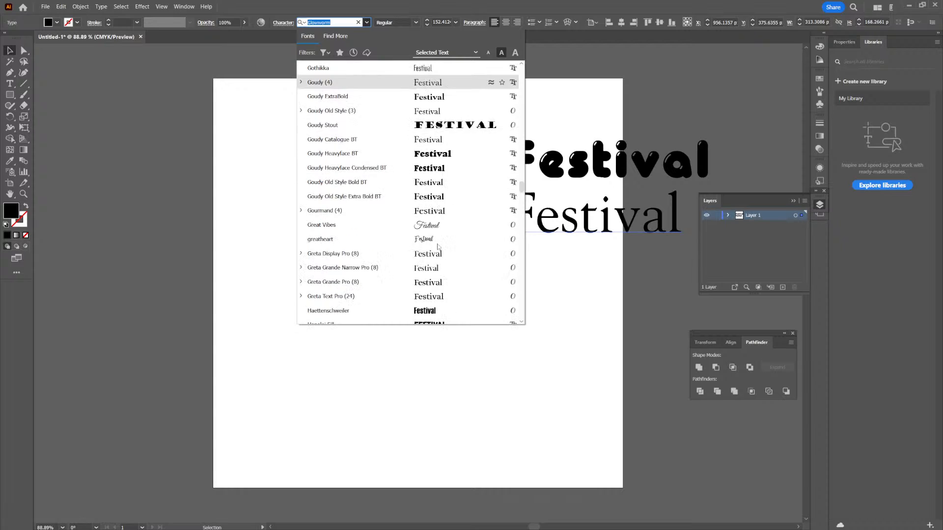
scroll(439, 246, "down", 10)
scroll(437, 236, "down", 10)
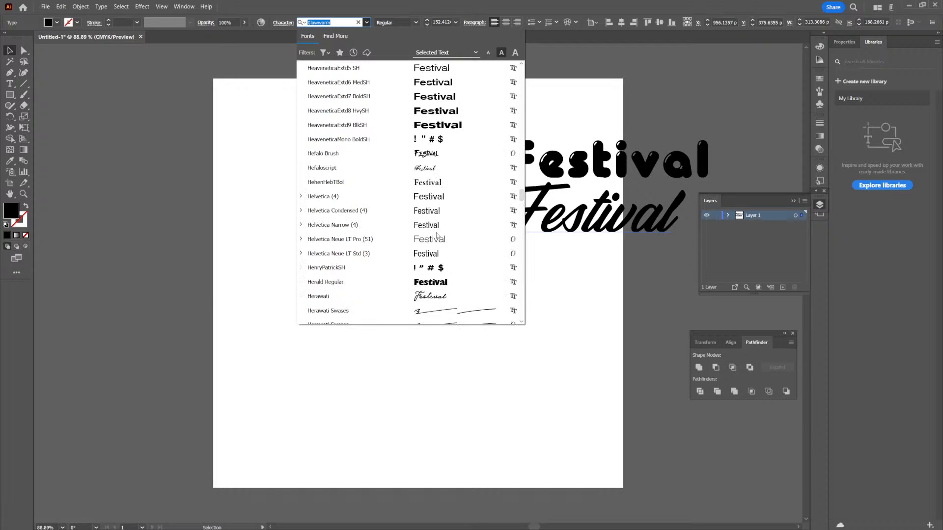
scroll(437, 235, "down", 10)
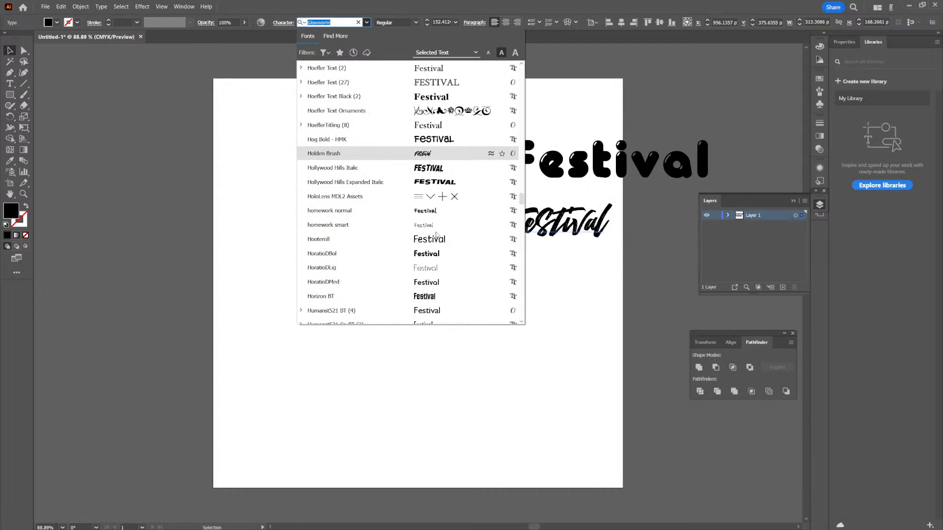
scroll(436, 235, "down", 10)
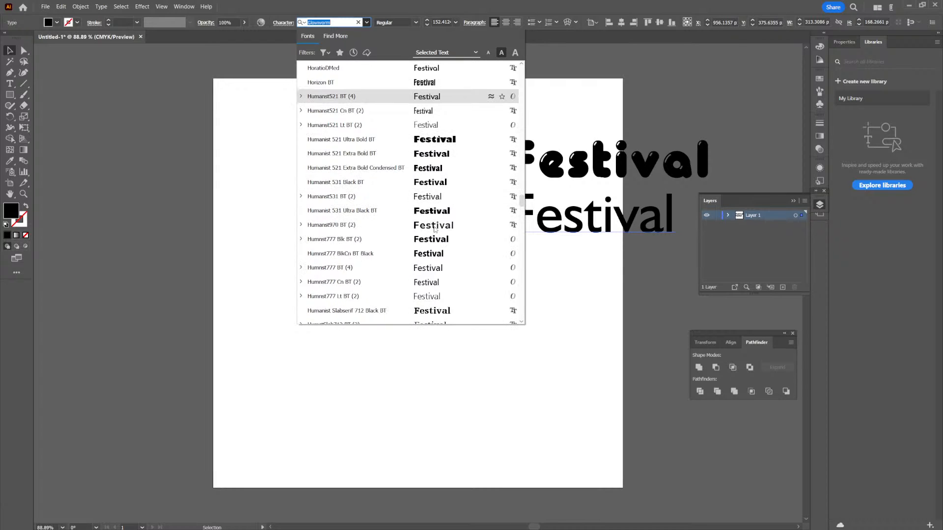
scroll(434, 229, "down", 3)
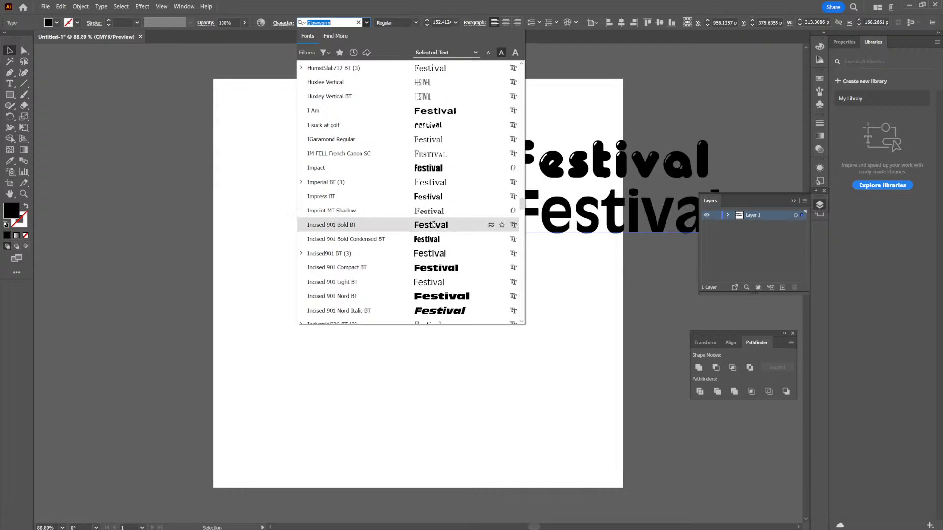
scroll(433, 229, "down", 10)
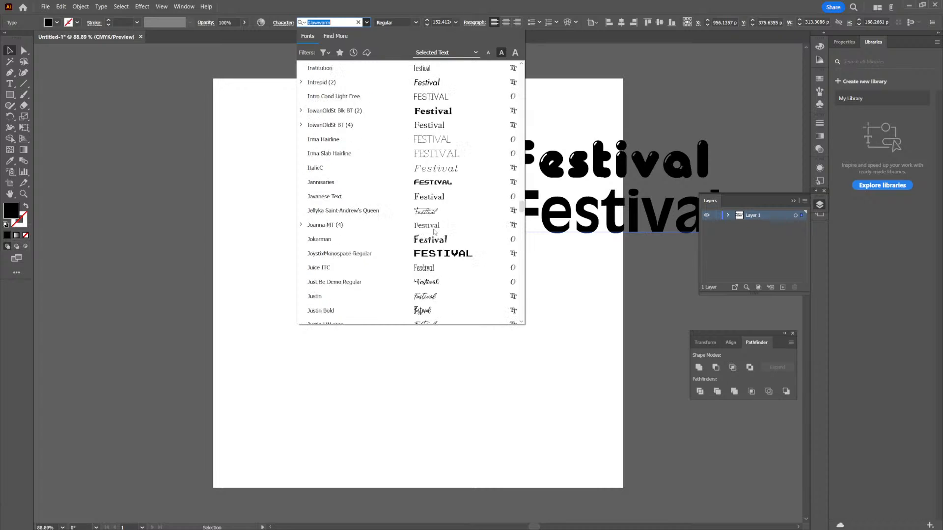
scroll(434, 232, "down", 4)
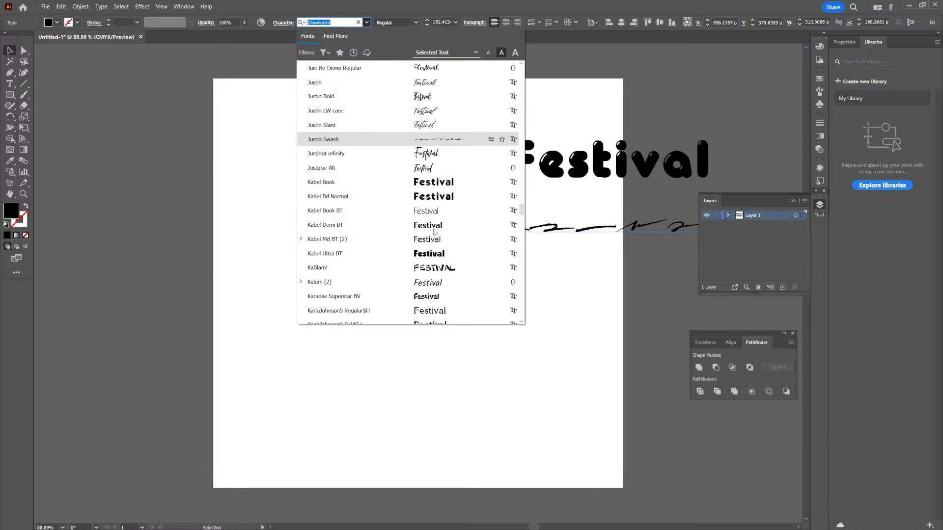
scroll(434, 232, "down", 4)
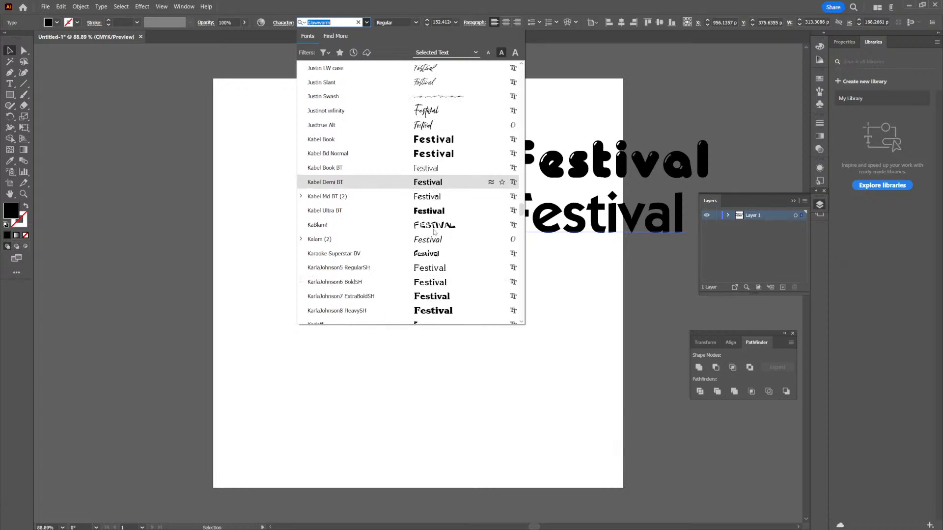
scroll(435, 232, "down", 4)
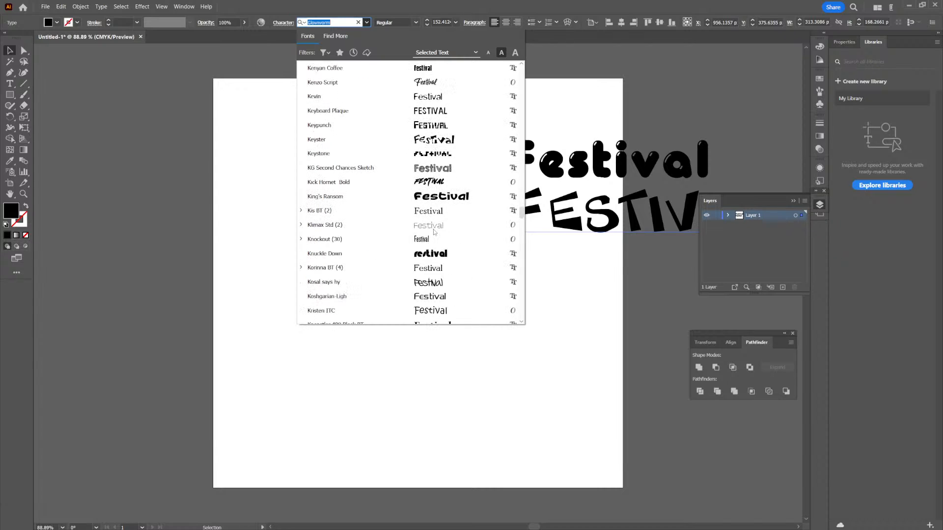
scroll(434, 231, "down", 6)
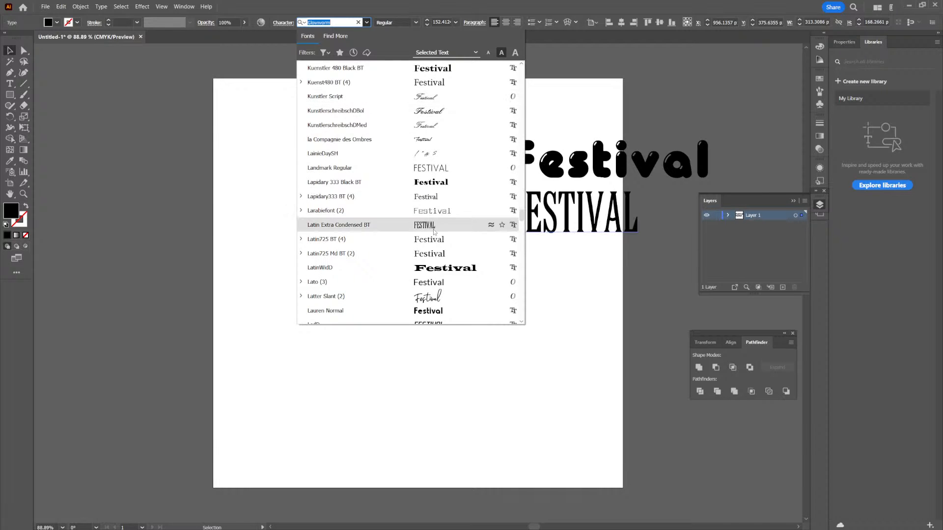
scroll(434, 232, "down", 2)
scroll(434, 231, "down", 1)
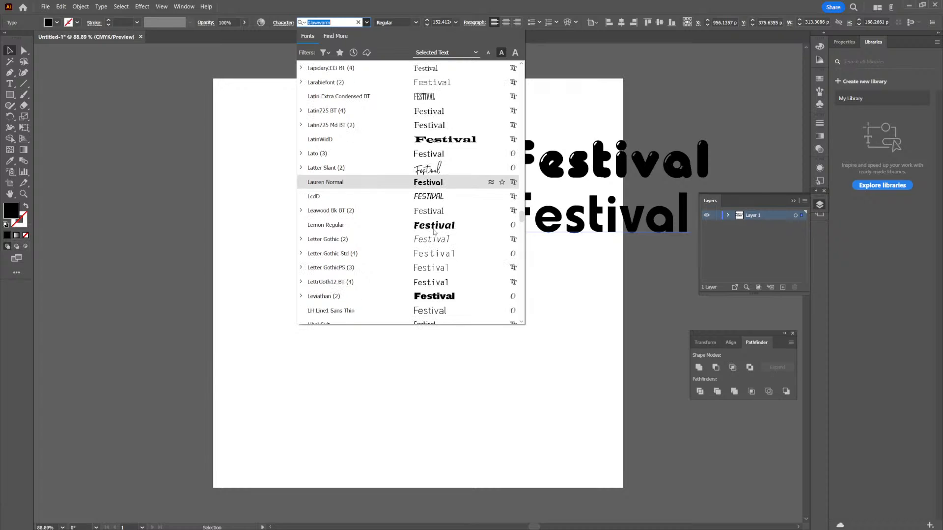
scroll(435, 147, "down", 5)
scroll(435, 239, "down", 6)
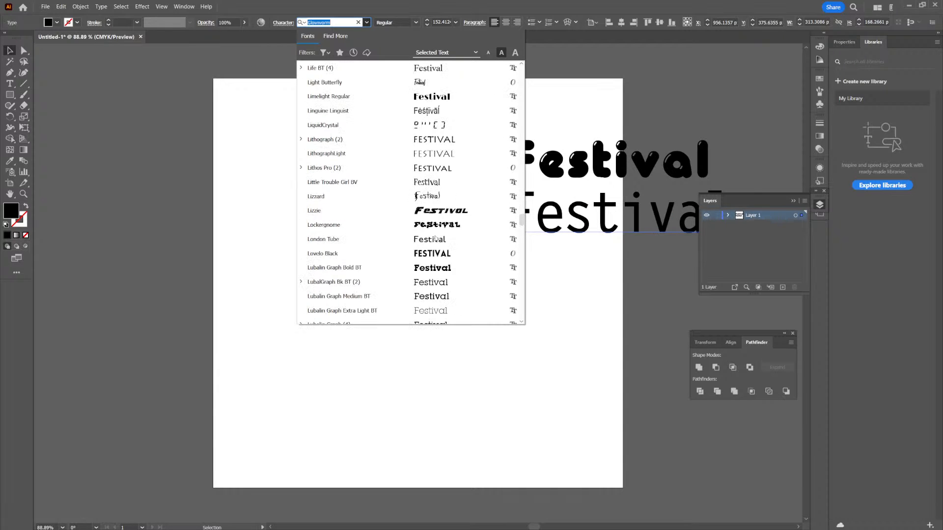
scroll(436, 239, "down", 3)
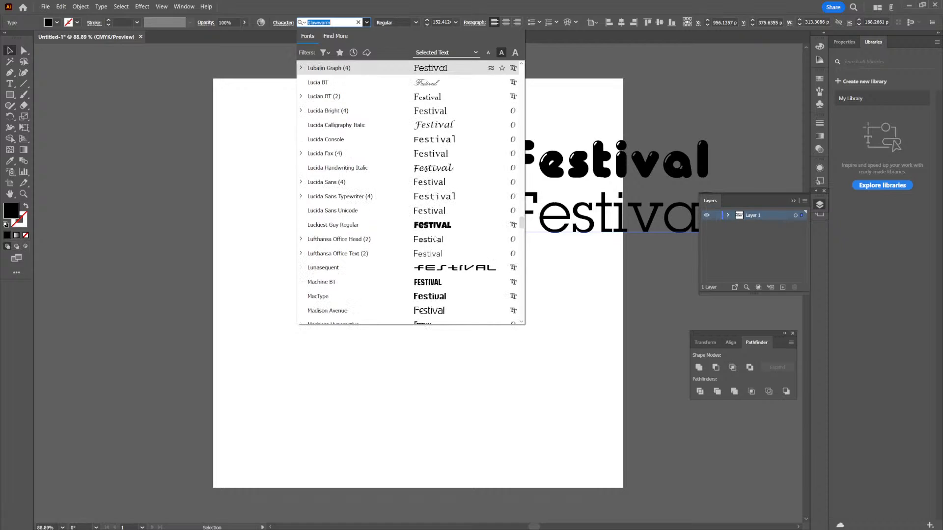
scroll(439, 226, "down", 2)
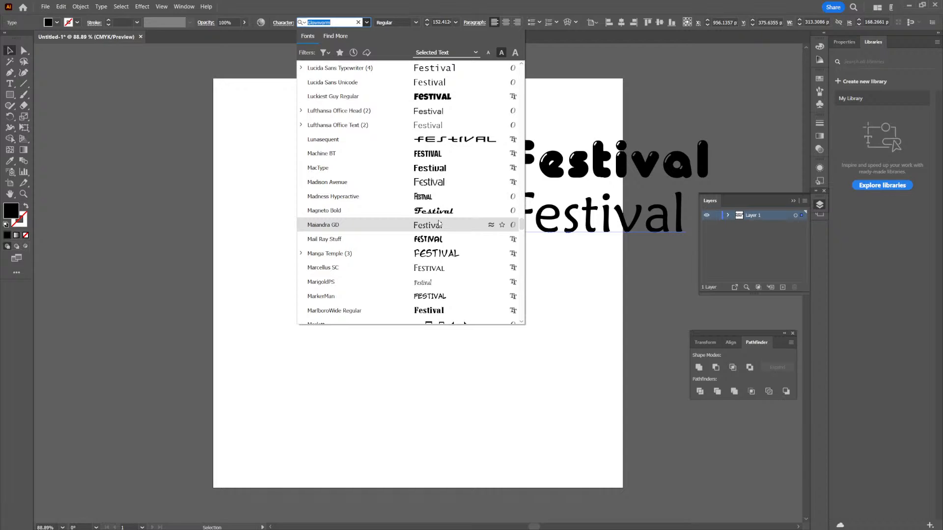
scroll(440, 229, "down", 1)
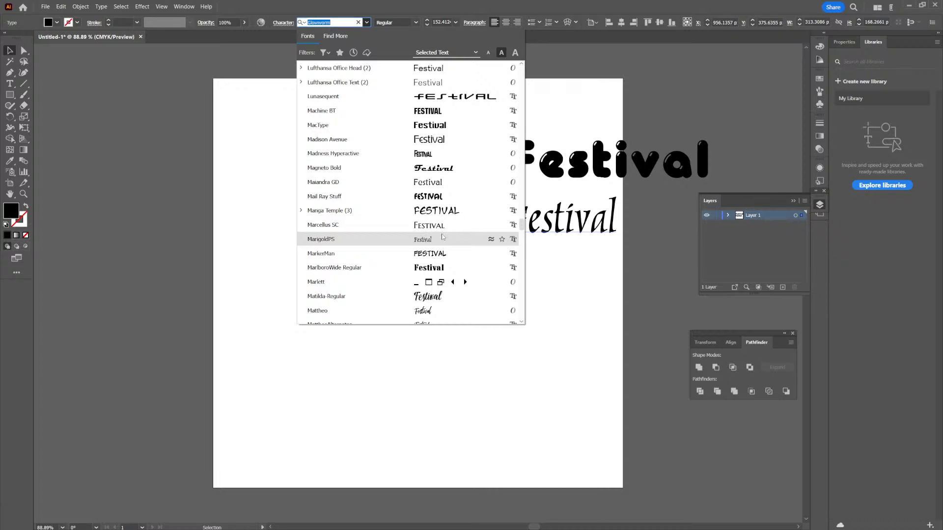
scroll(443, 238, "down", 2)
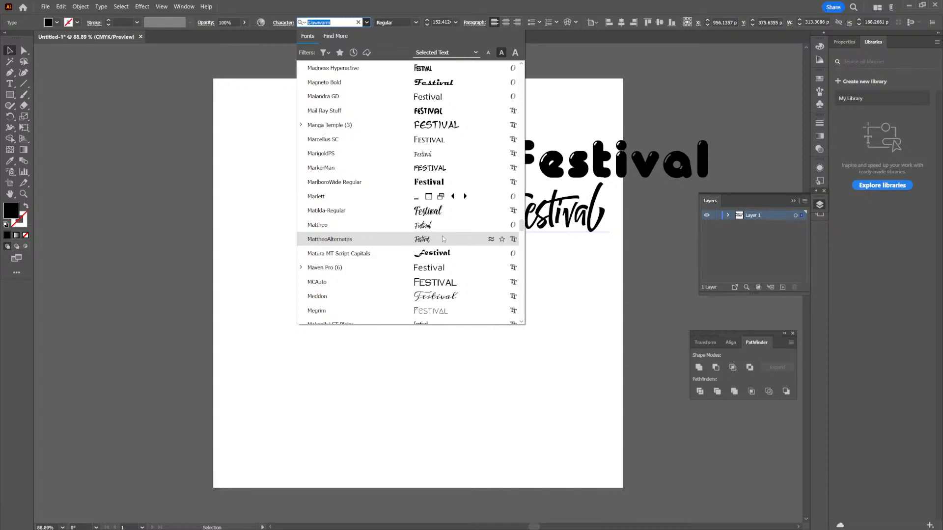
scroll(443, 239, "down", 4)
scroll(447, 244, "down", 10)
scroll(447, 244, "down", 12)
scroll(446, 244, "down", 6)
scroll(447, 244, "up", 2)
scroll(444, 158, "down", 9)
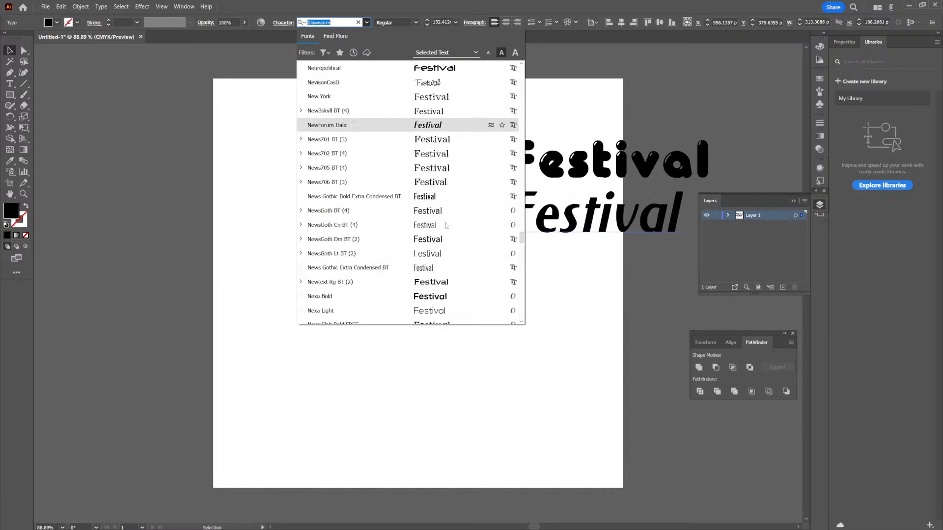
scroll(447, 226, "down", 1)
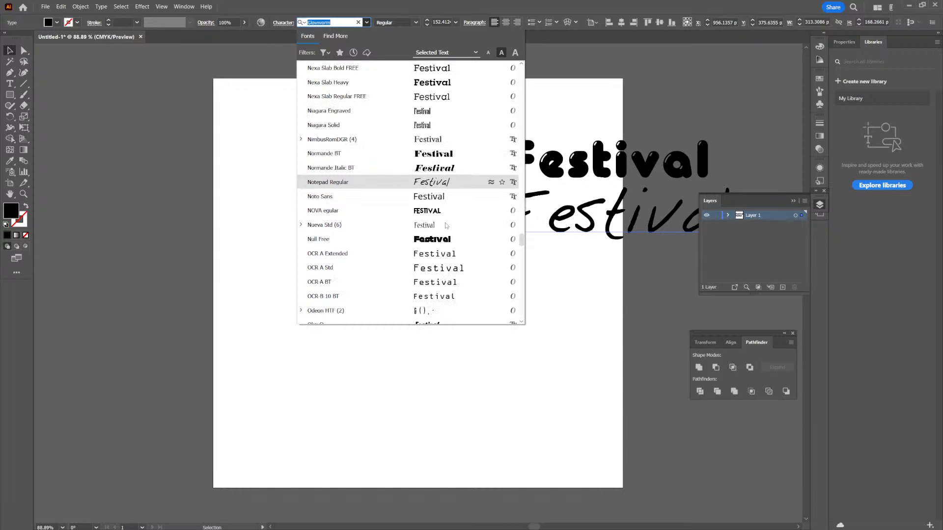
scroll(447, 243, "down", 4)
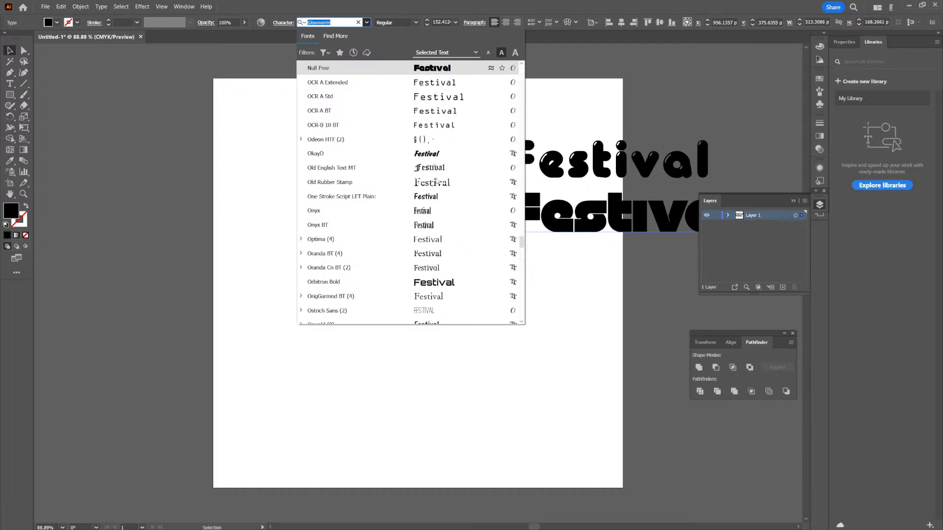
scroll(439, 241, "down", 9)
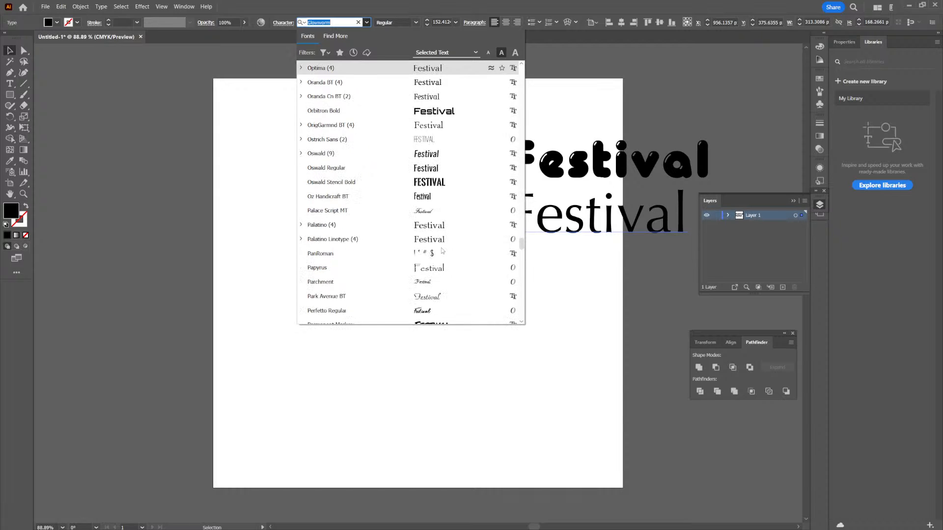
scroll(441, 243, "down", 7)
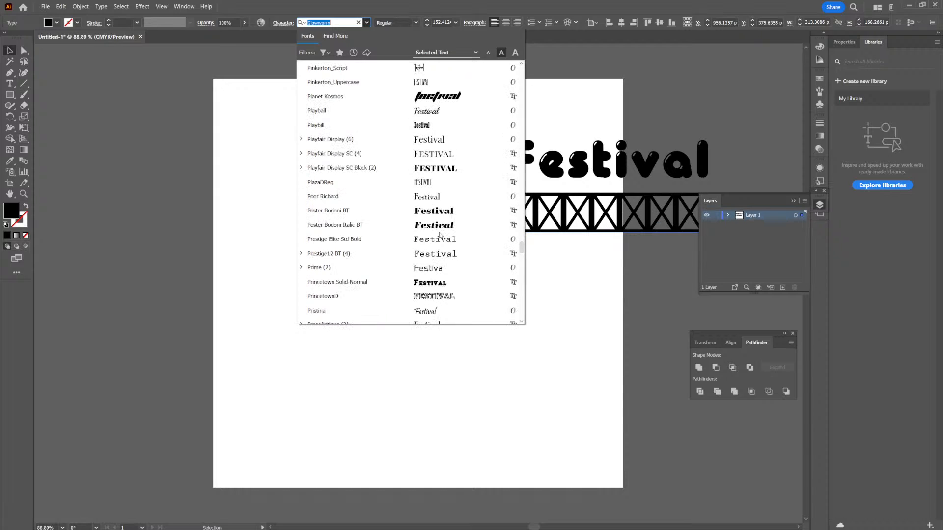
scroll(441, 235, "down", 6)
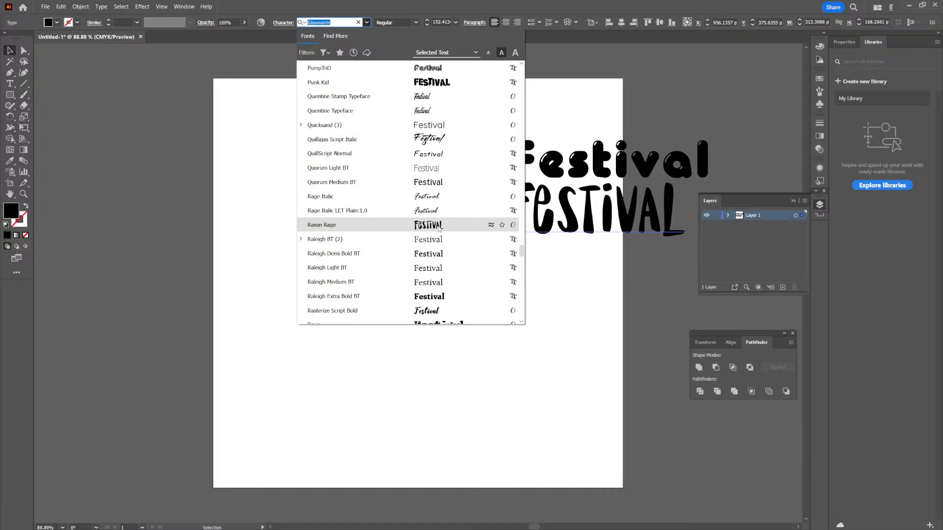
scroll(440, 229, "down", 6)
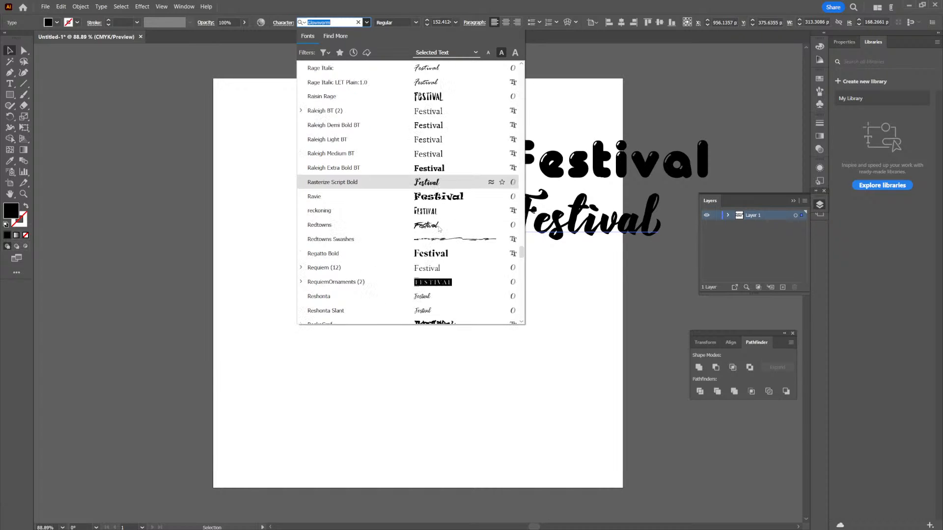
scroll(439, 228, "down", 5)
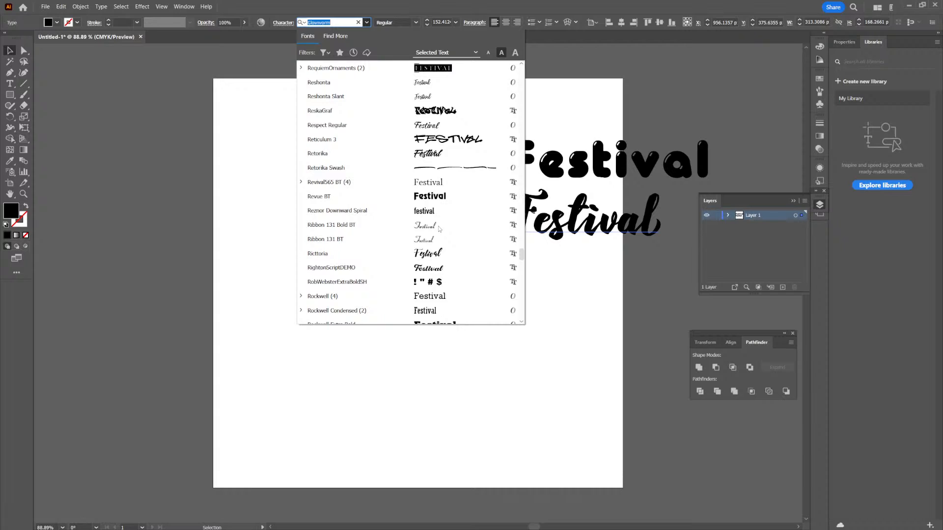
scroll(438, 227, "down", 6)
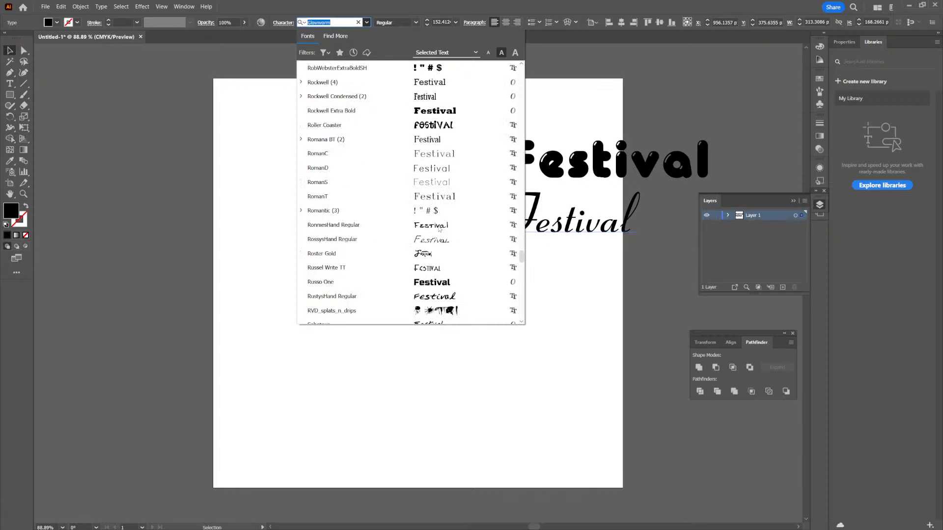
scroll(439, 228, "down", 7)
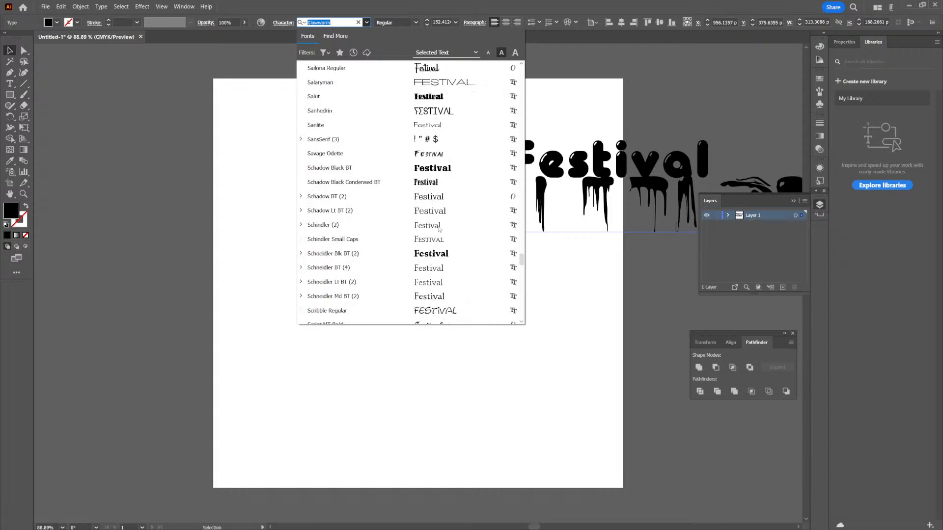
scroll(438, 240, "down", 7)
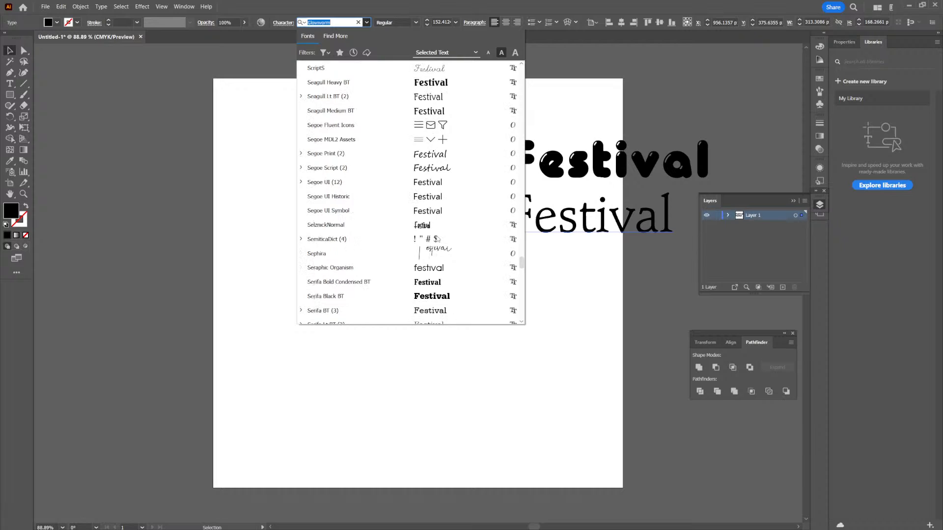
scroll(438, 239, "down", 6)
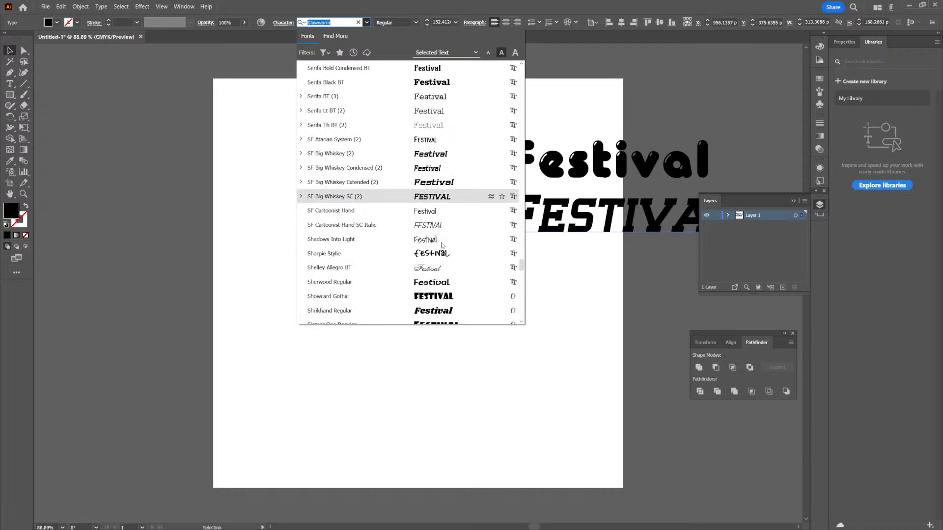
scroll(442, 246, "down", 3)
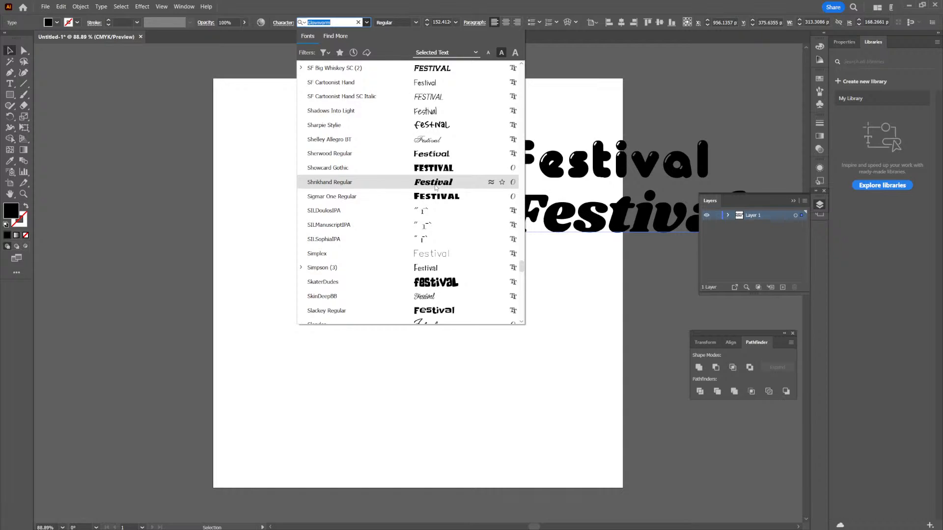
scroll(435, 192, "down", 3)
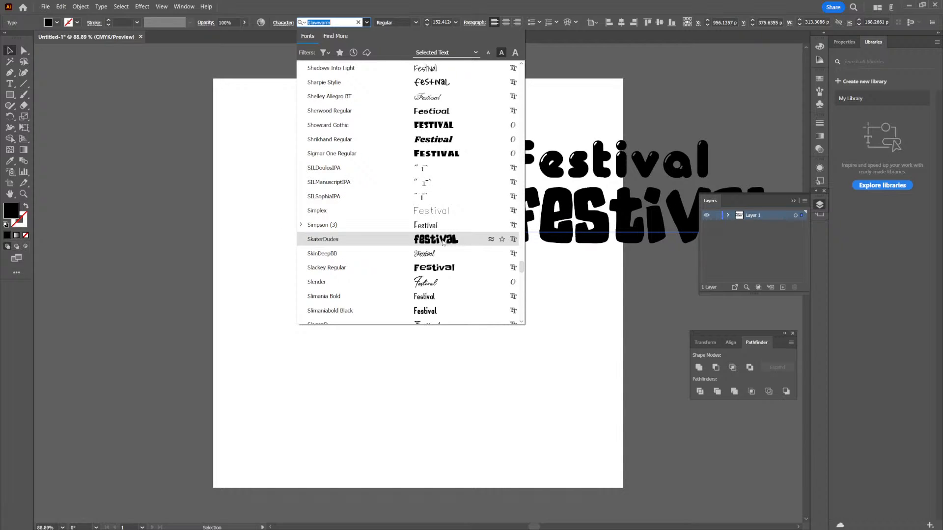
left_click(443, 240)
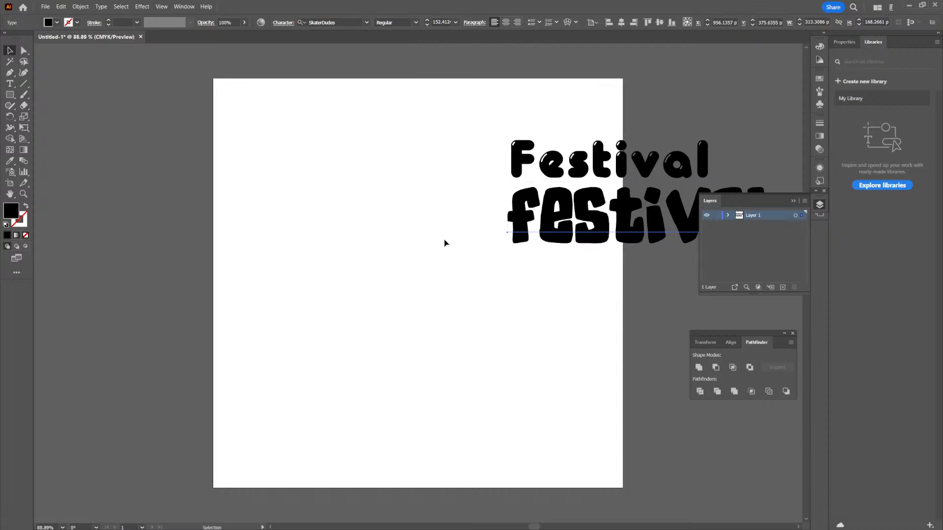
left_click_drag(609, 233, 560, 287)
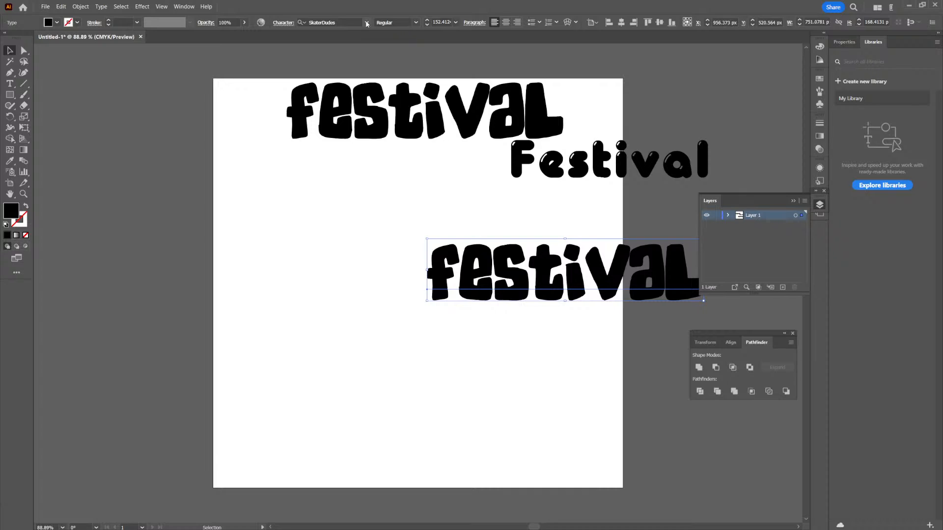
- Preview the remaining fonts, from those starting with S to the end of the font list, on the lower "Festival" text
left_click(367, 23)
left_click_drag(521, 71, 526, 262)
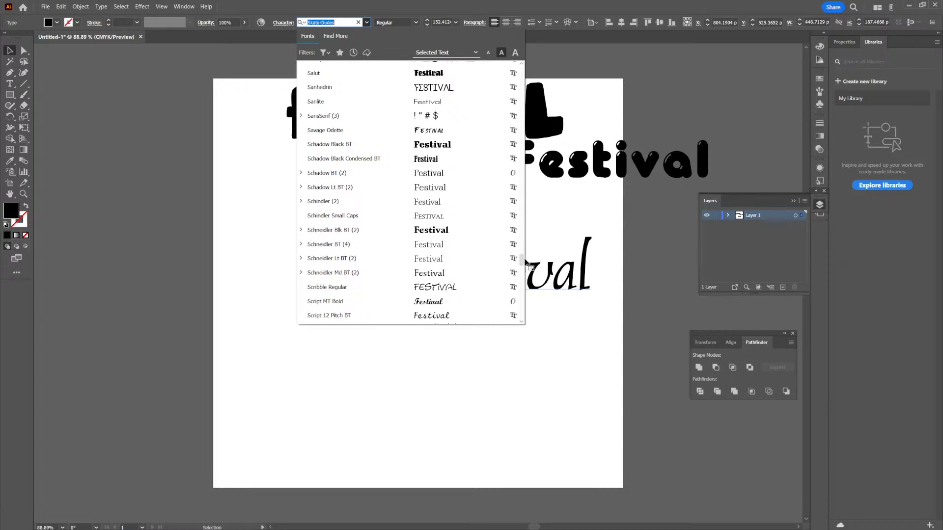
scroll(461, 230, "down", 15)
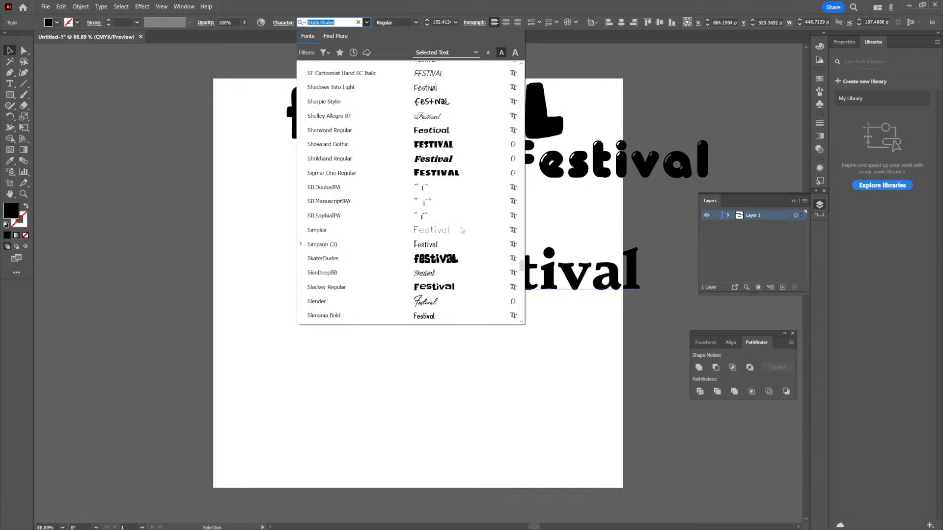
scroll(462, 230, "down", 10)
scroll(460, 228, "down", 3)
scroll(460, 225, "down", 20)
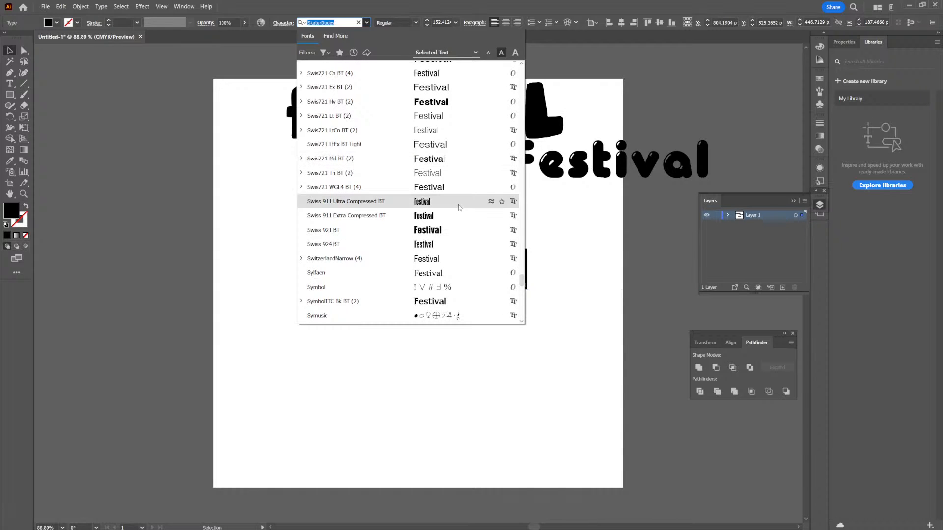
scroll(460, 207, "down", 9)
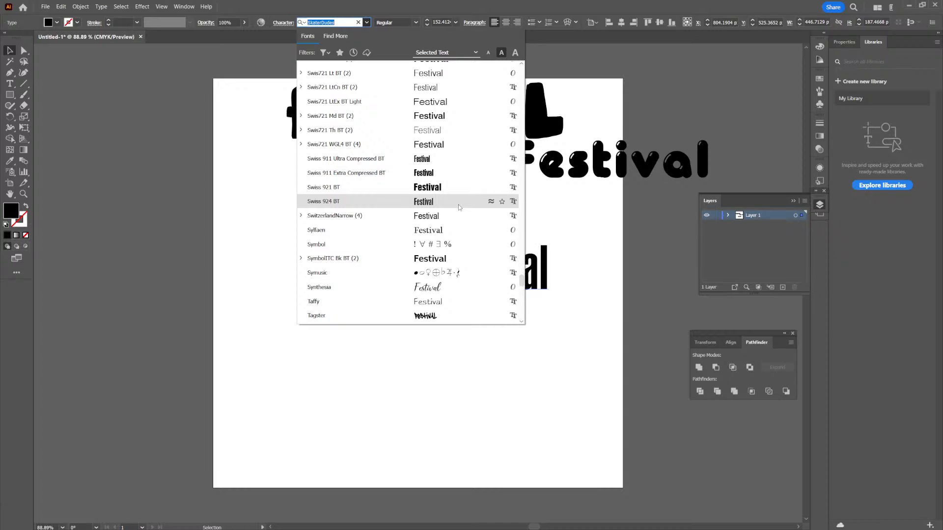
scroll(460, 207, "down", 20)
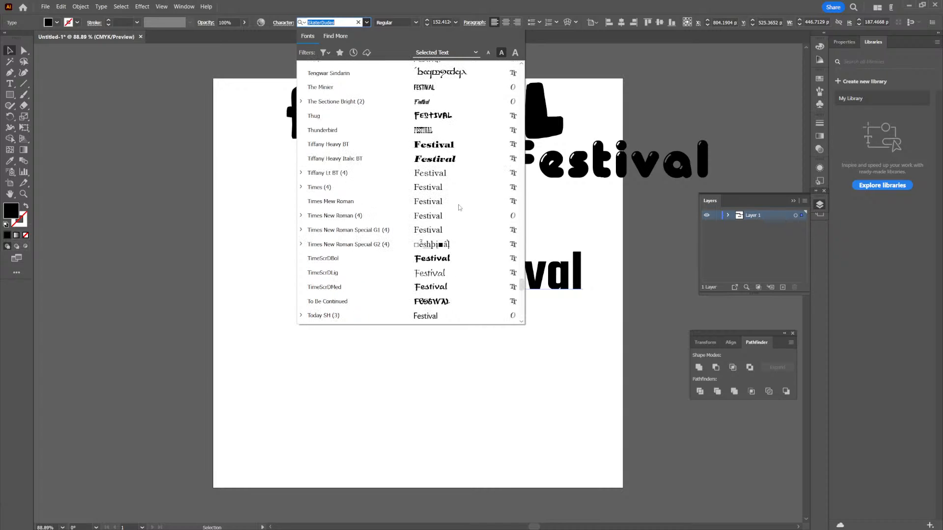
scroll(445, 231, "down", 9)
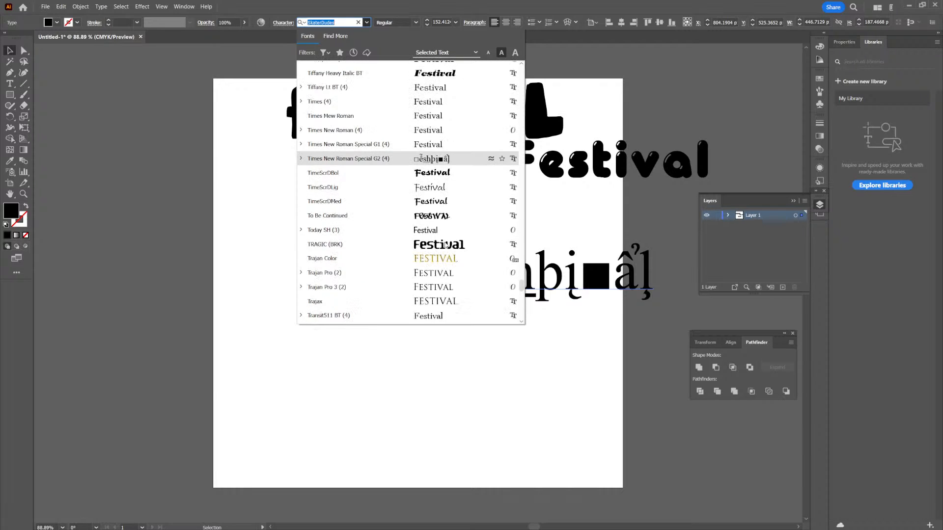
scroll(446, 246, "down", 20)
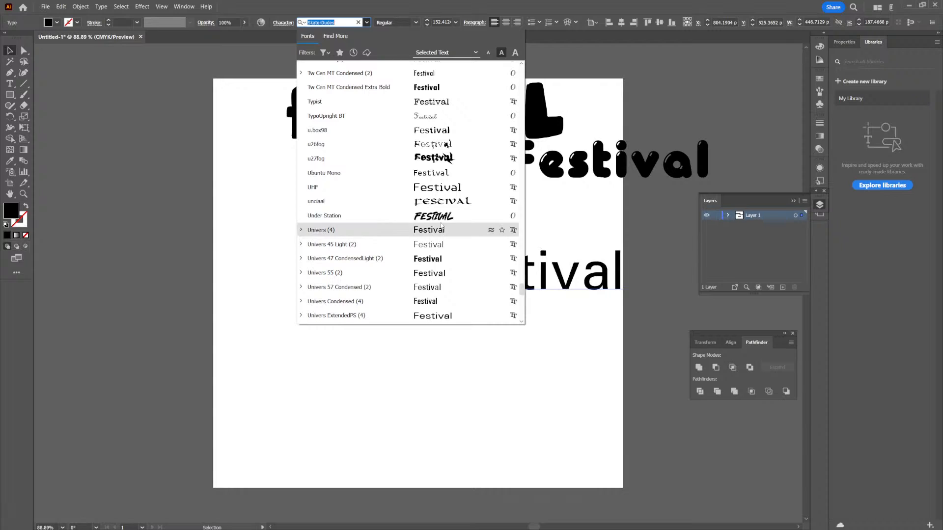
scroll(441, 206, "down", 20)
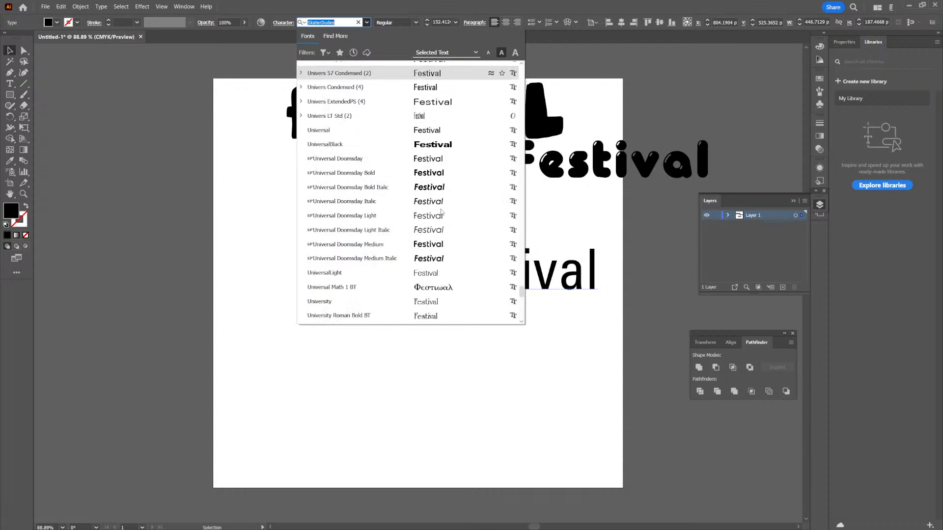
scroll(444, 206, "down", 20)
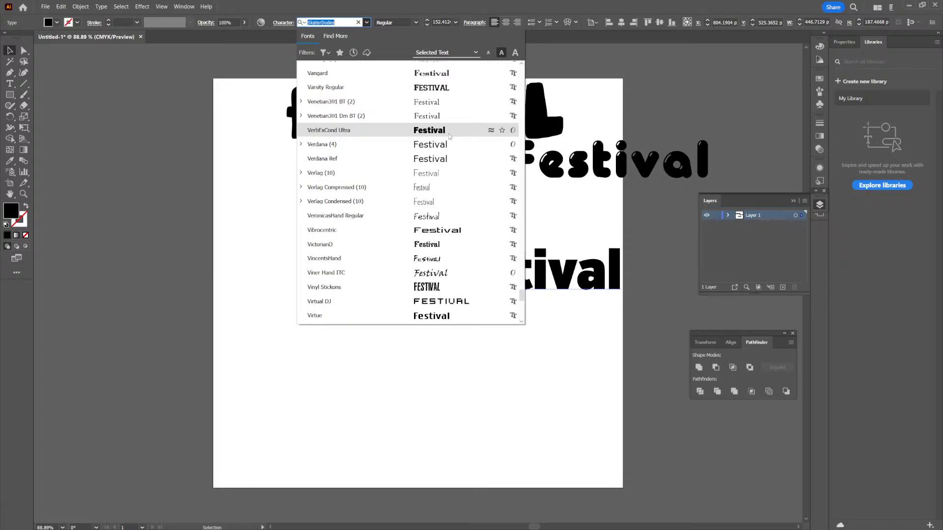
scroll(446, 227, "down", 3)
scroll(444, 226, "down", 5)
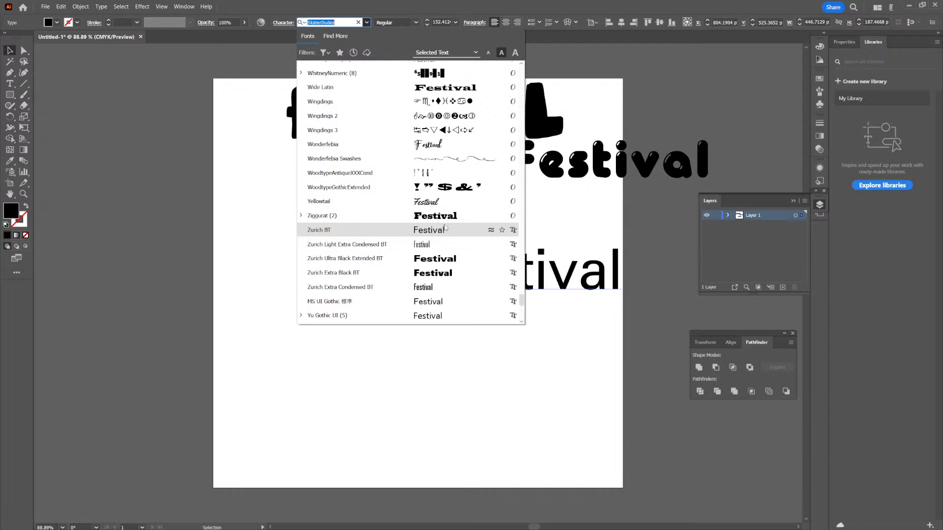
scroll(444, 228, "down", 3)
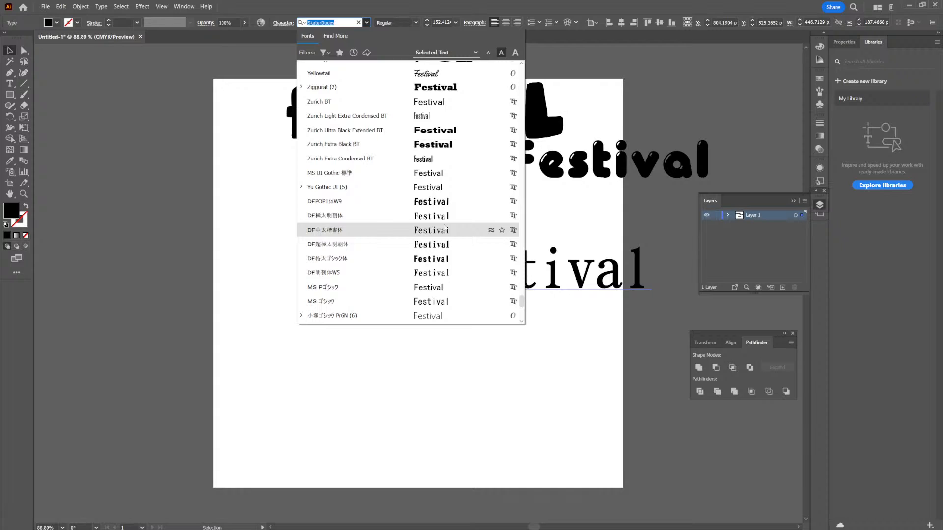
scroll(427, 257, "down", 5)
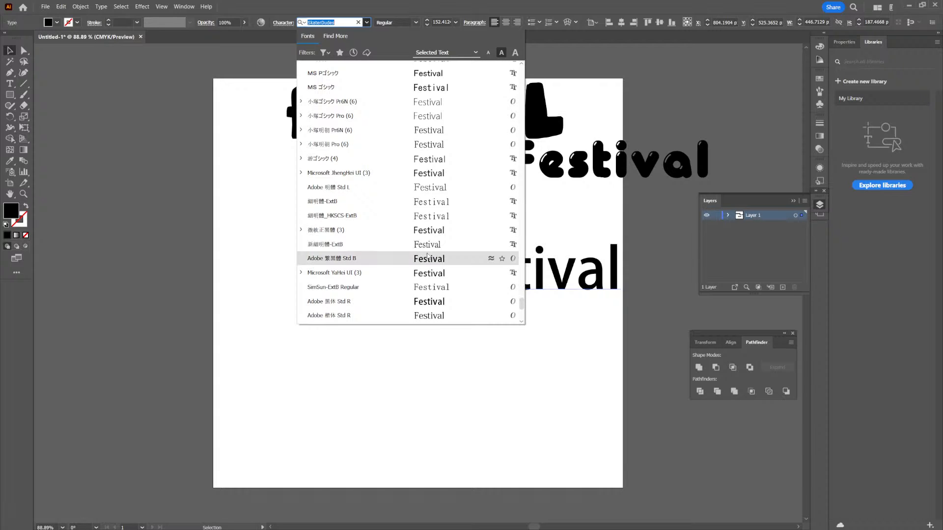
scroll(426, 258, "down", 15)
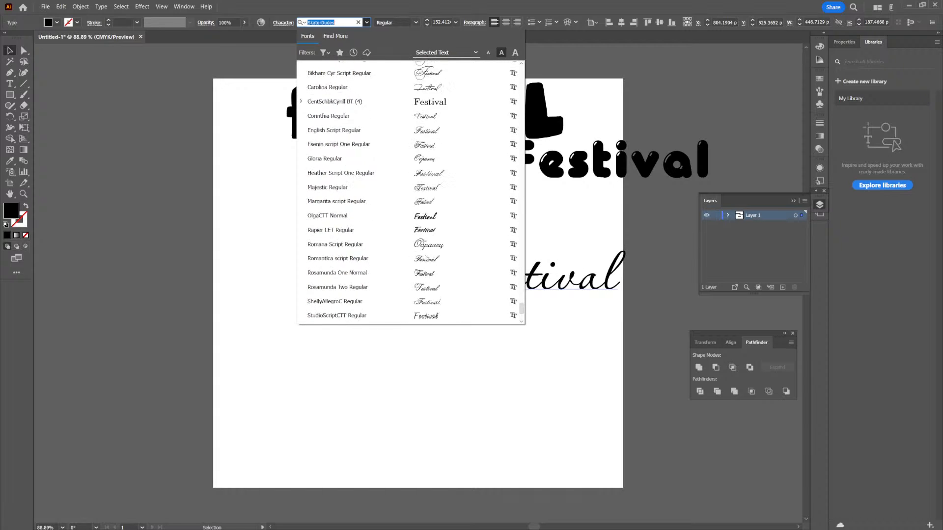
scroll(425, 258, "down", 10)
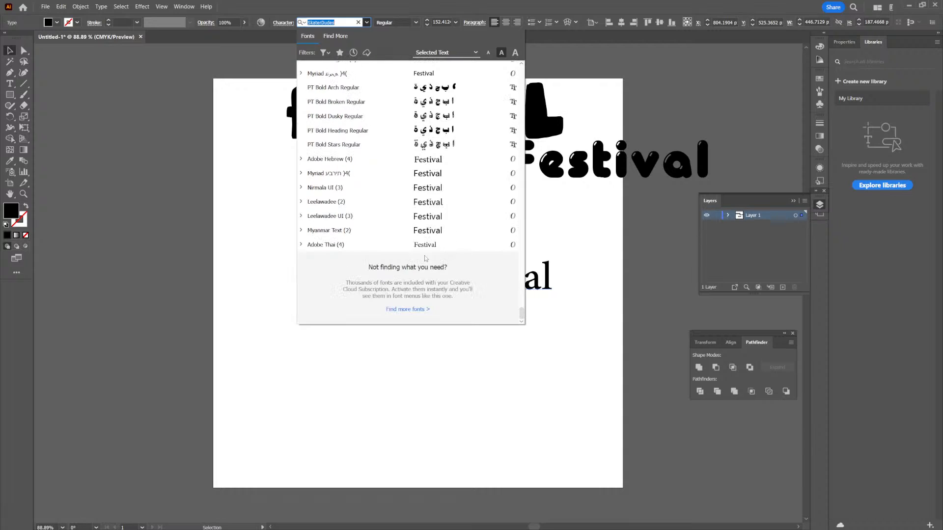
left_click(552, 255)
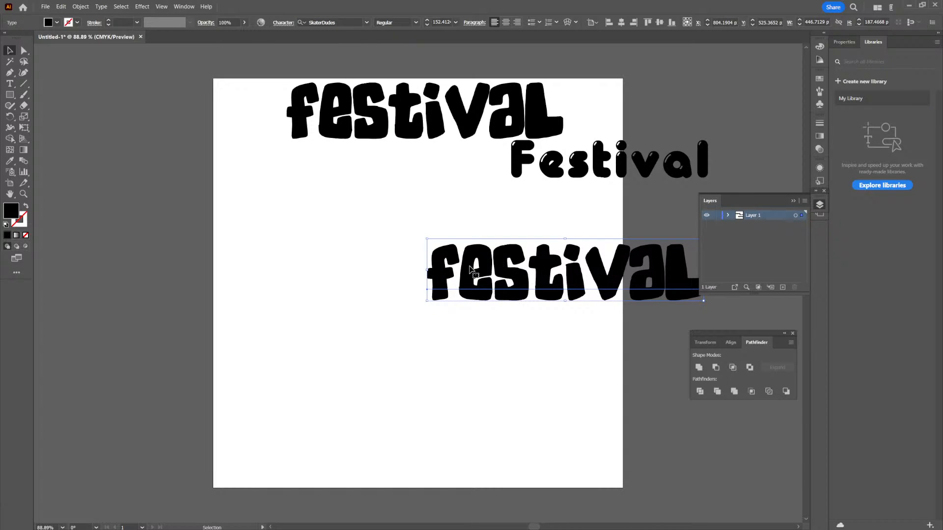
- Delete the lower SkaterDudes "Festival" duplicate and move the remaining SkaterDudes text from the artboard's top to its middle
key("Delete")
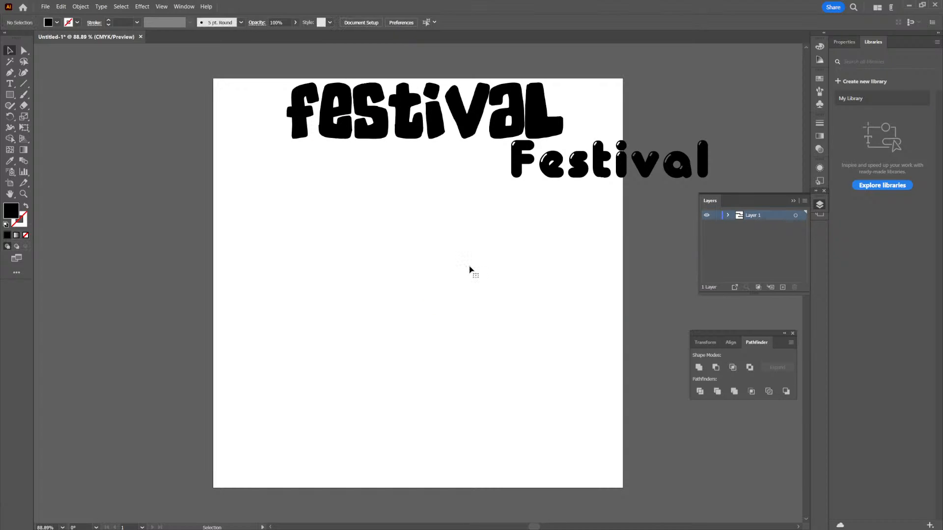
left_click_drag(420, 130, 460, 354)
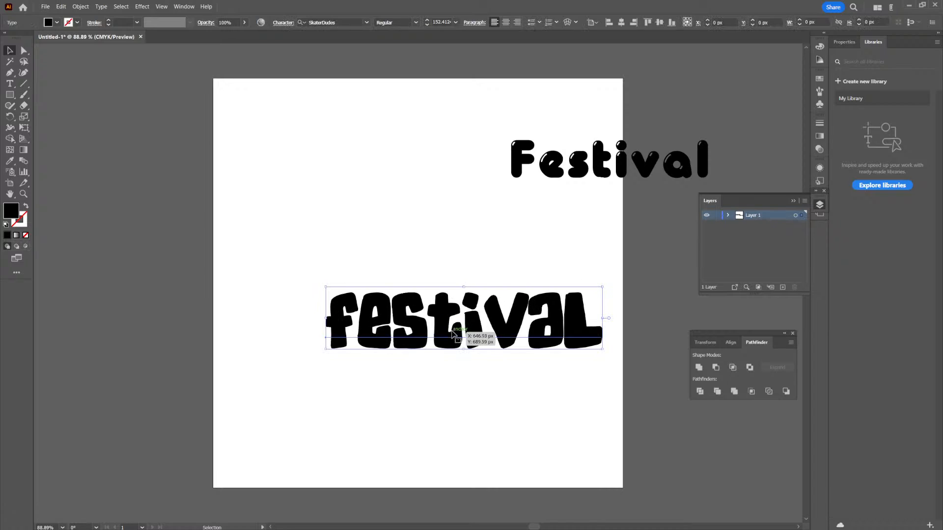
left_click(455, 246)
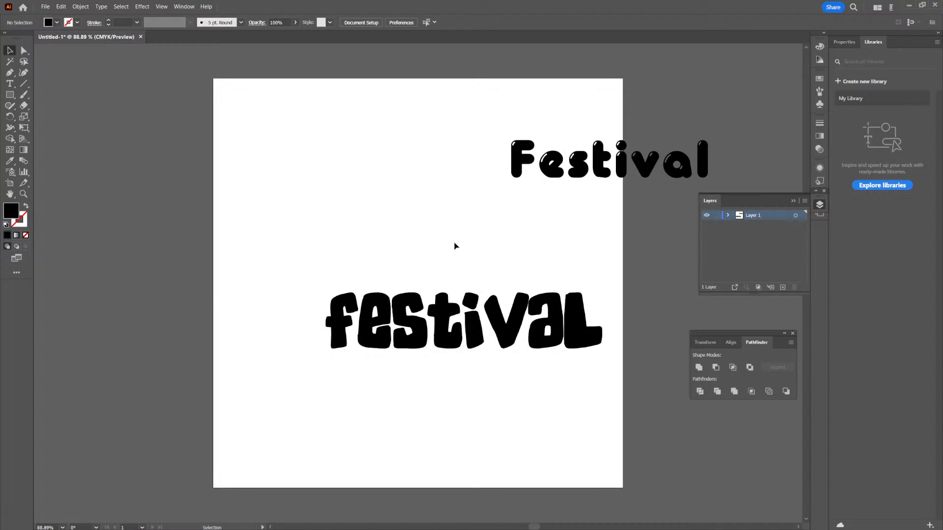
left_click_drag(559, 334, 506, 312)
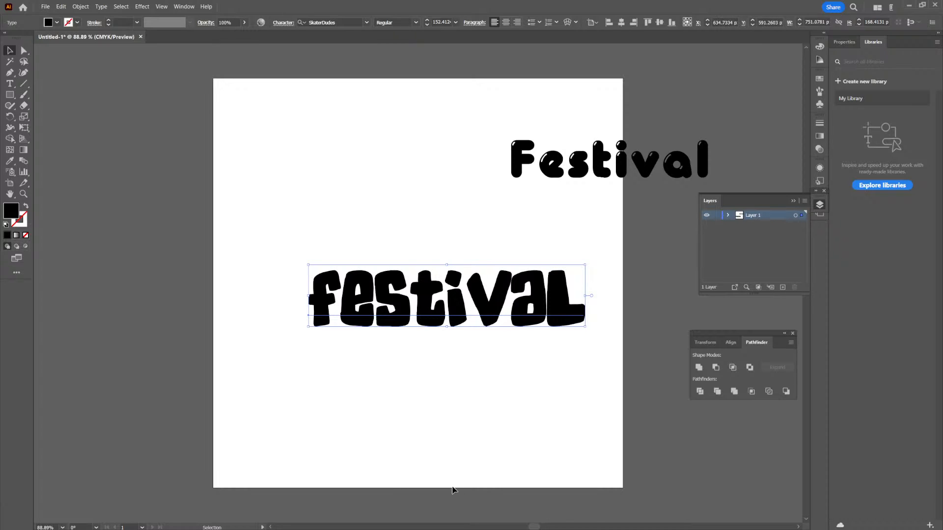
- Scale the Glowworm "Festival" text down to about 80 pt and place it near the artboard's upper right edge
left_click_drag(643, 171, 525, 230)
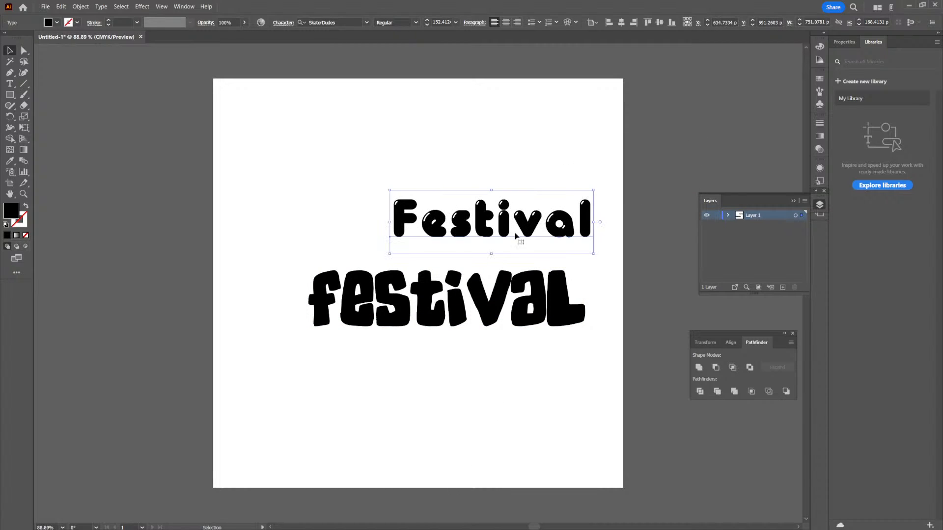
left_click_drag(595, 191, 533, 219)
left_click(535, 237)
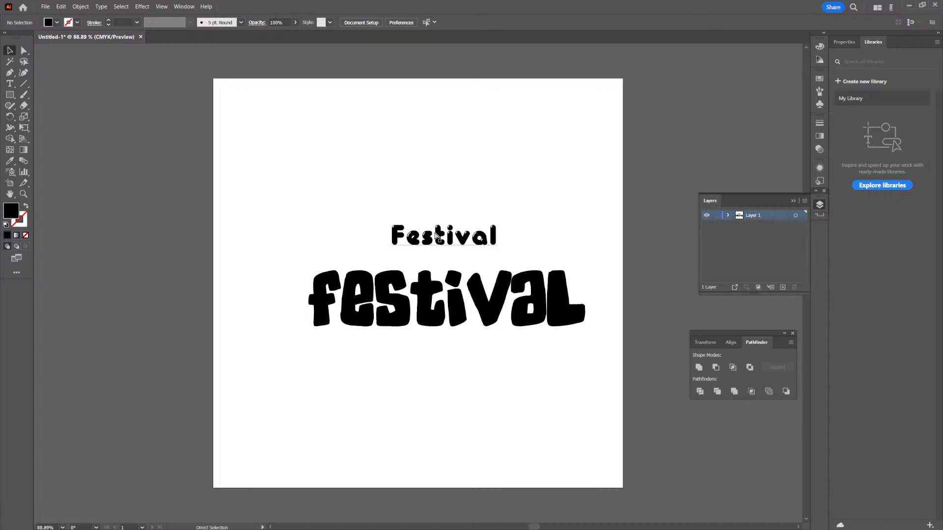
scroll(439, 237, "up", 4)
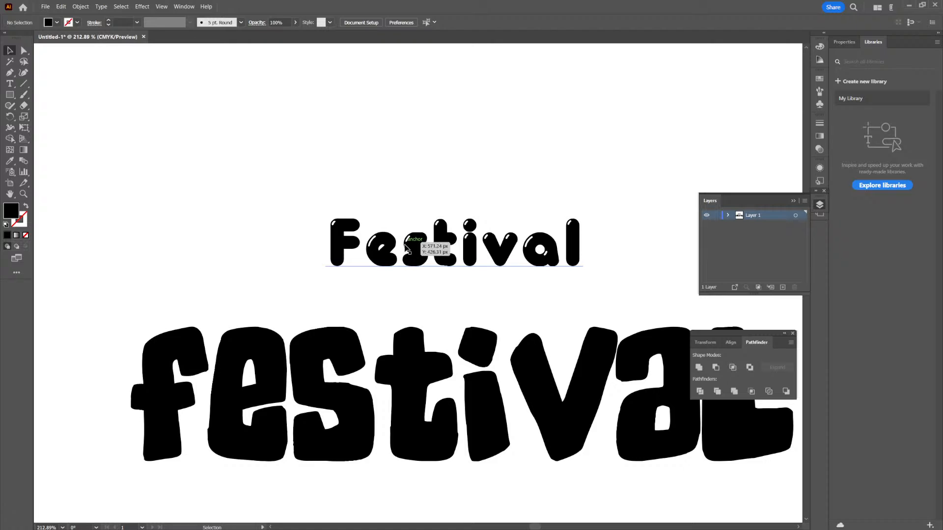
left_click(408, 247)
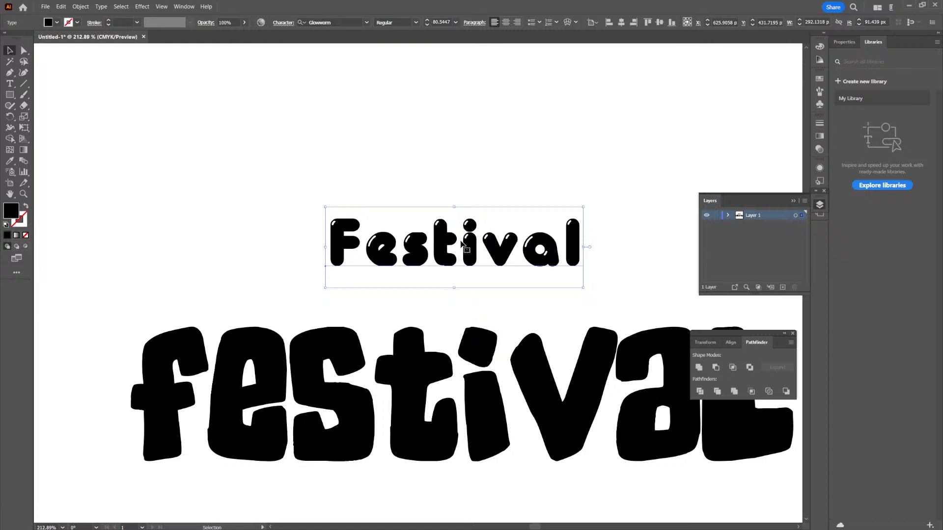
left_click(484, 183)
scroll(507, 179, "down", 3)
left_click_drag(535, 258, 641, 192)
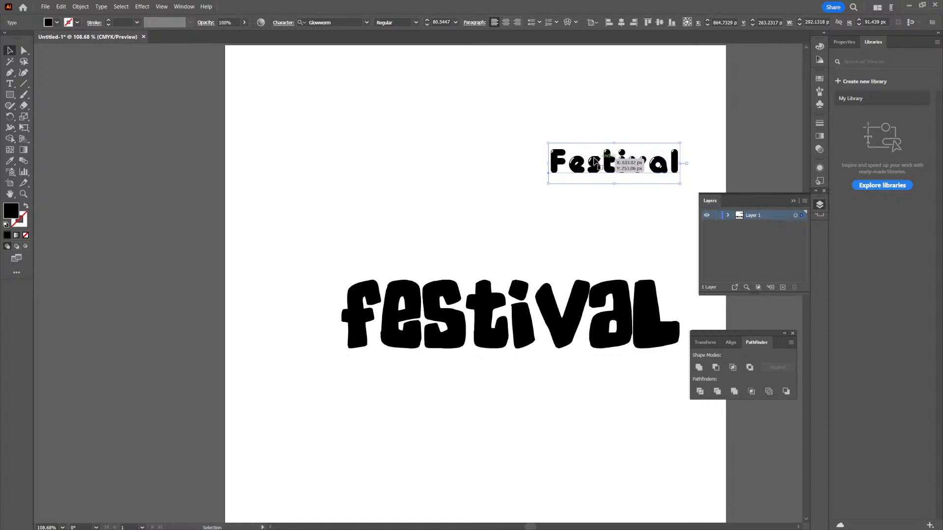
left_click_drag(631, 167, 673, 143)
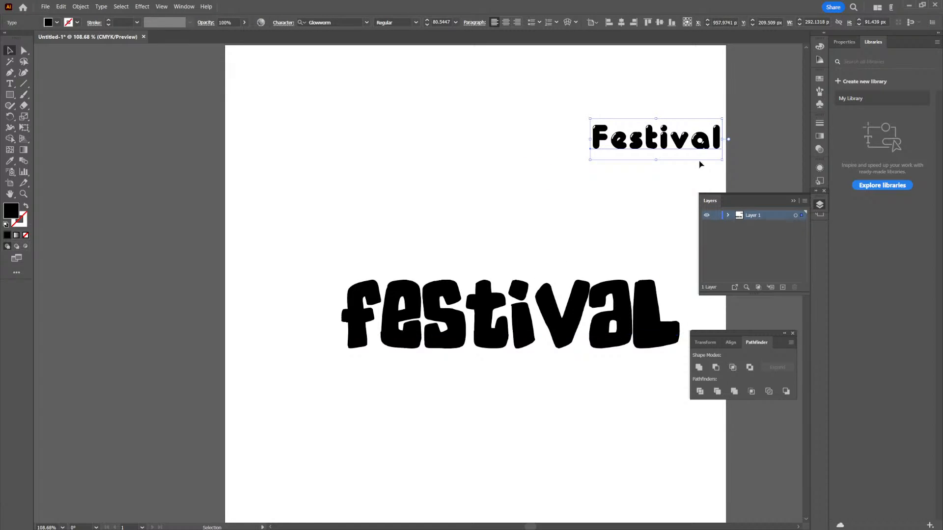
- Duplicate the SkaterDudes "Festival" text directly above itself and change the upper copy's wording to "fall"
left_click(585, 295)
left_click_drag(585, 294, 545, 236)
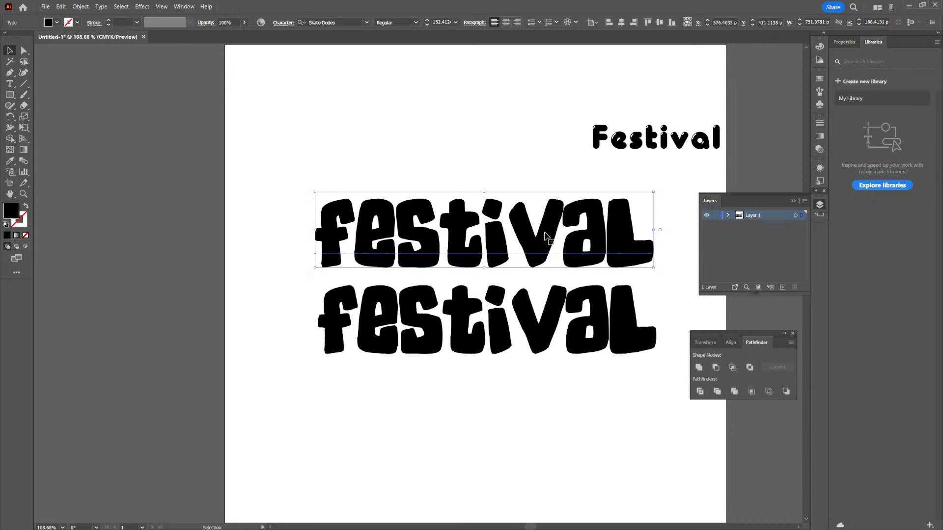
double_click(546, 235)
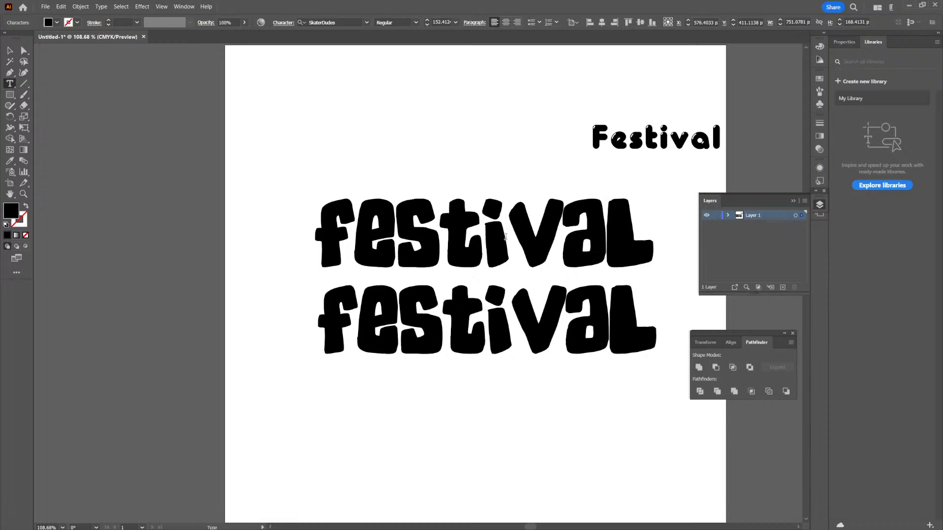
key("ctrl+a")
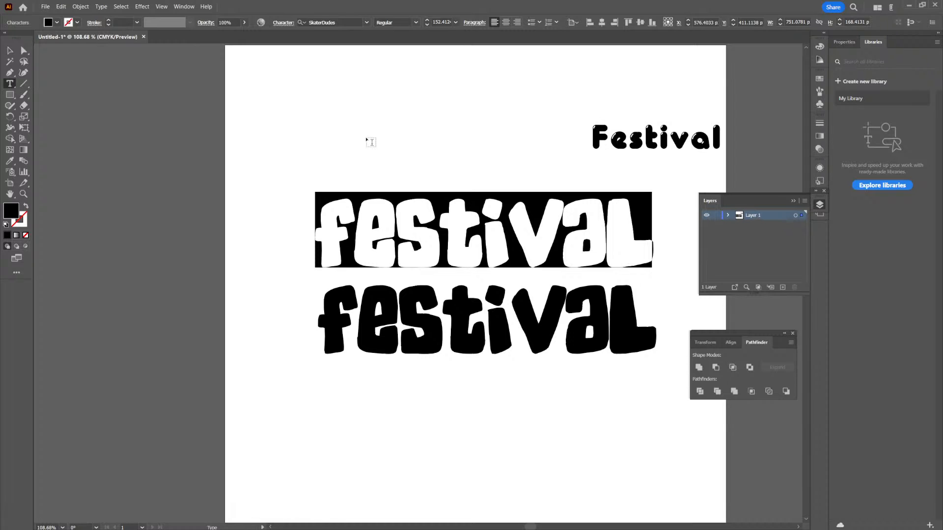
type("fall")
left_click_drag(345, 225, 298, 228)
key("Right")
left_click(10, 50)
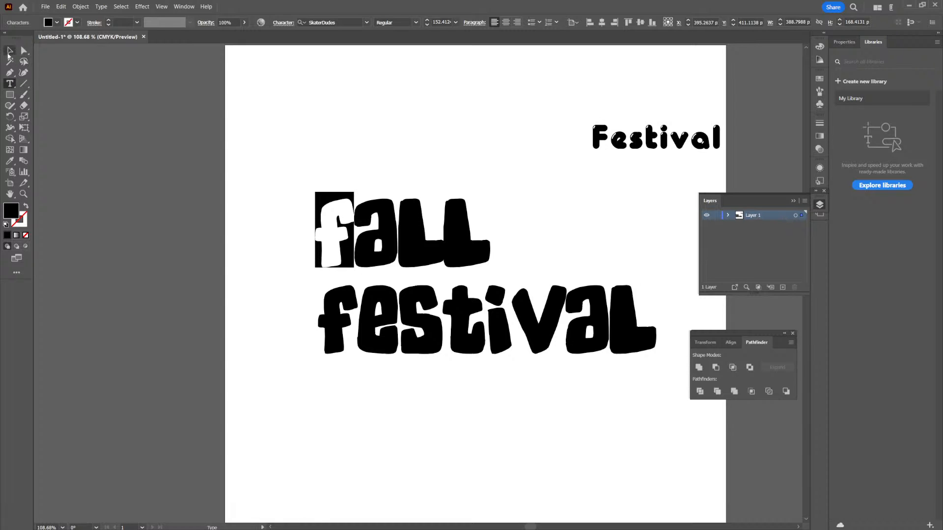
- Center the "fall" text closely above the SkaterDudes "Festival" text
left_click_drag(416, 267, 504, 274)
key("space")
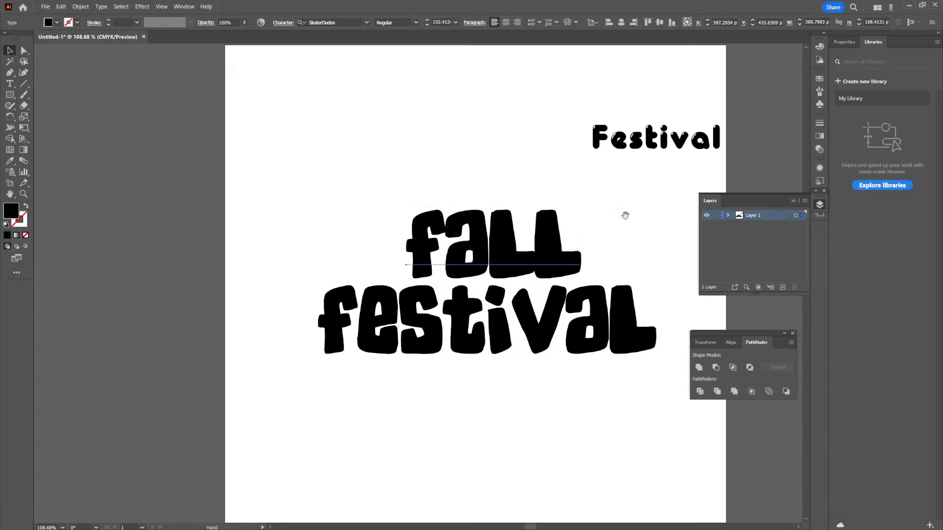
left_click_drag(627, 215, 587, 224)
left_click(617, 230)
mouse_move(535, 269)
left_mouse_down()
mouse_move(504, 276)
mouse_move(527, 272)
left_mouse_up()
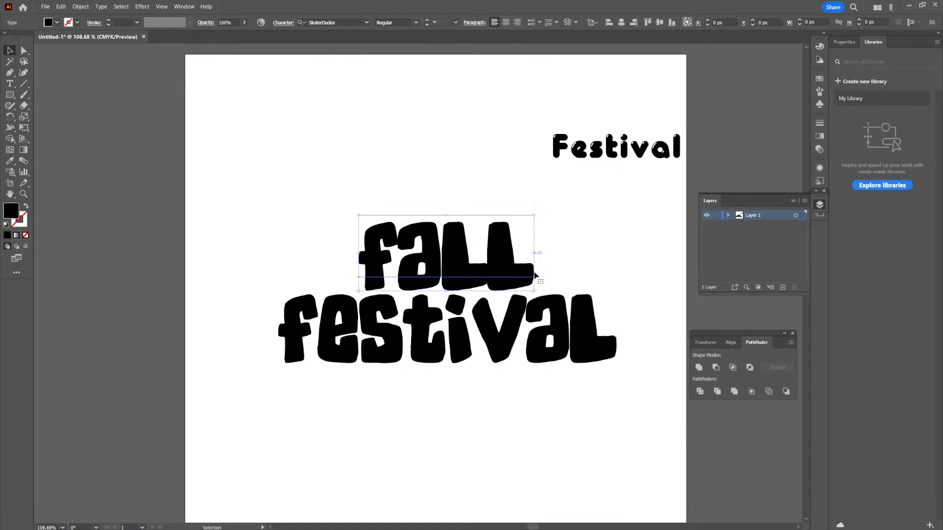
- Select the whole "fall" text and widen the tracking between its letters
double_click(501, 274)
double_click(502, 268)
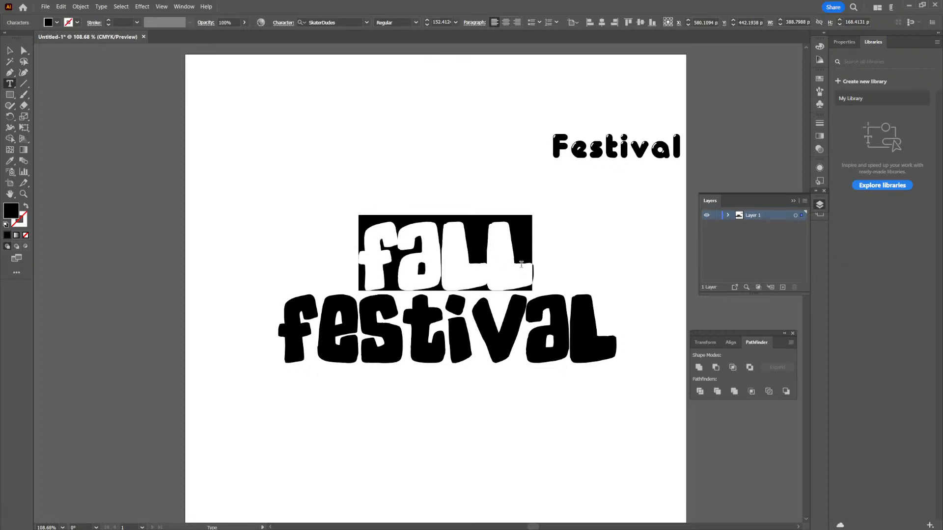
left_click(283, 24)
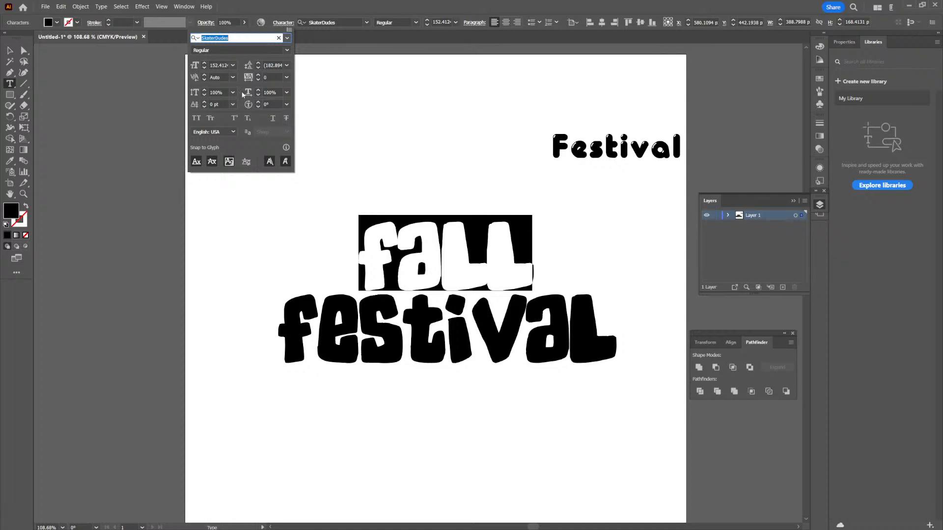
left_click_drag(269, 77, 237, 87)
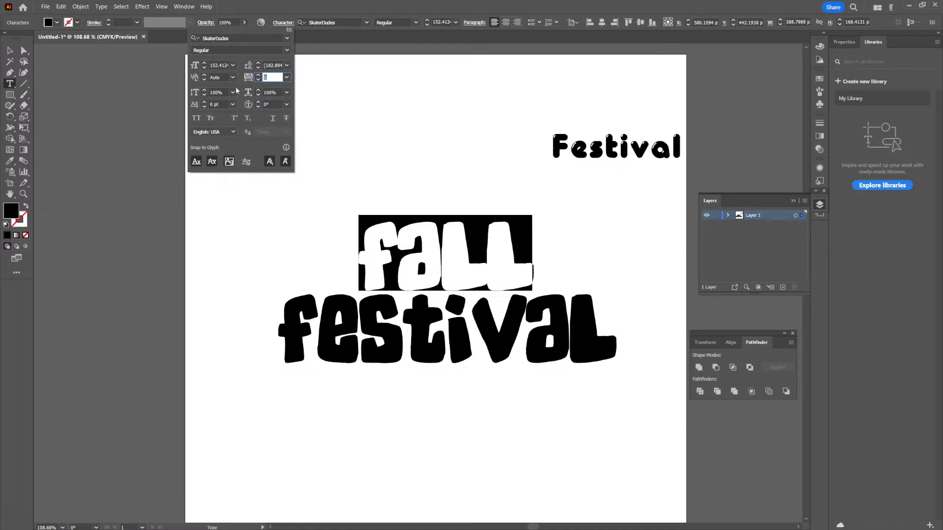
key("Up")
key("Up")
key("Up")
key("Up")
key("Up")
key("Up")
key("Up")
key("Up")
key("Up")
key("Up")
key("Up")
key("Up")
key("Up")
key("Up")
key("Up")
key("Up")
key("Up")
key("Up")
key("Up")
key("Up")
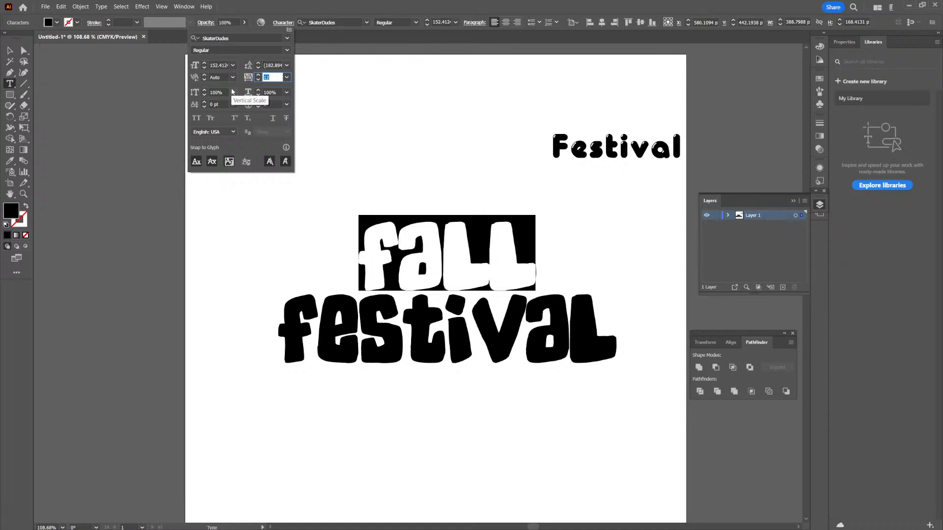
key("Up")
key("Up")
key("Up")
key("Up")
key("Up")
key("Up")
key("Up")
key("Up")
key("Up")
key("Up")
key("Up")
key("Up")
key("Up")
key("Up")
key("Up")
key("Up")
key("Up")
key("Up")
key("Up")
key("Up")
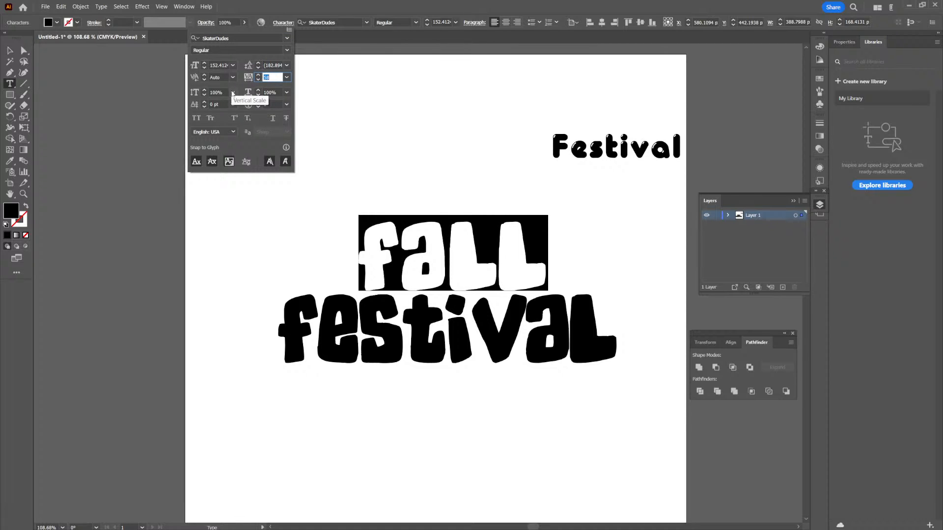
key("Return")
left_click(484, 273)
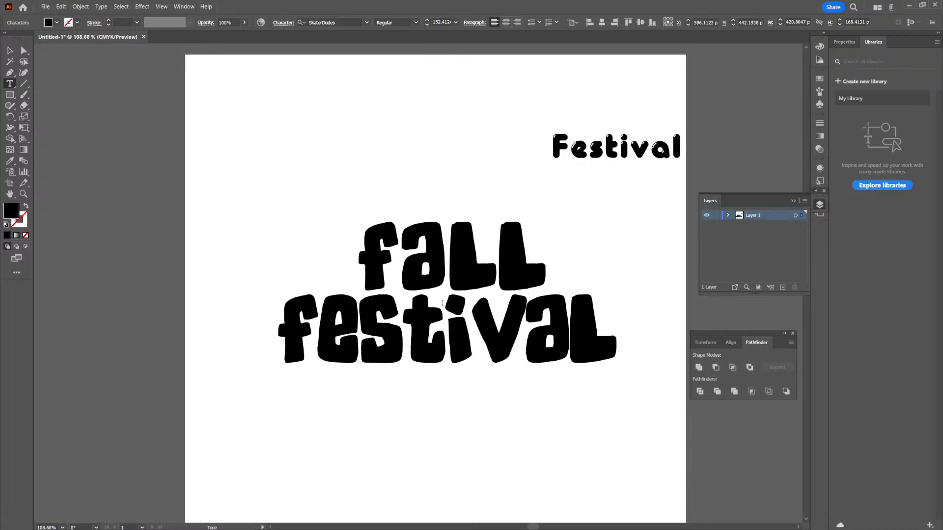
- Remove the initial "f" from the SkaterDudes "festival" text and shift the remaining "estival" back under "fall"
left_click_drag(329, 311, 268, 309)
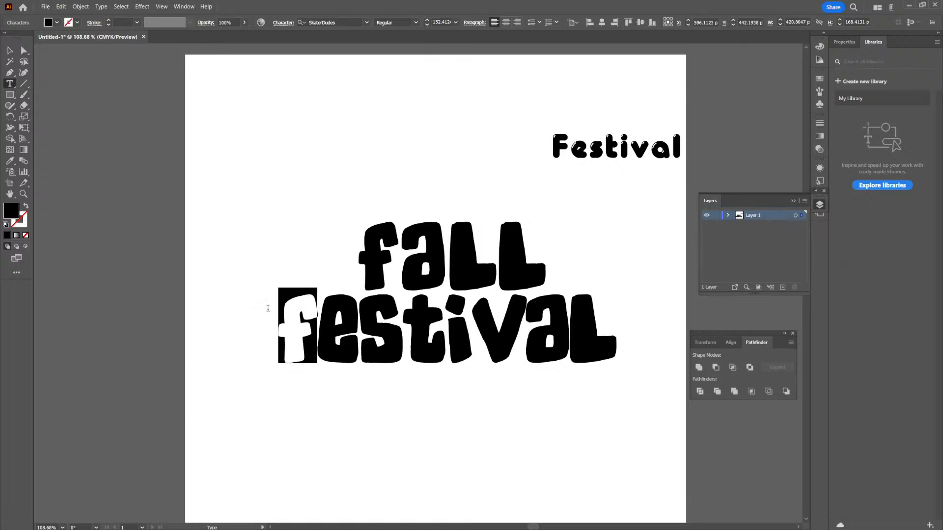
key("ctrl")
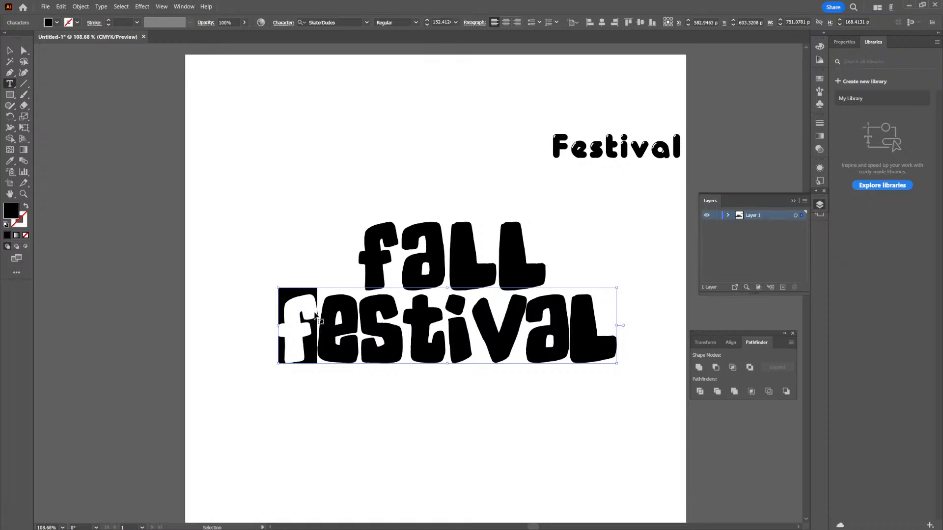
key("BackSpace")
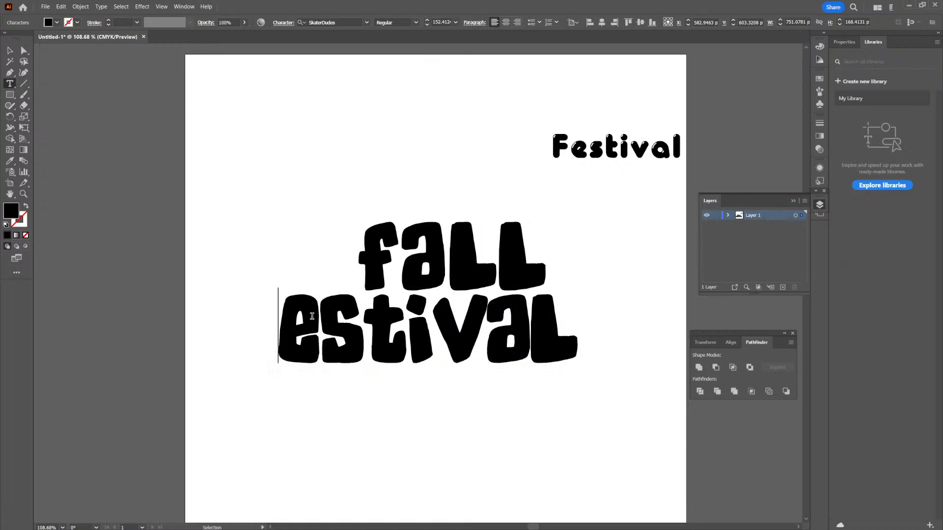
left_click(10, 51)
left_click_drag(439, 338, 484, 338)
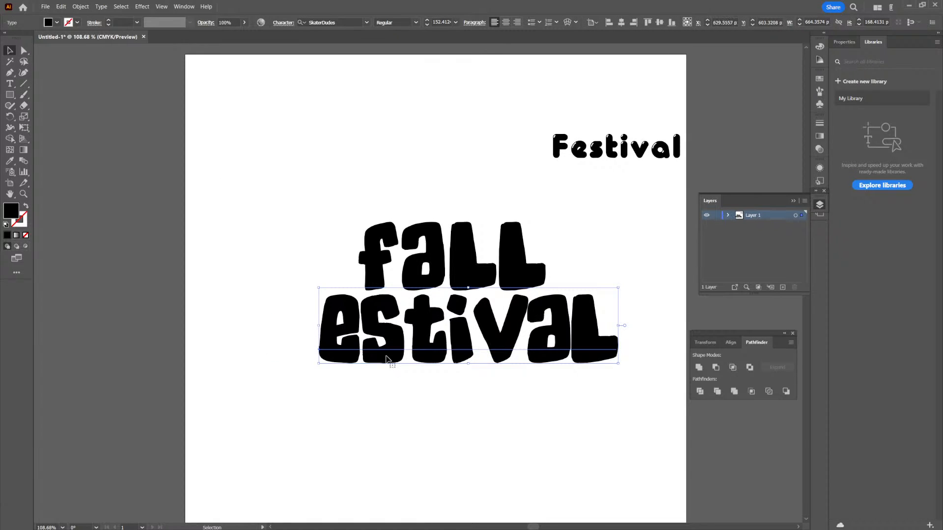
- Duplicate the "estival" text directly below itself and change the copy's wording to "f"
left_click_drag(409, 336, 416, 414)
double_click(417, 414)
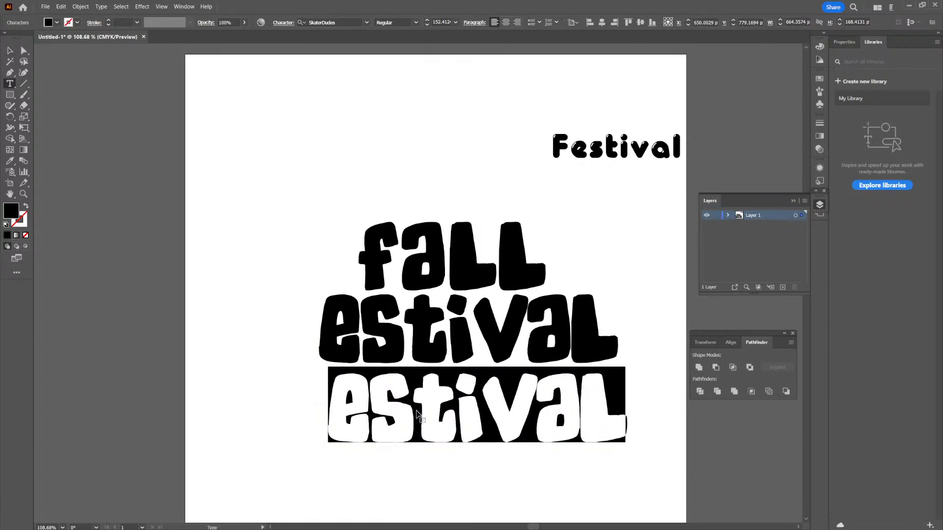
type("f")
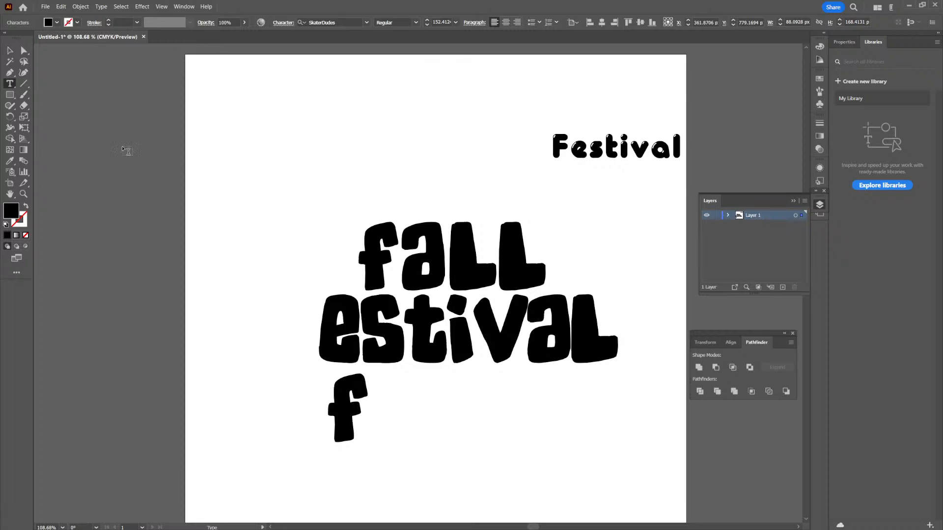
- Place the "f" before and slightly above "estival" at about 174 pt with a slight clockwise tilt, and convert it to outlines
left_click(10, 50)
left_click_drag(361, 386, 338, 240)
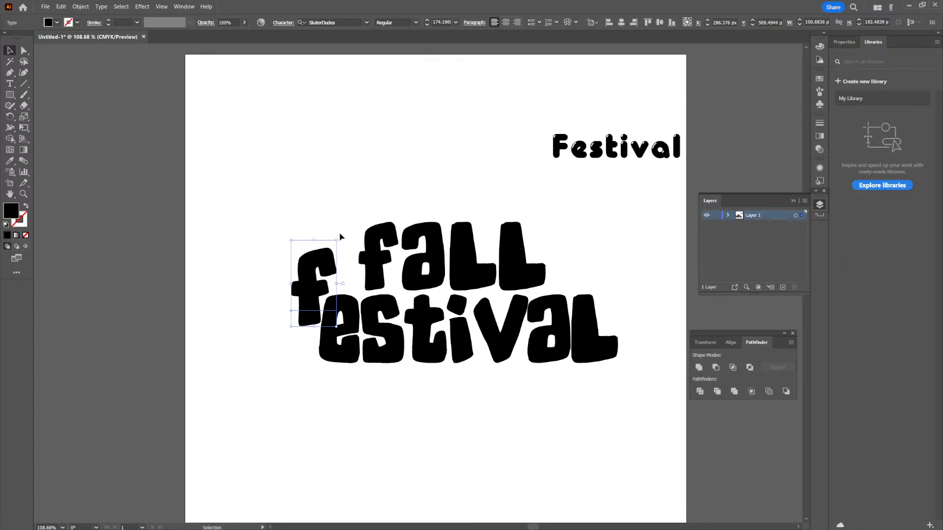
mouse_move(338, 239)
left_mouse_down()
mouse_move(330, 264)
mouse_move(346, 236)
left_mouse_up()
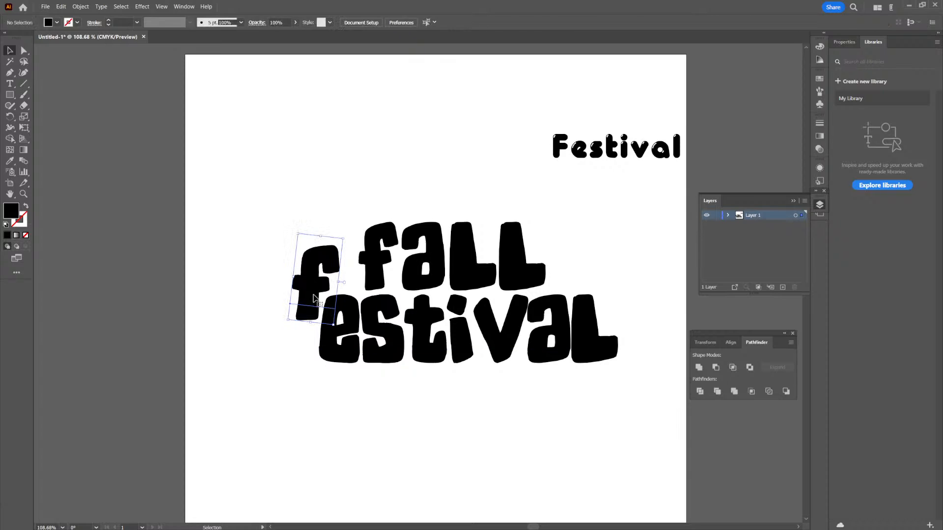
left_click(100, 7)
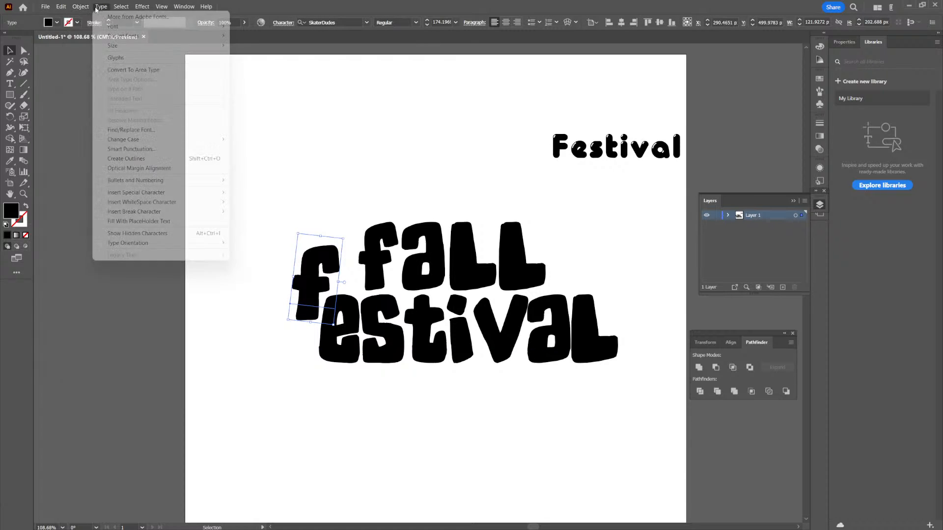
left_click(139, 159)
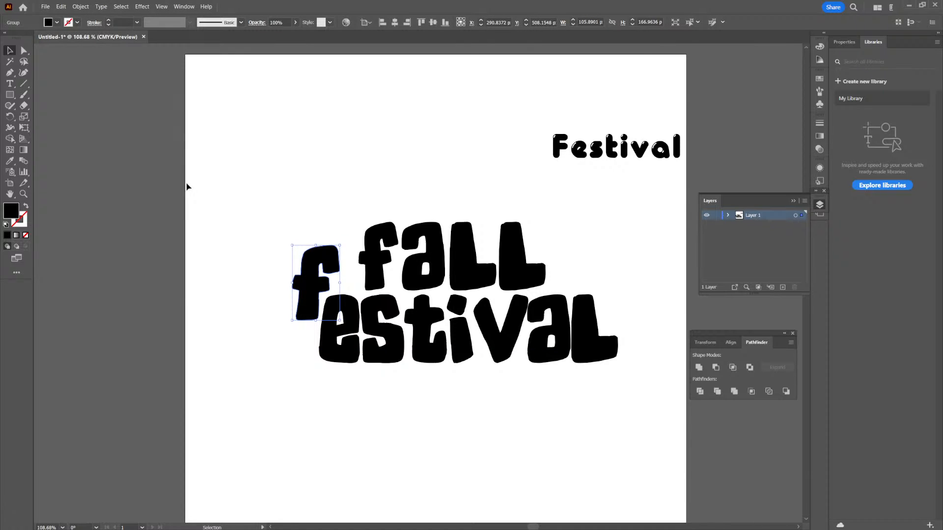
left_click(23, 51)
left_click_drag(304, 319, 554, 386)
left_click_drag(451, 310, 497, 344)
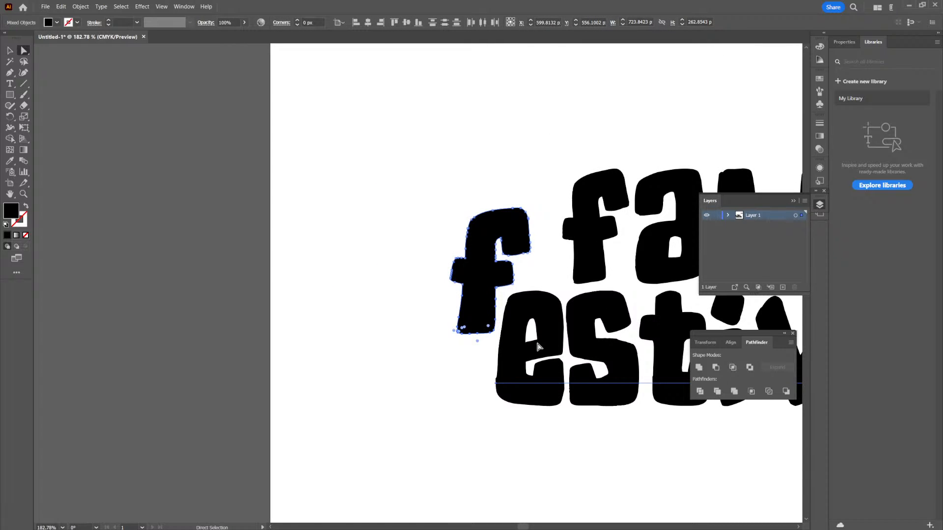
left_click(10, 50)
left_click(173, 246)
- Create a new layer, move the outlined "f" onto it and lock Layer 1
left_click_drag(667, 343, 590, 372)
left_click_drag(596, 375, 577, 375)
left_click(783, 287)
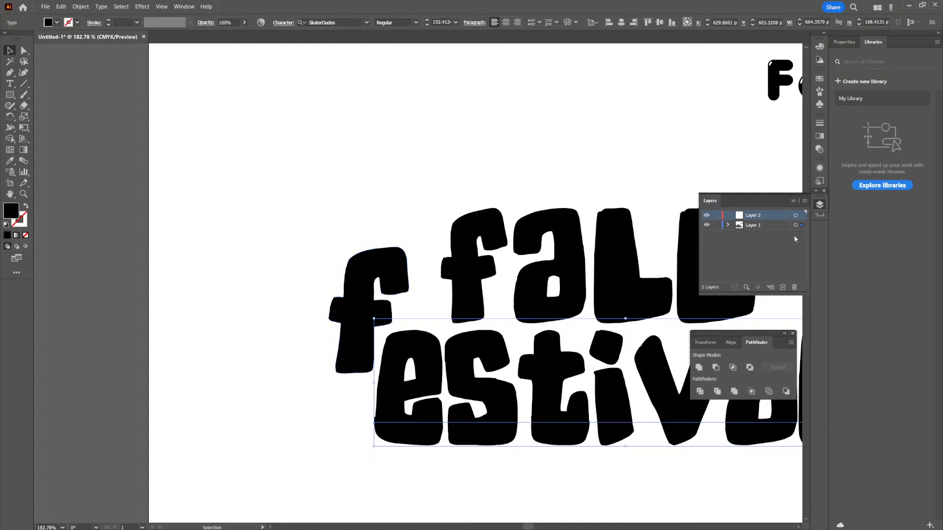
left_click(406, 262)
left_click_drag(801, 227, 805, 216)
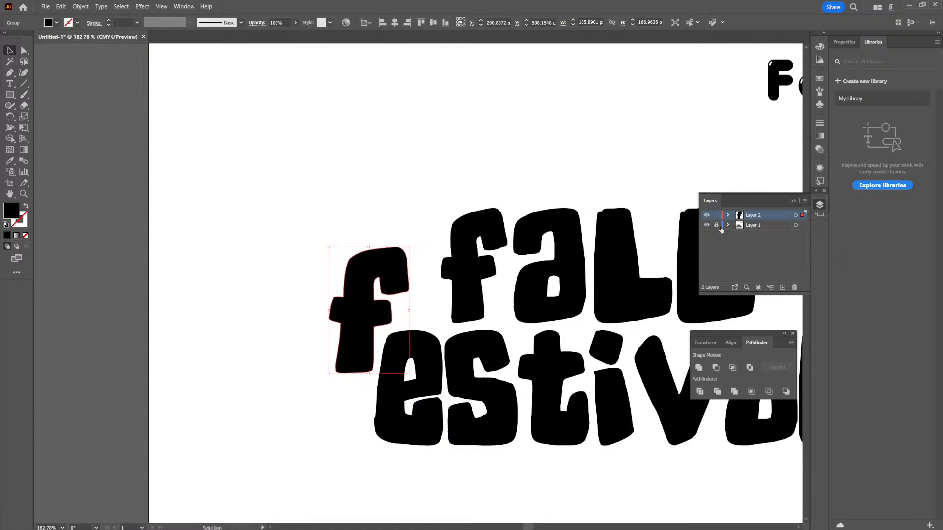
- Stretch the outlined "f" downward by its bottom anchor points until its stem reaches the bottom of "estival"
key("a")
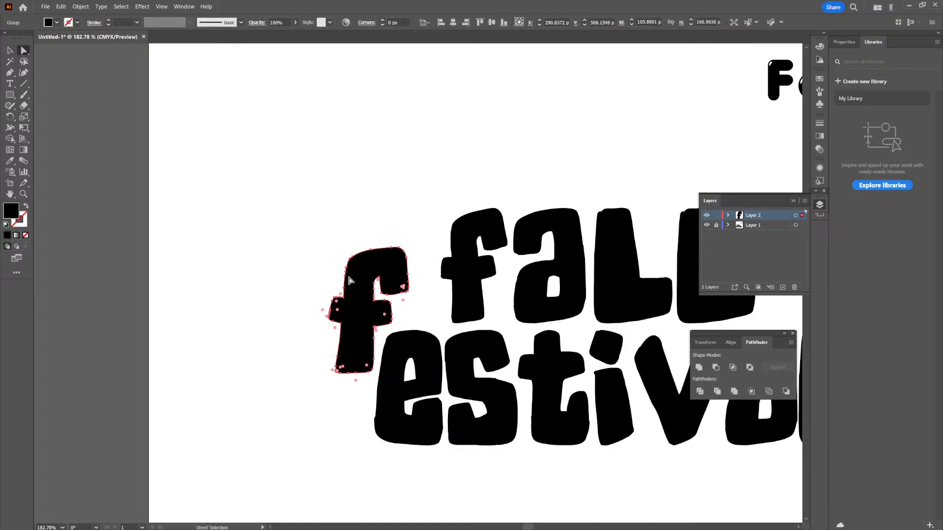
left_click_drag(325, 355, 402, 395)
left_click_drag(452, 401, 563, 353)
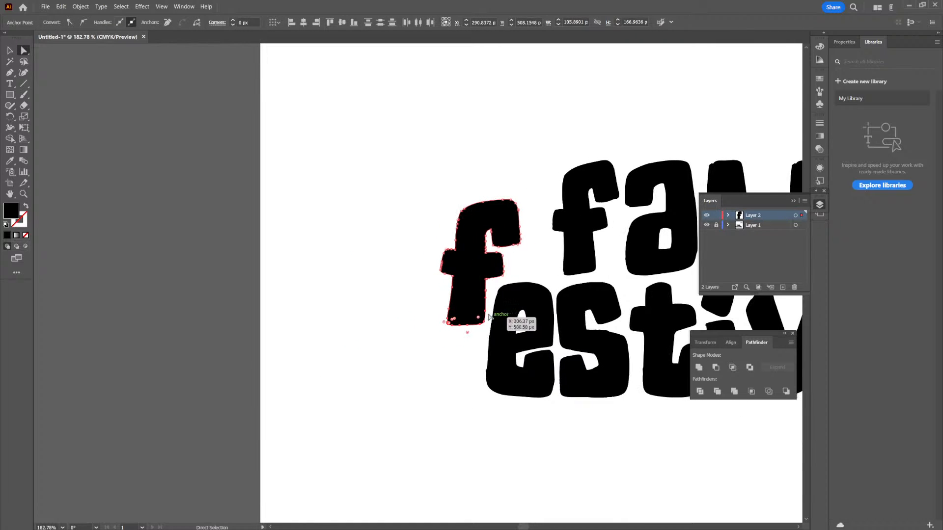
left_click_drag(485, 312, 377, 409)
key("v")
left_click(273, 301)
- Unlock Layer 1 and move the "fall" text over so it sits right beside the tall outlined "f"
scroll(540, 334, "down", 2)
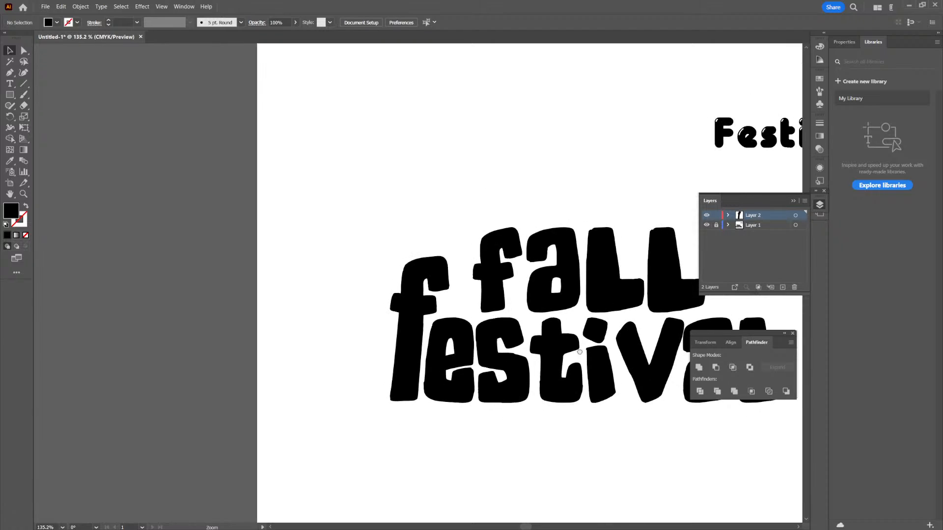
scroll(587, 351, "right", 5)
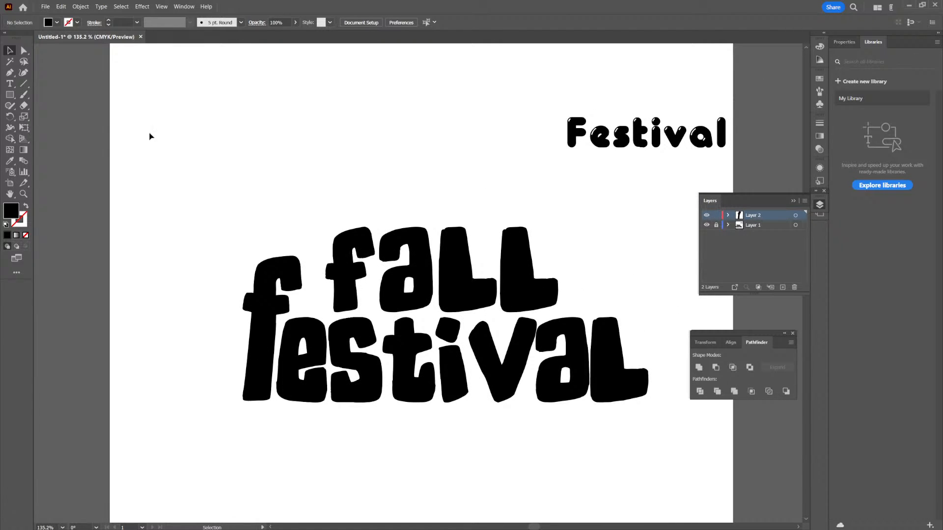
left_click(23, 51)
left_click_drag(517, 271, 493, 265)
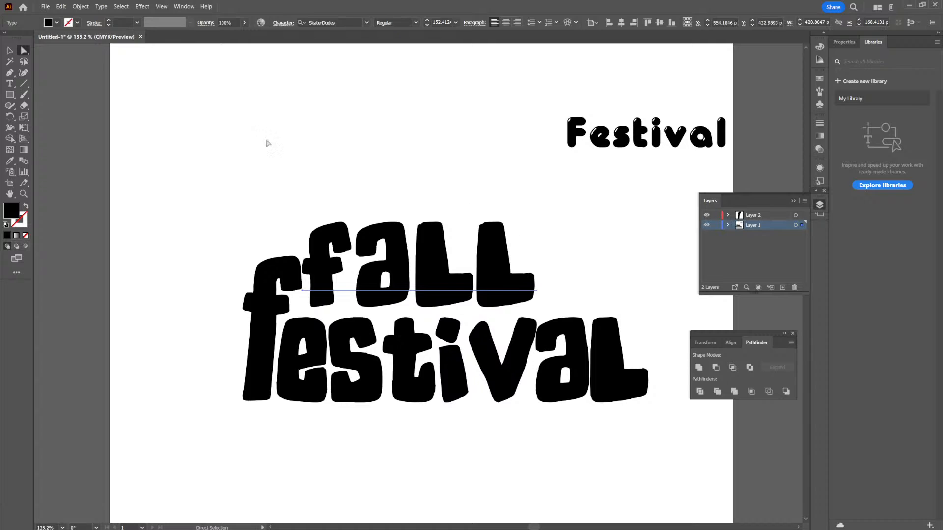
left_click(9, 51)
left_click_drag(445, 282, 450, 286)
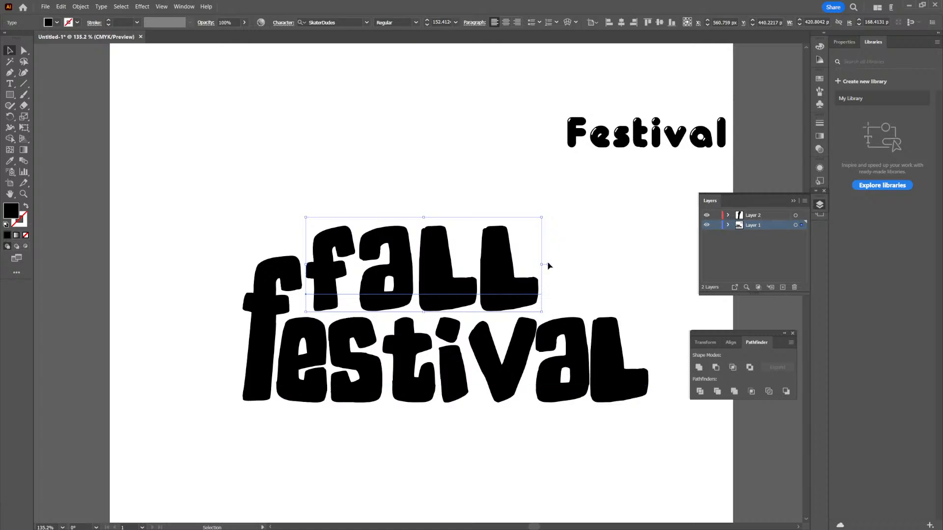
- Scale the "fall" text down to about 133 pt and lower it slightly toward "estival"
left_click_drag(542, 216, 512, 230)
left_click_drag(439, 297, 438, 299)
left_click(530, 295)
left_click(592, 353)
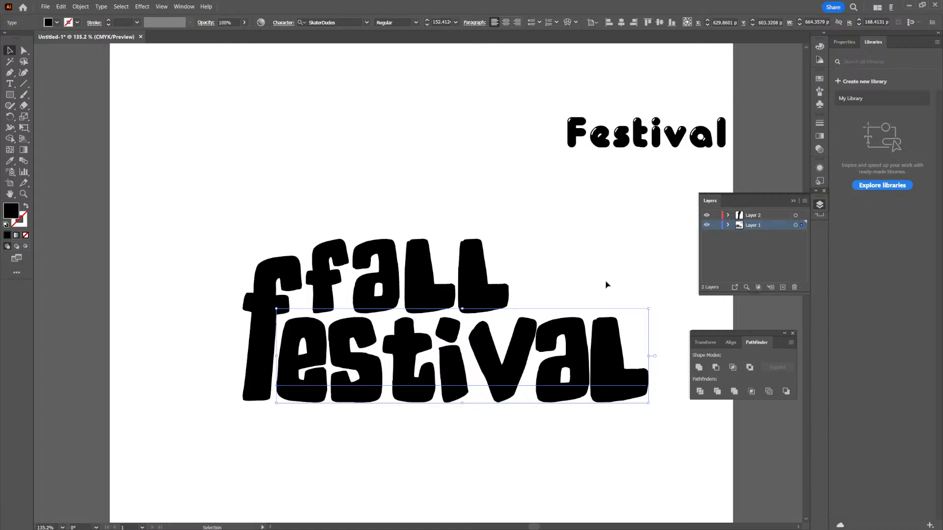
left_click(505, 246)
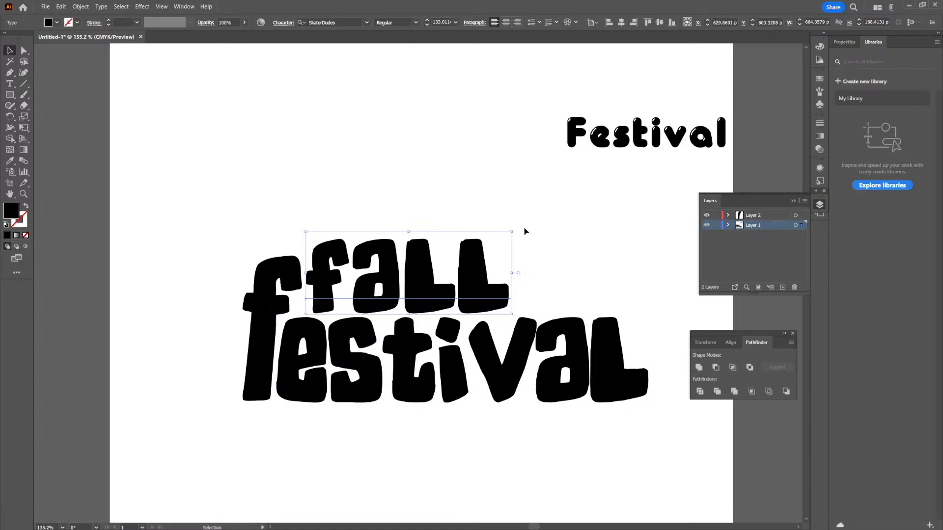
- Scale the "fall" text up to about 152 pt
left_click_drag(511, 233, 548, 222)
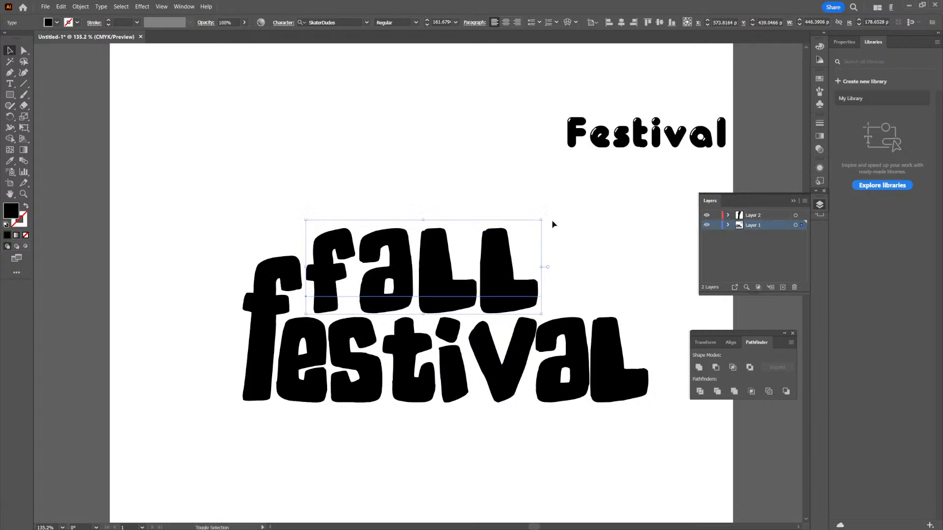
left_click(581, 336)
left_click_drag(612, 273, 549, 328)
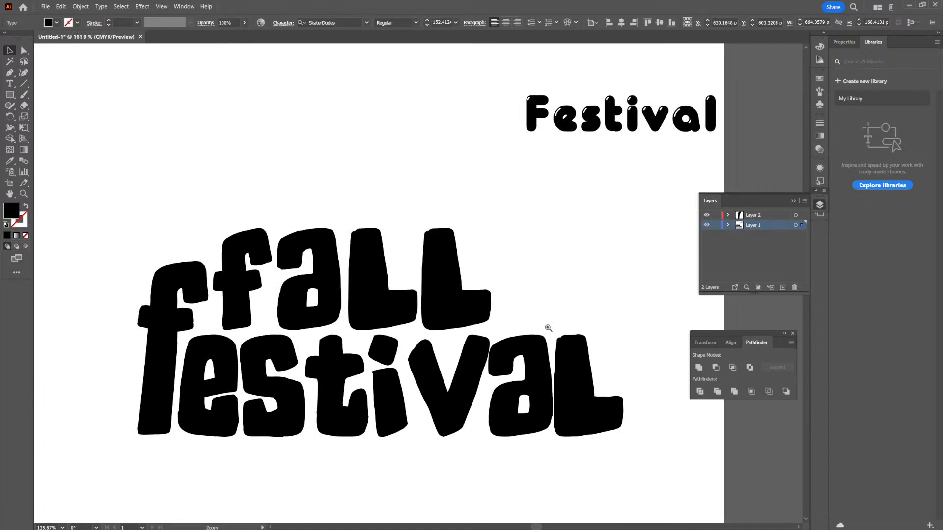
left_click(600, 292)
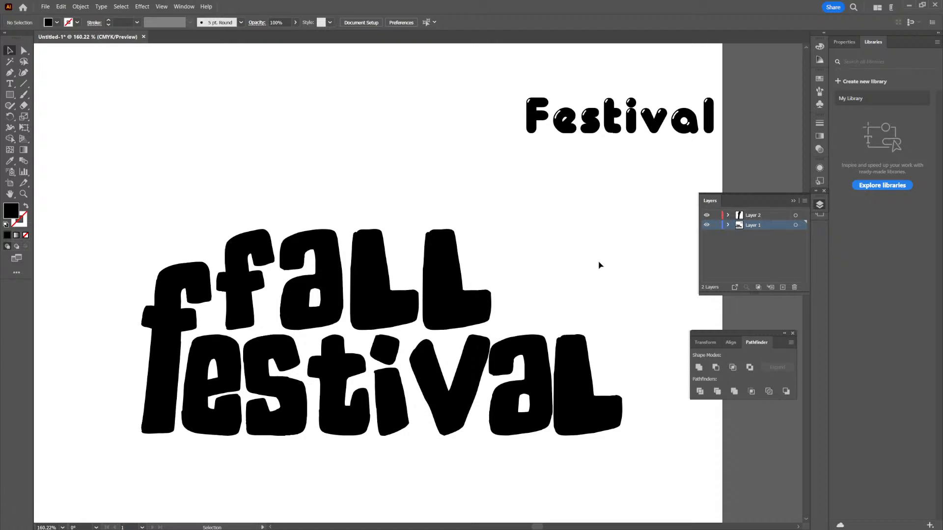
- Enlarge the "fall" text proportionally until its last letter ends above the "a" of "estival"
left_click_drag(474, 301, 472, 302)
left_click_drag(495, 220, 558, 182)
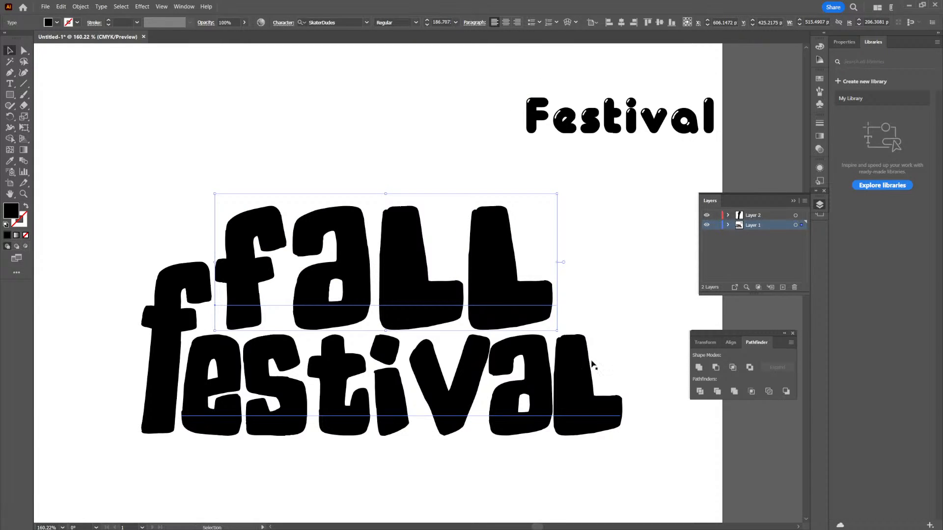
left_click(629, 315)
left_click(573, 362)
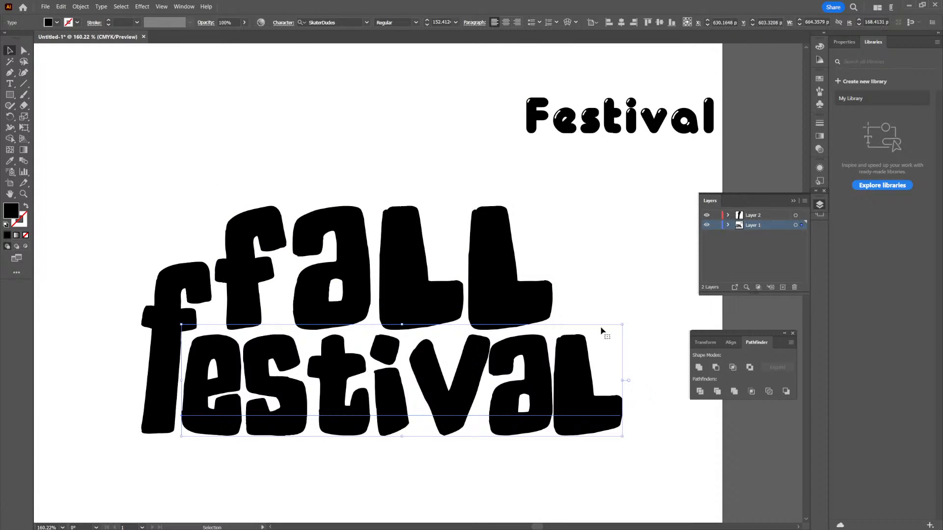
left_click(526, 294)
left_click_drag(557, 194, 546, 201)
left_click(573, 279)
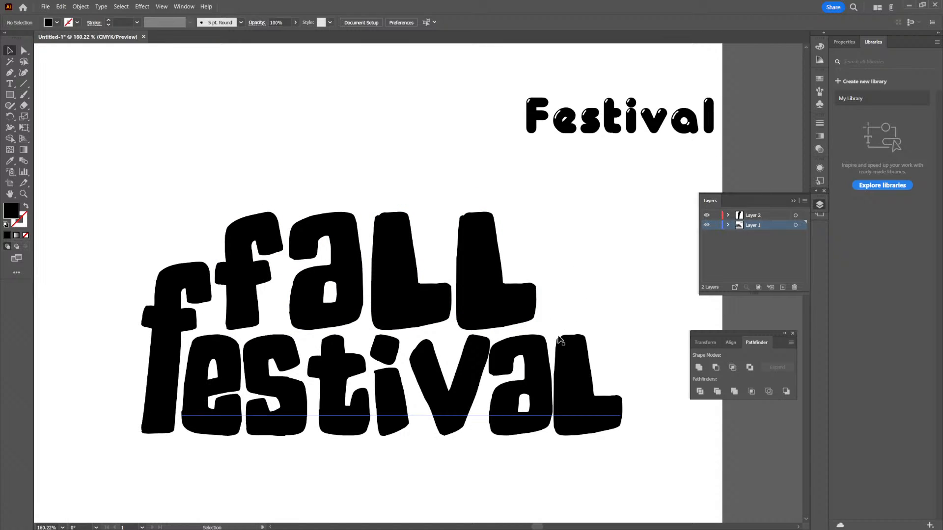
- Cut the last "l" out of the "estival" text
left_click(590, 330)
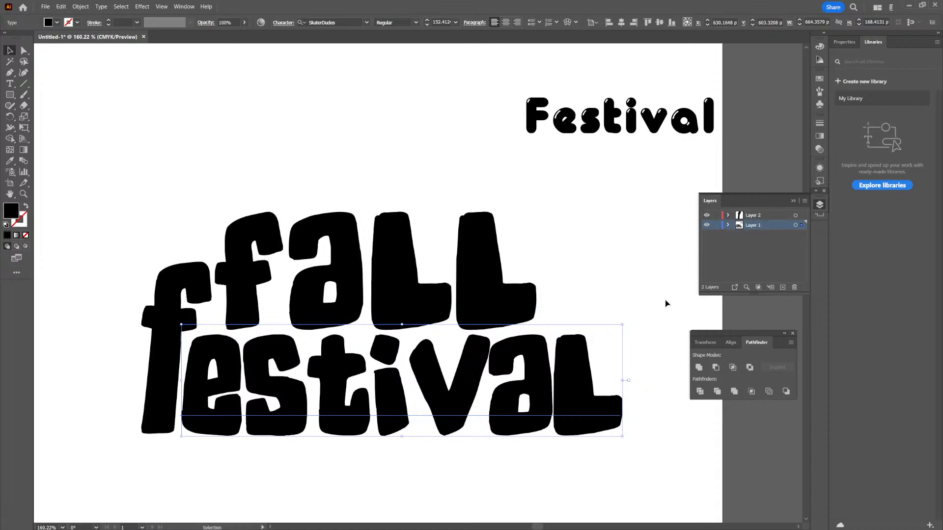
key("t")
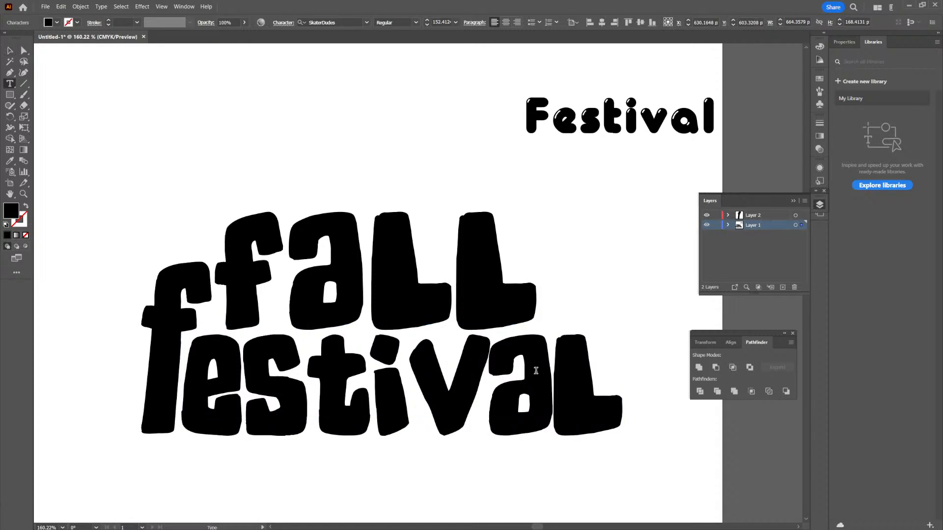
left_click_drag(549, 370, 602, 375)
key("BackSpace")
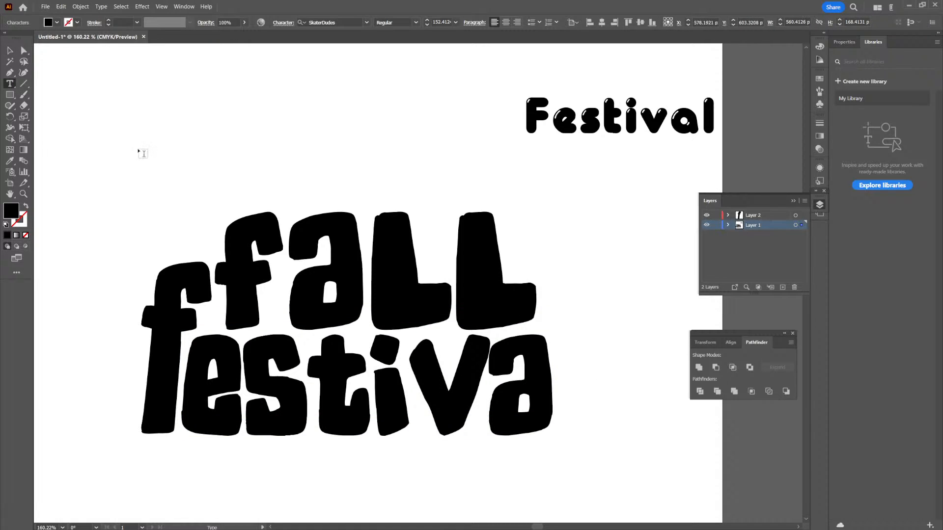
left_click(9, 55)
left_click(41, 161)
- Paste the cut "l" as a separate text object and place it just after the "a" of "estiva"
left_click(9, 84)
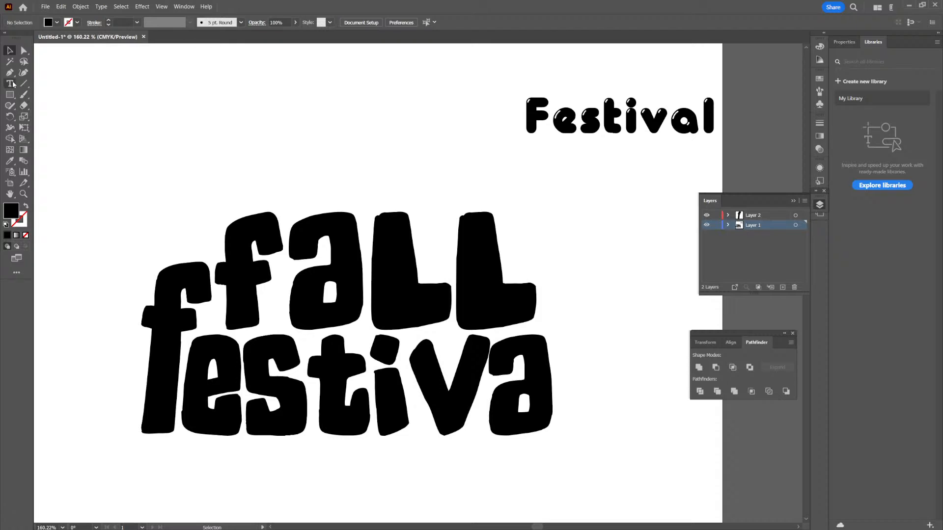
left_click(564, 237)
key("ctrl+v")
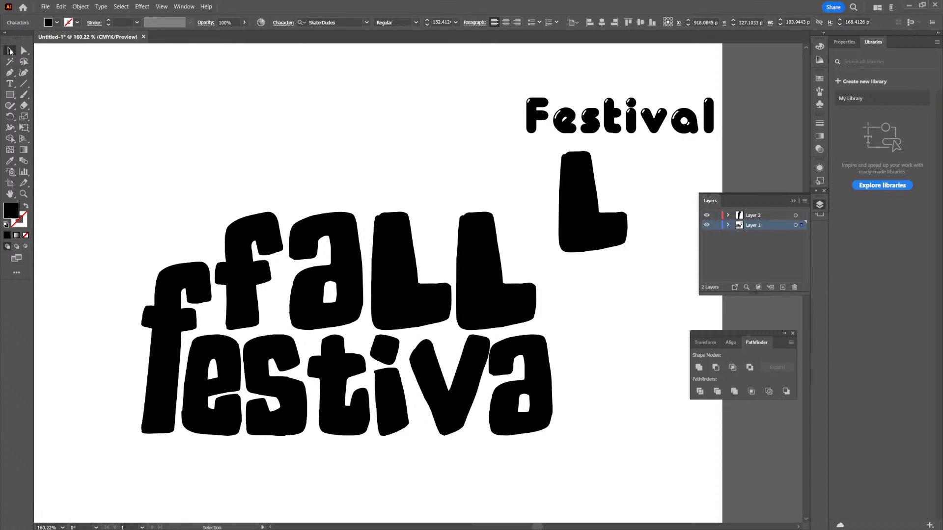
left_click(9, 50)
left_click_drag(571, 229, 579, 396)
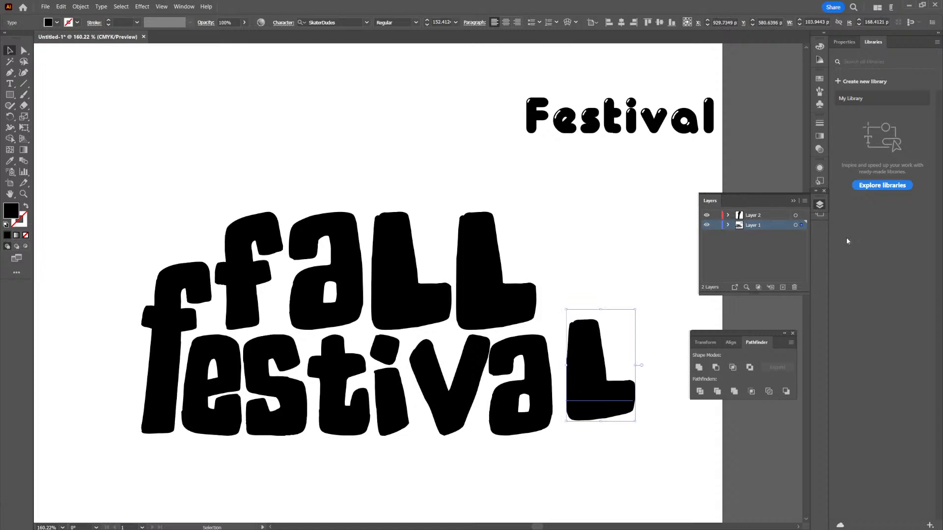
- Transfer the separate "l" to Layer 2, lock Layer 1, and fit the letter snugly against the "a"
left_click_drag(802, 216, 803, 216)
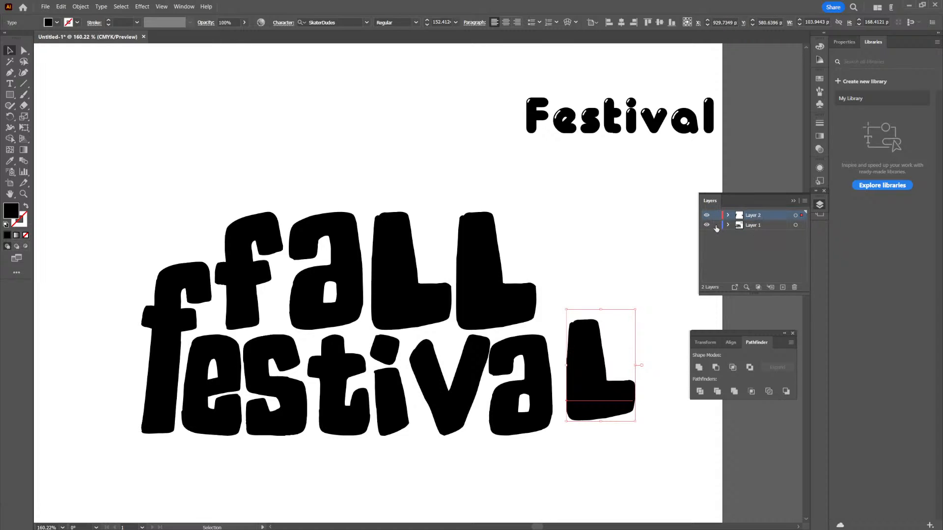
left_click_drag(595, 330, 587, 336)
left_click(606, 240)
left_click(573, 334)
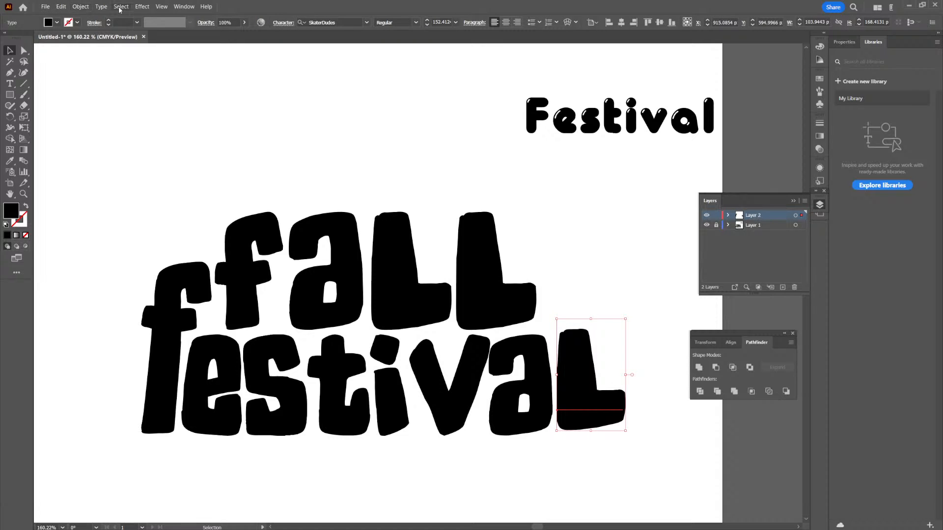
- Convert the separate "l" to outlines and reshape its anchor points, stretching the stem up to nearly the height of the tall "f"
left_click(101, 7)
left_click(156, 159)
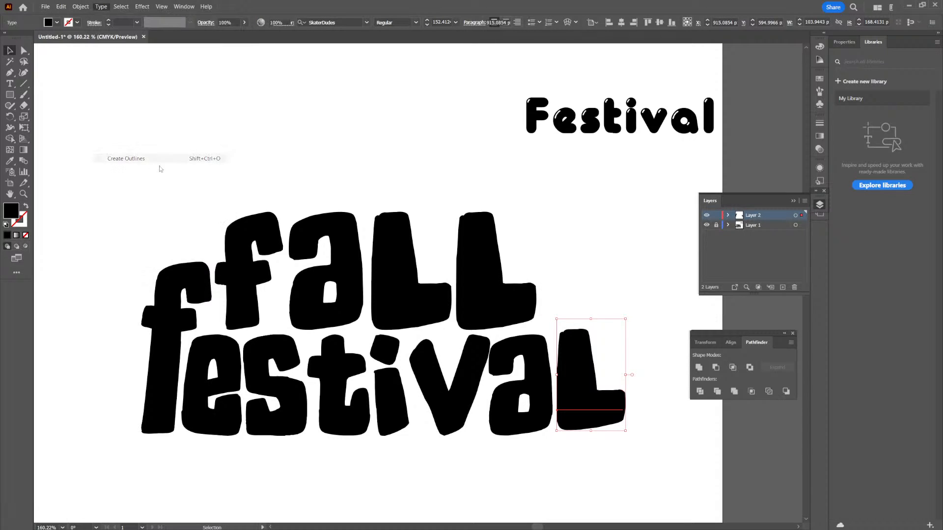
left_click(24, 53)
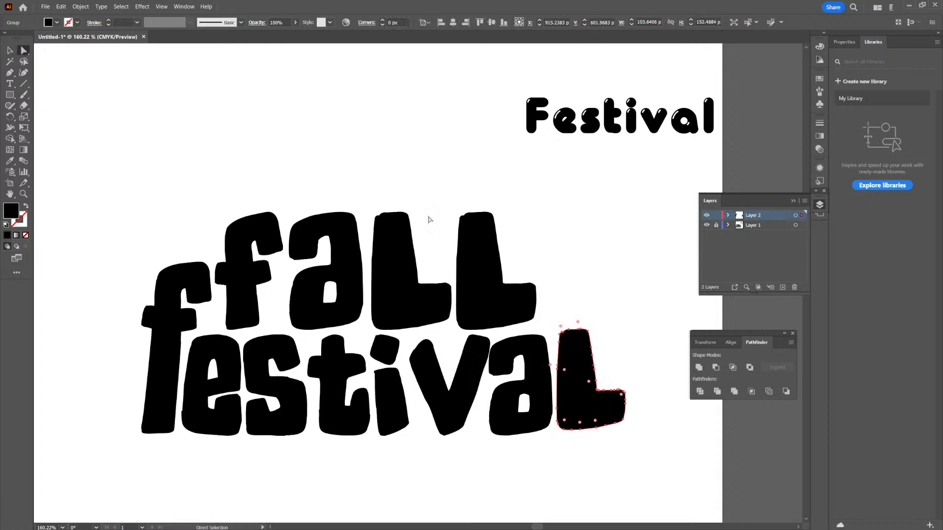
left_click_drag(604, 305, 580, 275)
left_click(610, 295)
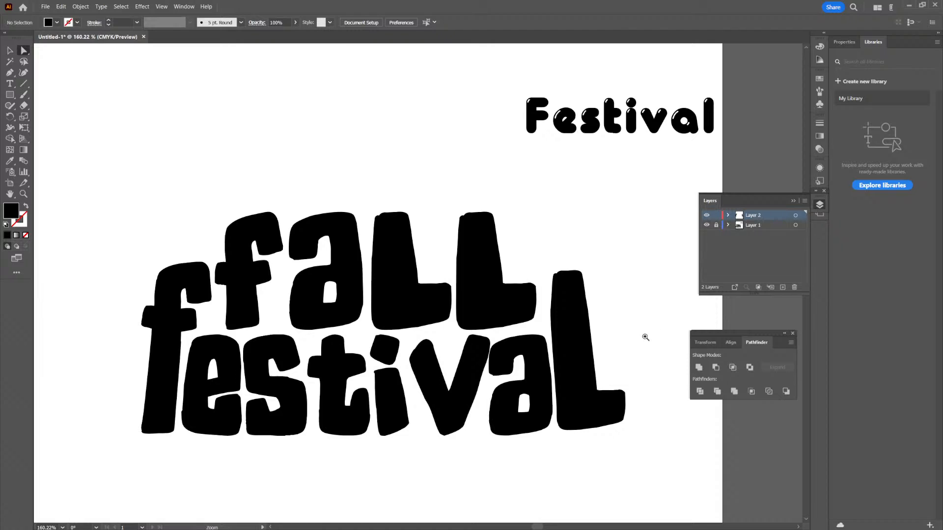
left_click_drag(653, 331, 567, 410)
left_click_drag(634, 376, 562, 354)
left_click_drag(576, 296, 623, 309)
left_click_drag(571, 326, 589, 327)
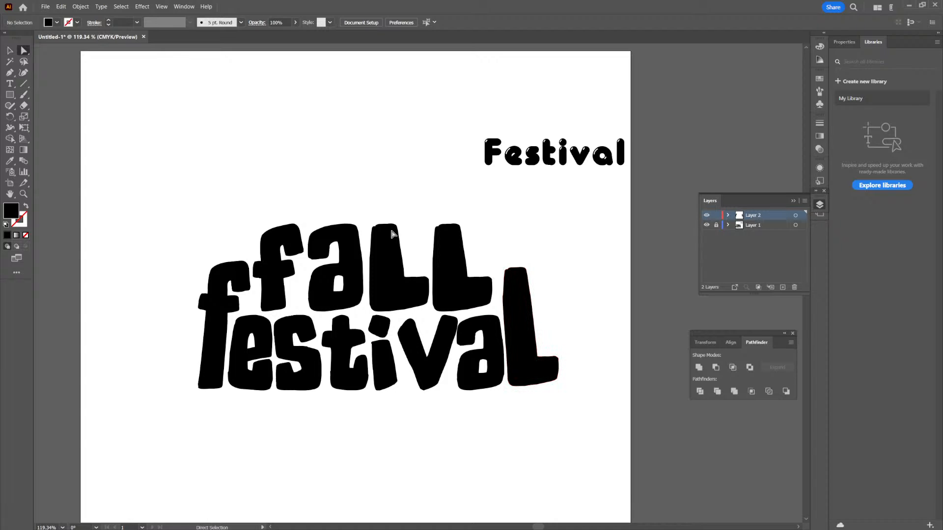
- Unlock Layer 1, select the whole "fall festival" title and scale it down proportionally to about 668 px wide
key("v")
left_click_drag(560, 218, 228, 436)
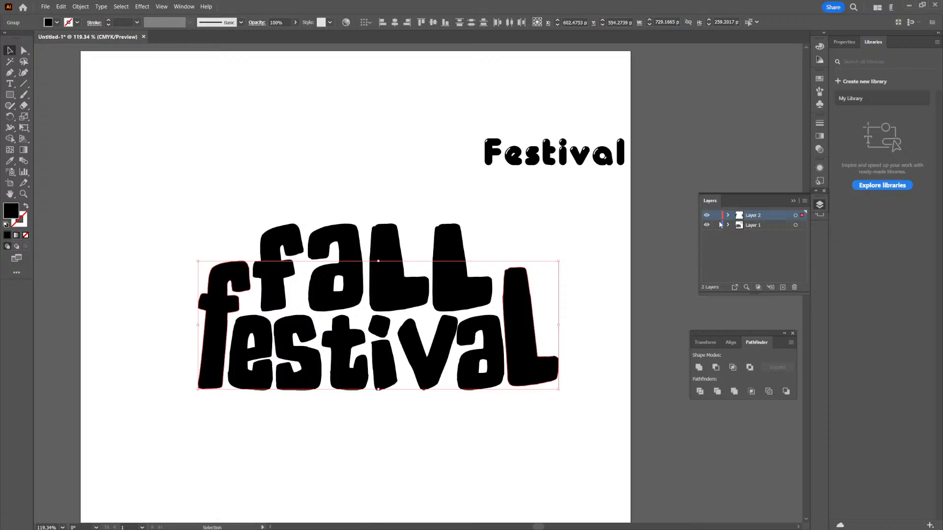
left_click(584, 232)
left_click_drag(584, 231, 207, 433)
left_click_drag(568, 213, 528, 229)
left_click(444, 341, "shift")
left_click_drag(448, 284, 464, 279)
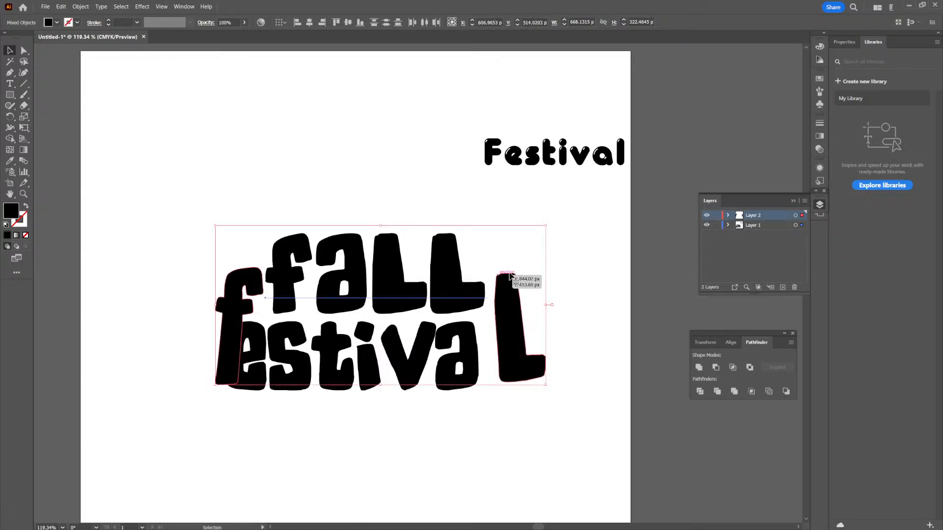
key("ctrl+z")
- Delete the spare "Festival" sample text in the Gloworm font and move the complete title up and slightly right on the artboard
left_click(587, 162)
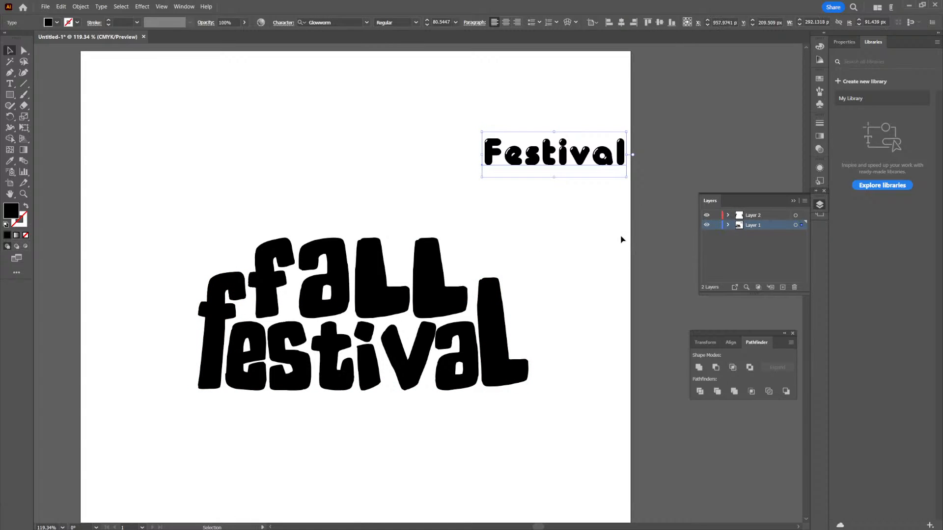
key("Delete")
left_click_drag(582, 237, 192, 367)
left_click_drag(366, 350, 382, 308)
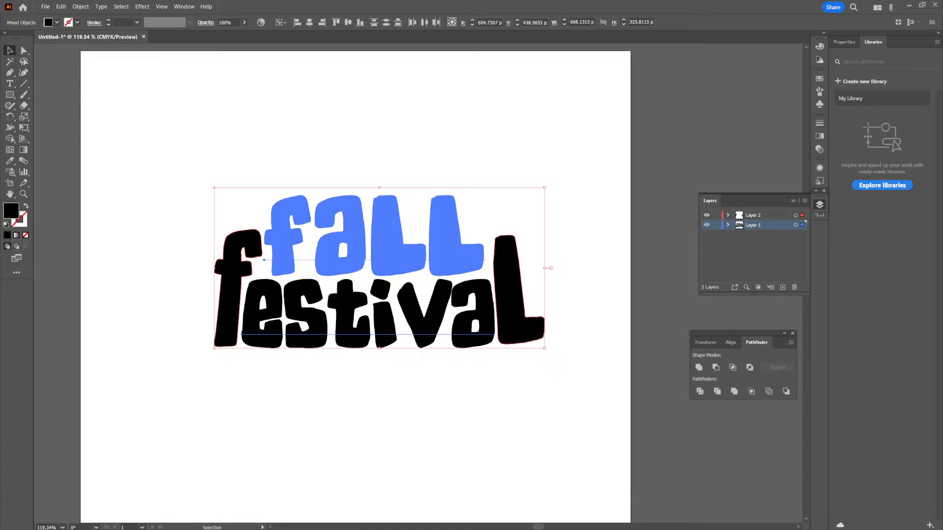
left_click(311, 67)
- Fill the "f" of "fall" with red
left_click(298, 214)
double_click(298, 214)
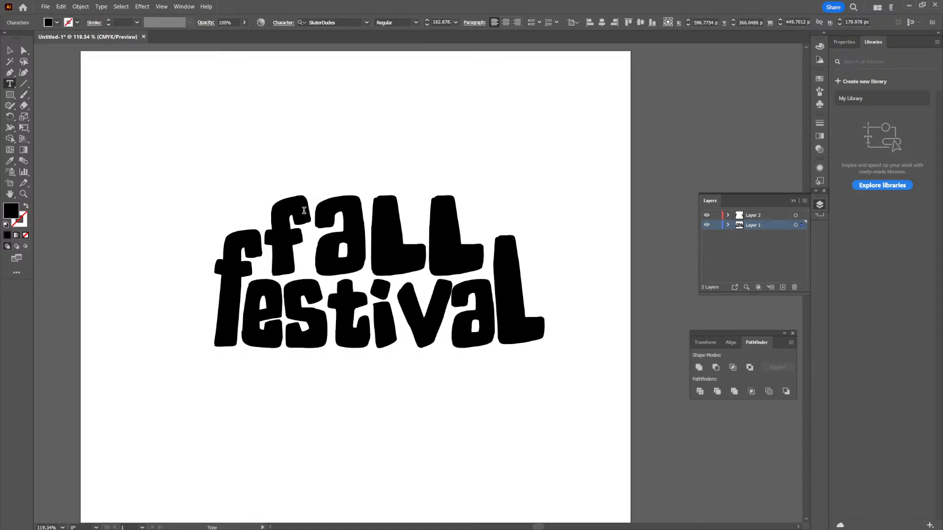
left_click_drag(302, 210, 283, 204)
left_click(57, 23)
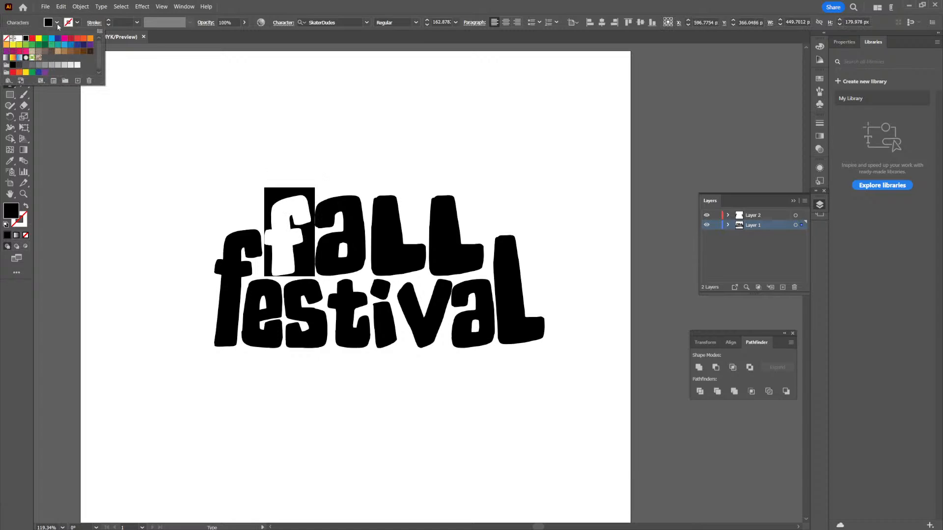
left_click(83, 39)
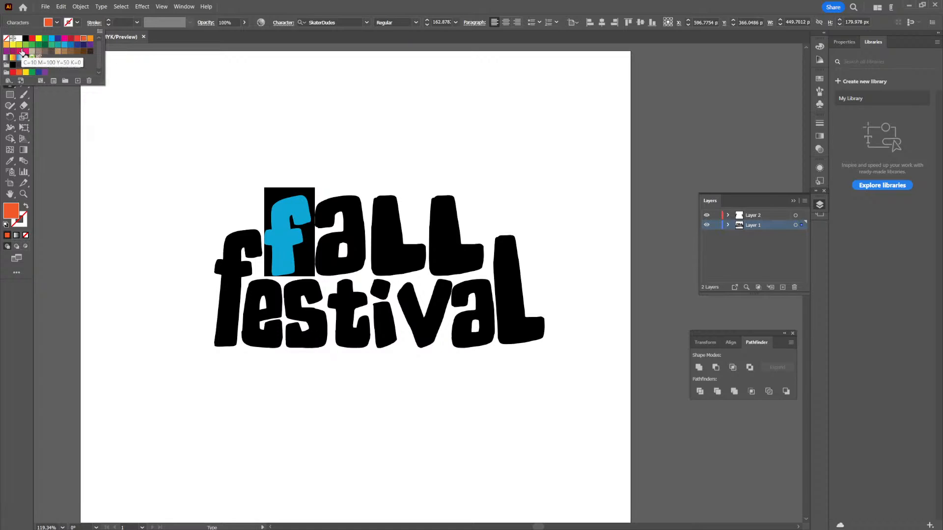
left_click(78, 39)
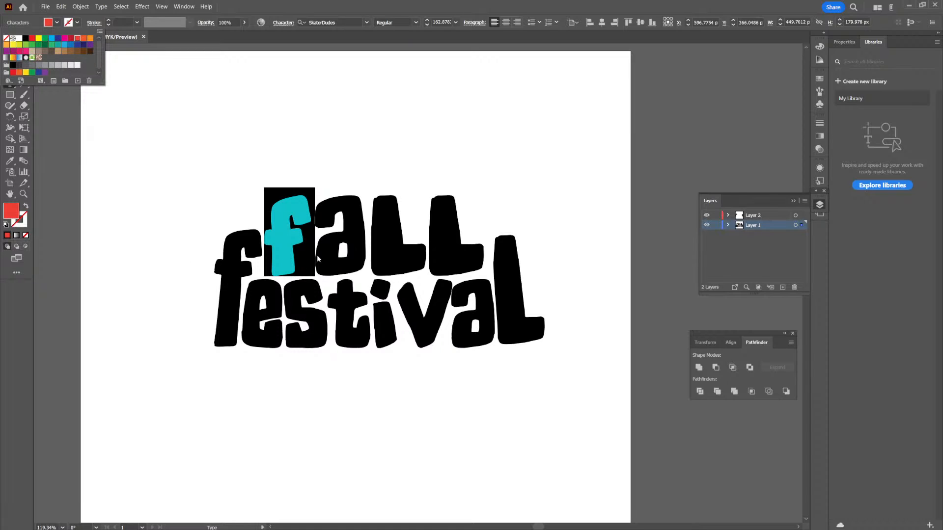
- Fill the "a" of "fall" with light orange
left_click(351, 236)
left_click_drag(352, 235, 336, 232)
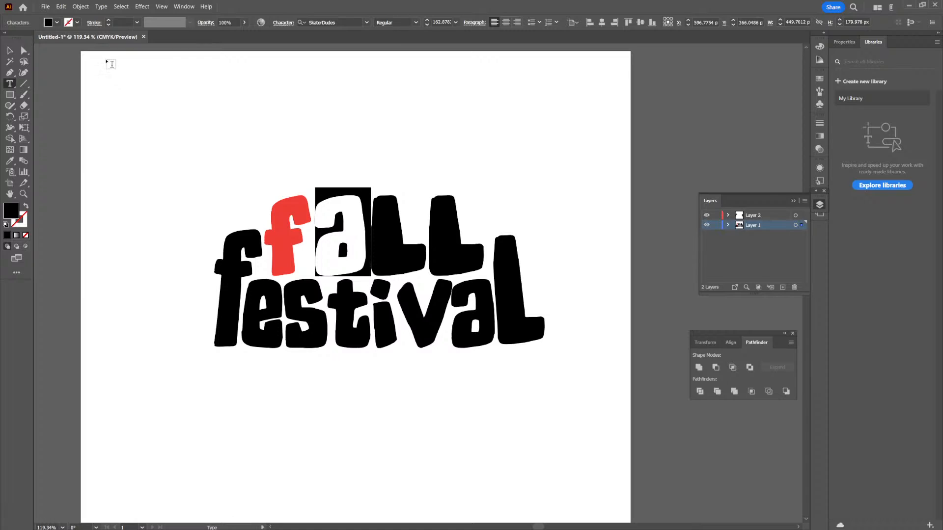
left_click(57, 23)
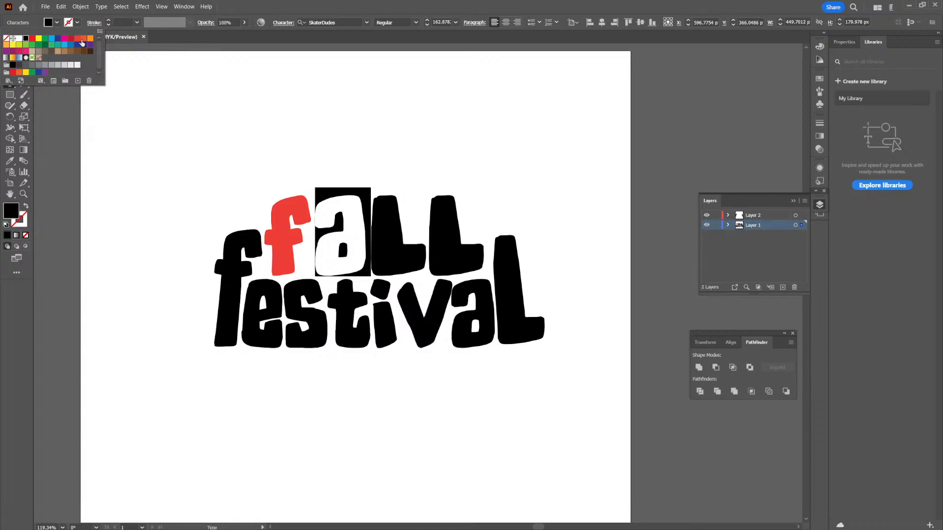
left_click(82, 41)
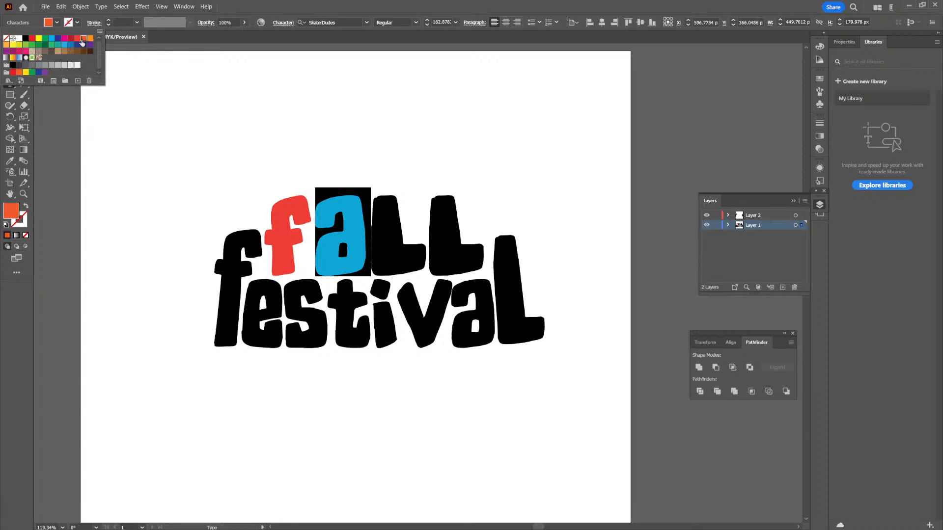
left_click(93, 41)
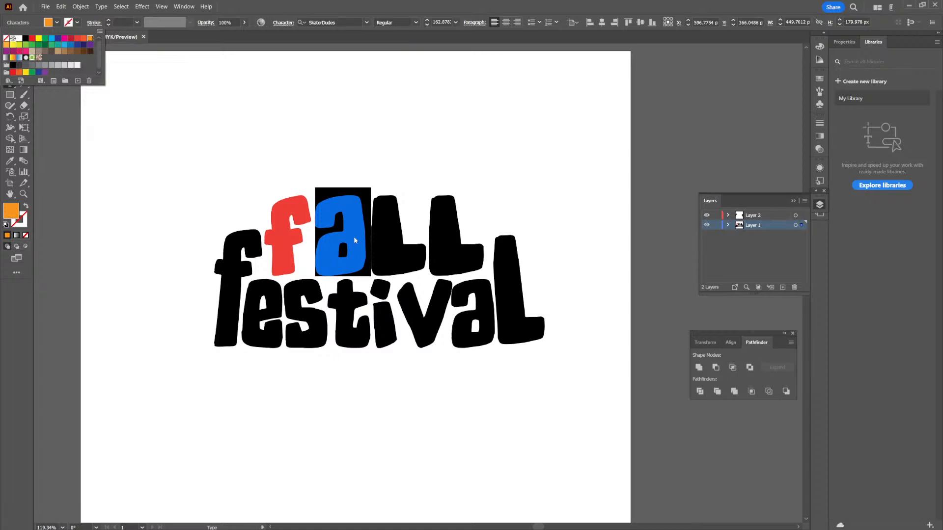
- Fill the first "l" of "fall" with golden yellow
left_click(413, 255)
left_click_drag(413, 256, 394, 257)
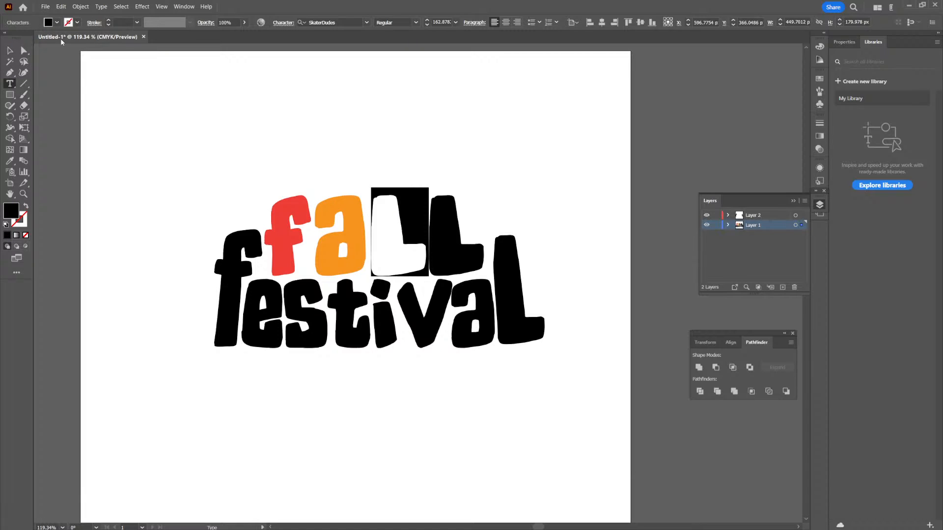
left_click(57, 23)
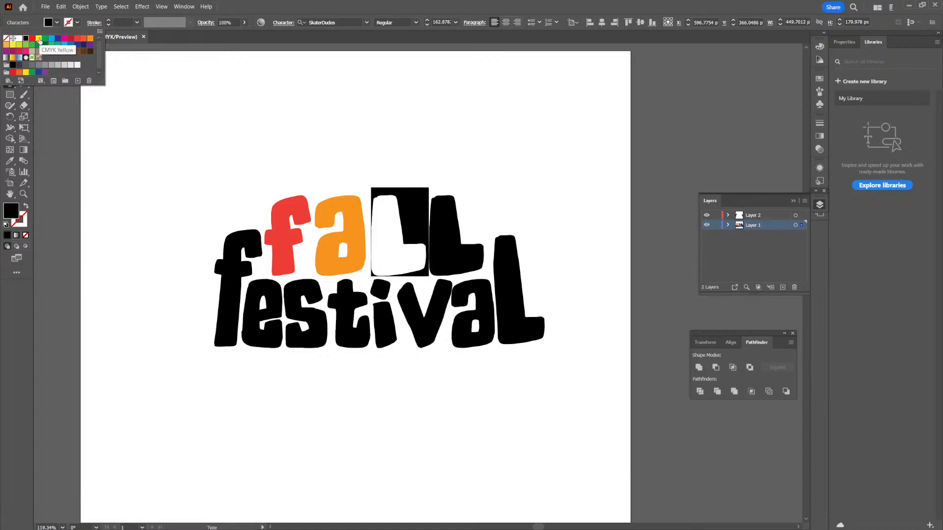
left_click(14, 46)
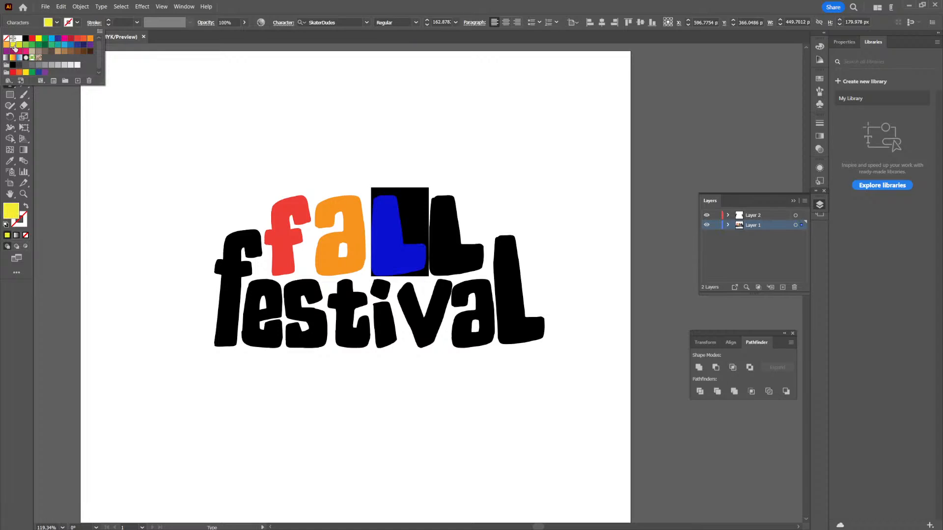
left_click(25, 73)
left_click(390, 232)
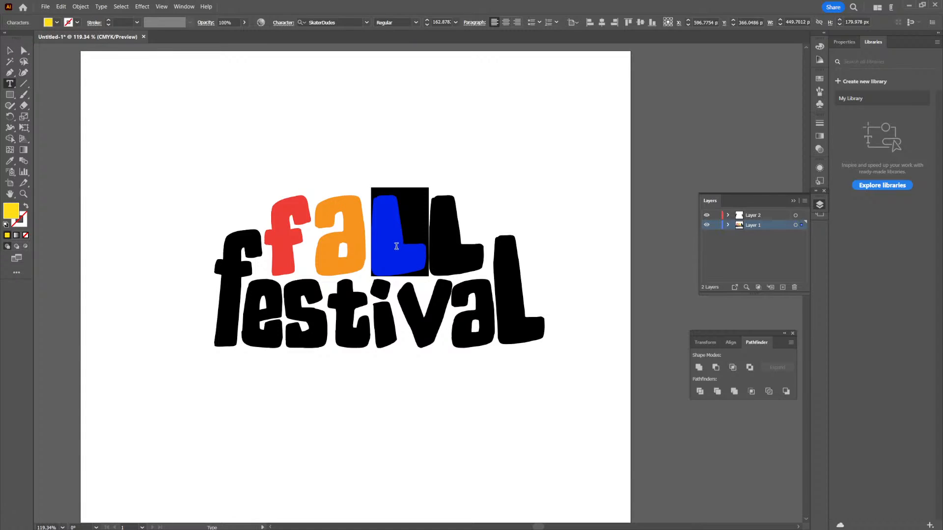
left_click(396, 247)
- Fill the second "l" of "fall" with green
left_click(448, 255)
left_click_drag(479, 254, 448, 246)
left_click(57, 23)
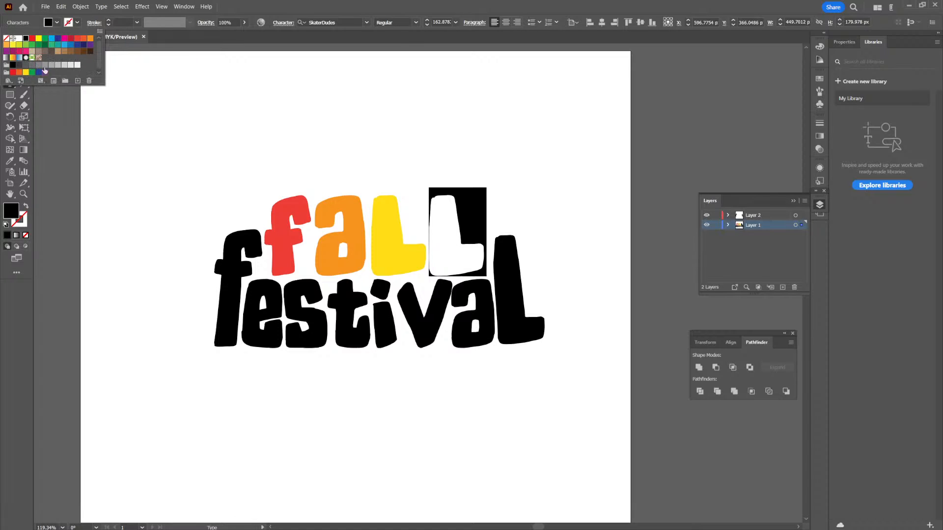
left_click(32, 45)
left_click(502, 305)
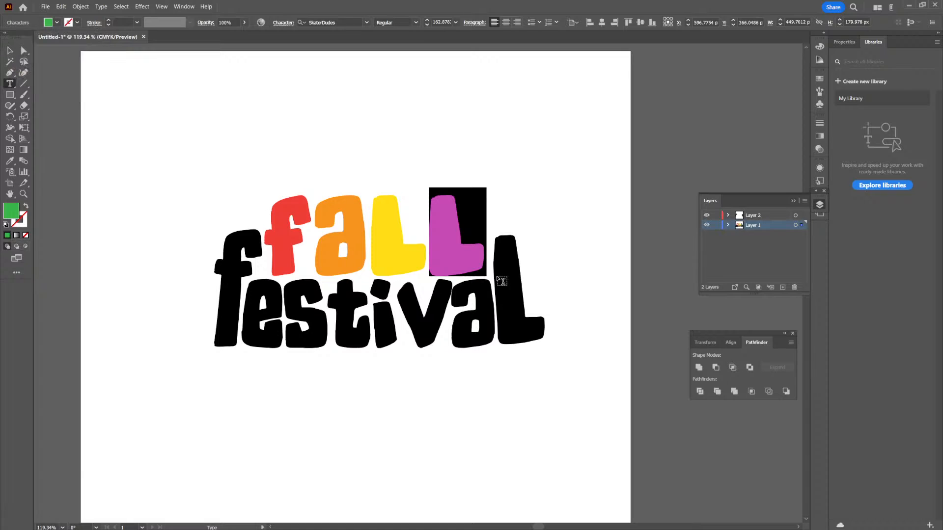
- Select the tall outlined "f" and "l" of "festival" together with the Magic Wand and fill them with cyan
left_click(10, 62)
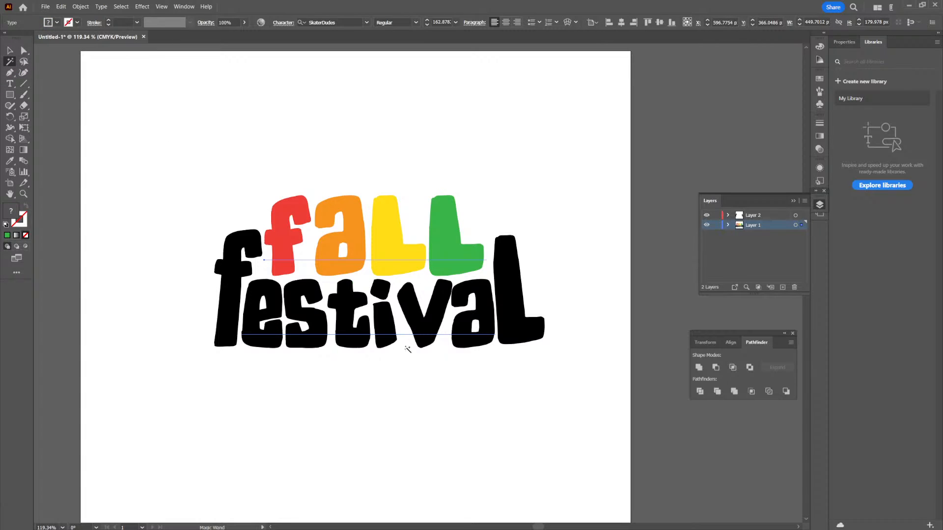
left_click(382, 338)
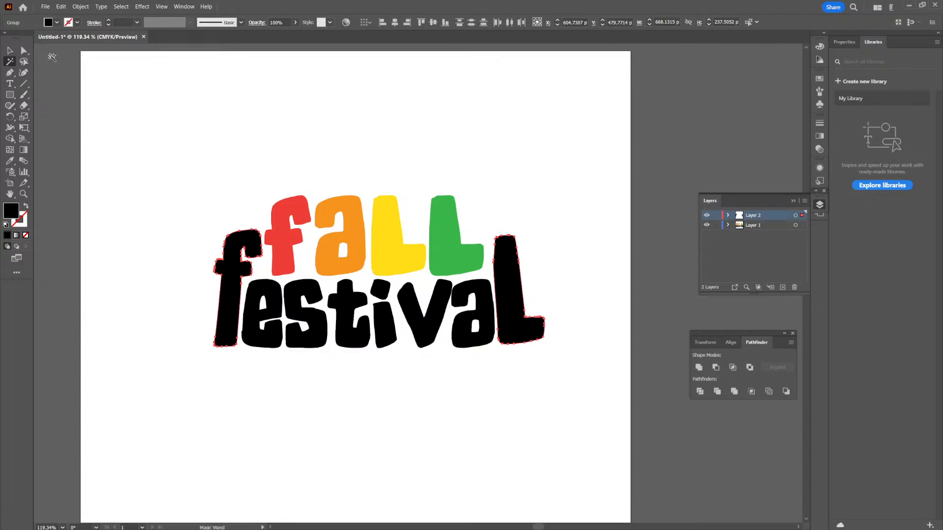
left_click(57, 22)
left_click(52, 38)
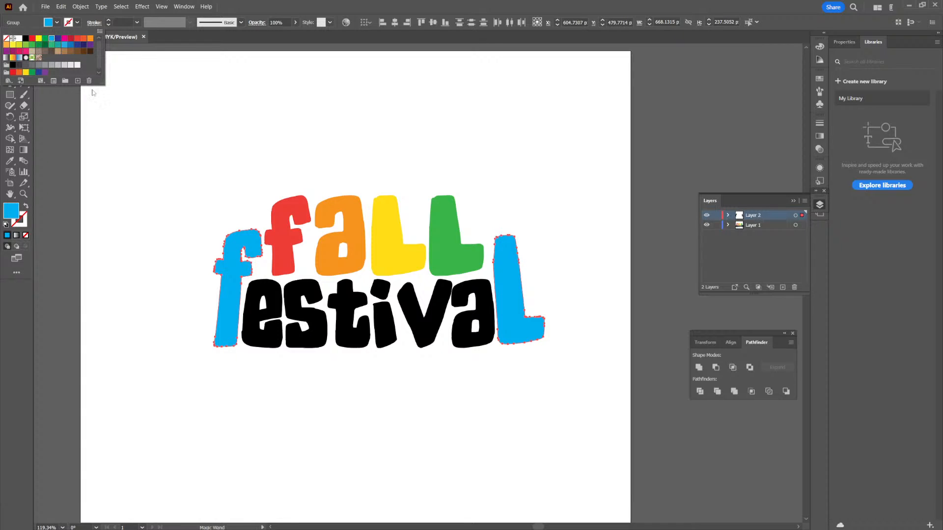
left_click(131, 94)
left_click(10, 50)
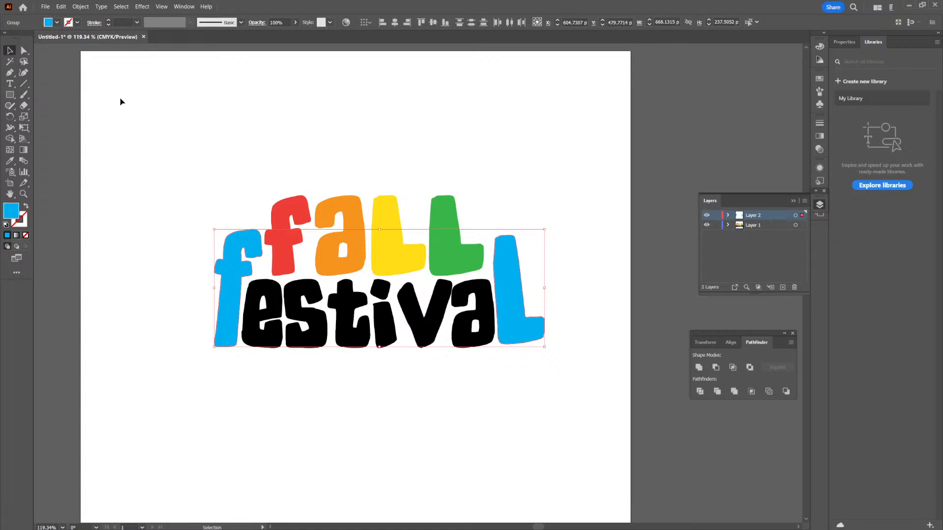
left_click(140, 130)
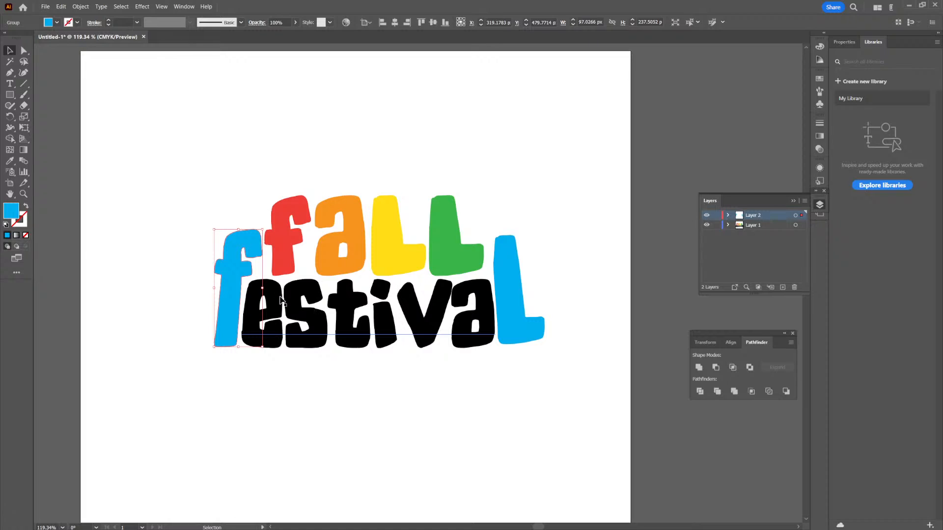
- Fill the "e" of "festival" with orange-red using the Type tool's character selection
left_click(281, 300)
double_click(283, 300)
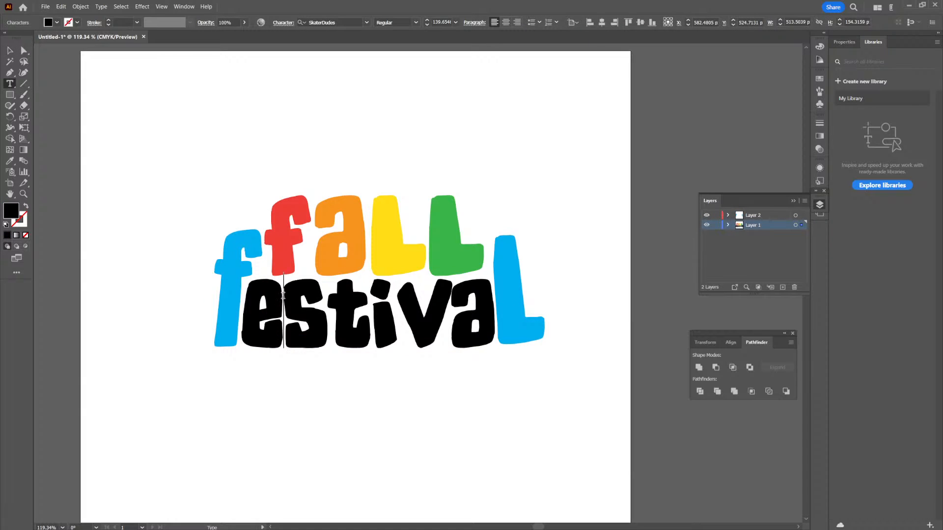
left_click_drag(262, 291, 216, 70)
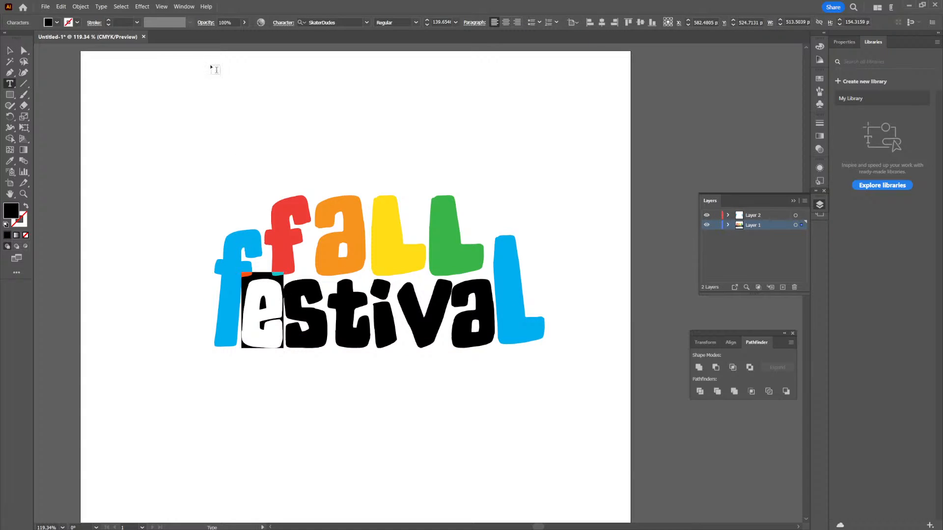
left_click(58, 23)
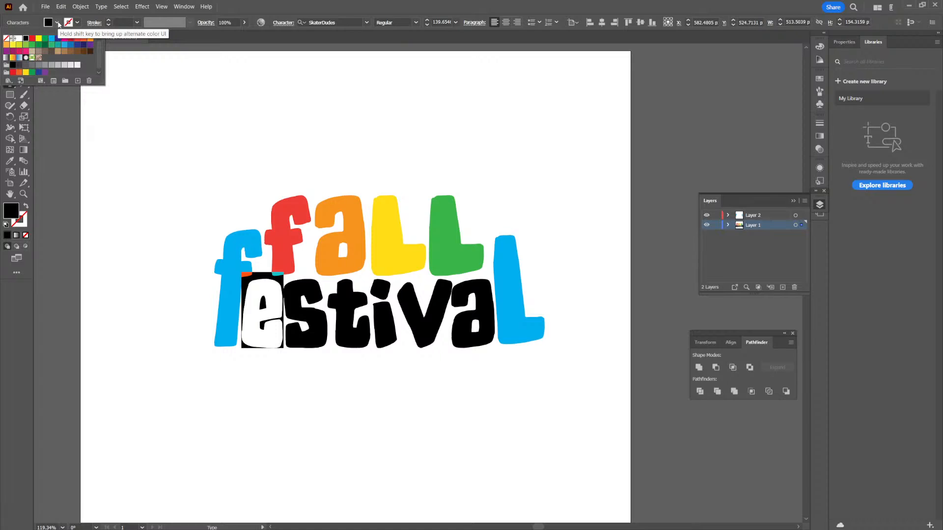
left_click(83, 40)
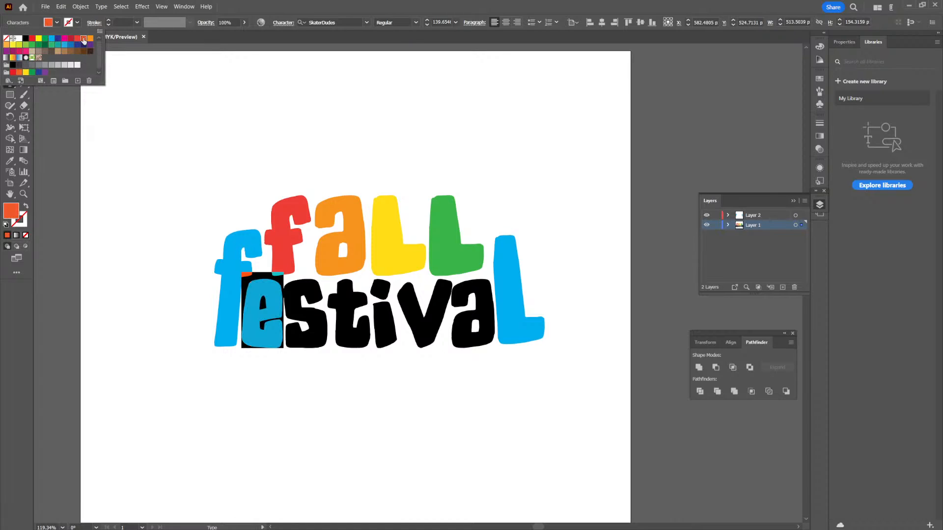
- Fill the "s" of "festival" with light green
left_click_drag(322, 315, 305, 311)
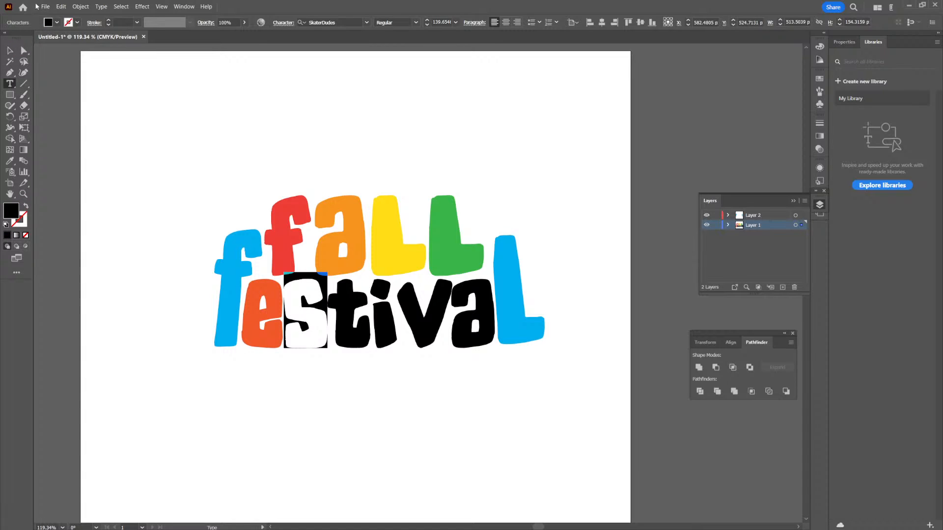
left_click(58, 22)
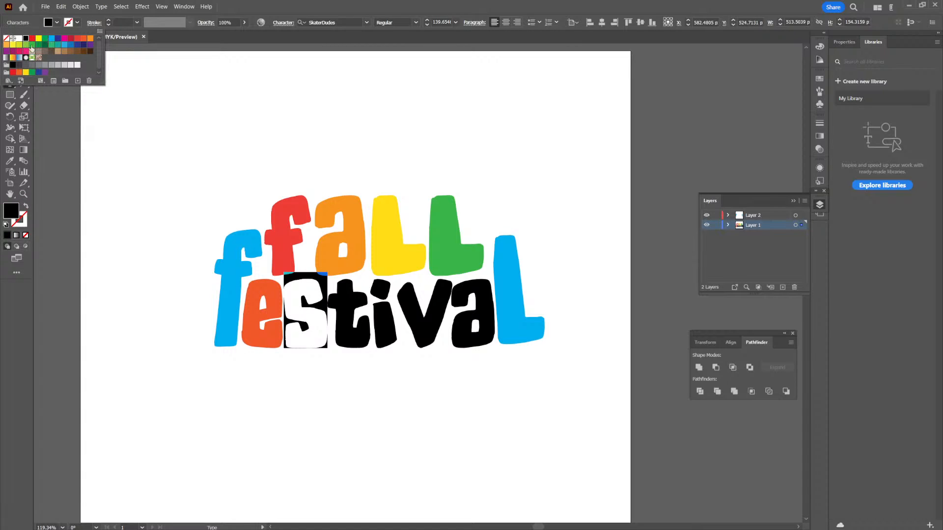
left_click(33, 46)
- Fill the "t" of "festival" with cyan
left_click(362, 296)
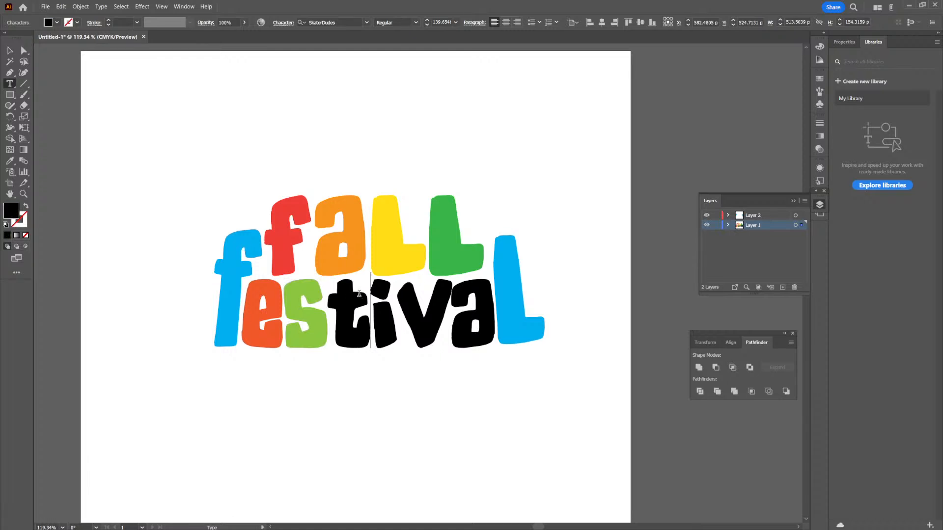
left_click_drag(353, 293, 342, 293)
left_click(57, 22)
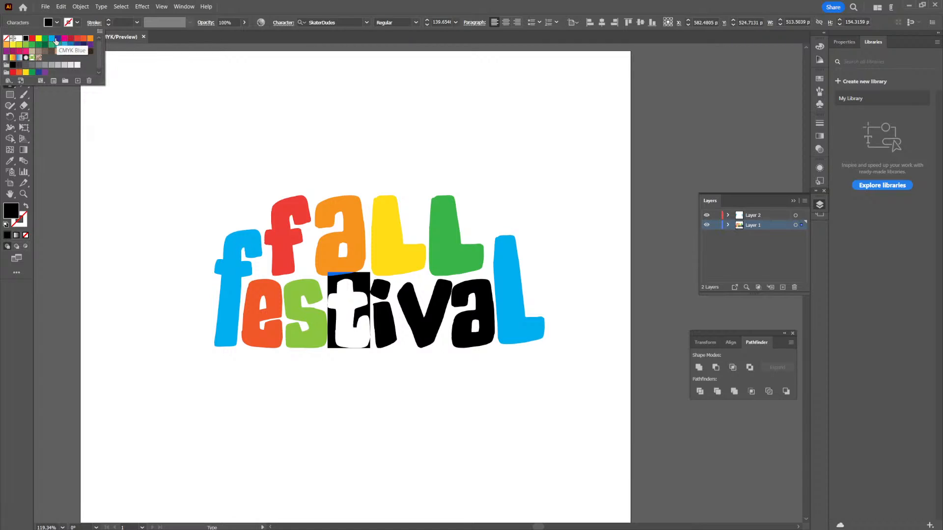
left_click(52, 39)
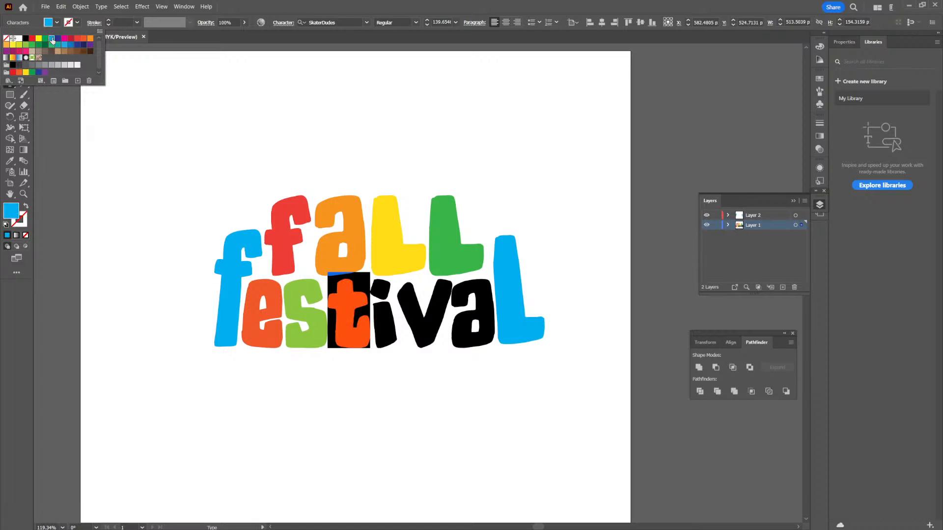
- Fill the "i" of "festival" with red
left_click(377, 301)
left_click_drag(380, 299, 387, 299)
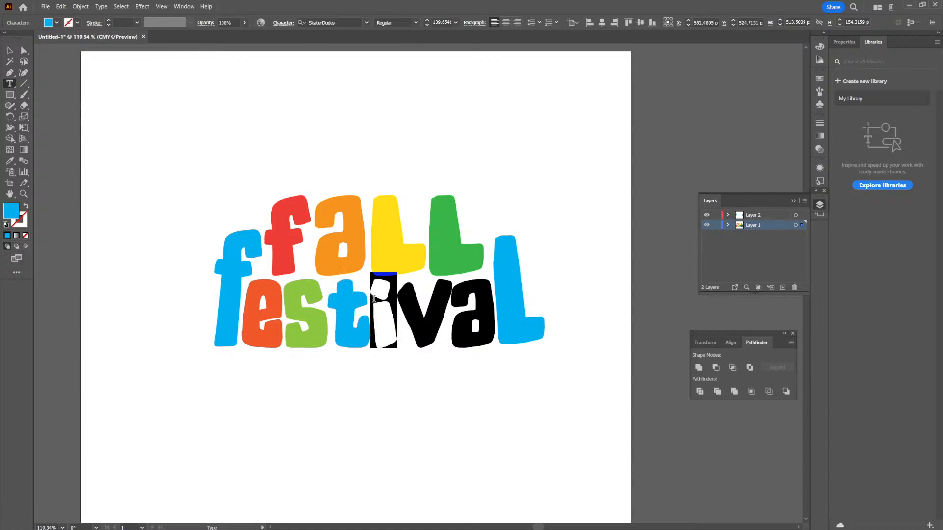
left_click(57, 23)
left_click(77, 39)
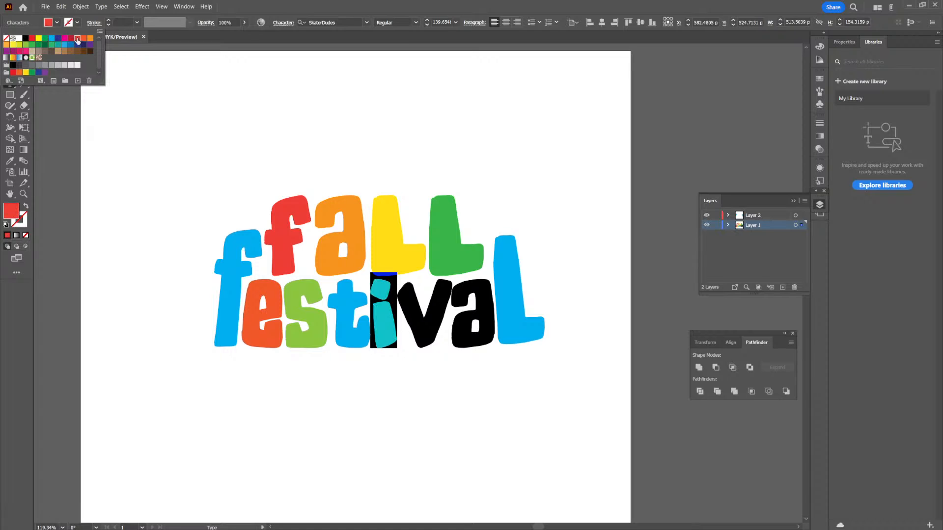
- Select the "v" of "festival" and bring up the fill colour swatches for it
left_click(411, 302)
left_click_drag(443, 304, 415, 303)
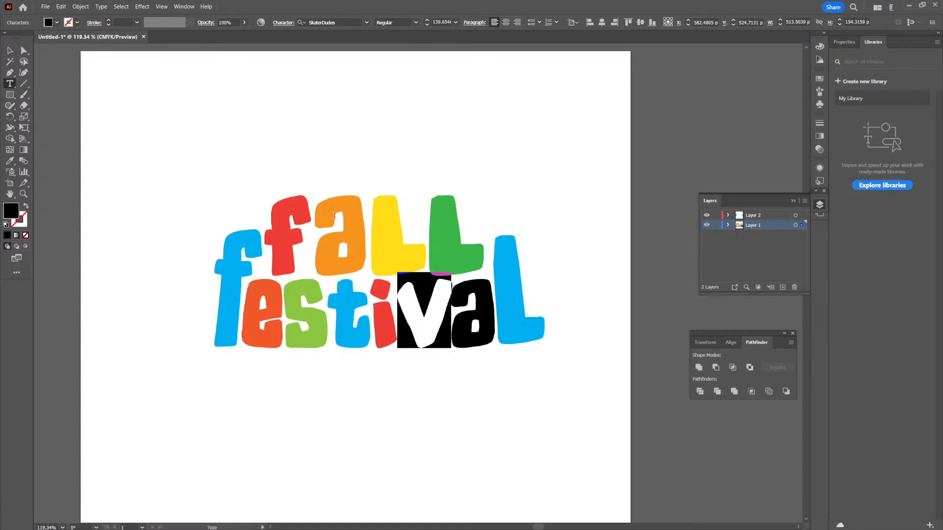
left_click(49, 23)
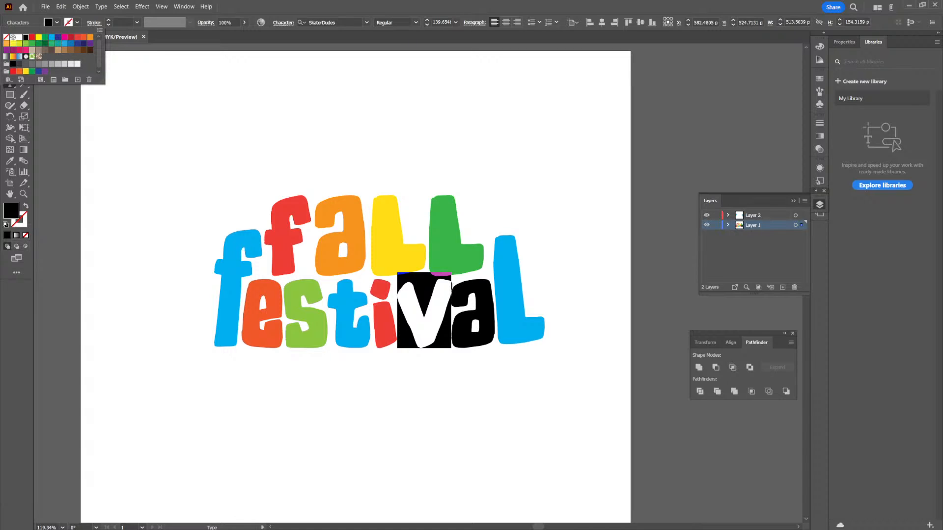
key("Escape")
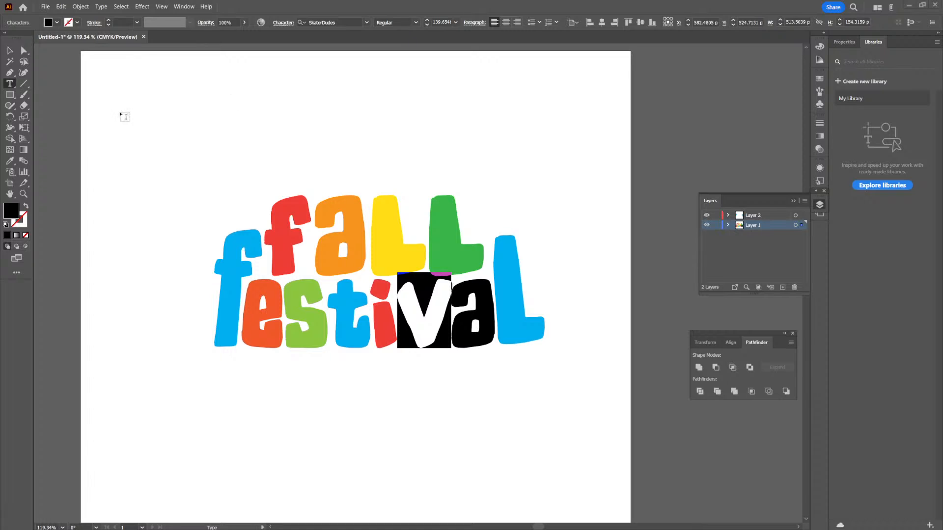
- Fill the "v" of "festival" with CMYK Magenta and shift its hue slightly towards red
left_click(57, 22)
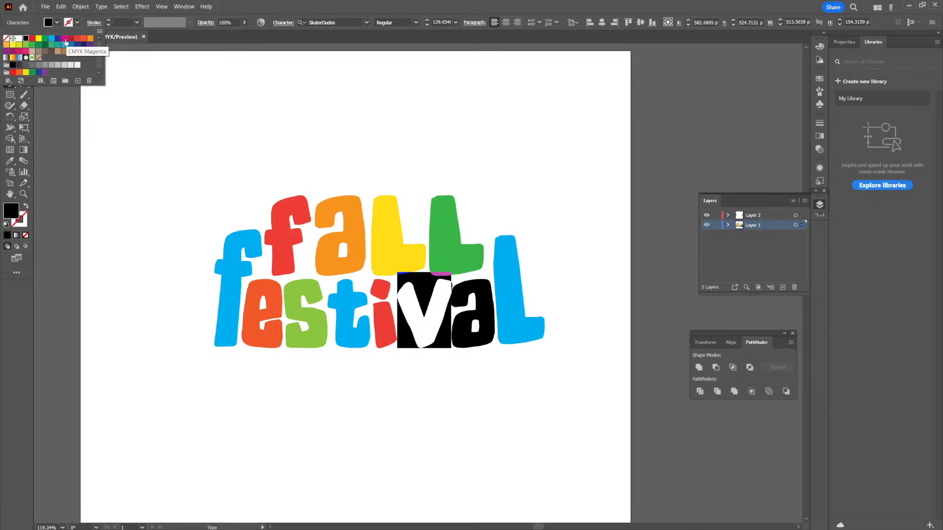
left_click(65, 40)
double_click(13, 213)
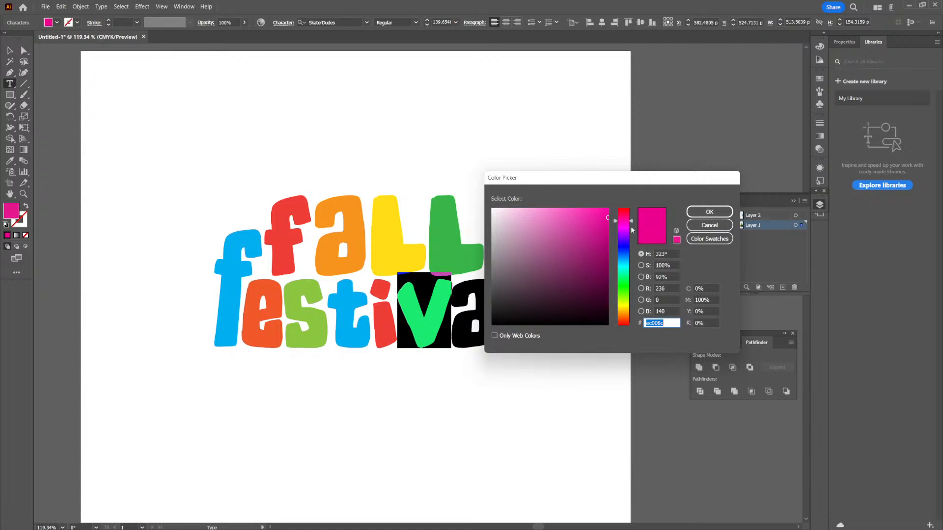
left_click_drag(631, 222, 632, 218)
left_click(709, 212)
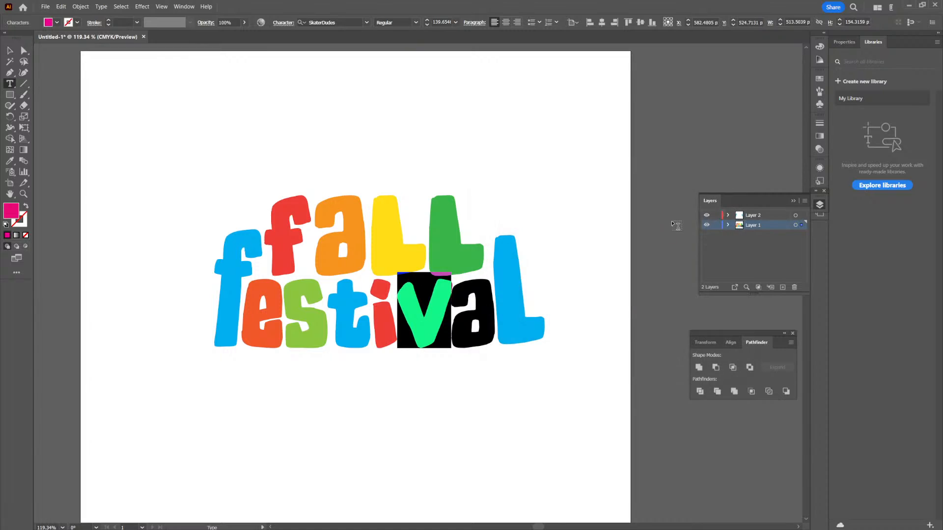
- Fill the "a" of "festival" with yellow
left_click(462, 299)
left_click_drag(467, 298, 489, 300)
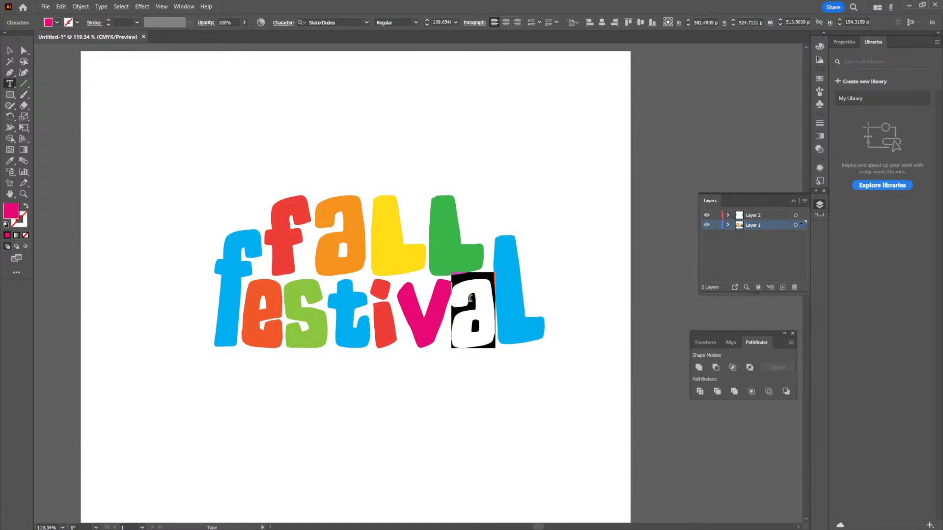
left_click(57, 23)
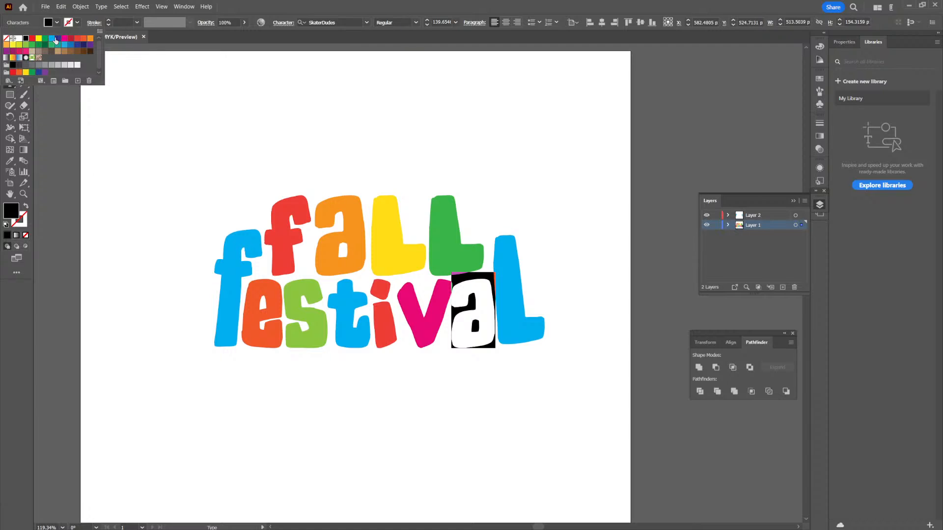
left_click(26, 73)
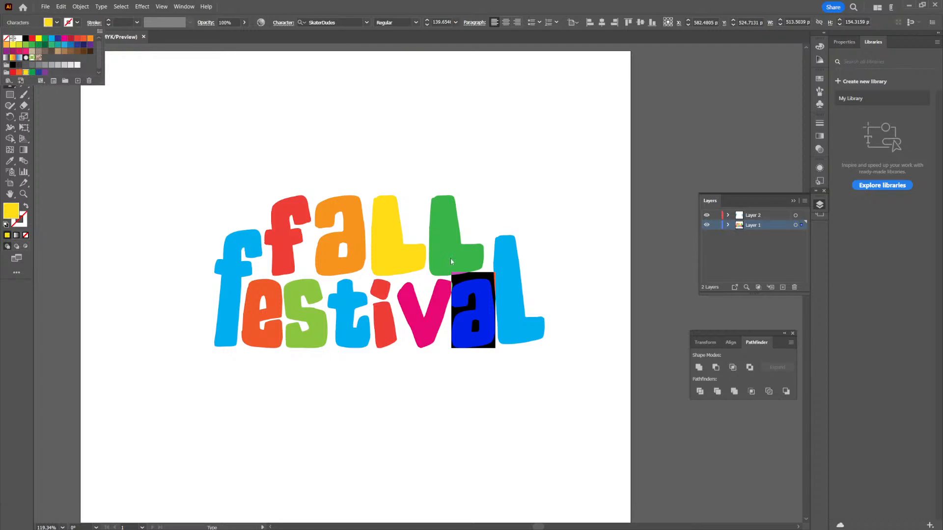
left_click(477, 53)
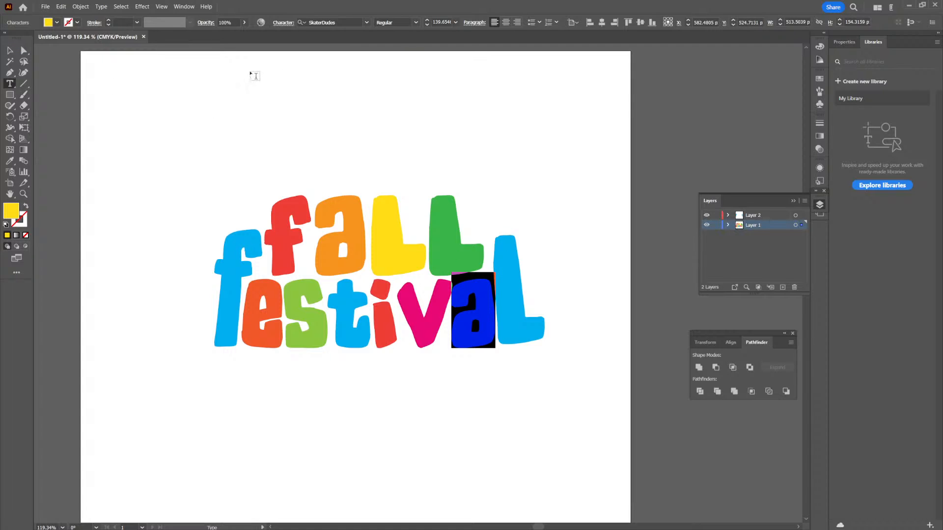
- Fill the tall final "L" of "festival" with teal and deselect it
left_click(11, 51)
left_click(541, 276)
left_click(517, 291)
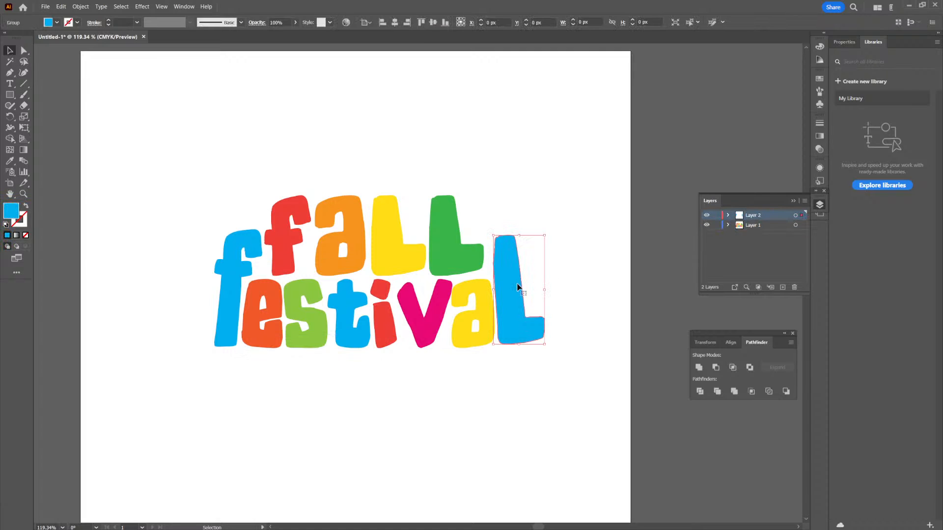
left_click(57, 22)
left_click(58, 46)
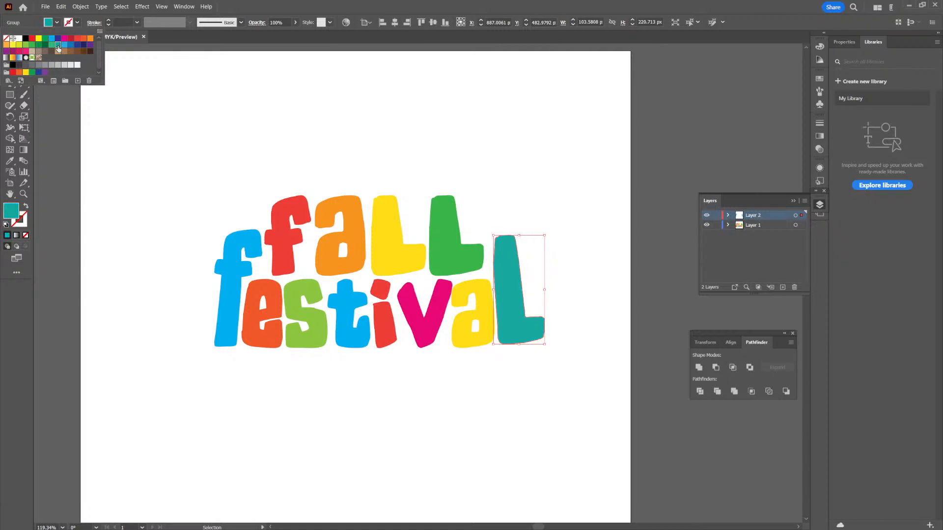
left_click(517, 180)
left_click(517, 180)
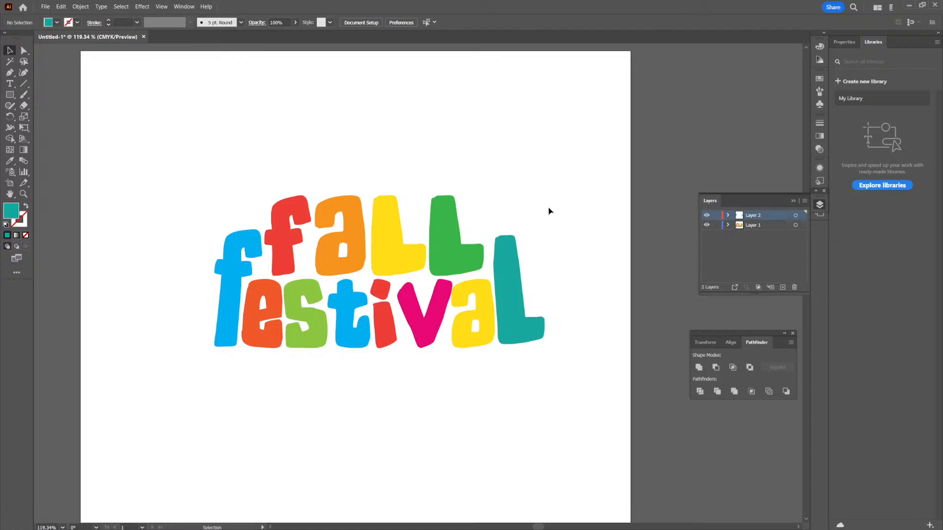
- Move the whole title slightly up on the artboard and place a duplicate of it below, overlapping the artboard's right edge
scroll(549, 212, "down", 2)
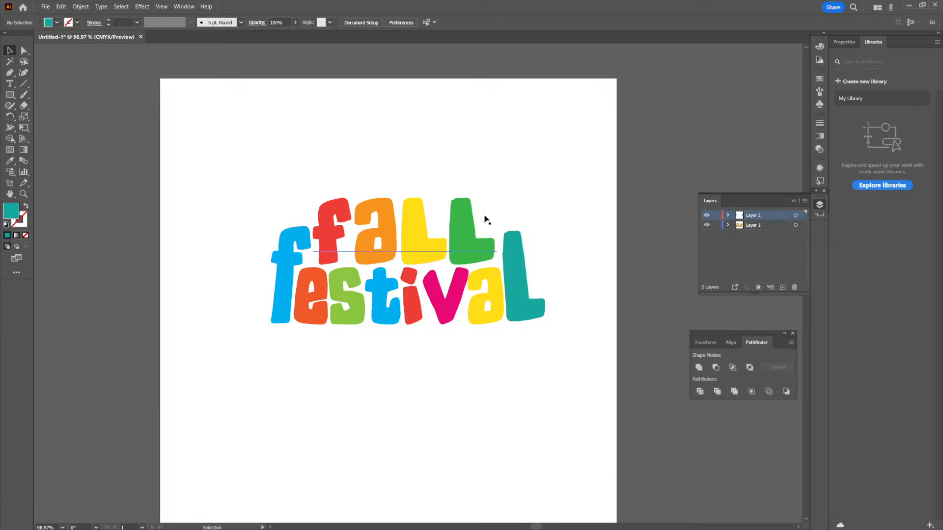
key("ctrl+a")
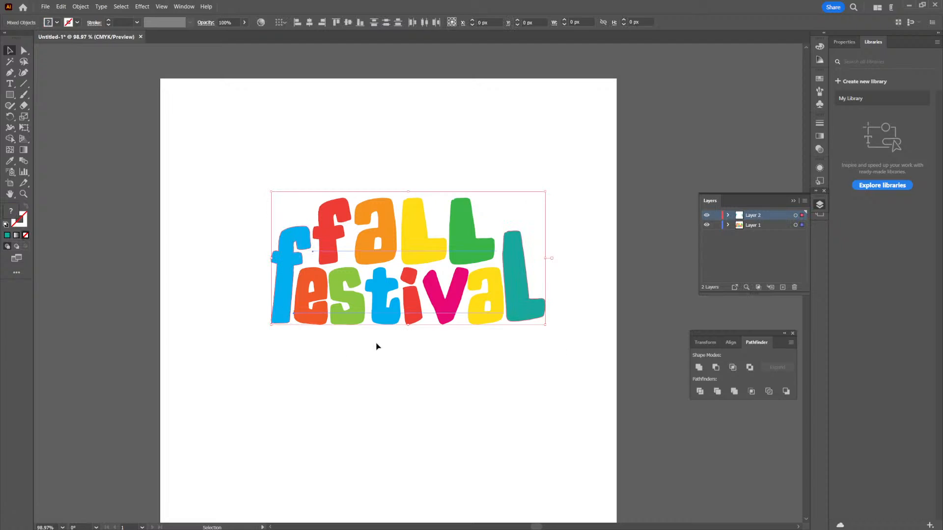
left_click_drag(432, 310, 412, 282)
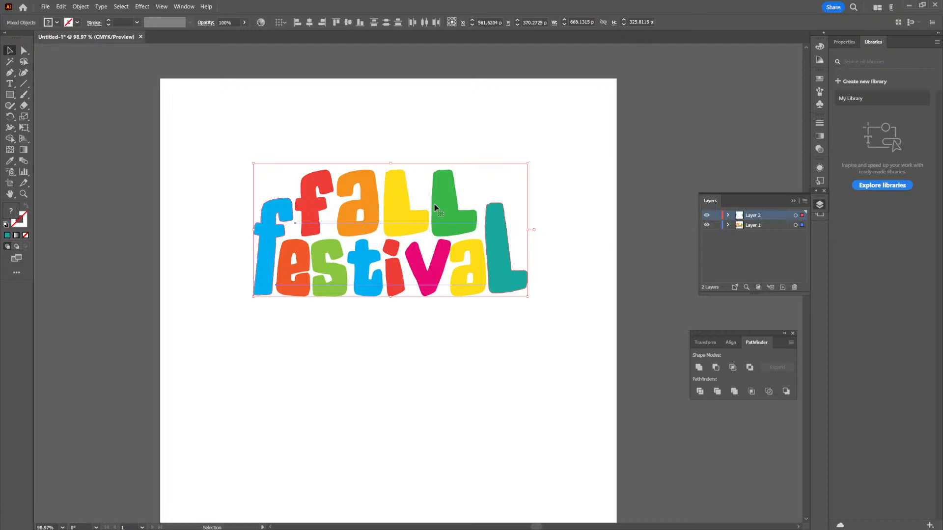
left_click_drag(434, 208, 420, 371)
left_click_drag(341, 367, 570, 378)
- Convert the text of the original upper title to outlines
left_click(520, 284)
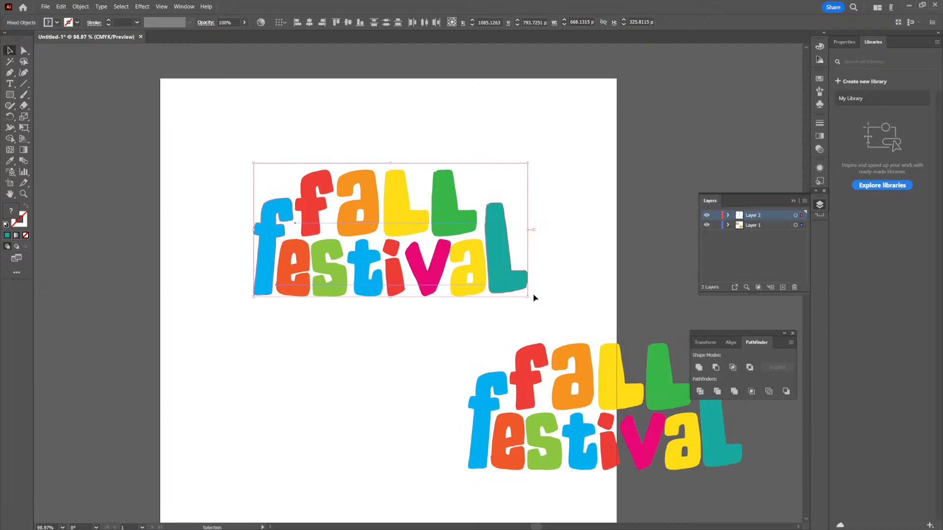
left_click(78, 22)
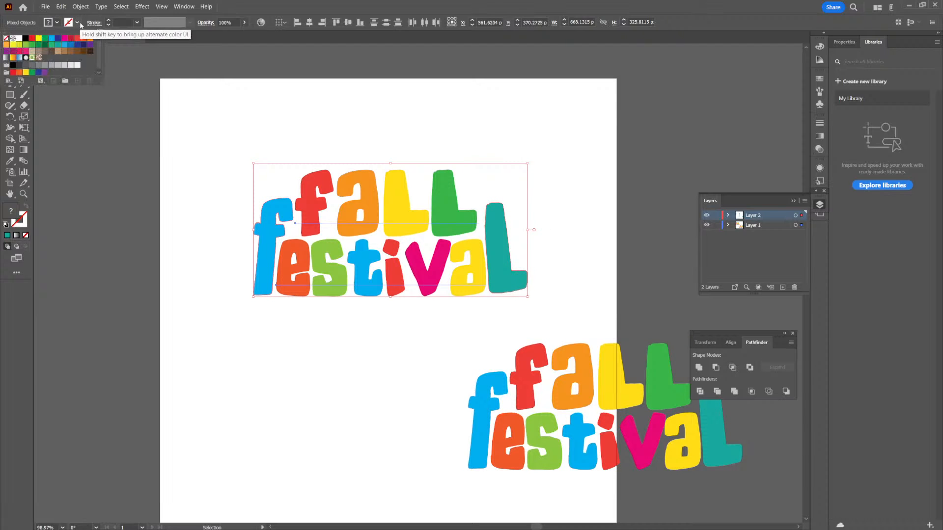
left_click(121, 6)
left_click(101, 6)
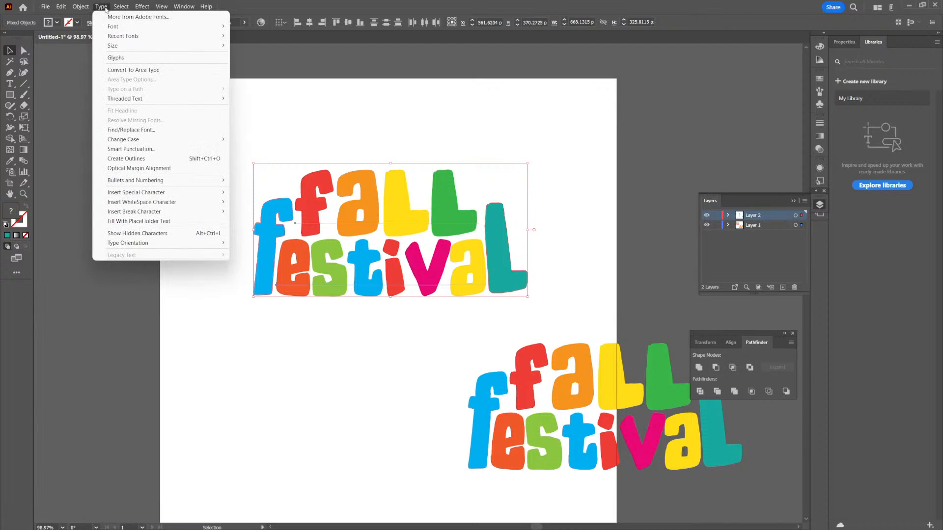
left_click(139, 160)
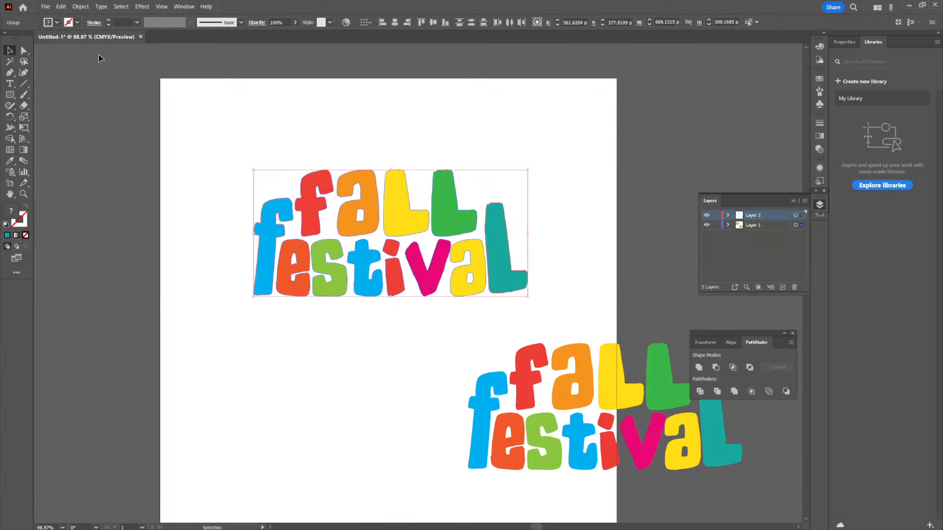
- Give the outlined title a dark navy stroke (C=100 M=100 Y=25 K=25) with a weight of 29 pt
left_click(77, 23)
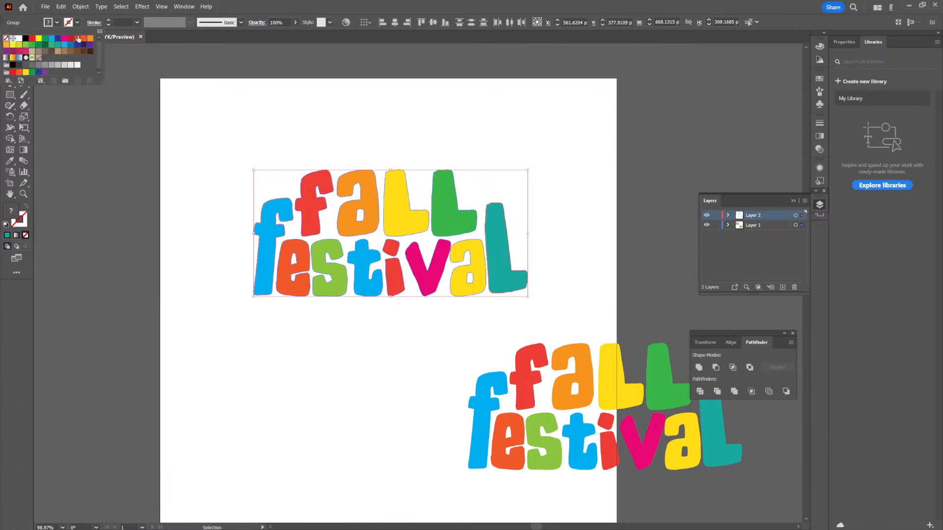
left_click(83, 45)
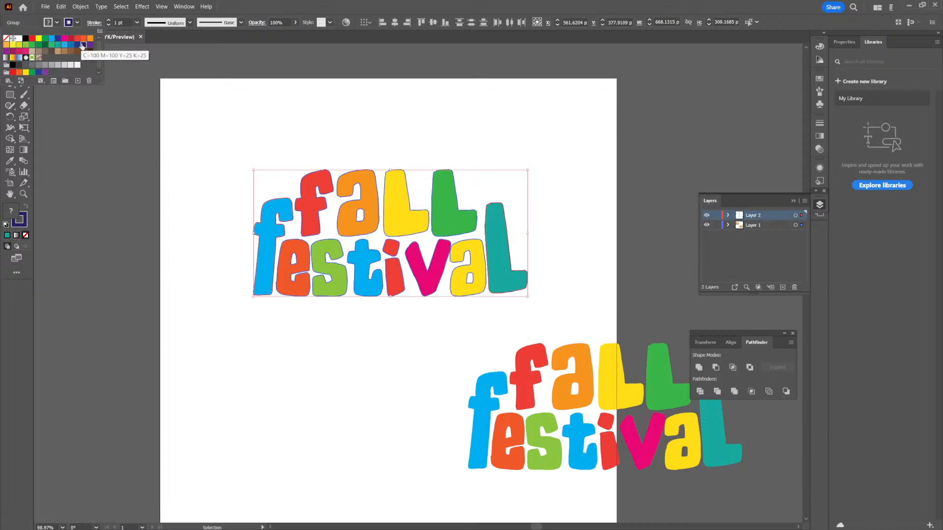
left_click(108, 21)
left_click(108, 21)
left_click(108, 21)
left_click(108, 22)
left_click(108, 21)
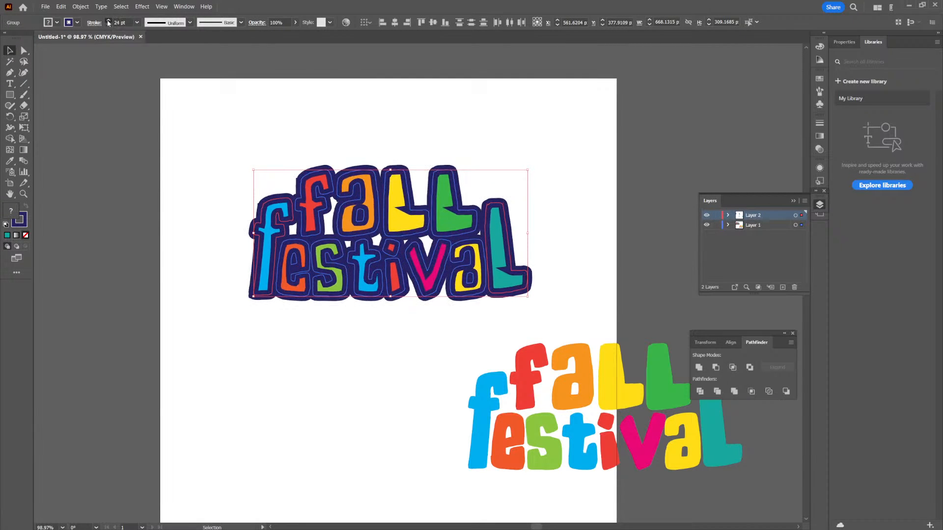
- Set the title's stroke to round caps and round joins, aligned to the outside
left_click(93, 23)
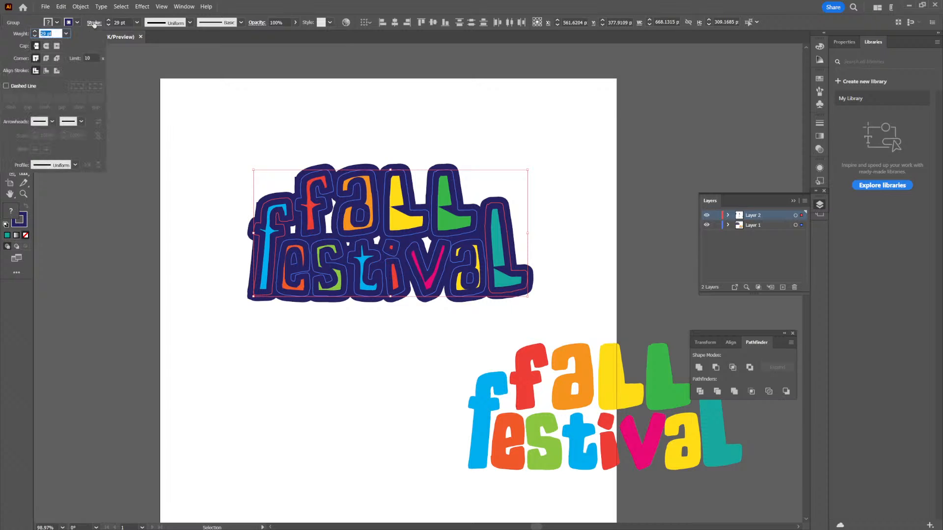
left_click(47, 46)
left_click(46, 58)
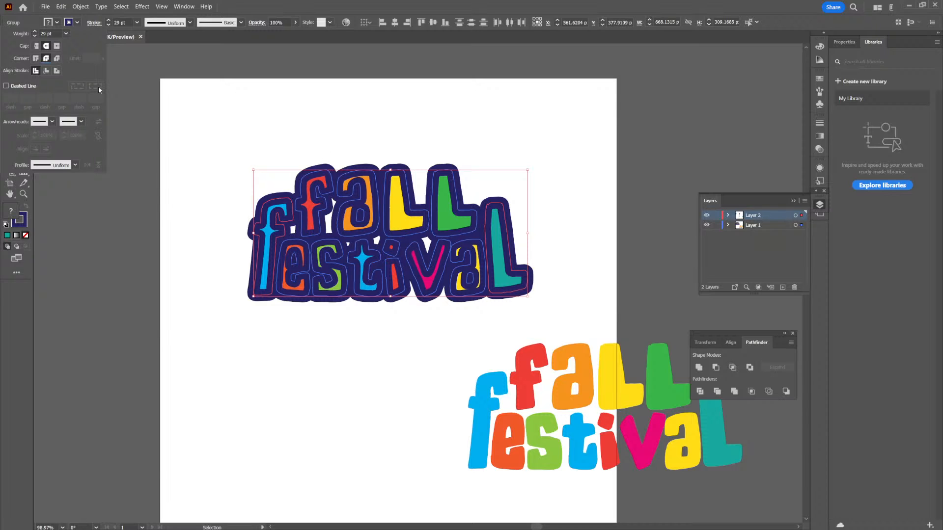
left_click(93, 25)
left_click(93, 25)
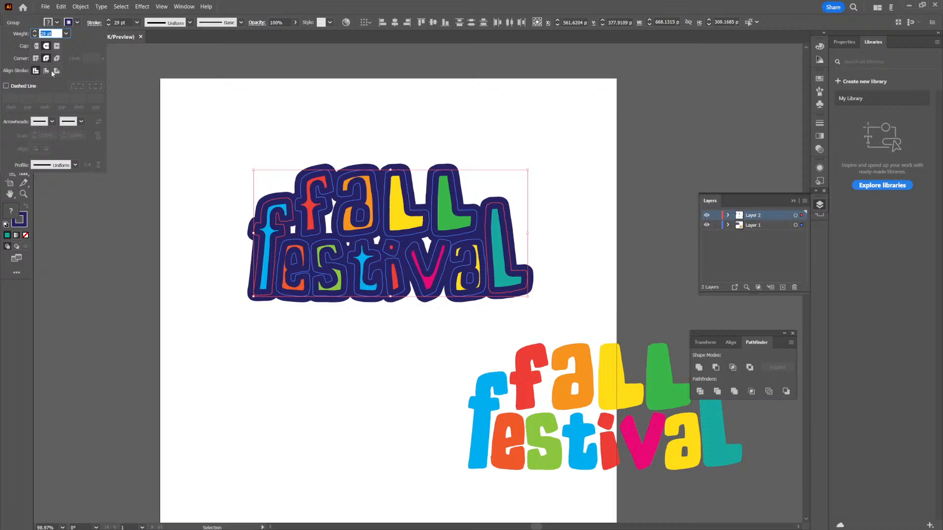
left_click(56, 71)
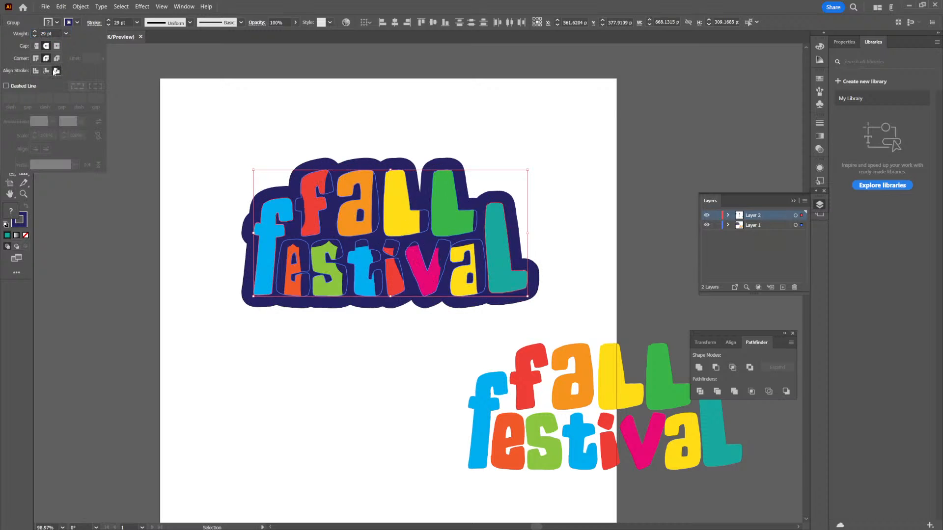
- Reduce the title's navy stroke weight to 17 pt
left_click(108, 25)
left_click(108, 25)
left_click(108, 25)
left_click(108, 25)
left_click(108, 20)
left_click(108, 25)
left_click(108, 24)
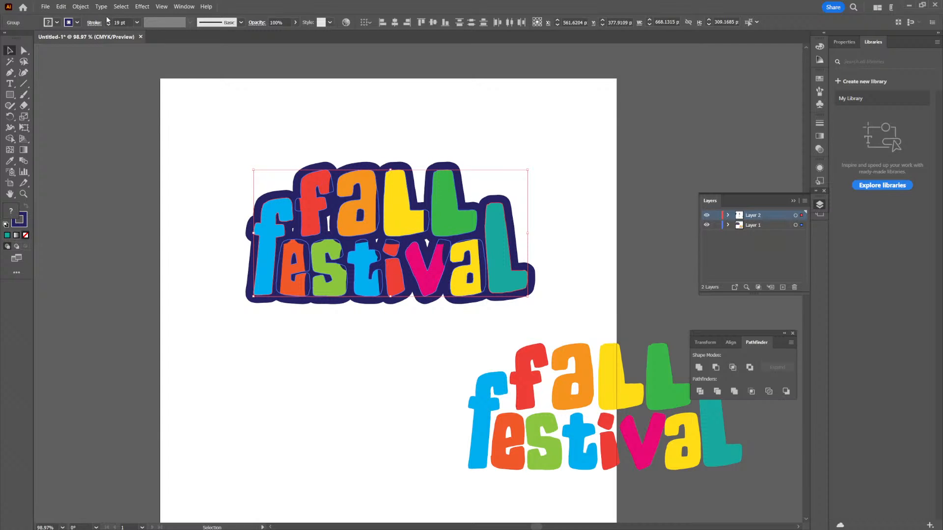
left_click(109, 21)
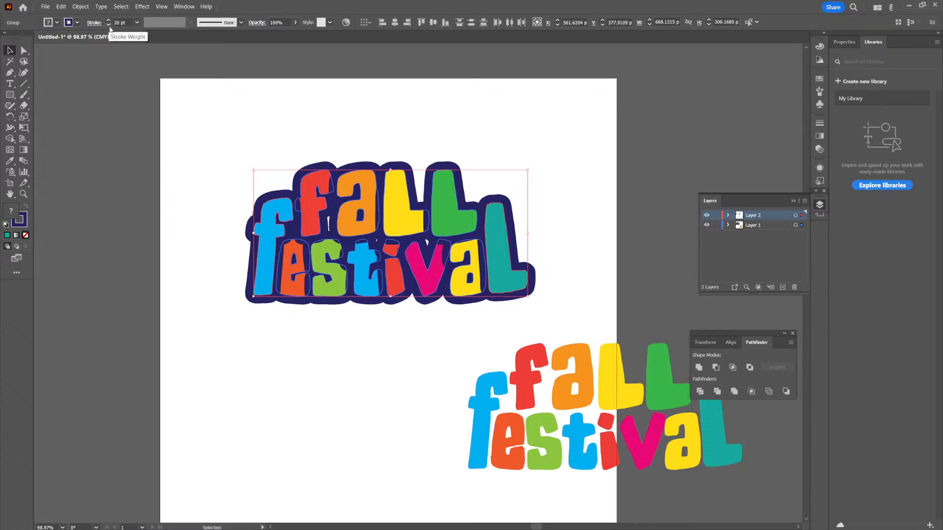
left_click(108, 25)
left_click(109, 24)
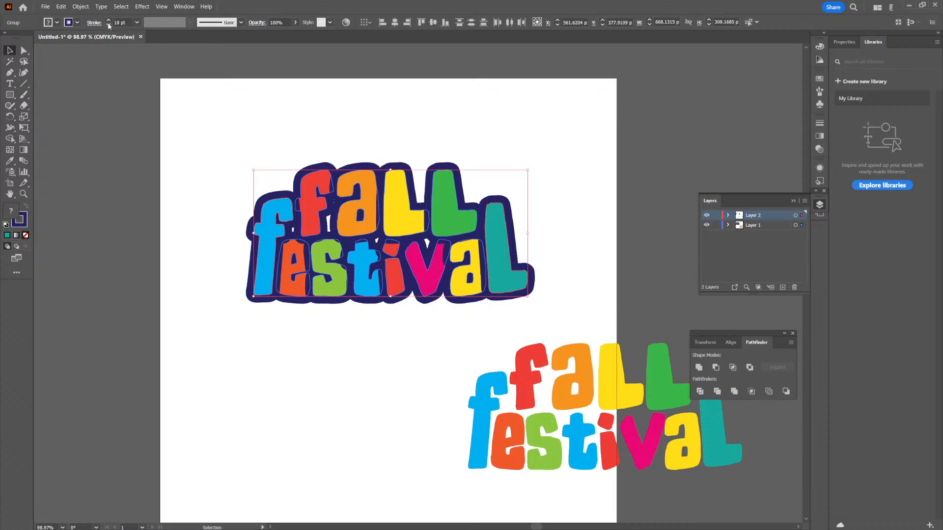
left_click(108, 25)
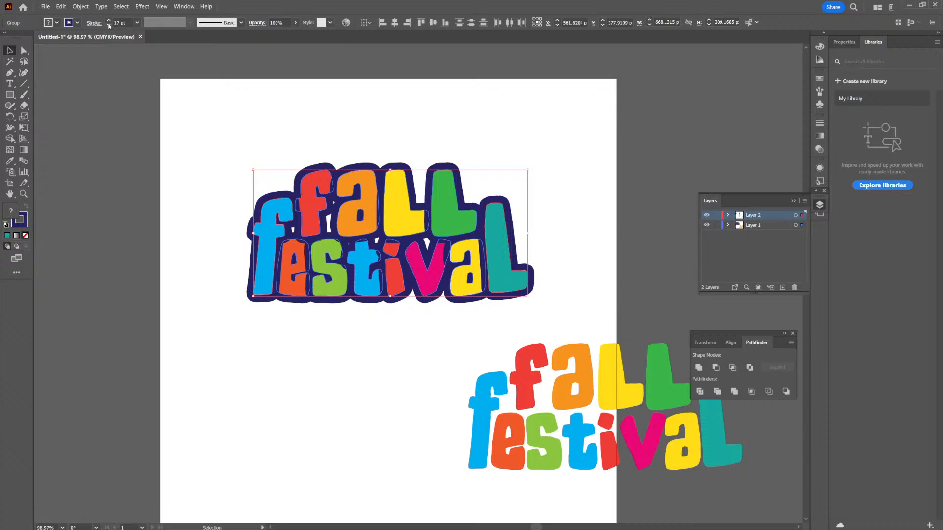
left_click(108, 20)
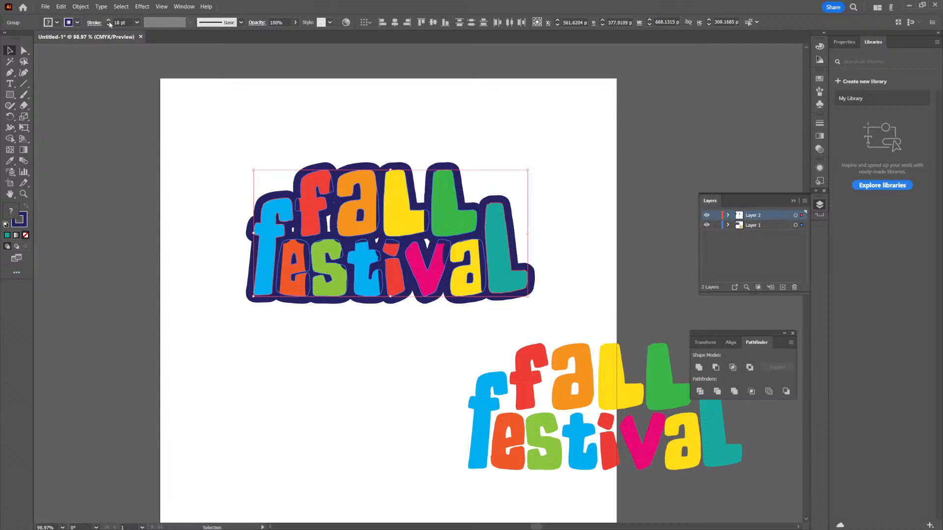
left_click(108, 25)
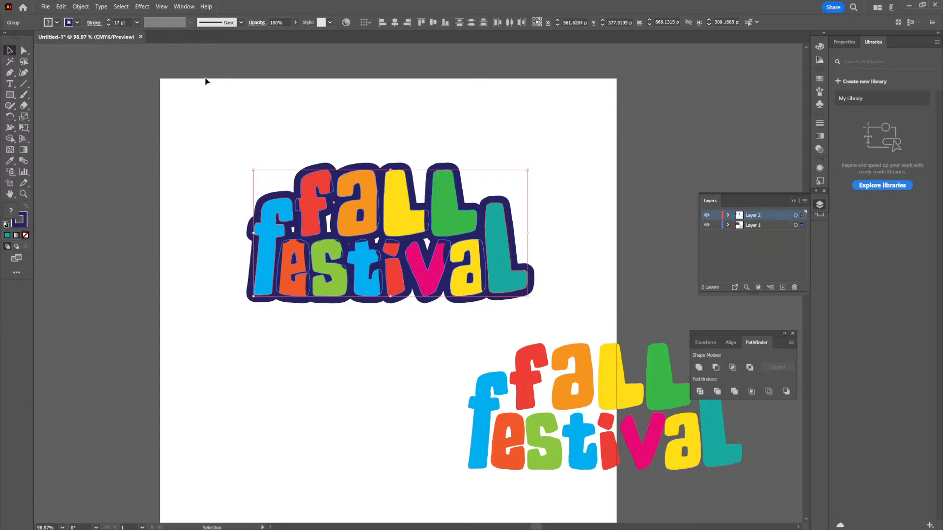
- Expand the appearance of the stroked title and unite its shapes with the Pathfinder Unite operation
left_click(80, 6)
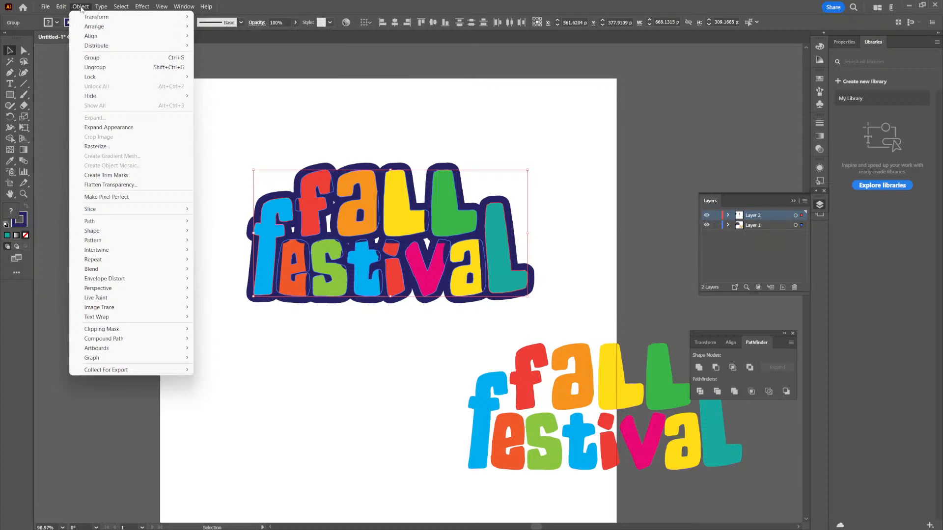
left_click(106, 127)
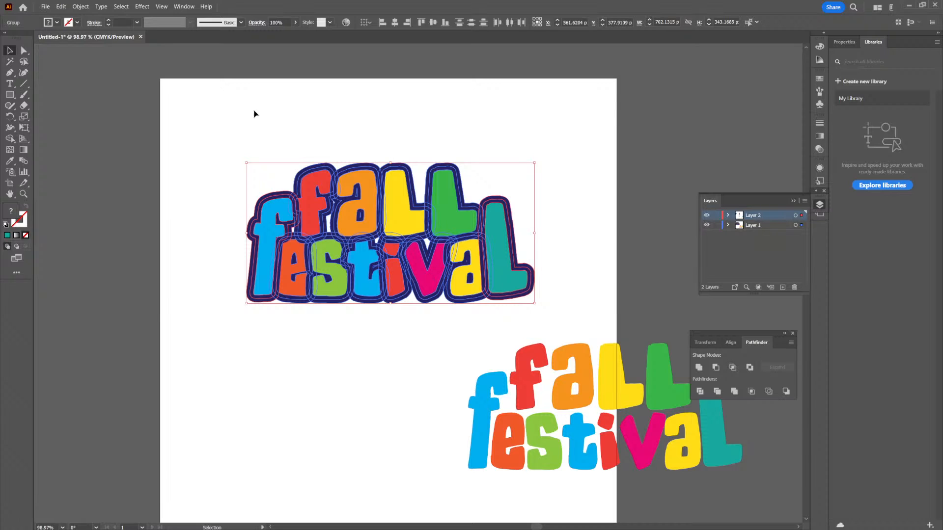
left_click_drag(730, 333, 718, 118)
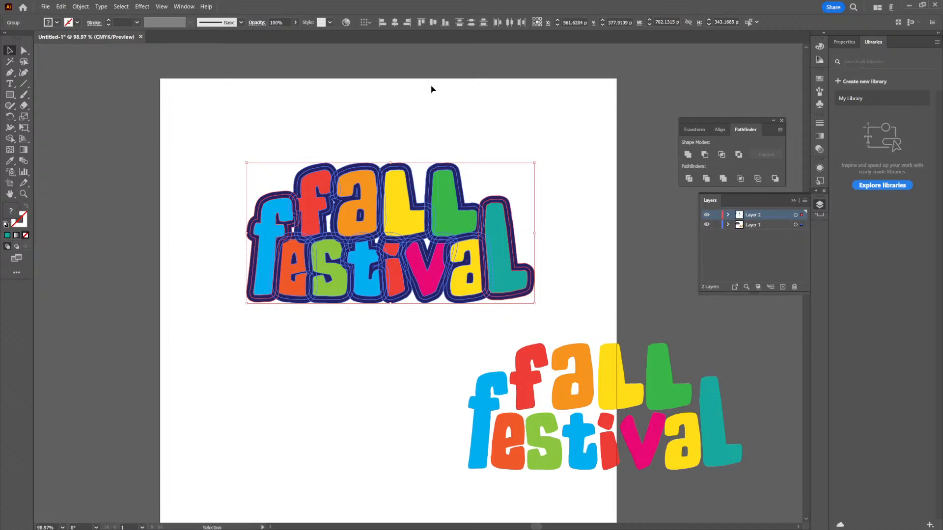
left_click(181, 8)
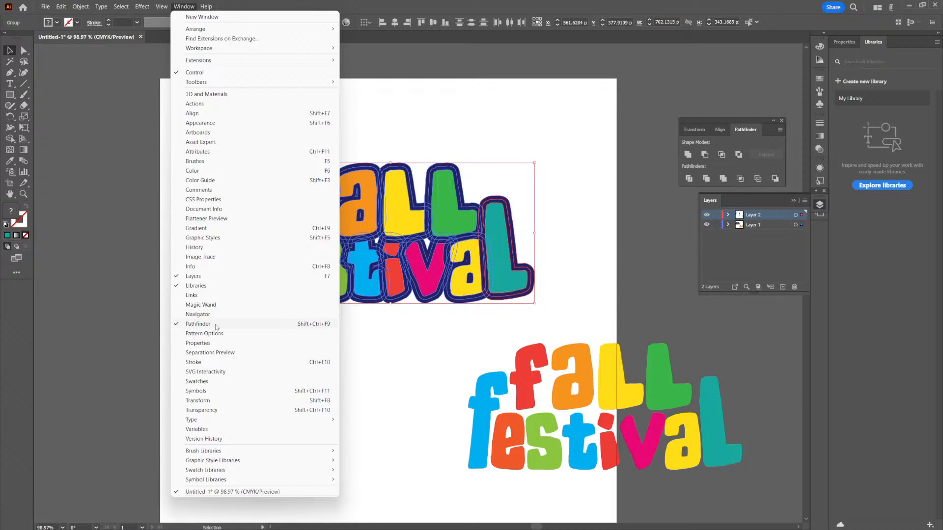
left_click(688, 155)
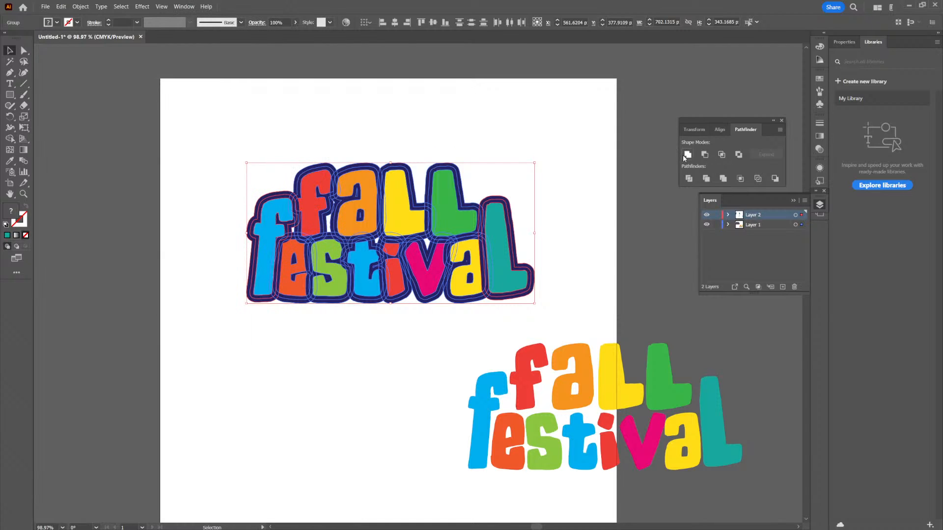
- Unite the expanded title shapes into one and fill the result with a darker navy, 0d0d3a
left_click(687, 155)
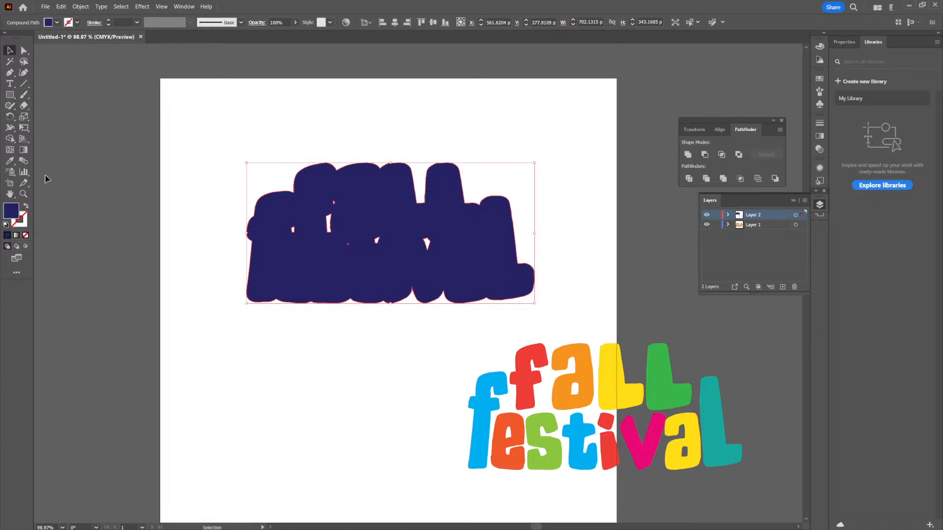
double_click(8, 214)
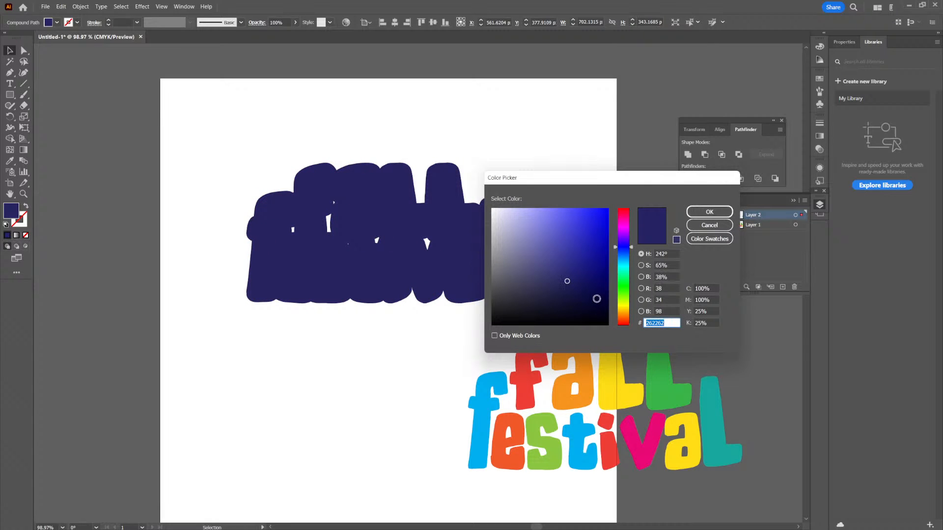
left_click(581, 298)
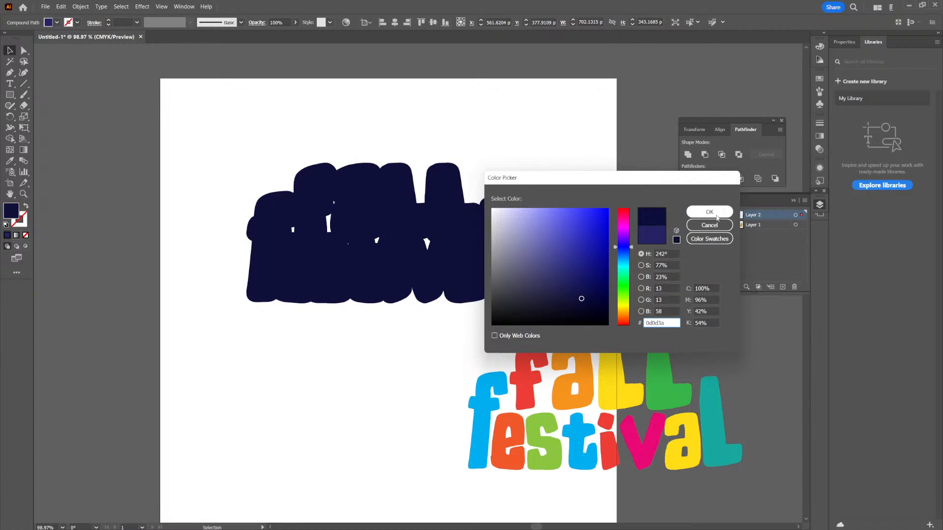
left_click(709, 212)
- Group both lines of the coloured "Fall Festival" lettering
left_click(564, 367)
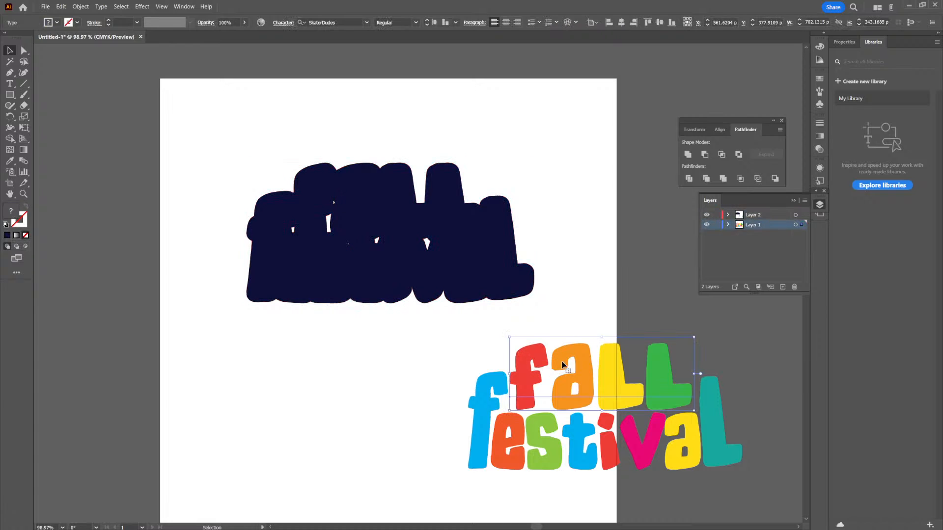
left_click_drag(537, 478, 437, 482)
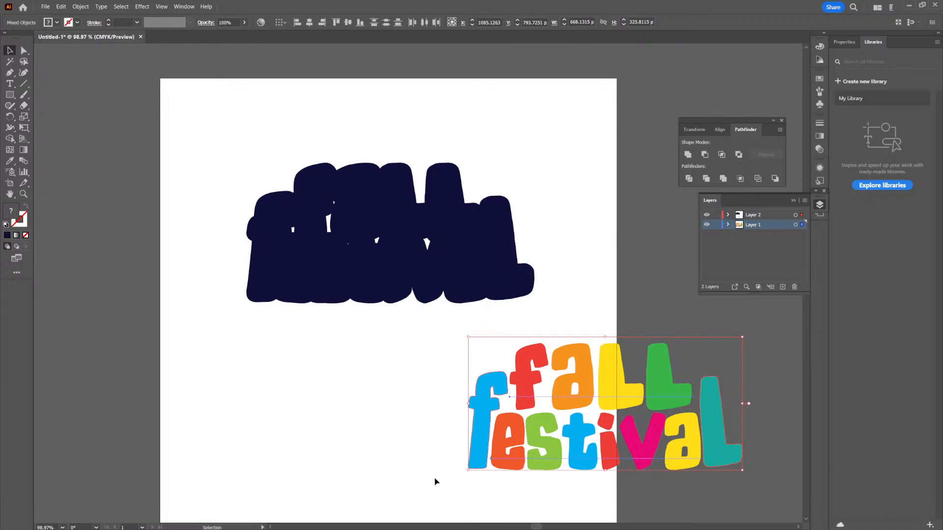
key("ctrl+g")
- Remove all the small inner holes from the navy compound shape so it becomes a solid backing
scroll(372, 255, "up", 5)
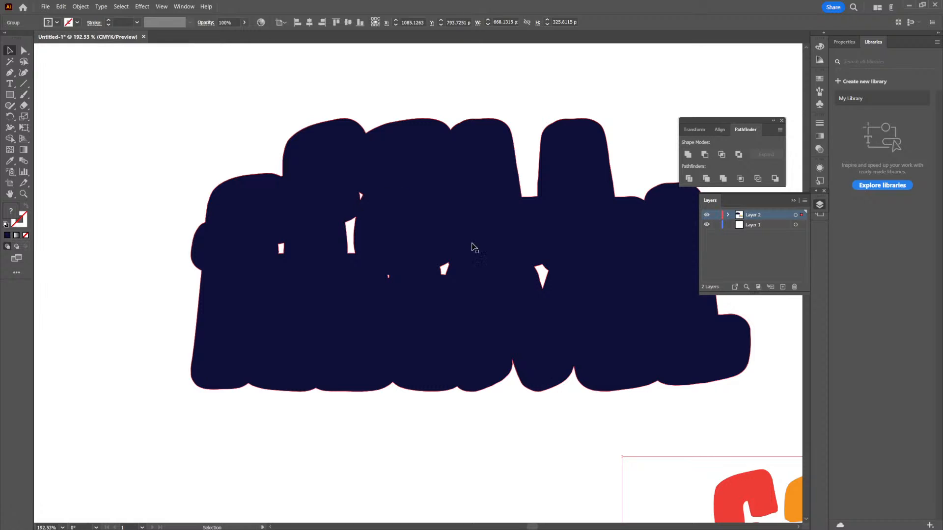
left_click(547, 277)
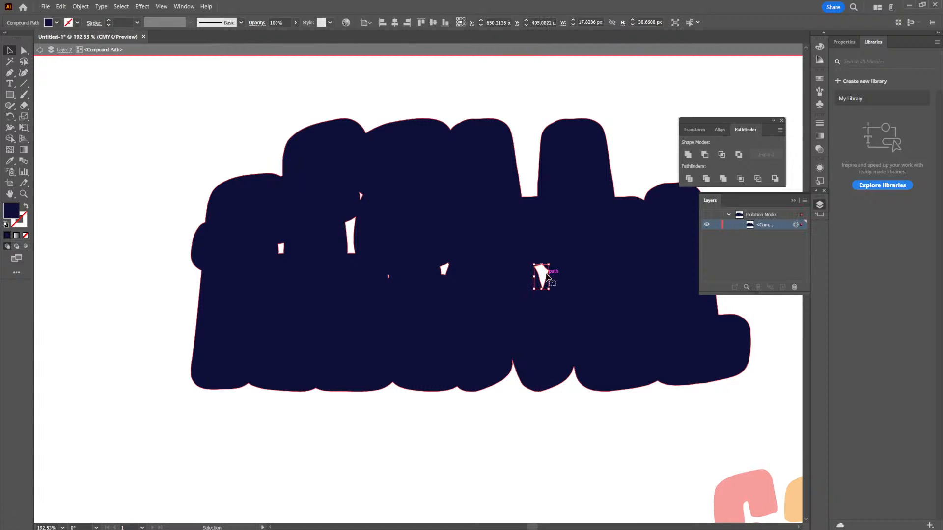
key("Delete")
left_click(444, 269)
key("Delete")
left_click(389, 276)
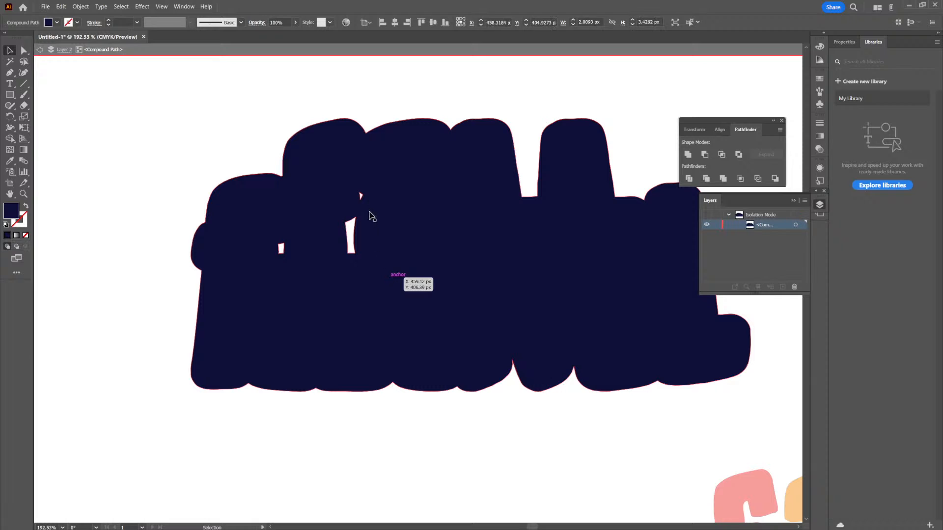
key("Delete")
left_click(352, 232)
key("Delete")
left_click(282, 248)
key("Delete")
left_click(343, 418)
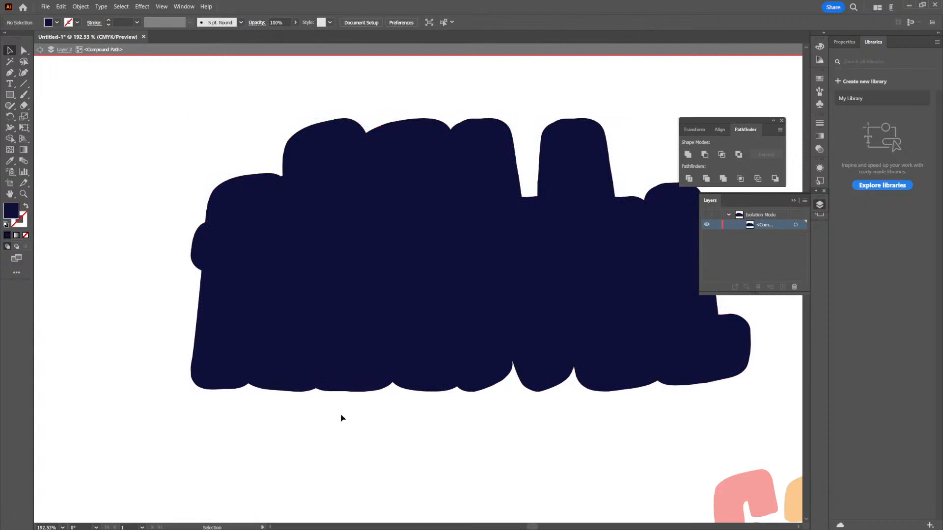
double_click(400, 422)
- Place the grouped coloured lettering over the navy backing shape so an even outline surrounds it
left_click_drag(469, 351, 433, 347)
left_click_drag(518, 341, 431, 261)
left_click_drag(591, 419, 286, 167)
left_click(426, 352)
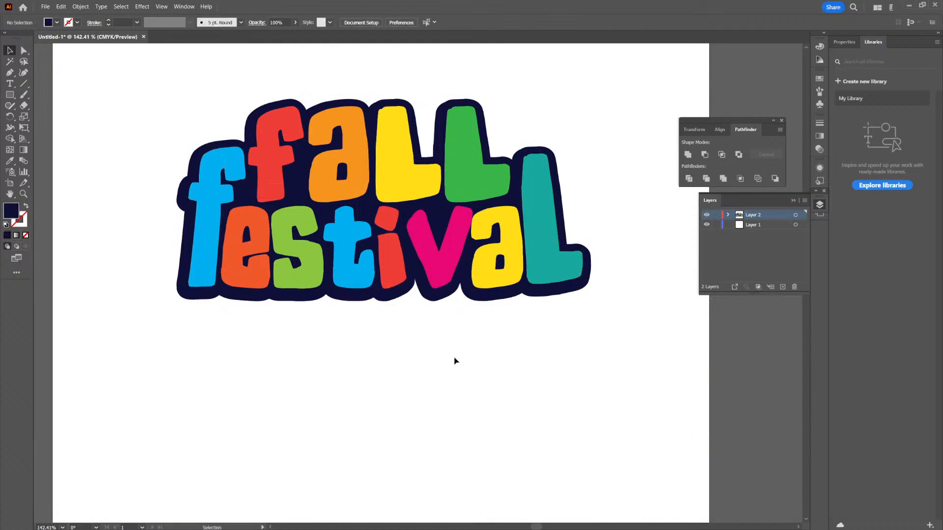
- Move the lettering together with its navy backing towards the middle of the artboard
scroll(427, 353, "down", 4)
left_click_drag(305, 200, 560, 345)
left_click_drag(529, 293, 551, 362)
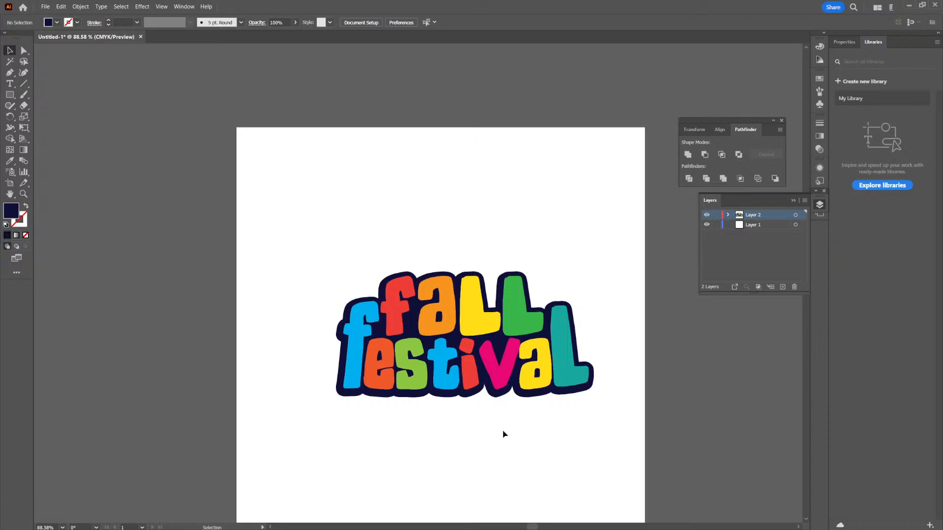
- Nudge the coloured lettering slightly left within its navy outline
left_click_drag(377, 375, 427, 414)
left_click(318, 286)
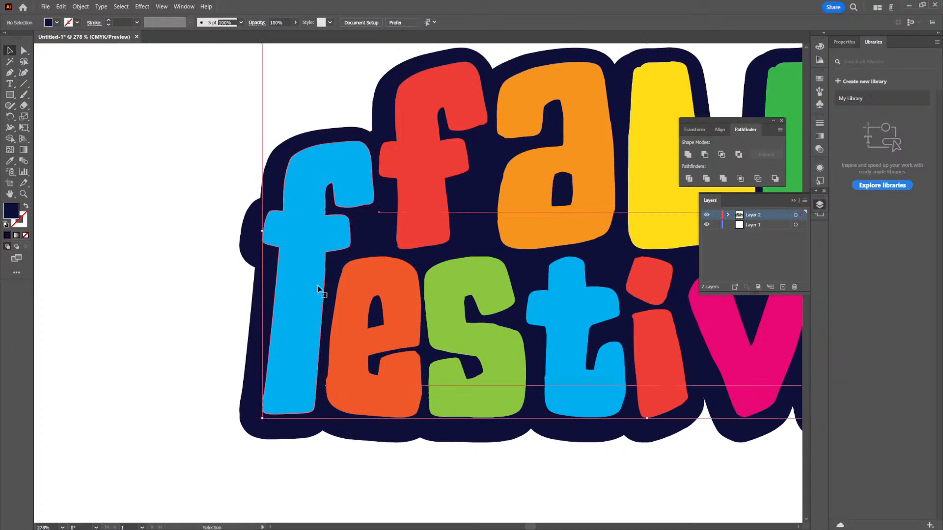
left_click_drag(306, 277, 303, 278)
scroll(542, 307, "down", 7)
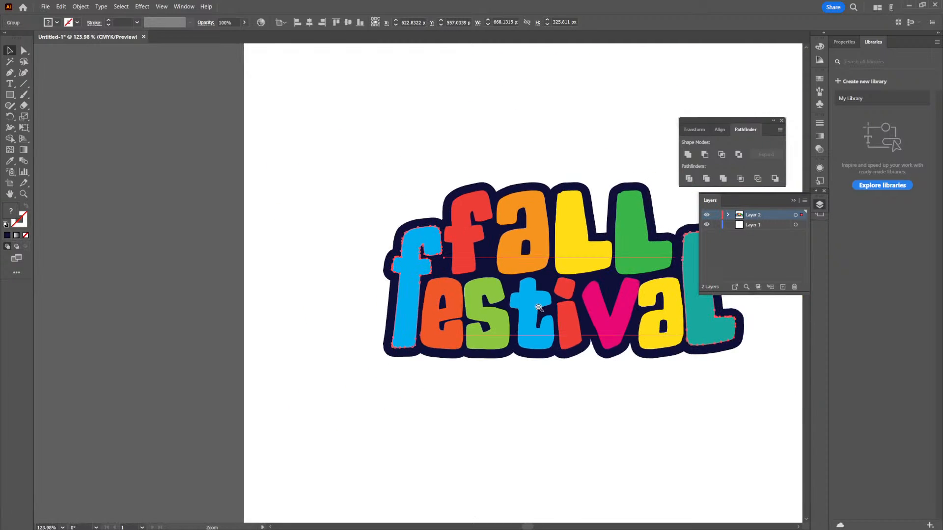
left_click_drag(574, 318, 490, 307)
scroll(504, 240, "up", 3)
left_click(599, 197)
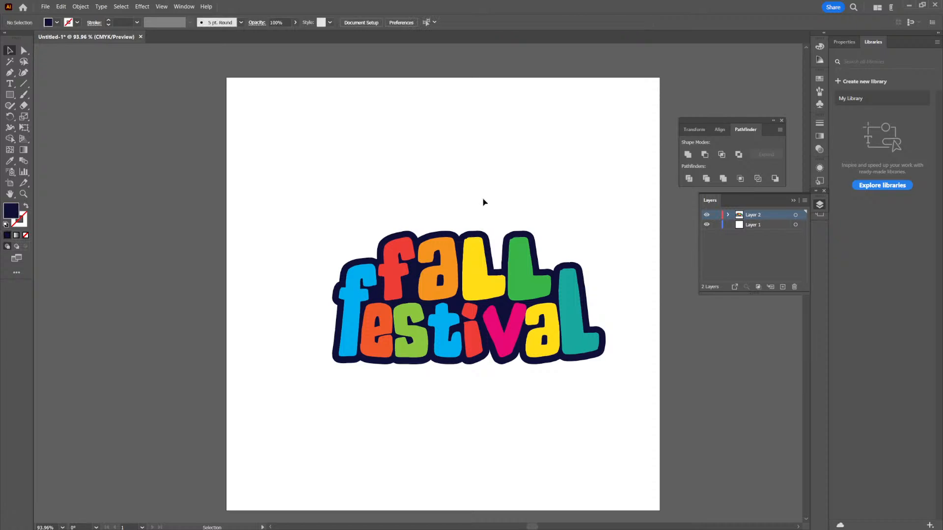
- Draw a navy circle about 125 px wide above "Fall" with a smaller circle about 78 px wide inside it
left_click_drag(10, 94, 51, 118)
mouse_move(469, 189)
left_mouse_down()
mouse_move(507, 224)
mouse_move(519, 223)
mouse_move(522, 212)
mouse_move(497, 212)
mouse_move(424, 174)
mouse_move(432, 157)
mouse_move(497, 207)
left_mouse_up()
left_click(12, 51)
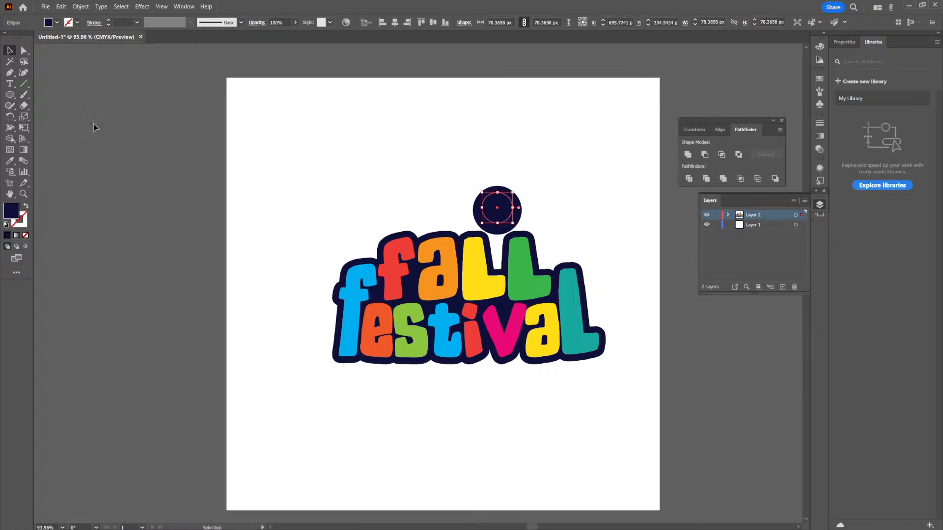
- Fill the inner circle with the title's orange and enlarge it to about 92 px
left_click(10, 160)
left_click(407, 241)
key("v")
left_click(342, 150)
left_click(504, 215)
key("ctrl+space")
left_click_drag(499, 176, 627, 274)
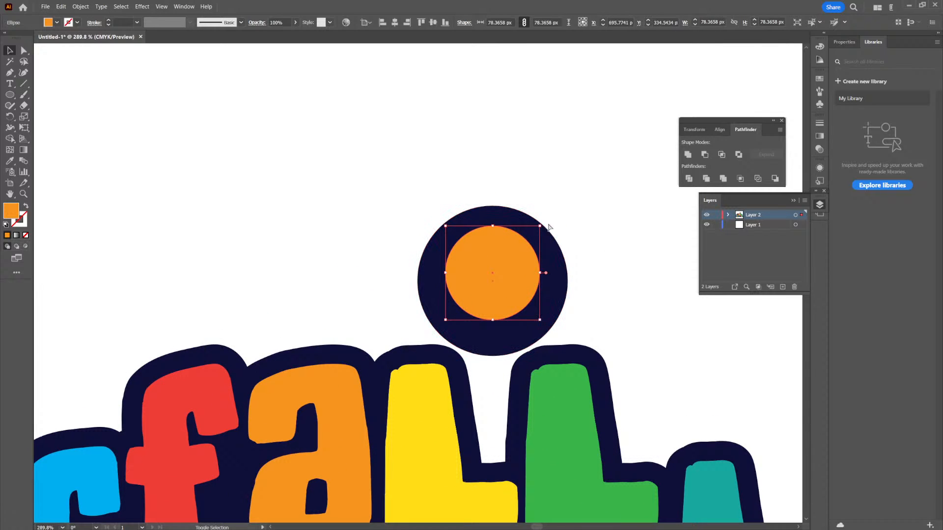
left_click_drag(540, 227, 550, 217)
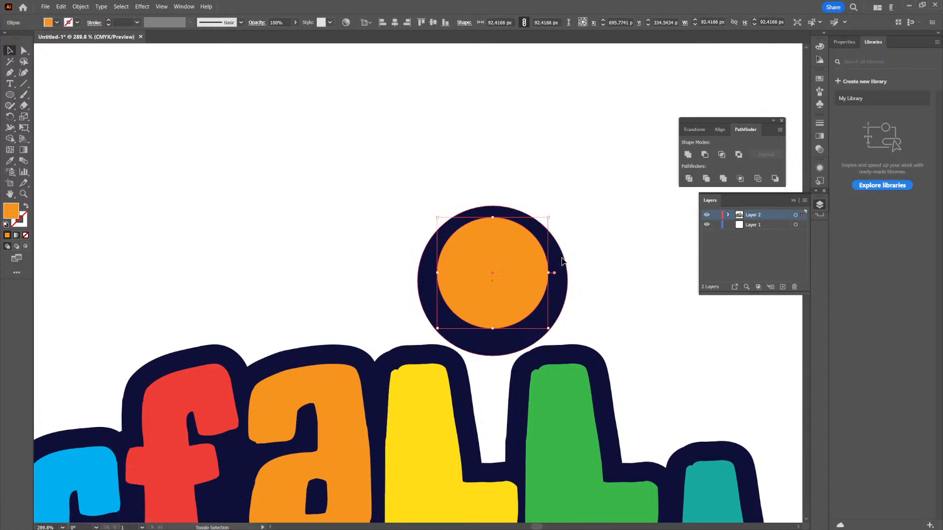
- Align the orange circle and the navy circle on their vertical centres
double_click(559, 257)
double_click(551, 204)
left_click(516, 238)
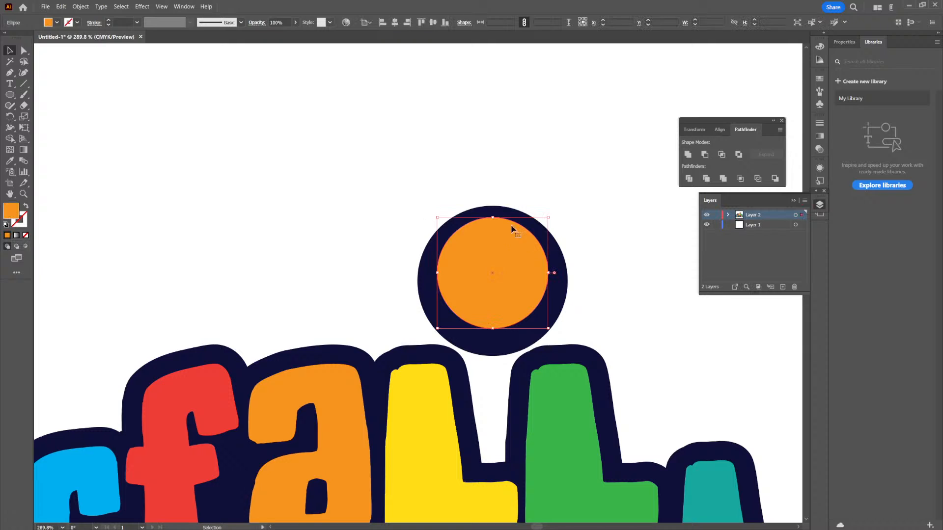
left_click(490, 207, "shift")
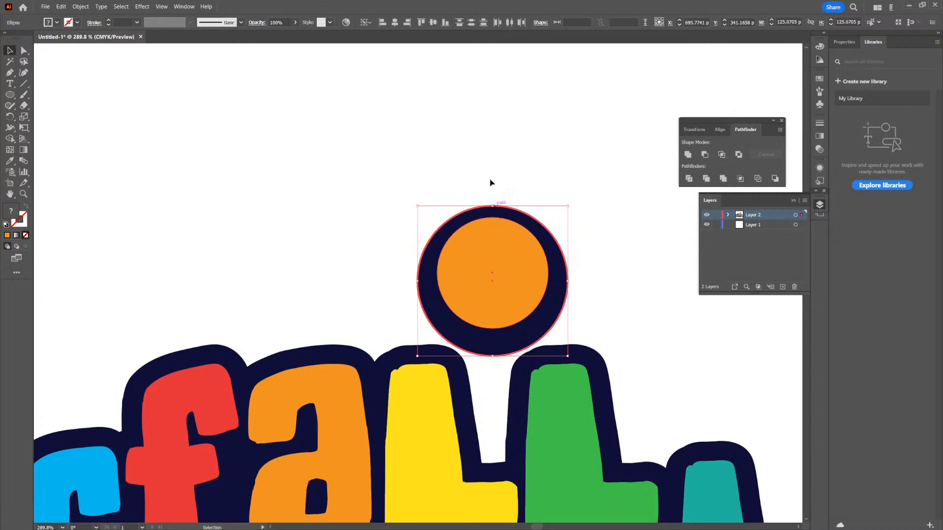
left_click(434, 22)
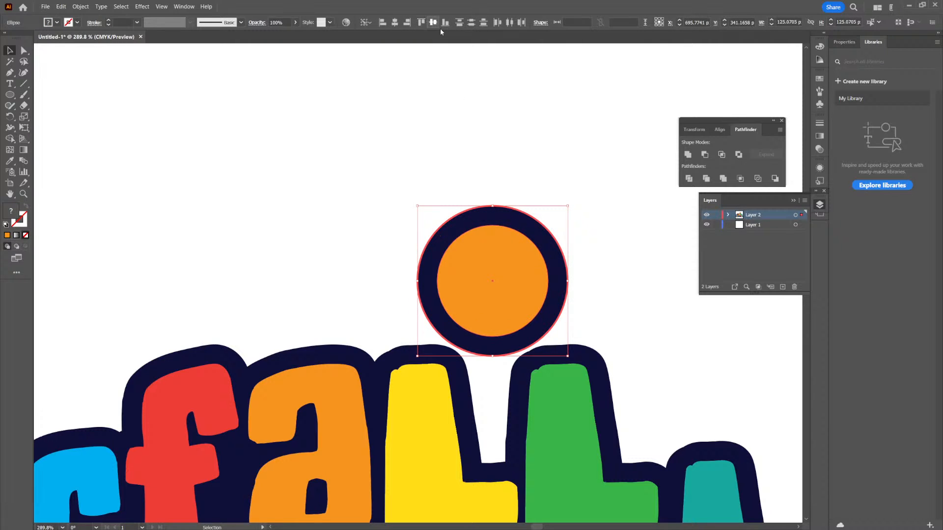
left_click(600, 190)
- Enlarge the orange circle from its centre to about 98 px
left_click(531, 248)
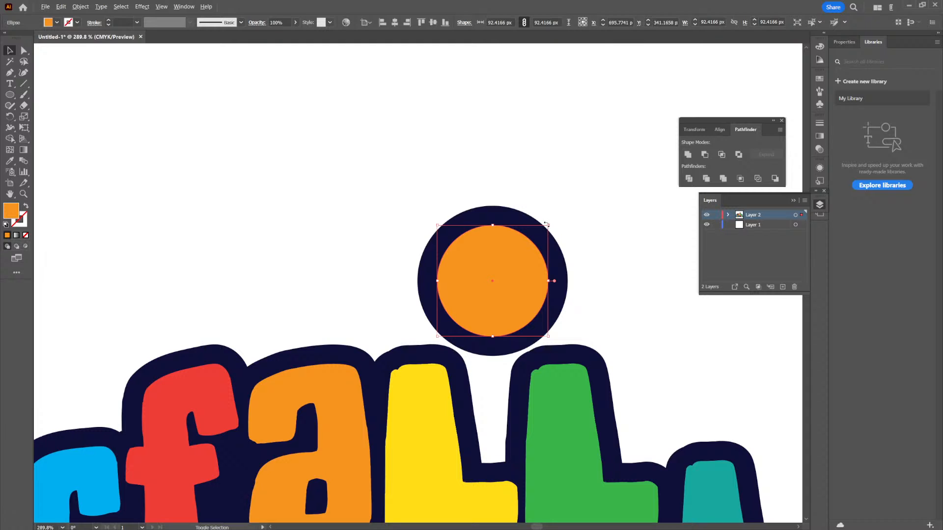
left_click_drag(549, 227, 553, 221)
left_click(607, 190)
- Shrink the orange circle to a small highlight in the upper-right part of the navy circle
left_click_drag(609, 190, 520, 255)
left_click_drag(594, 243, 612, 198)
left_click_drag(614, 158, 560, 258)
left_click(494, 310)
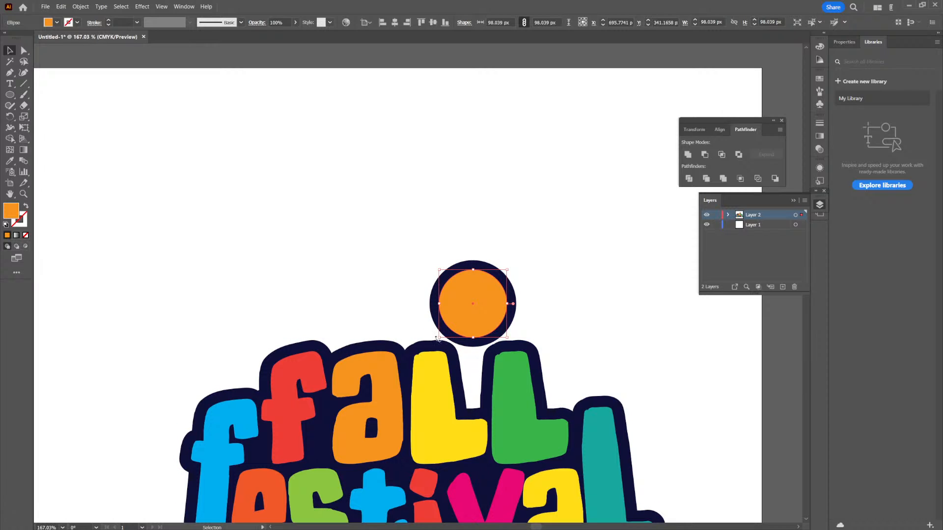
left_click_drag(439, 338, 467, 318)
left_click_drag(502, 291, 499, 290)
left_click_drag(539, 260, 500, 278)
key("ctrl+x")
left_click(495, 285)
key("ctrl+z")
key("ctrl+z")
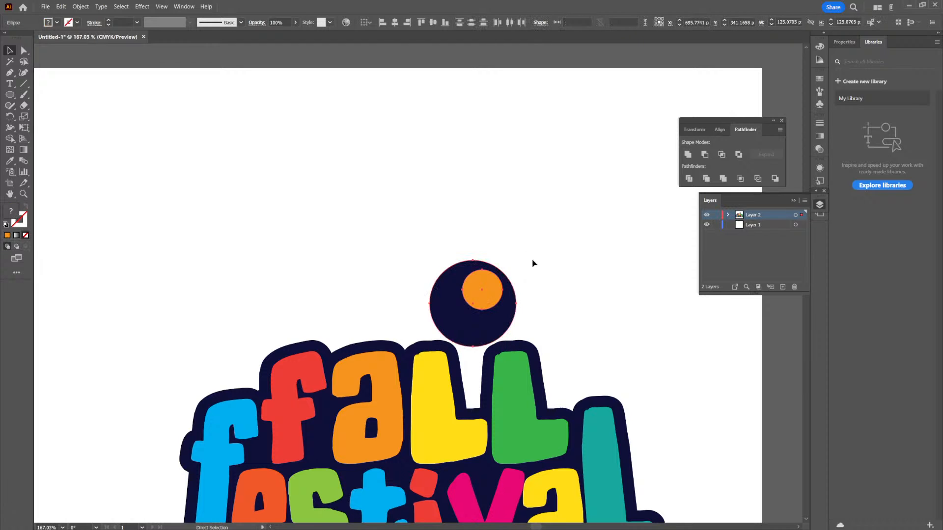
- Copy the two-circle dot to the left side of "Festival" and fill the copy's inner circle with orange-red
left_click_drag(517, 259, 287, 410)
scroll(581, 310, "down", 3)
left_click(276, 402)
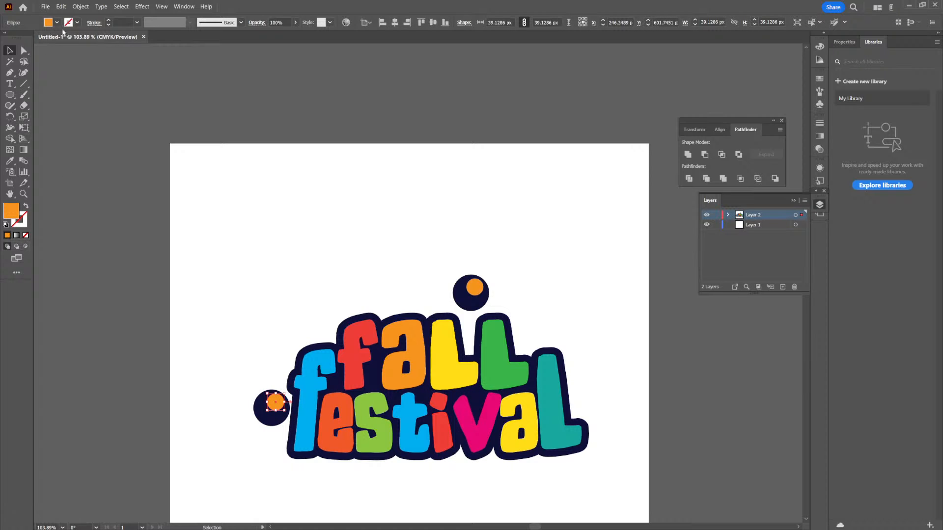
left_click(58, 22)
left_click(78, 38)
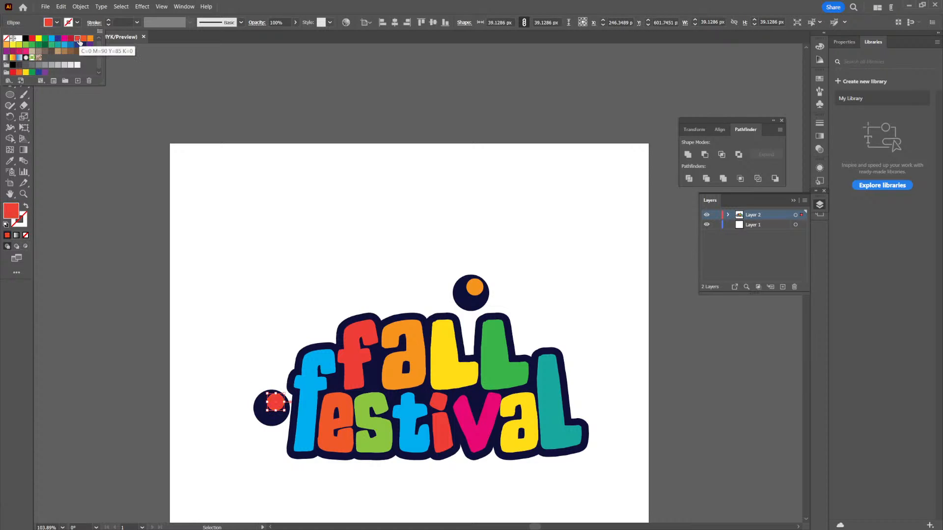
left_click(83, 39)
left_click(255, 269)
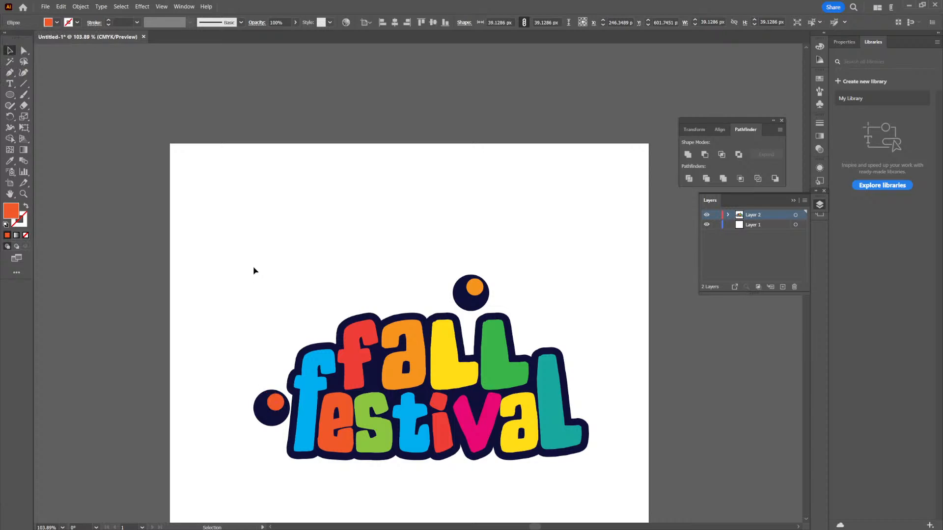
- Scale down the left and upper dots, bringing the upper one closer to the title above the yellow L
mouse_move(273, 428)
left_mouse_down()
mouse_move(253, 430)
mouse_move(263, 417)
left_mouse_up()
left_click(284, 425)
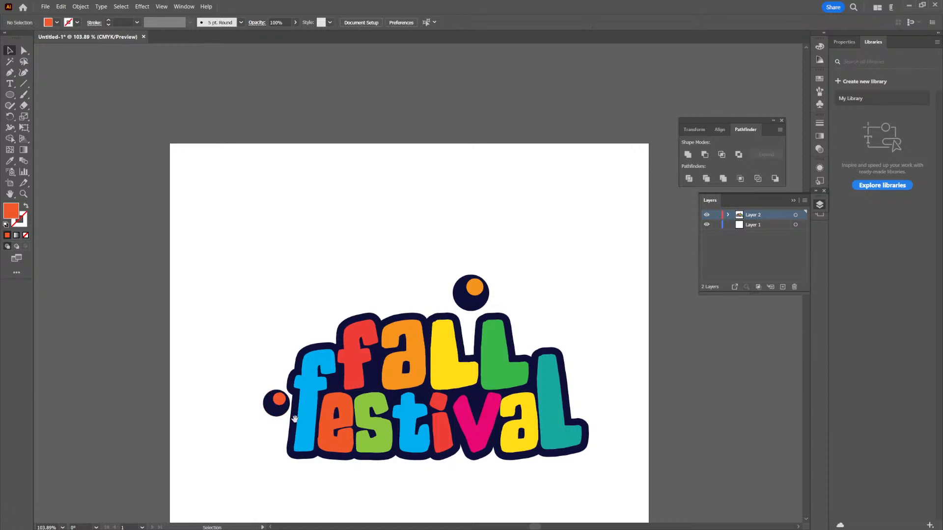
left_click_drag(338, 382, 325, 395)
left_click_drag(415, 268, 453, 290)
left_click(475, 317)
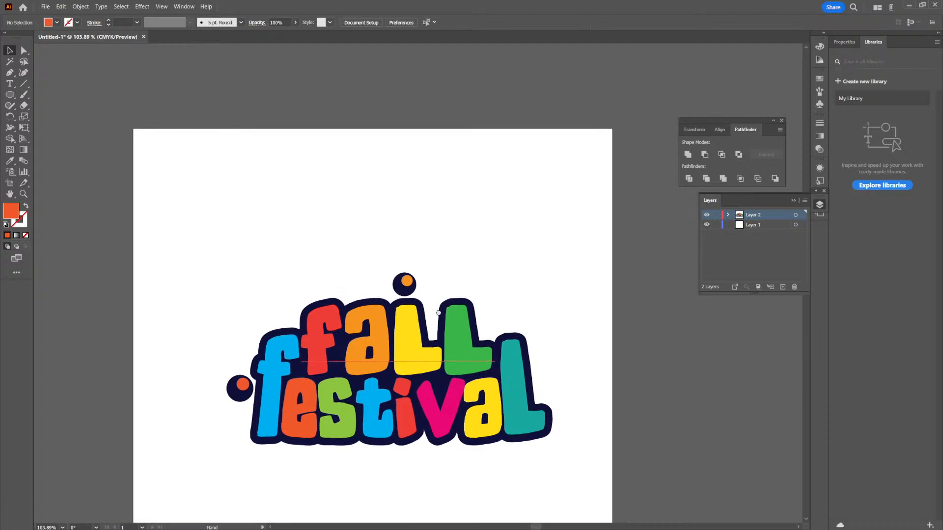
- Place a rotated copy of the left dot at the end of "Festival" and turn the left dot's highlight to its upper left
left_click_drag(238, 411, 572, 415)
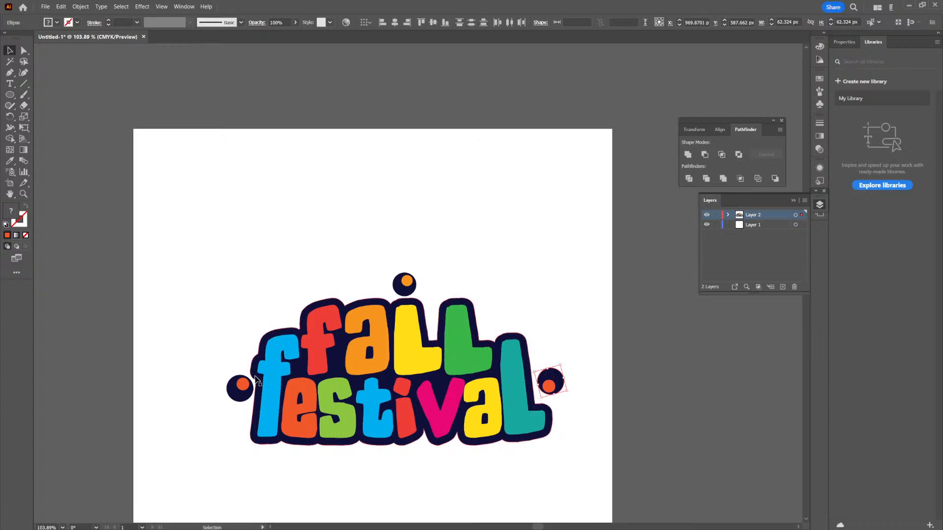
mouse_move(230, 403)
left_mouse_down()
mouse_move(242, 407)
mouse_move(251, 389)
mouse_move(233, 390)
mouse_move(240, 395)
left_mouse_up()
- Adjust the position of the right dot's inner circle and fill it with light blue
left_click_drag(550, 384, 551, 384)
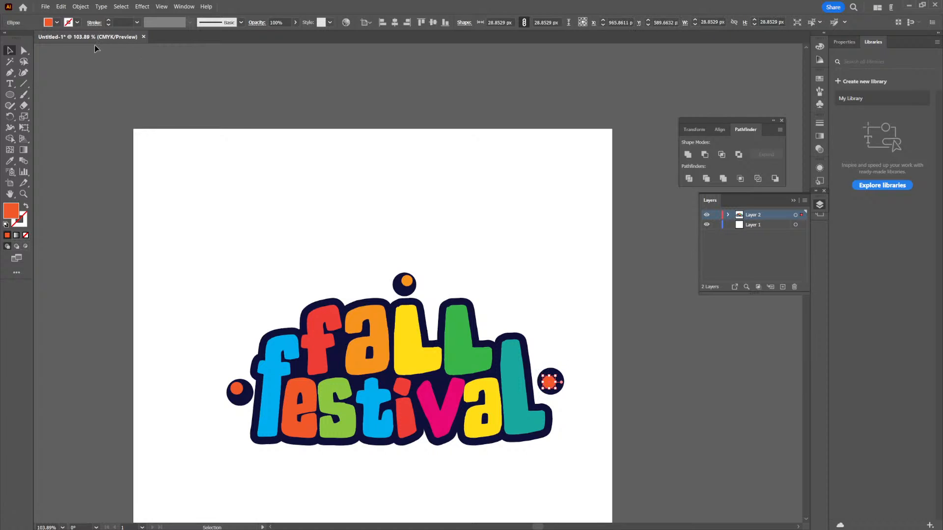
left_click(57, 23)
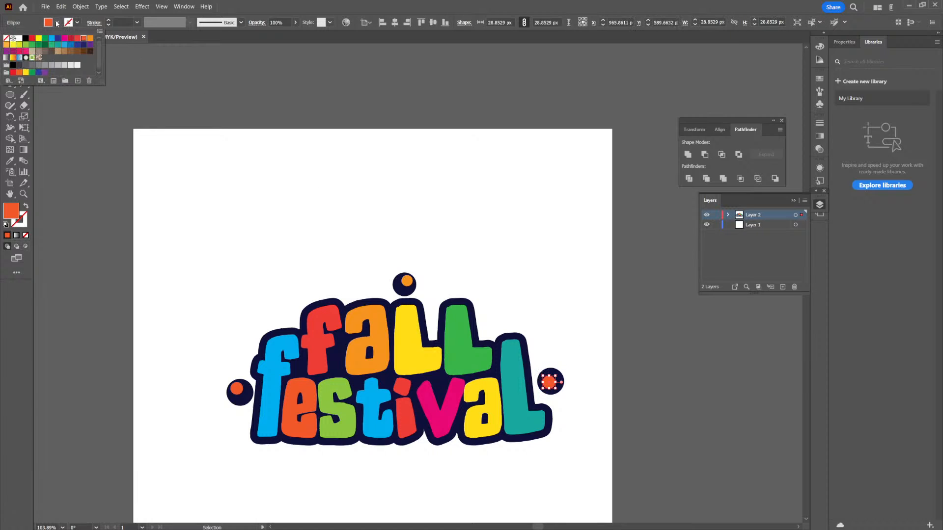
left_click(69, 44)
- Move the complete title with its three dots slightly left to centre it on the artboard
key("ctrl+a")
scroll(564, 344, "down", 3)
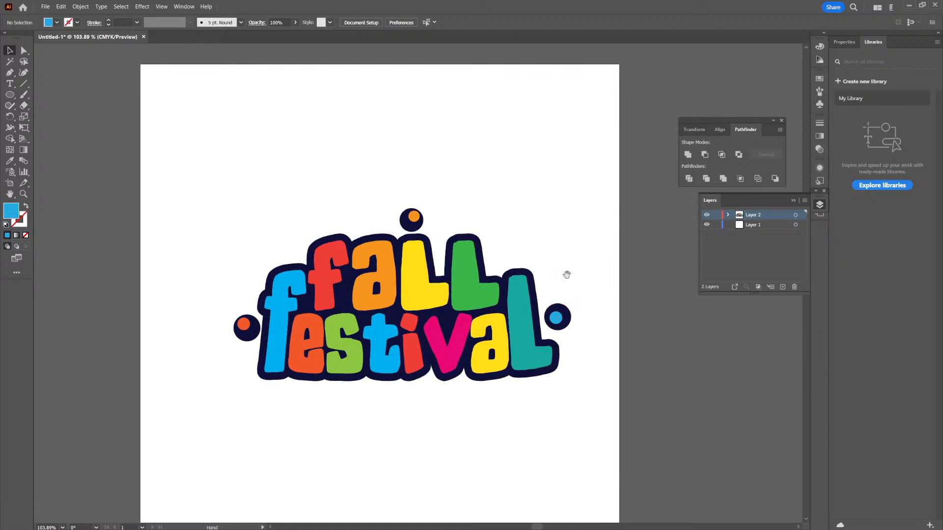
left_click_drag(475, 329, 448, 330)
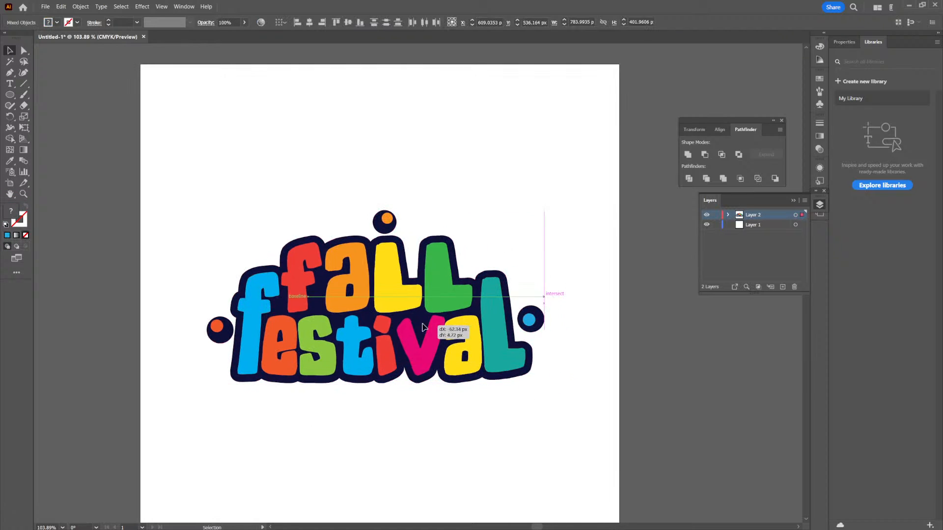
left_click(481, 221)
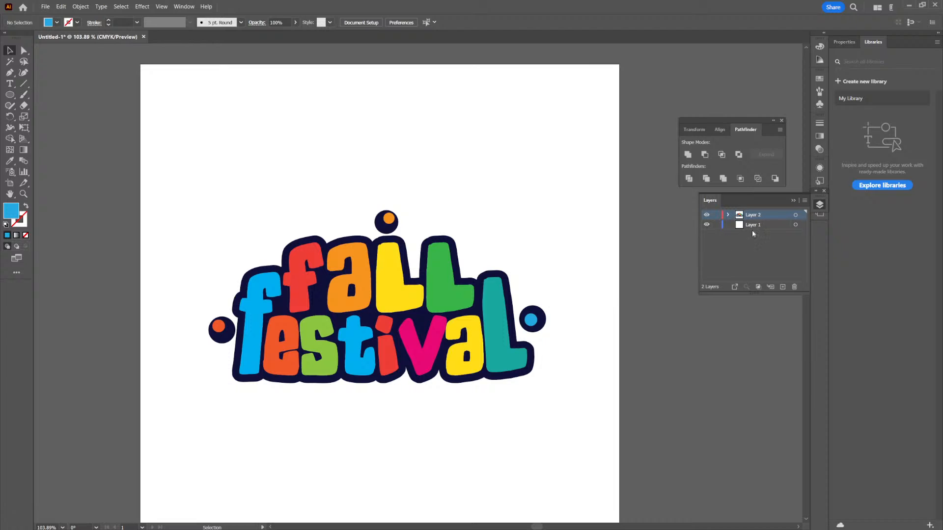
- Create a new layer above the title's layer
left_click(789, 278)
left_click(782, 287)
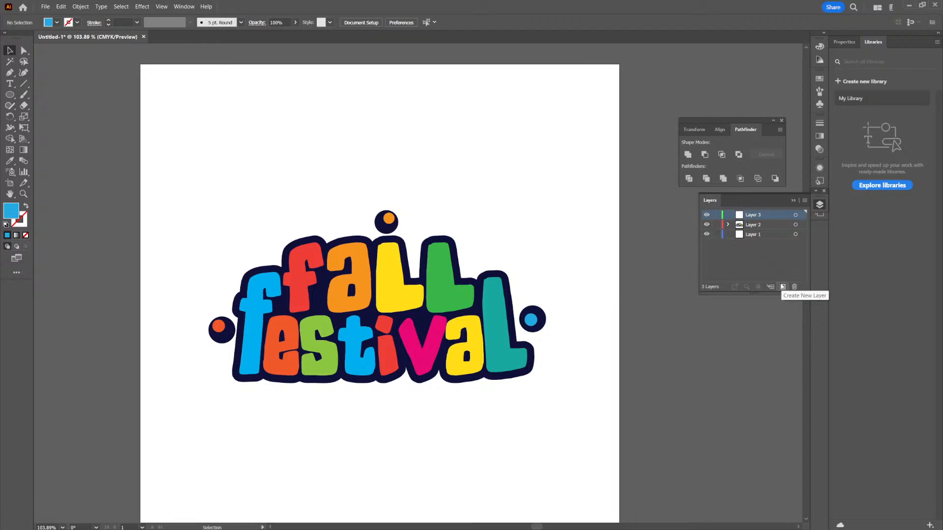
- Choose the Paintbrush tool for drawing on the new layer above the title
key("ctrl+space")
left_click_drag(244, 269, 286, 296)
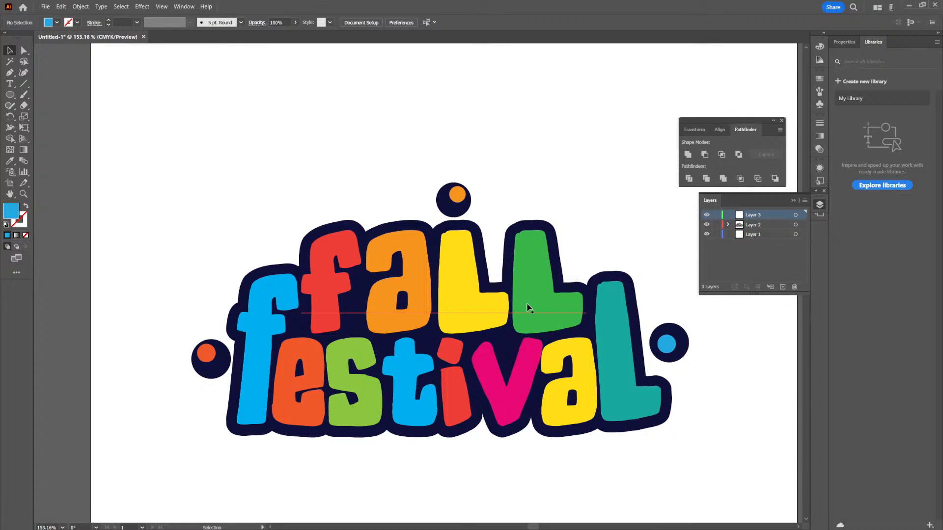
left_click(23, 94)
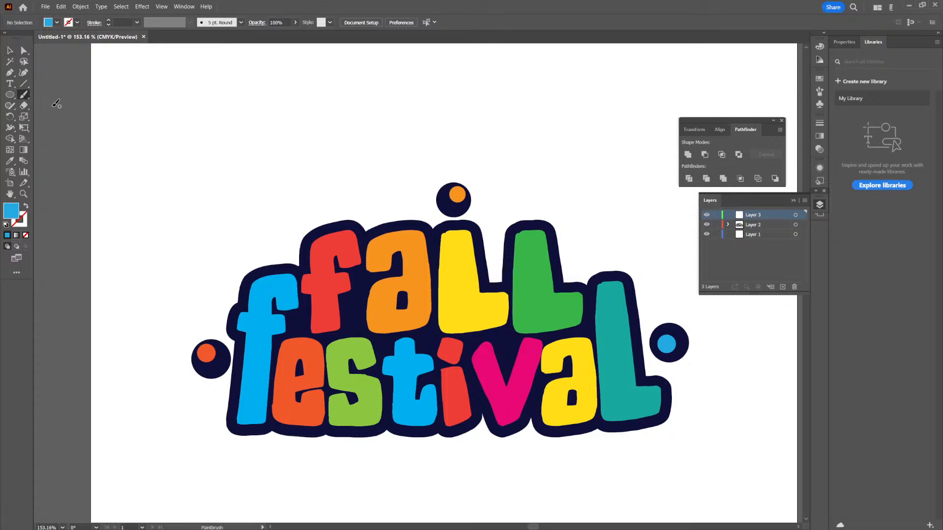
left_click(25, 96)
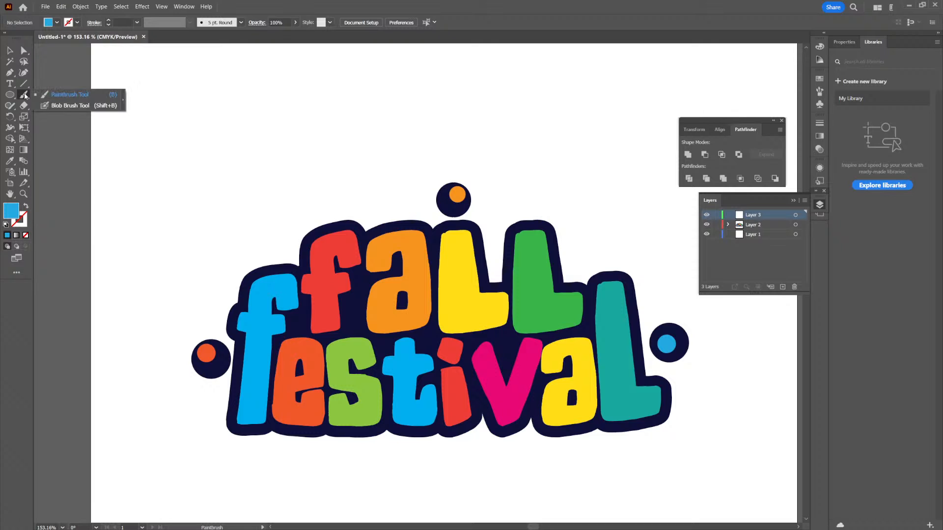
left_click(26, 93)
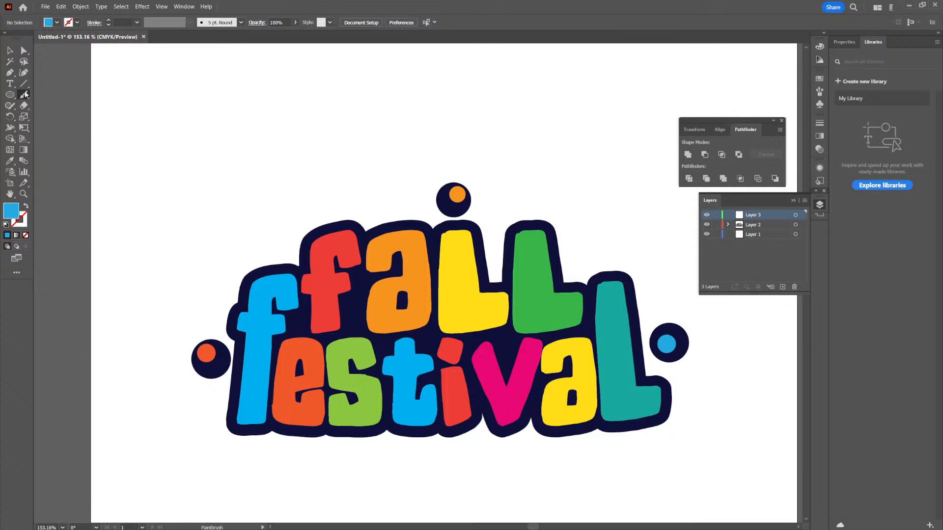
mouse_move(355, 158)
left_mouse_down()
mouse_move(378, 165)
mouse_move(510, 141)
left_mouse_up()
key("ctrl+z")
mouse_move(140, 126)
left_mouse_down()
mouse_move(137, 148)
mouse_move(196, 118)
mouse_move(123, 122)
mouse_move(193, 147)
mouse_move(131, 109)
left_mouse_up()
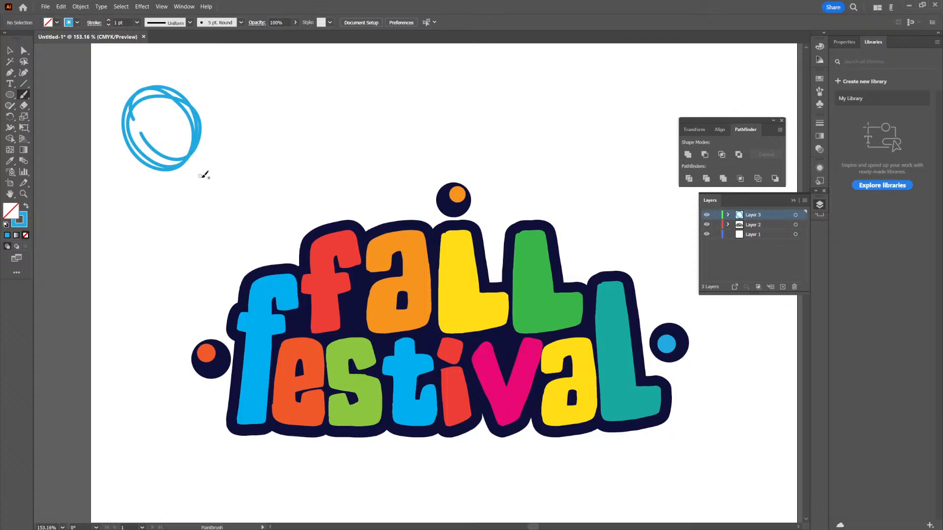
mouse_move(196, 164)
left_mouse_down()
mouse_move(257, 236)
mouse_move(237, 229)
mouse_move(263, 240)
left_mouse_up()
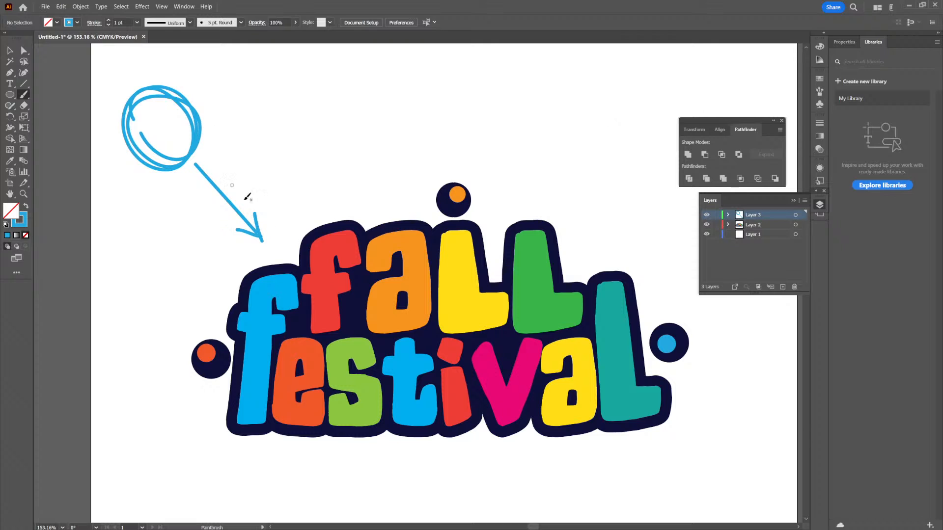
key("ctrl+z")
key("ctrl+z")
key("ctrl+z")
key("ctrl+z")
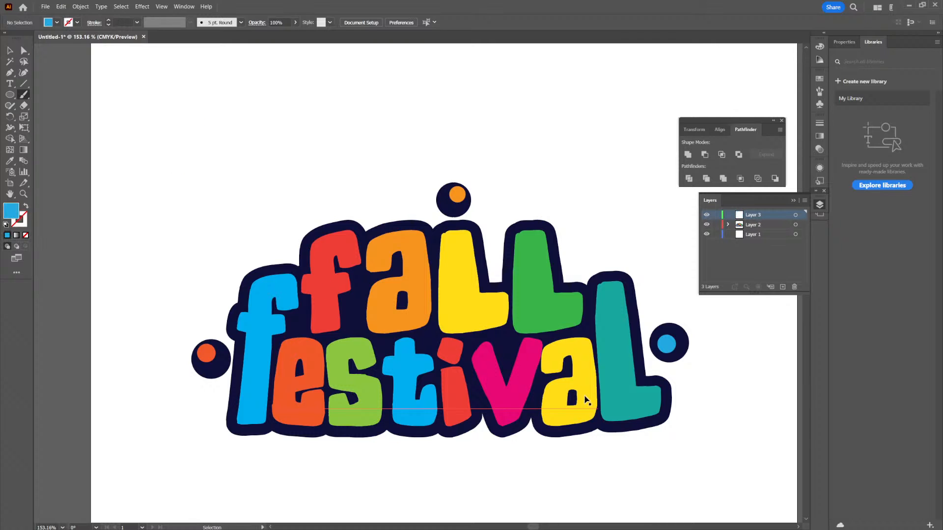
- Set the paint colour to white and lock Layer 2 and Layer 1
left_click(58, 23)
left_click(18, 39)
left_click(716, 227)
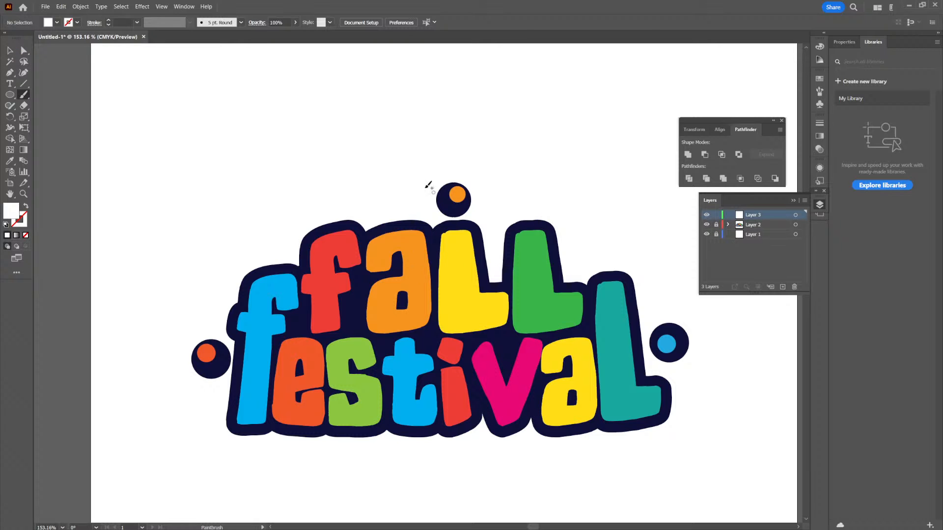
left_click_drag(404, 247, 412, 250)
key("ctrl+z")
- Paint a curved white highlight with a dot on the blue "f" of "Festival" and a short dash on its crossbar
left_click_drag(295, 267, 344, 299)
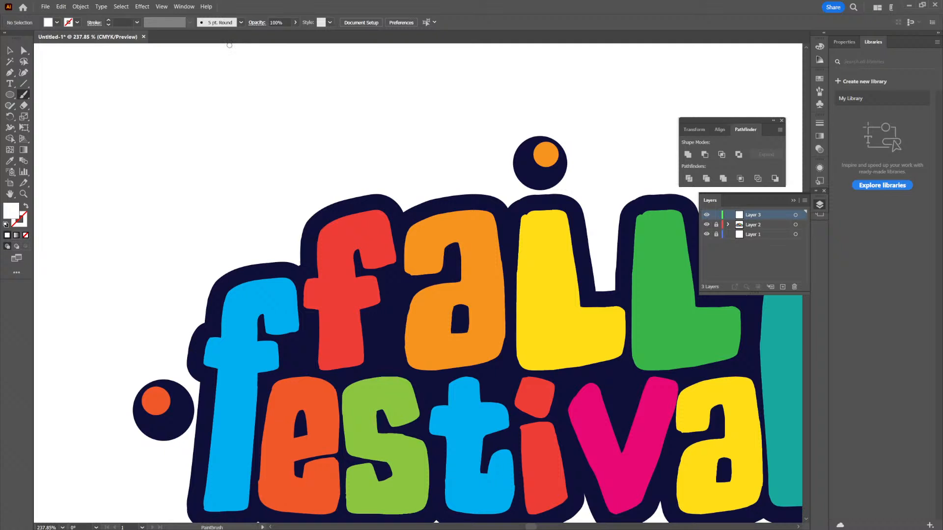
left_click_drag(301, 324, 445, 296)
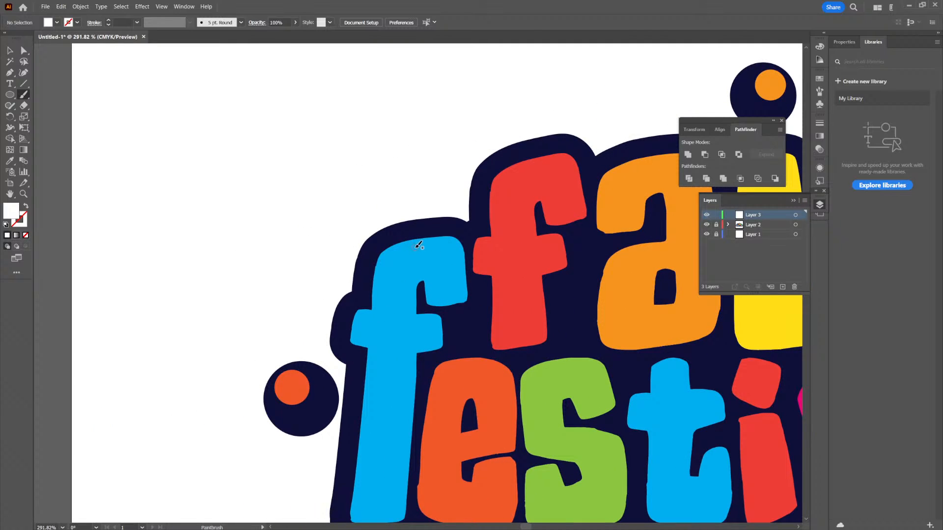
left_click_drag(407, 247, 383, 281)
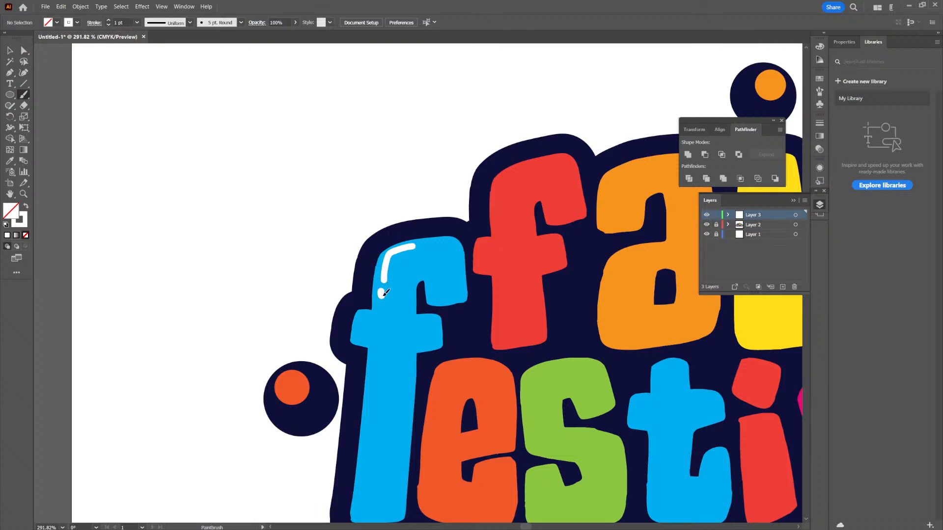
left_click_drag(560, 339, 503, 364)
left_click_drag(471, 267, 526, 254)
mouse_move(472, 315)
left_mouse_down()
mouse_move(462, 314)
mouse_move(493, 307)
left_mouse_up()
mouse_move(430, 278)
left_mouse_down()
mouse_move(446, 308)
mouse_move(442, 279)
left_mouse_up()
key("ctrl+z")
- Paint a curved white highlight with a dot on the red "f" of "Fall" and a short dash on its crossbar
left_click_drag(656, 319, 634, 327)
left_click_drag(634, 326, 524, 364)
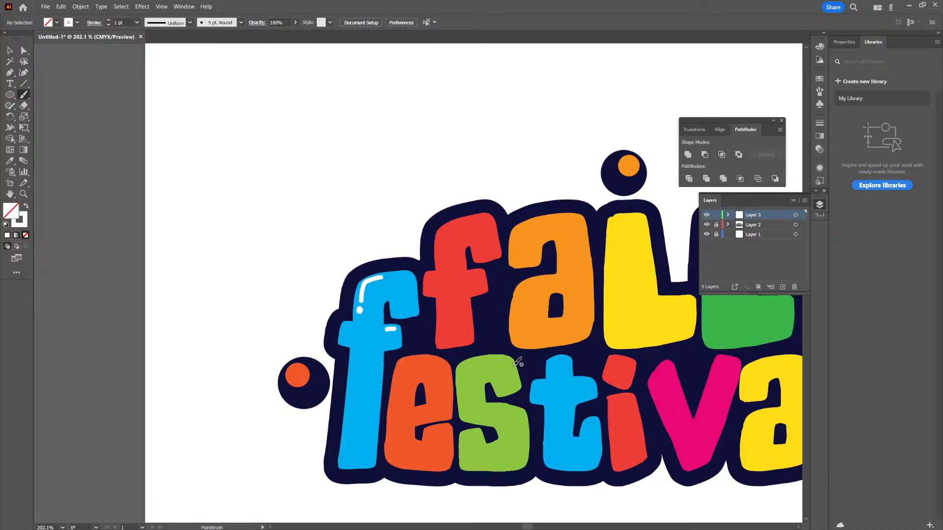
scroll(465, 226, "up", 2)
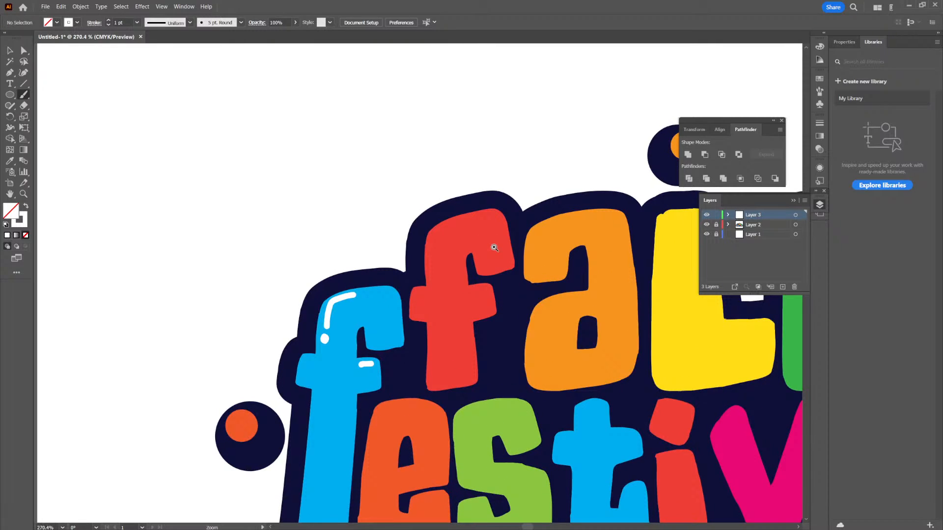
left_click_drag(449, 227, 433, 263)
left_click_drag(472, 293, 485, 291)
- Paint white highlights on the orange "a" of "Fall": an arc with a dot at the upper left and an arc on the bowl
left_click_drag(602, 285, 575, 313)
left_click_drag(578, 259, 600, 243)
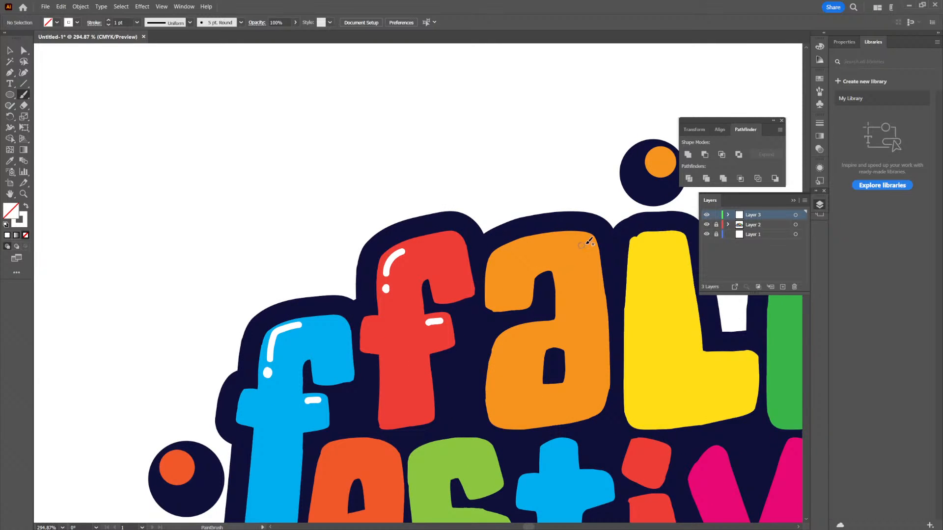
left_click_drag(513, 250, 498, 269)
left_click(494, 282)
left_click_drag(534, 331, 512, 344)
- Paint a short horizontal white highlight across the top of the yellow and the green "L" of "Fall"
scroll(609, 318, "down", 3)
left_click_drag(625, 319, 514, 352)
scroll(552, 332, "up", 2)
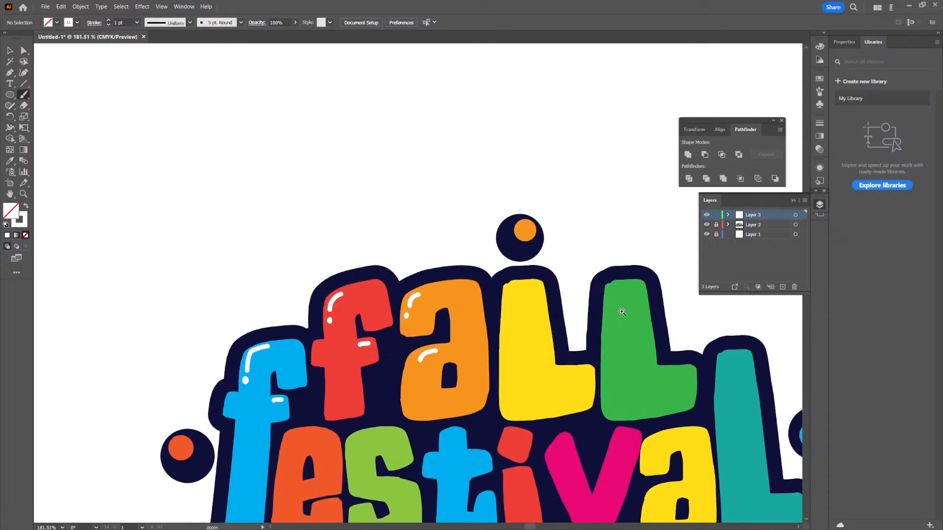
left_click_drag(500, 284, 526, 281)
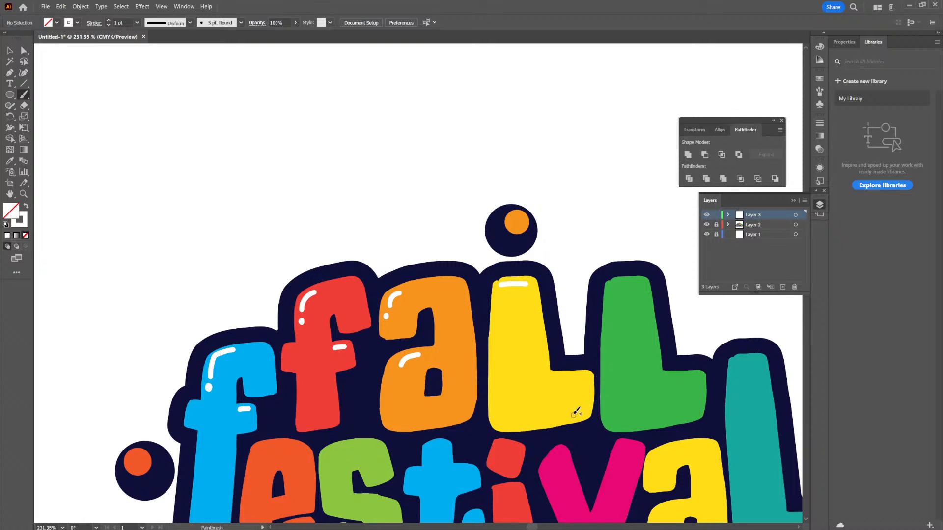
left_click_drag(656, 351, 568, 306)
left_click_drag(528, 240, 546, 239)
key("ctrl+z")
left_click_drag(532, 238, 560, 237)
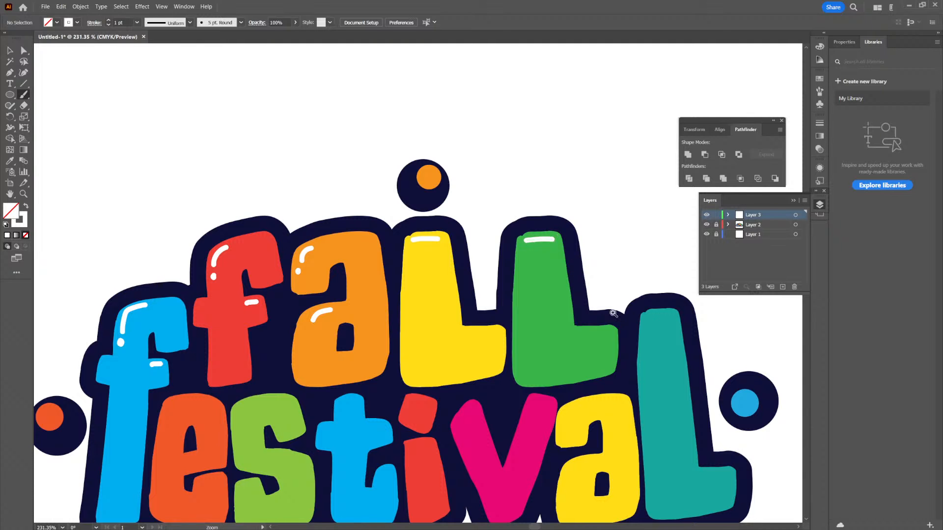
- Paint a curved white highlight with a dot below it at the upper left of the orange "e" in "Festival"
scroll(596, 305, "down", 3)
left_click_drag(578, 309, 577, 305)
scroll(583, 267, "up", 2)
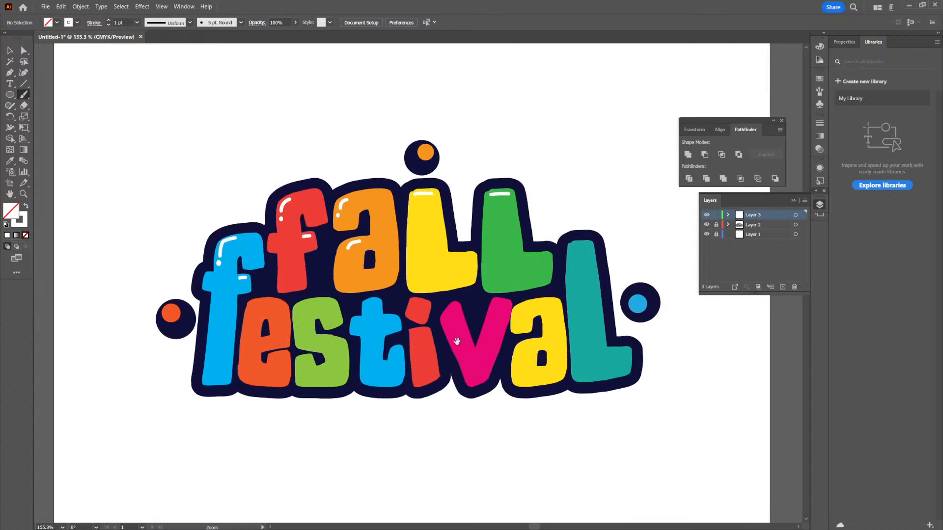
left_click_drag(447, 361, 579, 346)
scroll(476, 338, "up", 1)
scroll(474, 334, "down", 1)
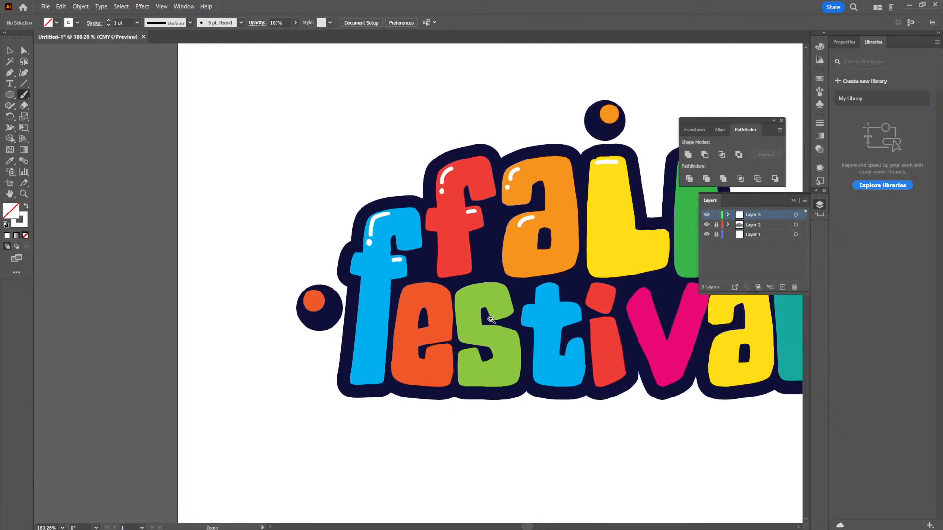
scroll(470, 327, "up", 4)
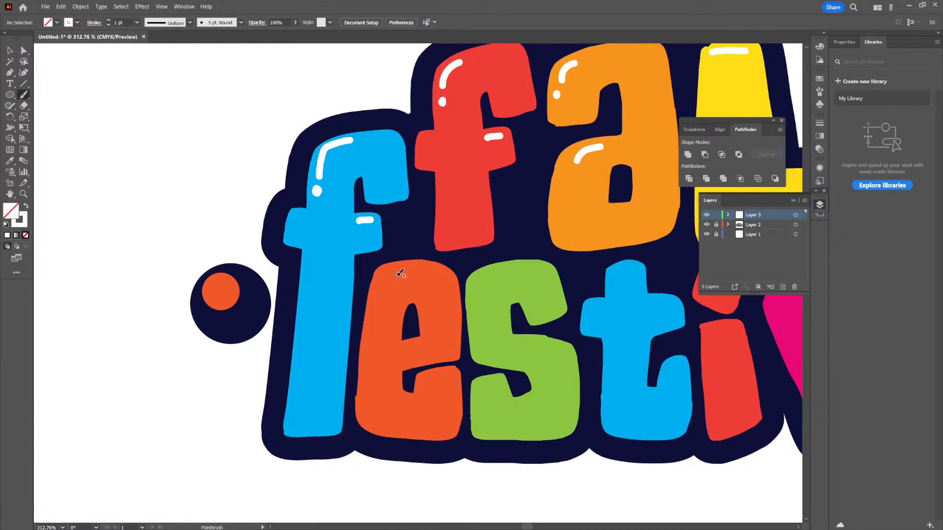
left_click_drag(402, 268, 376, 296)
left_click(374, 309)
- Extend the top highlights of both "L"s in "Fall" down their left edges and add a dot below
scroll(638, 319, "down", 3)
scroll(539, 248, "up", 4)
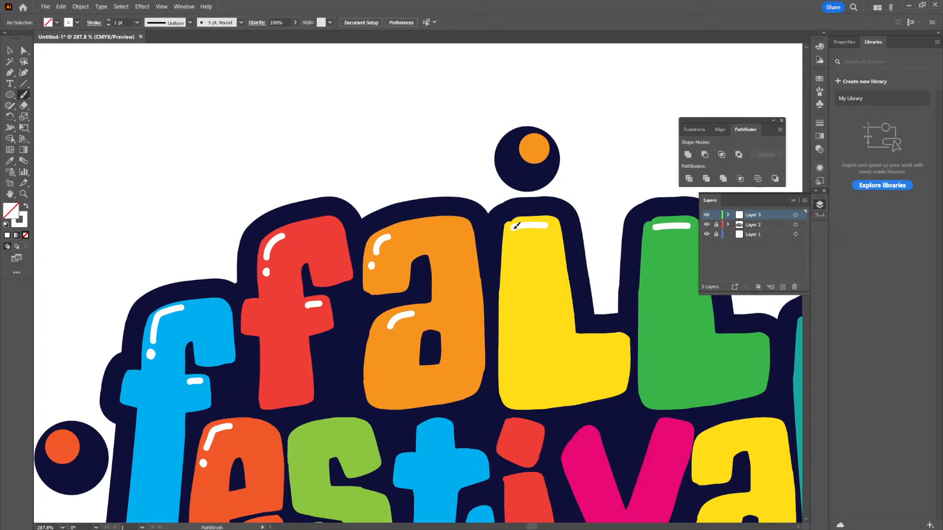
left_click_drag(514, 226, 511, 251)
left_click(508, 256)
left_click_drag(588, 296, 498, 323)
left_click_drag(566, 254, 562, 271)
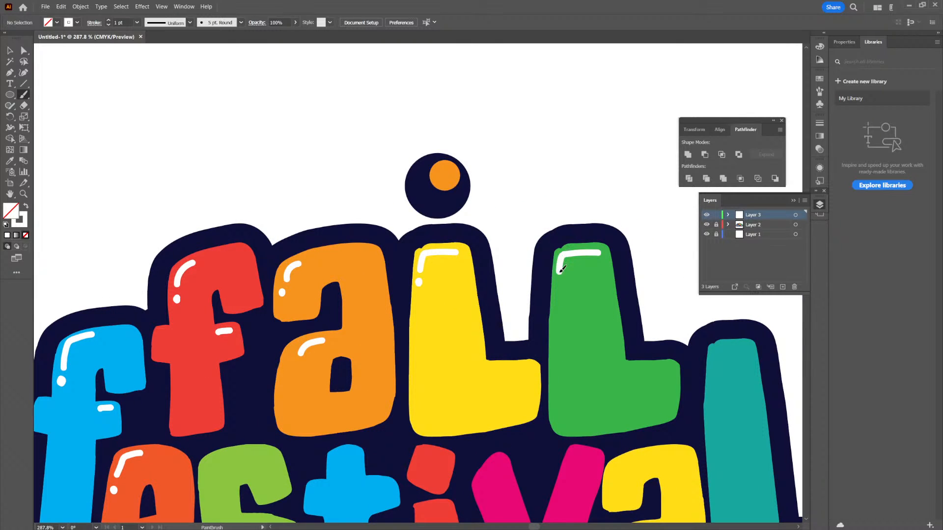
- Paint white highlights on the green "s": an arc with a dot at the upper left, a curve on the lower bend and a dash on the tail
left_click_drag(629, 311, 555, 418)
left_click_drag(562, 449, 578, 292)
mouse_move(418, 270)
left_mouse_down()
mouse_move(473, 273)
mouse_move(465, 354)
left_mouse_up()
mouse_move(455, 294)
left_mouse_down()
mouse_move(480, 303)
mouse_move(424, 305)
left_mouse_up()
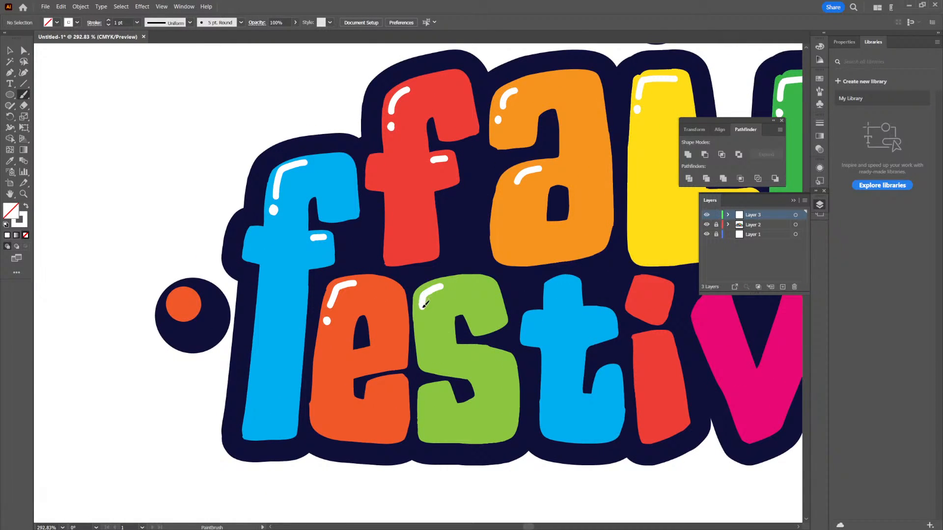
left_click_drag(462, 351, 503, 360)
left_click_drag(639, 379, 556, 393)
left_click_drag(463, 382, 541, 420)
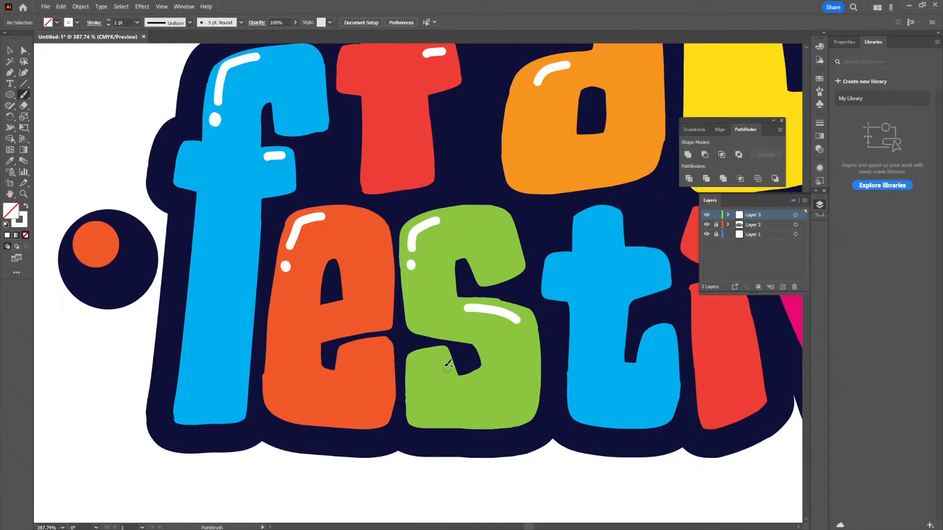
left_click_drag(416, 360, 444, 357)
- Paint white highlights on the blue "t" of "Festival": a top arc with a dot, a crossbar stroke and a curve on the hook
mouse_move(610, 315)
left_mouse_down()
mouse_move(601, 364)
mouse_move(551, 379)
mouse_move(556, 350)
mouse_move(533, 369)
mouse_move(506, 366)
mouse_move(527, 366)
left_mouse_up()
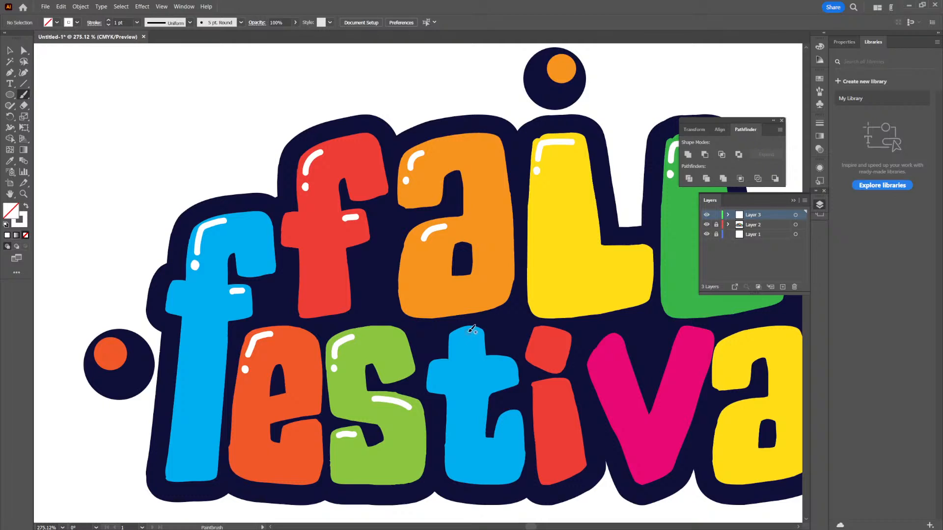
left_click_drag(458, 336, 454, 341)
left_click_drag(605, 325, 565, 365)
left_click_drag(636, 358, 611, 374)
left_click_drag(647, 383, 554, 359)
left_click_drag(476, 384, 543, 405)
mouse_move(447, 367)
left_mouse_down()
mouse_move(431, 368)
mouse_move(457, 342)
mouse_move(467, 348)
left_mouse_up()
key("ctrl+z")
key("ctrl+z")
key("ctrl+z")
- Paint a white arc and dot on the red "i"'s upper part and a short highlight on top of its stem
scroll(535, 333, "down", 3)
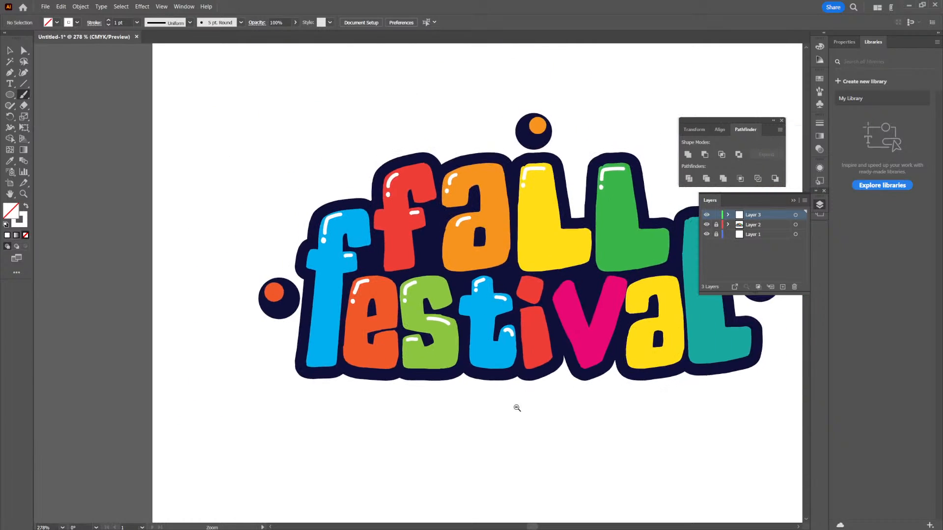
scroll(548, 329, "up", 2)
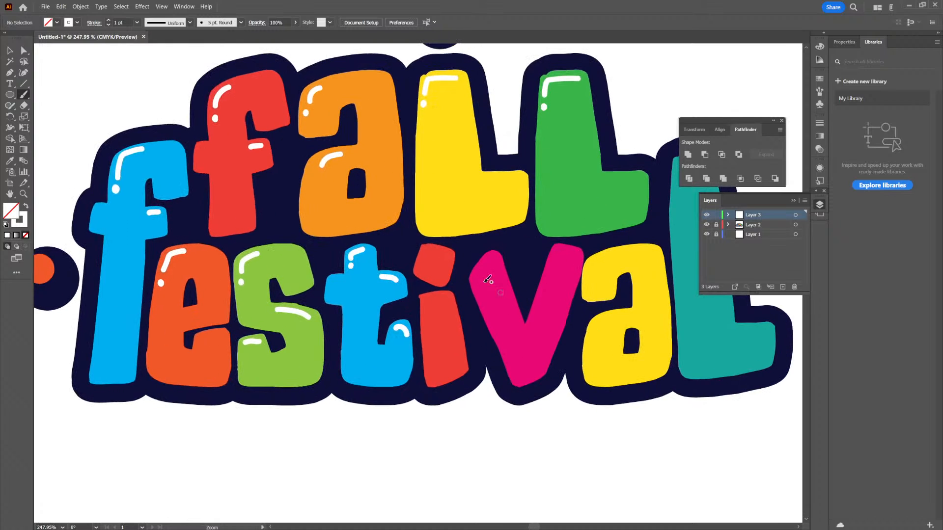
left_click_drag(424, 259, 444, 252)
key("ctrl+z")
key("ctrl+z")
scroll(528, 324, "down", 2)
scroll(541, 343, "up", 2)
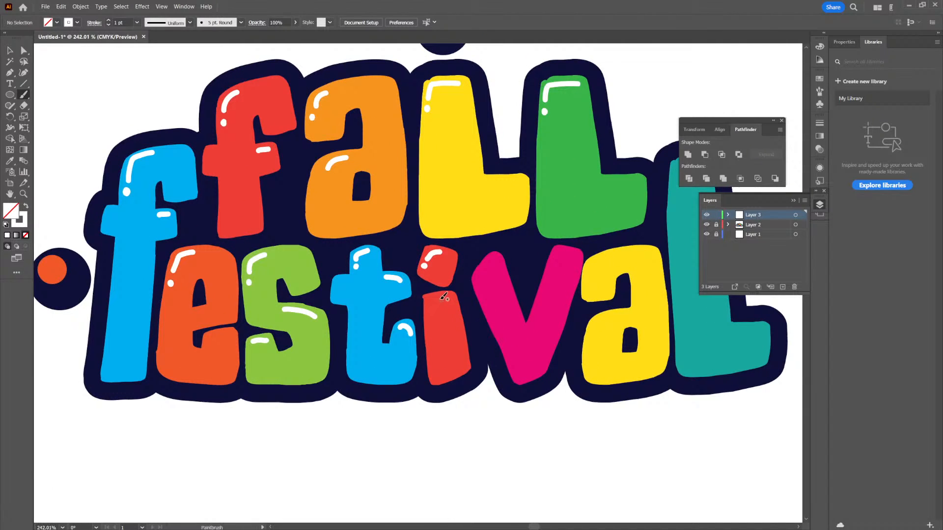
scroll(514, 397, "down", 2)
scroll(516, 344, "up", 2)
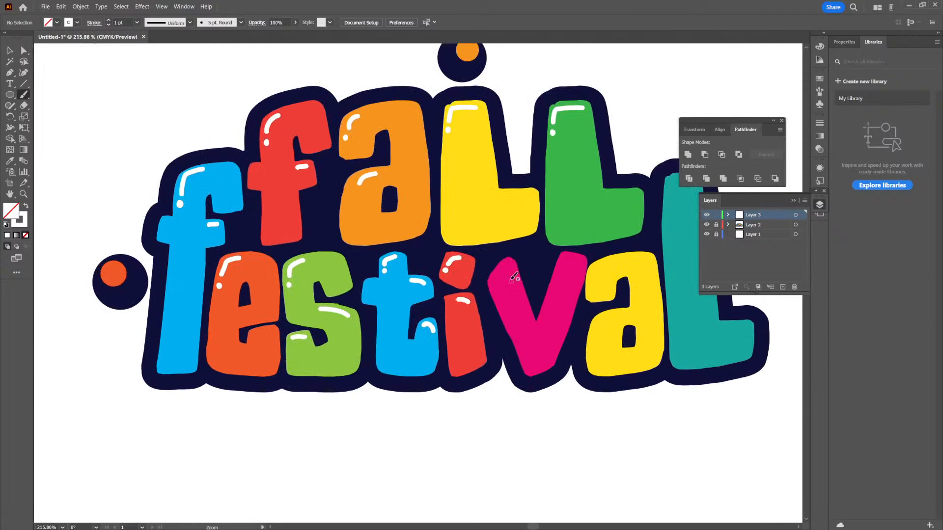
- Paint white highlights on the pink "v": a short arc with a dot on the left arm and a long stroke along the right arm
left_click_drag(494, 284, 507, 265)
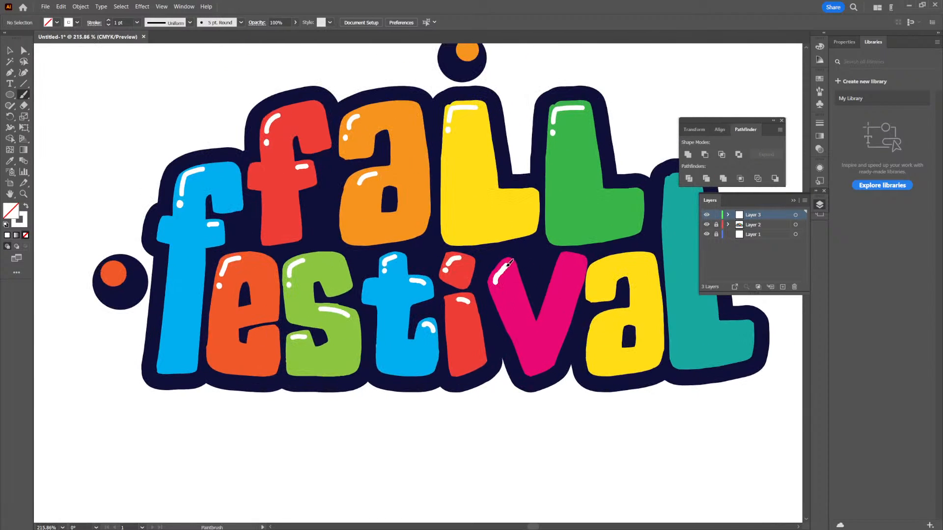
key("ctrl+z")
left_click(494, 291)
key("ctrl+z")
left_click(497, 291)
left_click_drag(564, 263, 547, 316)
- Paint white highlights on the yellow "a" of "Festival": an arc with a dot at the upper left and an arc on the bowl
key("ctrl+space")
mouse_move(635, 317)
left_mouse_down()
mouse_move(524, 431)
mouse_move(607, 366)
left_mouse_up()
key("space")
mouse_move(647, 328)
left_mouse_down()
mouse_move(542, 382)
mouse_move(563, 343)
left_mouse_up()
key("ctrl+space")
key("ctrl+z")
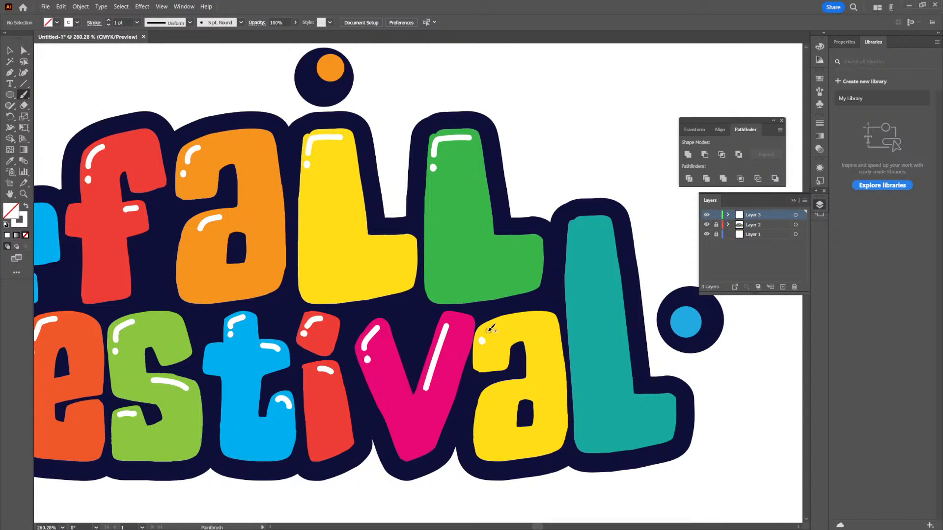
key("ctrl+z")
left_click_drag(484, 332, 507, 320)
key("ctrl+z")
left_click_drag(487, 332, 507, 320)
left_click_drag(611, 323, 559, 380, "ctrl")
- Paint a cornered white highlight with a dot at the upper left of the teal "L" of "Festival"
left_click_drag(610, 407, 573, 391)
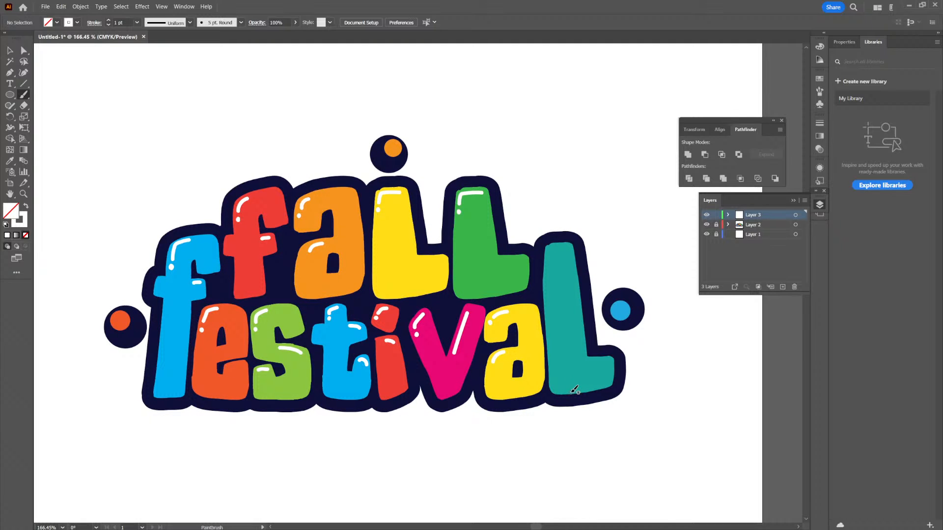
left_click_drag(553, 249, 591, 264, "ctrl")
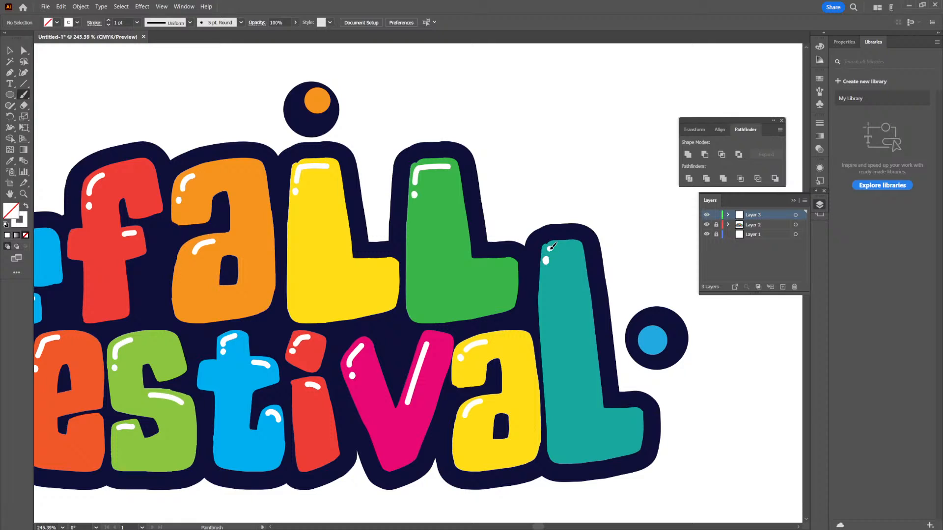
key("ctrl+z")
key("ctrl+z")
left_click(547, 255)
left_click_drag(551, 251, 573, 245)
- Paint a small curved white highlight at the upper left of each of the three dots around the title
left_click_drag(596, 342, 521, 414)
left_click_drag(629, 368, 595, 356)
mouse_move(594, 319)
left_mouse_down()
mouse_move(638, 322)
mouse_move(600, 333)
mouse_move(619, 345)
mouse_move(627, 330)
left_mouse_up()
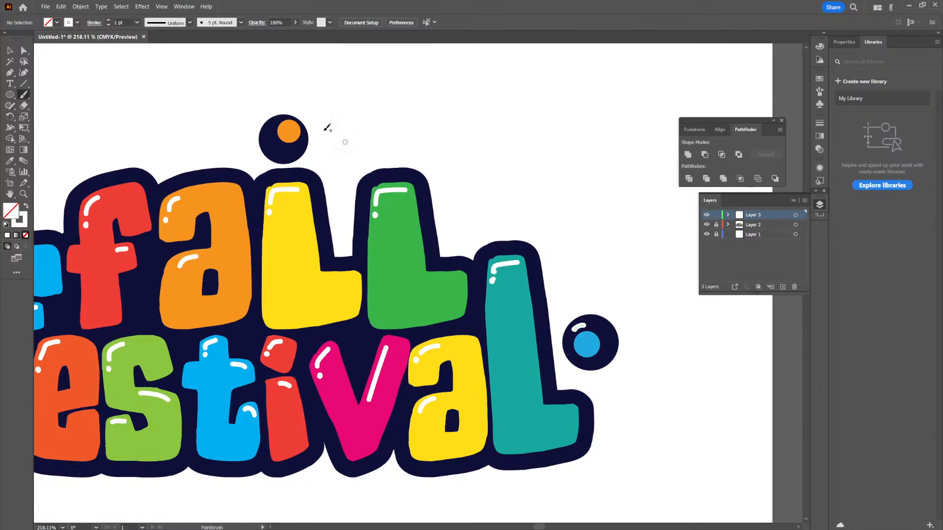
left_click_drag(276, 121, 277, 122)
left_click_drag(200, 313, 567, 320)
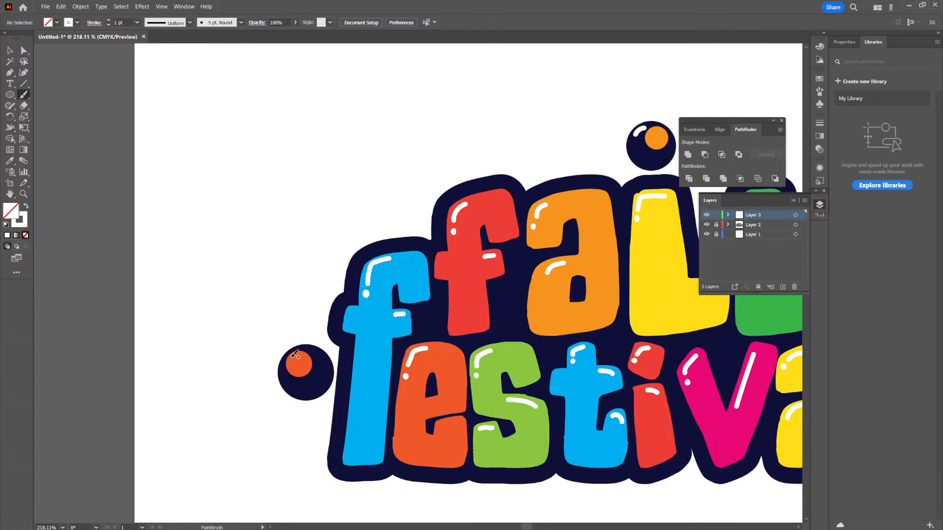
left_click_drag(295, 352, 288, 362)
- Unlock the title's layer, select the complete title with its dots and highlights, and switch to the flyer in Photoshop
left_click_drag(517, 324, 433, 452, "ctrl")
left_click_drag(582, 378, 452, 389)
mouse_move(630, 314)
left_mouse_down("ctrl")
mouse_move(604, 320)
mouse_move(604, 332)
left_mouse_up("ctrl")
left_click_drag(611, 351, 560, 339)
left_click_drag(533, 317, 573, 338, "ctrl")
key("v")
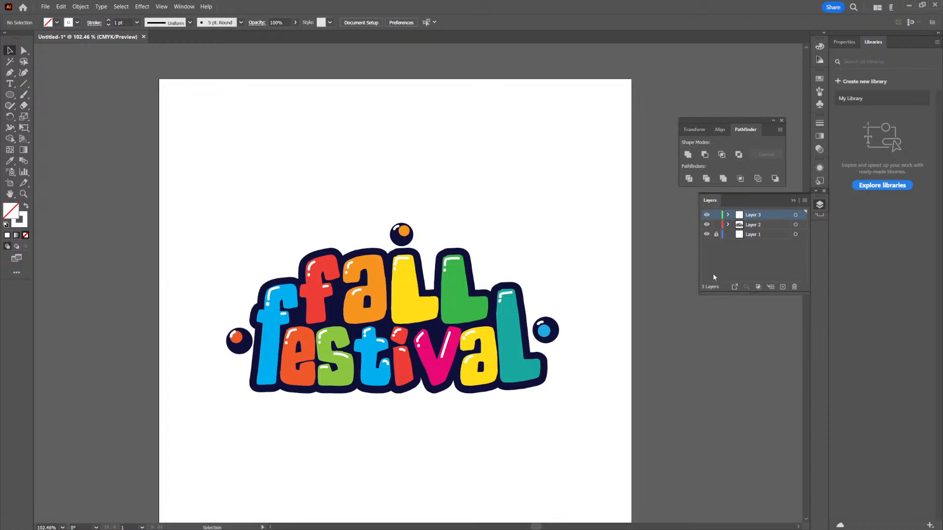
left_click_drag(549, 239, 216, 480)
left_click(81, 7)
left_click(136, 130)
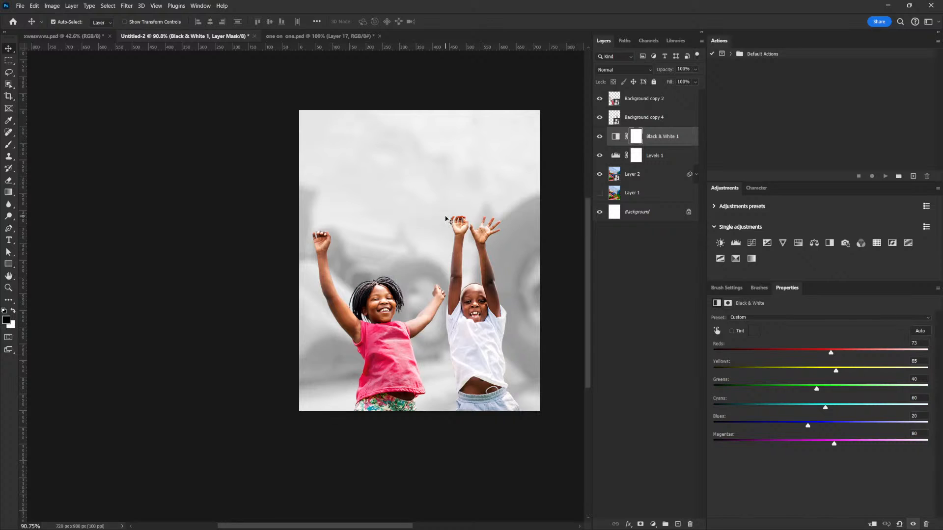
- Paste the title as a Smart Object, scale it down and move it above the two children
key("ctrl+v")
left_click(434, 169)
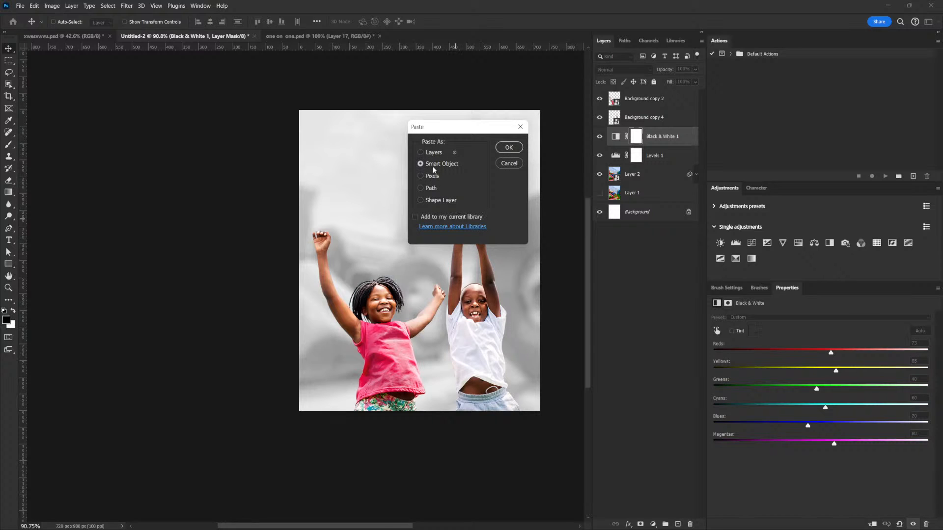
left_click(519, 151)
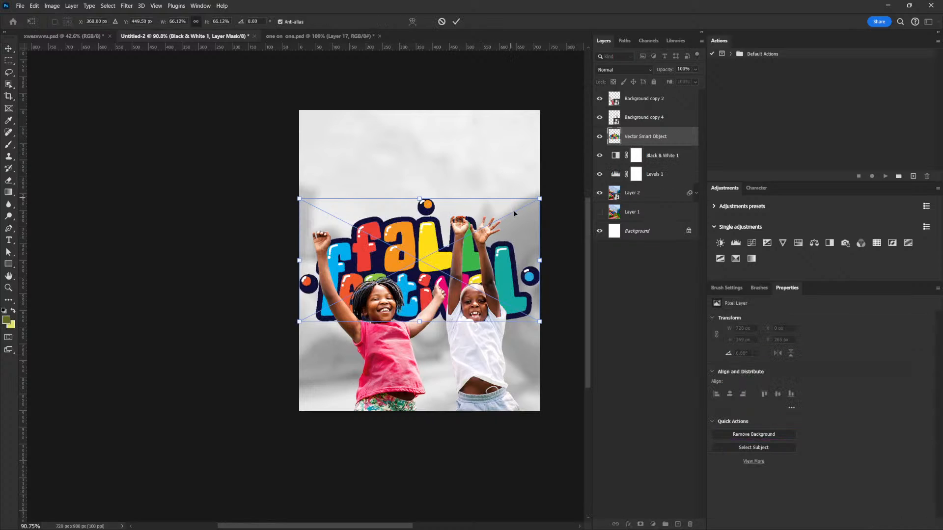
left_click_drag(540, 201, 493, 220)
left_click_drag(462, 286, 512, 224)
mouse_move(444, 197)
left_mouse_down()
mouse_move(453, 211)
mouse_move(458, 200)
left_mouse_up()
key("Return")
- Scale the pasted title to about 523 by 268 px and place it at about X 111, Y 119 px
key("ctrl+t")
scroll(478, 213, "up", 3)
left_click_drag(544, 114, 534, 118)
key("Return")
left_click_drag(477, 227, 472, 234)
scroll(532, 253, "down", 3)
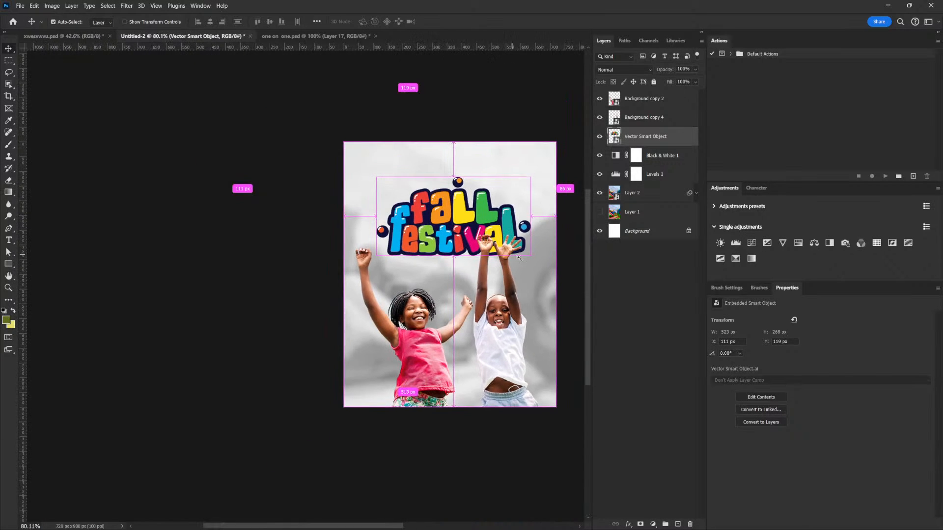
- Expand the smart filters of the background photo on Layer 2
left_click(674, 199)
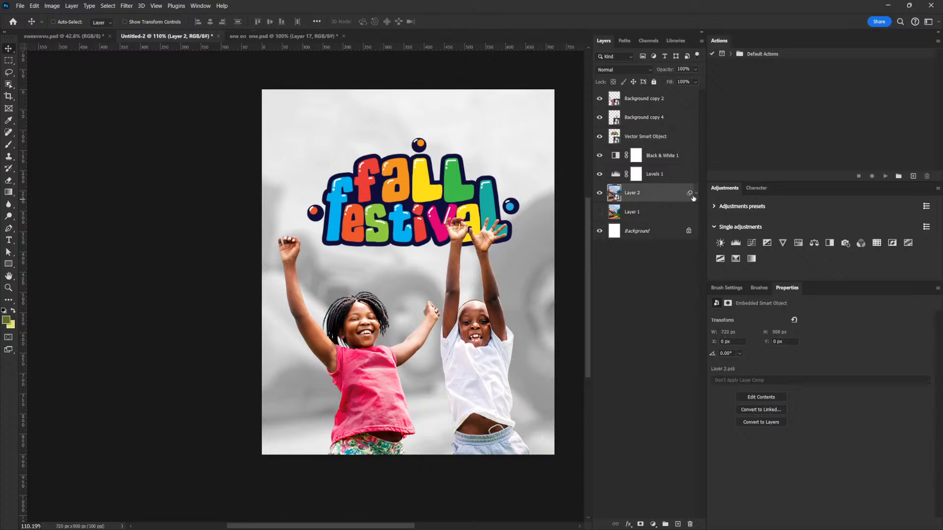
left_click(695, 194)
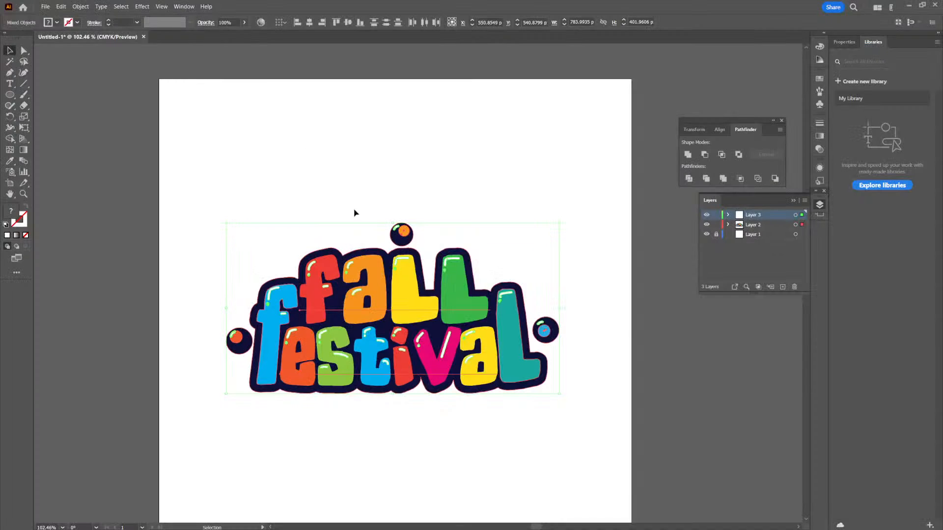
scroll(353, 210, "up", 6)
- Switch to Illustrator and shift the upper dot with its highlight left so it sits over the "a" of "Fall"
left_click(439, 254)
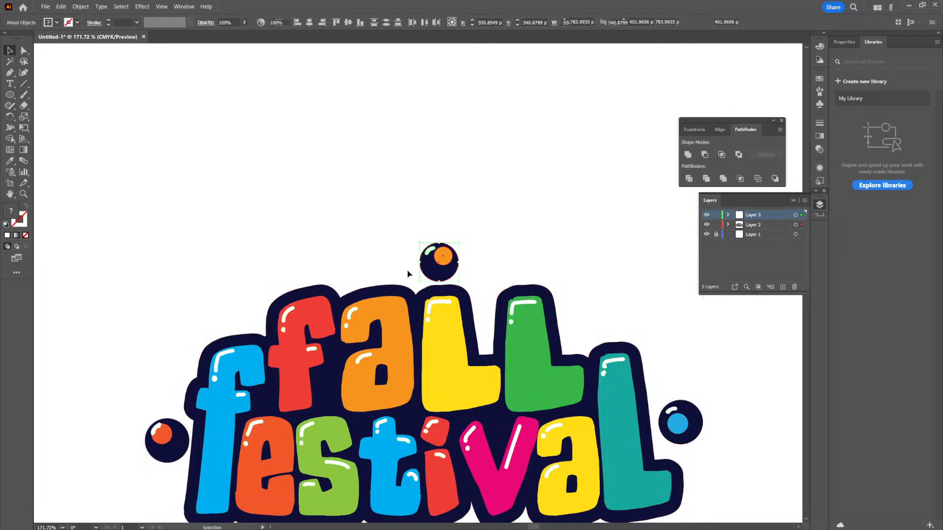
left_click_drag(450, 265, 412, 266)
left_click(491, 251)
left_click_drag(509, 246, 451, 258)
left_click_drag(559, 277, 536, 255)
left_click(552, 275, "ctrl")
left_click_drag(258, 214, 546, 372)
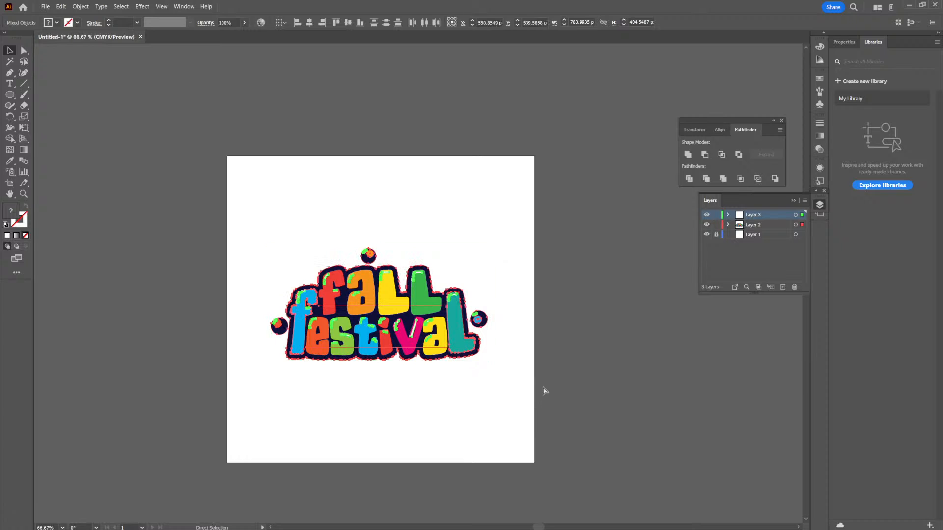
left_click(343, 395)
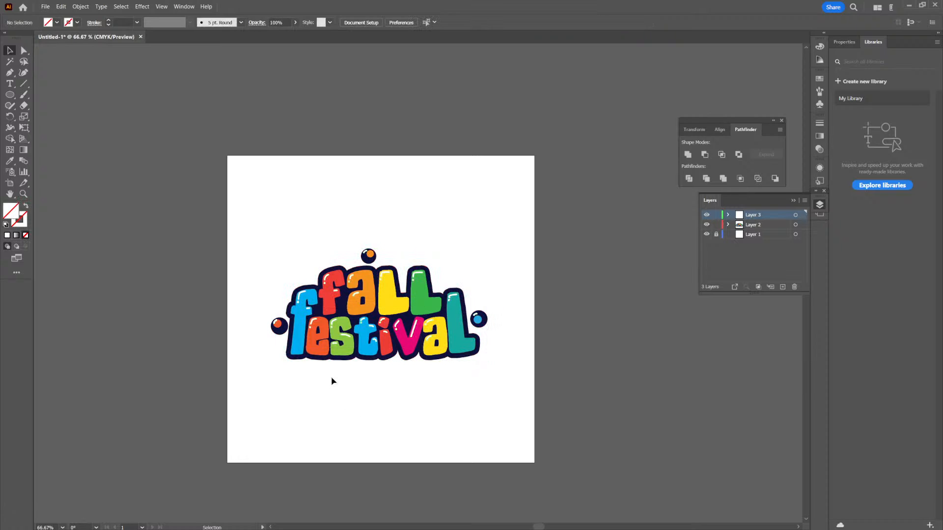
- Fill the inner circle of the title's left dot with yellow and copy the complete title for the Photoshop flyer
left_click(278, 325)
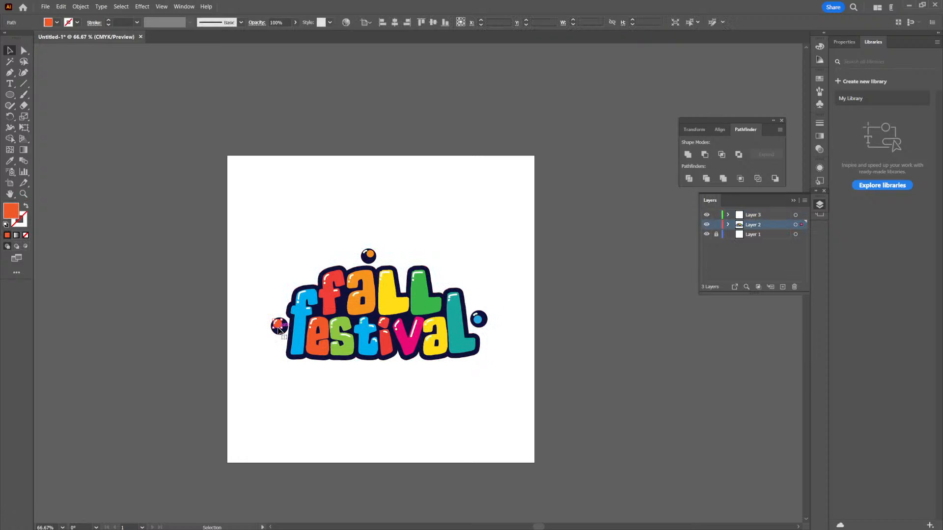
left_click(57, 22)
left_click(27, 73)
left_click(469, 262)
key("ctrl+a")
key("a")
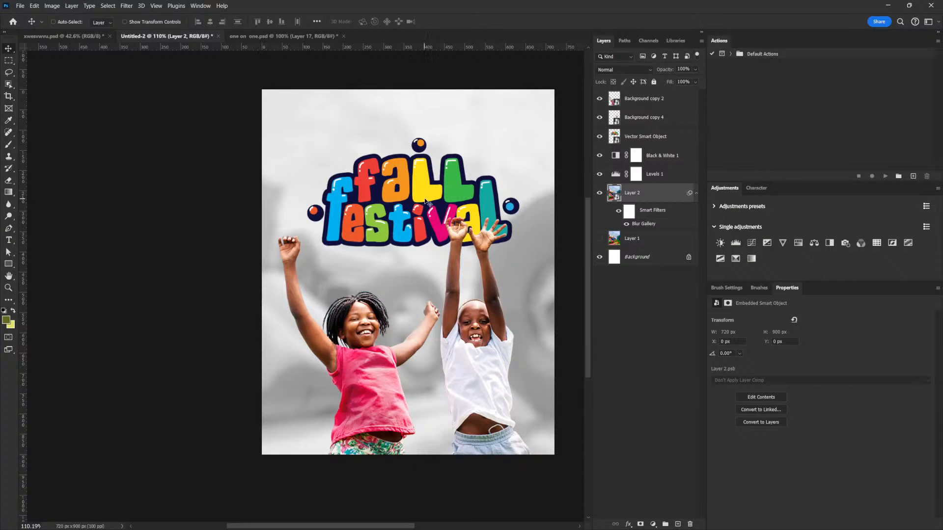
key("ctrl+v")
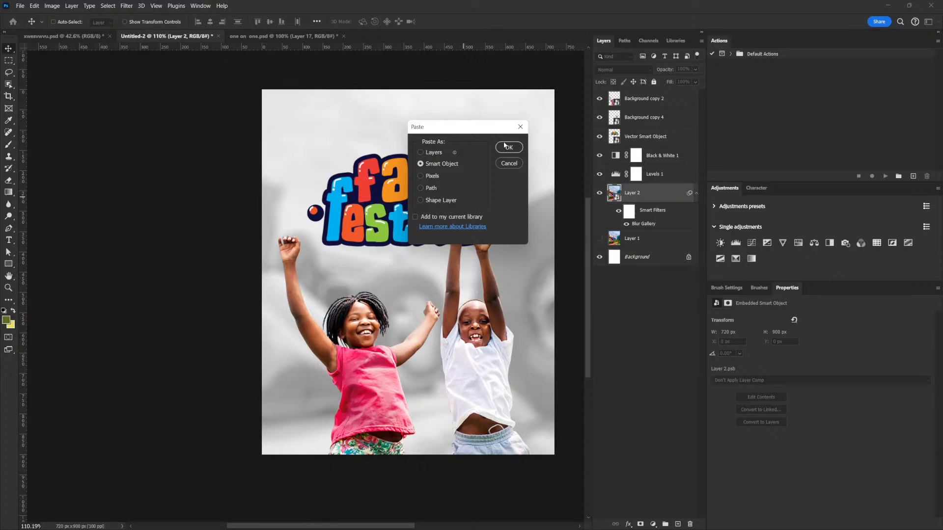
left_click(507, 147)
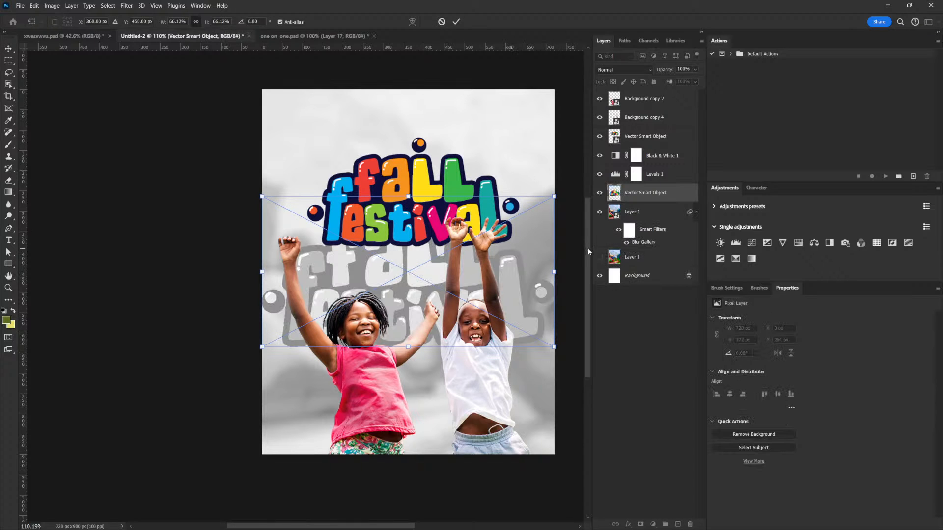
key("Escape")
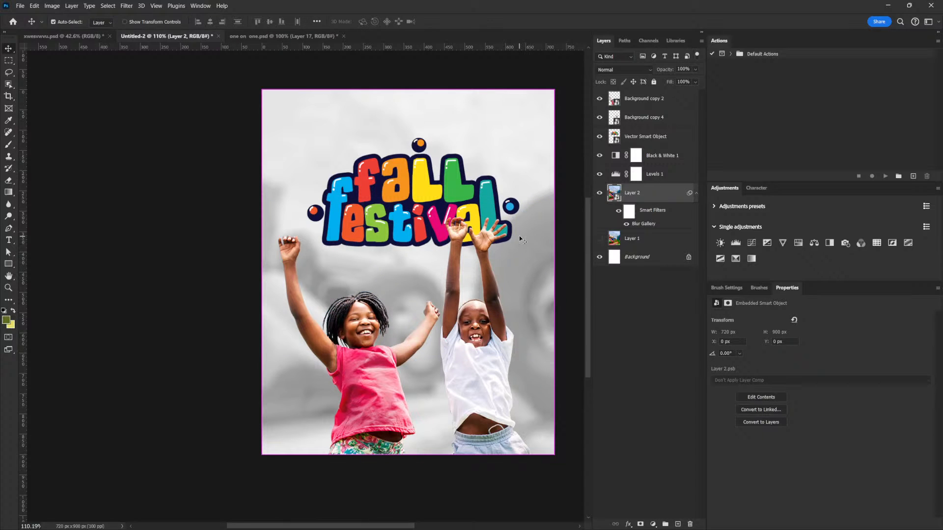
- Paste the revised title as a Smart Object, move it above the earlier title in the layer order and hide the earlier one
key("ctrl+v")
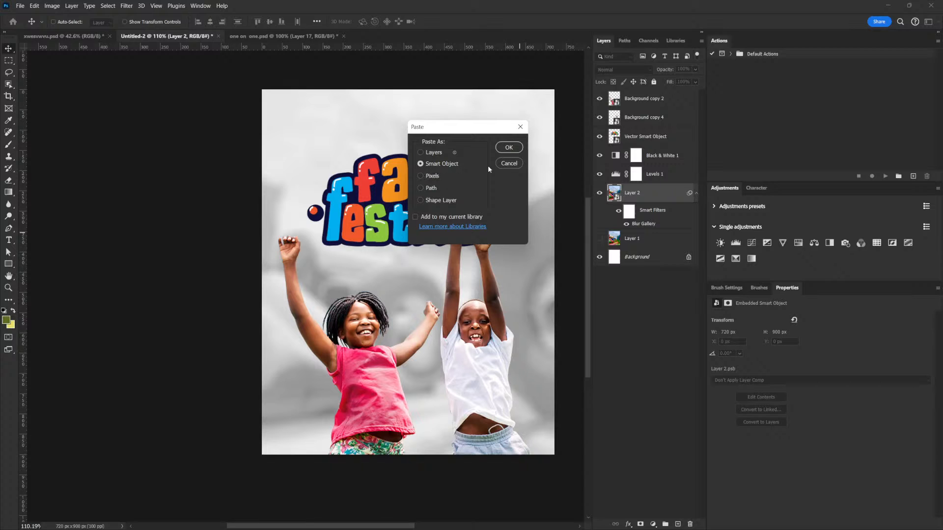
left_click(518, 151)
key("Return")
left_click_drag(648, 196, 642, 132)
left_click(600, 155)
- Scale the revised title to about 530 by 274 px and place it above the children at about X 109, Y 101 px
key("ctrl+t")
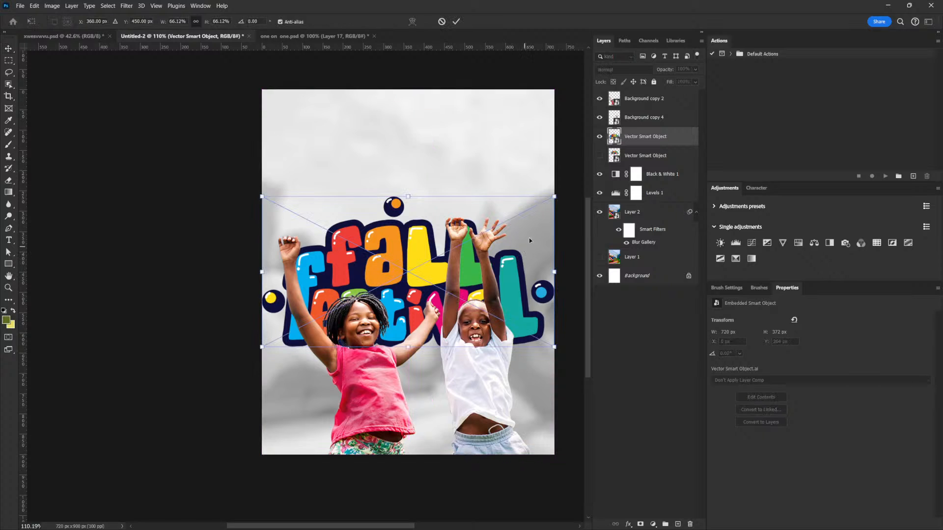
left_click_drag(555, 196, 511, 224)
left_click_drag(472, 279, 472, 187)
left_click_drag(509, 235, 521, 241)
key("Return")
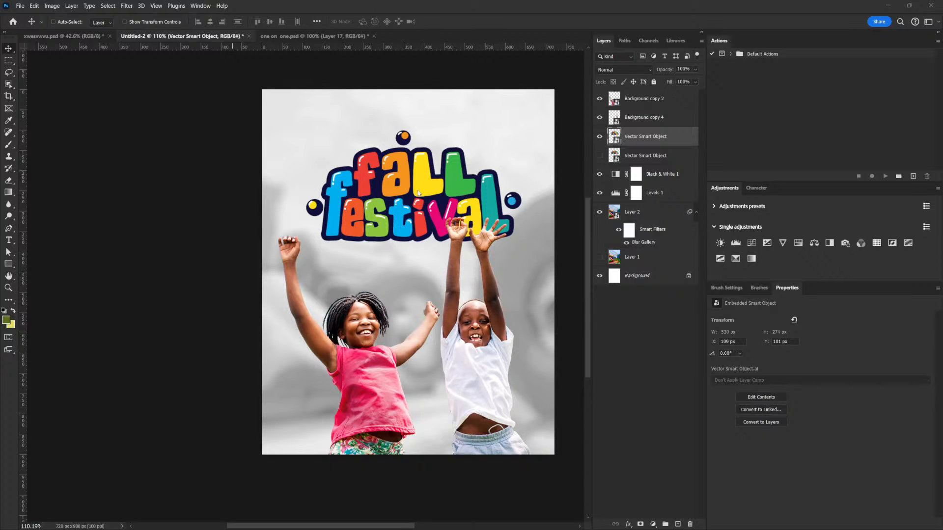
- Enlarge the revised title to about 552 by 286 px and position it at about X 97, Y 92 px
right_click(432, 179)
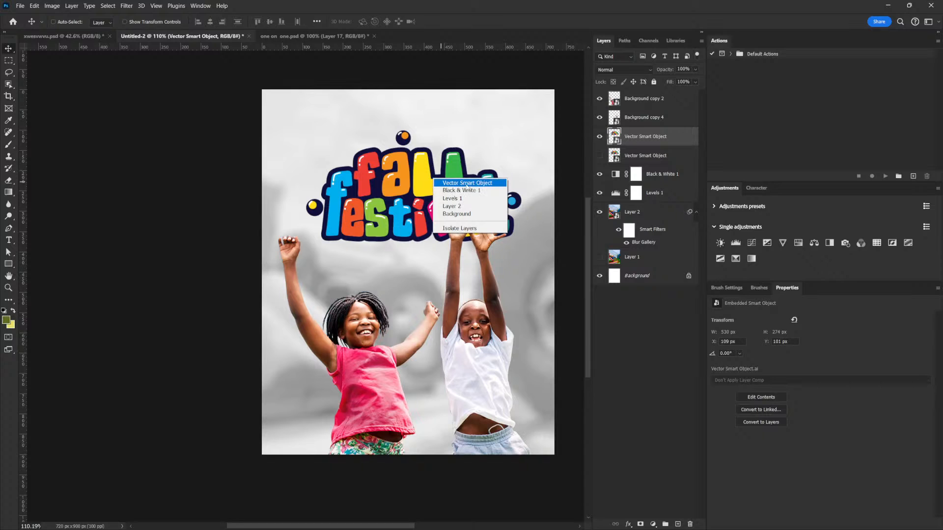
left_click(462, 183)
left_click_drag(446, 182, 437, 191)
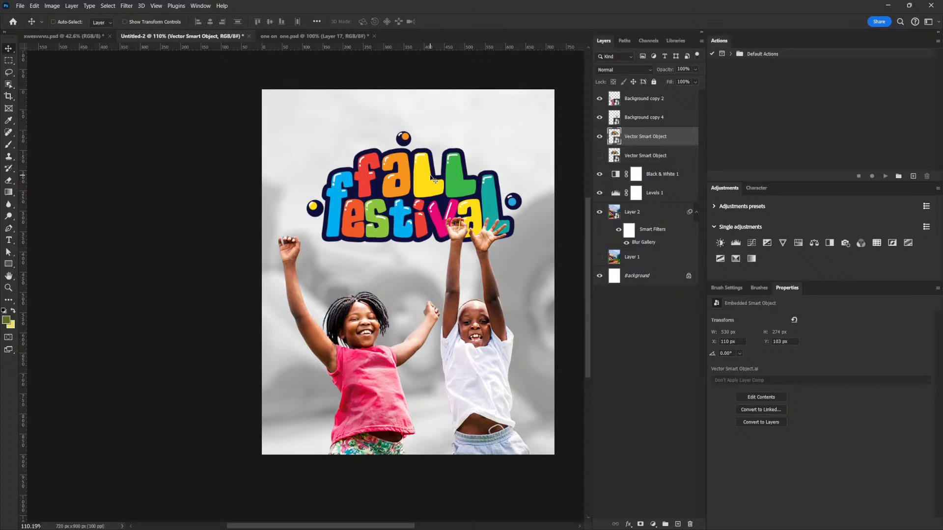
key("ctrl+t")
left_click_drag(524, 131, 529, 129)
key("Return")
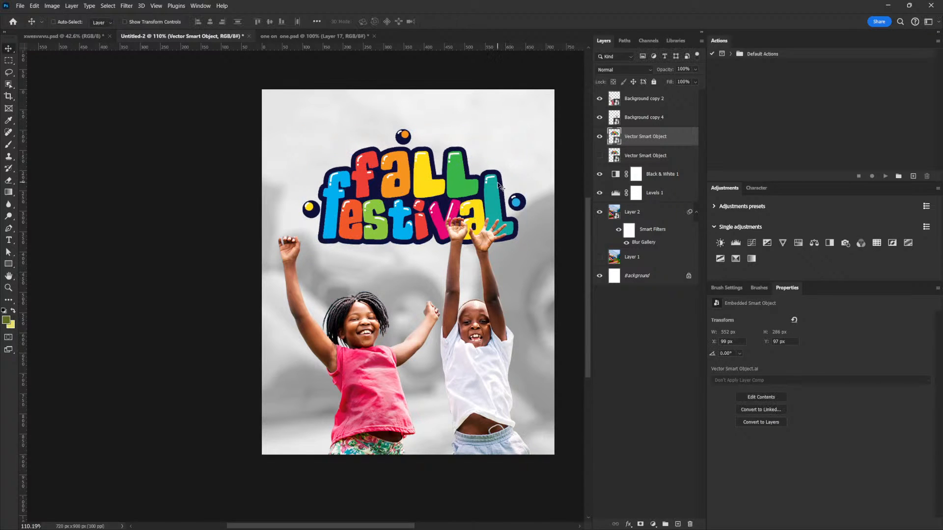
left_click_drag(464, 213, 507, 215)
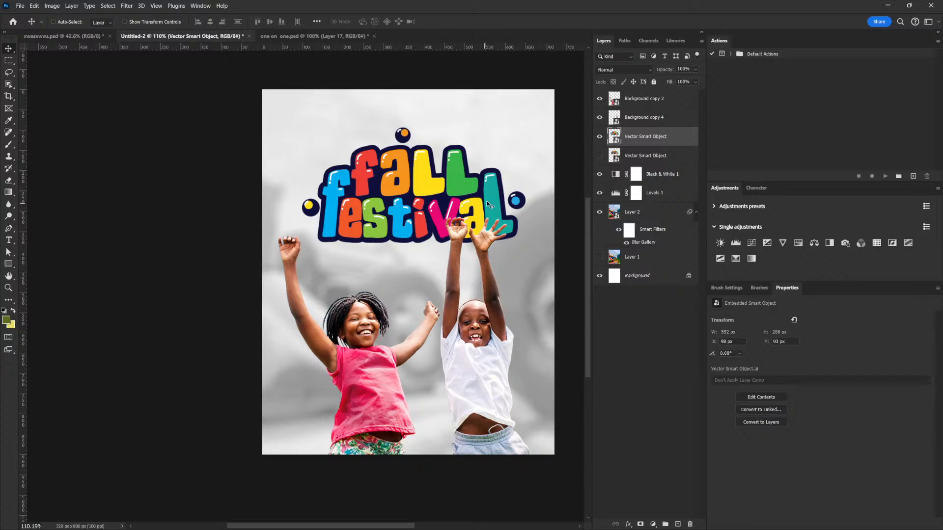
left_click_drag(490, 213, 490, 213)
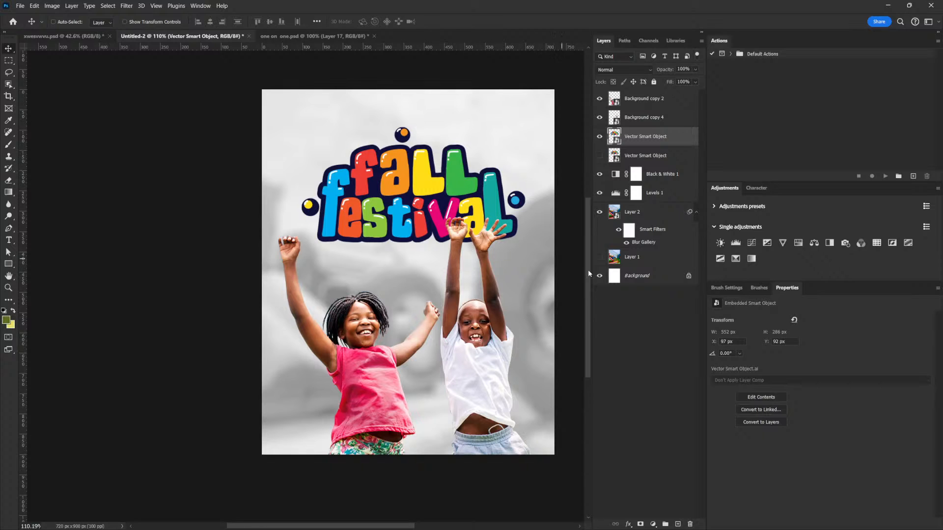
- Slightly reduce the Field Blur in the Blur Gallery filter of the background photo on Layer 2
double_click(644, 242)
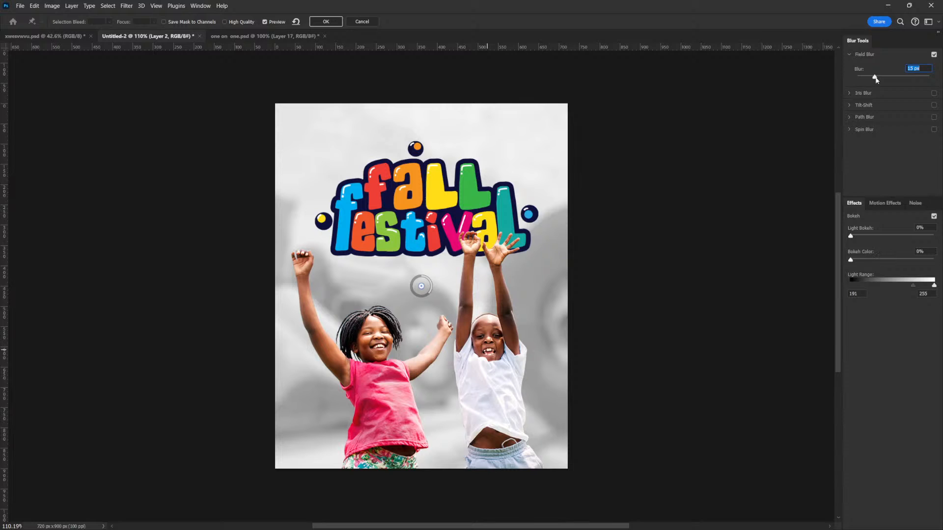
left_click_drag(875, 78, 872, 77)
left_click(317, 24)
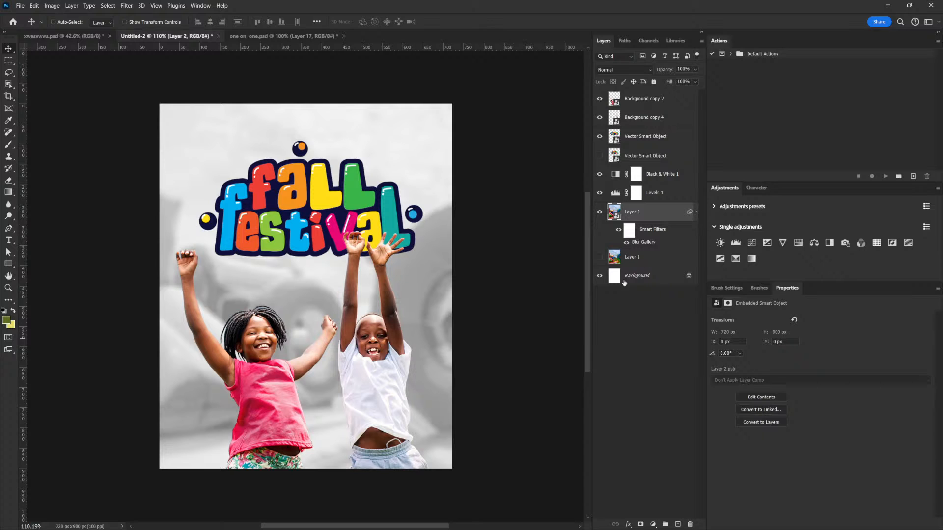
- Lower the opacity of the background photo on Layer 2 to 88%
left_click(696, 69)
left_click_drag(699, 82, 693, 82)
left_click_drag(412, 351, 499, 359)
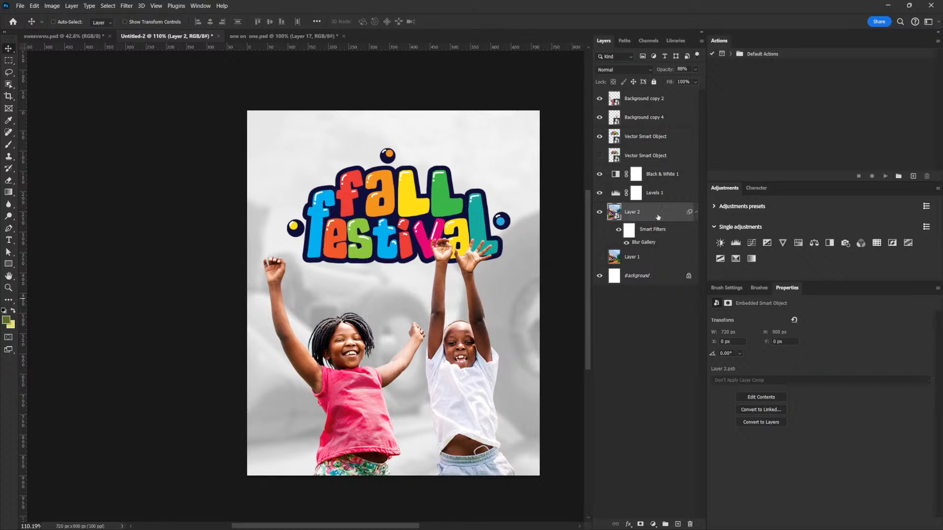
- Add a Gradient Map adjustment layer and move it above the Black & White adjustment
left_click(671, 177)
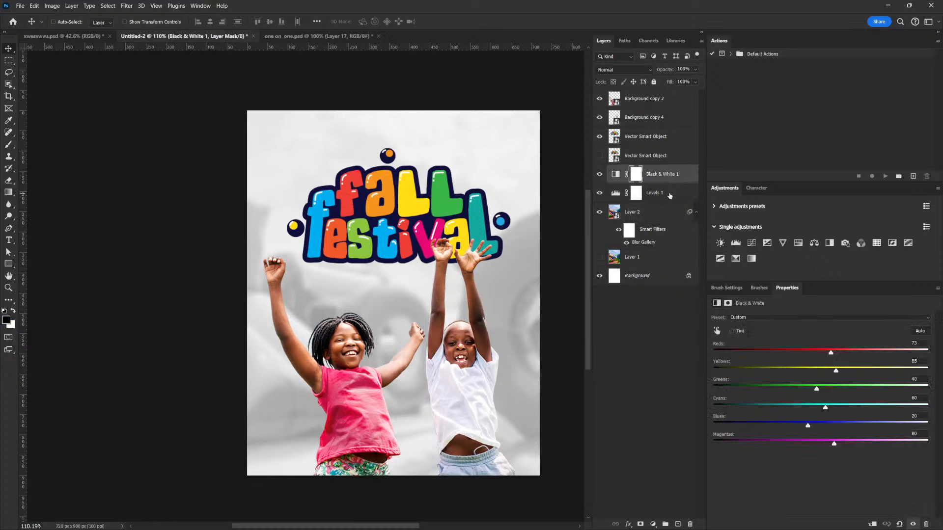
left_click(661, 192)
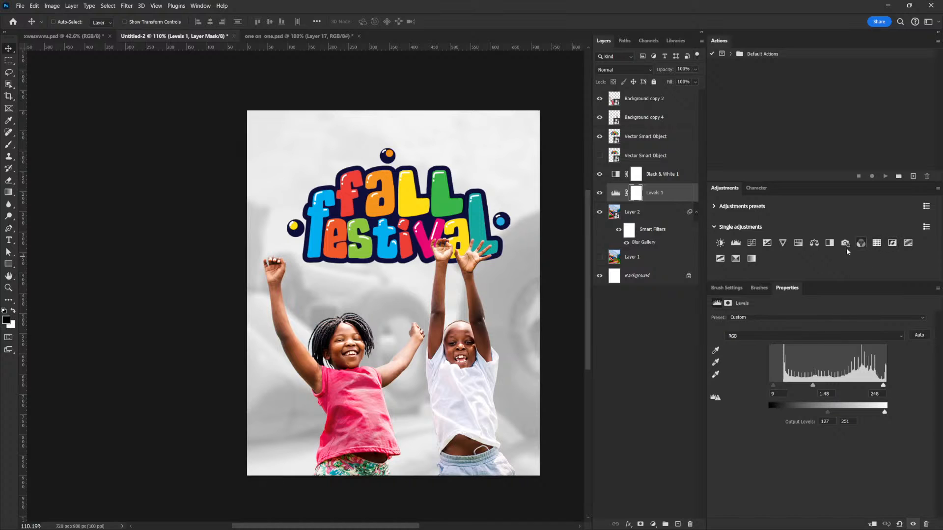
left_click(751, 259)
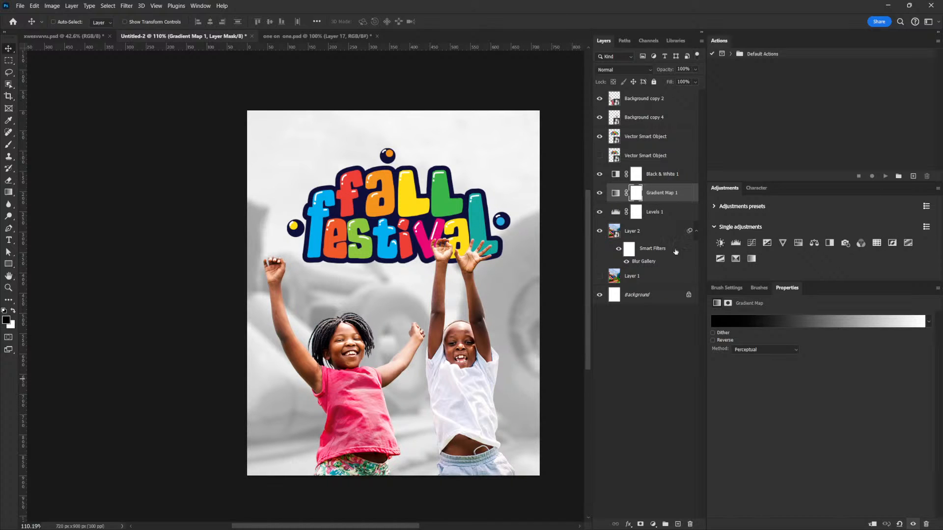
left_click_drag(665, 193, 665, 169)
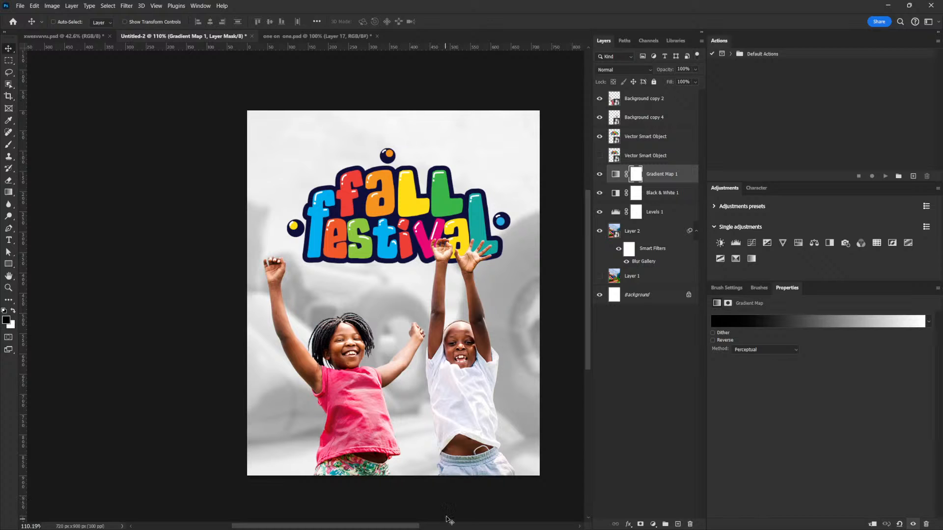
- Change the gradient map's black colour stop to white (ffffff) and apply the gradient
left_click(775, 322)
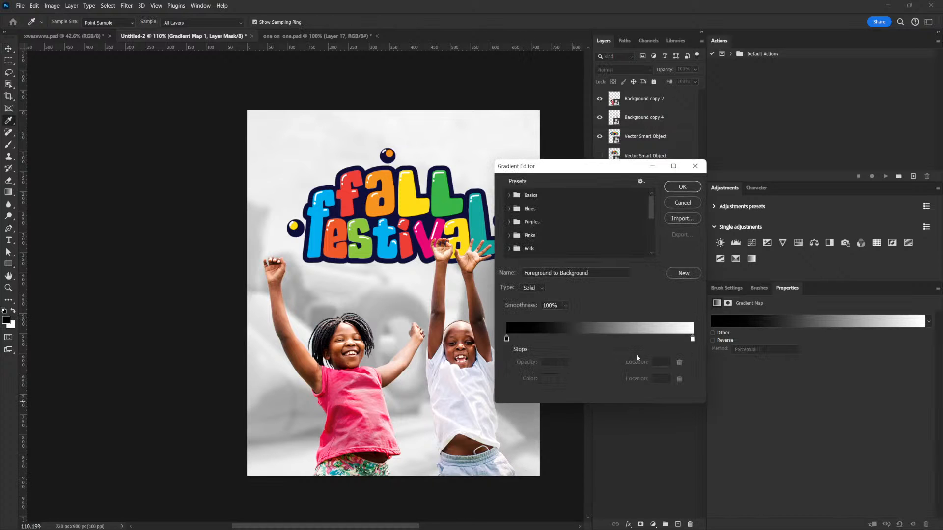
left_click_drag(610, 169, 722, 255)
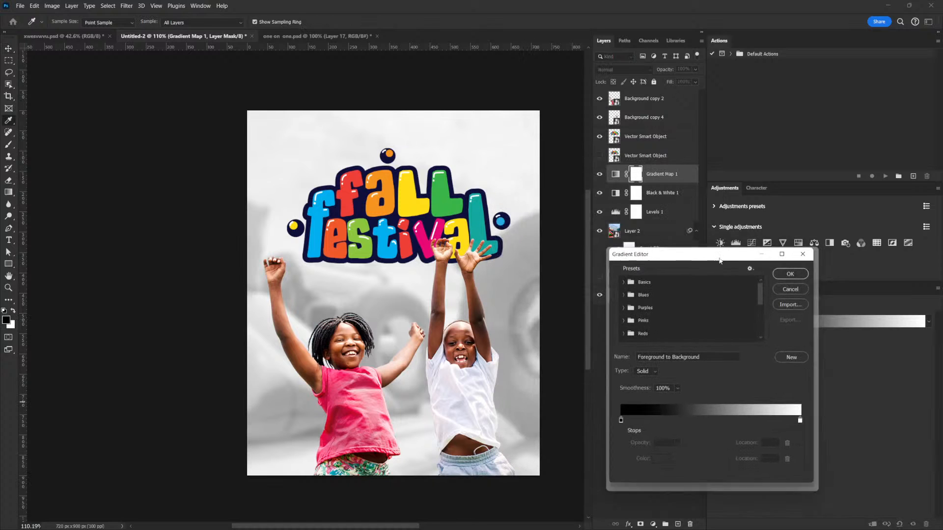
double_click(618, 426)
left_click_drag(522, 161, 662, 218)
left_click(427, 241)
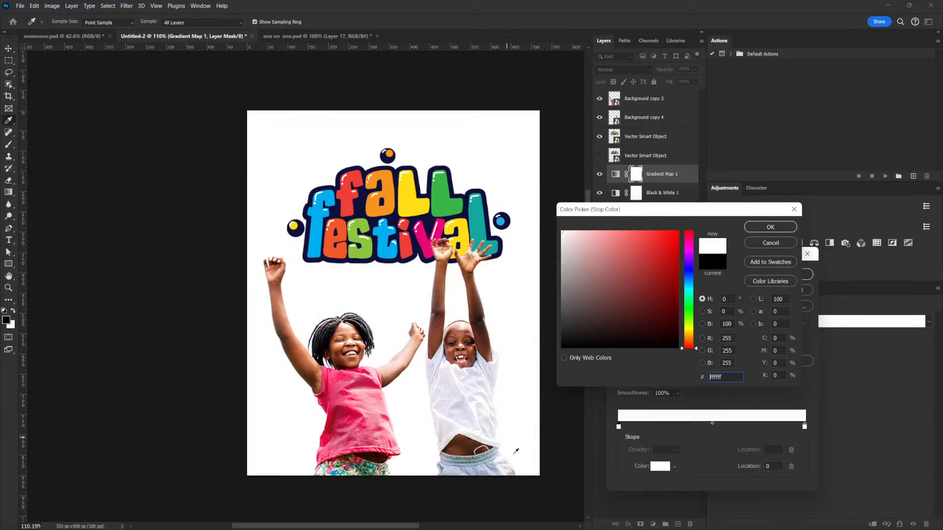
left_click(771, 226)
left_click_drag(694, 268, 723, 244)
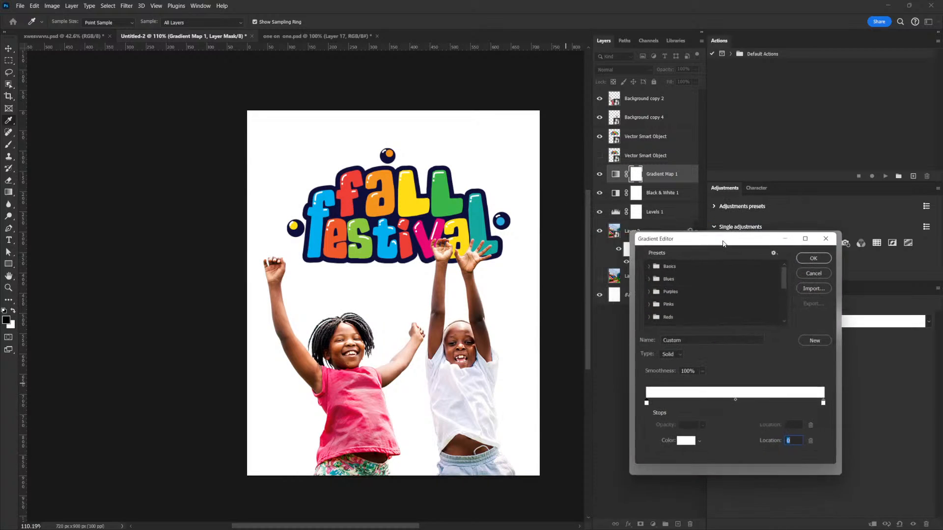
left_click(814, 258)
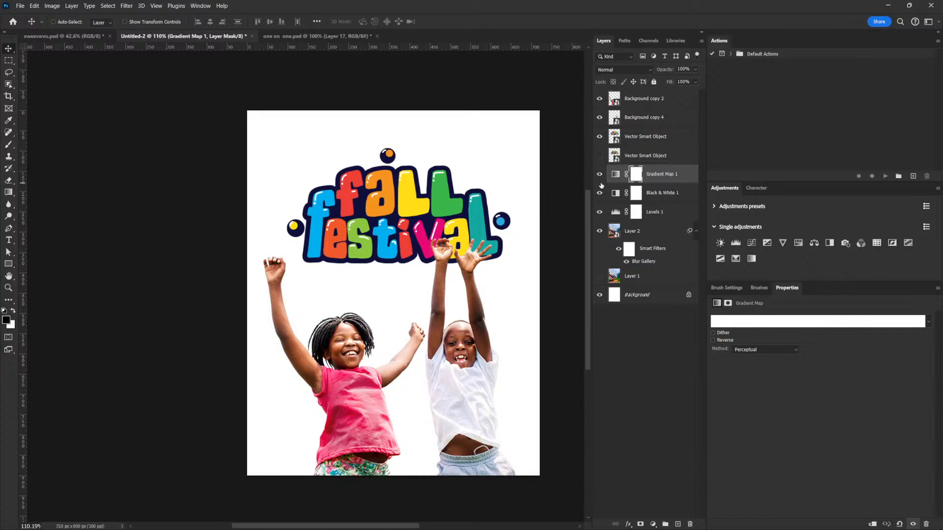
- Change the first colour stop of the Gradient Map 1 adjustment to dark pink (940047) and apply the gradient
left_click(615, 174)
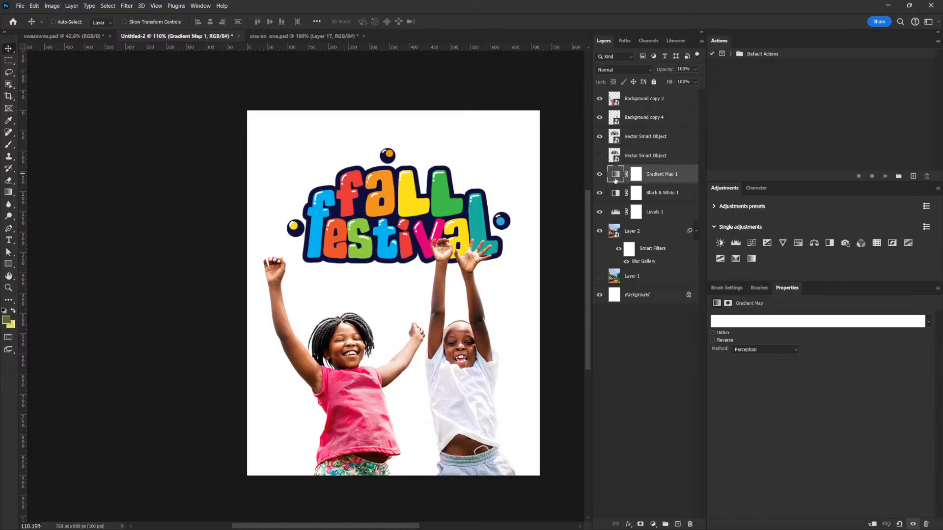
left_click(766, 322)
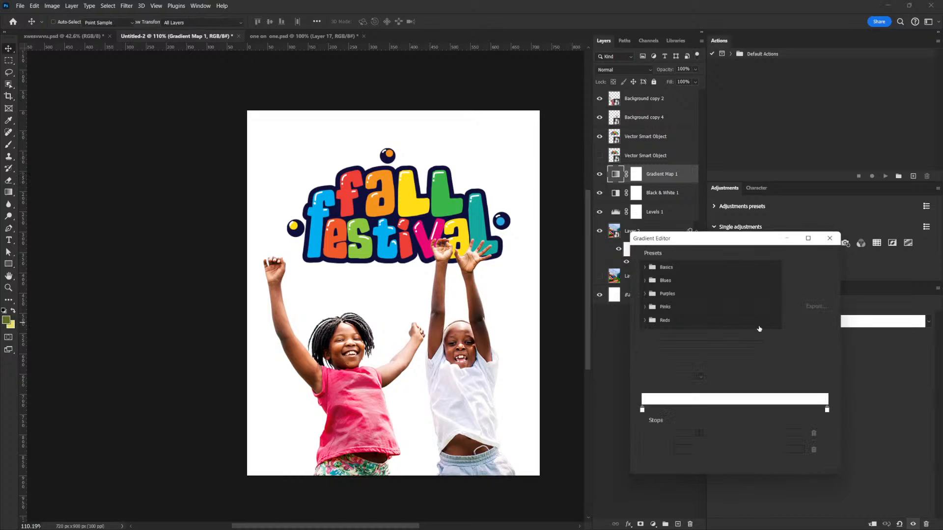
left_click(642, 410)
left_click(682, 450)
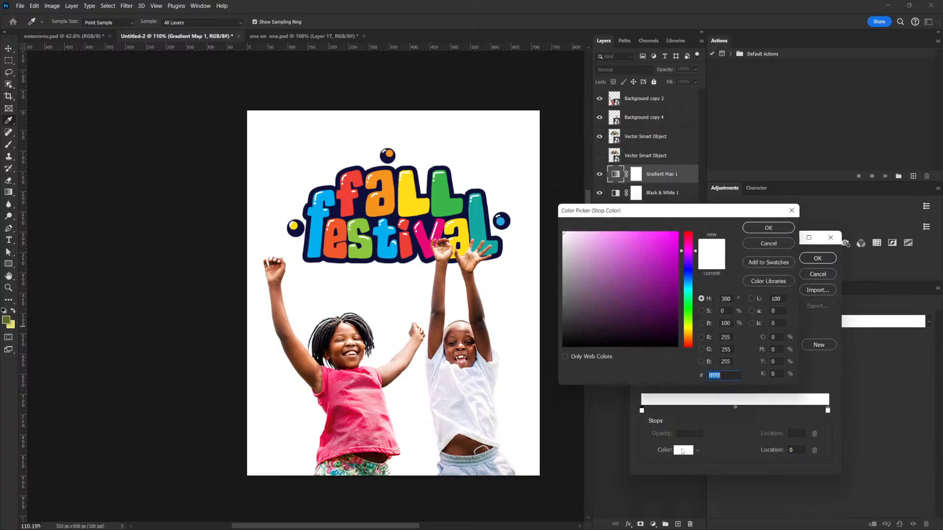
left_click(429, 238)
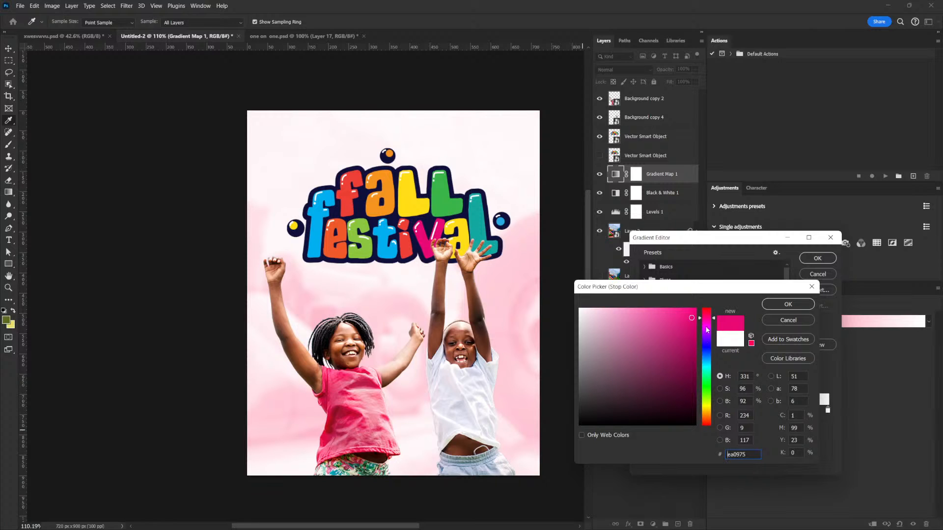
left_click_drag(693, 320, 695, 346)
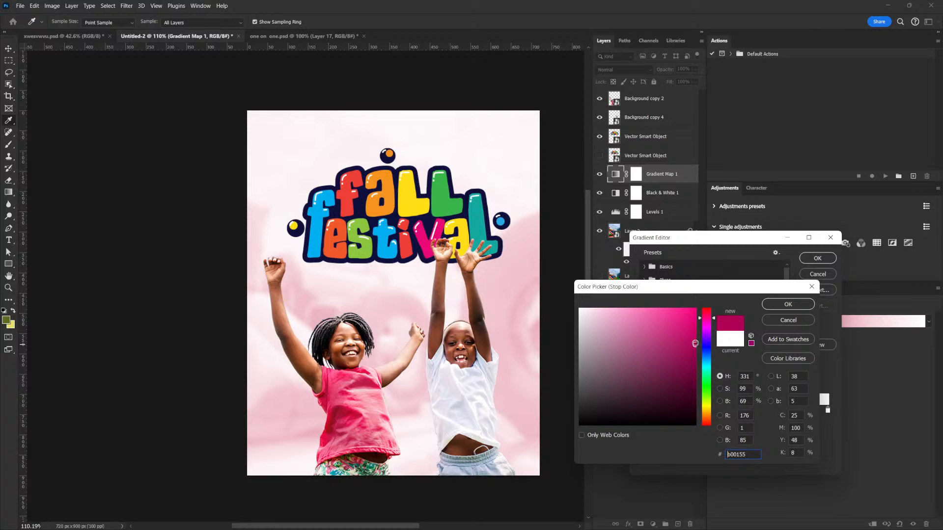
left_click_drag(695, 339, 697, 362)
left_click(696, 358)
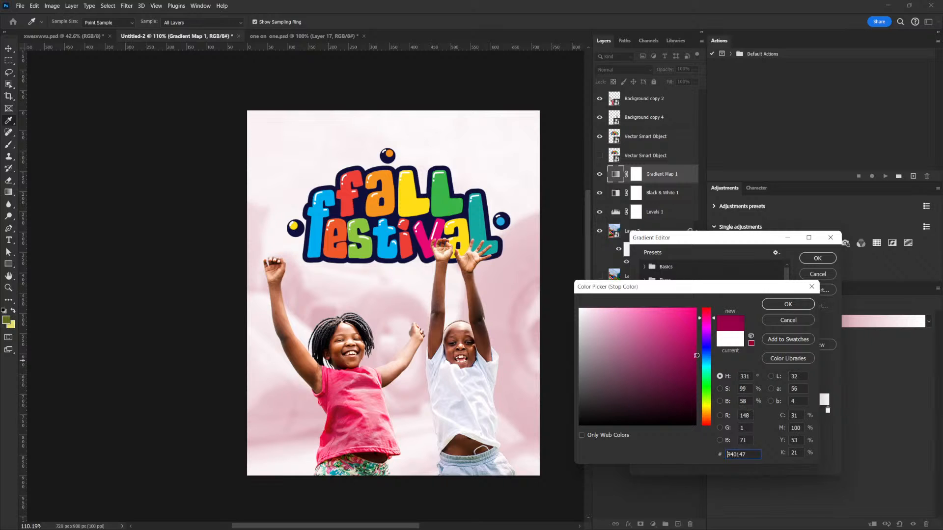
left_click(796, 304)
left_click(818, 258)
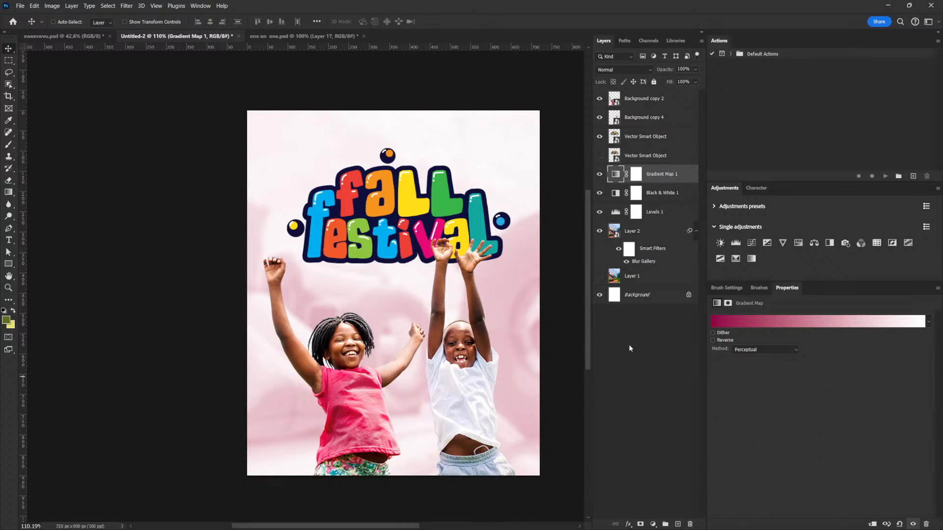
- Reduce the Field Blur amount in the Blur Gallery smart filter on Layer 2 and apply it
double_click(649, 262)
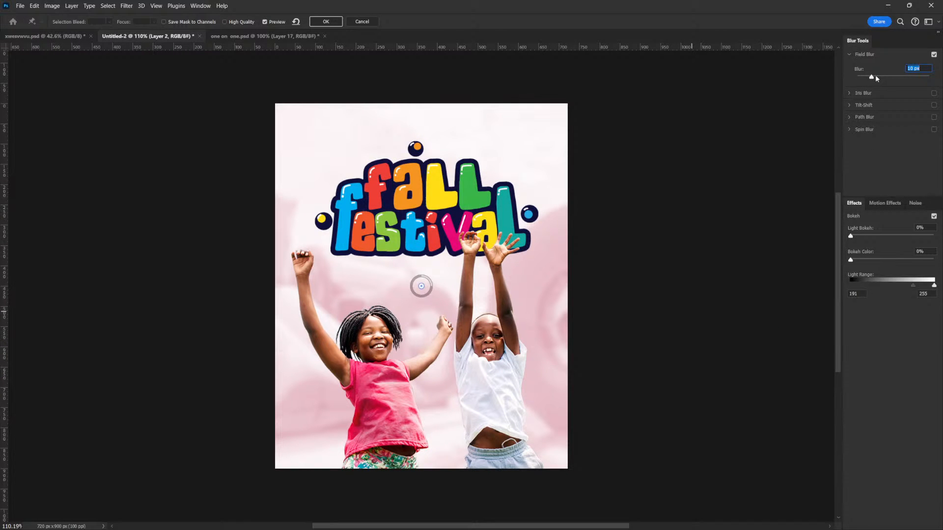
left_click_drag(871, 78, 867, 77)
left_click_drag(861, 80, 861, 80)
left_click(321, 22)
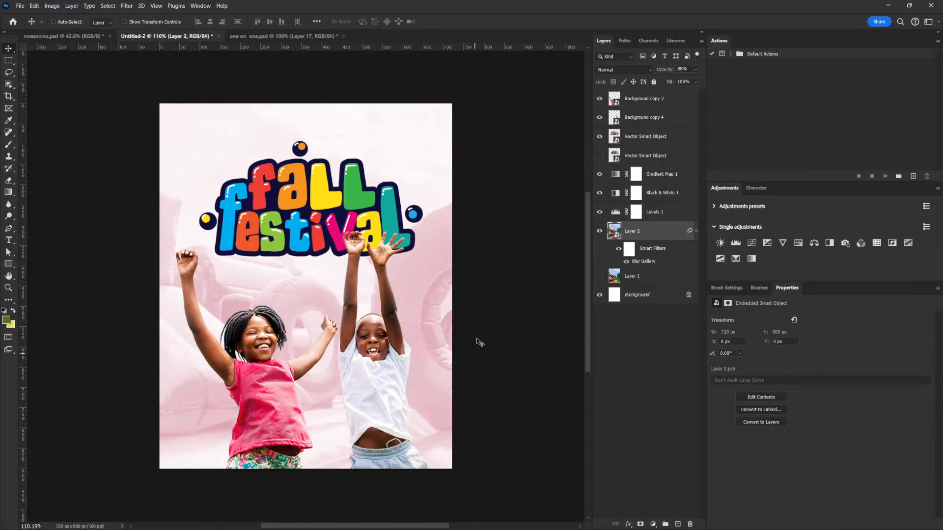
- Add a new empty layer and place it between the Gradient Map 1 and Black & White 1 adjustments
scroll(449, 317, "down", 3)
left_click_drag(450, 317, 501, 341)
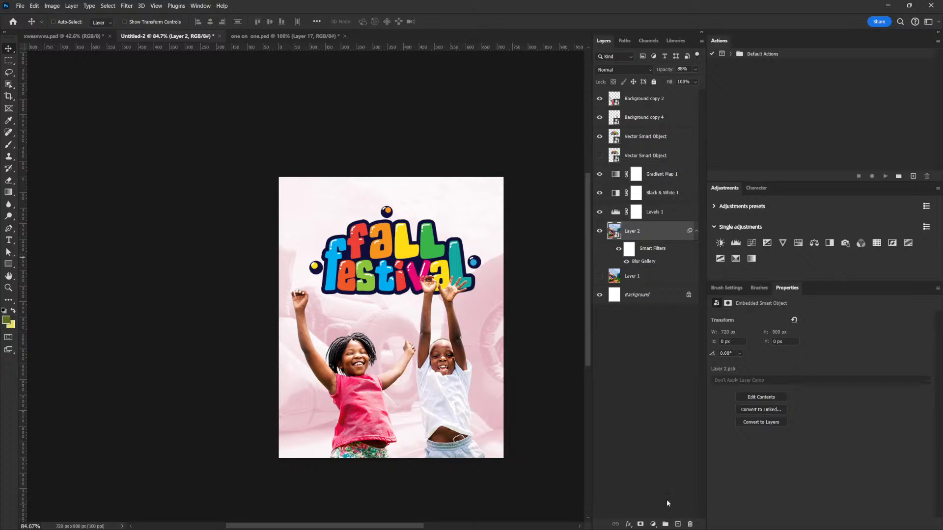
left_click(678, 525)
left_click_drag(658, 235, 656, 187)
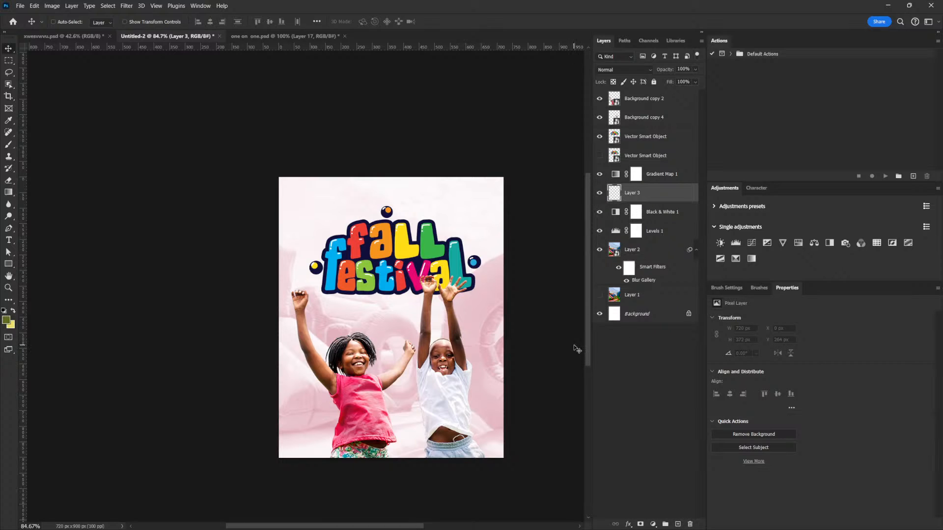
- Switch to the Brush tool with an enlarged tip and set the foreground colour to white (ffffff)
key("b")
key("bracketright")
key("bracketright")
key("bracketright")
key("bracketright")
key("bracketright")
key("bracketright")
key("bracketright")
key("bracketright")
key("bracketright")
key("bracketright")
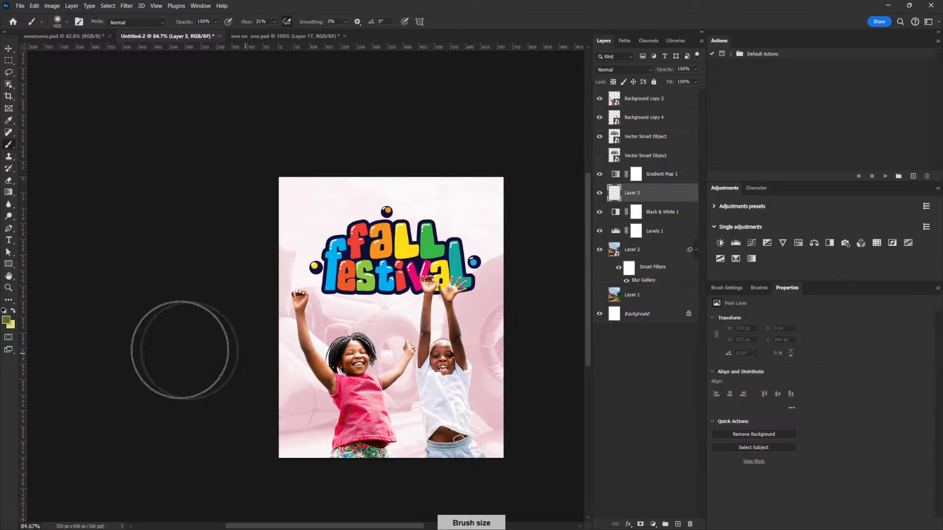
left_click(6, 320)
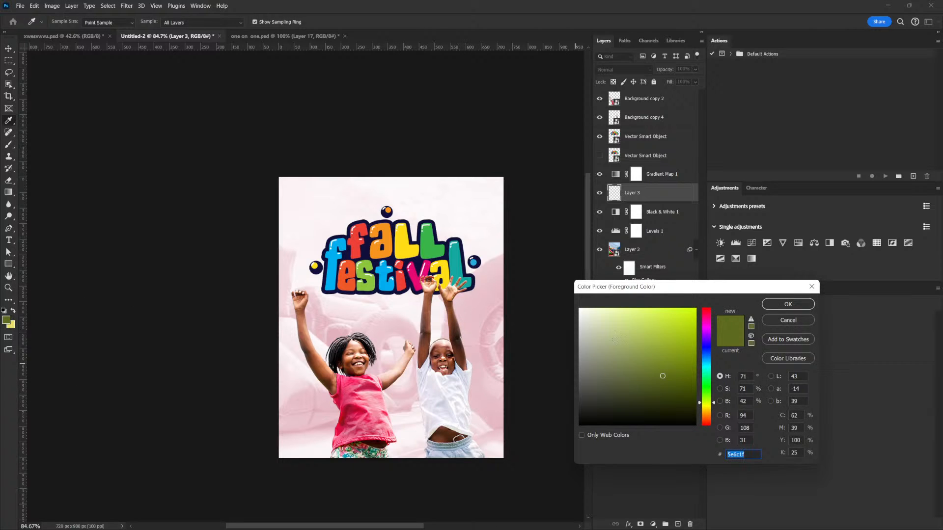
type("ffffff")
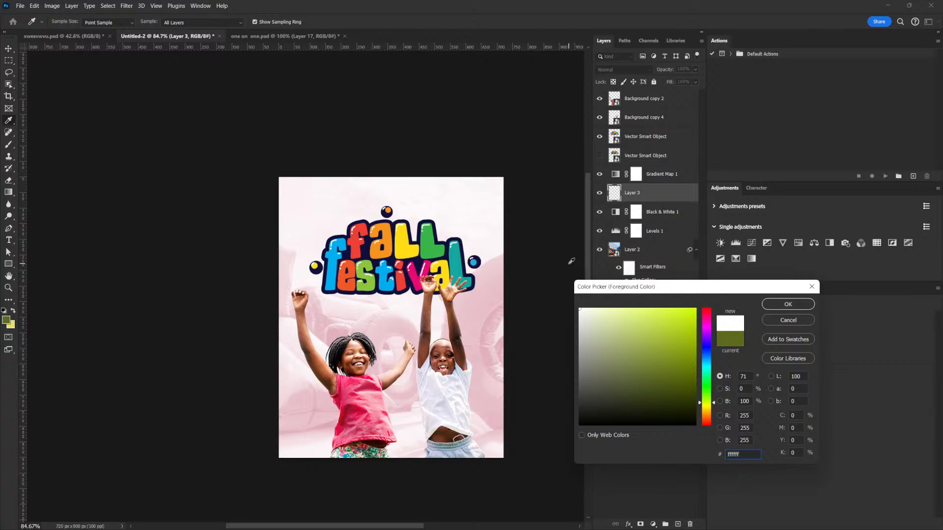
left_click_drag(653, 295, 646, 305)
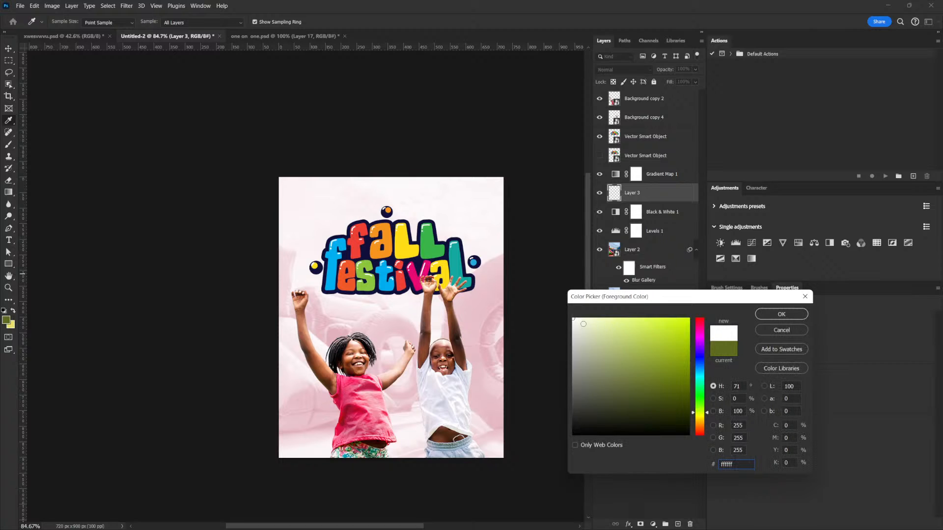
left_click(784, 318)
- Paint soft white over the upper part of the background on Layer 3 with a 600 px brush
key("bracketright")
key("bracketright")
key("bracketright")
key("bracketright")
key("bracketright")
key("bracketleft")
key("bracketleft")
key("bracketleft")
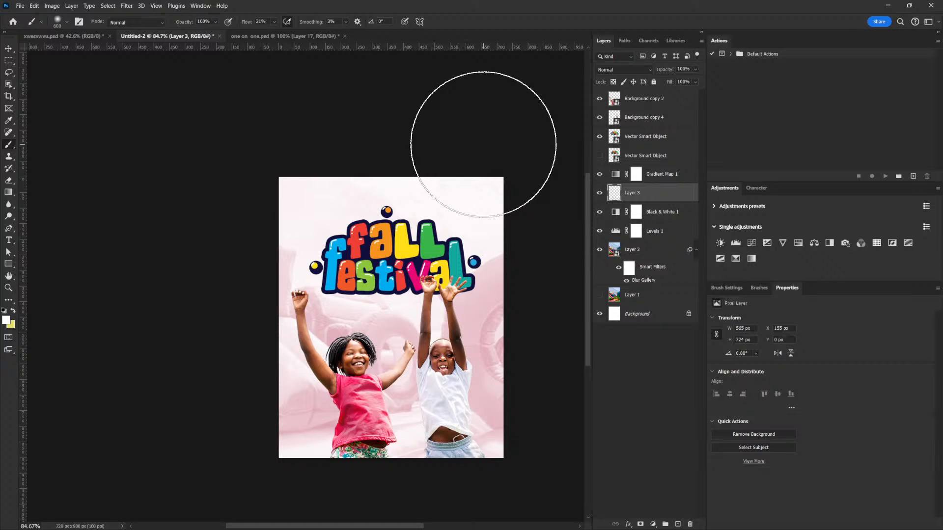
mouse_move(478, 226)
left_mouse_down()
mouse_move(473, 259)
mouse_move(444, 215)
left_mouse_up()
mouse_move(352, 200)
left_mouse_down()
mouse_move(310, 249)
mouse_move(312, 220)
mouse_move(330, 274)
mouse_move(356, 225)
mouse_move(374, 268)
mouse_move(398, 231)
mouse_move(403, 254)
left_mouse_up()
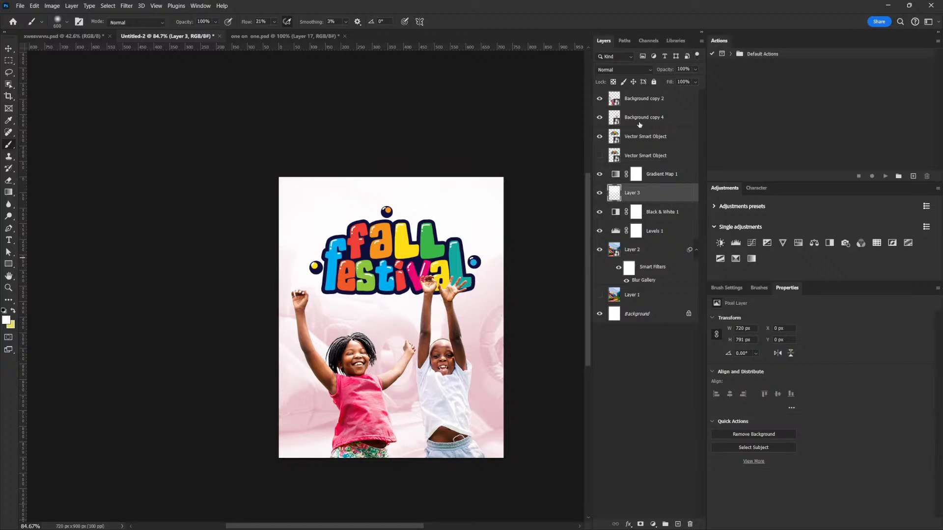
- Transform both children layers together, scaling them to 93.74%, rotating them -9.25° and shifting them towards the flyer's lower right
left_click(639, 99)
left_click(643, 118, "shift")
key("ctrl+t")
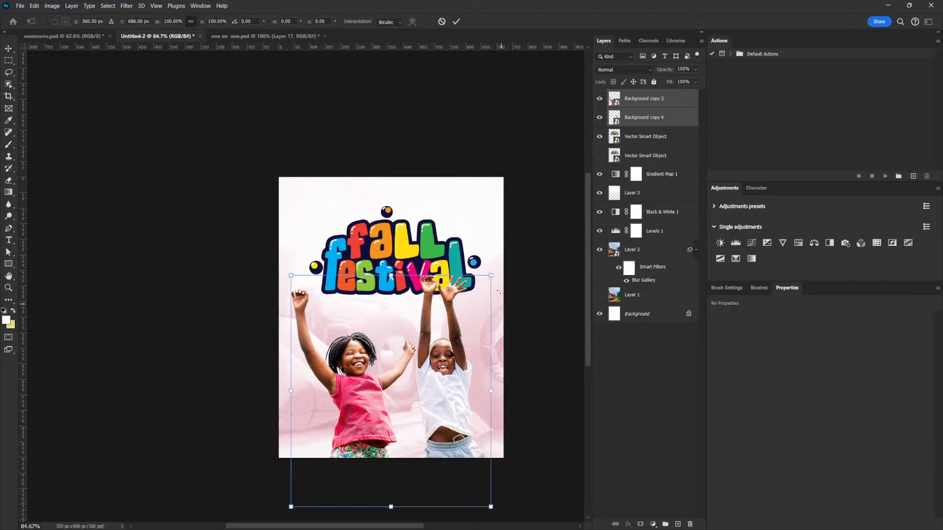
left_click_drag(493, 274, 484, 284)
mouse_move(444, 375)
left_mouse_down()
mouse_move(447, 386)
mouse_move(450, 371)
left_mouse_up()
mouse_move(510, 321)
left_mouse_down()
mouse_move(489, 293)
mouse_move(499, 311)
mouse_move(505, 303)
left_mouse_up()
left_click_drag(447, 396, 467, 379)
left_click_drag(489, 251, 491, 247)
mouse_move(473, 345)
left_mouse_down()
mouse_move(493, 353)
mouse_move(481, 375)
mouse_move(479, 358)
left_mouse_up()
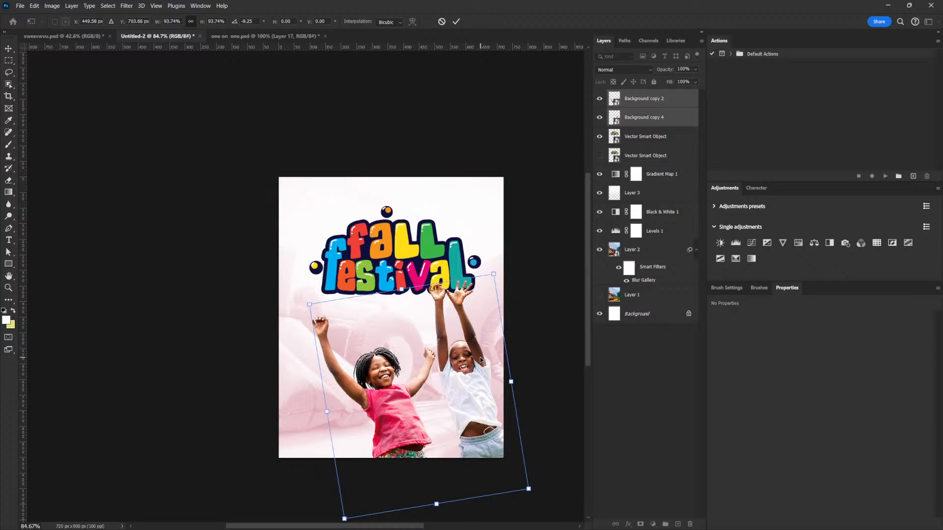
key("Up")
key("Up")
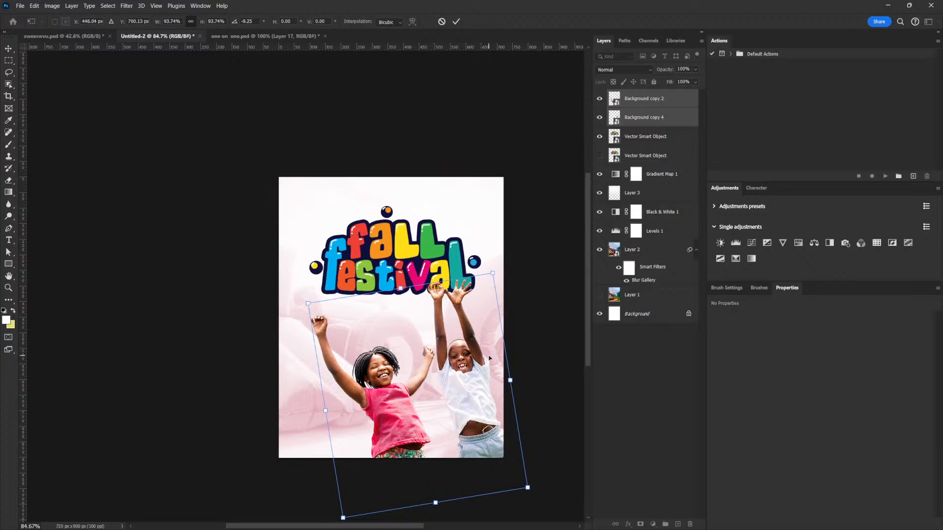
key("Return")
- Move the girl's layer, Background copy 2, below the boy's layer, Background copy 4
key("b")
left_click(636, 114)
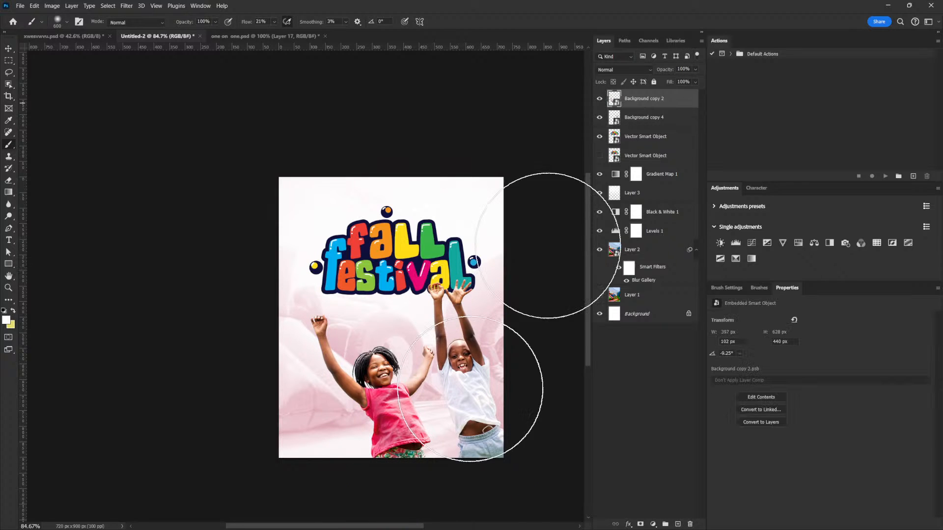
left_click_drag(631, 99, 640, 123)
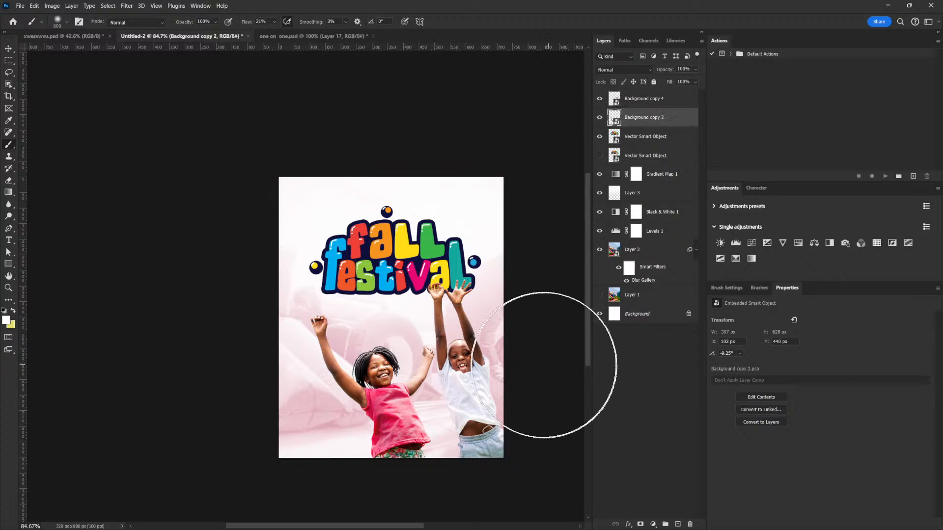
- Move the girl lower and closer to the boy, to about X 145 px, Y 537 px
key("v")
mouse_move(438, 441)
left_mouse_down()
mouse_move(457, 420)
mouse_move(455, 383)
mouse_move(464, 435)
mouse_move(446, 436)
mouse_move(451, 447)
mouse_move(457, 440)
left_mouse_up()
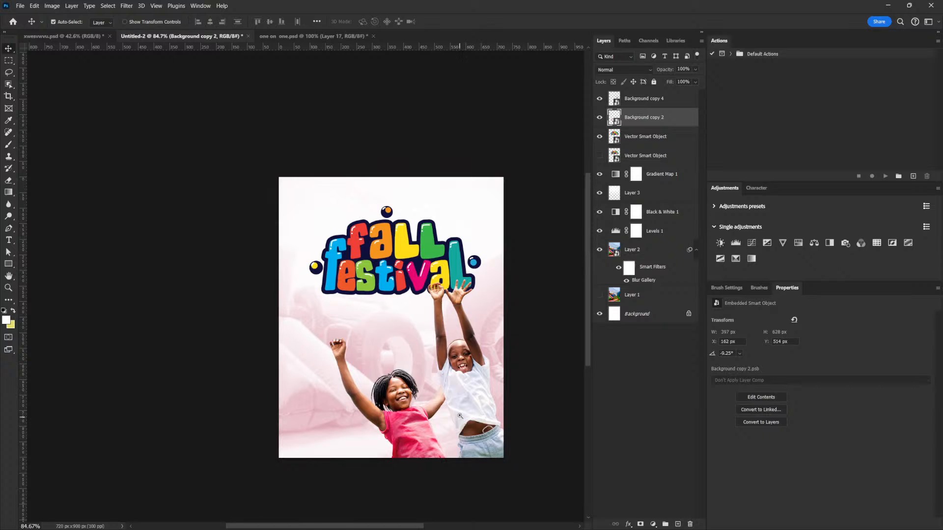
scroll(459, 420, "up", 2)
left_click_drag(471, 426, 470, 426)
left_click_drag(463, 389, 455, 413)
left_click_drag(499, 363, 481, 384)
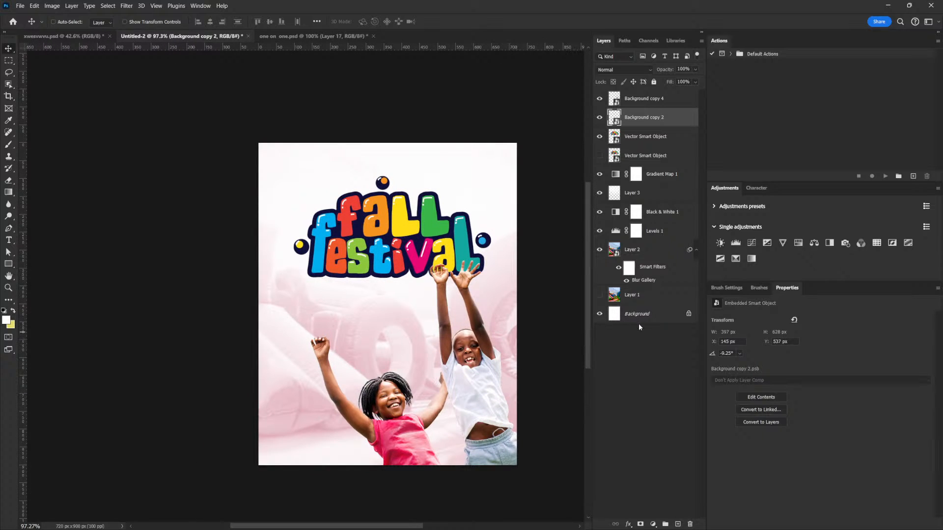
- Change the dark pink colour stop of the Gradient Map 1 adjustment to purple (760094) and apply the gradient
left_click(617, 176)
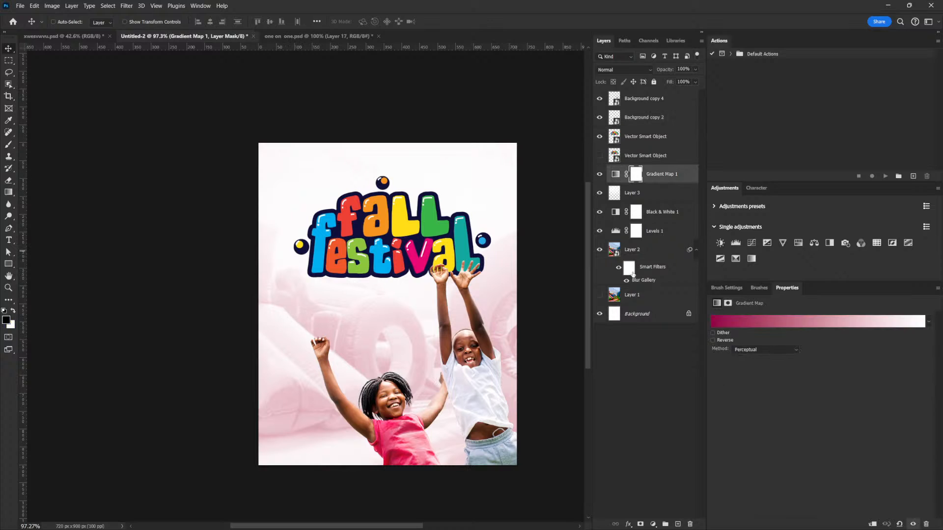
left_click(768, 323)
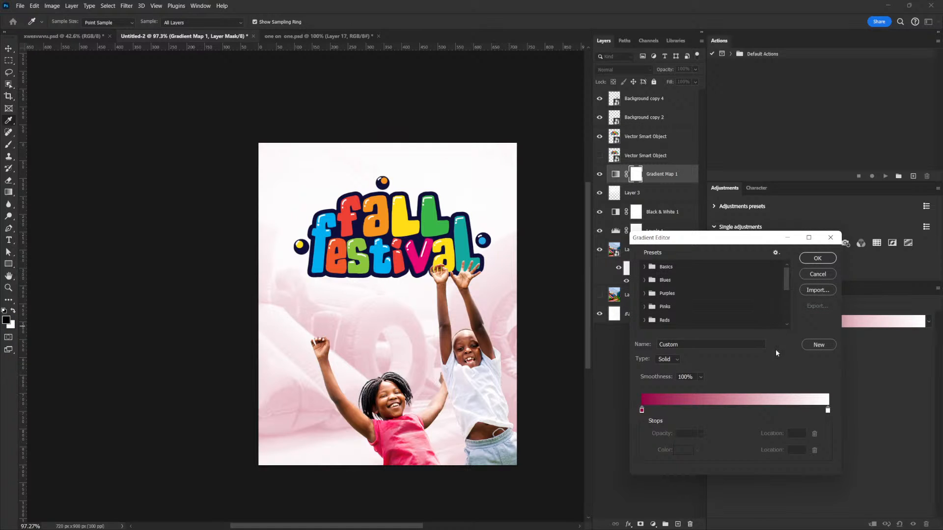
double_click(642, 411)
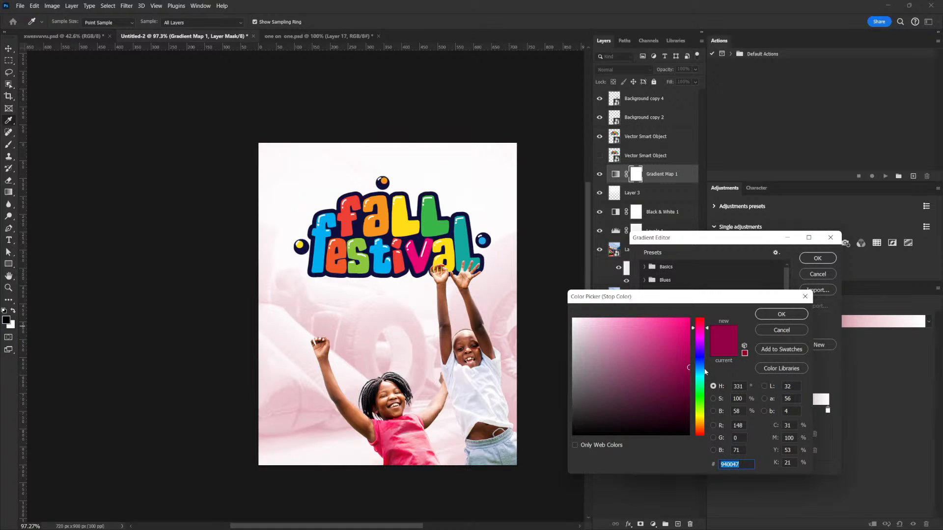
left_click_drag(702, 331, 690, 341)
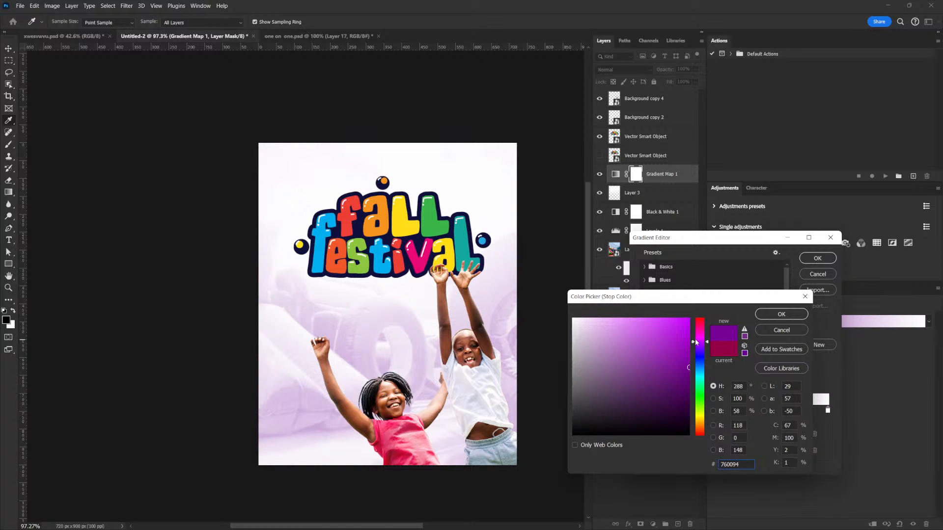
left_click(795, 314)
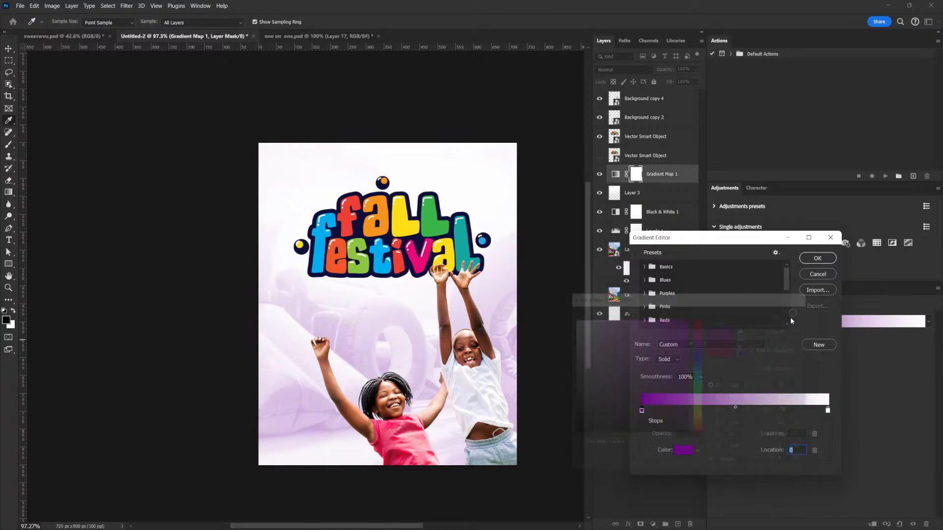
left_click(817, 257)
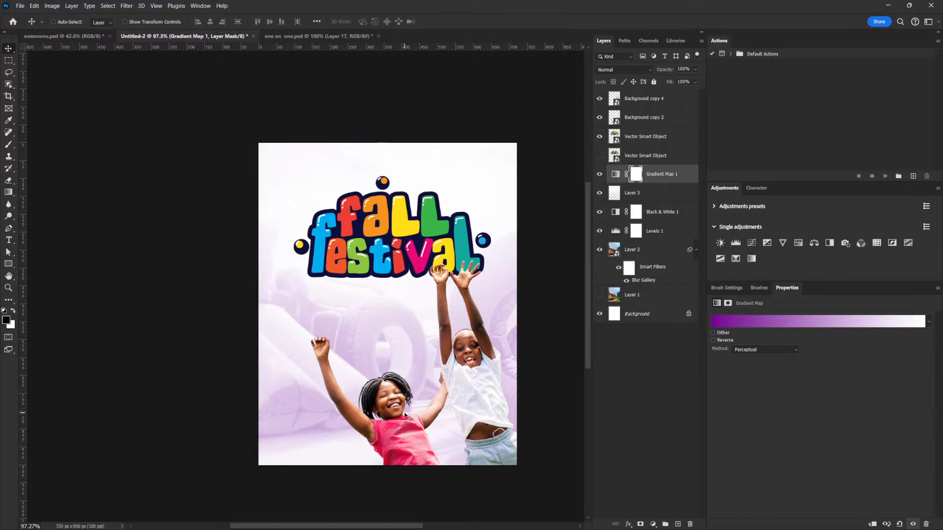
- Group the two children layers, Background copy 4 and Background copy 2, and name the group Kids
left_click(634, 100)
left_click(638, 120, "shift")
left_click(665, 525)
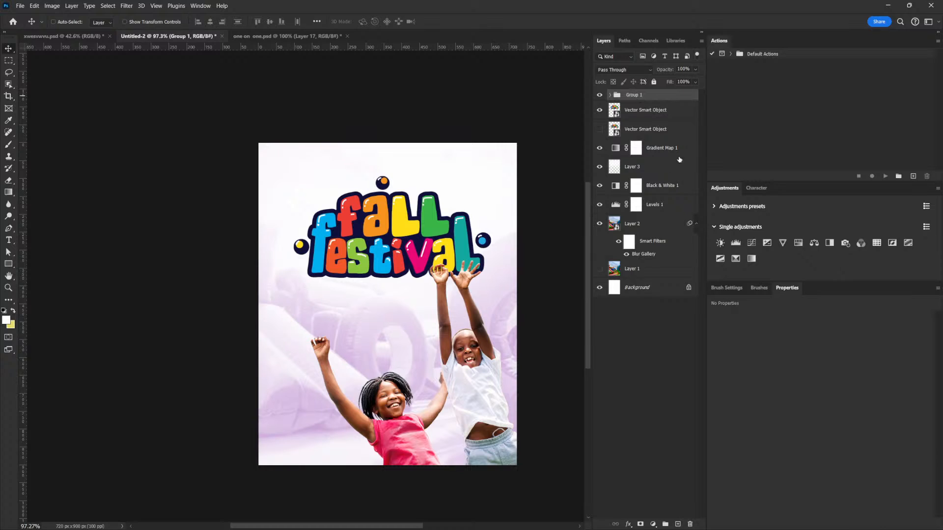
double_click(634, 95)
type("Kids")
key("Return")
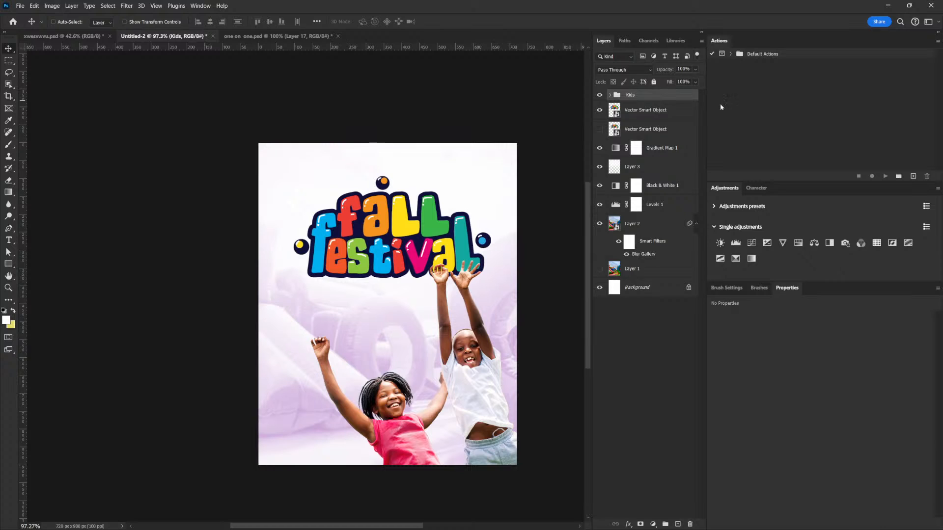
- Add a Hue/Saturation adjustment clipped to the Kids group and set its saturation to -15
left_click(798, 243)
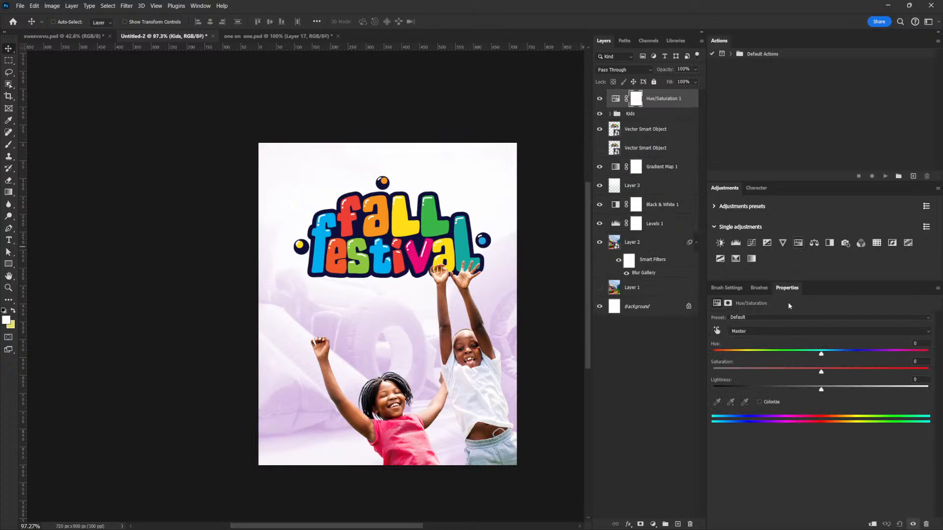
left_click(871, 523)
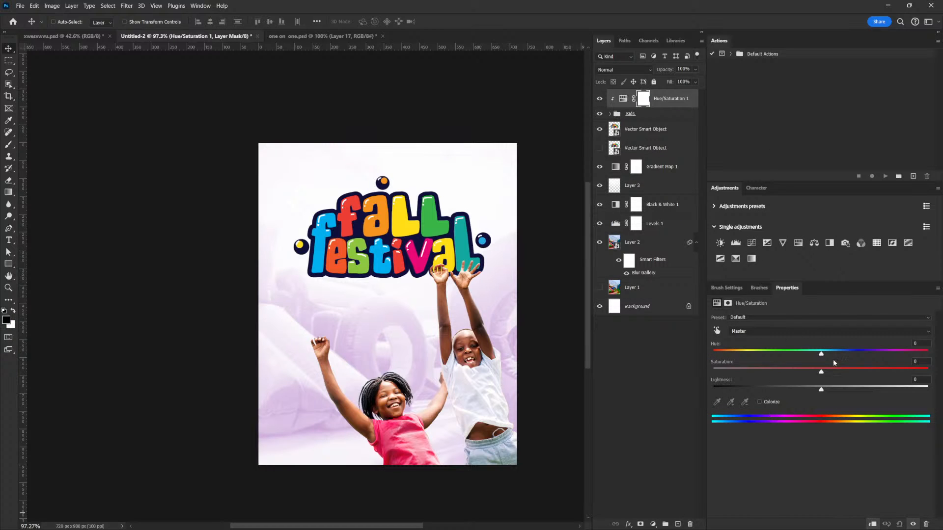
left_click_drag(823, 375, 807, 376)
scroll(480, 374, "up", 2)
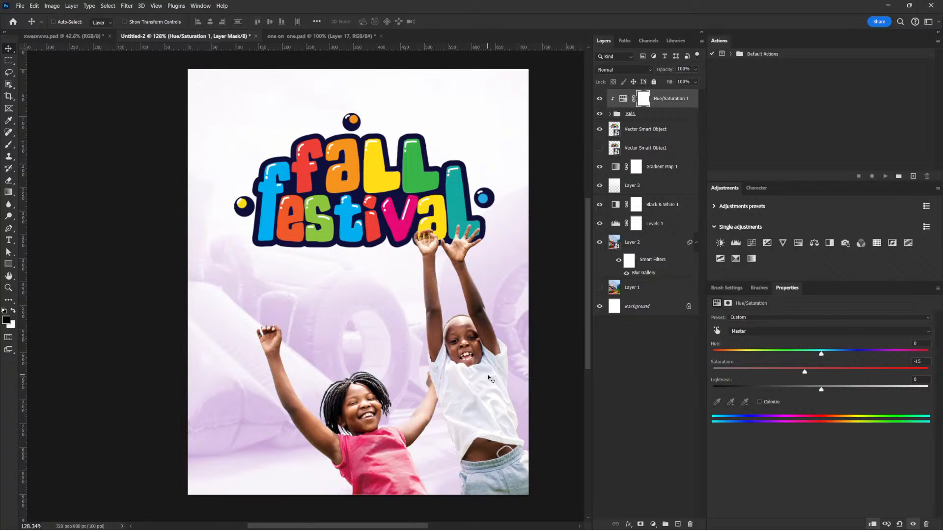
- Add a Curves adjustment clipped to the Kids group, raise input 100 to output 153, and invert its mask to black
left_click(599, 99)
left_click(600, 99)
scroll(491, 362, "up", 3)
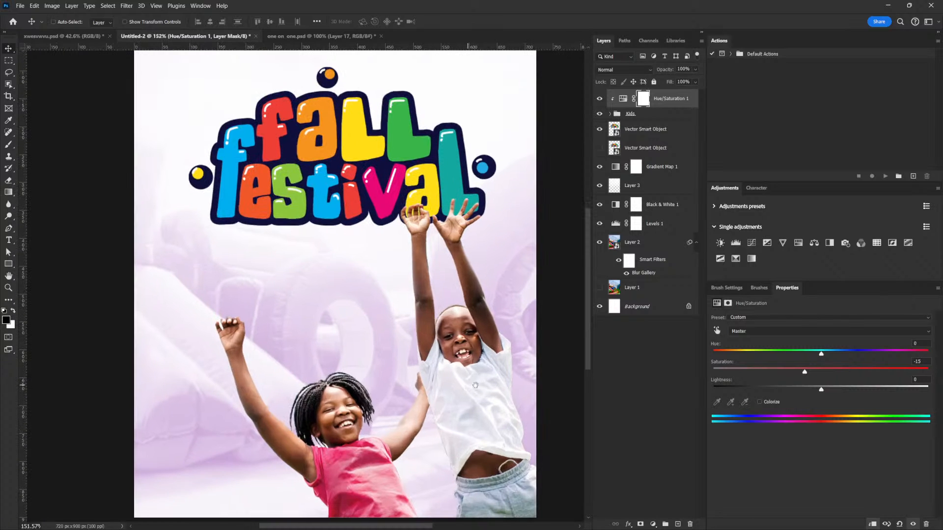
scroll(487, 380, "up", 1)
left_click(668, 100)
left_click(752, 243)
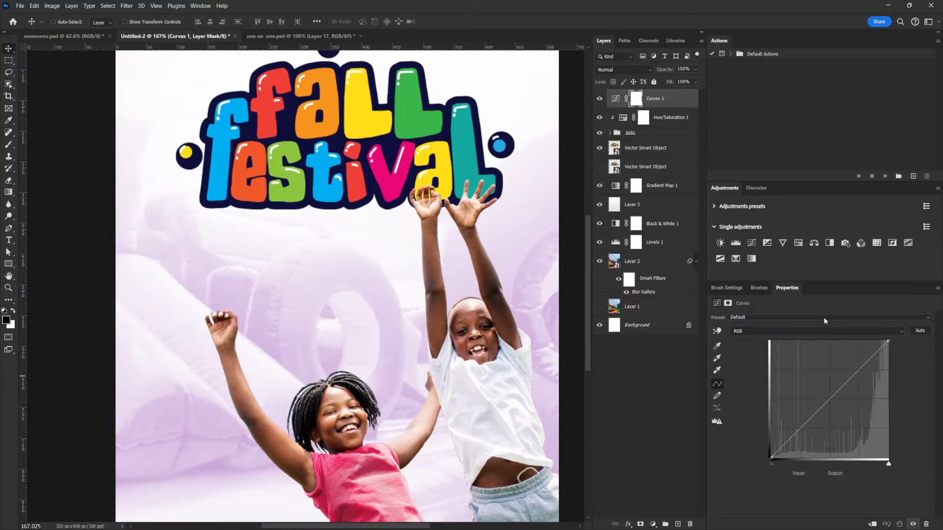
left_click_drag(827, 402, 818, 388)
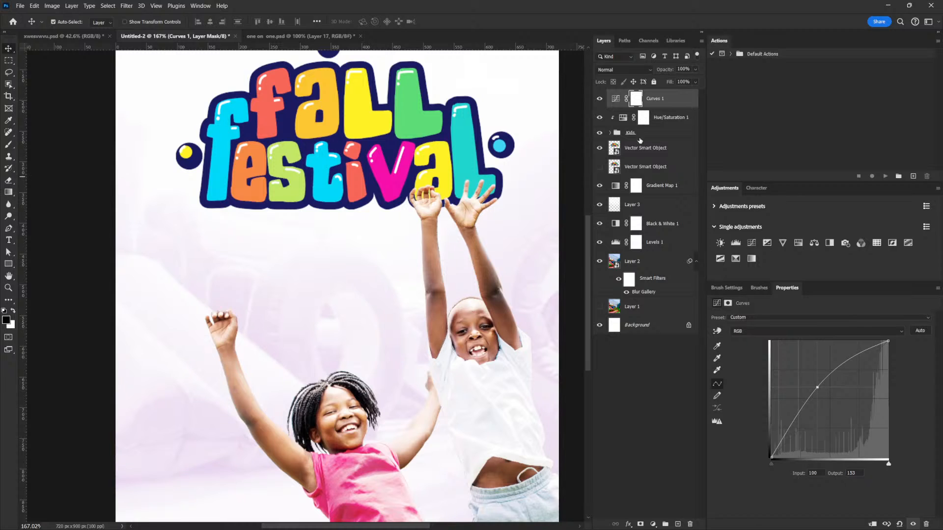
key("ctrl+i")
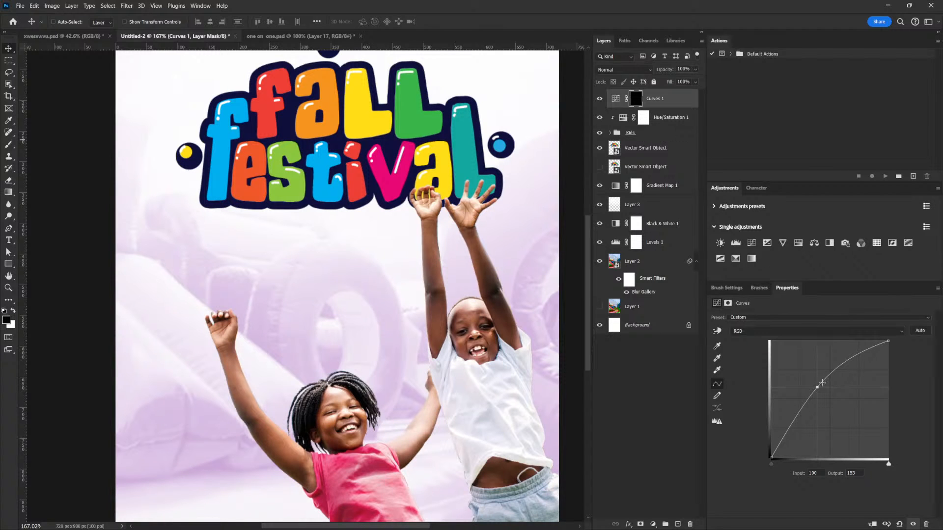
left_click(870, 525)
- Brighten the boy's forehead by painting white on the Curves 1 mask with a hard round brush of about 20 px
key("b")
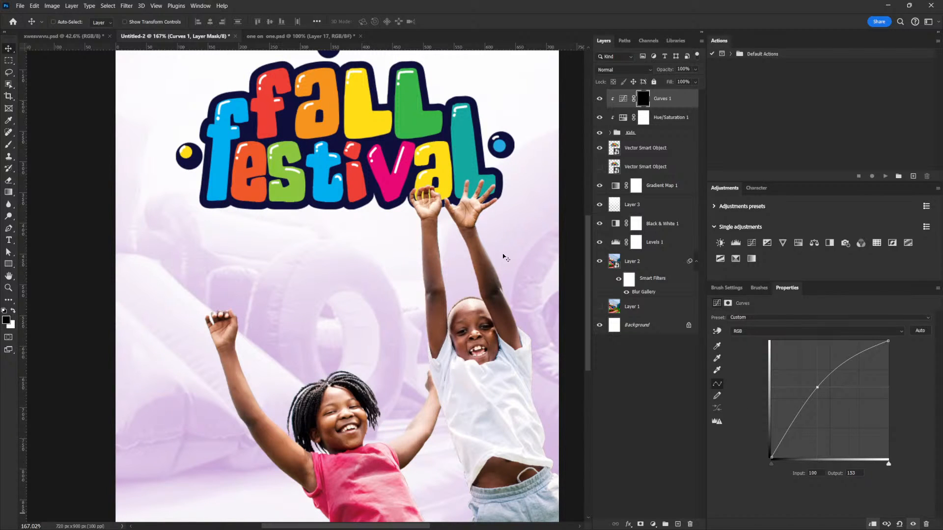
left_click(724, 290)
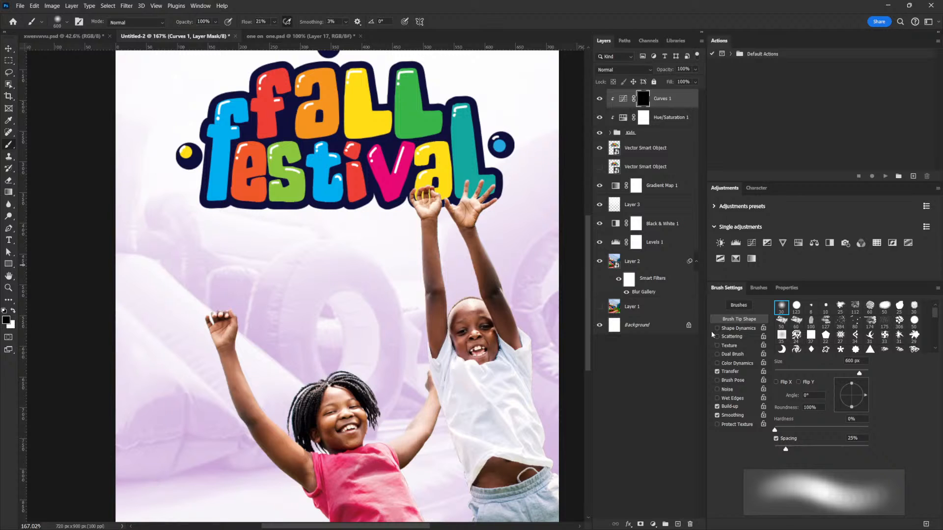
key("bracketleft")
key("bracketleft")
key("bracketleft")
key("bracketleft")
key("bracketleft")
key("bracketleft")
key("bracketleft")
key("bracketleft")
key("bracketleft")
key("bracketleft")
key("bracketleft")
key("bracketleft")
key("bracketleft")
key("bracketleft")
key("bracketleft")
key("bracketleft")
key("bracketleft")
key("bracketleft")
key("bracketleft")
key("bracketleft")
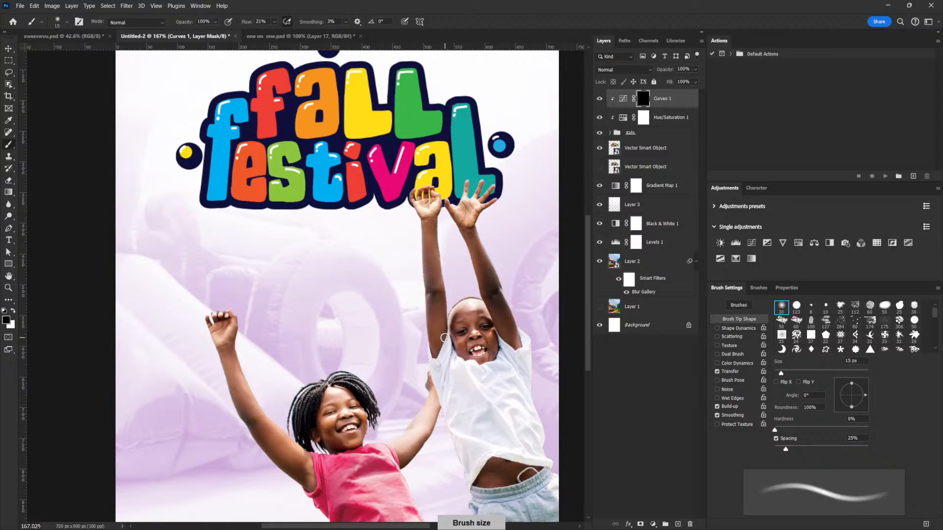
key("period")
scroll(480, 340, "up", 5)
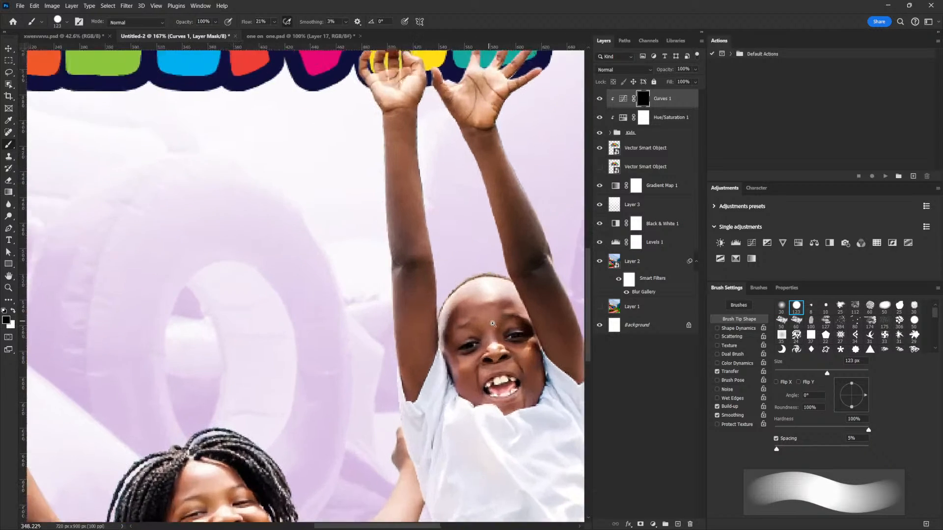
key("bracketleft")
key("bracketleft")
key("bracketleft")
key("bracketleft")
key("bracketleft")
key("bracketleft")
key("bracketleft")
key("bracketleft")
key("bracketleft")
key("bracketleft")
key("bracketleft")
key("bracketleft")
key("bracketleft")
key("bracketleft")
key("bracketleft")
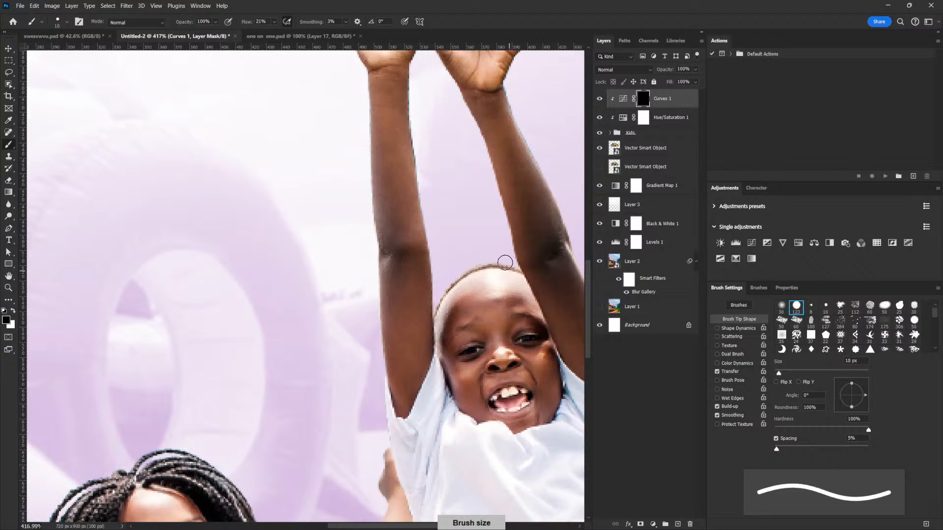
left_click(15, 315)
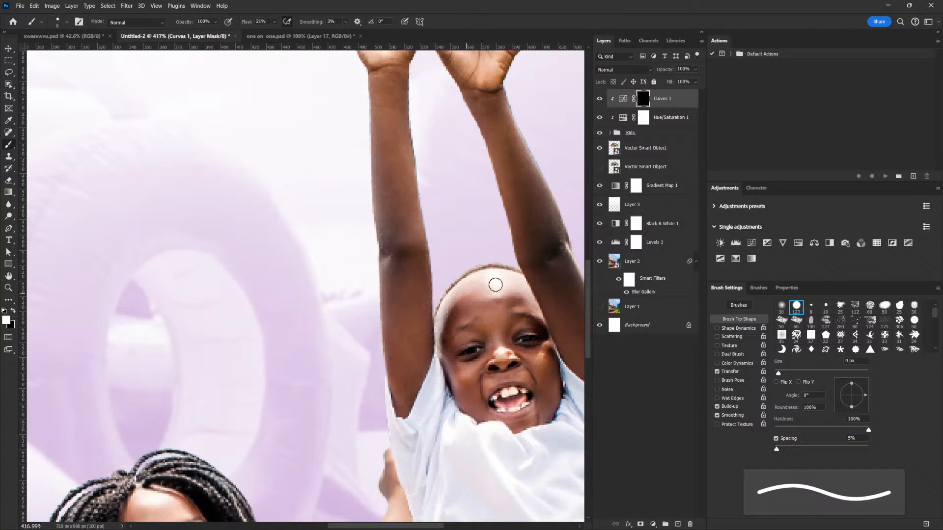
key("bracketright")
key("bracketright")
key("bracketleft")
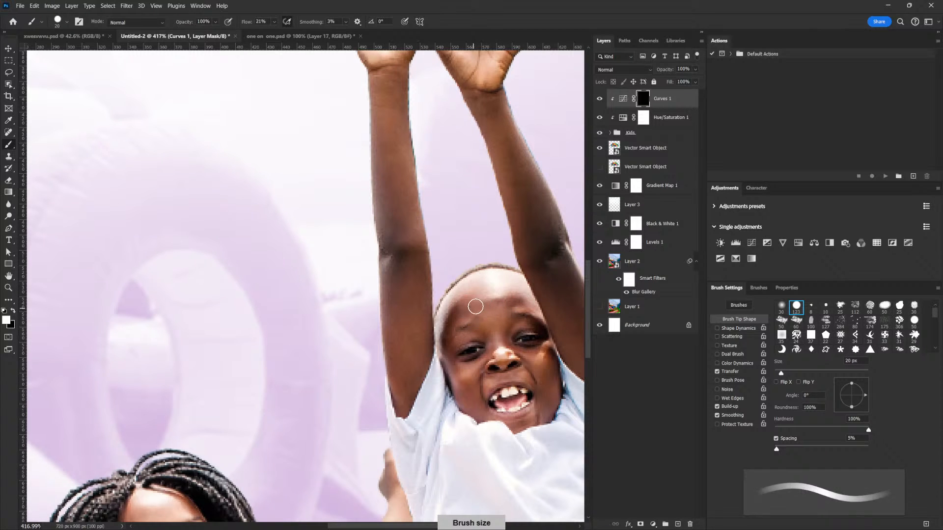
key("bracketright")
left_click_drag(459, 313, 514, 296)
- Paint white over the boy's cheeks and chin on the Curves 1 mask with a smaller brush of 10 to 6 px
key("bracketleft")
key("bracketleft")
key("bracketleft")
key("bracketleft")
key("bracketleft")
key("bracketleft")
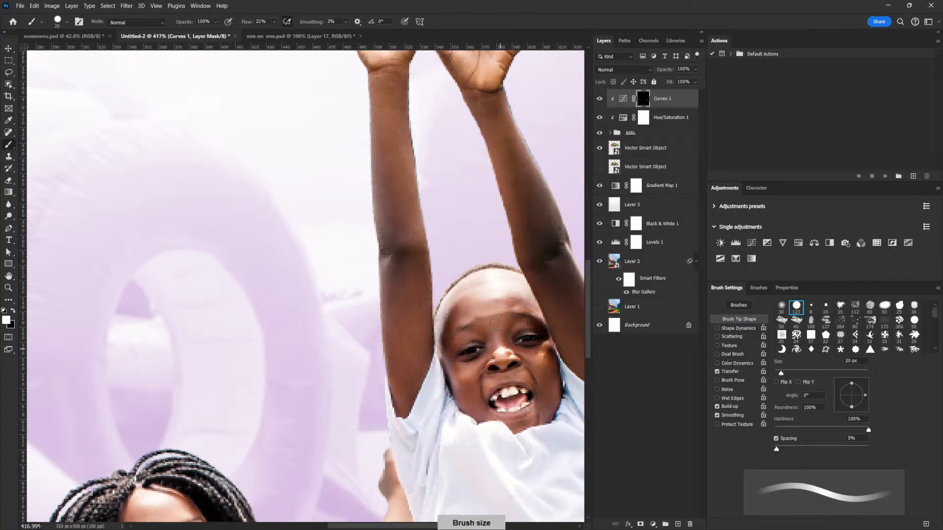
key("bracketright")
key("bracketright")
key("bracketright")
key("bracketright")
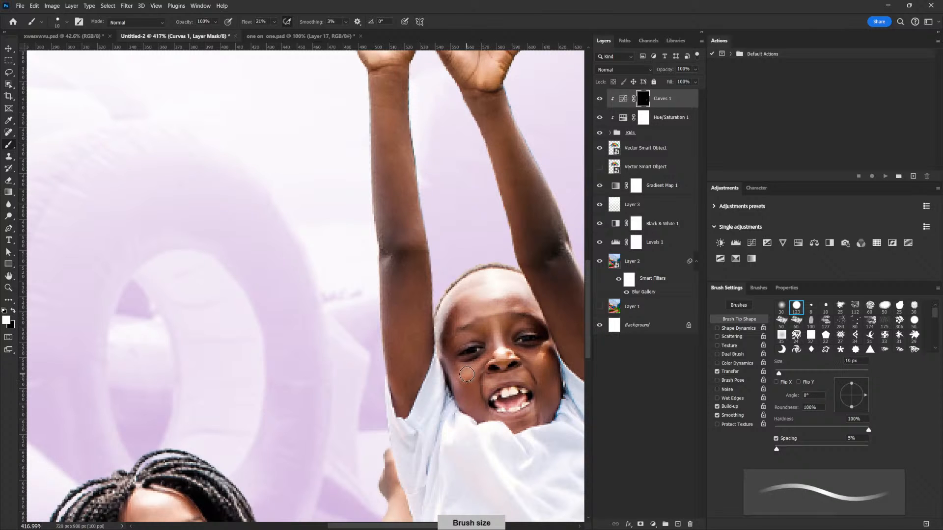
left_click_drag(475, 369, 471, 399)
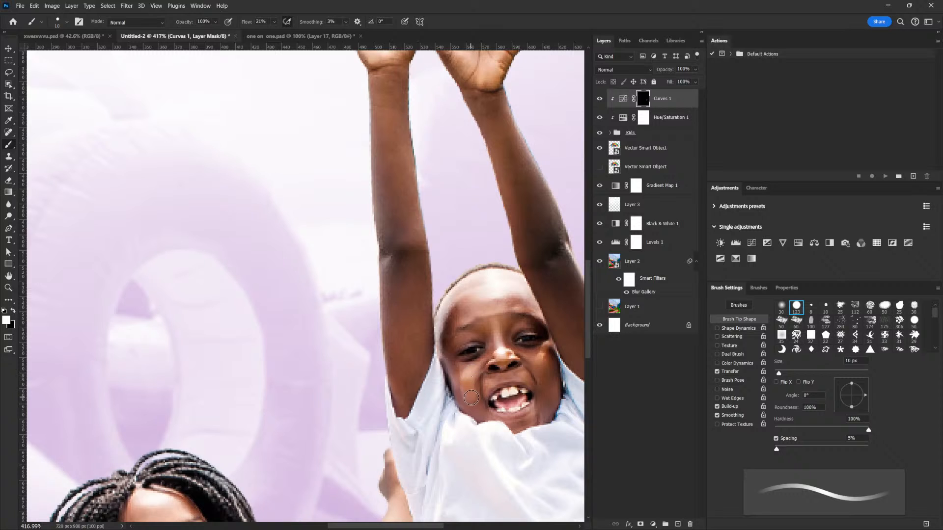
left_click_drag(536, 353, 541, 389)
key("bracketleft")
key("bracketleft")
key("bracketleft")
key("bracketleft")
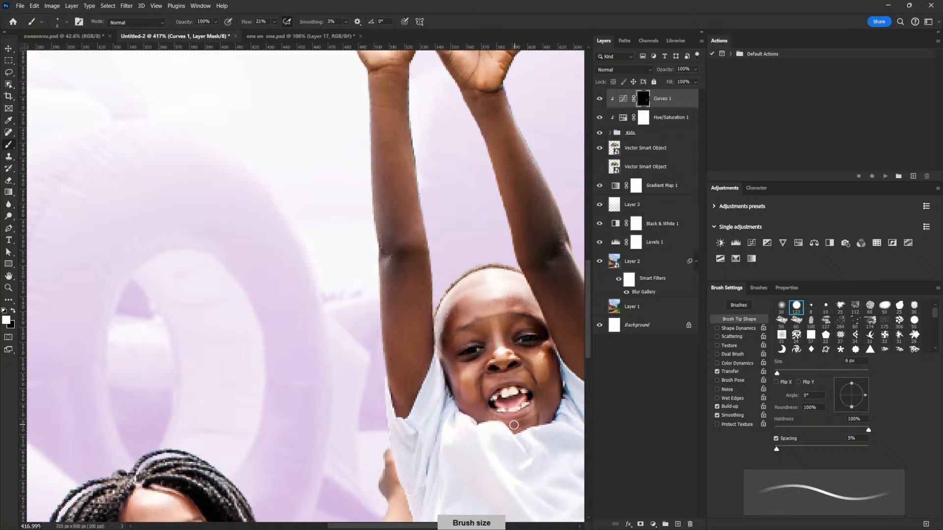
- Brighten the girl's forehead and cheeks by painting white on the Curves 1 mask with a 7 to 15 px brush
left_click_drag(342, 441, 422, 309)
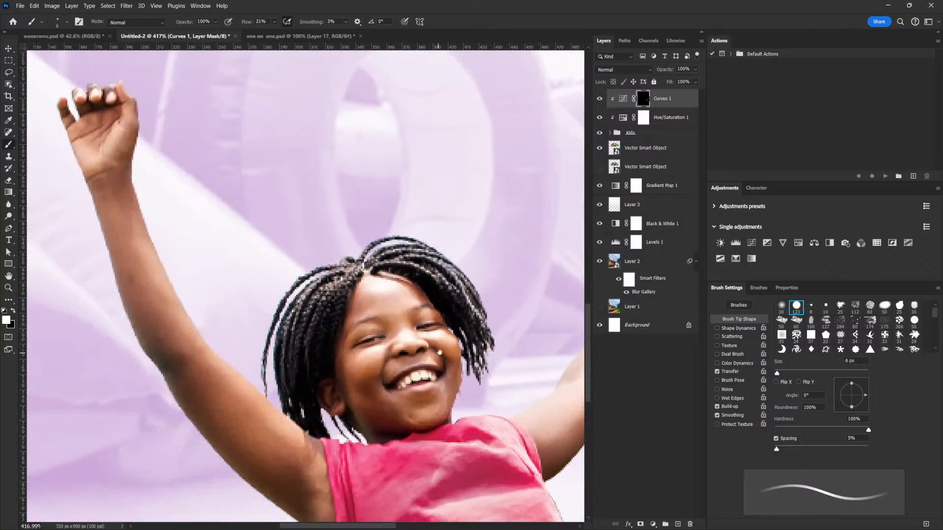
key("bracketright")
key("bracketright")
key("bracketright")
key("bracketright")
key("bracketright")
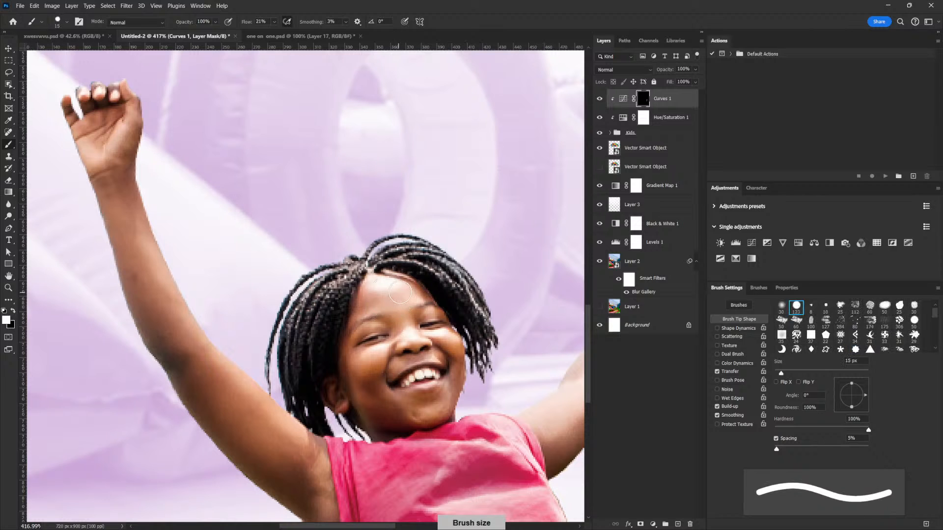
key("bracketleft")
key("bracketleft")
key("bracketleft")
key("bracketleft")
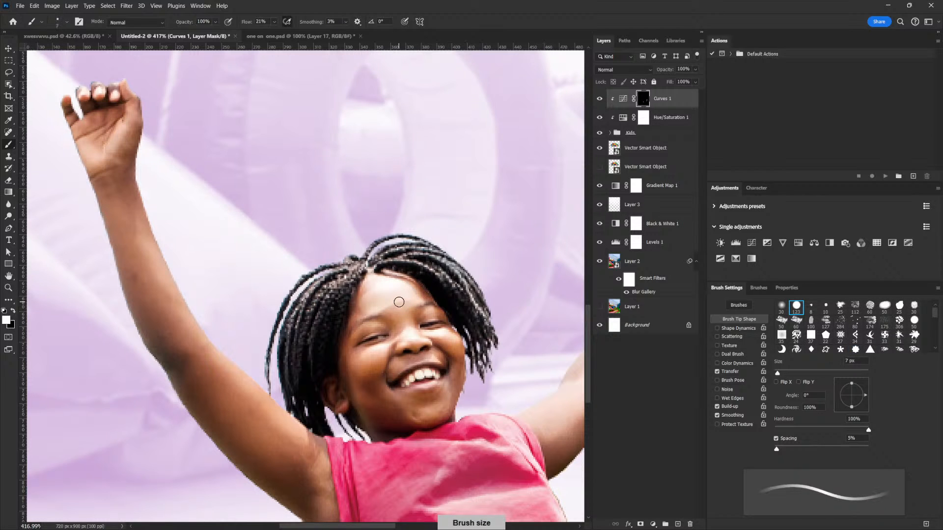
key("bracketright")
key("bracketright")
key("bracketright")
key("bracketright")
key("ctrl+z")
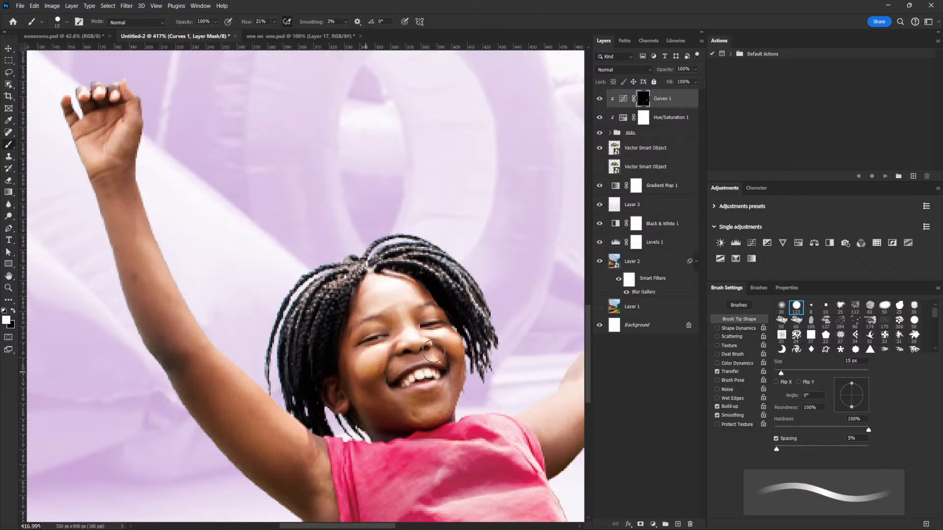
key("bracketleft")
key("bracketleft")
key("bracketleft")
key("bracketright")
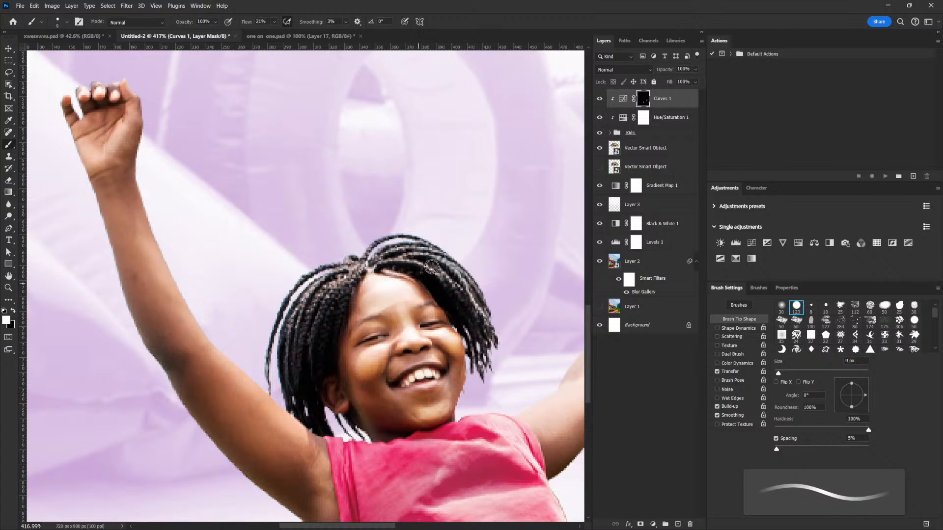
left_click_drag(521, 319, 471, 319)
left_click(536, 326, "ctrl")
left_click_drag(533, 323, 436, 382)
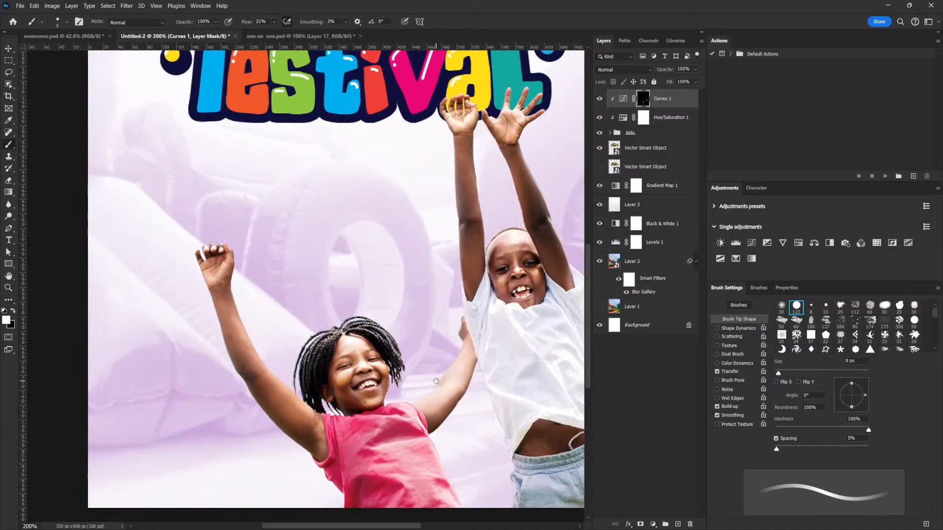
- Feather the Curves 1 layer mask by 2.8 px and compare the children with and without the adjustment
left_click(787, 289)
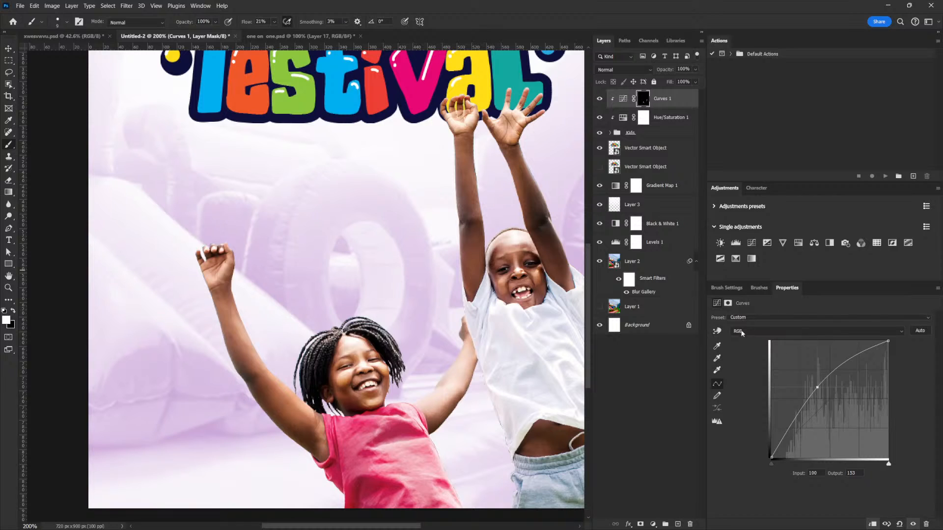
left_click(728, 303)
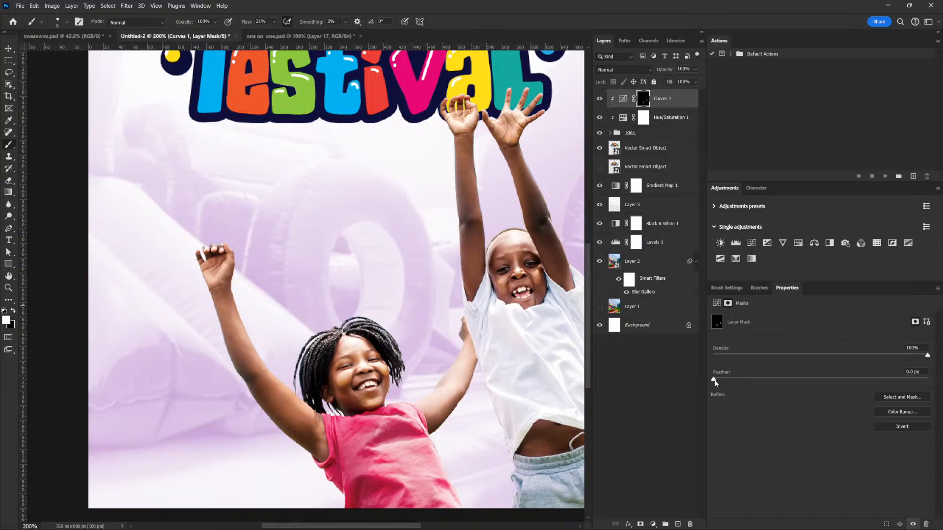
left_click_drag(717, 379, 743, 378)
left_click(599, 100)
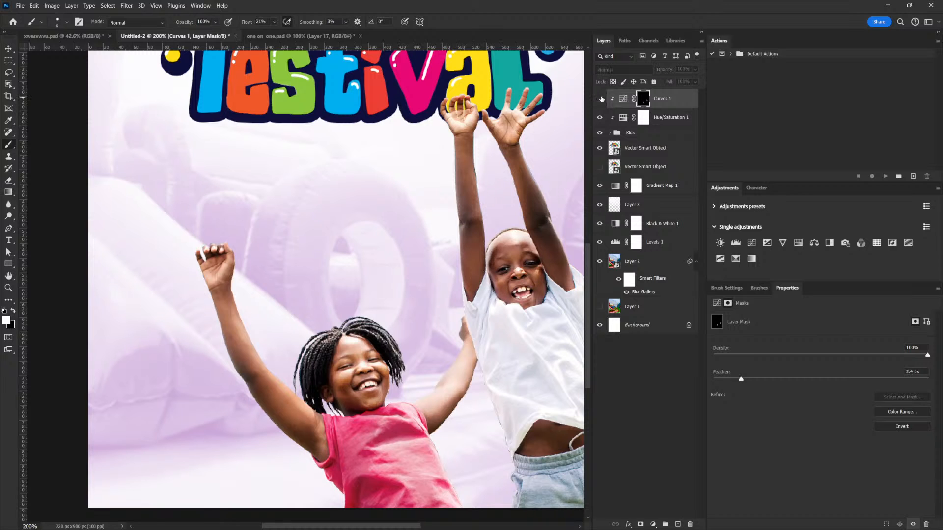
left_click(599, 99)
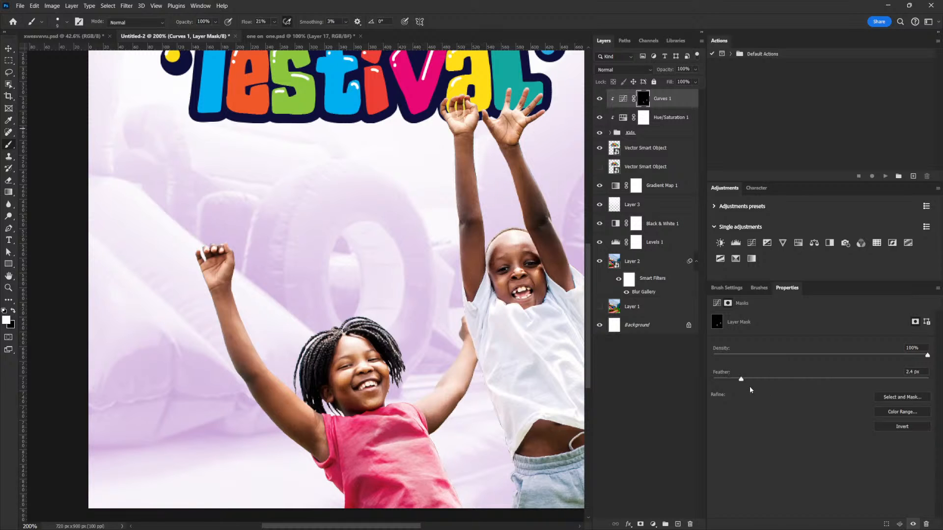
left_click_drag(742, 379, 746, 379)
scroll(525, 330, "down", 3)
scroll(518, 367, "up", 1)
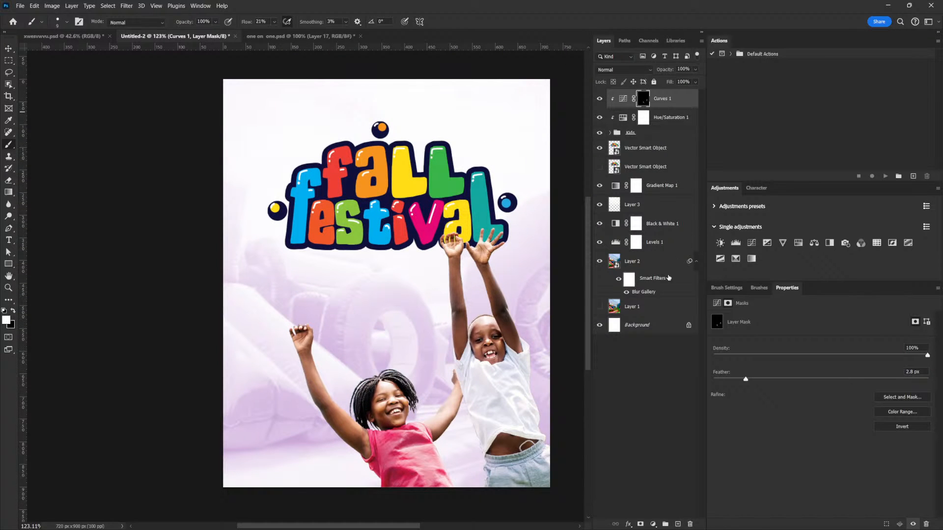
scroll(347, 329, "up", 5)
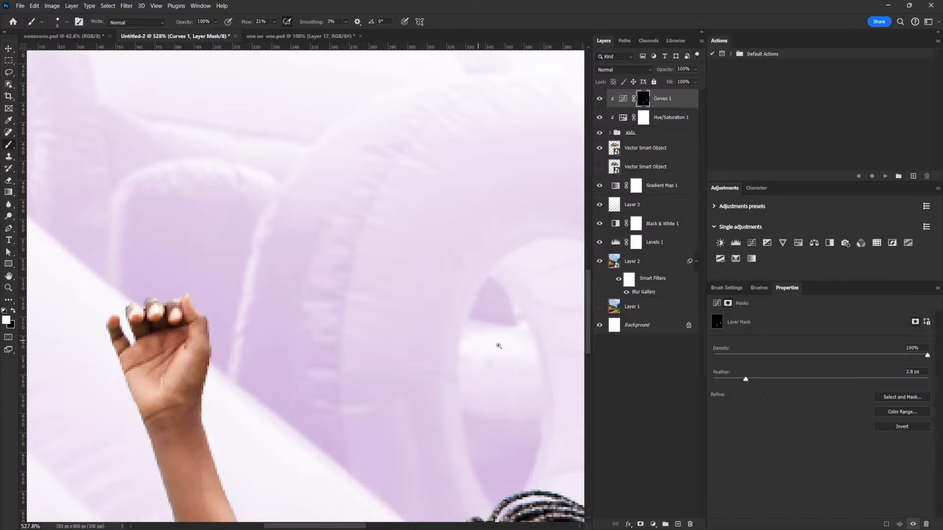
scroll(483, 341, "down", 8)
scroll(539, 370, "up", 4)
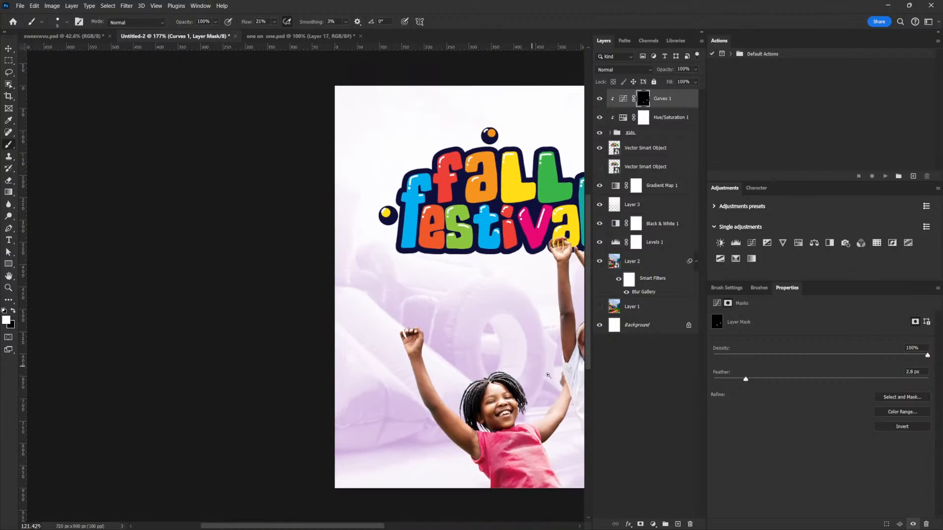
scroll(540, 370, "down", 3)
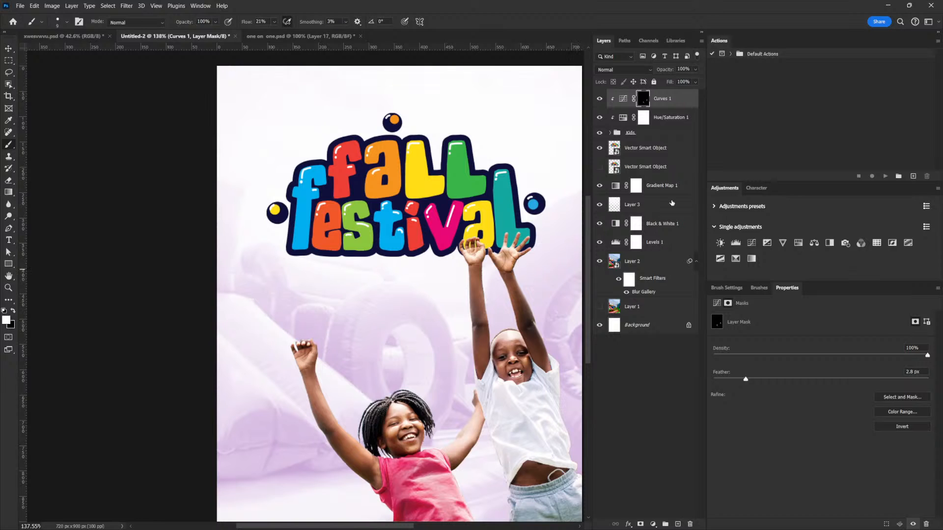
- Add a Color Balance adjustment clipped above Curves 1 and shift its shadows slightly toward blue
left_click(622, 98)
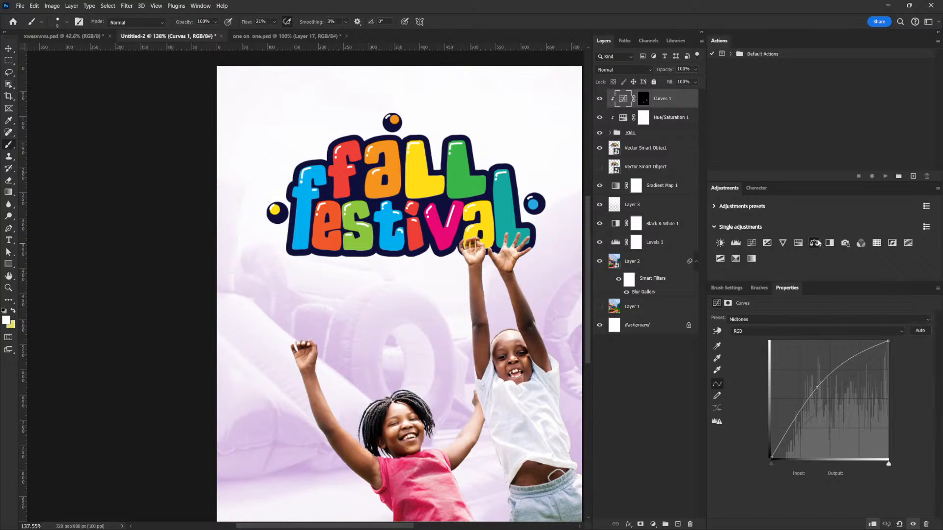
left_click(814, 242)
left_click(872, 524)
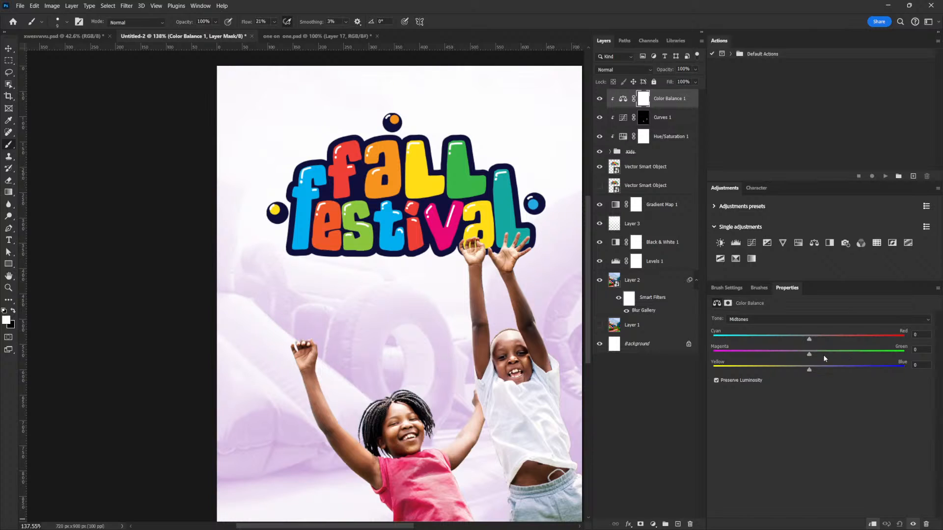
left_click(757, 319)
left_click(736, 326)
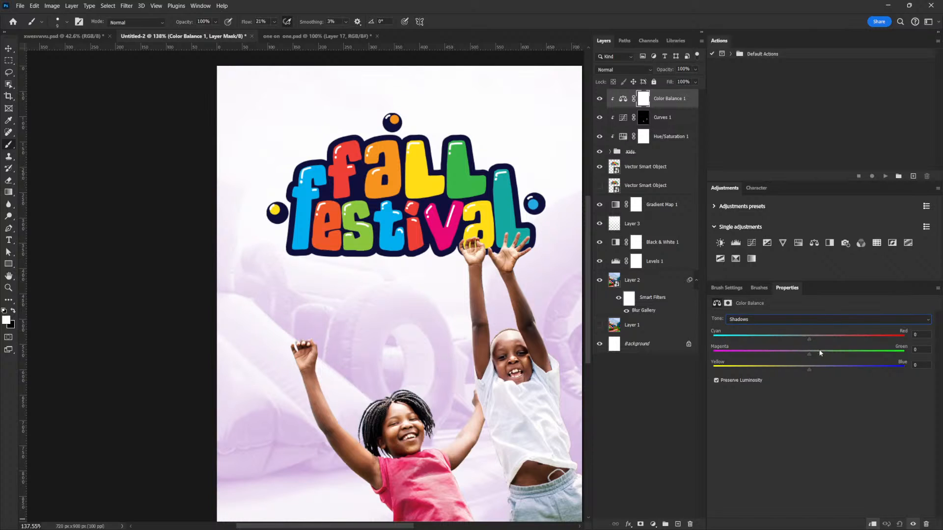
left_click_drag(810, 355, 812, 355)
left_click_drag(809, 370, 823, 370)
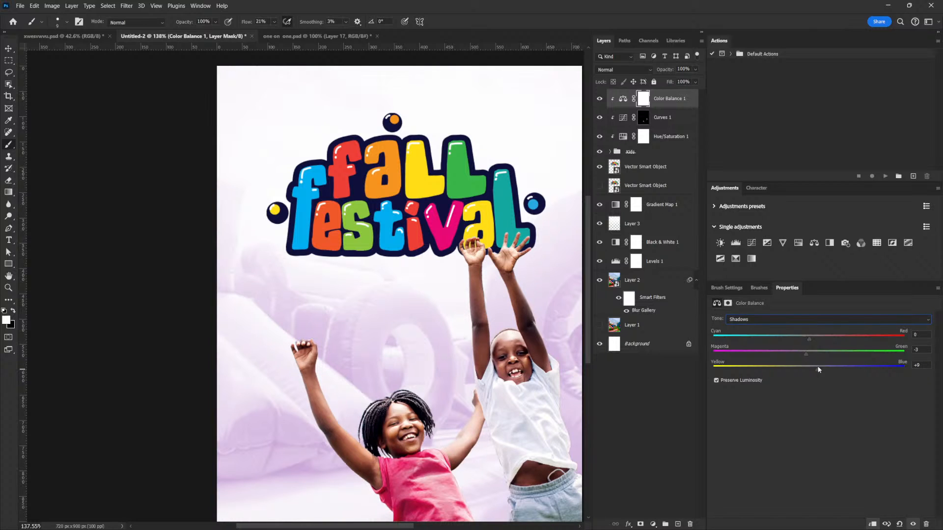
left_click(808, 355)
left_click_drag(806, 353, 810, 353)
- Add a clipped Curves adjustment directly above the Kids group and raise input 127 to output 147
left_click(663, 117)
left_click(653, 152)
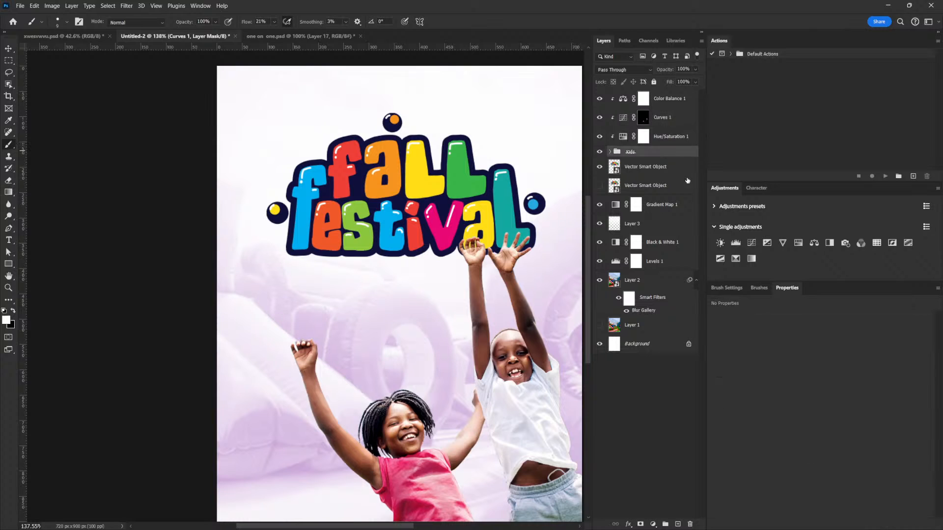
left_click(752, 243)
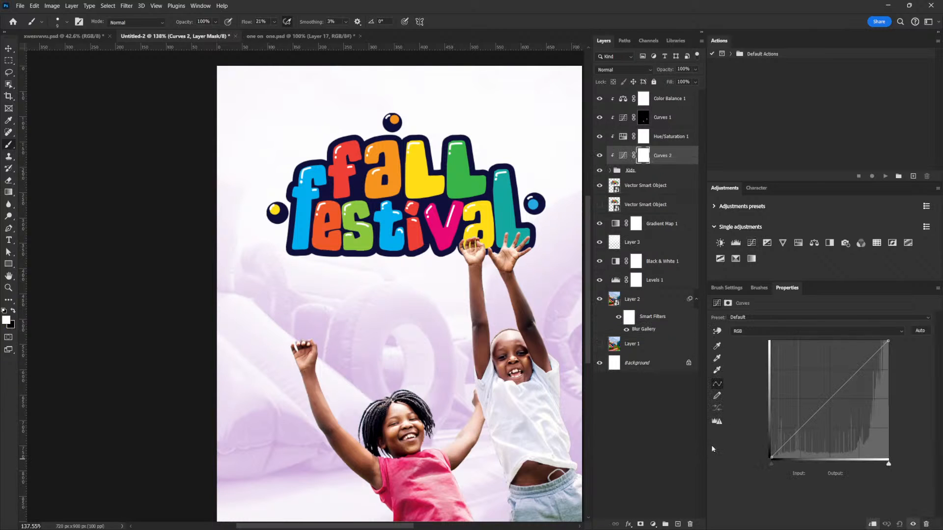
left_click_drag(833, 392, 829, 391)
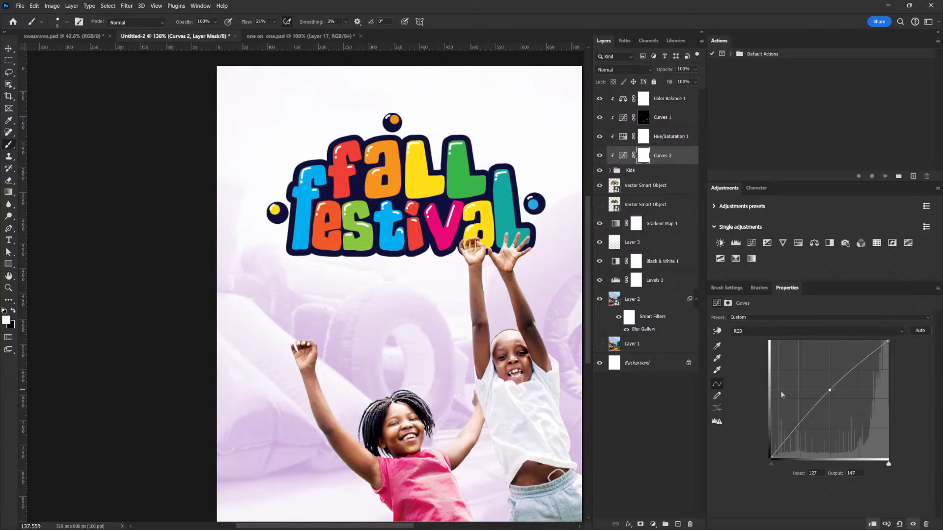
- Add a layer above Gradient Map 1 and place the letter "s" on it as white Futura LT Bold text
scroll(541, 334, "down", 5)
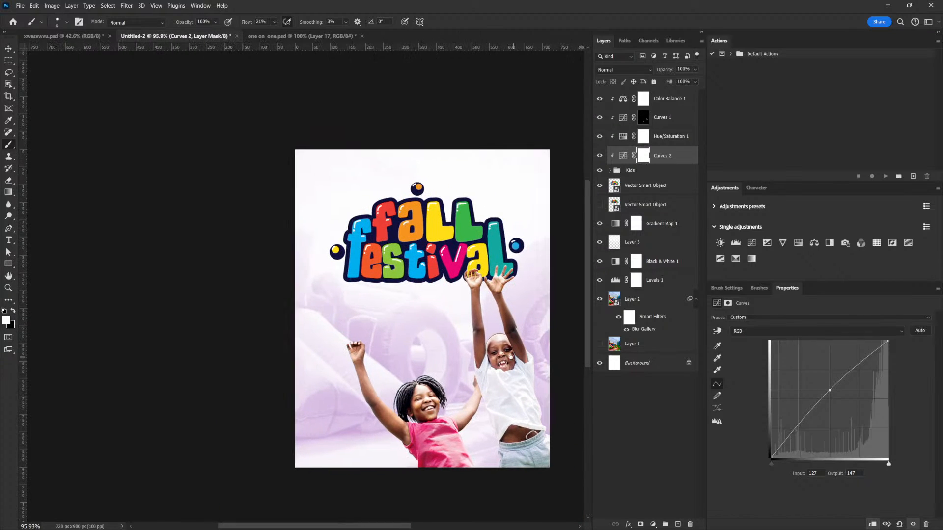
scroll(510, 356, "up", 2)
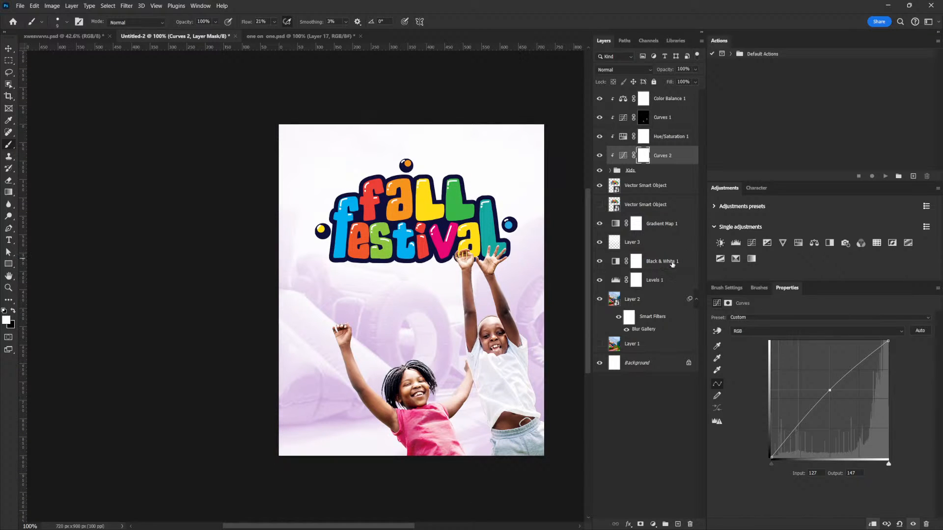
left_click(650, 224)
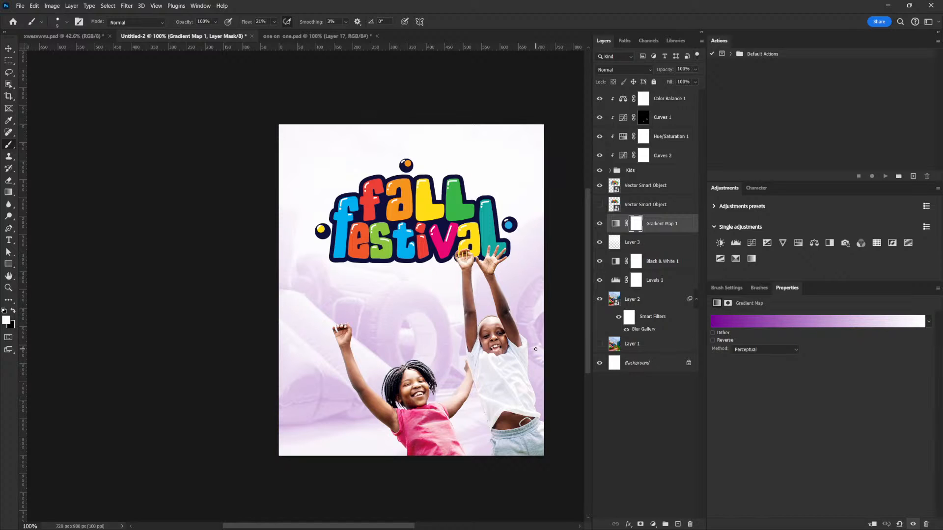
left_click(663, 225)
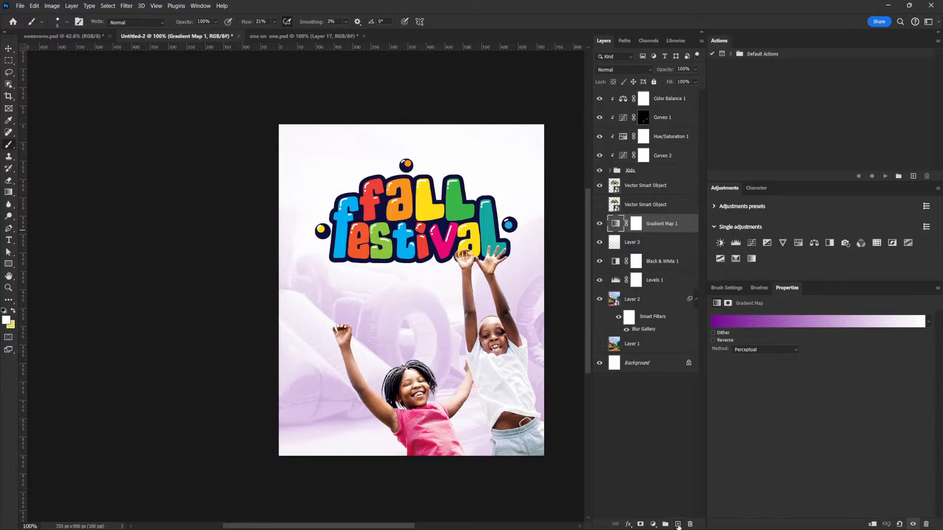
left_click(678, 524)
left_click(8, 240)
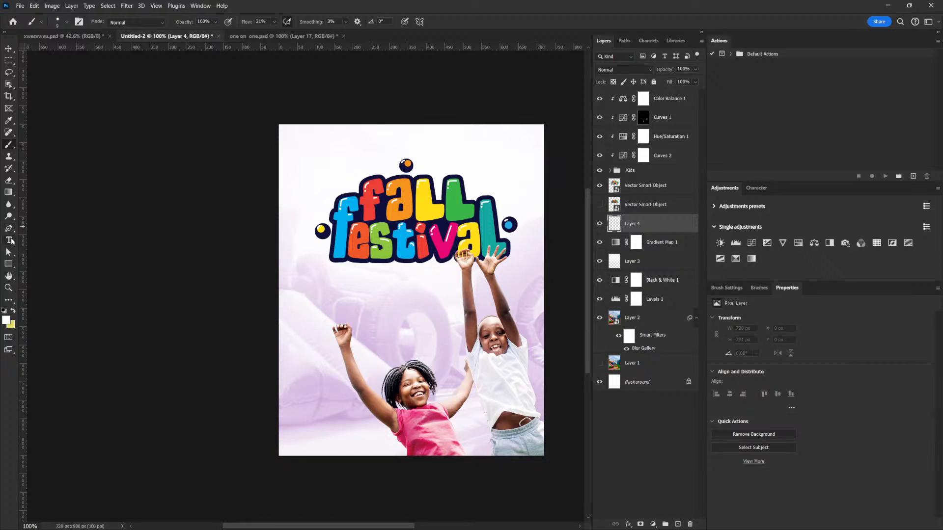
left_click(405, 307)
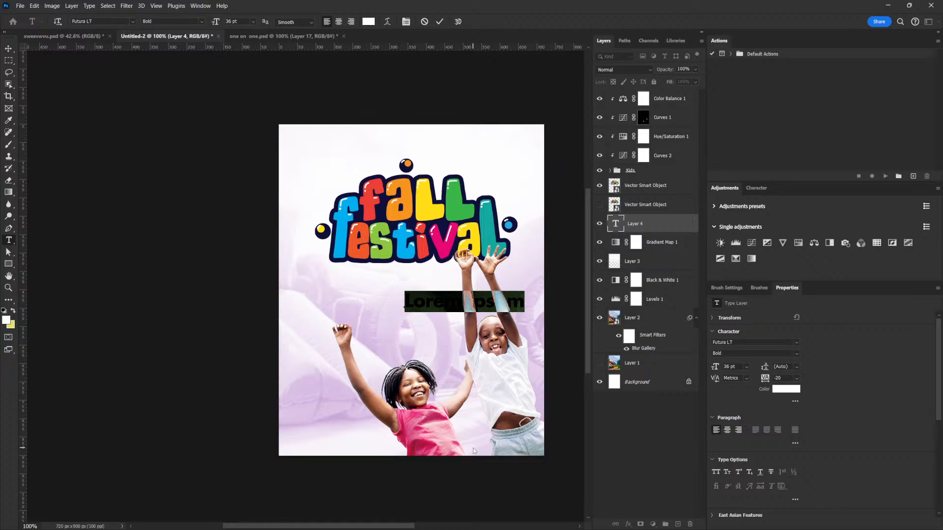
type("S")
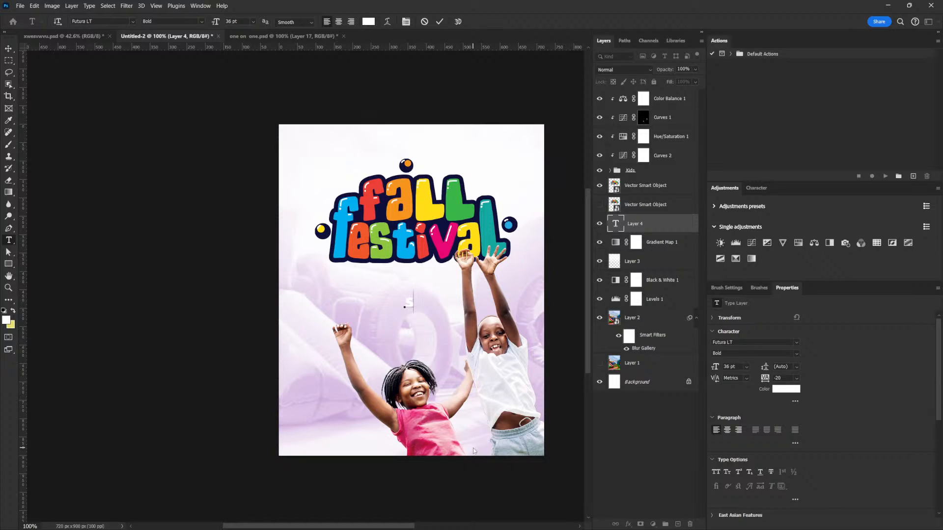
left_click(10, 50)
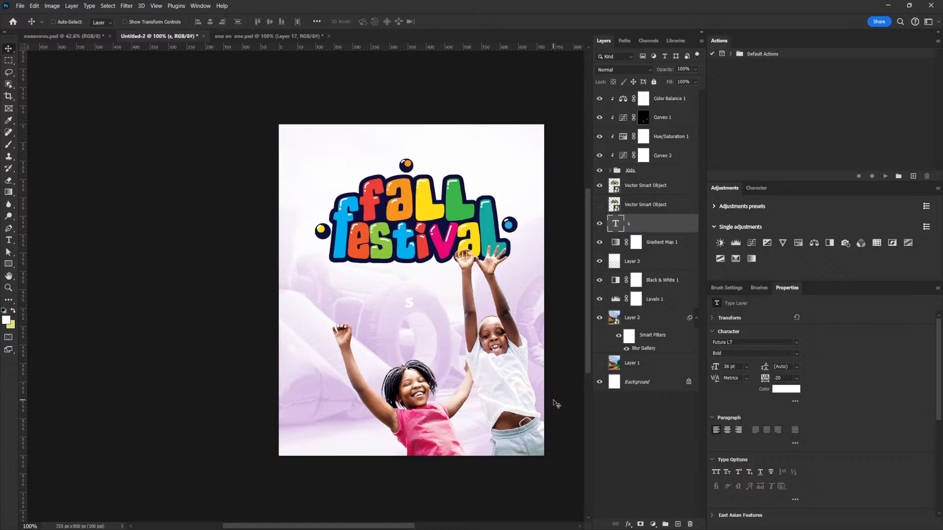
- Enlarge the letter to about 5117%, rotate it about 33°, and position it across the lower part of the flyer
key("ctrl+t")
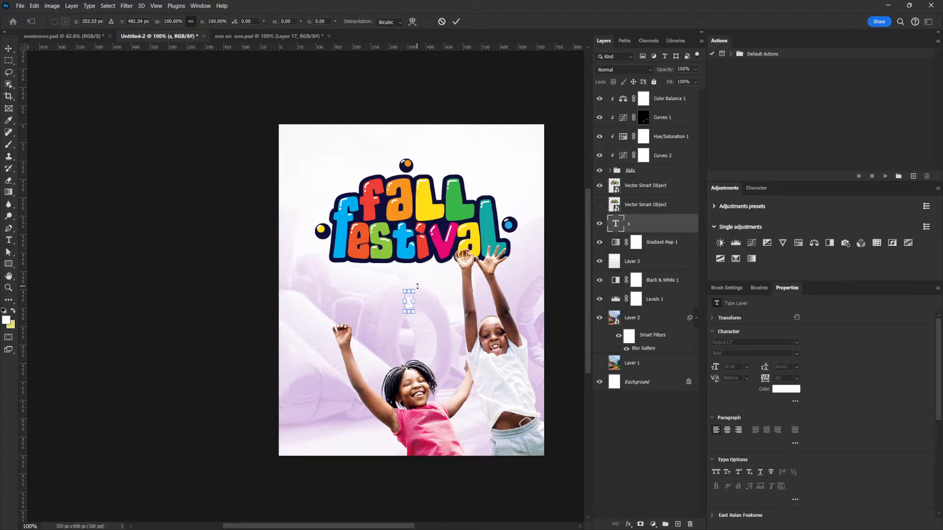
left_click_drag(415, 289, 569, 335)
left_click_drag(522, 212, 612, 125)
left_click_drag(351, 317, 282, 429)
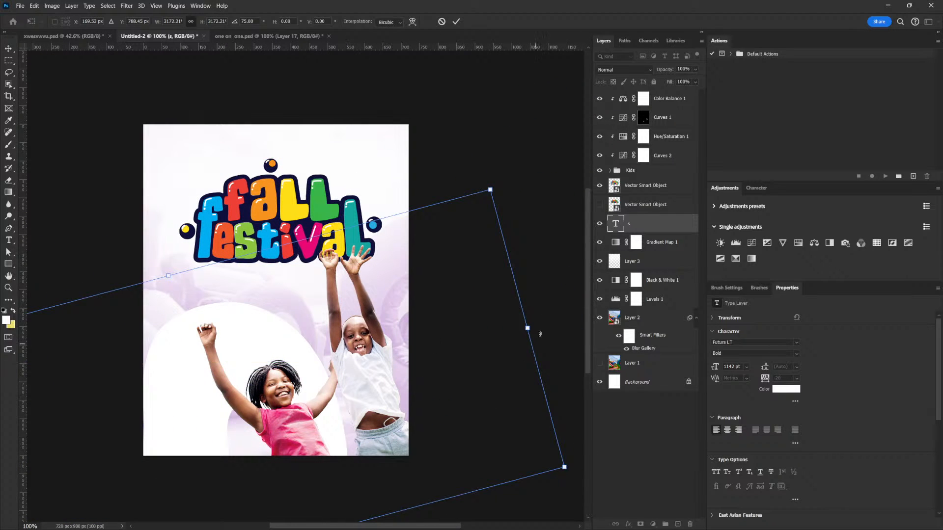
left_click_drag(489, 222, 339, 93)
scroll(506, 309, "down", 5, "alt")
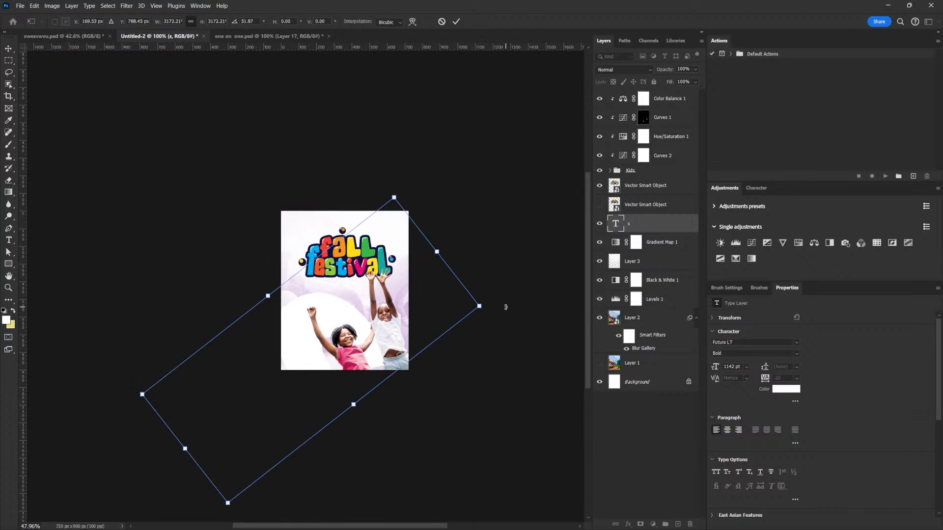
left_click_drag(489, 307, 535, 182)
mouse_move(391, 314)
left_mouse_down()
mouse_move(377, 342)
mouse_move(400, 324)
left_mouse_up()
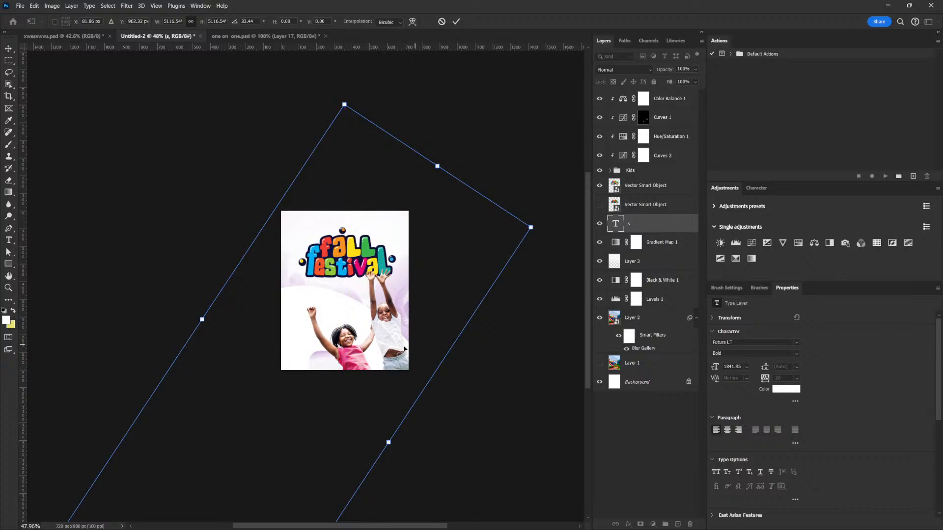
key("Return")
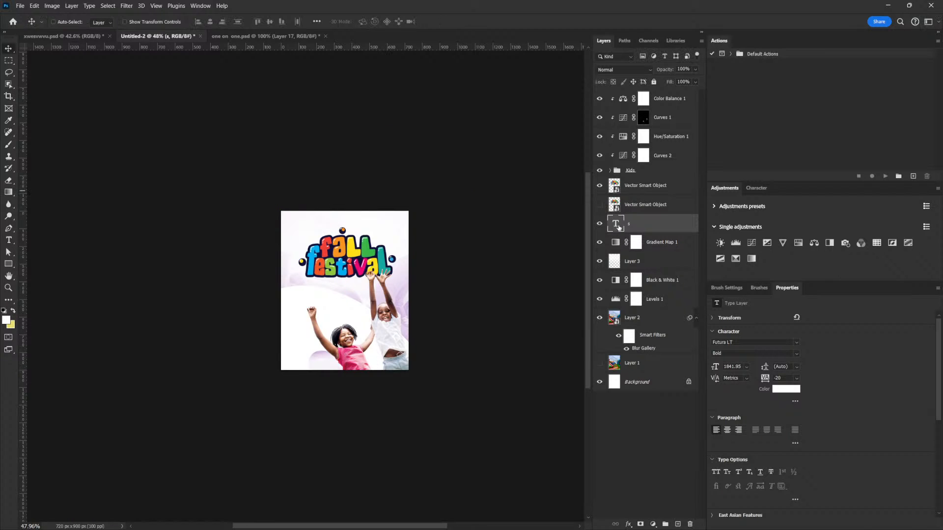
- Replace the oversized letter "s" with a capital "B"
double_click(616, 224)
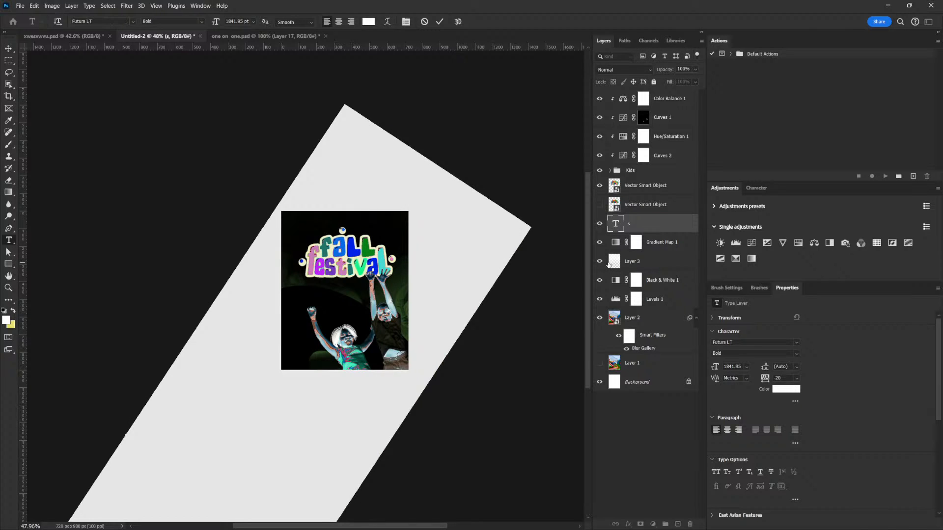
key("BackSpace")
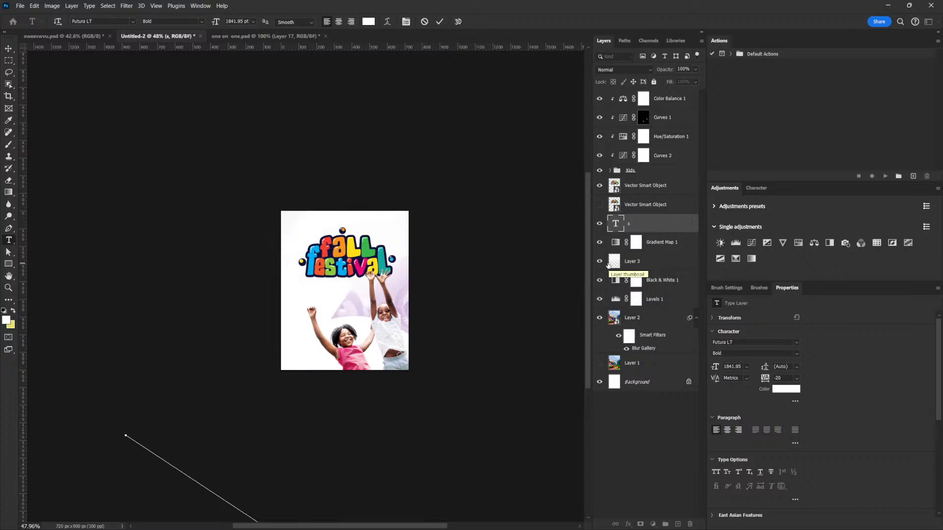
key("ctrl+c")
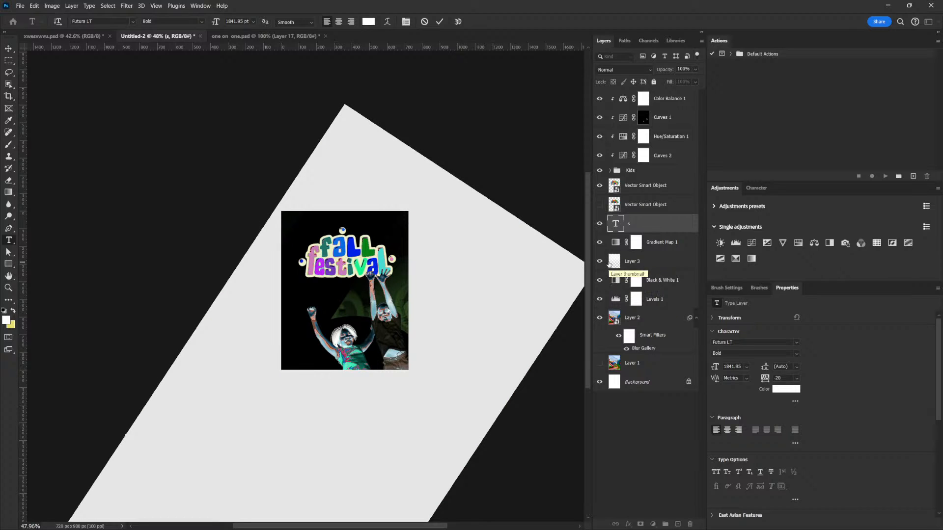
key("BackSpace")
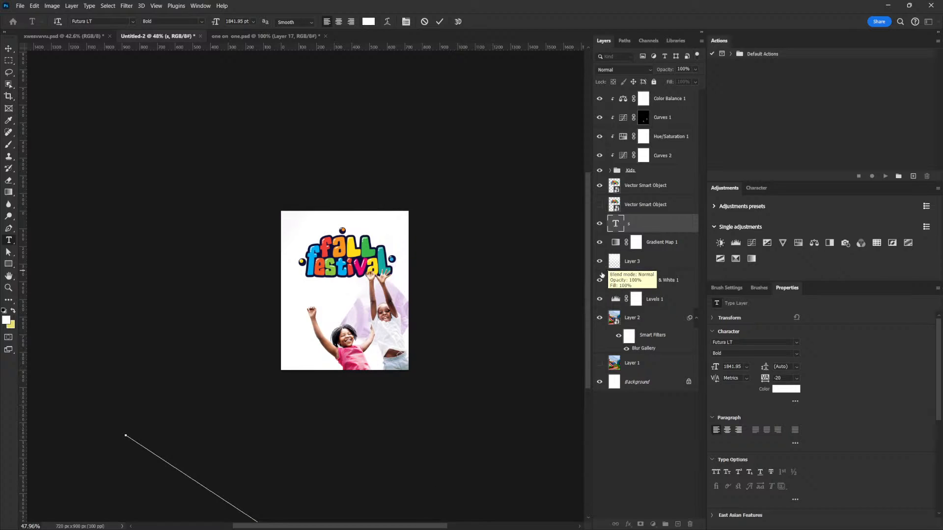
left_click(9, 48)
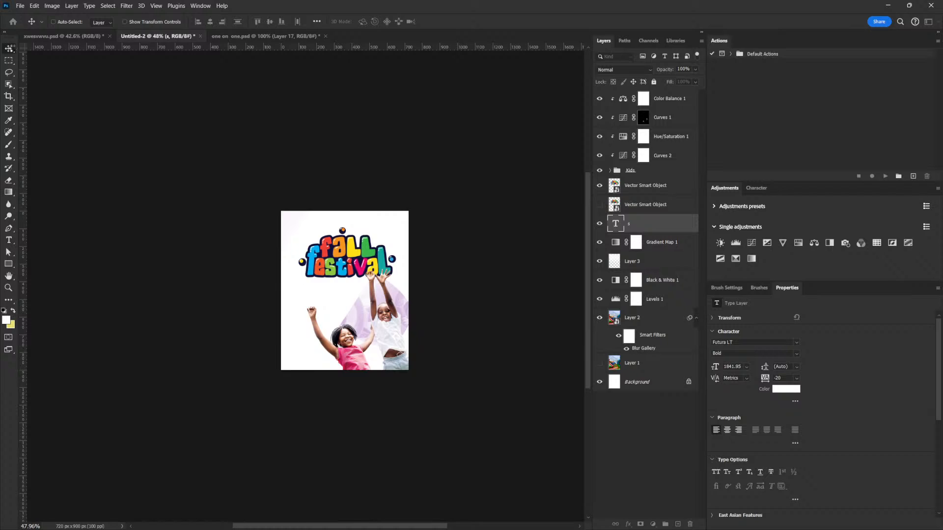
- Rotate and scale the letter B to about 1149 pt and position its rounded lobes behind the children
key("ctrl+t")
left_click_drag(67, 113, 264, 334)
left_click_drag(370, 361, 236, 301)
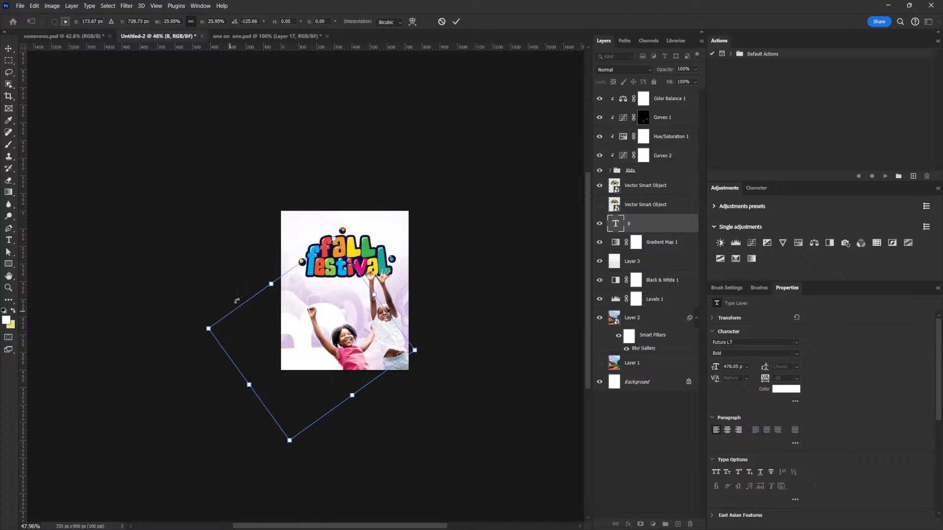
left_click_drag(338, 241, 423, 116)
left_click_drag(359, 293, 415, 316)
key("Return")
left_click(402, 323, "ctrl")
- Recolour the letter B deep purple, based on the background's purple hue, and set its layer opacity to 90%
scroll(401, 323, "up", 5)
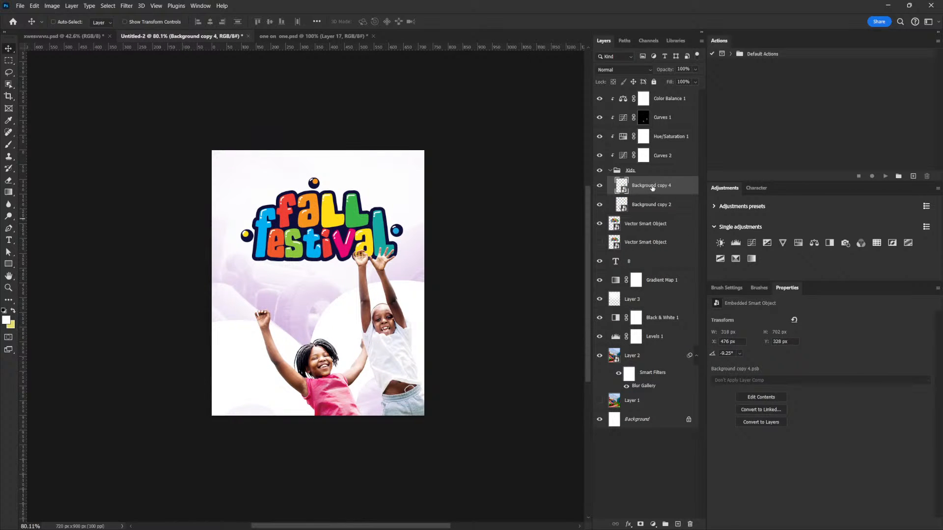
left_click(636, 264)
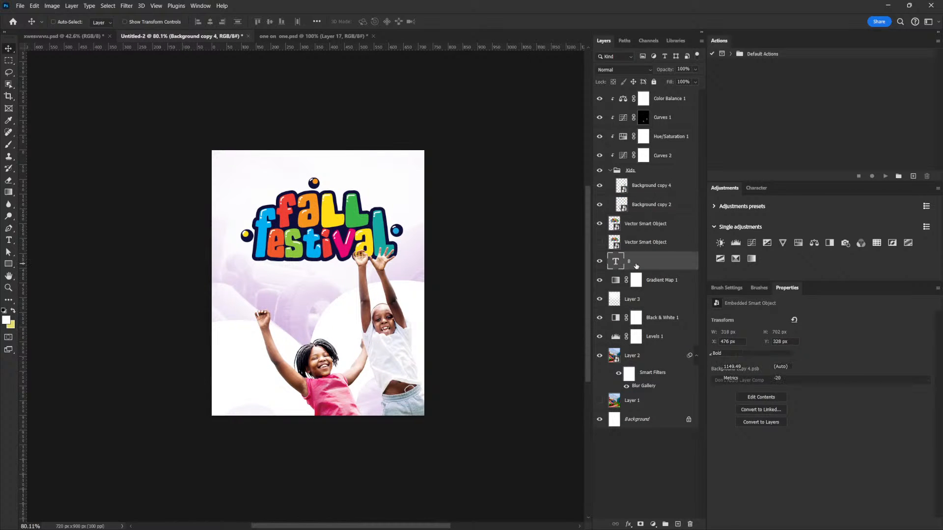
left_click(610, 171)
left_click(786, 390)
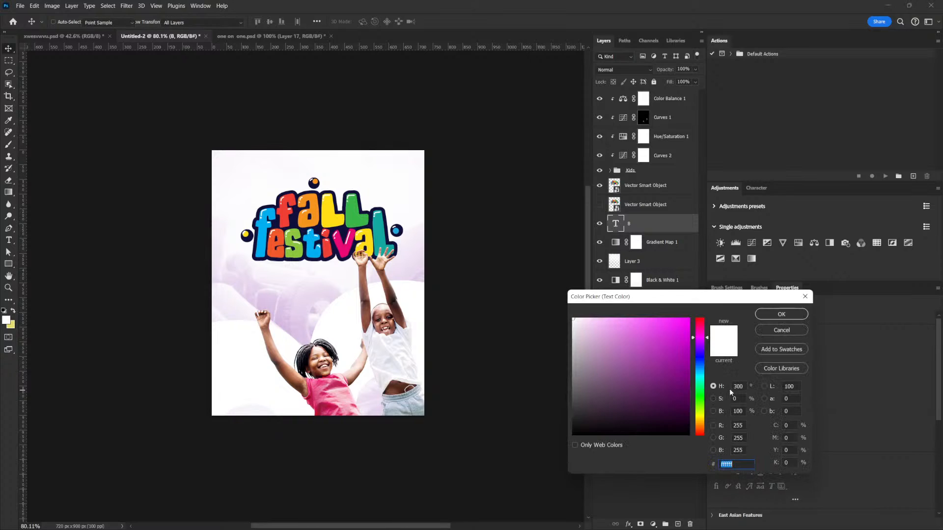
left_click(275, 301)
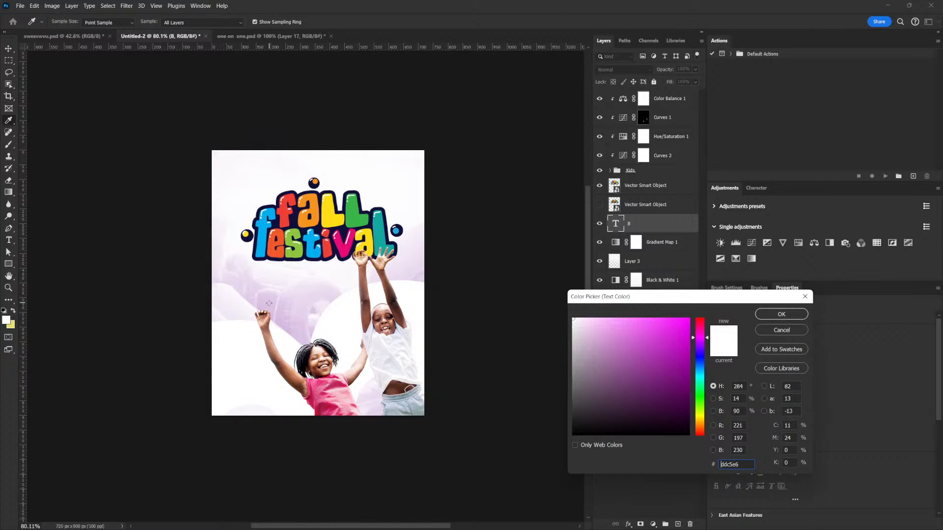
left_click(677, 382)
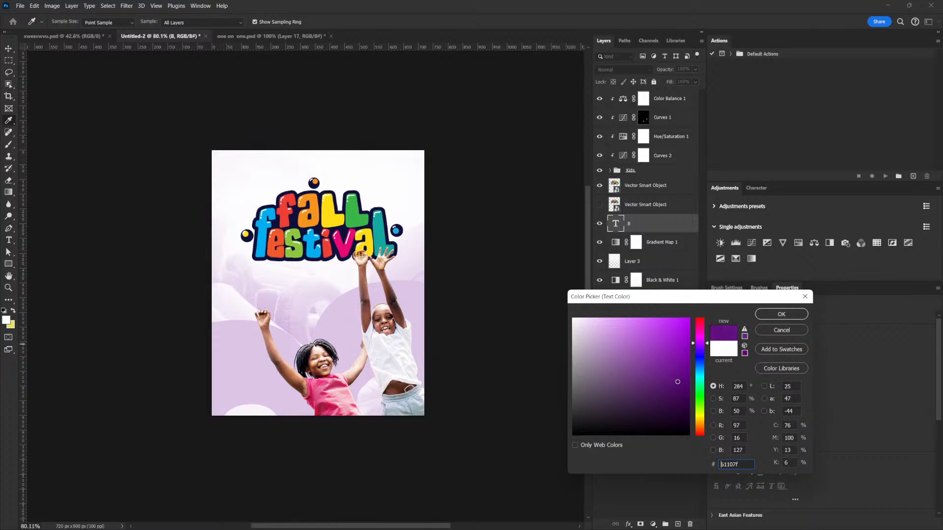
left_click_drag(671, 373, 672, 375)
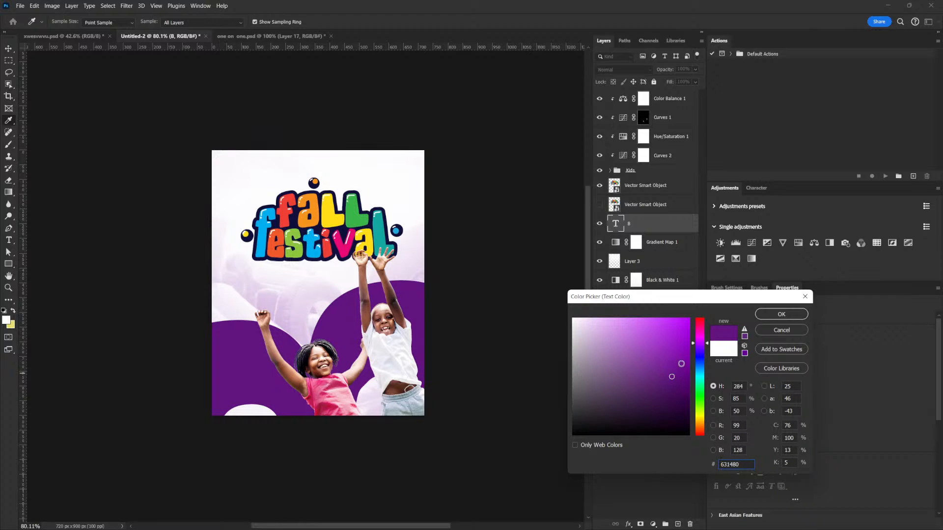
left_click(674, 375)
left_click(785, 313)
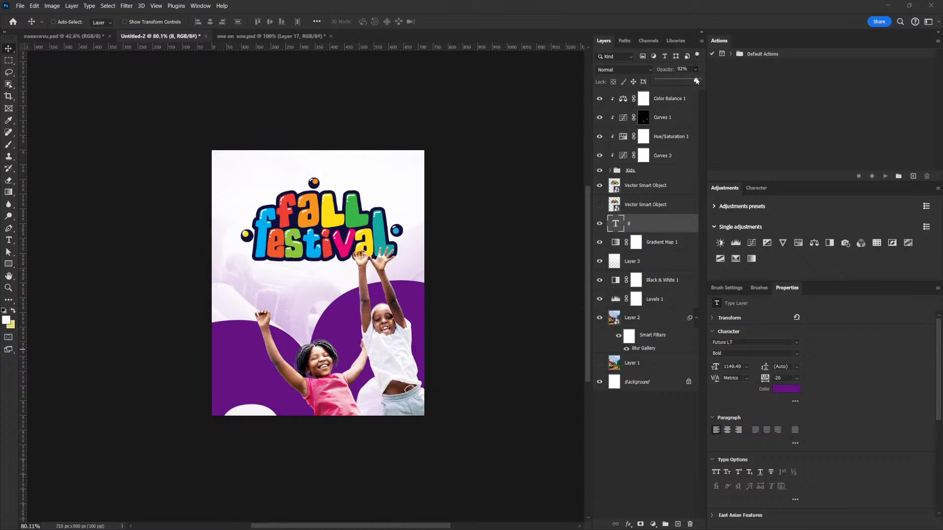
left_click_drag(697, 80, 696, 80)
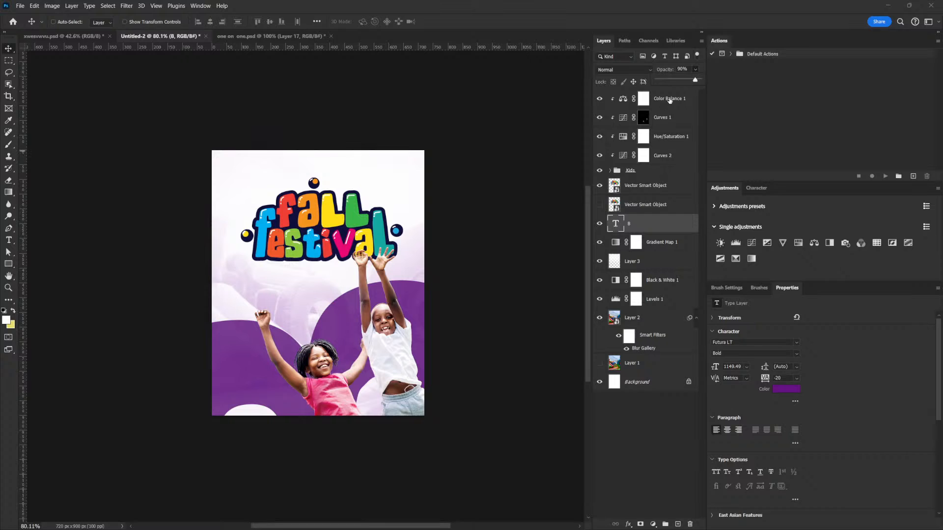
- Add a new layer named "bRUSH" at the top of the stack and sample the purple shape as the brush colour
left_click(669, 101)
left_click(678, 524)
double_click(632, 99)
type("b")
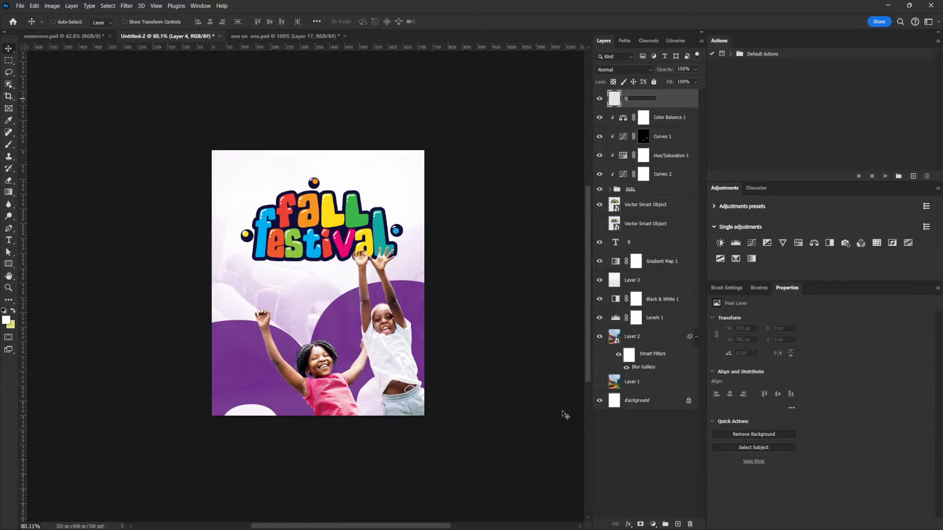
type("RUSH")
key("Return")
key("b")
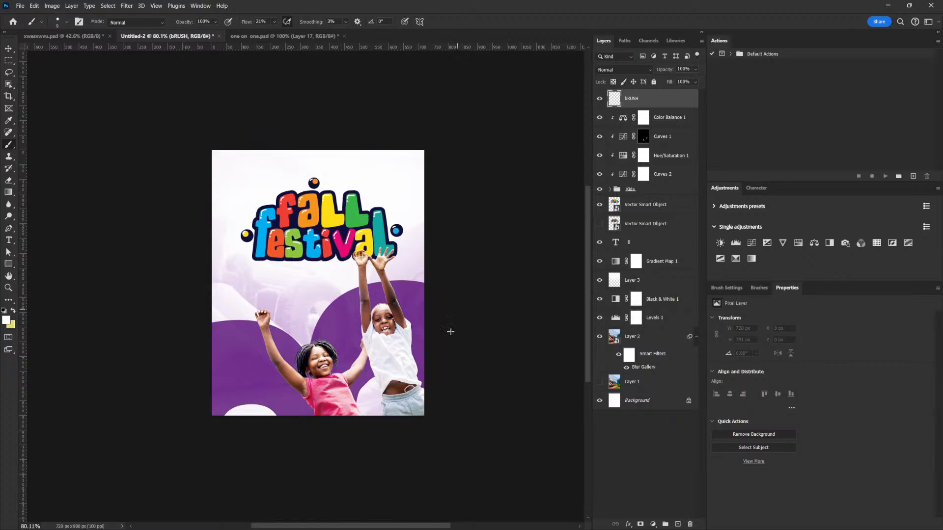
left_click(416, 339, "alt")
- Try a purple stroke over the flyer's bottom corner beside the boy with a hard 400 px brush
key("bracketright")
key("bracketright")
key("bracketright")
key("bracketright")
key("bracketright")
key("bracketright")
key("bracketright")
key("bracketright")
key("bracketright")
key("bracketright")
key("bracketright")
key("bracketright")
key("bracketright")
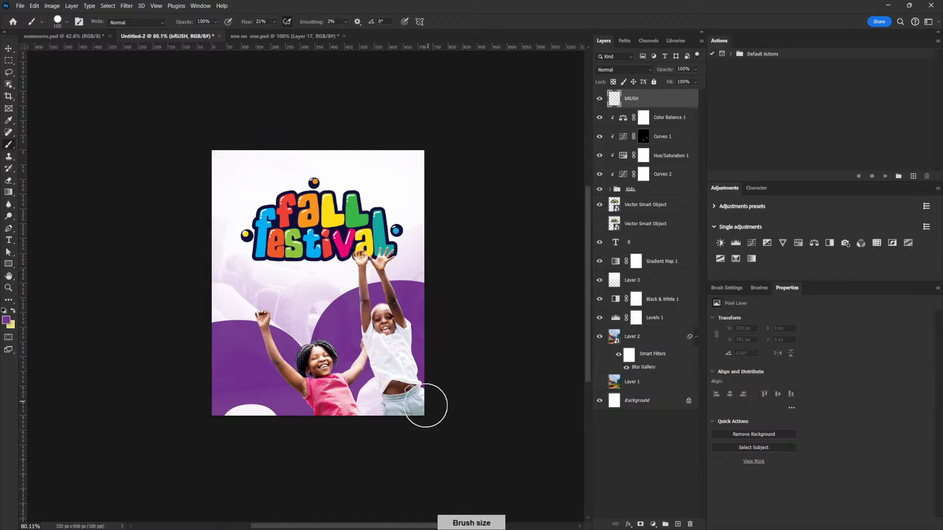
key("bracketright")
key("bracketright")
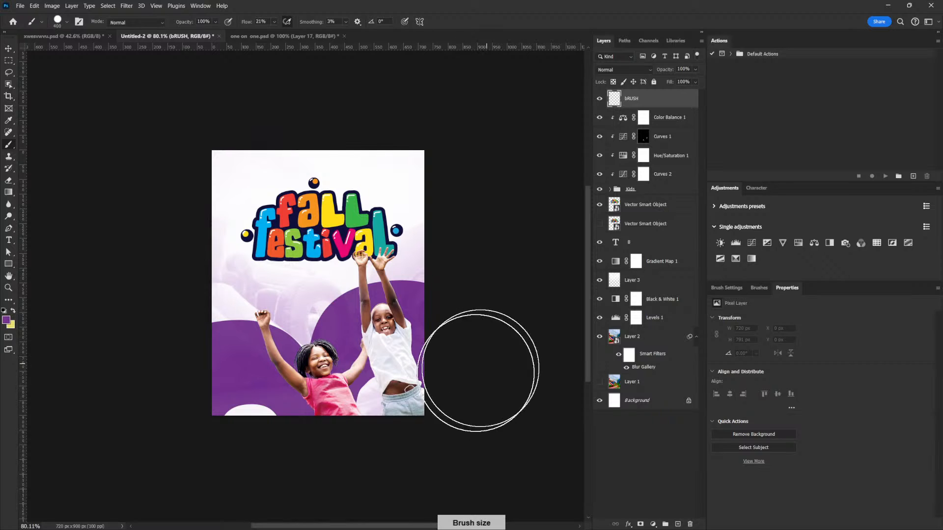
left_click_drag(424, 400, 441, 409)
key("ctrl+z")
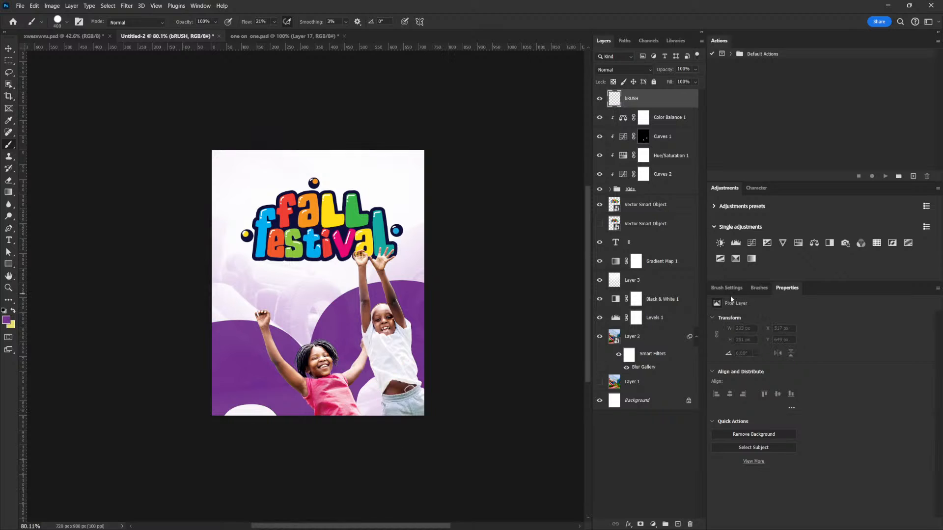
- Switch to a soft round brush with 0% hardness at 500 px and lightly tint the boy's shorts purple
left_click(727, 289)
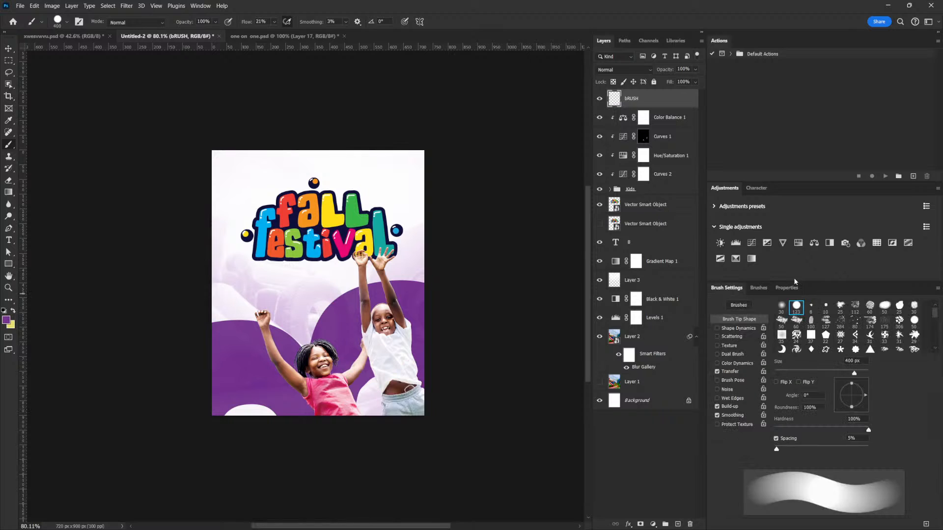
left_click(782, 305)
key("bracketright")
key("bracketright")
key("bracketright")
key("bracketright")
key("bracketright")
key("bracketright")
key("bracketright")
key("bracketright")
key("bracketright")
key("bracketright")
key("bracketright")
key("bracketright")
key("bracketright")
key("bracketright")
key("bracketright")
key("bracketright")
key("bracketright")
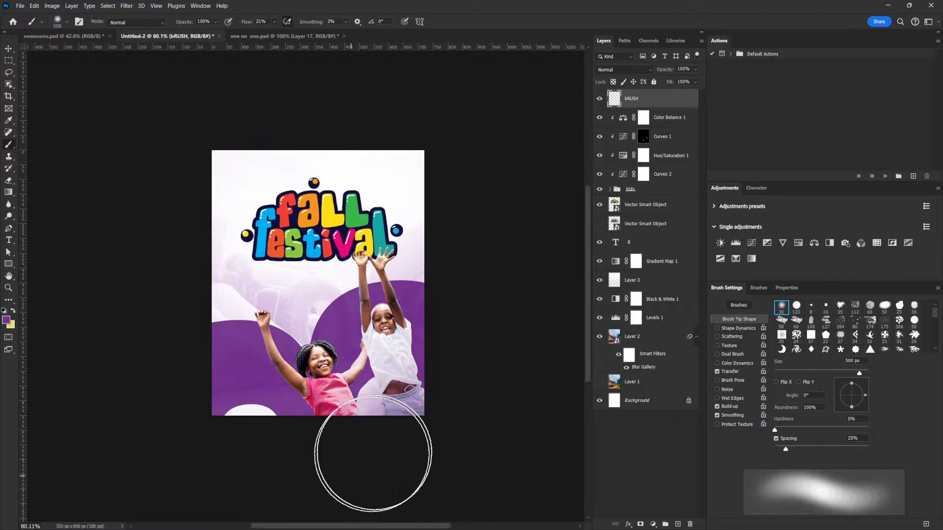
- Raise the brush flow to 100% and fade the children's lower edge into purple with a 250 to 600 px brush
key("bracketleft")
key("bracketleft")
key("bracketleft")
key("shift+0")
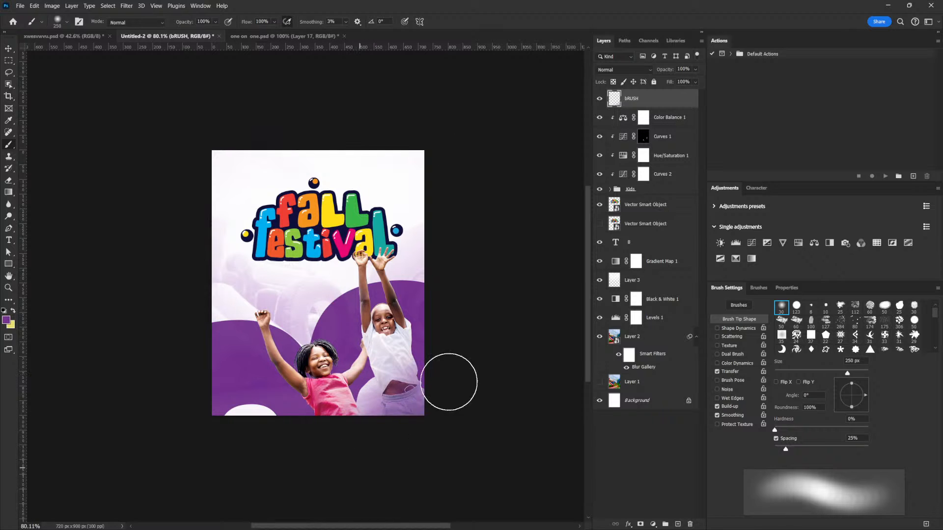
key("bracketright")
key("bracketright")
key("bracketright")
key("bracketright")
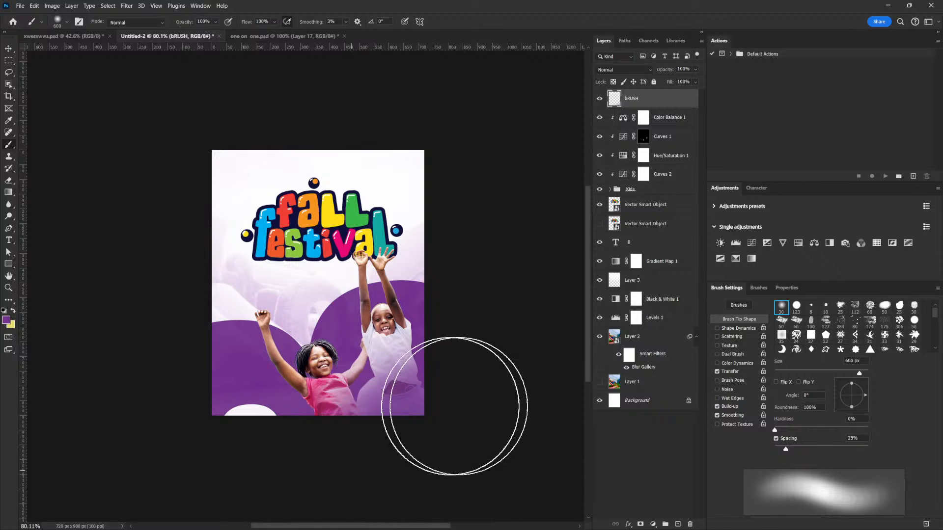
- Reduce the brush to 300 px and paint purple over the white gap along the flyer's lower edge beside the girl
key("bracketleft")
key("bracketleft")
key("bracketleft")
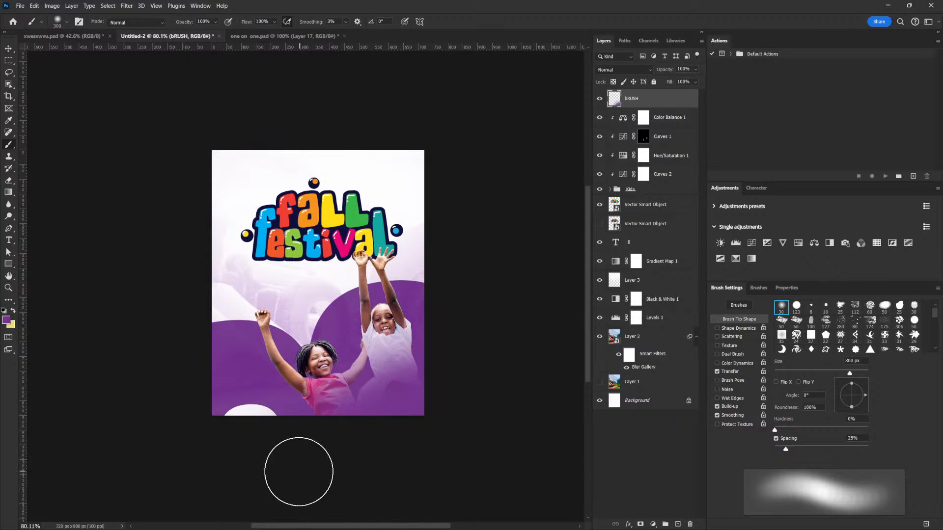
mouse_move(271, 451)
left_mouse_down()
mouse_move(233, 420)
mouse_move(268, 481)
mouse_move(285, 446)
mouse_move(238, 430)
mouse_move(275, 462)
left_mouse_up()
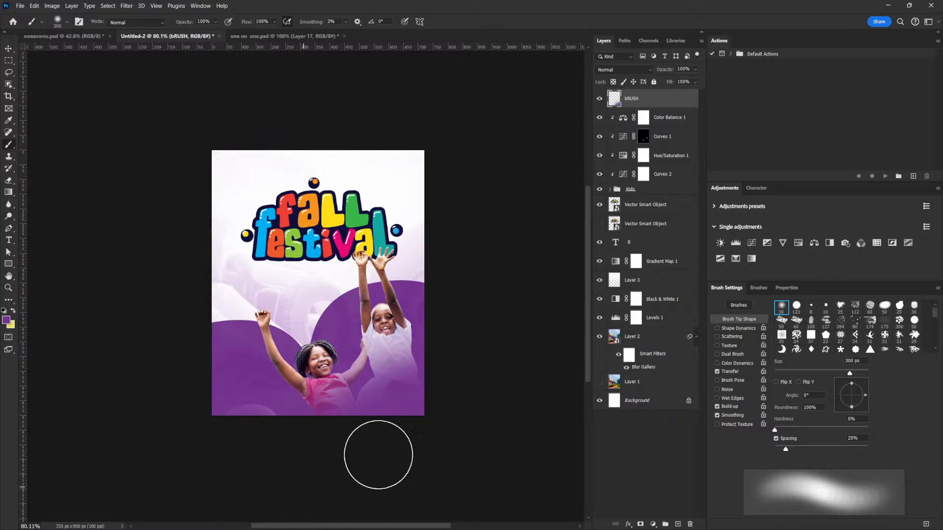
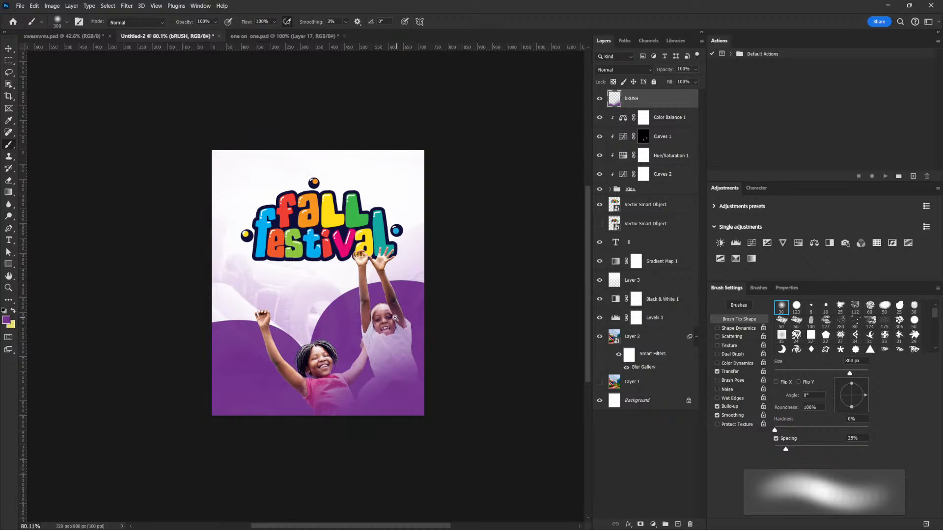
- Add a layer mask to the bRUSH layer and paint black with a soft 250 px brush to uncover the boy's shirt and waist
scroll(402, 319, "up", 3)
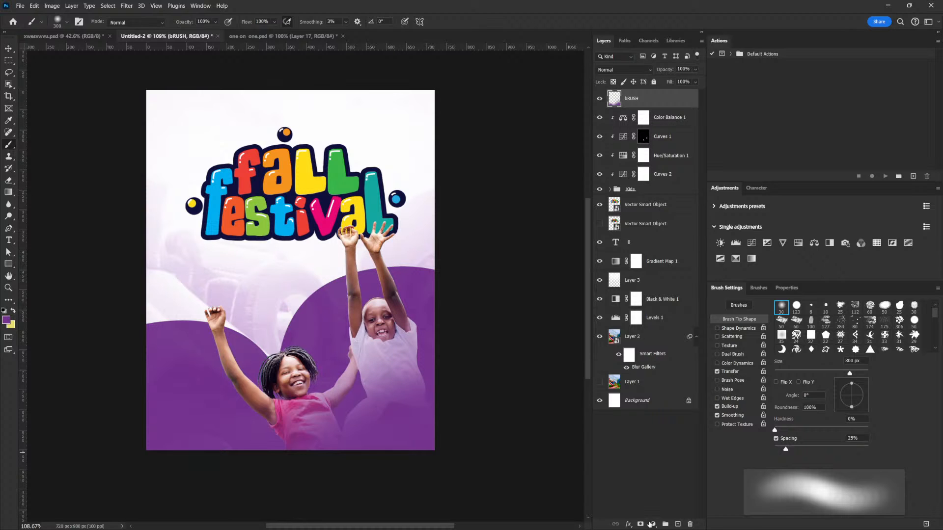
left_click(641, 525)
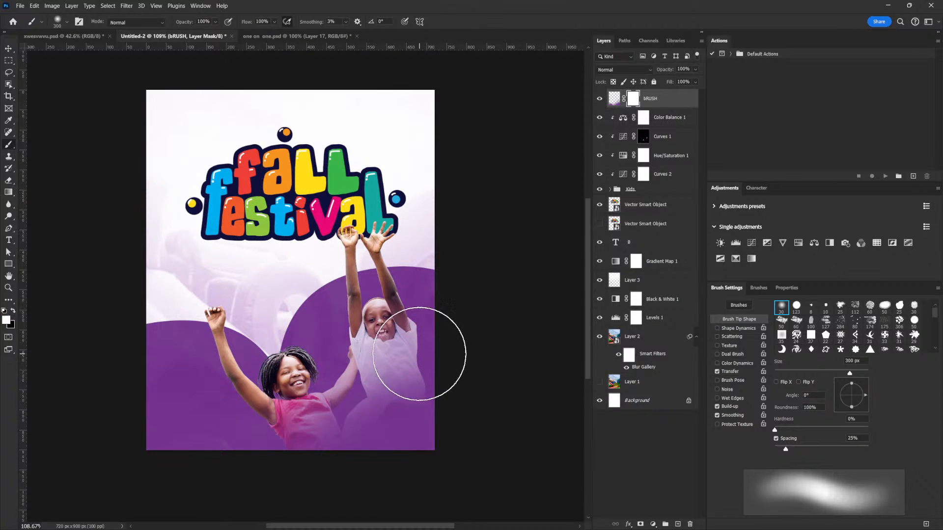
key("bracketleft")
key("bracketleft")
key("bracketleft")
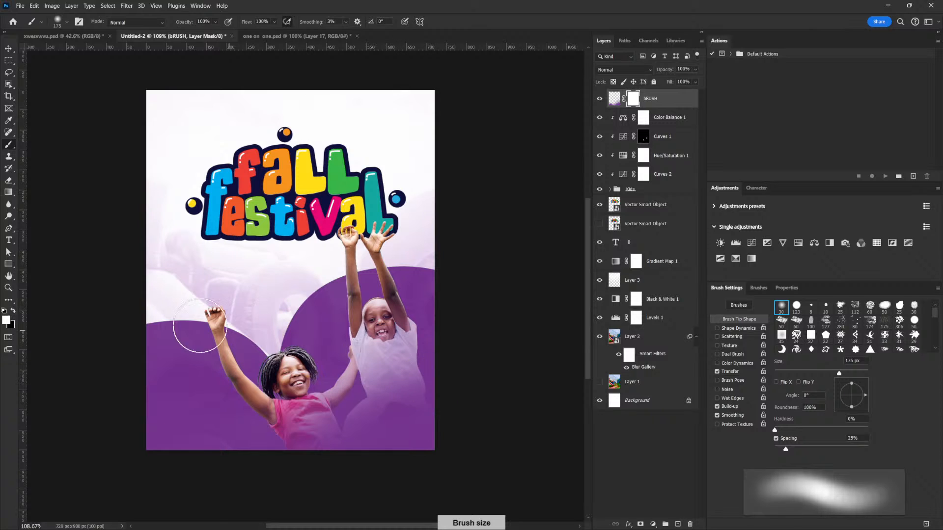
left_click(13, 310)
key("bracketright")
key("bracketright")
left_click(404, 392)
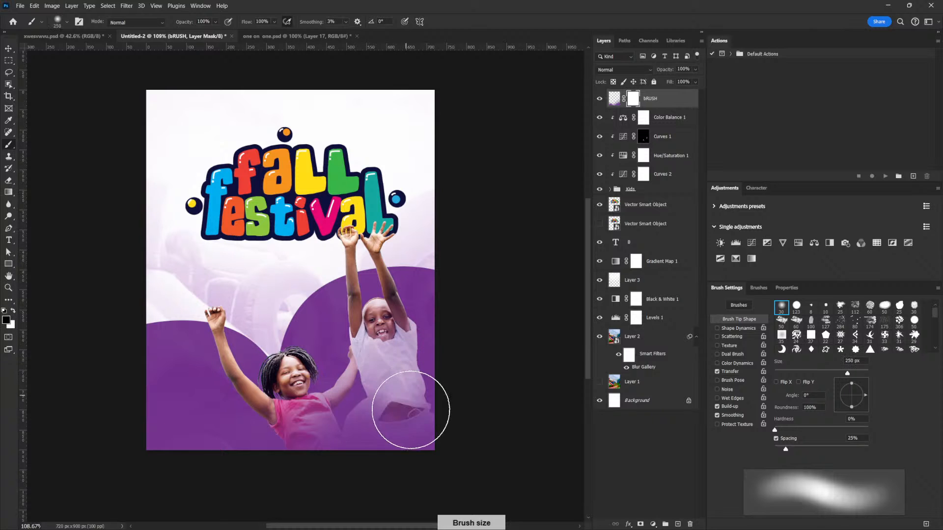
mouse_move(444, 366)
left_mouse_down()
mouse_move(399, 347)
mouse_move(415, 357)
mouse_move(419, 342)
mouse_move(388, 339)
mouse_move(380, 351)
mouse_move(370, 344)
left_mouse_up()
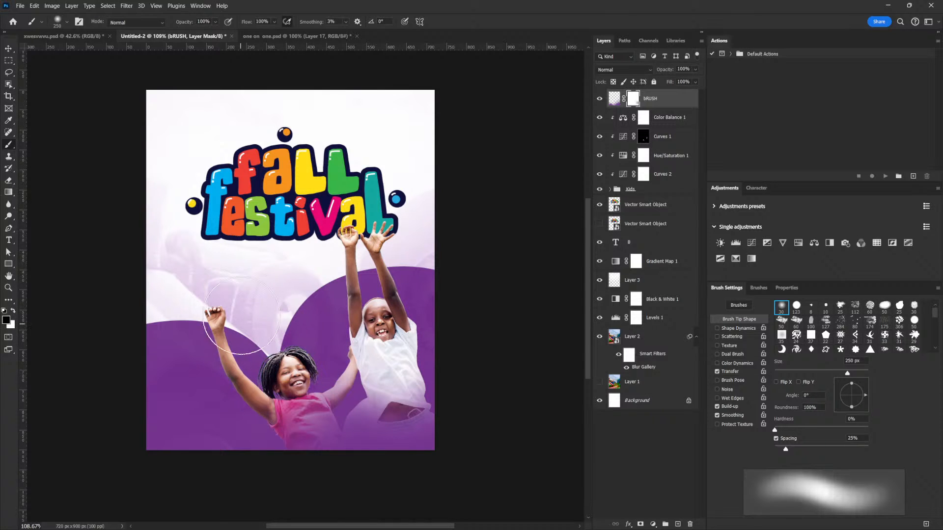
mouse_move(405, 326)
left_mouse_down()
mouse_move(332, 327)
mouse_move(424, 306)
mouse_move(433, 328)
left_mouse_up()
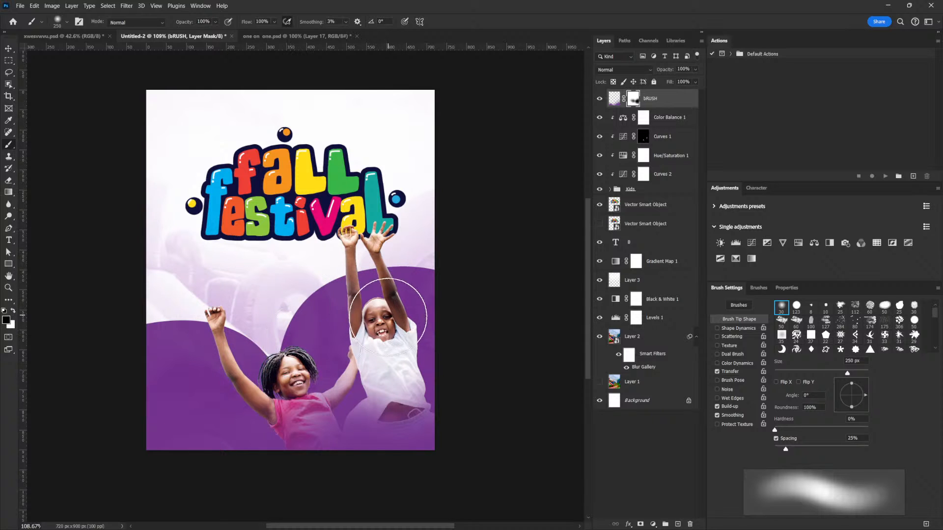
- Expand the Kids group and move the Curves 1 adjustment into it, directly above the Background copy 4 layer
left_click(9, 48)
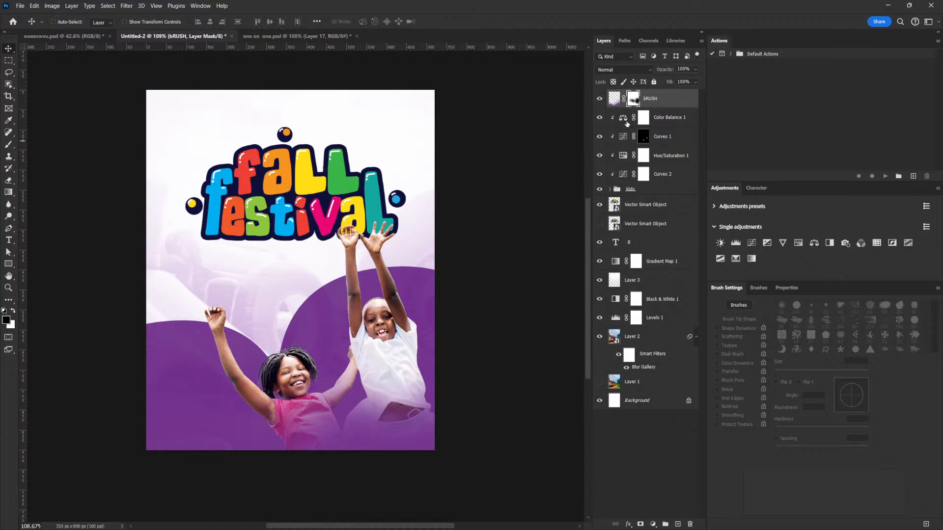
left_click(620, 194)
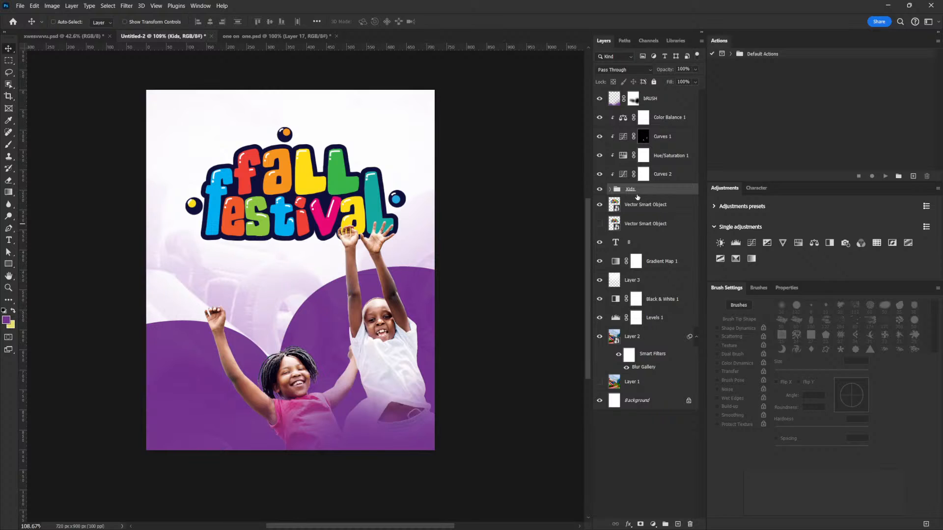
left_click(609, 189)
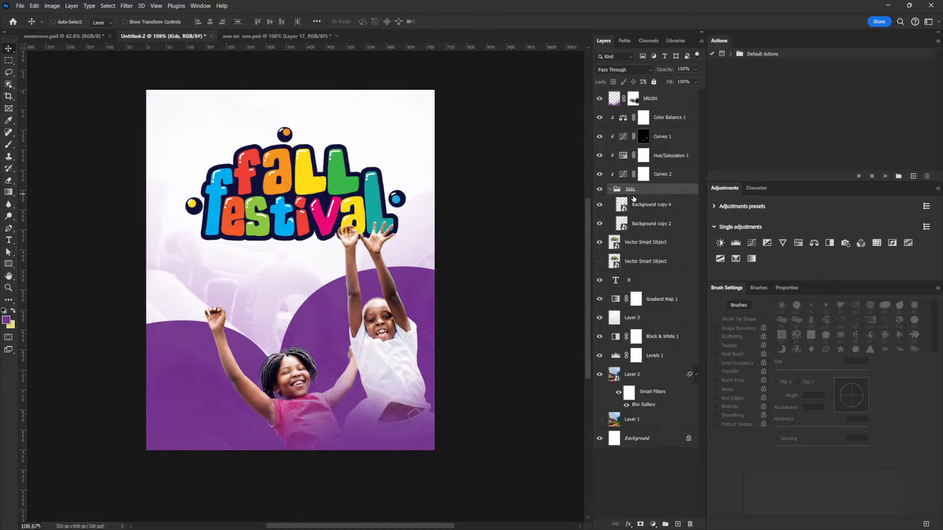
key("ctrl")
left_click(601, 139)
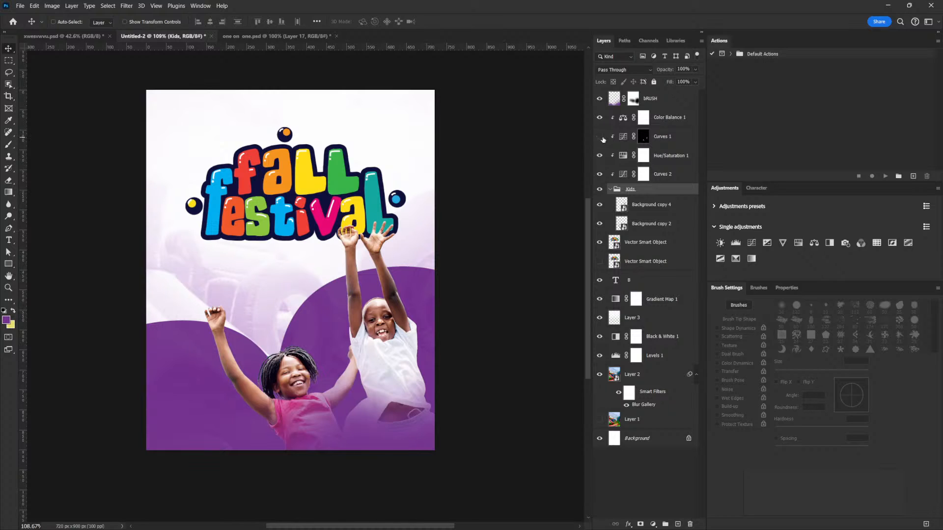
left_click(603, 139)
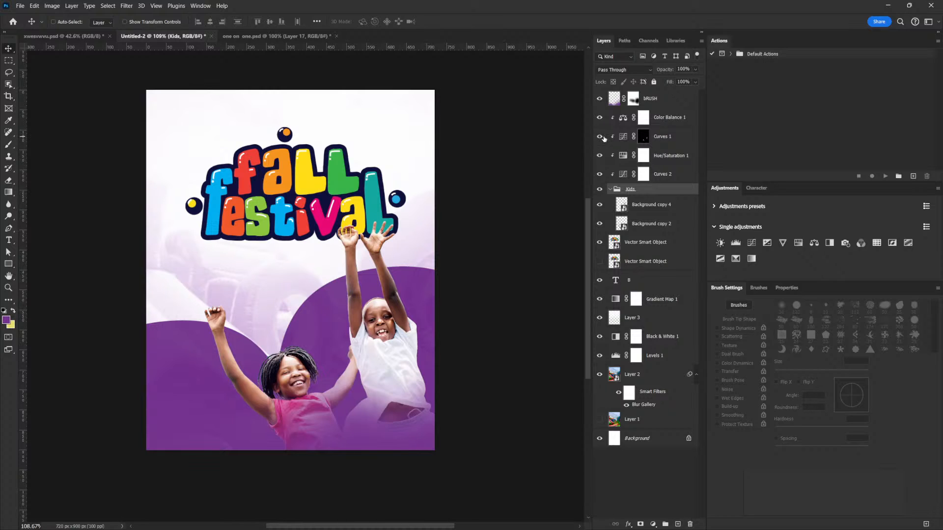
left_click(658, 143)
left_click_drag(659, 141, 655, 197)
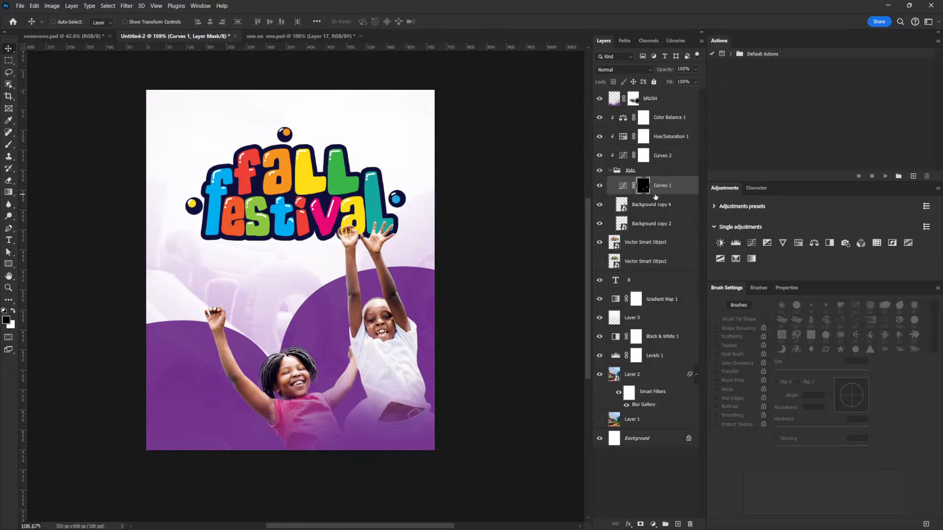
- Duplicate Curves 1 inside the Kids group, clipping the original to Background copy 4 and the copy to Background copy 2
key("ctrl+j")
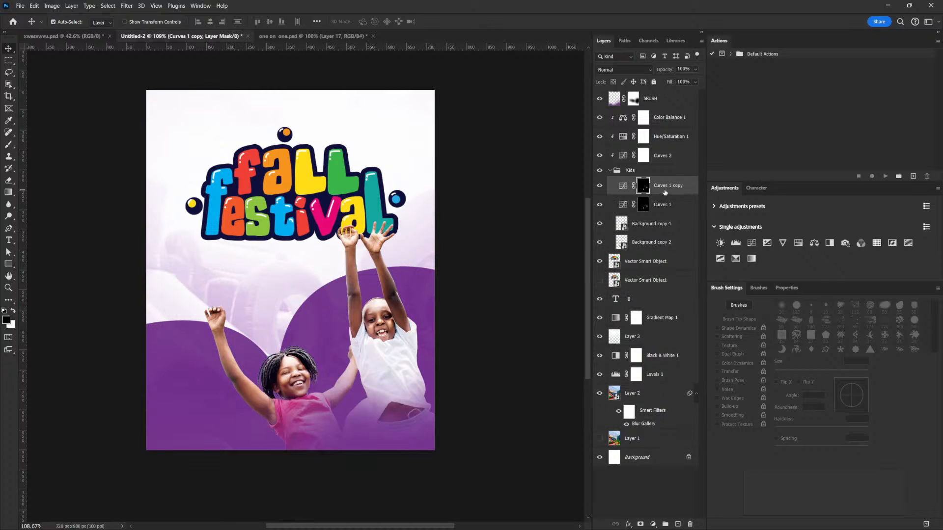
left_click(660, 212)
left_click(663, 213, "alt")
left_click_drag(666, 186, 661, 230)
left_click(663, 229, "alt")
- Move the girl's layer together with its clipped curves adjustment up and slightly left to show more of her shirt
left_click(660, 246, "shift")
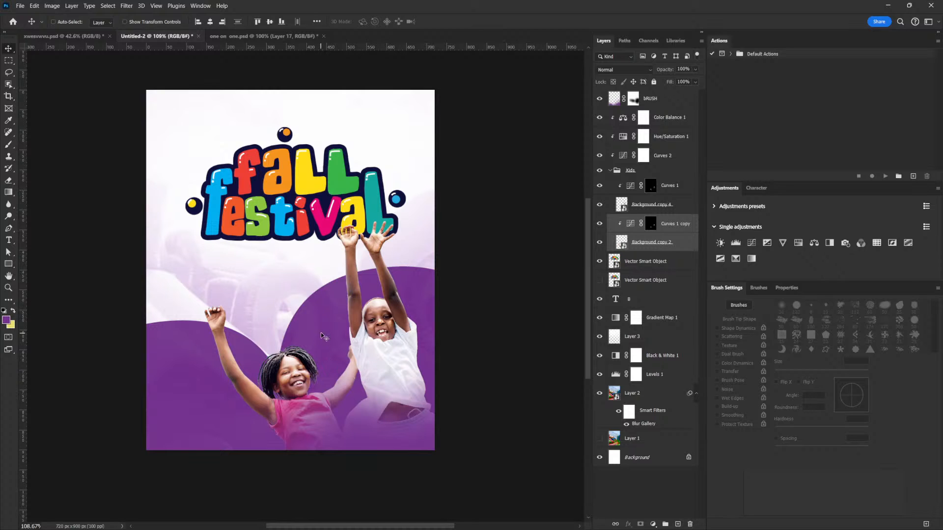
left_click_drag(328, 369, 319, 346)
mouse_move(376, 347)
left_mouse_down()
mouse_move(367, 338)
mouse_move(371, 361)
mouse_move(372, 343)
mouse_move(381, 346)
mouse_move(386, 368)
mouse_move(385, 358)
mouse_move(379, 365)
left_mouse_up()
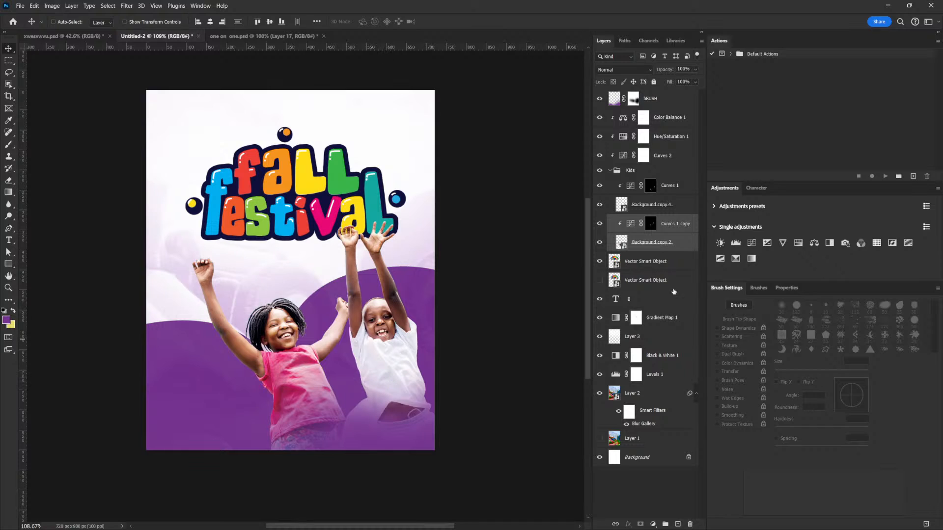
- Select the bRUSH layer and activate the Pen tool
left_click(663, 105)
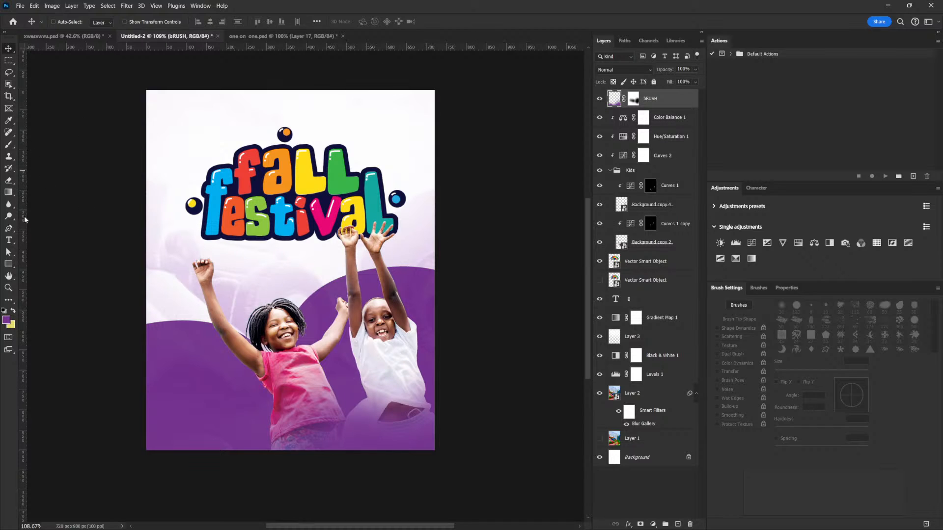
left_click(9, 229)
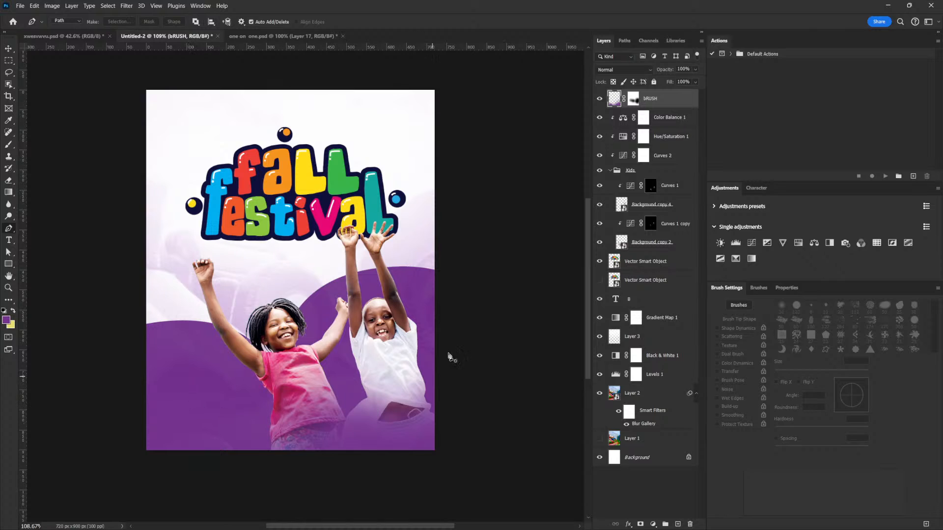
left_click(445, 320)
left_click_drag(386, 395, 380, 464)
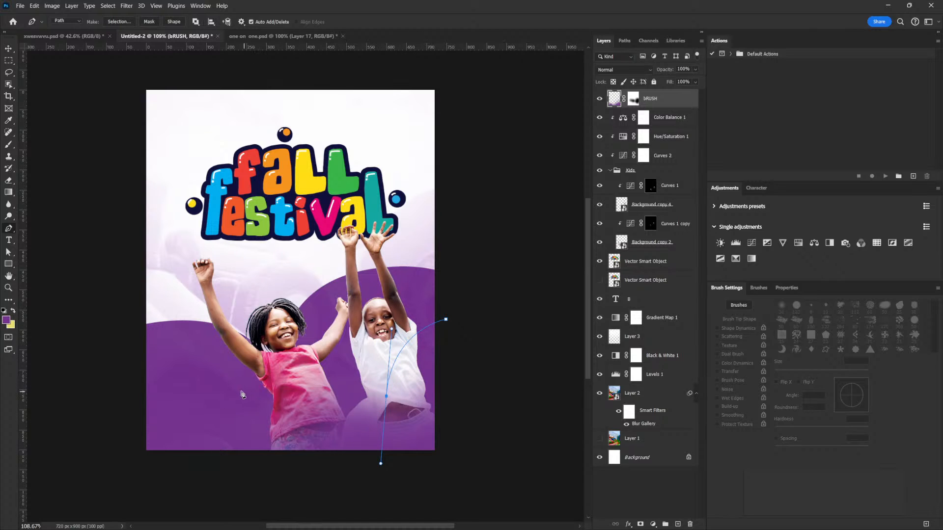
key("ctrl+z")
- Set the Pen tool to Shape mode and draw a wavy open curve about 632 by 277 px across the children's lower bodies
left_click(68, 21)
left_click(61, 29)
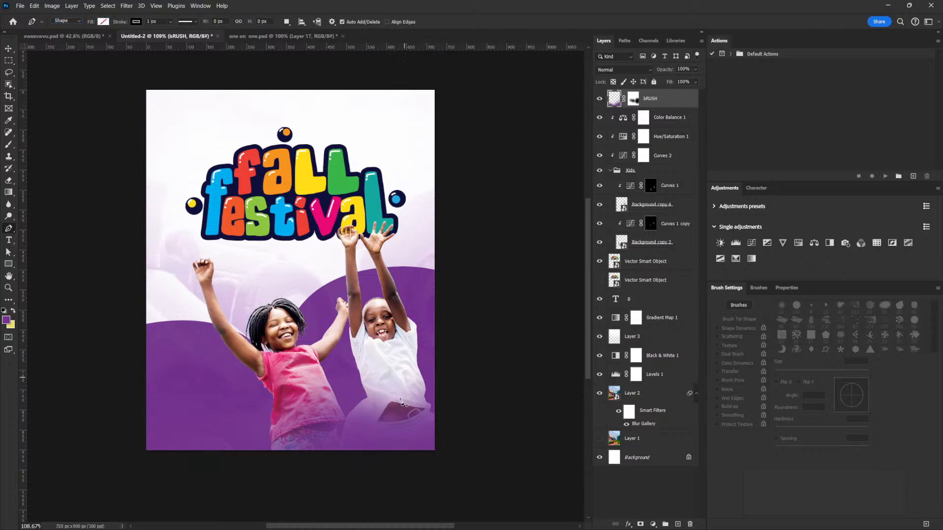
left_click(202, 454)
left_click_drag(247, 412, 307, 437)
left_click_drag(387, 399, 397, 375)
left_click_drag(461, 347, 507, 358)
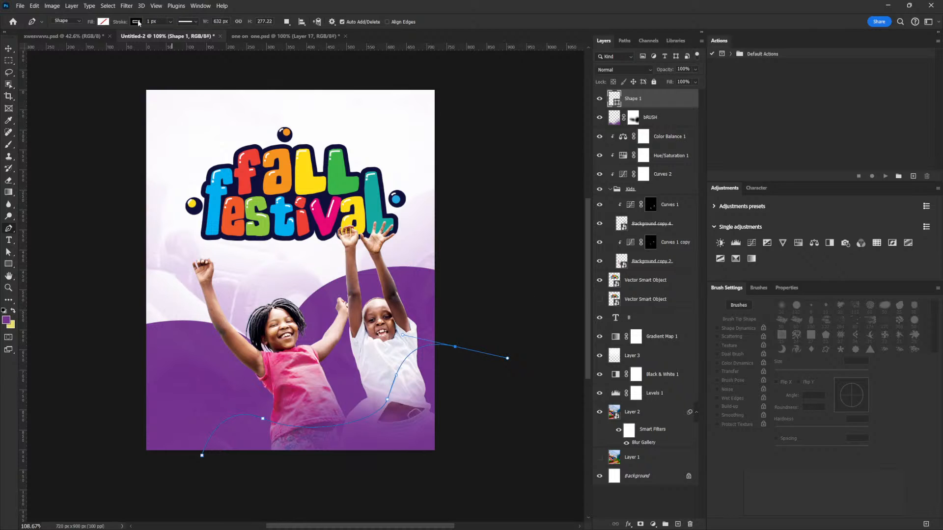
- Give the wavy curve a white dashed stroke 14.78 px wide
left_click(172, 22)
left_click_drag(176, 33, 181, 33)
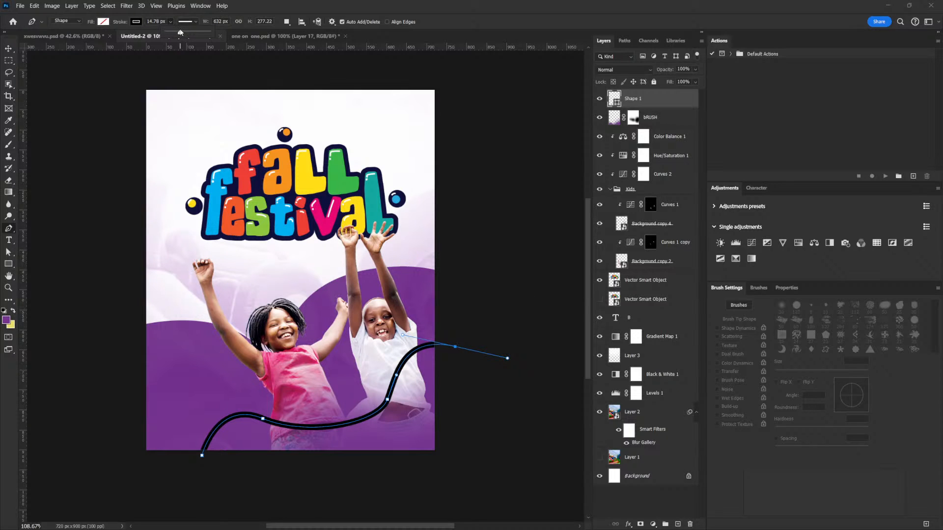
left_click(122, 30)
left_click(195, 22)
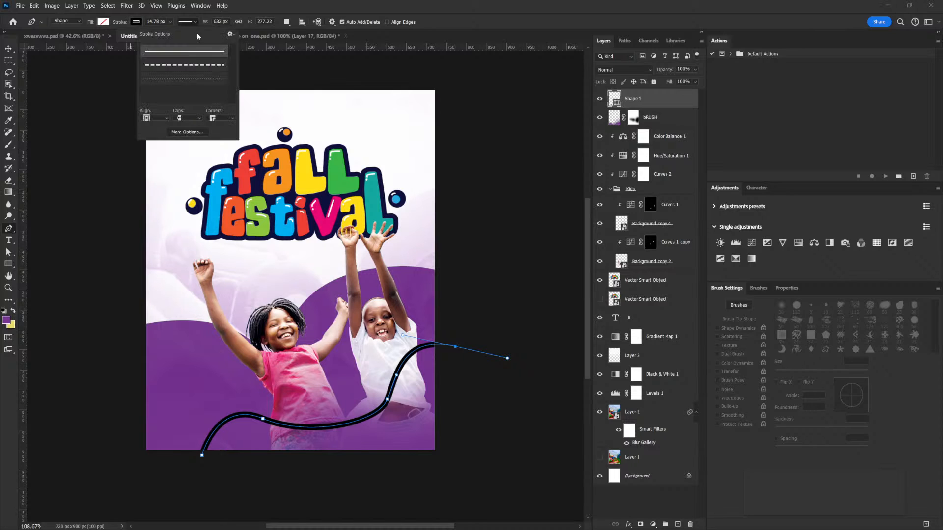
left_click(209, 65)
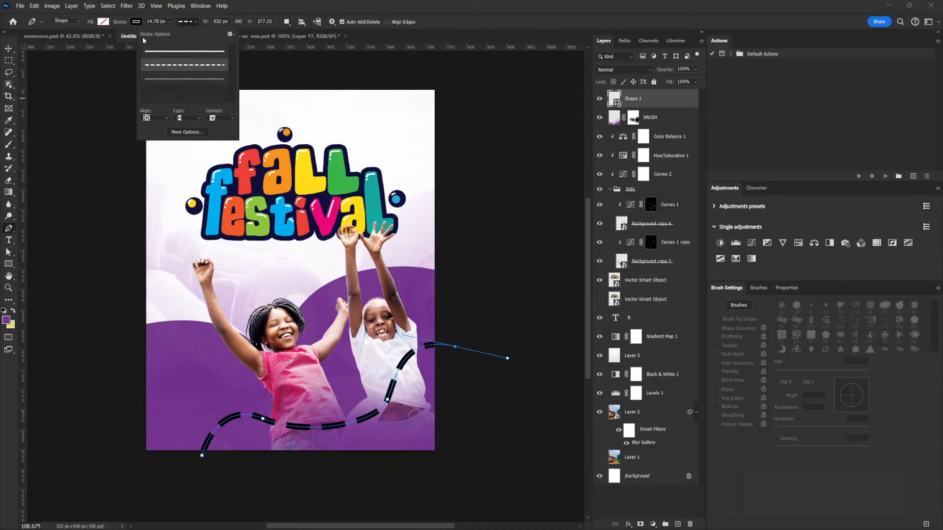
left_click(136, 22)
left_click(136, 22)
left_click(136, 22)
left_click(79, 70)
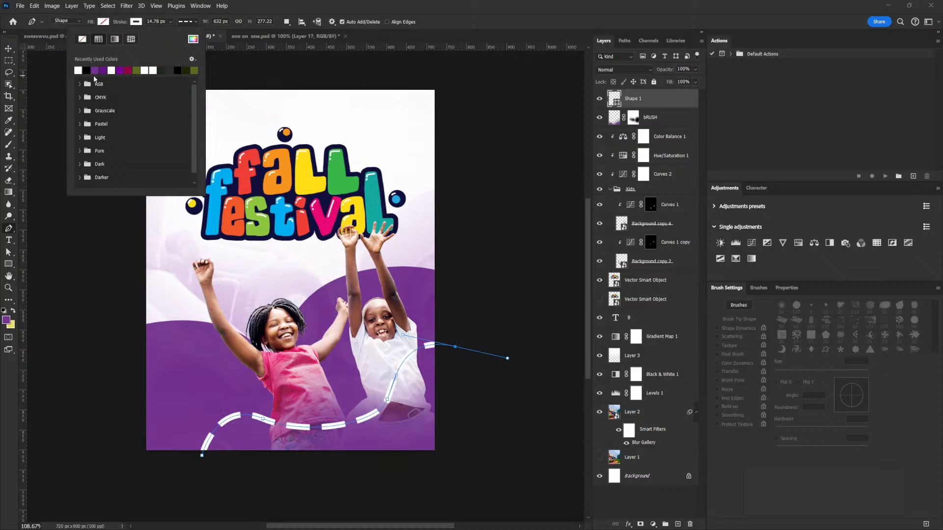
left_click(9, 49)
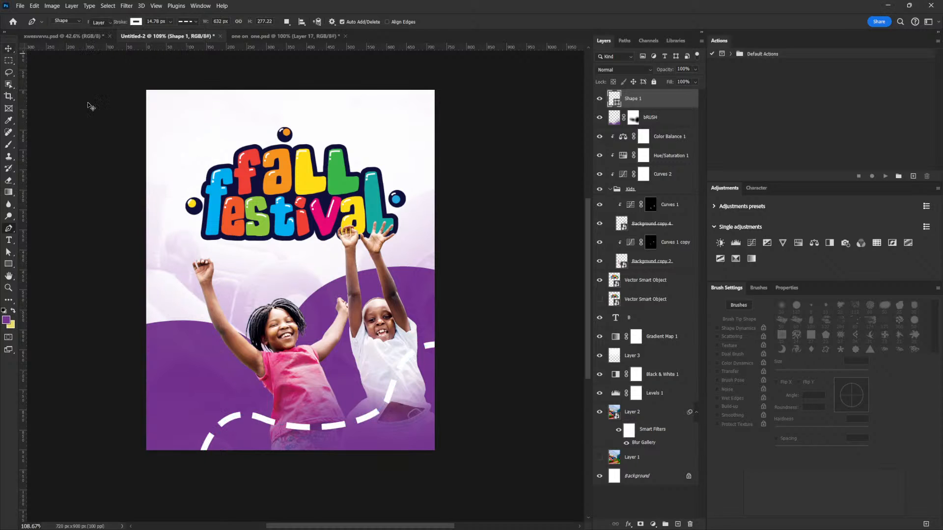
- Thin the dashed curve's stroke to 9.39 px and lower its layer opacity to 54%
right_click(8, 264)
left_click(170, 22)
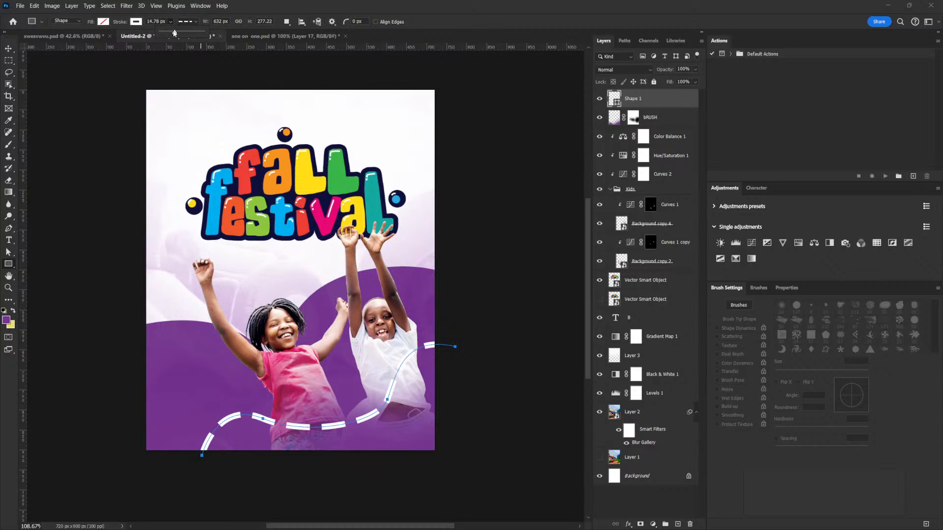
left_click_drag(174, 33, 171, 33)
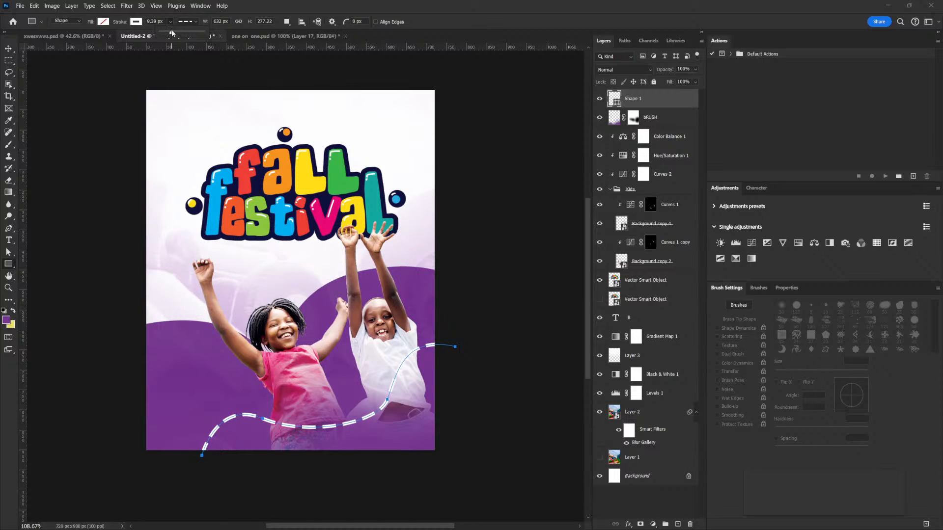
left_click(695, 70)
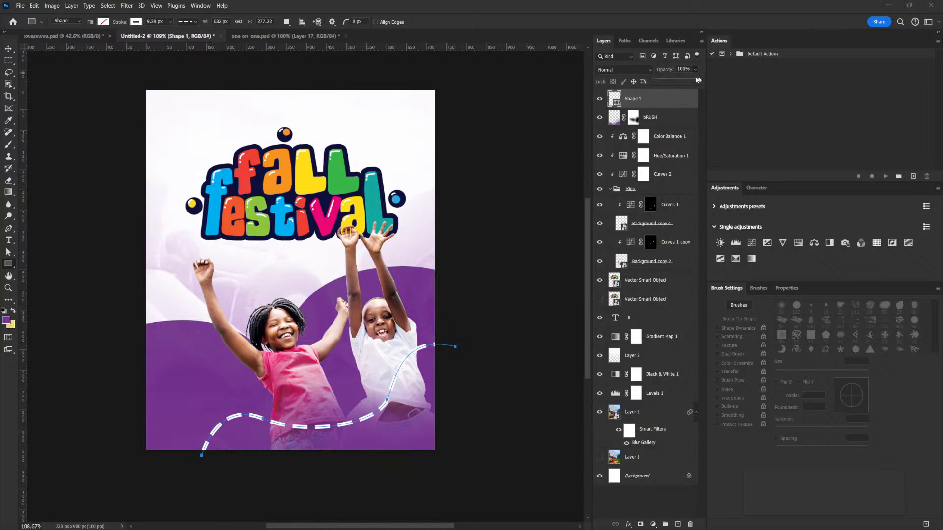
left_click_drag(684, 82, 679, 82)
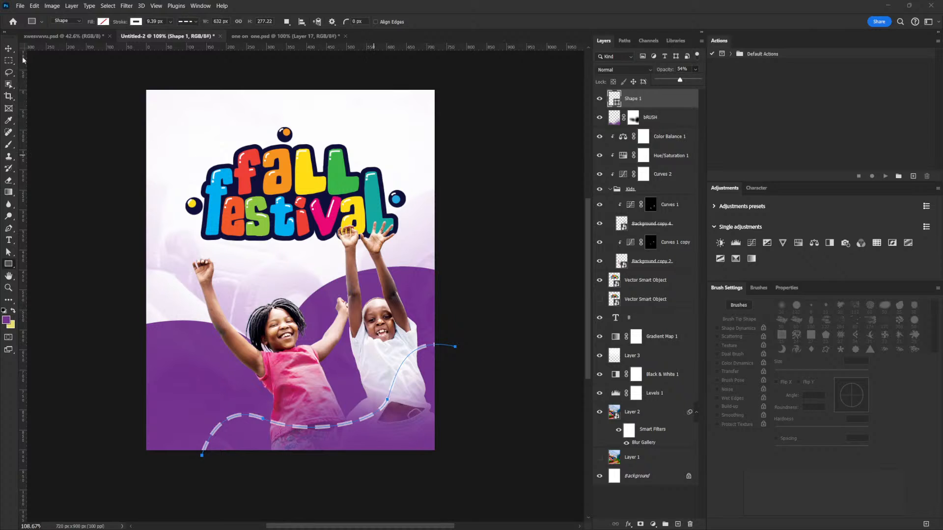
- Shift the dashed curve slightly down and right, and reshape its bends at the boy's waist and the girl's shirt hem
key("v")
left_click_drag(417, 390, 431, 383)
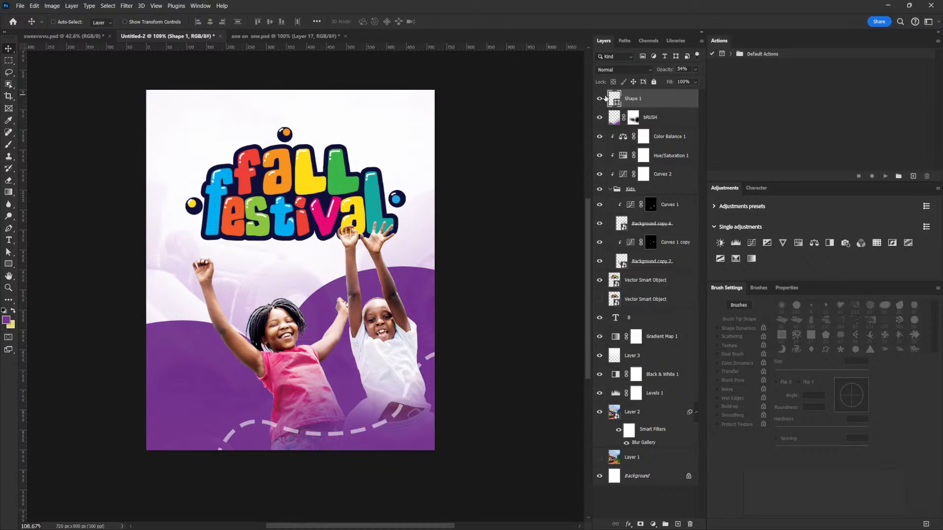
left_click(9, 252)
left_click_drag(413, 383, 402, 400)
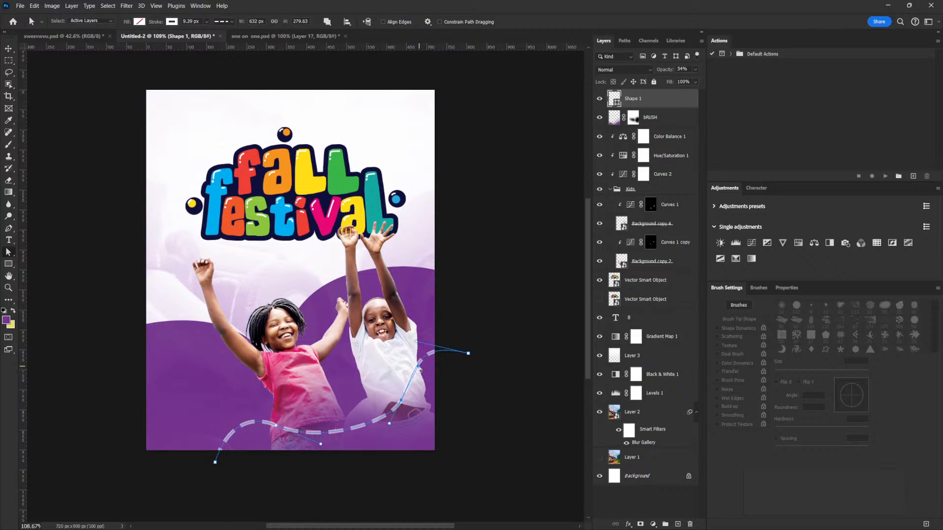
left_click_drag(389, 424, 374, 436)
left_click_drag(276, 427, 288, 411)
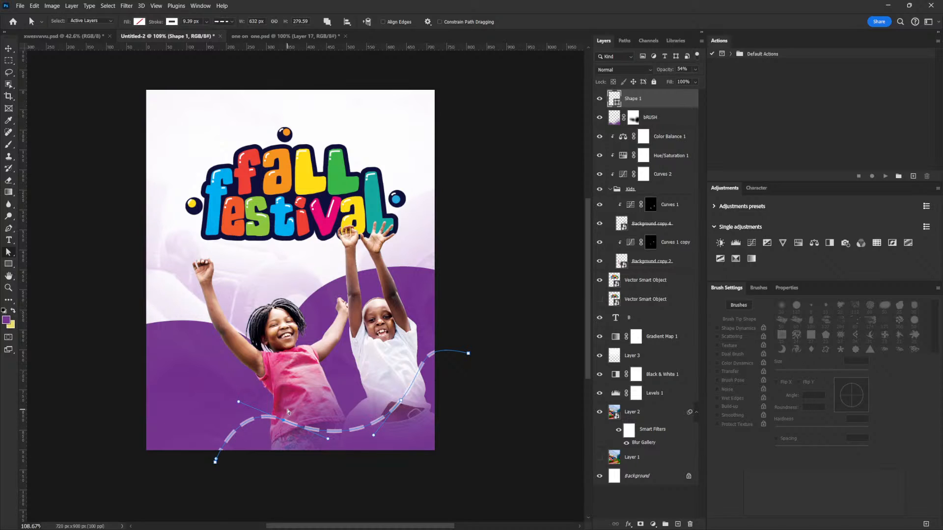
- Fine-tune the dashed curve's anchor points between the girl's hem and the boy's waist into a smoother wave
left_click_drag(405, 403, 400, 404)
left_click_drag(284, 422, 333, 432)
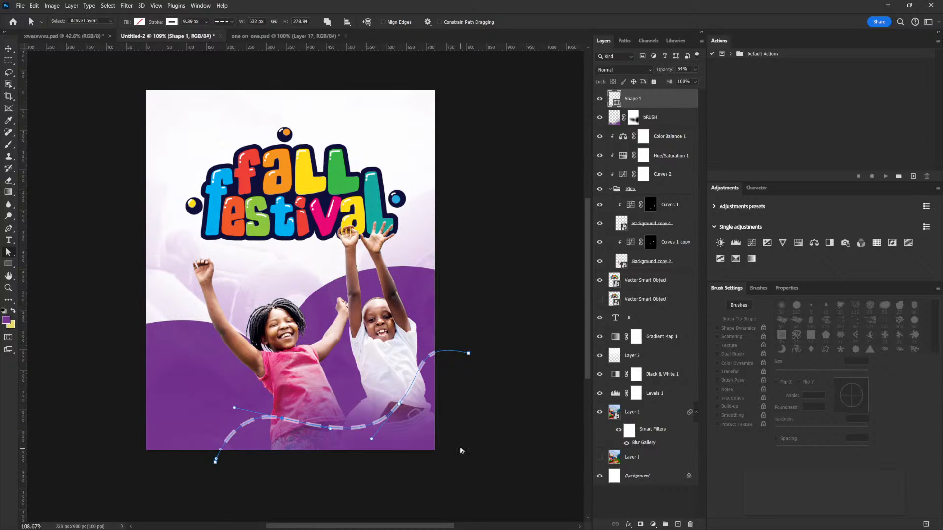
left_click(468, 353)
left_click(400, 404)
left_click_drag(400, 405, 395, 410)
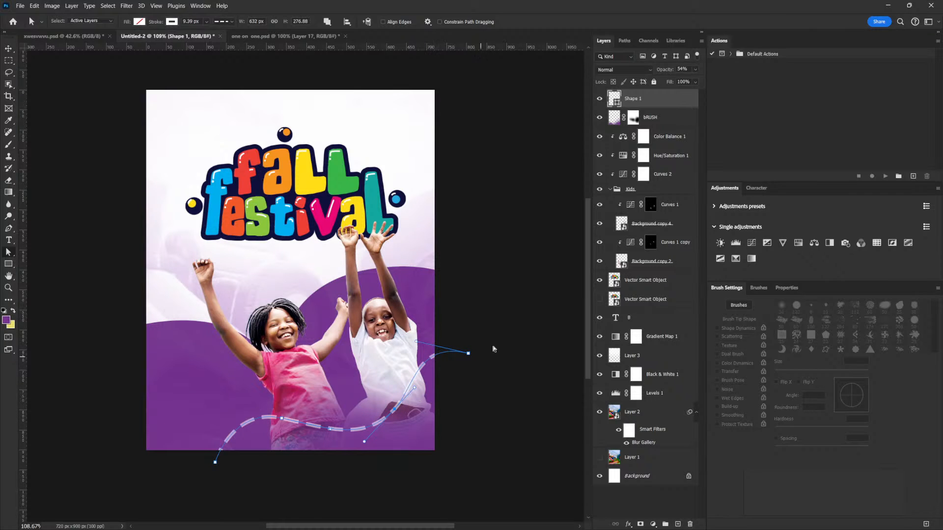
key("v")
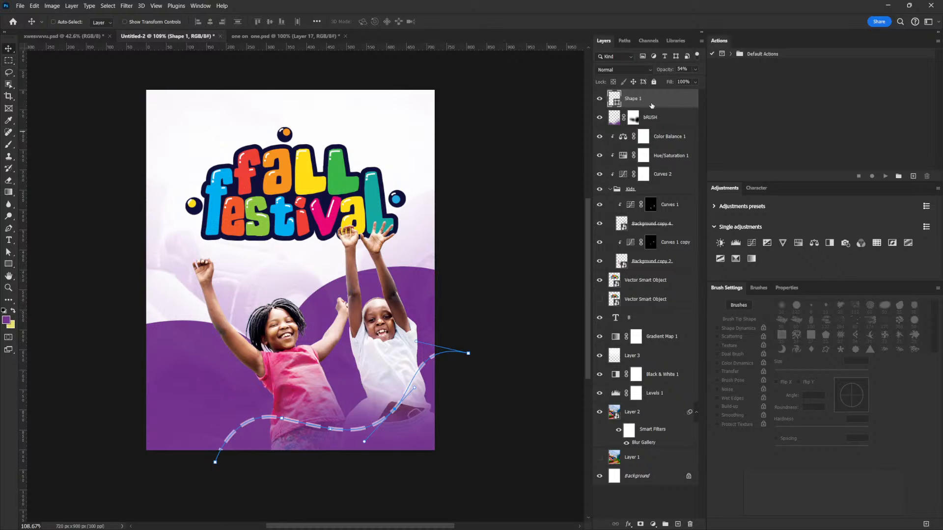
left_click(655, 120)
left_click(655, 103)
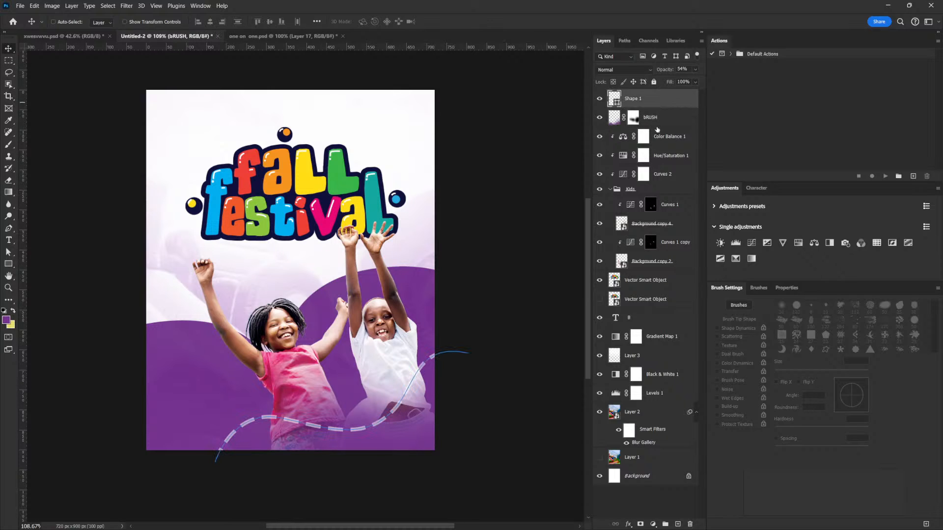
left_click(658, 124)
left_click(659, 121)
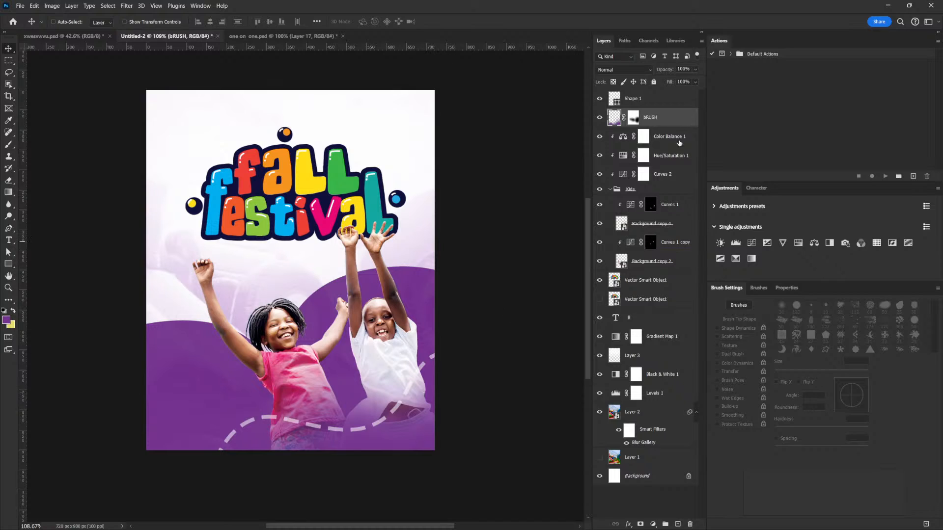
- Duplicate the dashed curve, rotate the copy clockwise, and place it across the purple area at the girl's waist, running off the flyer's left edge
left_click(656, 104)
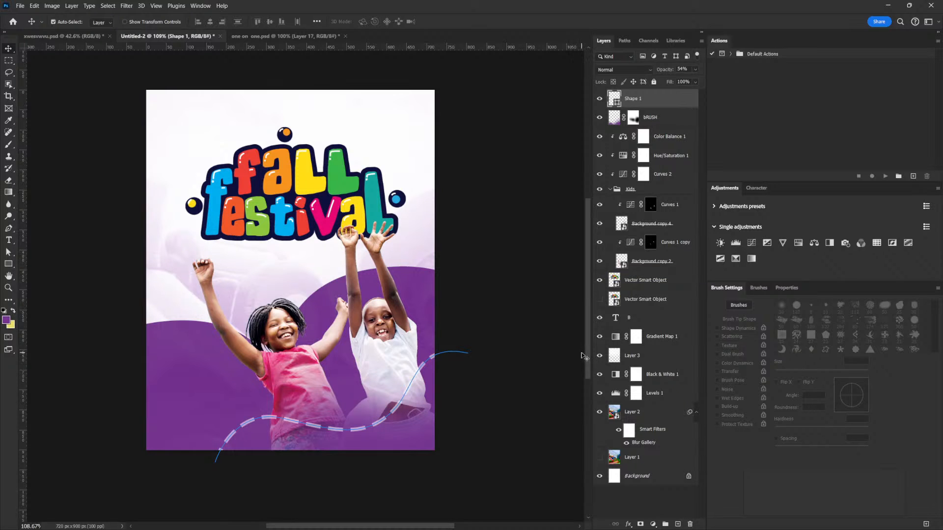
key("ctrl+j")
left_click_drag(413, 395, 284, 361)
left_click_drag(337, 347, 280, 378)
key("ctrl+t")
left_click_drag(289, 329, 285, 403)
left_click_drag(188, 397, 255, 366)
key("Return")
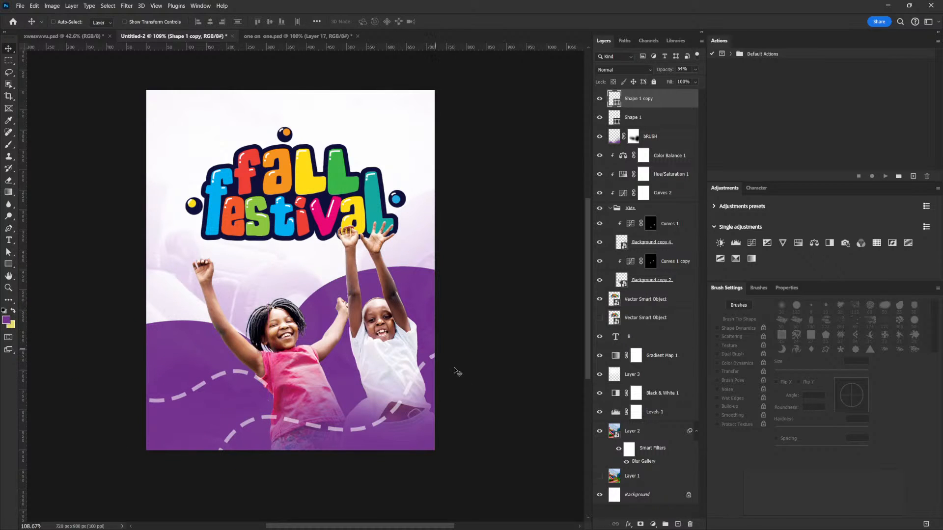
mouse_move(319, 390)
left_mouse_down()
mouse_move(450, 338)
mouse_move(319, 387)
left_mouse_up()
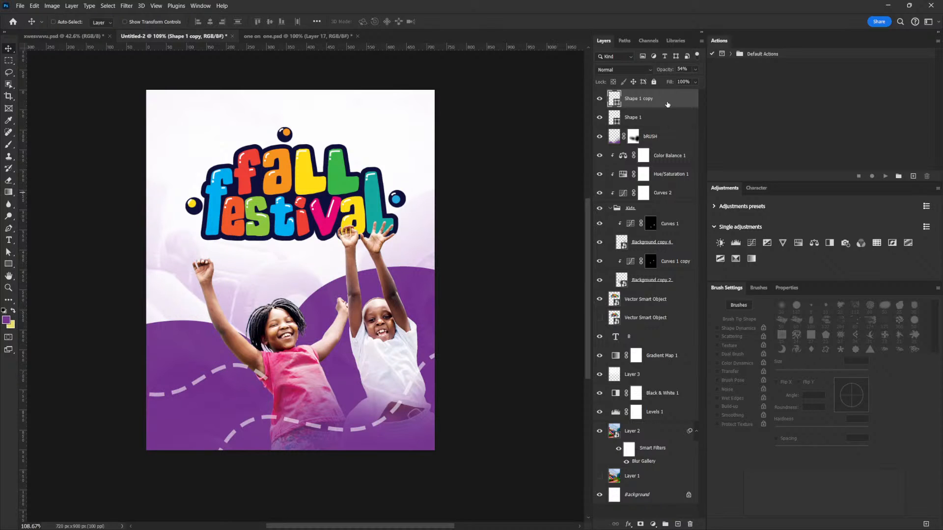
- Move the dashed curve copy's layer below the Kids group and shift the copy slightly down and right behind the girl
left_click(610, 208)
left_click_drag(667, 103, 667, 213)
left_click_drag(310, 389, 341, 395)
left_click_drag(427, 336, 423, 358)
left_click_drag(488, 218, 470, 243)
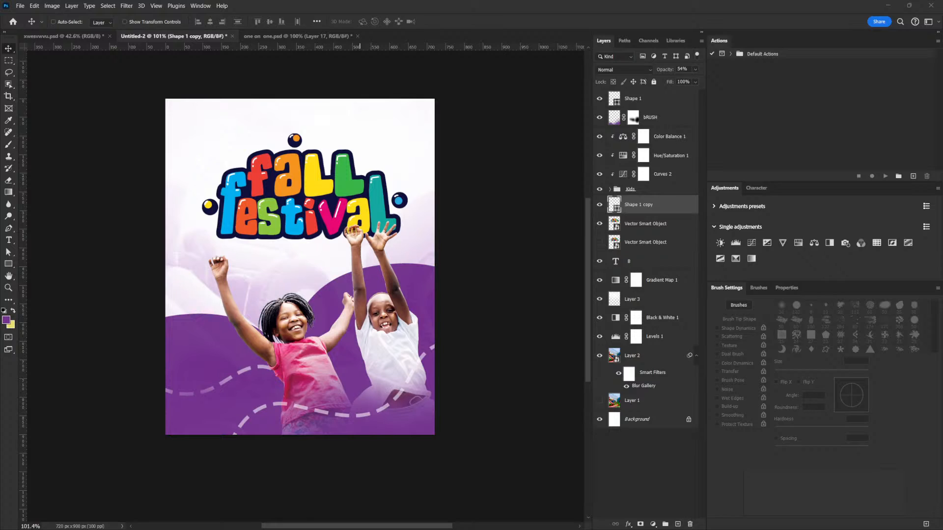
- Add the pasted text "Activities include bounce house, face painting, games, cotton candy, food, drinks, candy, and more" above the dashed curve layer
left_click(9, 239)
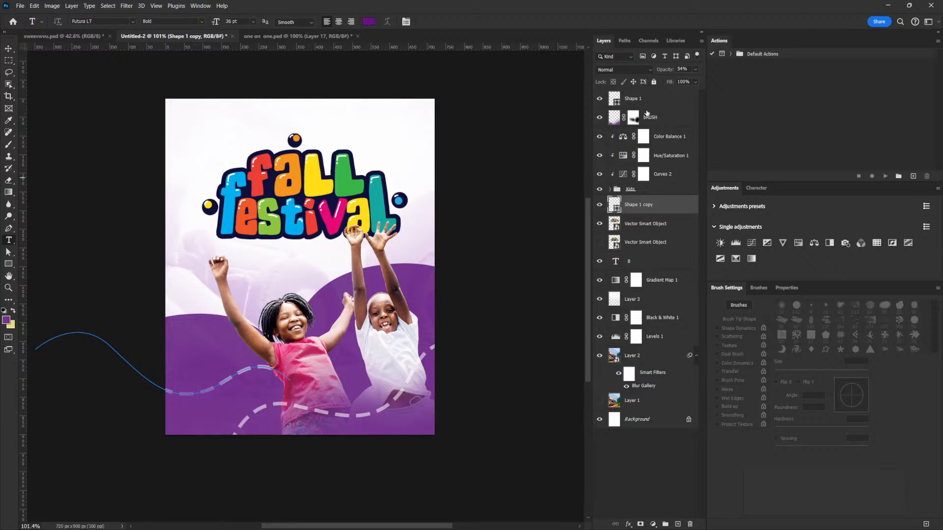
left_click(638, 99)
left_click(200, 143)
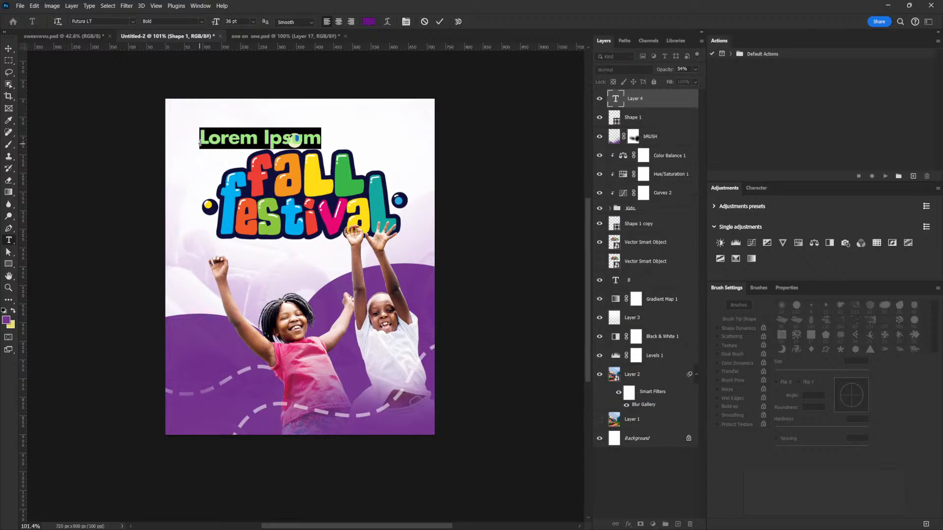
type("Activities include bounce")
left_click(8, 48)
- Scale the activities line down to 10.1 pt and place it just beneath the Fall Festival title, starting at the title's left edge
key("ctrl+t")
left_click_drag(195, 127, 384, 158)
left_click_drag(462, 137, 293, 253)
key("Return")
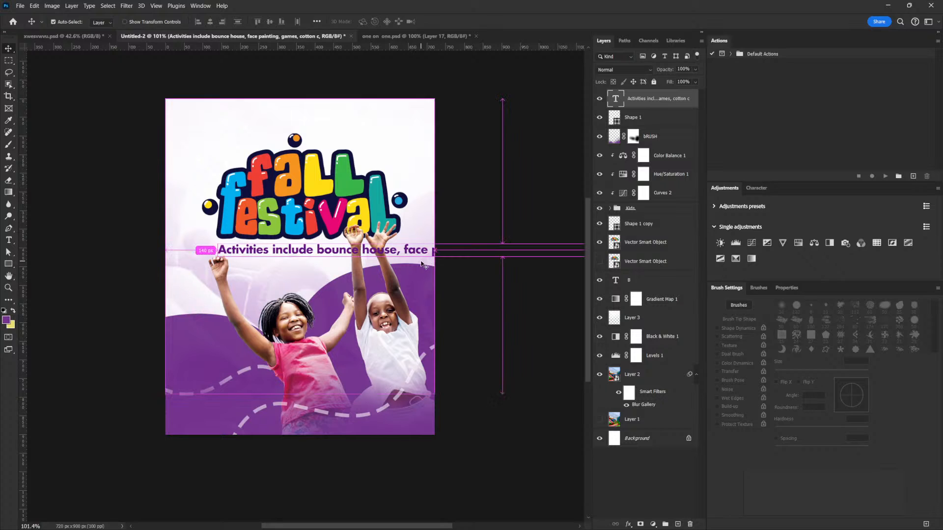
key("ctrl+t")
left_click_drag(217, 243, 372, 247)
left_click_drag(434, 252, 288, 248)
key("Return")
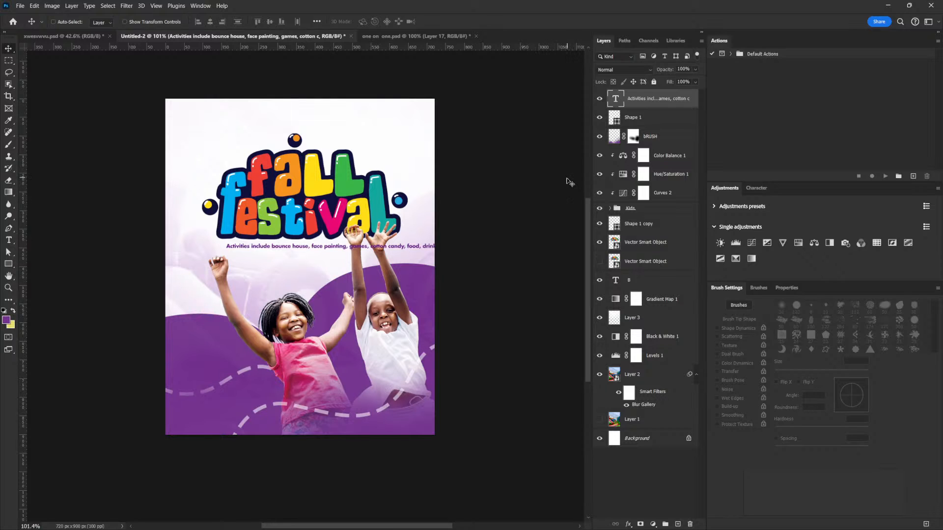
left_click_drag(343, 256, 335, 259)
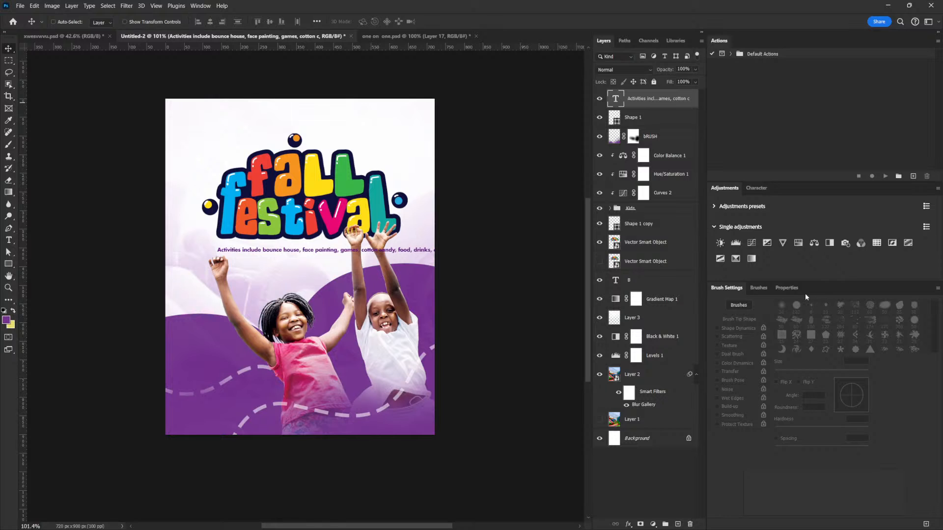
- Browse the available fonts from Futura back to Arial, previewing typefaces on the activities line
left_click(788, 288)
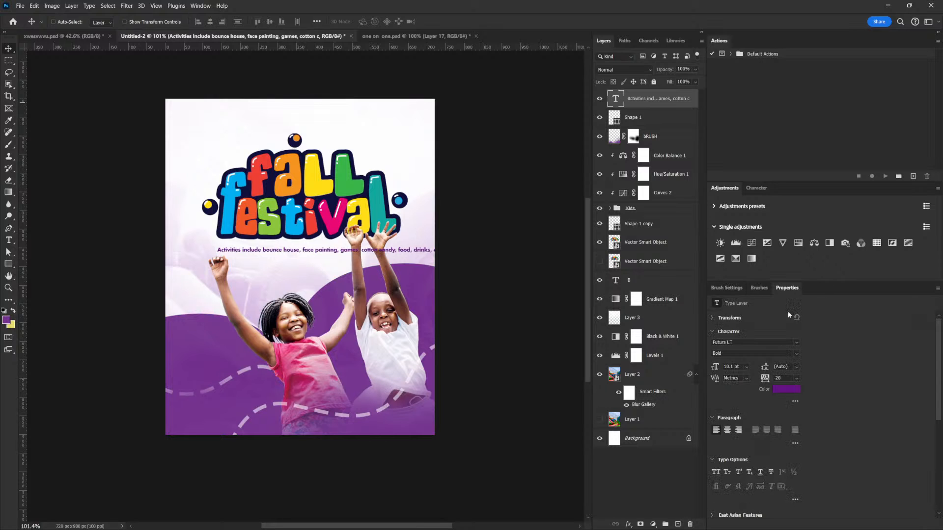
left_click(795, 343)
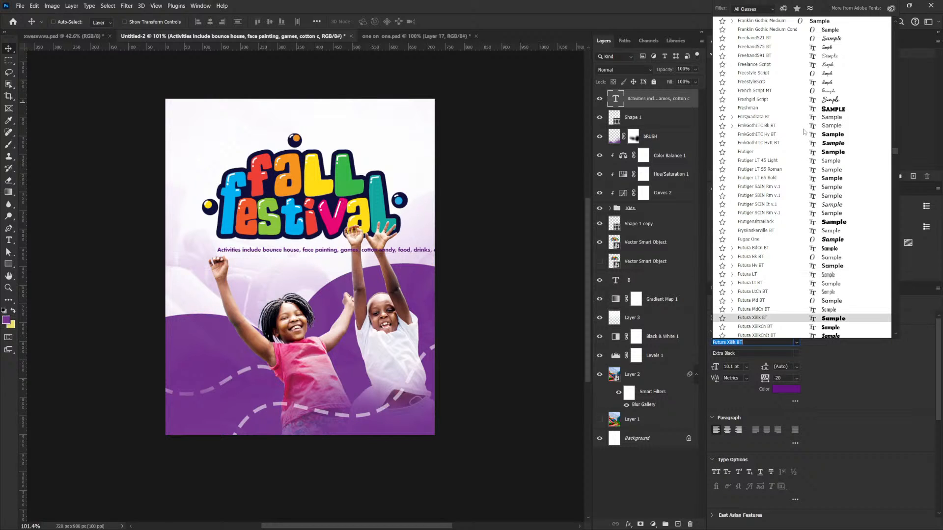
scroll(825, 80, "up", 3)
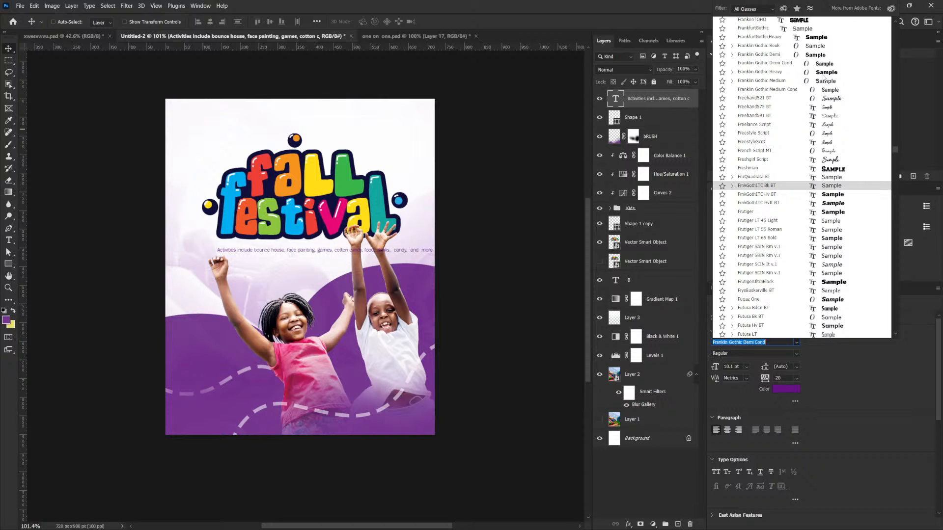
scroll(824, 79, "up", 6)
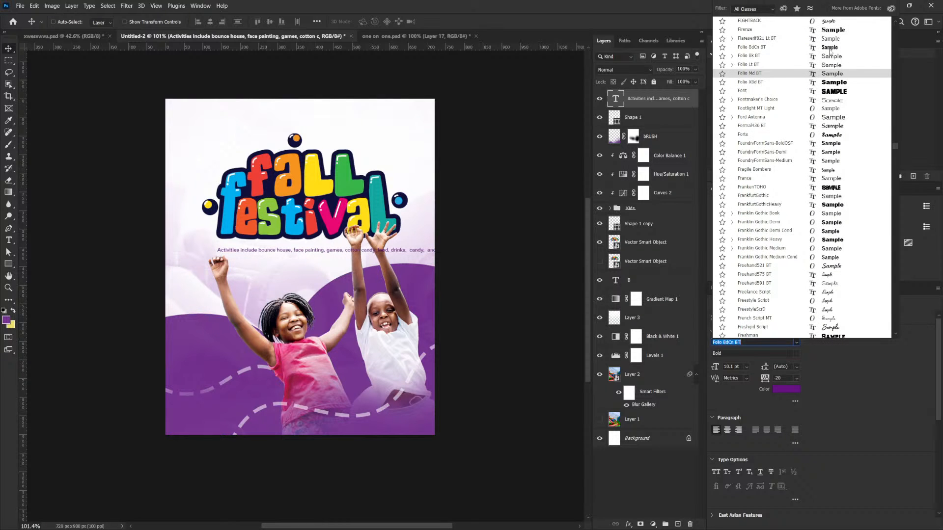
scroll(830, 49, "up", 8)
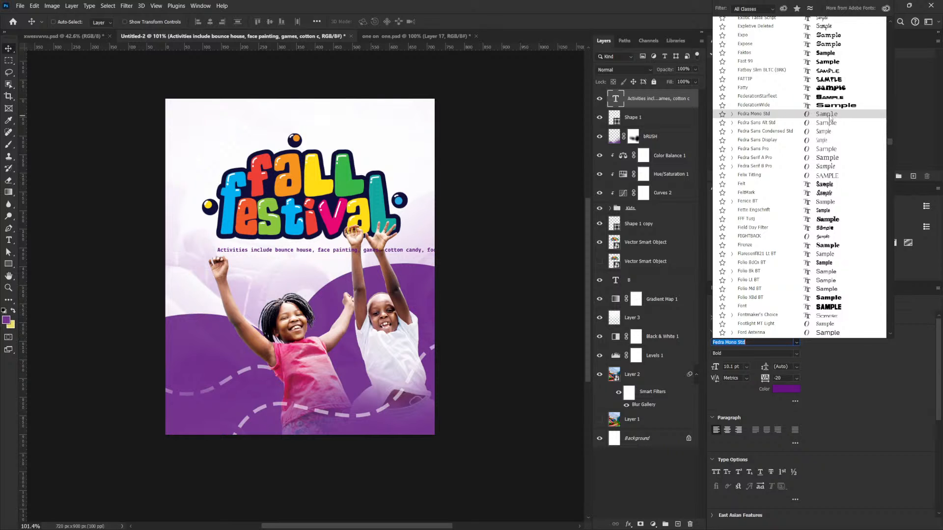
scroll(829, 116, "up", 5)
scroll(830, 117, "up", 12)
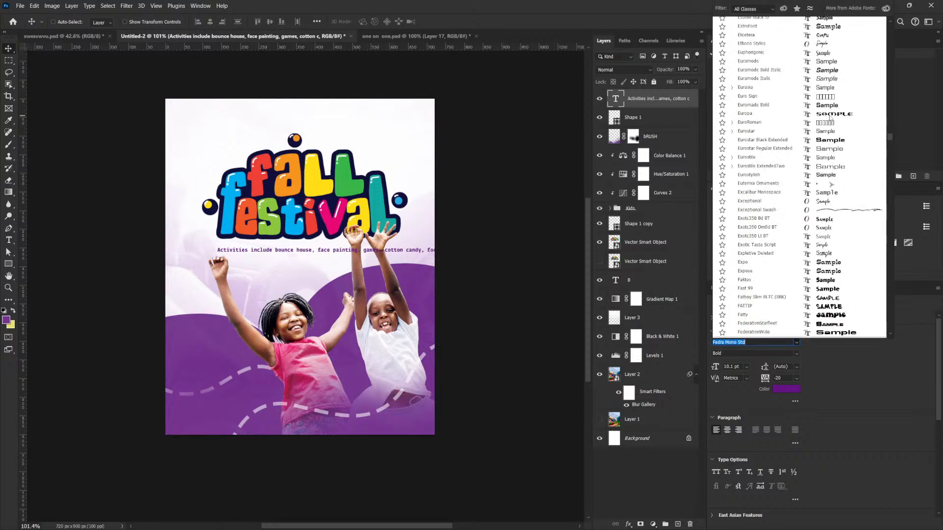
scroll(830, 118, "up", 7)
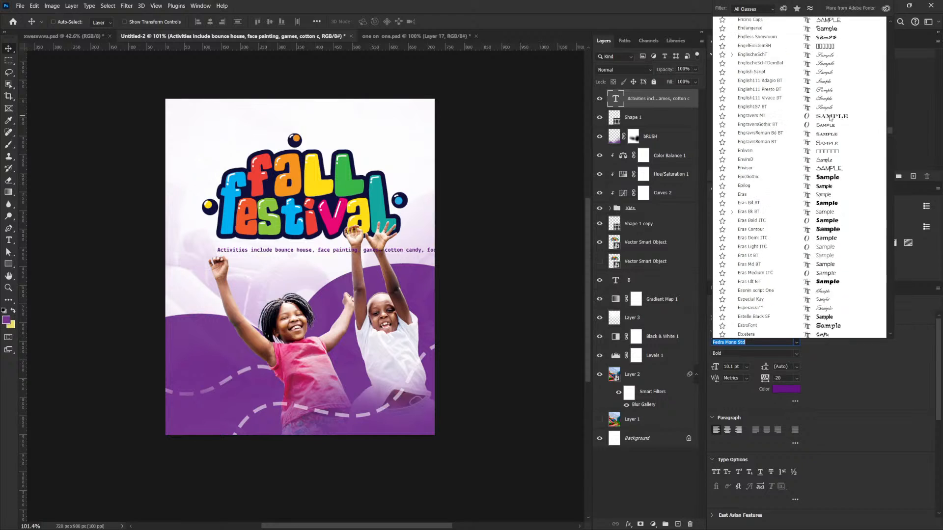
scroll(830, 118, "up", 12)
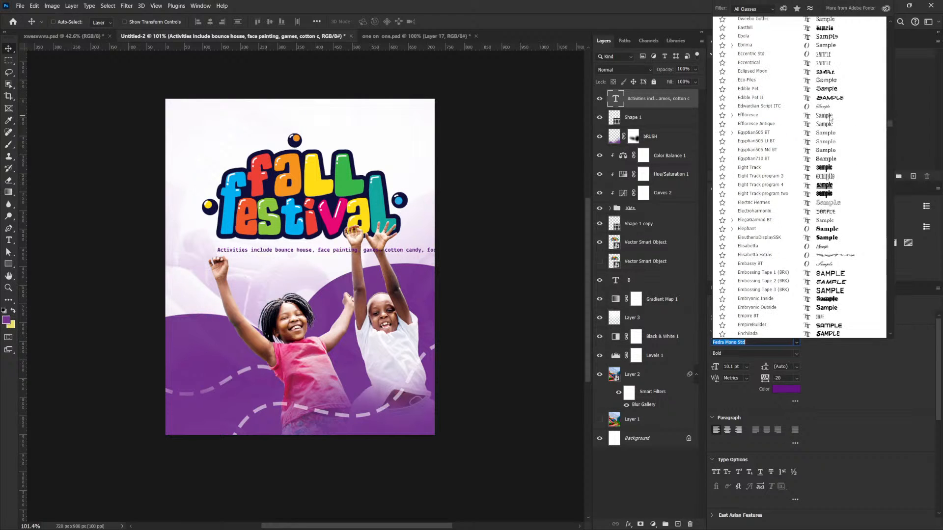
scroll(829, 118, "up", 3)
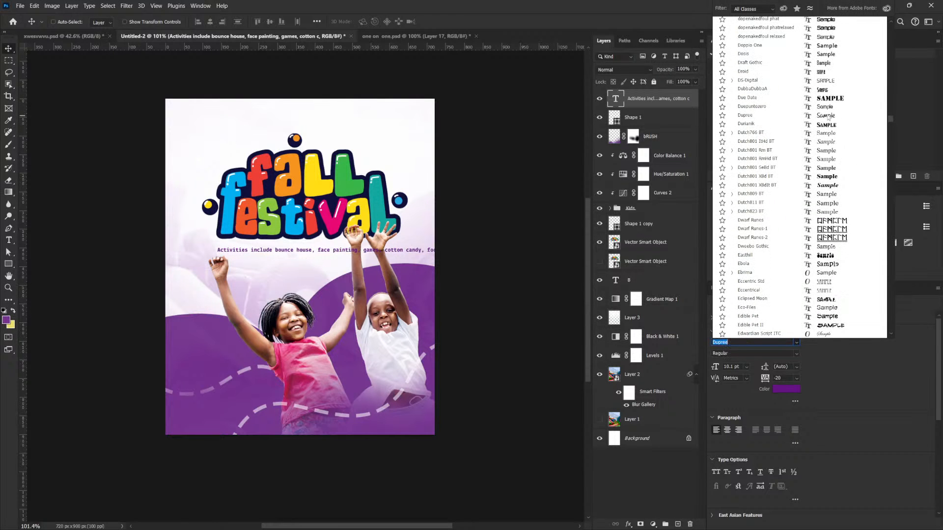
scroll(828, 116, "up", 20)
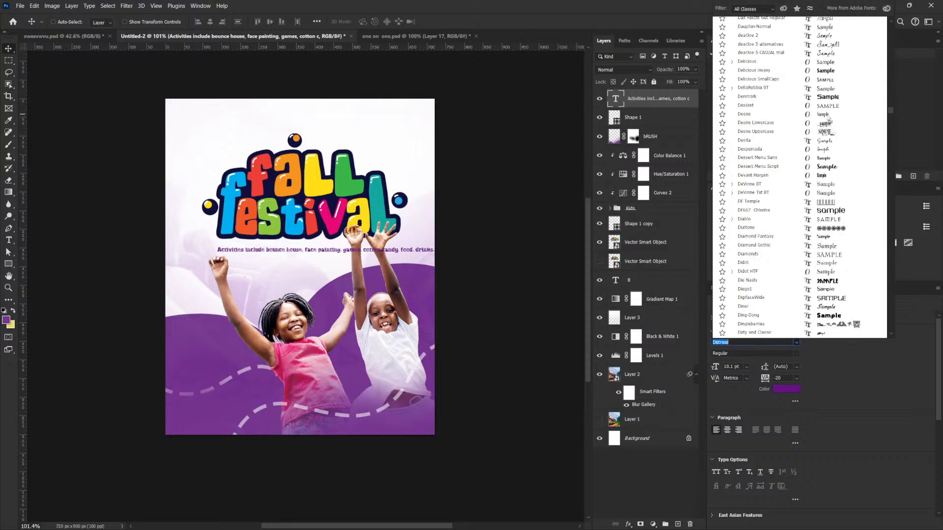
scroll(828, 128, "up", 3)
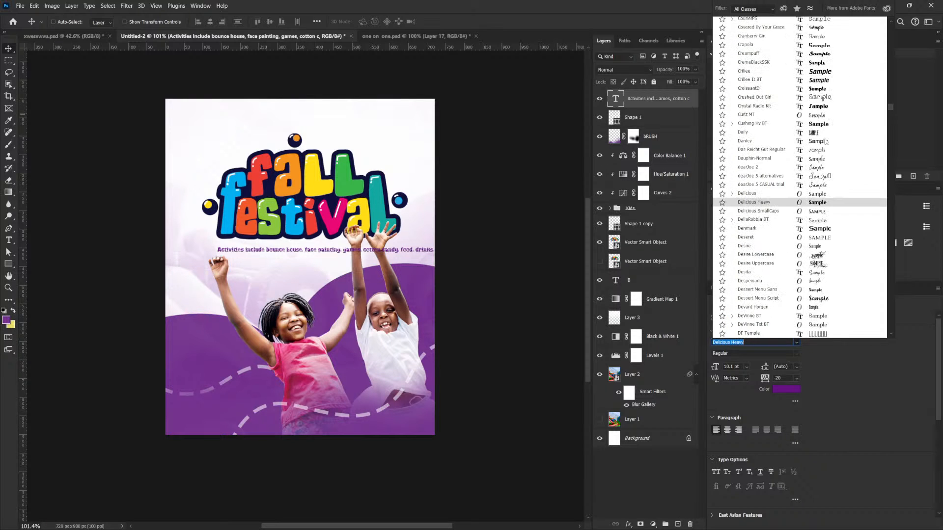
scroll(829, 128, "up", 10)
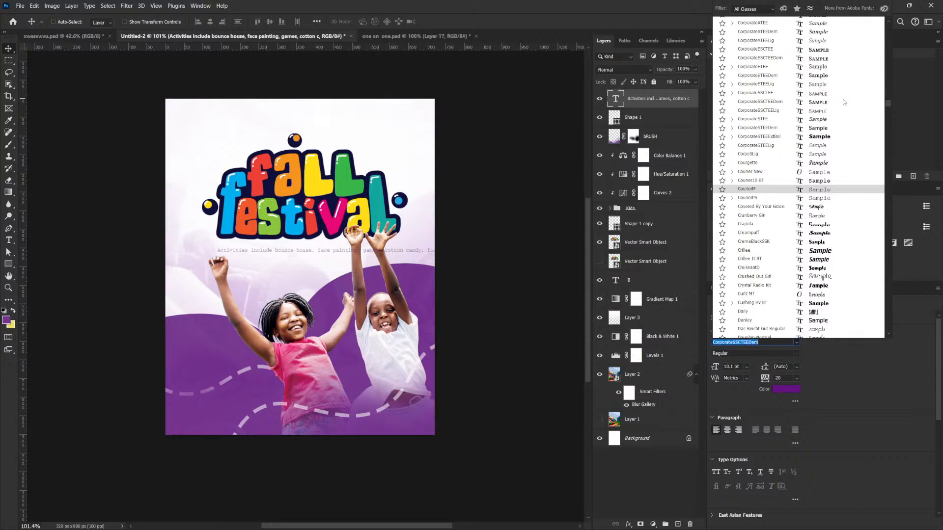
scroll(833, 109, "up", 5)
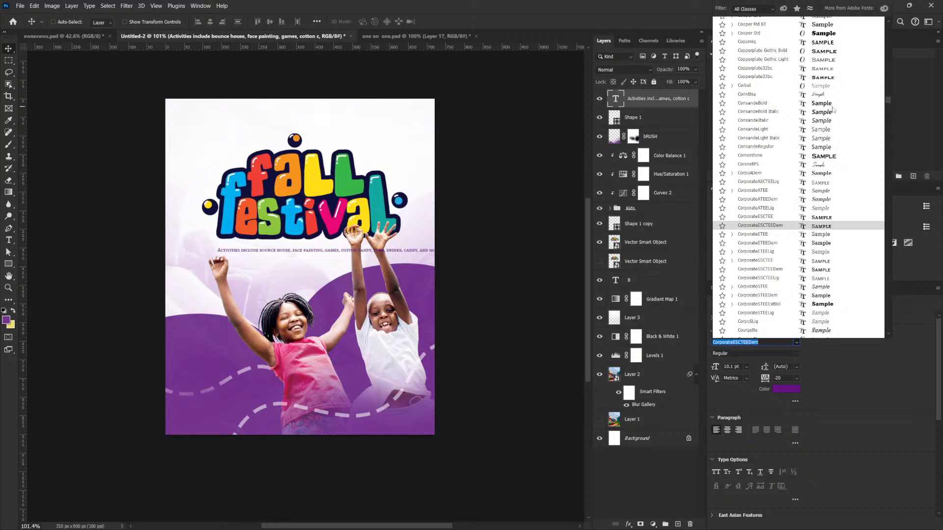
scroll(834, 110, "up", 5)
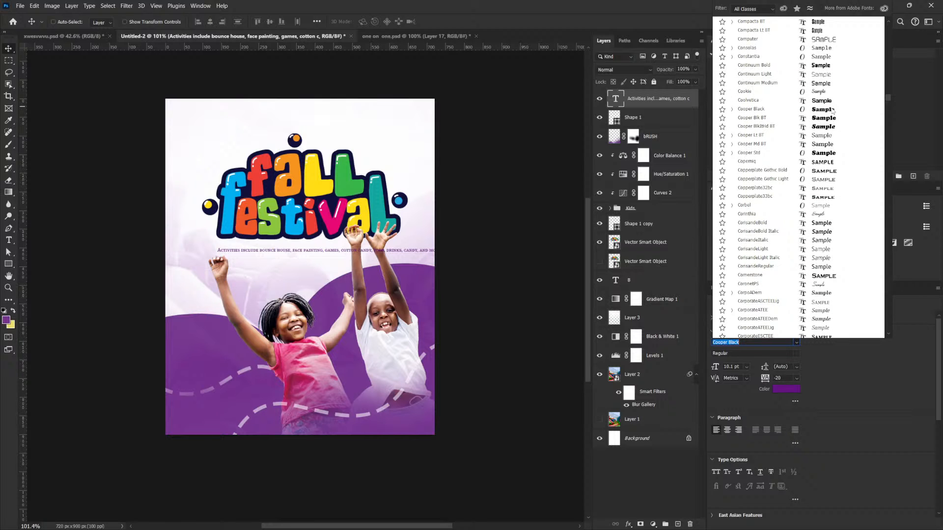
scroll(833, 111, "up", 12)
scroll(833, 113, "up", 8)
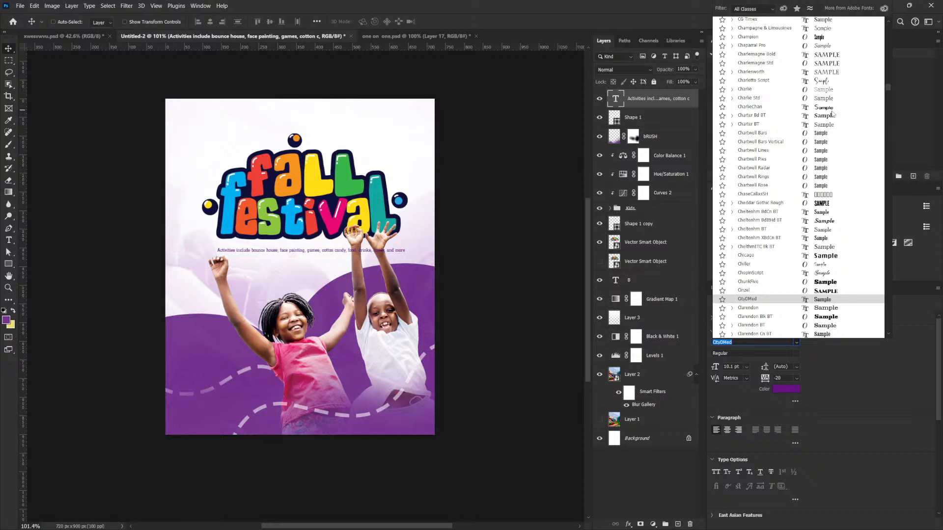
scroll(832, 115, "up", 3)
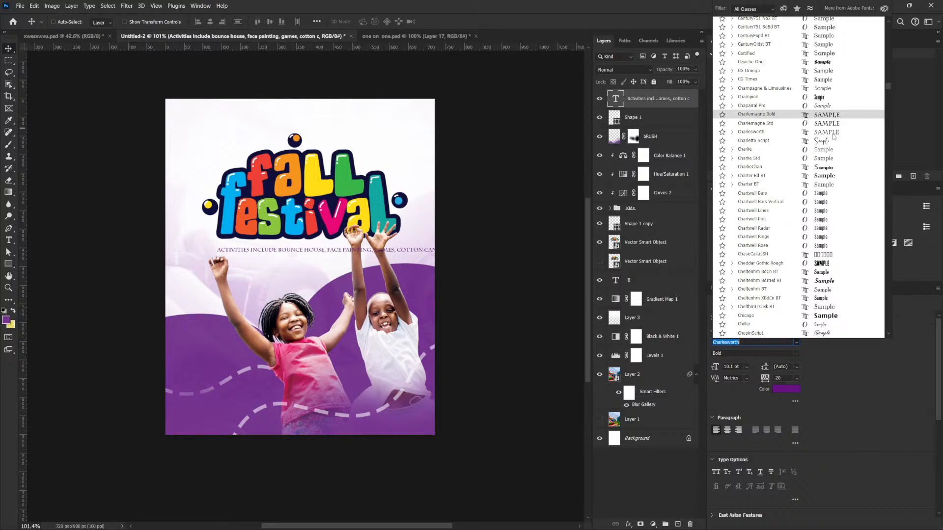
scroll(834, 136, "up", 12)
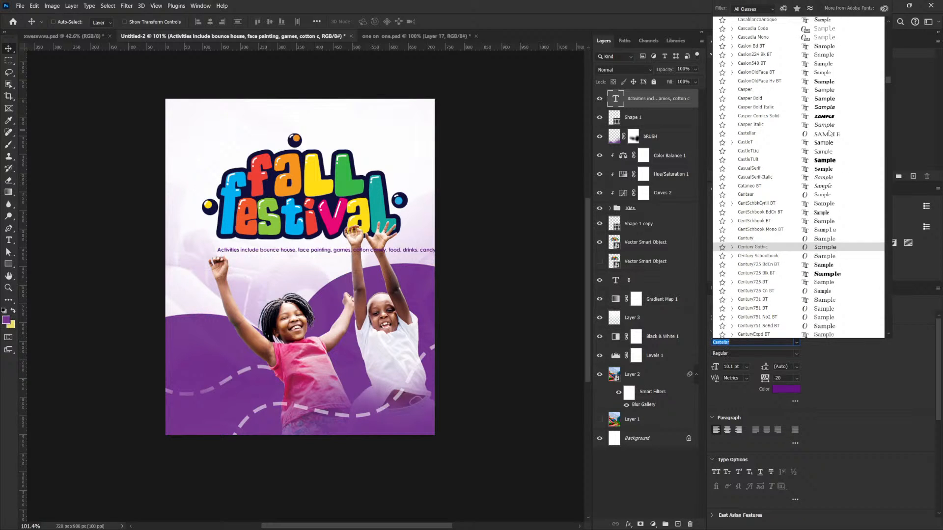
scroll(830, 133, "up", 5)
scroll(830, 132, "up", 11)
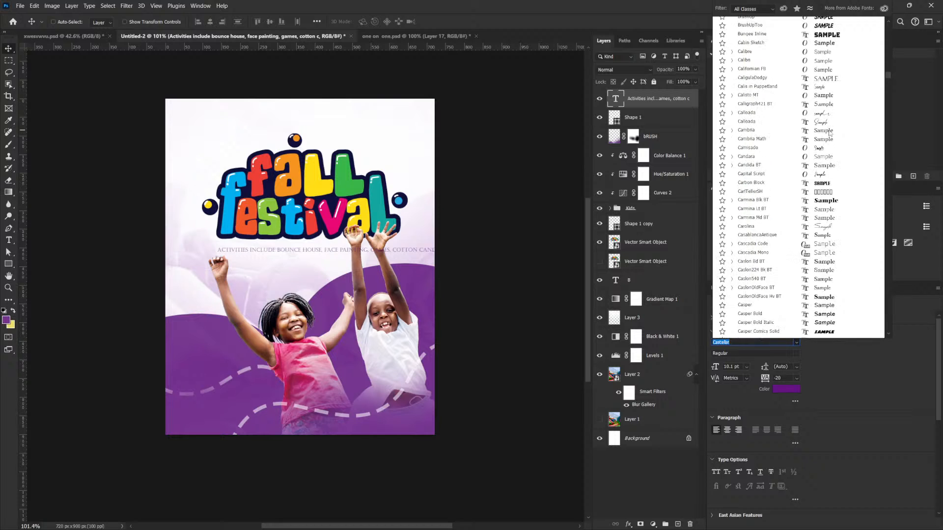
scroll(829, 133, "up", 7)
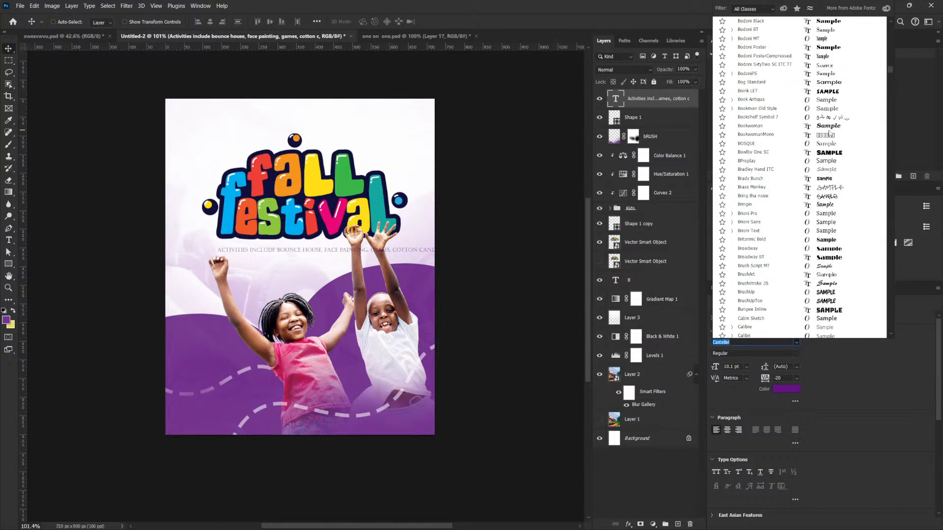
scroll(830, 133, "up", 5)
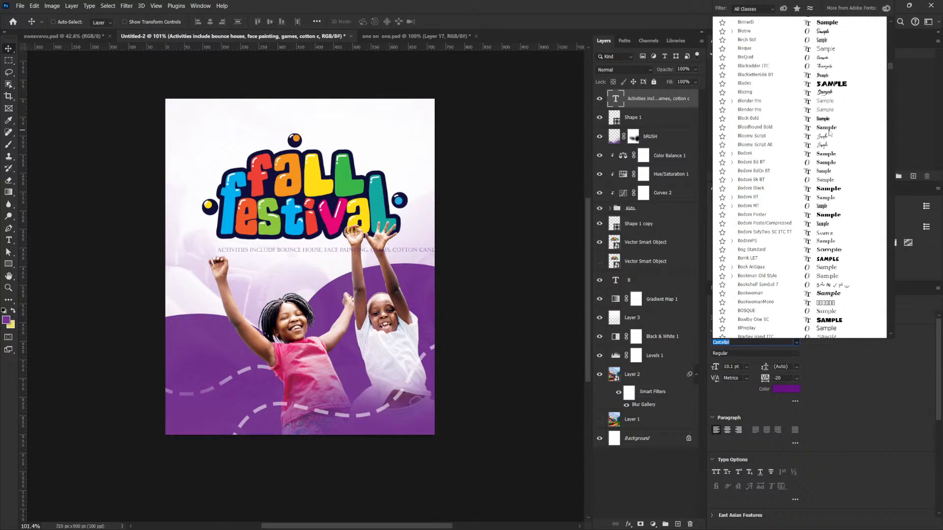
scroll(829, 133, "up", 11)
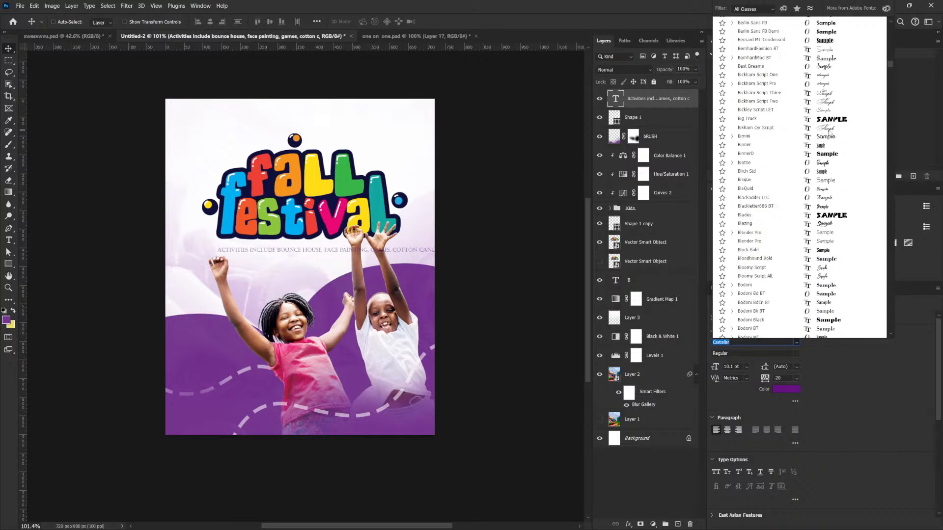
scroll(830, 133, "up", 12)
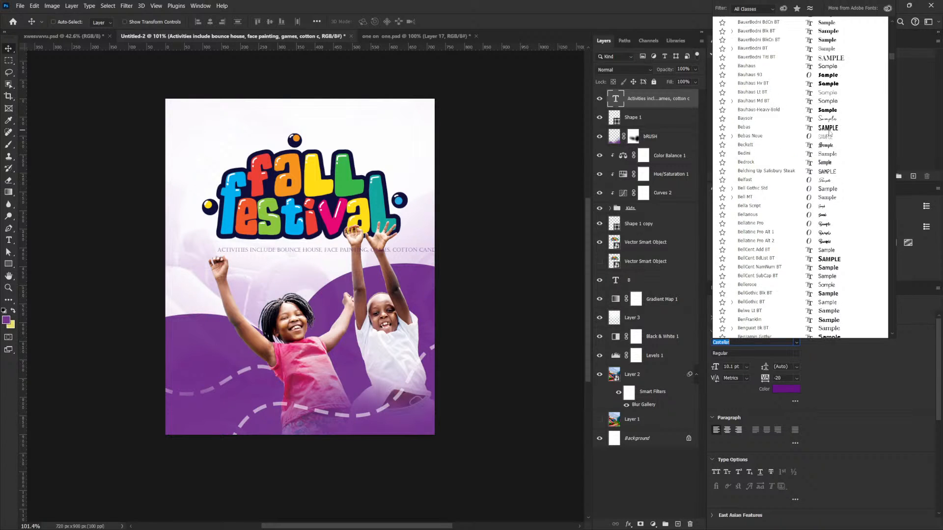
scroll(830, 133, "up", 3)
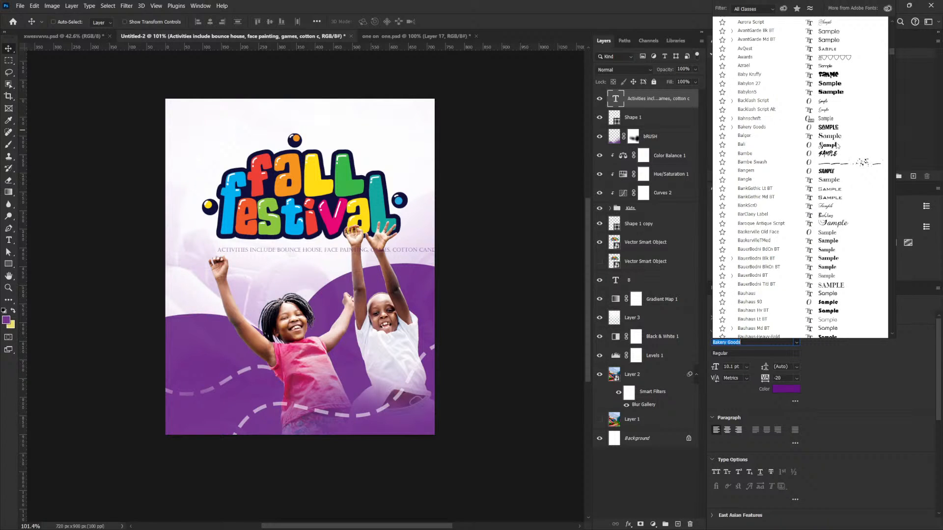
scroll(827, 123, "up", 10)
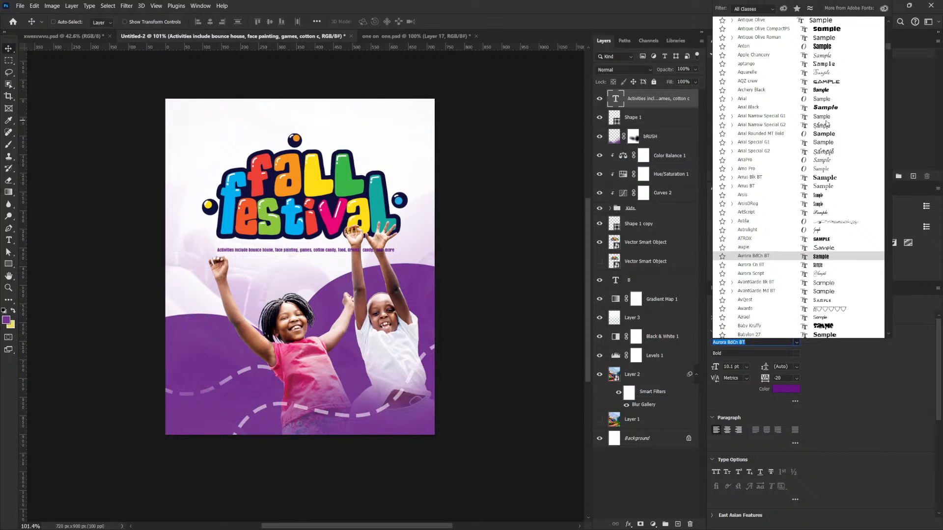
- Browse the font list from its beginning through the typefaces starting with F, previewing candidates on the activities line
scroll(833, 133, "up", 15)
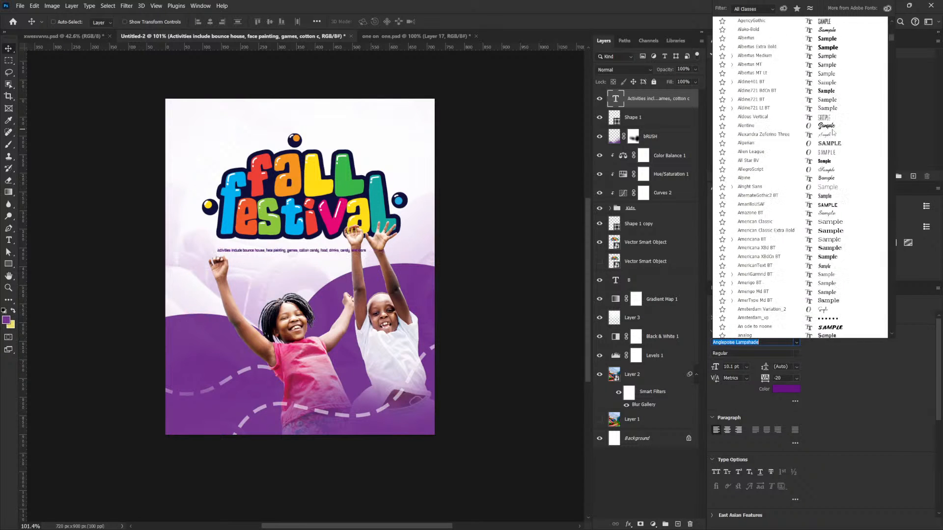
scroll(833, 133, "up", 7)
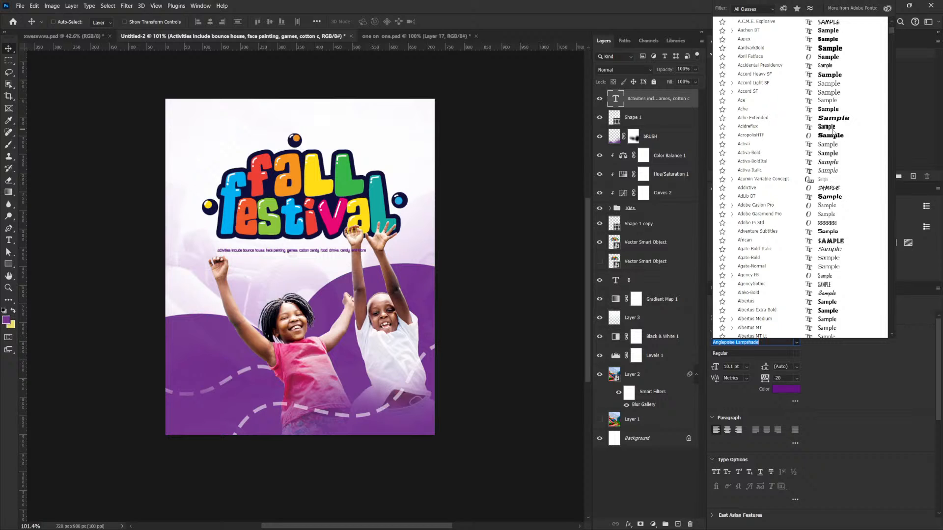
scroll(834, 132, "up", 5)
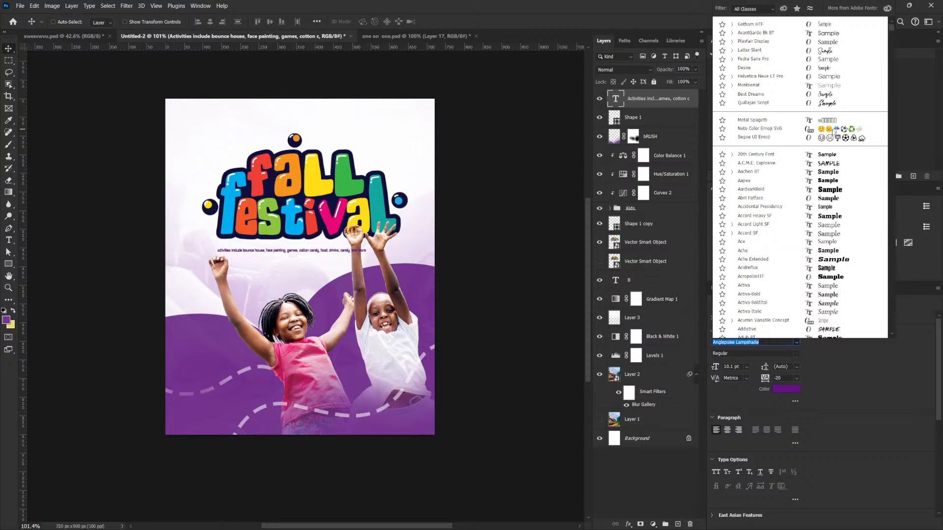
scroll(836, 130, "down", 8)
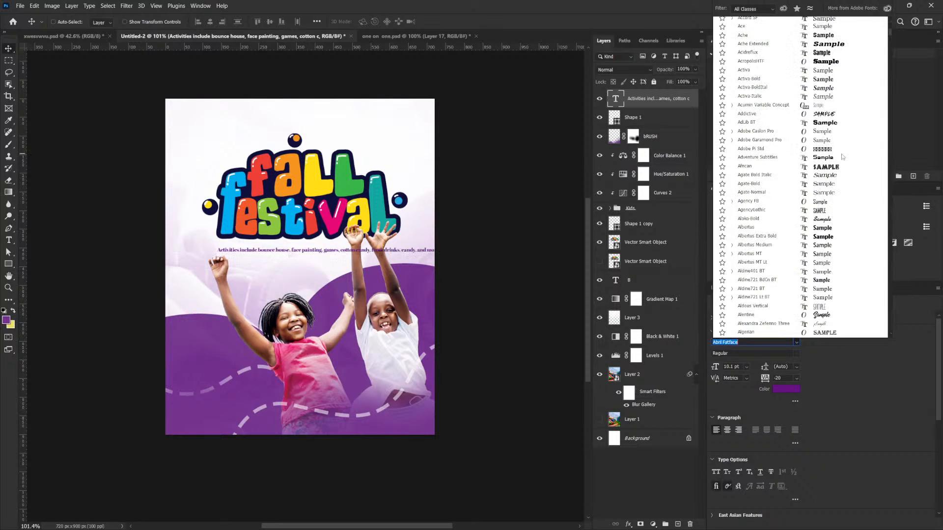
scroll(844, 209, "down", 13)
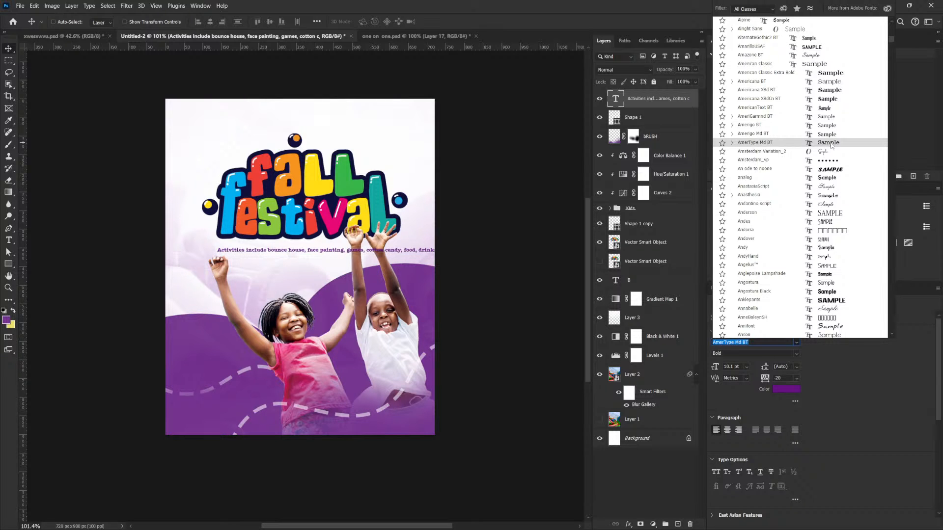
scroll(831, 145, "down", 10)
scroll(843, 218, "down", 3)
scroll(841, 217, "down", 15)
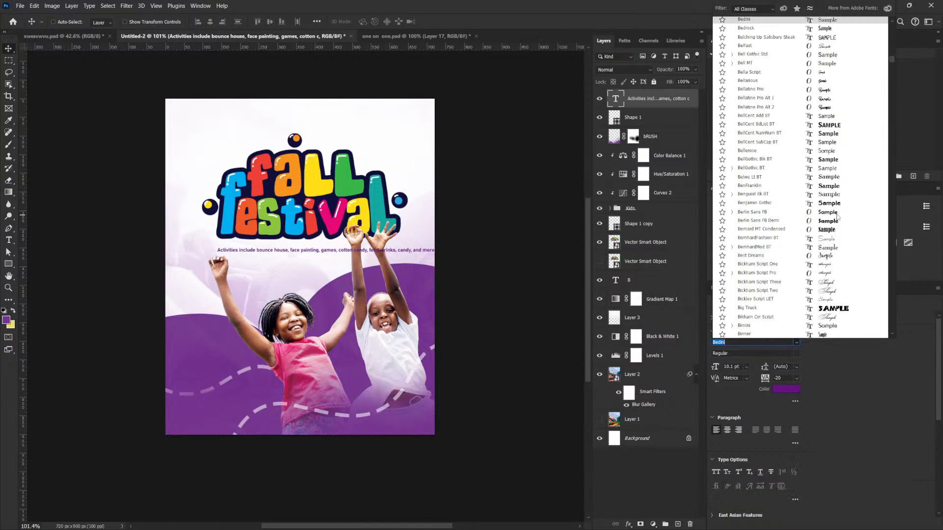
scroll(836, 218, "down", 10)
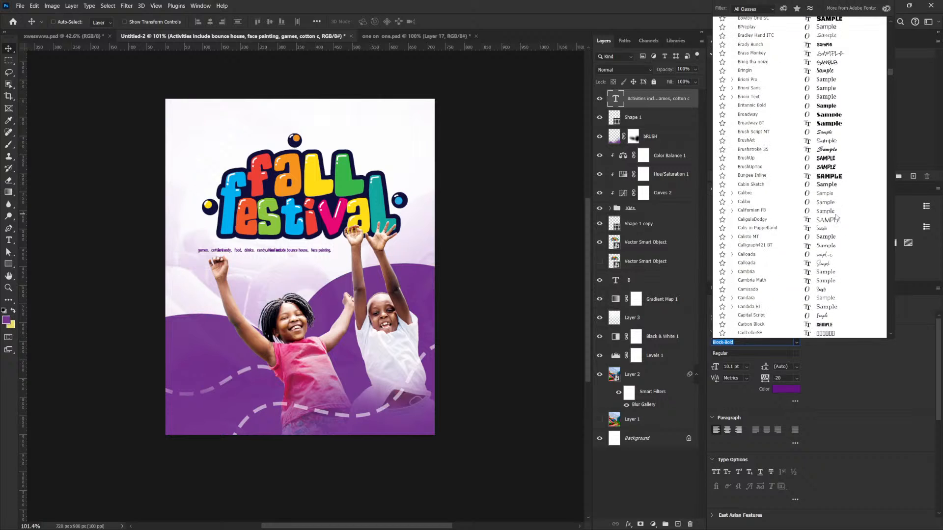
scroll(836, 217, "down", 9)
scroll(836, 217, "down", 7)
scroll(836, 218, "down", 7)
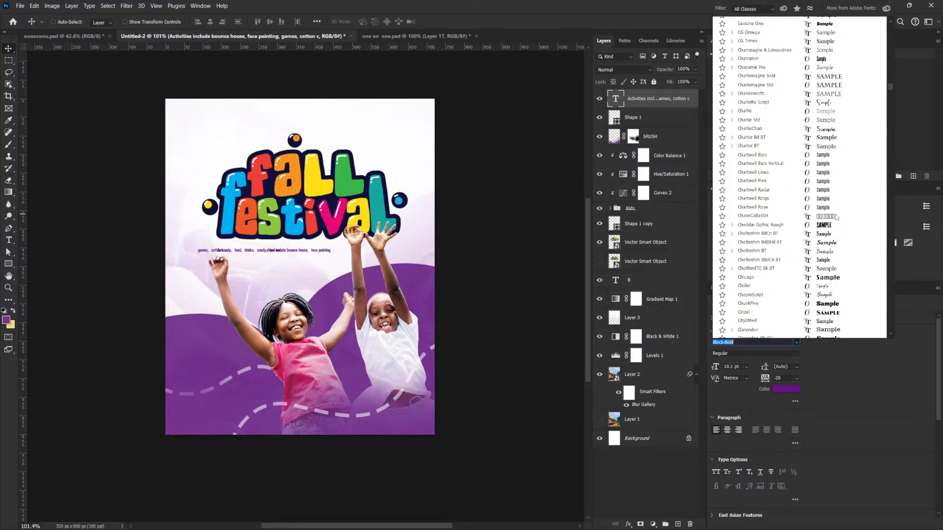
scroll(836, 217, "down", 6)
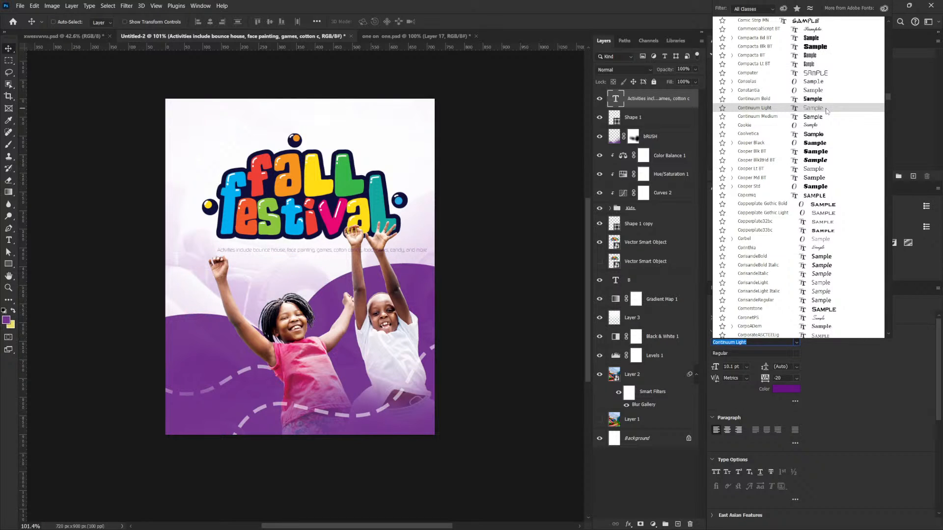
scroll(825, 175, "down", 2)
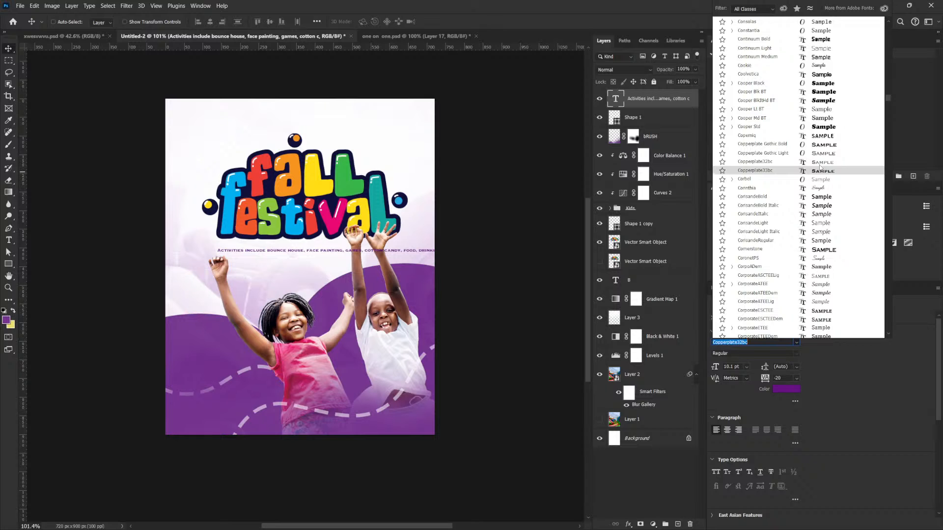
scroll(820, 167, "down", 10)
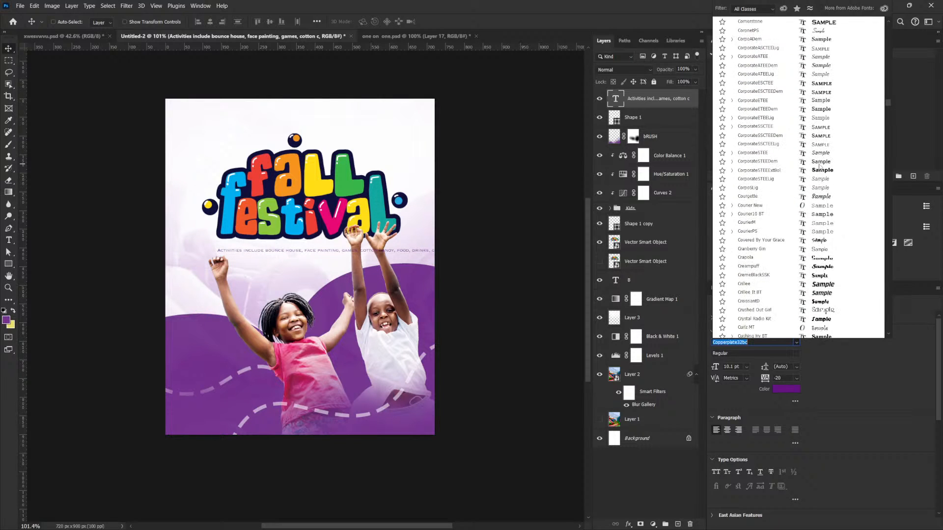
scroll(819, 167, "down", 2)
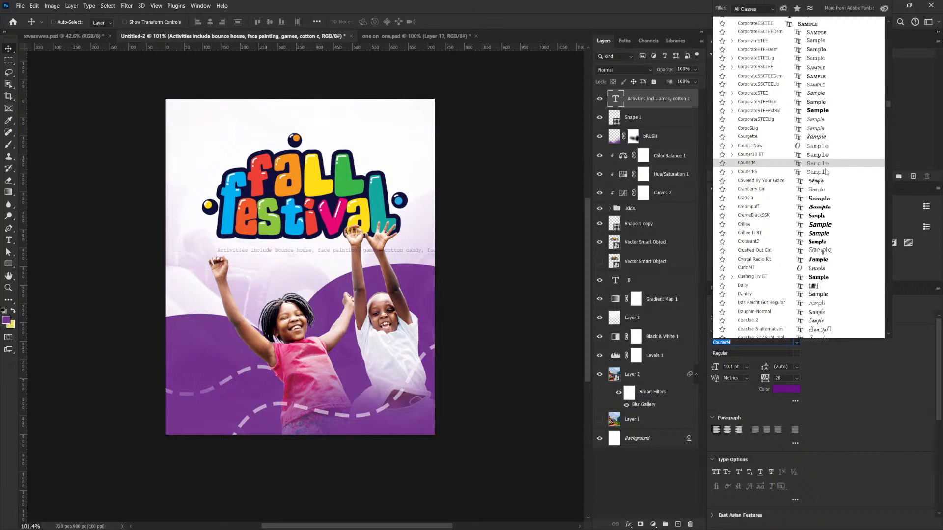
scroll(826, 173, "down", 15)
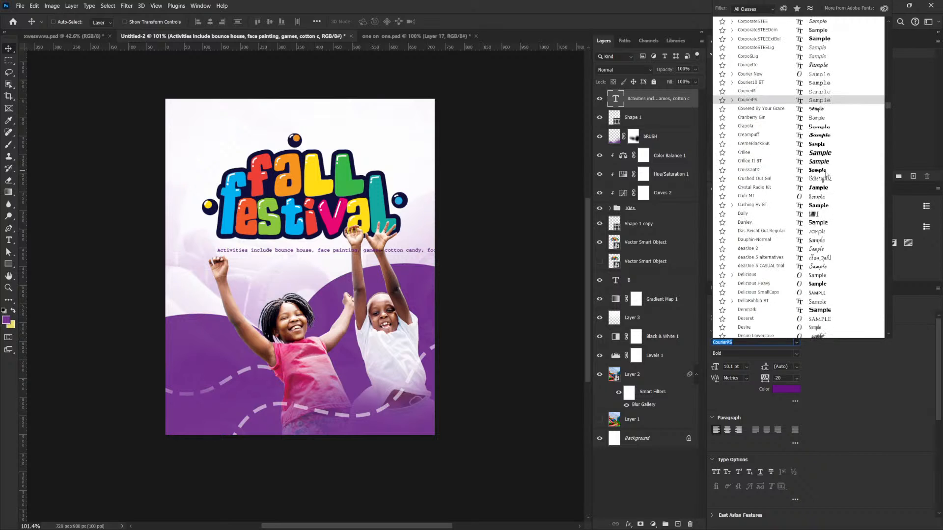
scroll(827, 173, "down", 12)
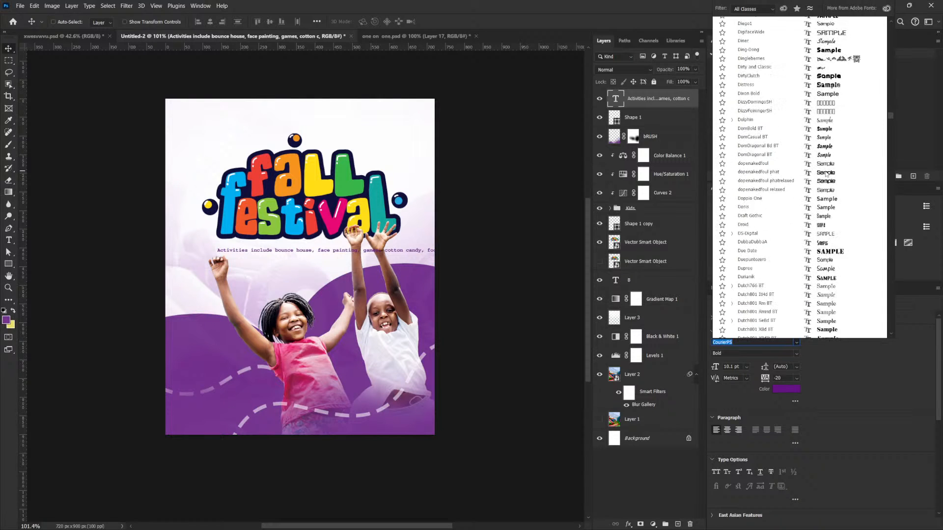
scroll(827, 173, "down", 1)
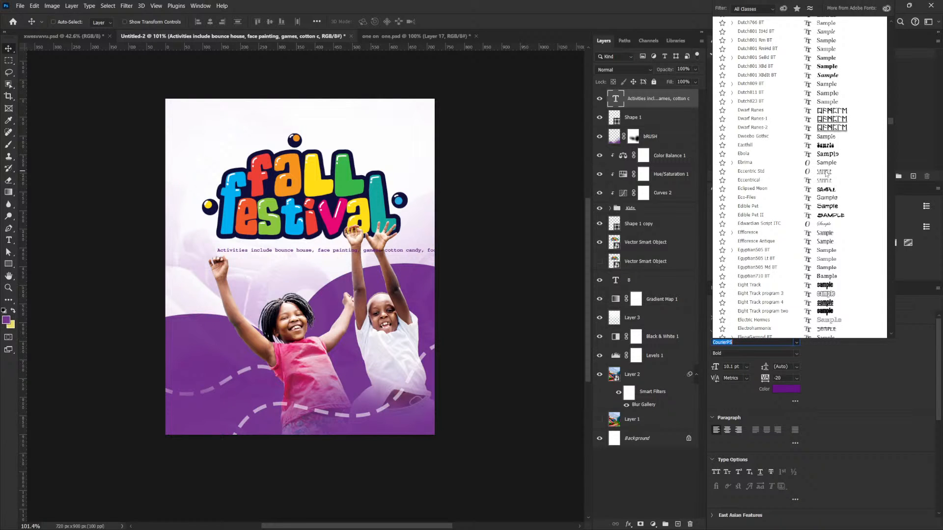
scroll(838, 201, "down", 6)
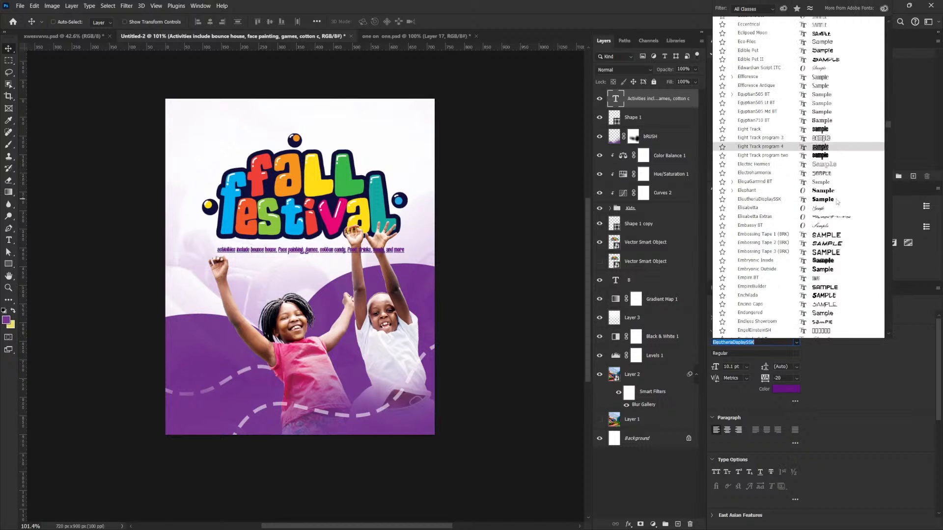
scroll(838, 201, "down", 13)
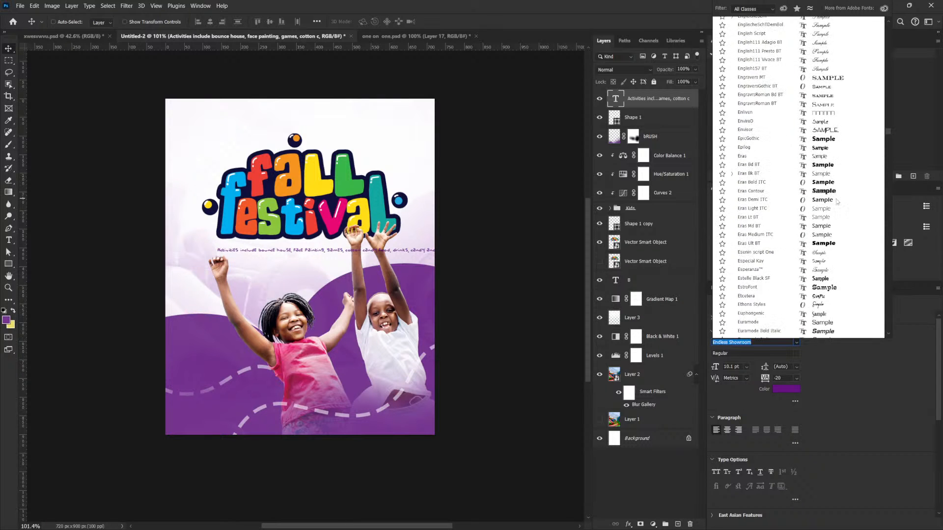
scroll(837, 201, "down", 9)
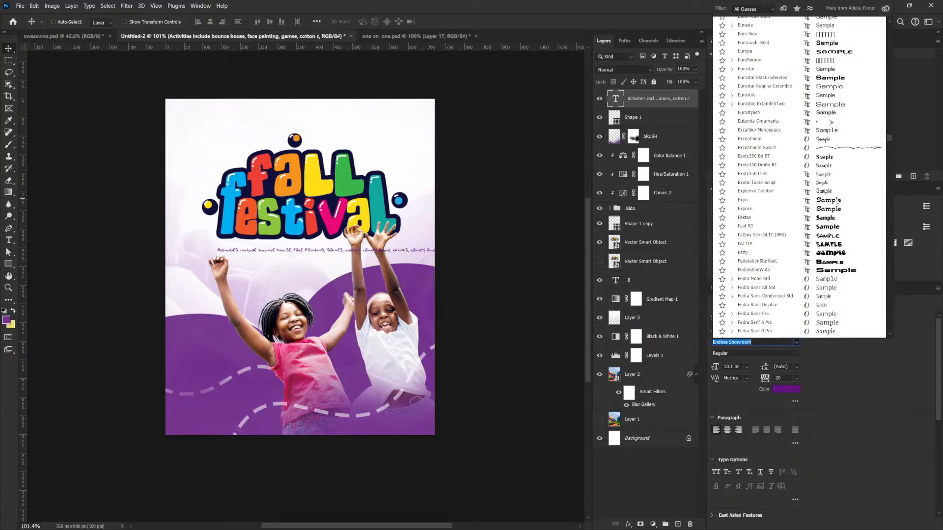
scroll(836, 201, "down", 6)
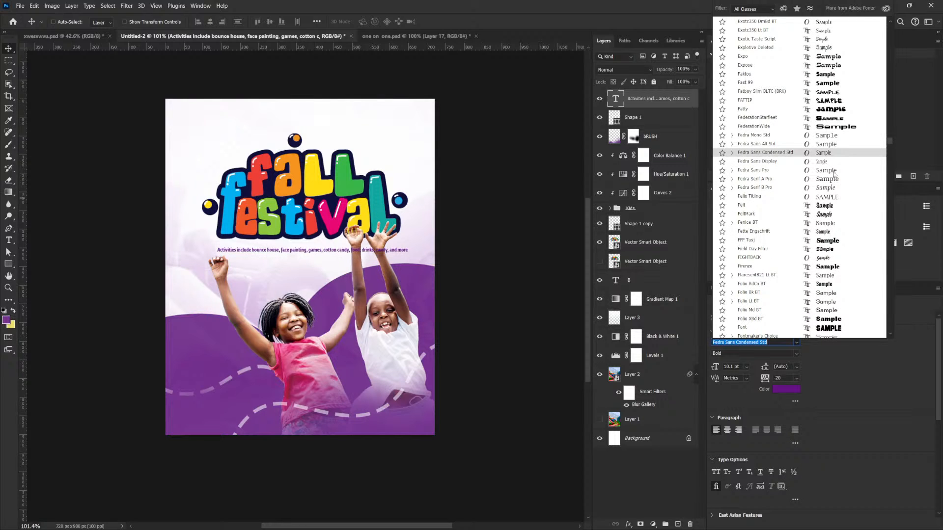
scroll(835, 176, "down", 2)
scroll(837, 186, "down", 7)
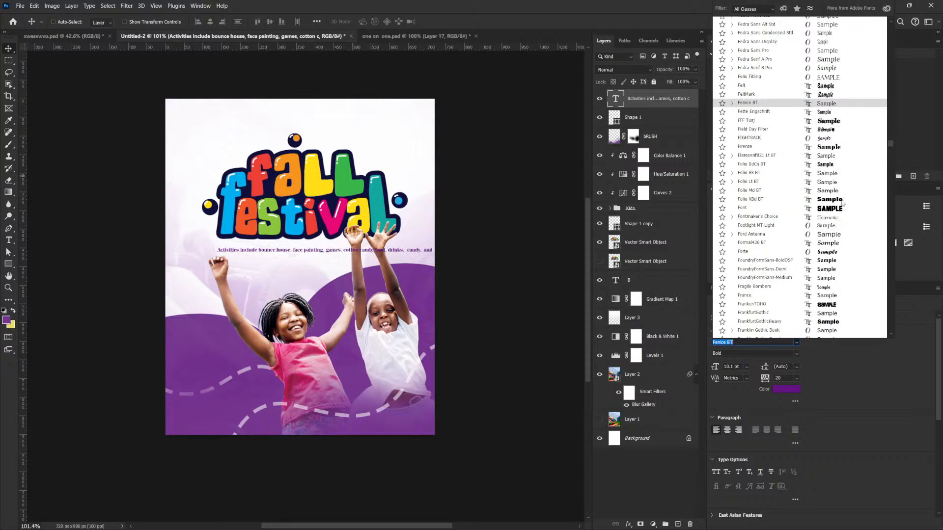
scroll(843, 229, "down", 6)
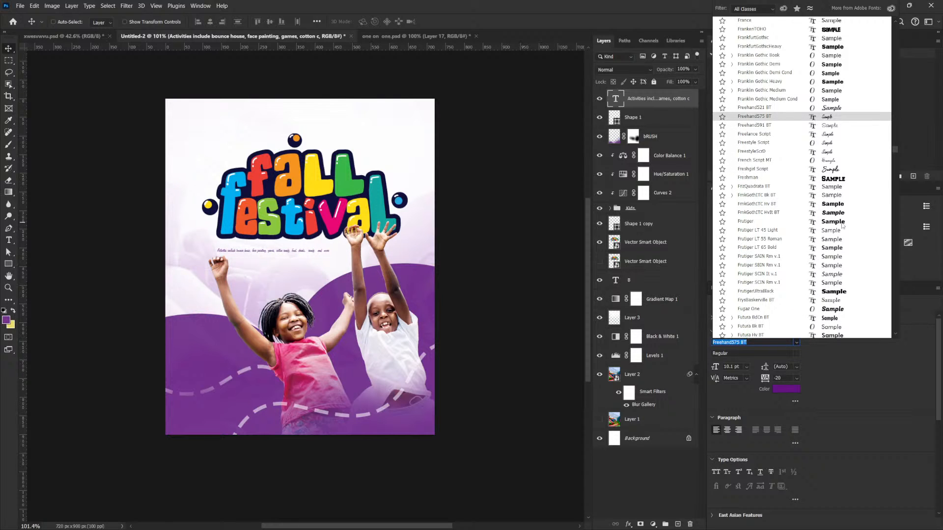
- Set the activities line in the GeoSlab703 Md BT font with the Medium style
scroll(842, 225, "down", 4)
scroll(842, 224, "down", 10)
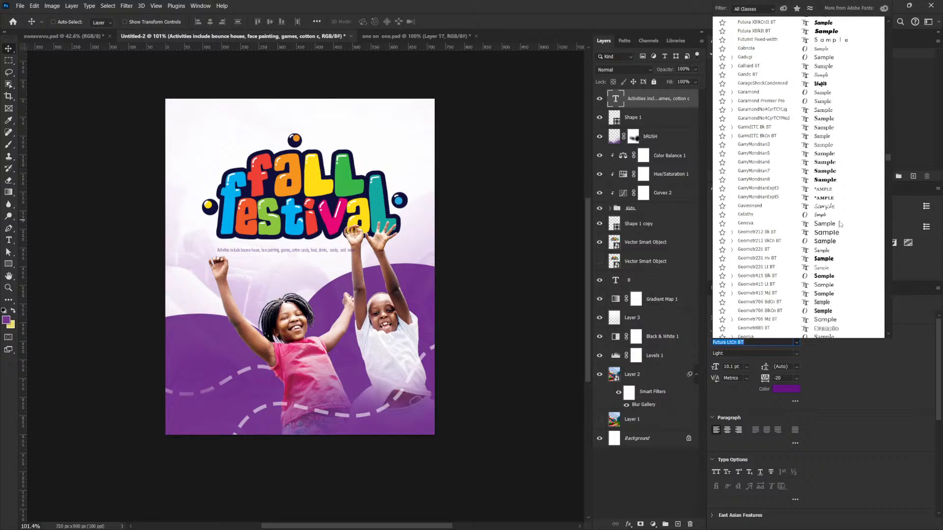
scroll(840, 224, "down", 2)
scroll(839, 225, "down", 1)
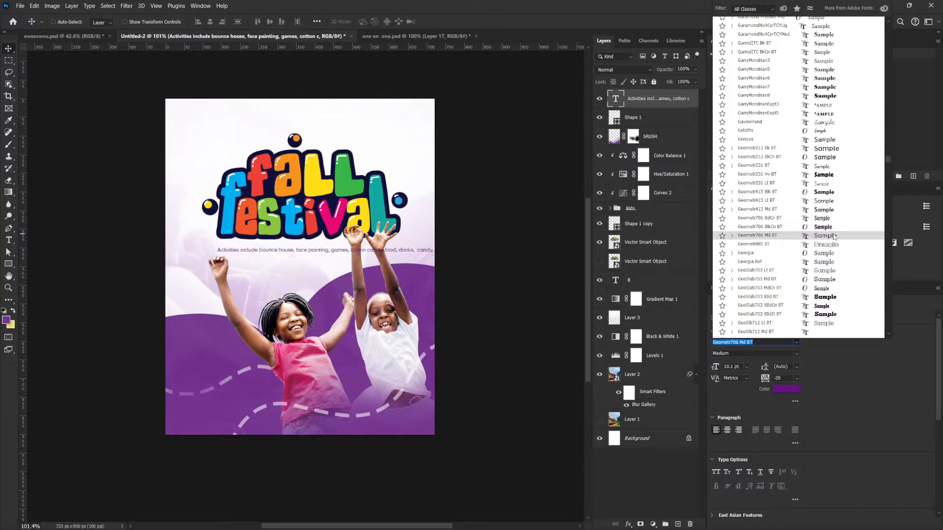
scroll(834, 236, "down", 2)
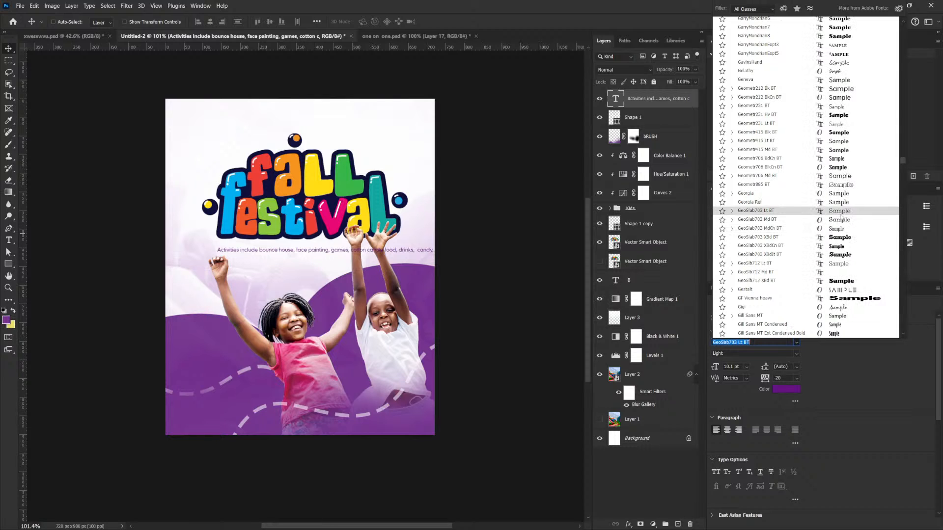
left_click(827, 222)
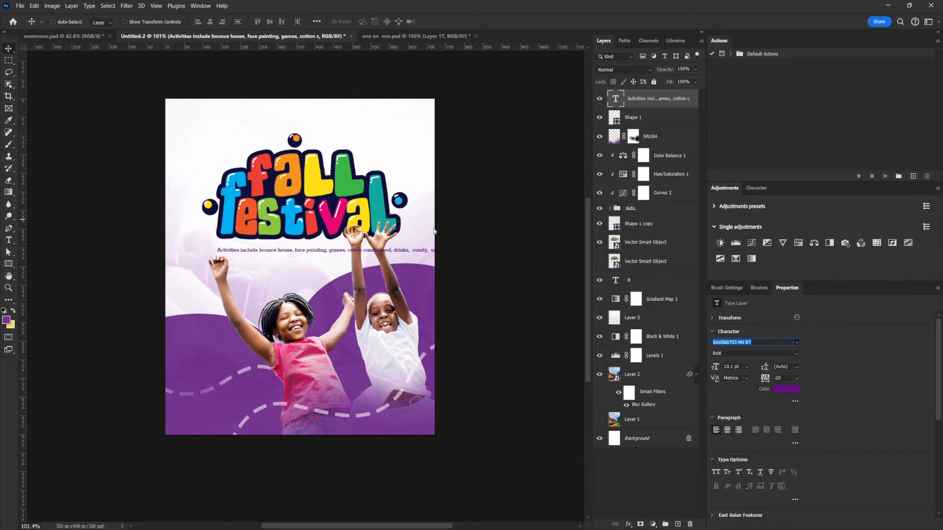
left_click(796, 353)
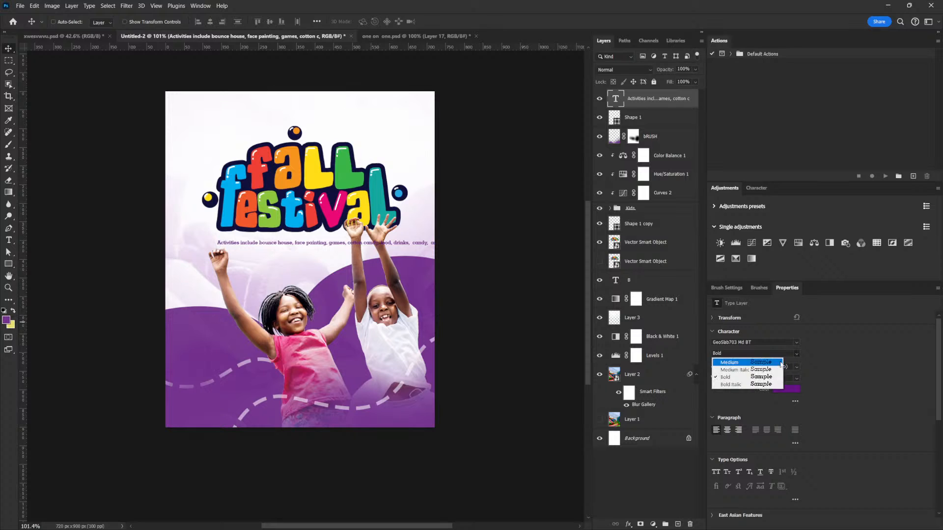
left_click(729, 362)
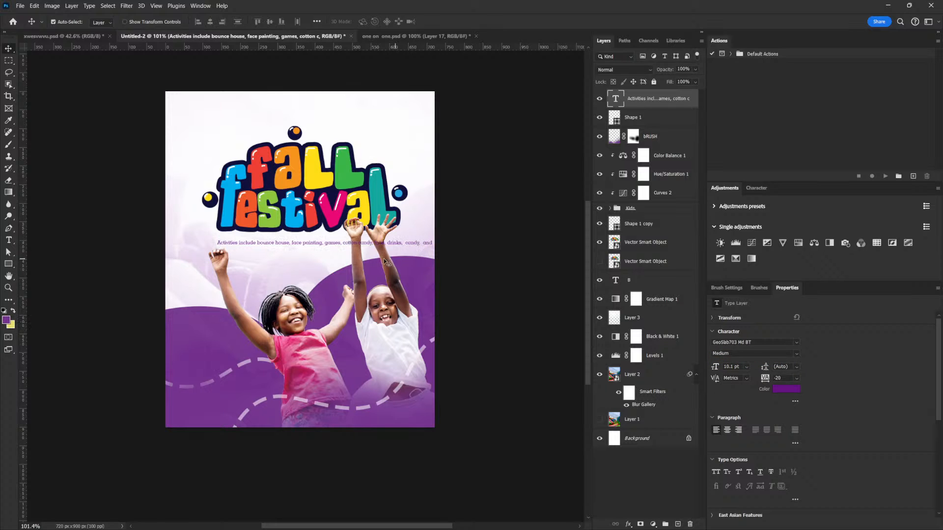
- Enlarge the activities text to 14.51 pt and break it into two lines before "cotton candy"
key("ctrl+t")
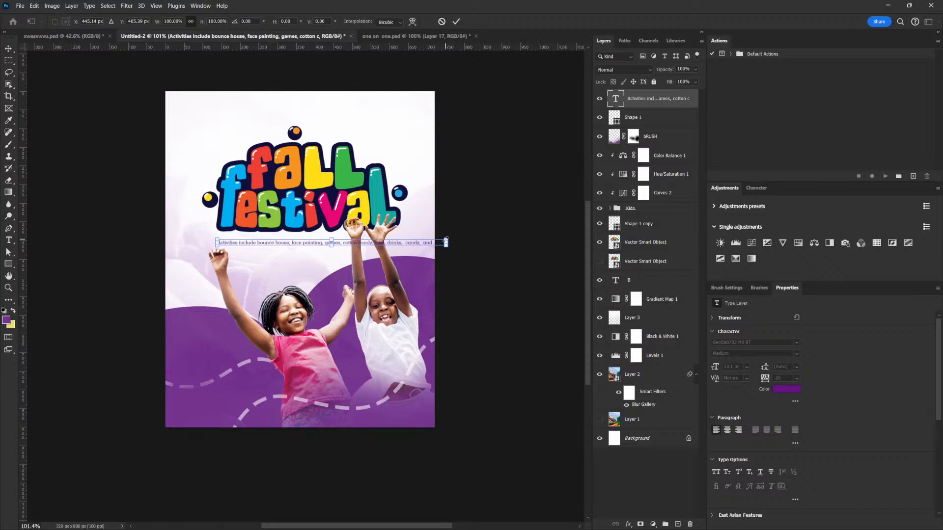
left_click_drag(446, 242, 545, 241)
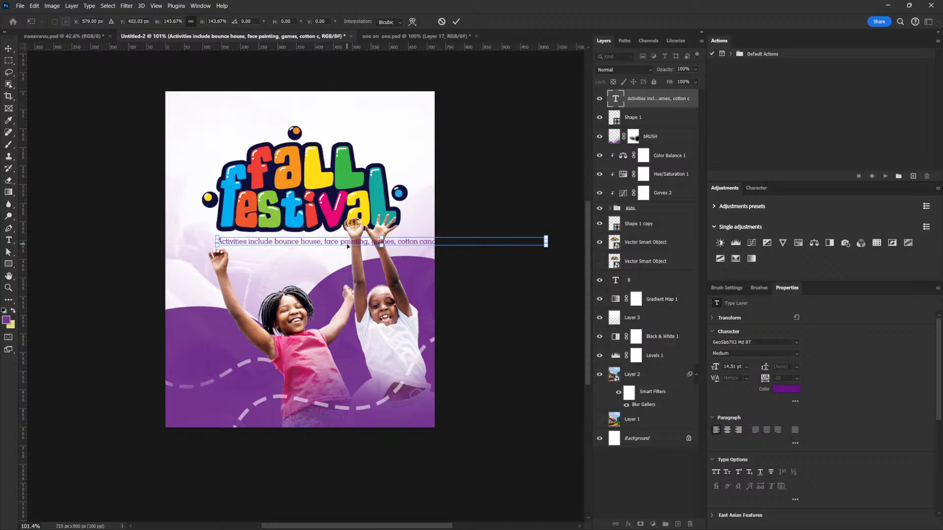
key("Return")
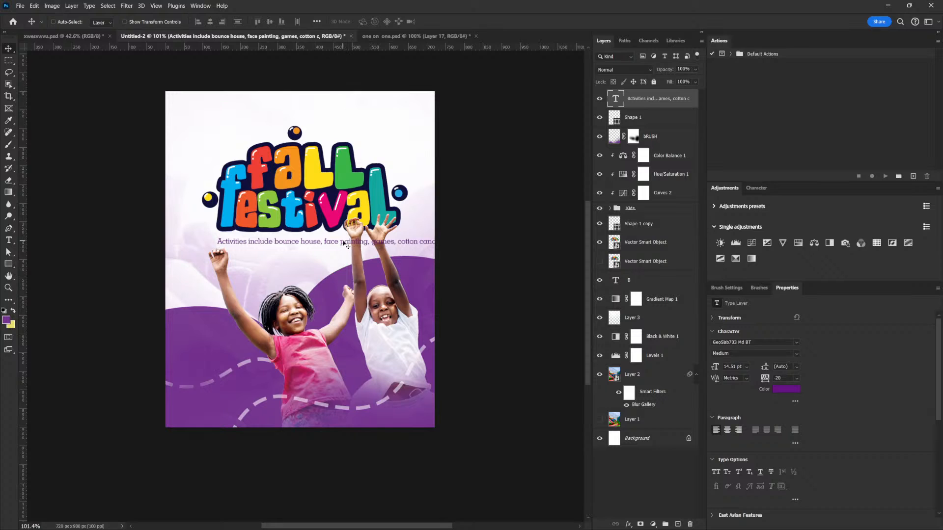
double_click(398, 243)
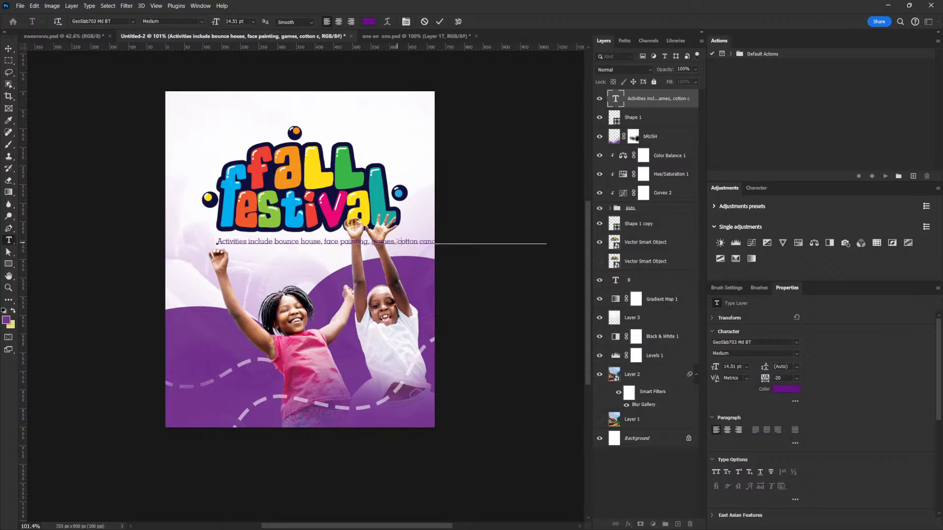
key("Return")
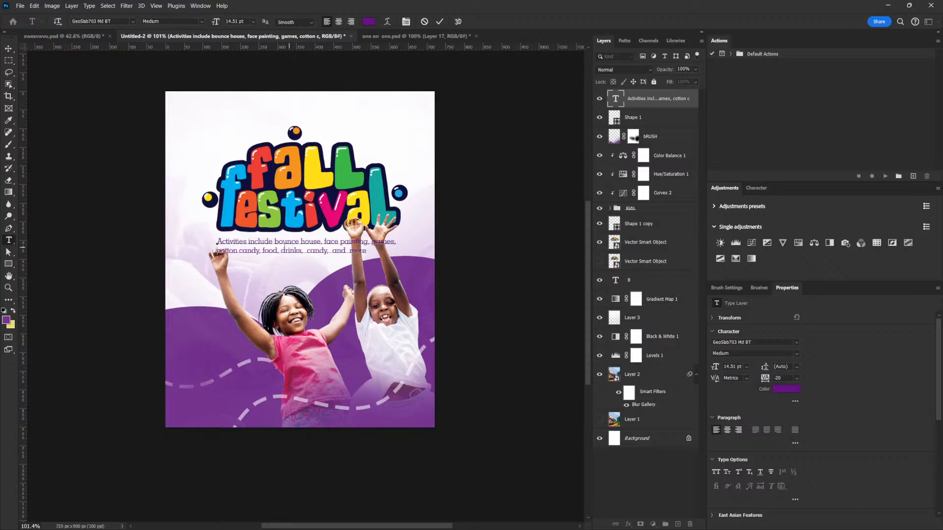
- Make the words "Activities include" Bold within the activities text and finish the text edit
left_click_drag(277, 242, 217, 241)
left_click(277, 242)
left_click(796, 354)
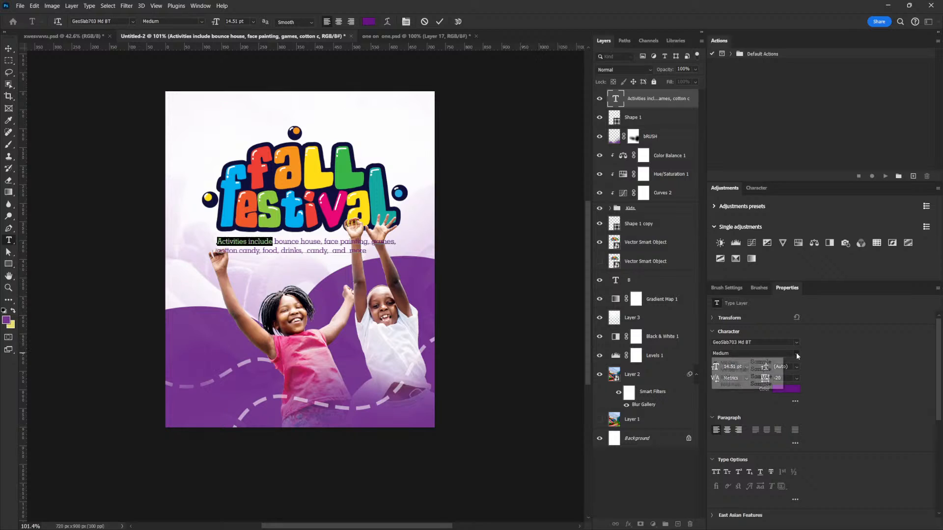
left_click(753, 378)
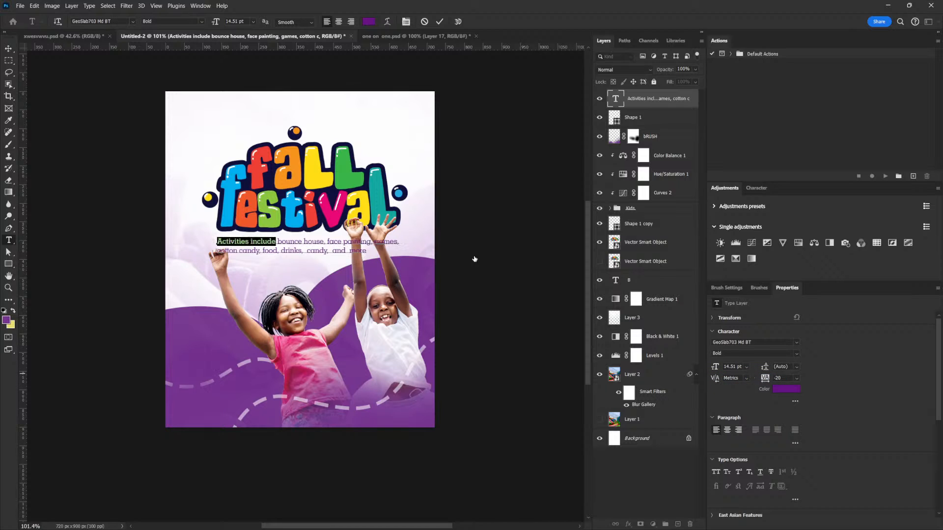
left_click(10, 48)
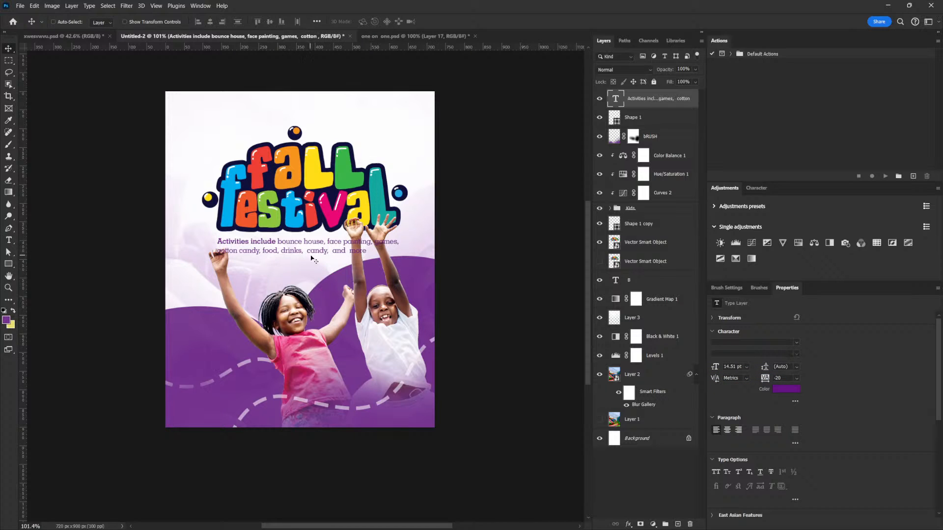
- Scale the activities text down to 10.77 pt and place it just below the title
left_click_drag(307, 251, 303, 250)
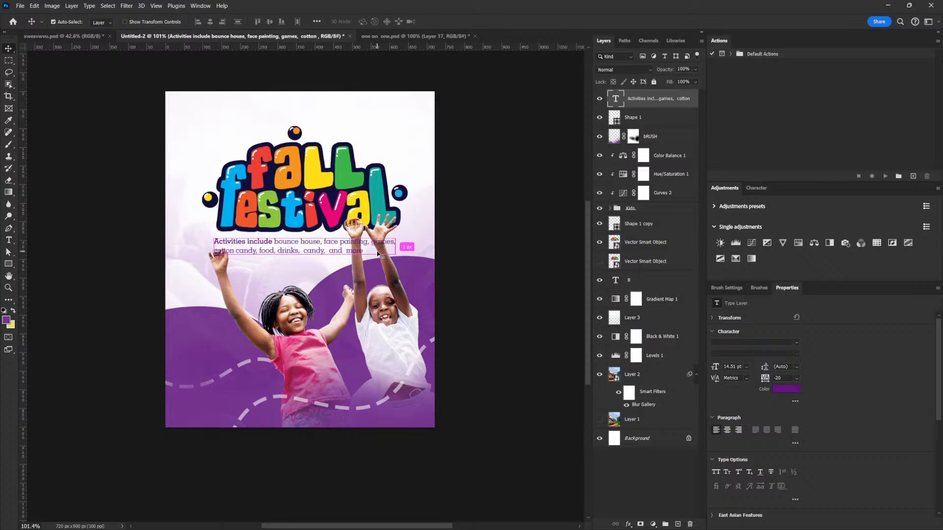
key("ctrl+t")
left_click_drag(396, 237, 372, 240)
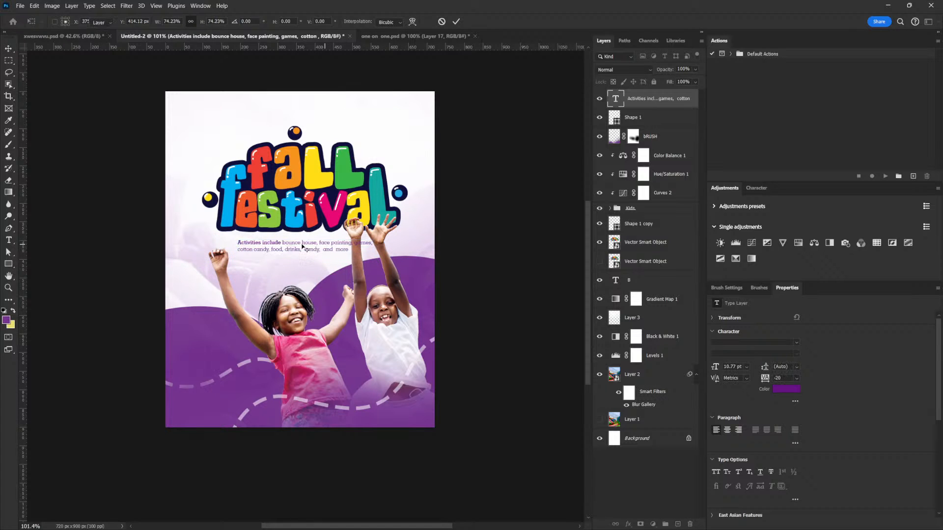
left_click_drag(302, 247, 285, 242)
key("Return")
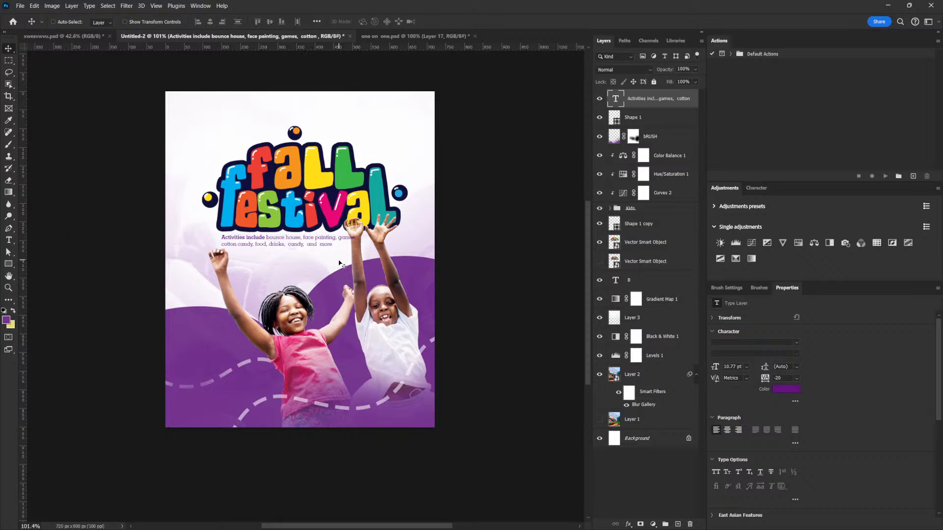
- Scale the activities text up to 14.43 pt and position it beneath the title
key("ctrl+t")
left_click_drag(357, 249, 405, 257)
key("Return")
left_click_drag(286, 249, 247, 254)
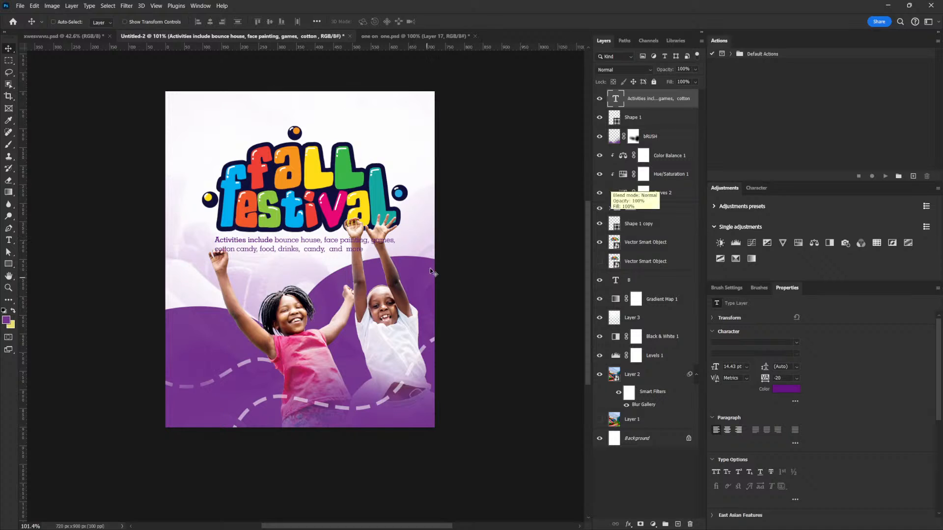
mouse_move(302, 244)
left_mouse_down()
mouse_move(283, 253)
mouse_move(309, 245)
left_mouse_up()
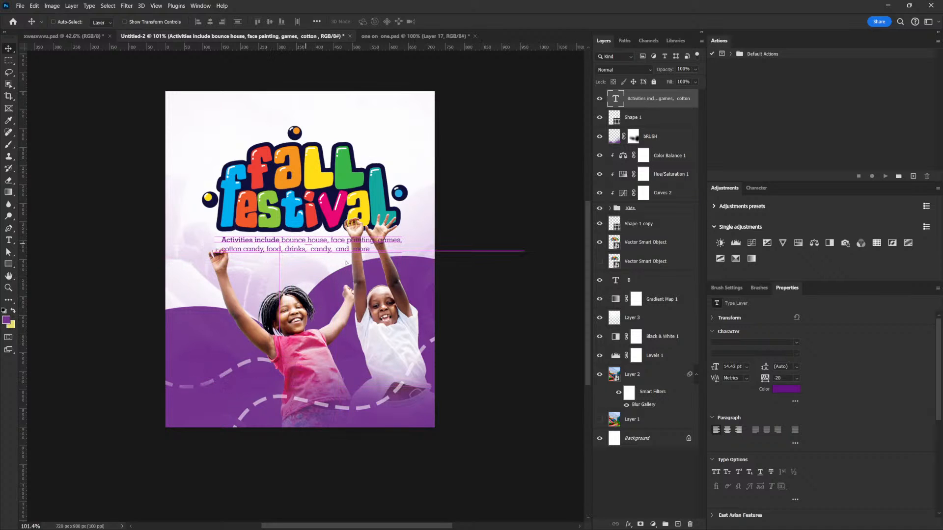
- Delete the hidden duplicate Vector Smart Object layer of the title
left_click_drag(688, 507, 690, 524)
left_click(644, 246)
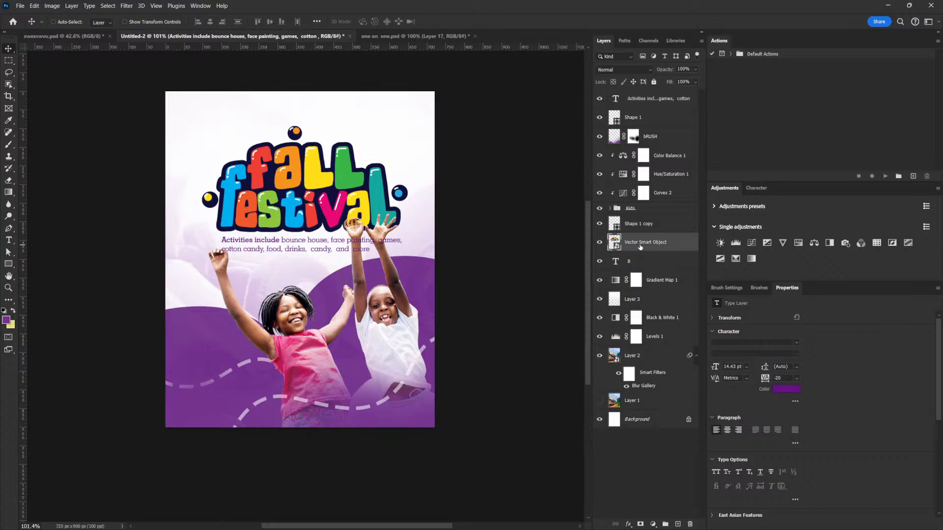
left_click(647, 97, "shift")
left_click_drag(324, 215, 302, 196)
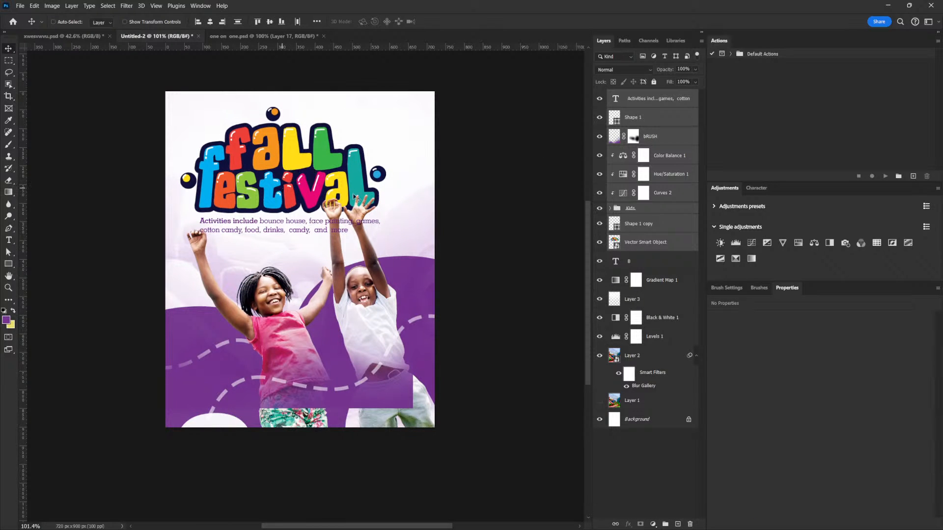
key("ctrl+z")
- Select only the title and activities text layers and move them together up and to the left
left_click(665, 99)
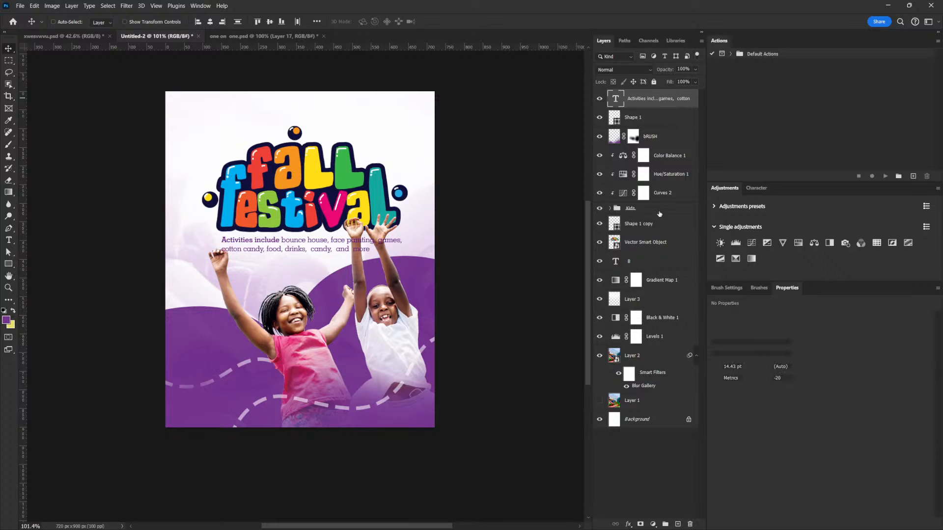
left_click(647, 245, "shift")
left_click_drag(378, 189, 357, 178)
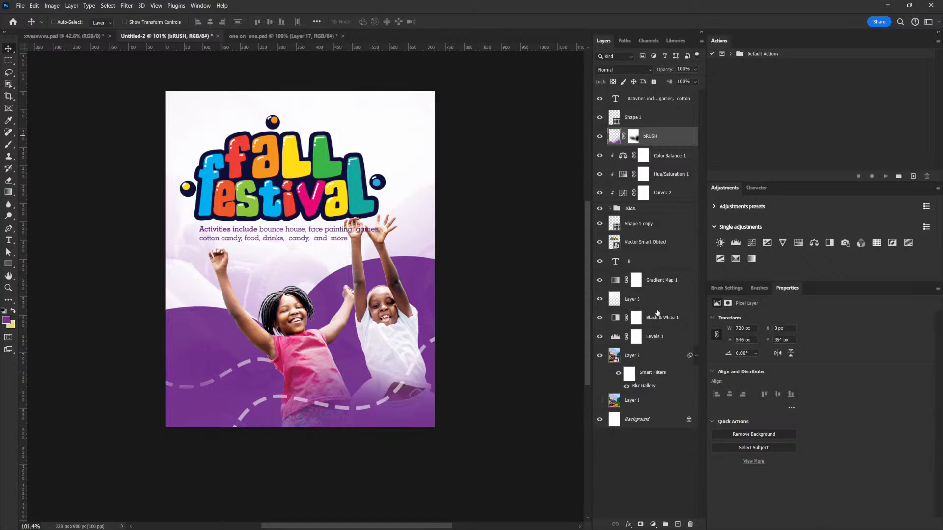
- Move the kids group, its adjustments, the bRUSH, Shape 1 copy and B layers lower on the flyer, excluding the title
left_click(657, 265, "shift")
left_click_drag(428, 265, 427, 281)
key("ctrl+z")
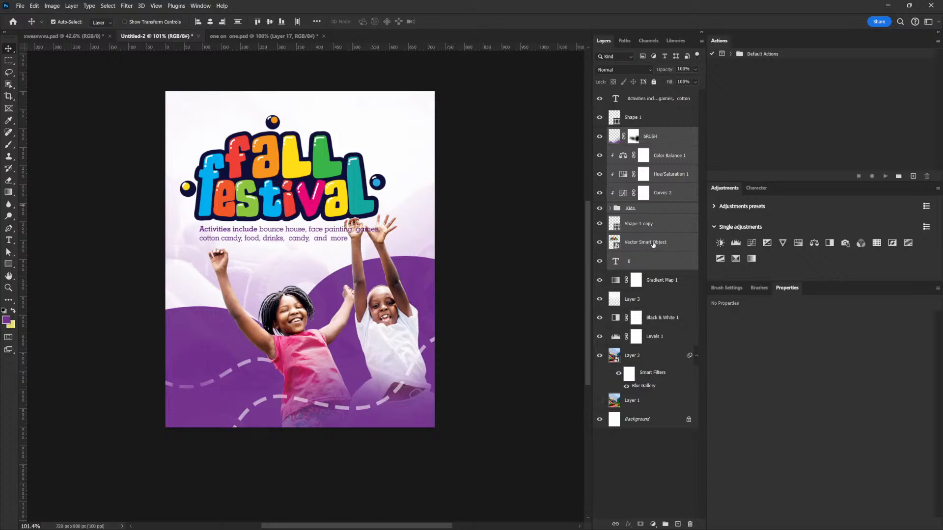
left_click(653, 244, "ctrl")
left_click_drag(448, 214, 447, 232)
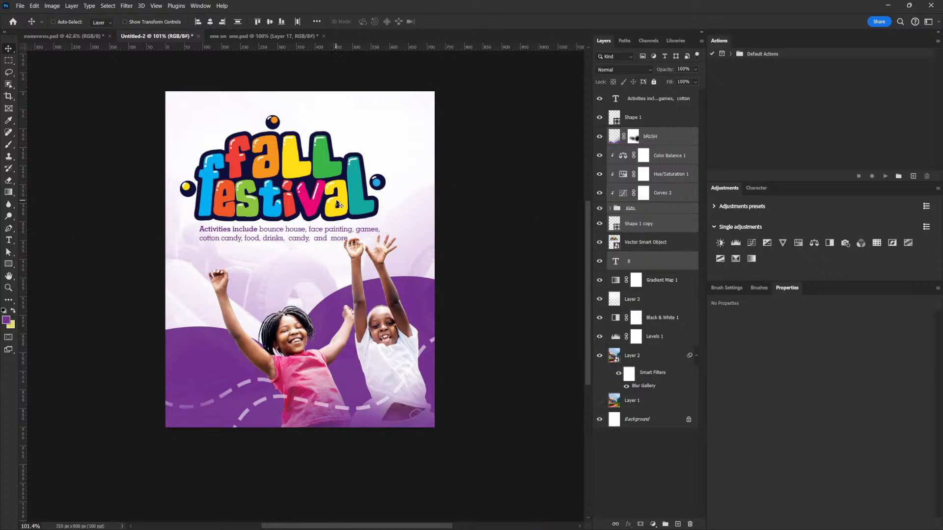
left_click_drag(347, 270, 348, 263)
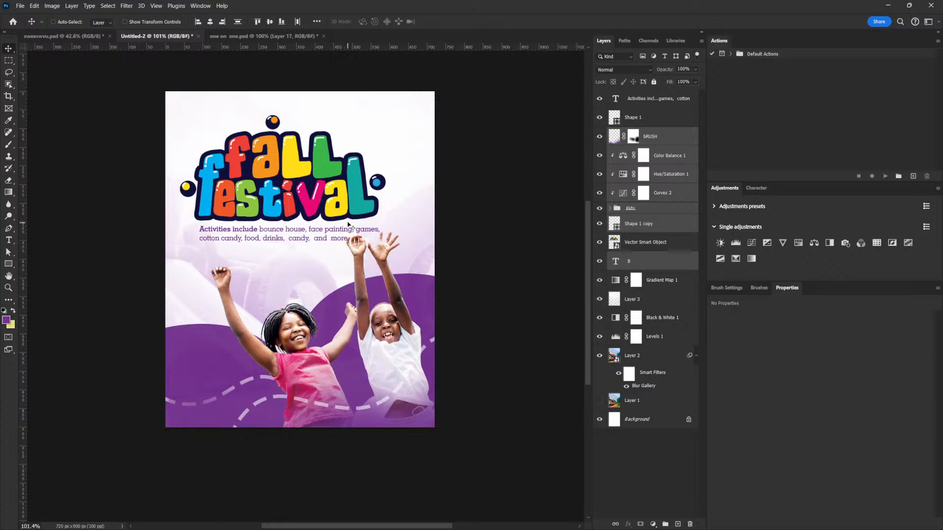
- Restack the title directly below the activities text layer and shift both slightly right and down on the flyer
left_click(652, 106)
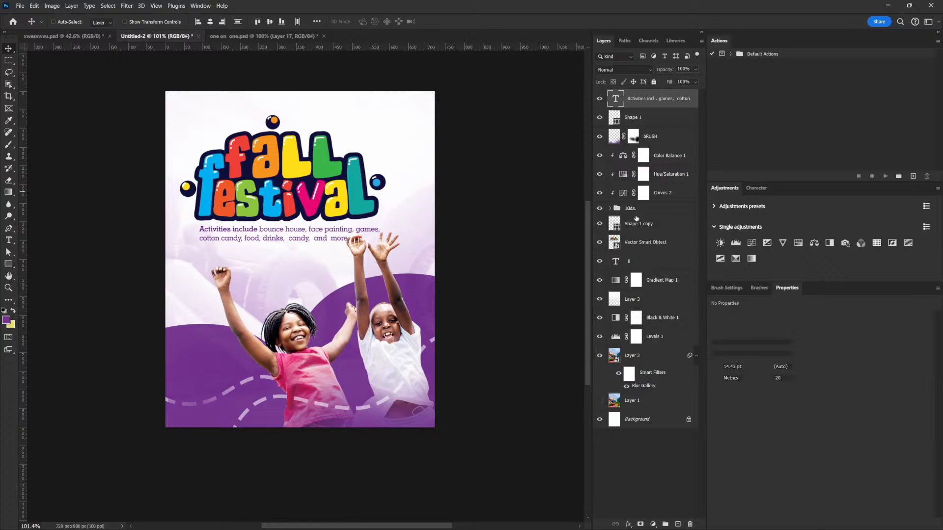
left_click_drag(636, 242, 635, 109)
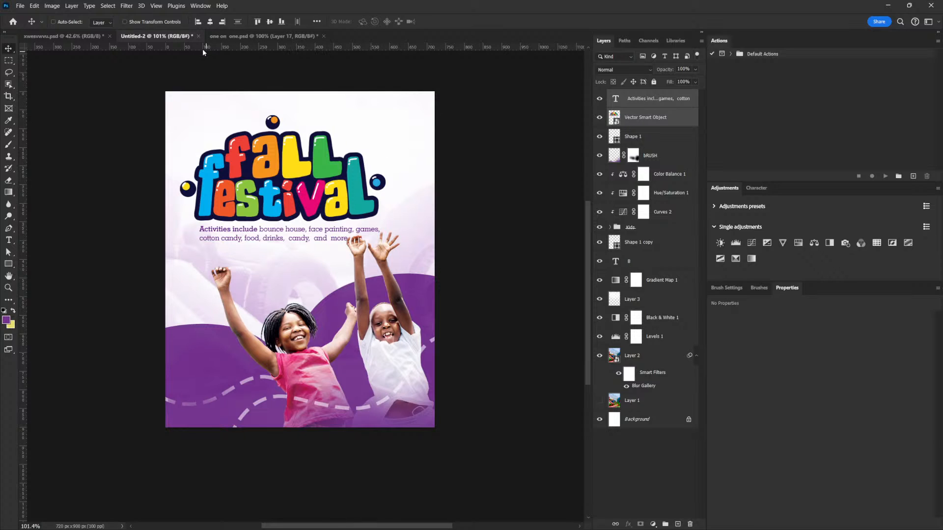
left_click_drag(295, 194, 307, 199)
- Select only the activities text layer and nudge it slightly down from the title
right_click(273, 240)
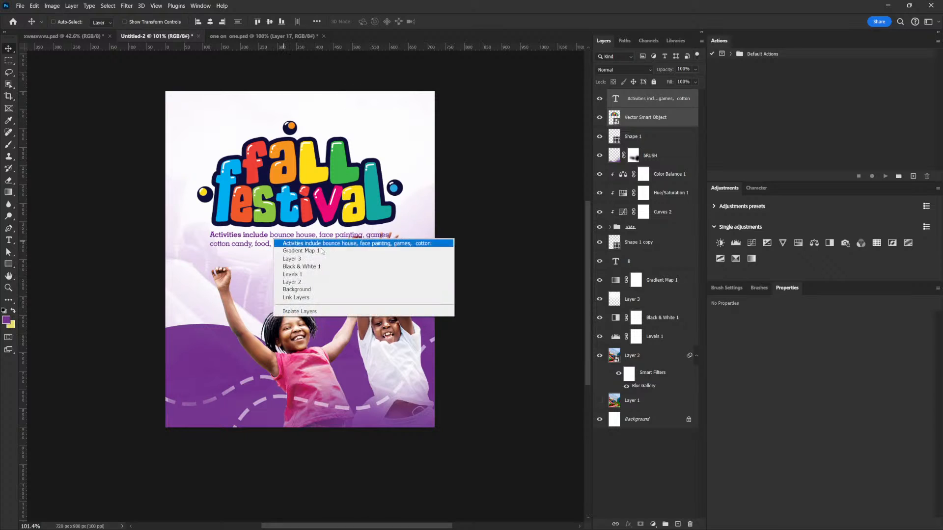
left_click(323, 244)
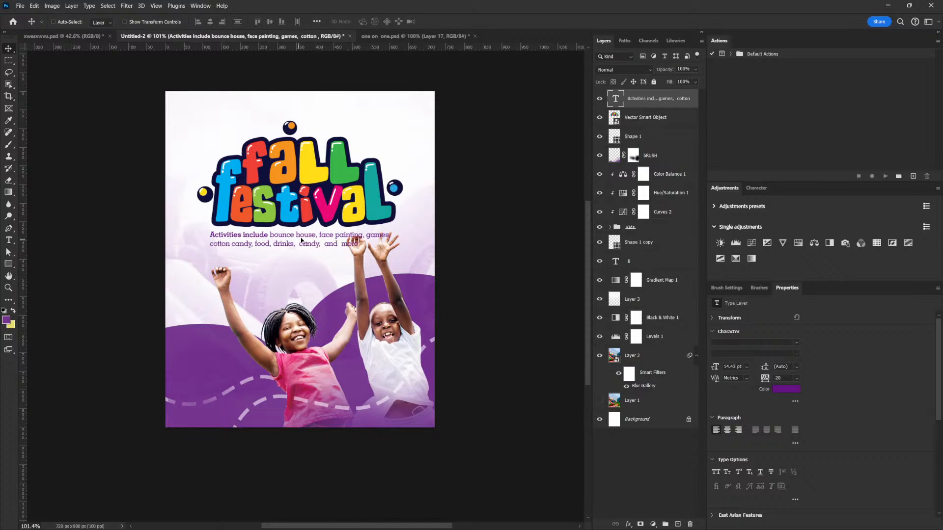
right_click(331, 242)
left_click(343, 248)
mouse_move(296, 240)
left_mouse_down()
mouse_move(258, 243)
mouse_move(307, 243)
mouse_move(306, 114)
mouse_move(219, 125)
mouse_move(285, 209)
mouse_move(294, 242)
left_mouse_up()
- Center-align both lines of the activities text
key("t")
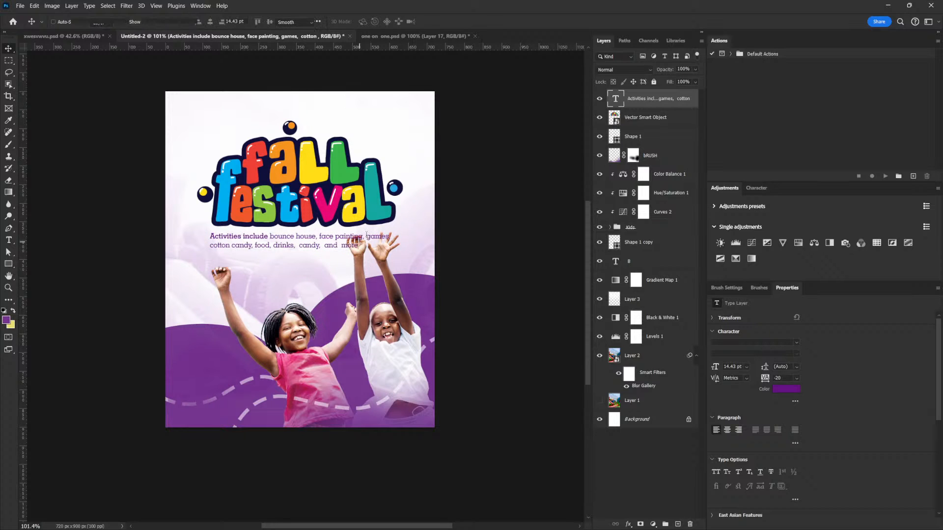
double_click(367, 235)
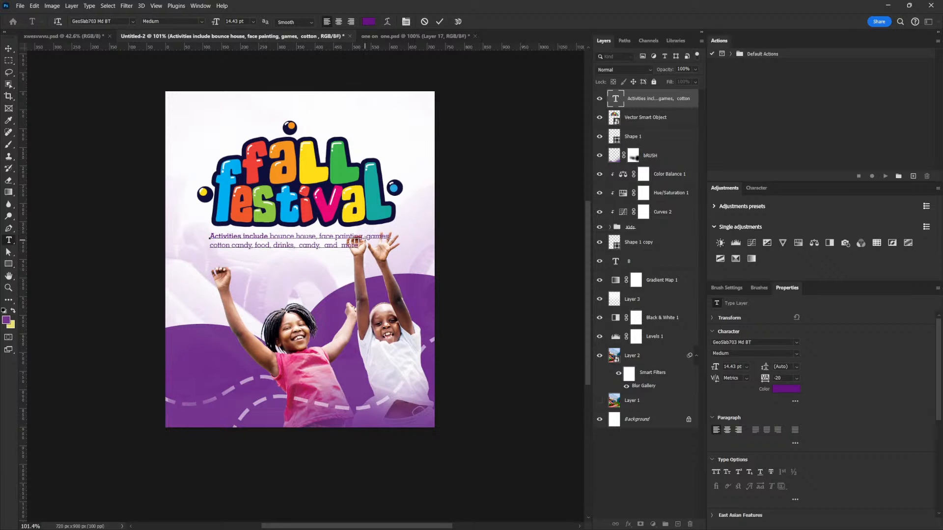
key("ctrl+a")
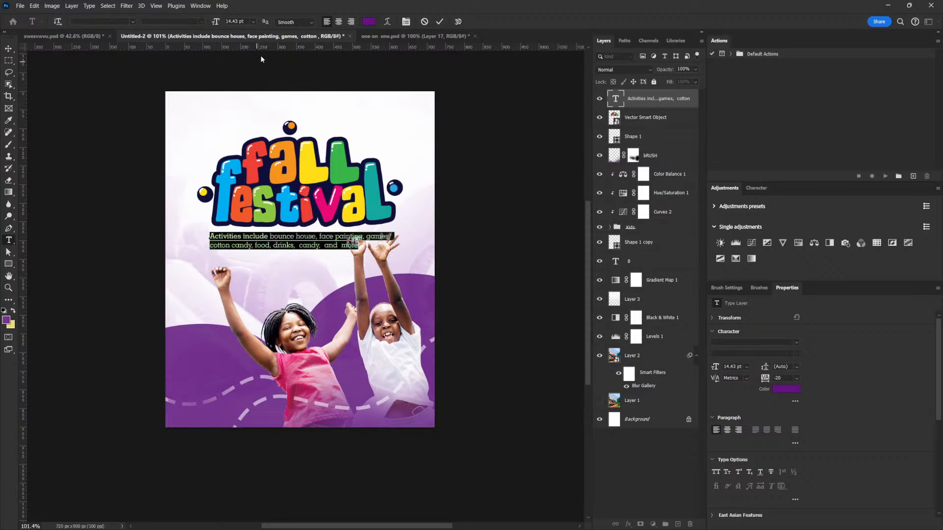
left_click(338, 22)
- Colour the activities text dark navy #10103b and move it back beneath the title
left_click(782, 389)
left_click(280, 319)
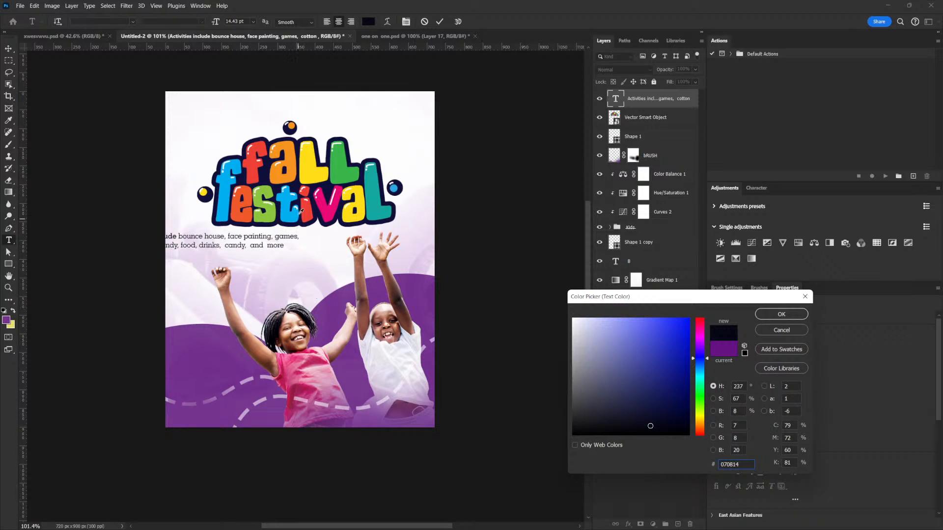
left_click(298, 184)
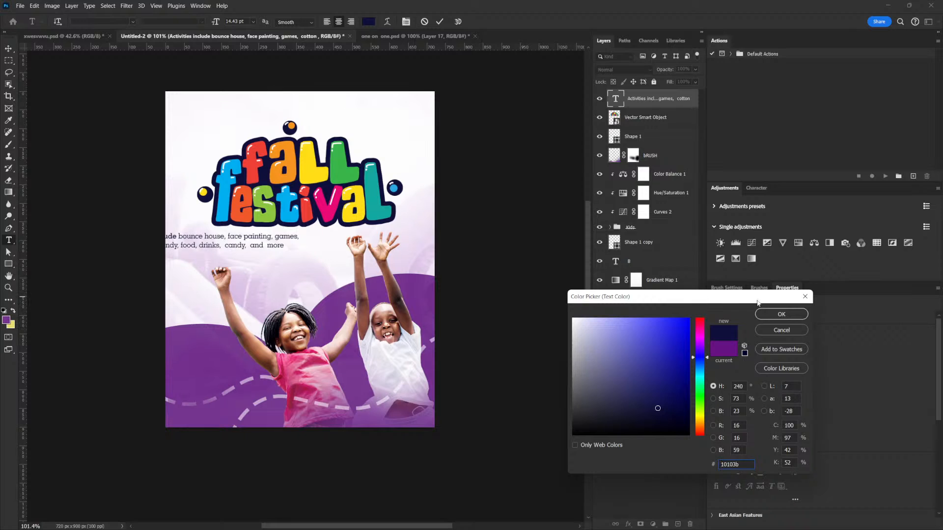
left_click(781, 314)
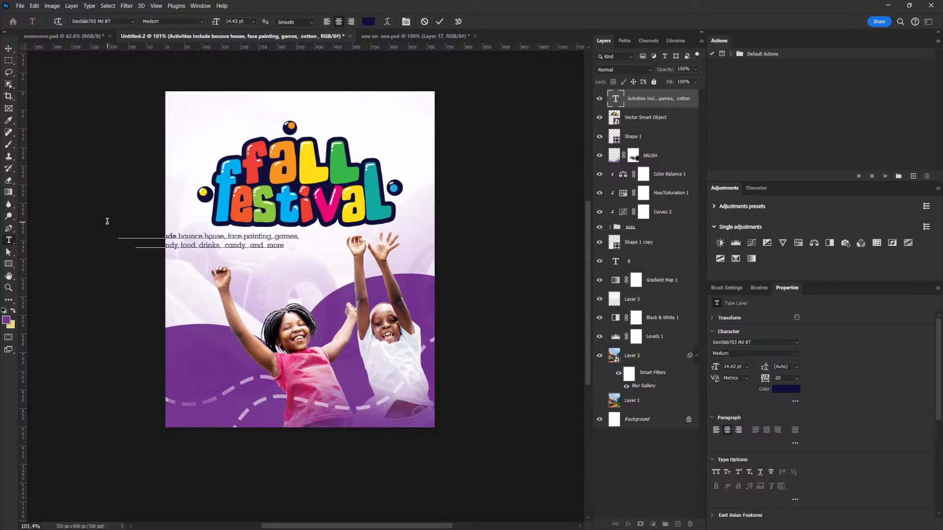
left_click(8, 48)
left_click_drag(185, 215, 269, 219)
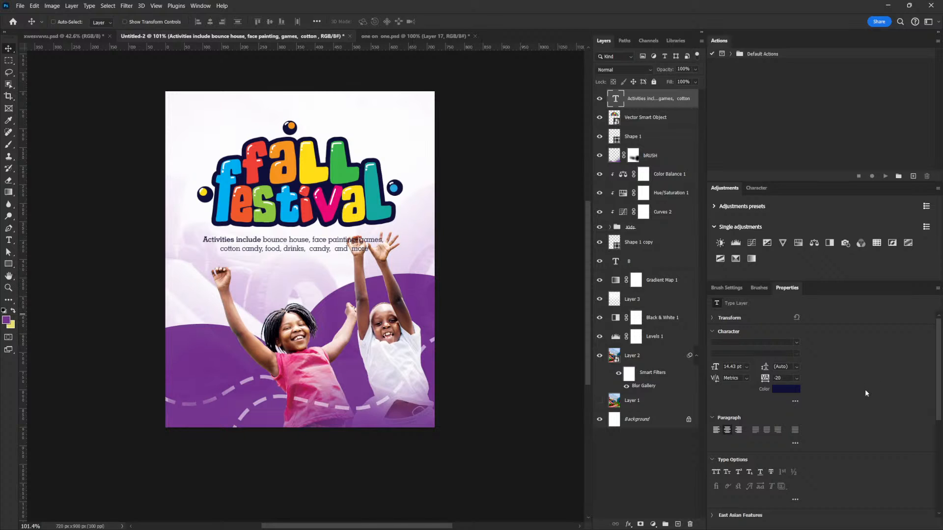
- Preview typefaces from H through L on the activities text and set it in the Libel Suit font
left_click(797, 342)
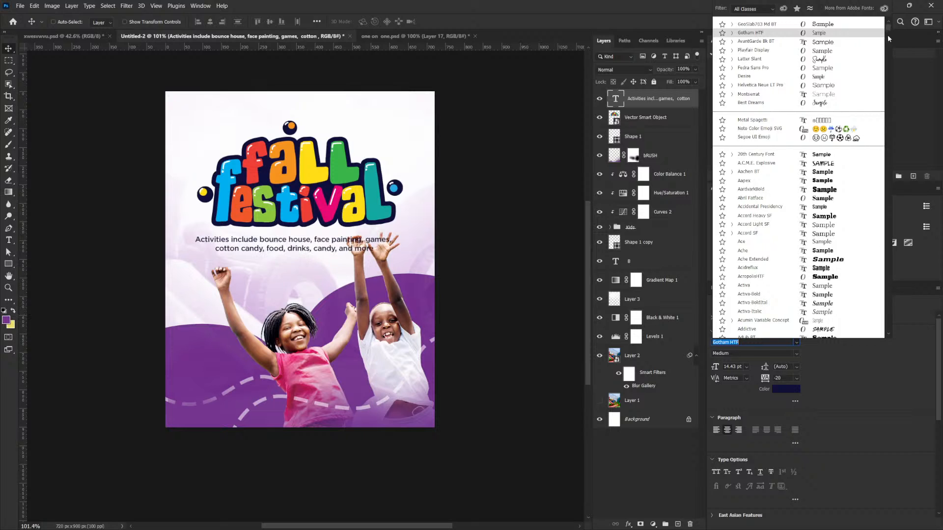
type("Hero")
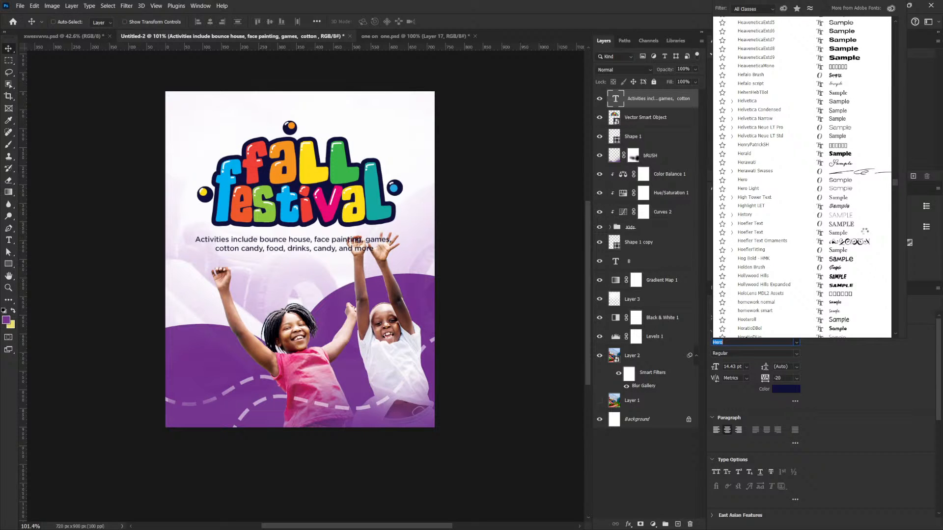
scroll(858, 260, "down", 4)
scroll(855, 259, "down", 5)
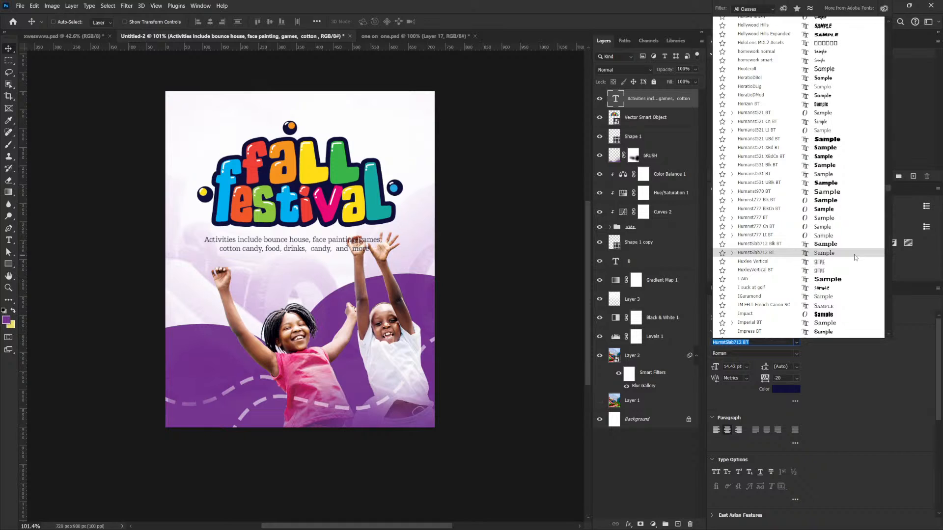
scroll(855, 257, "down", 4)
scroll(855, 258, "down", 3)
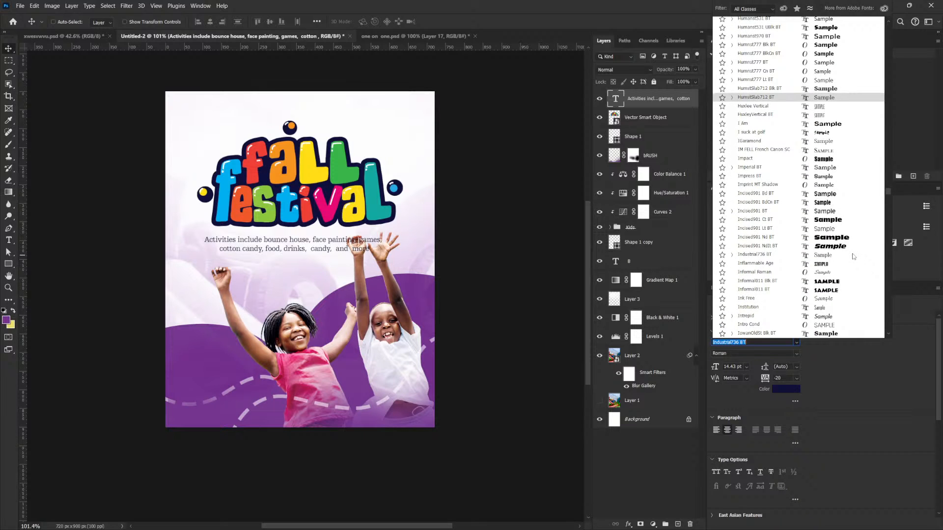
scroll(853, 256, "down", 5)
scroll(853, 256, "down", 6)
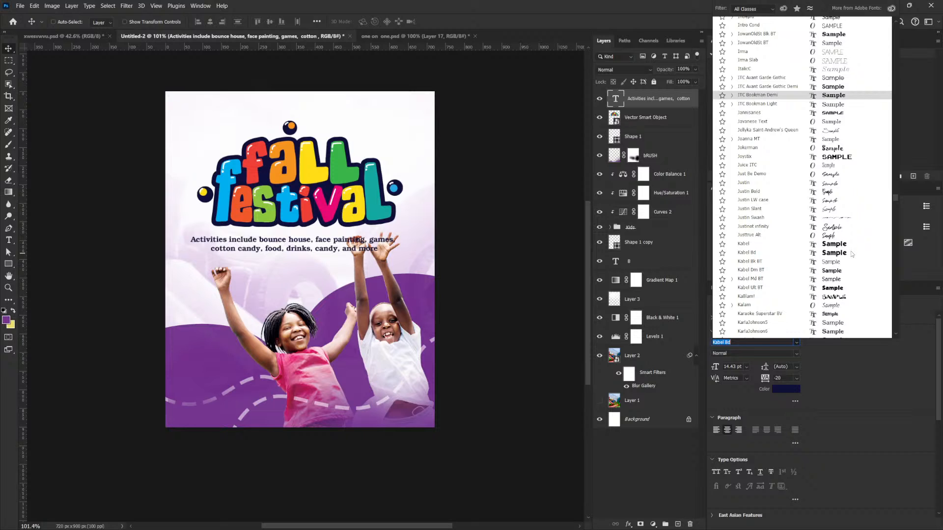
scroll(851, 253, "down", 7)
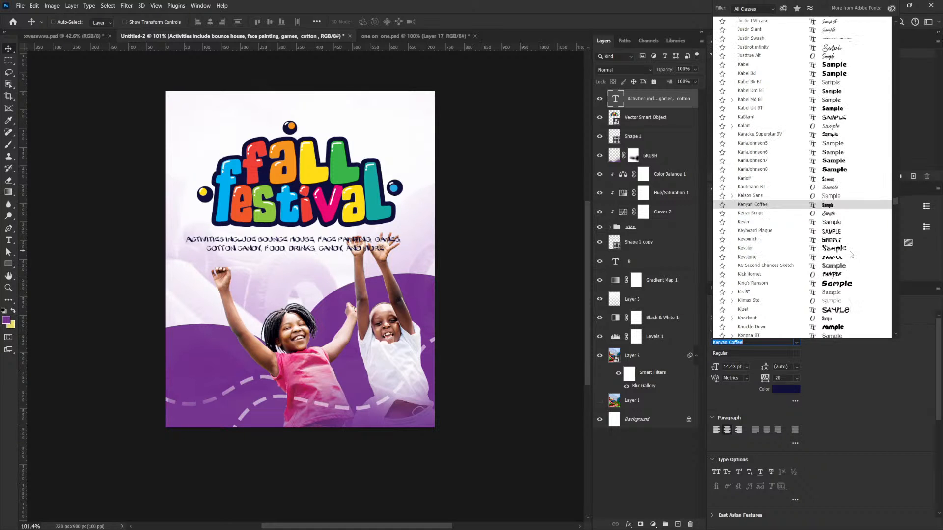
scroll(851, 254, "down", 1)
scroll(851, 254, "down", 6)
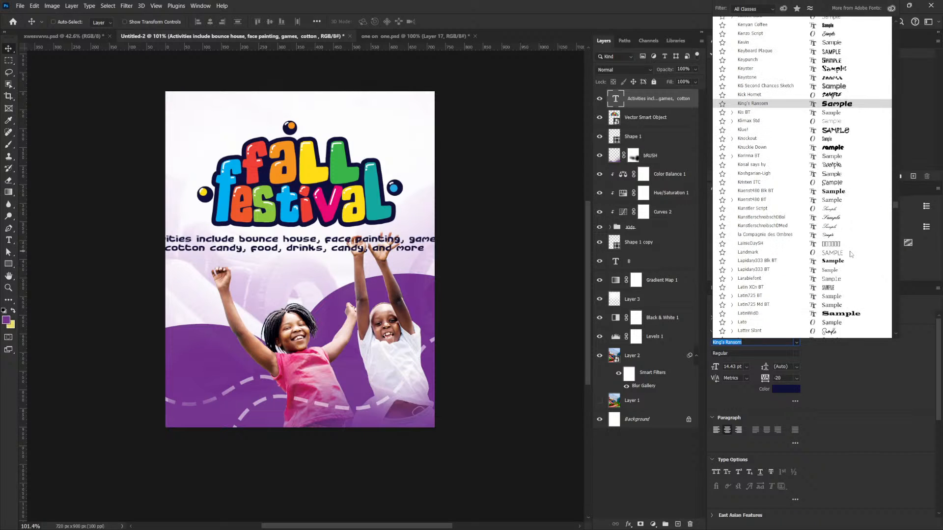
scroll(837, 264, "down", 2)
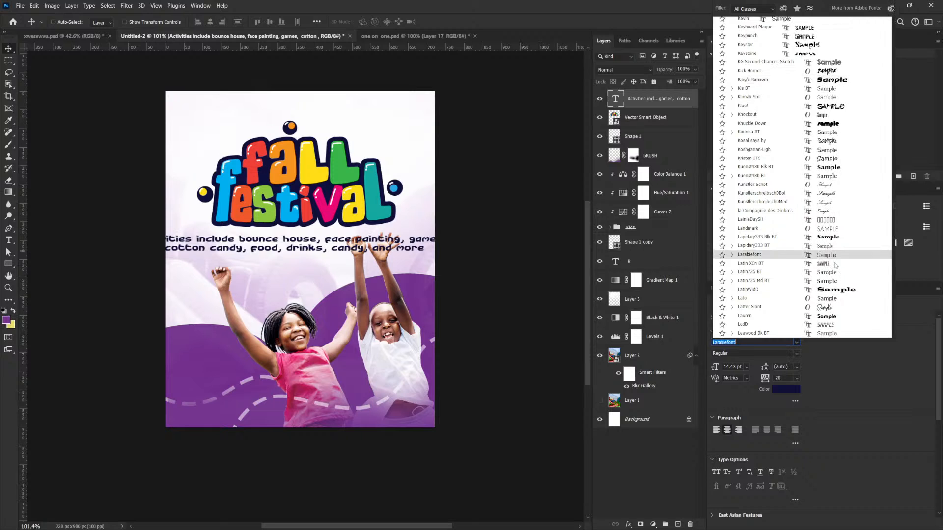
scroll(835, 264, "down", 2)
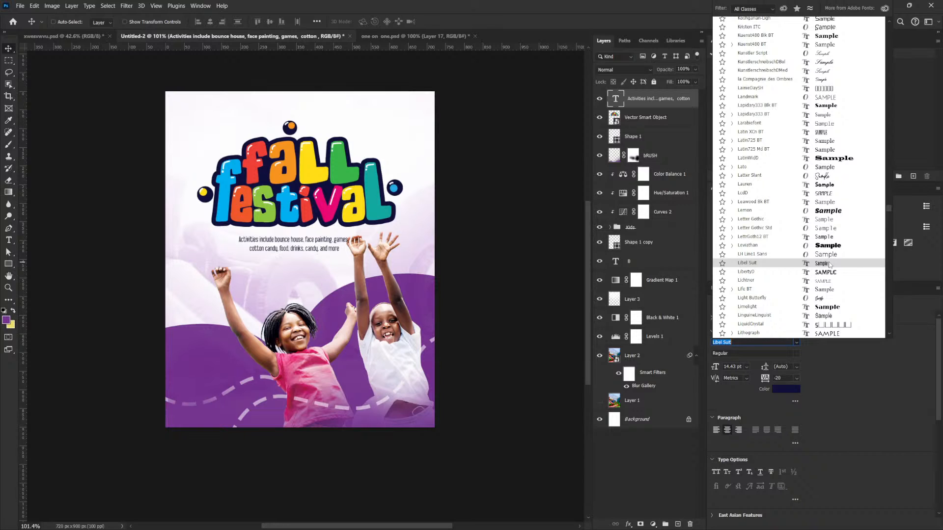
left_click(830, 265)
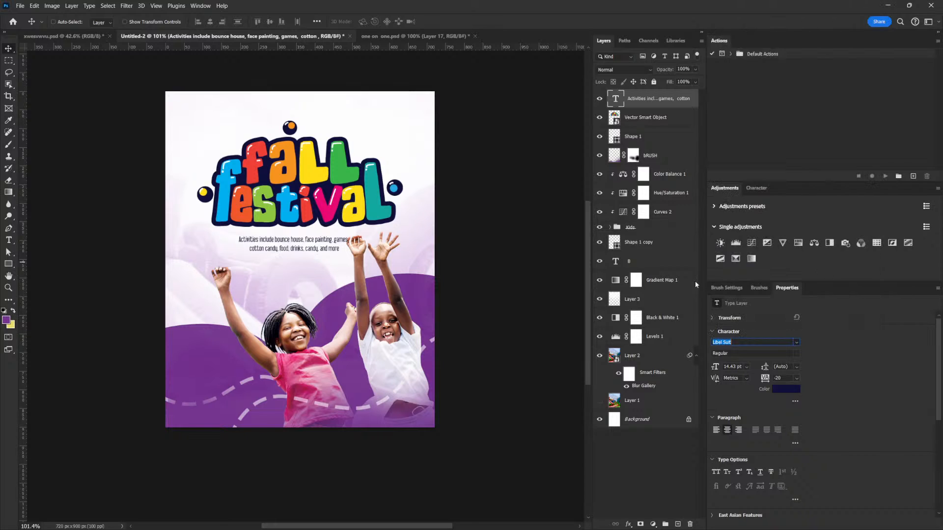
- Shift the activities text slightly right and set it in All Caps
left_click_drag(322, 266, 328, 266)
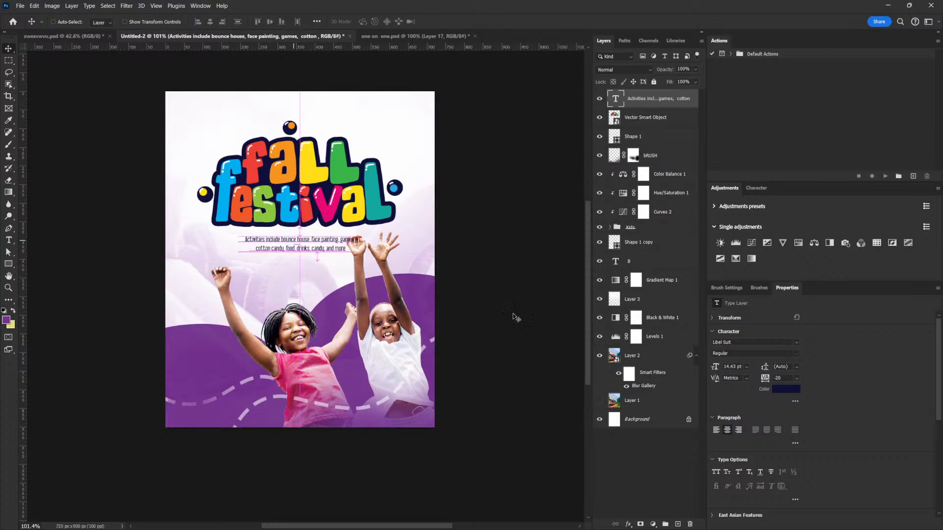
left_click(716, 472)
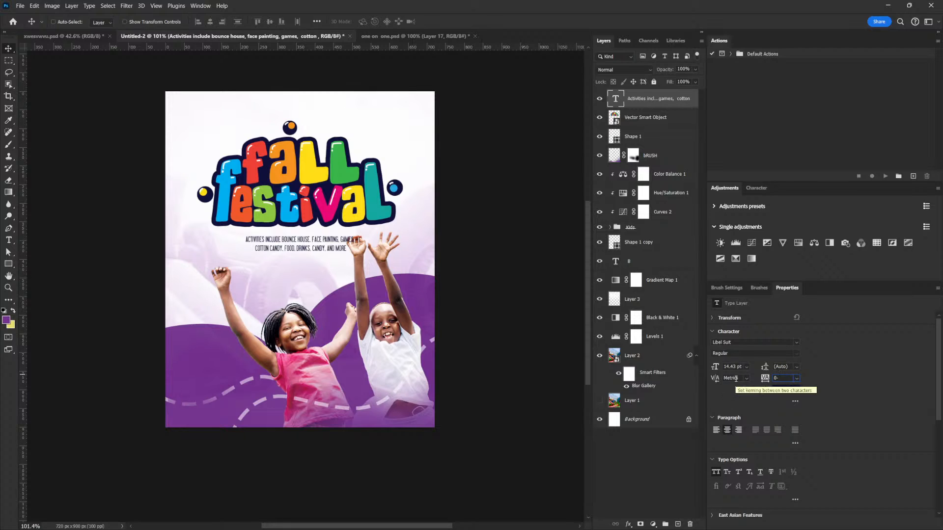
- Try tracking of 200 on the activities text and settle on 80
key("BackSpace")
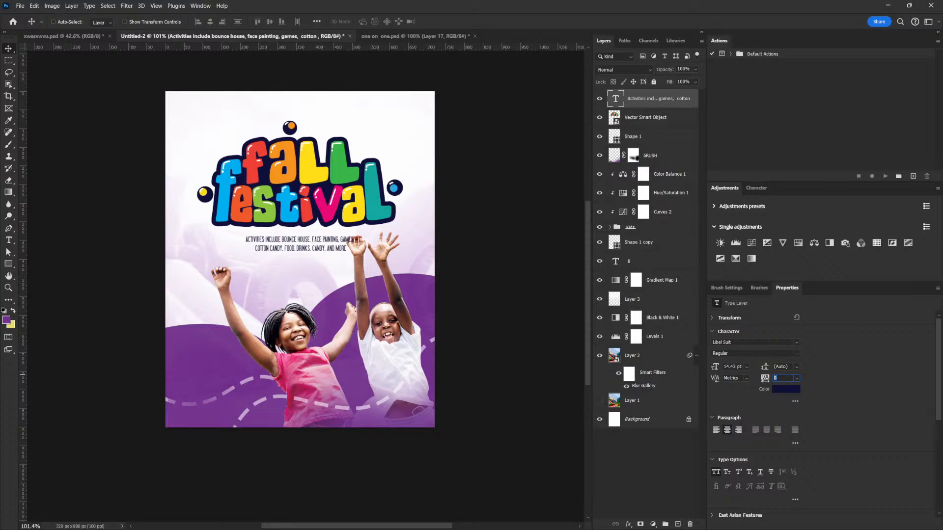
key("Return")
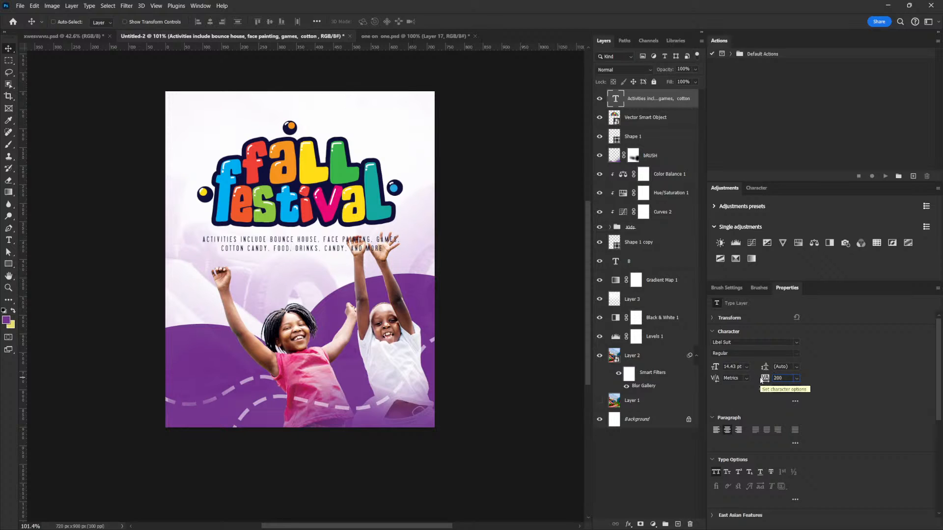
key("Return")
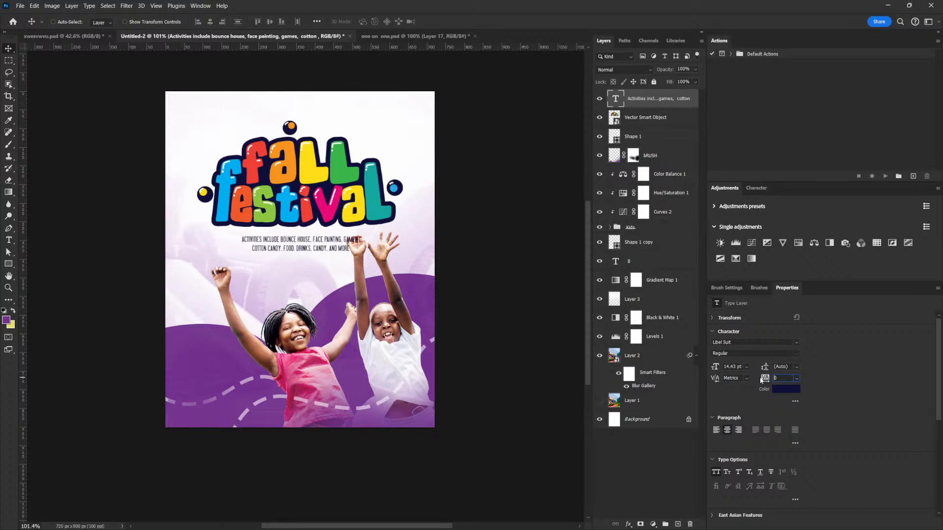
key("shift+Up")
key("shift+Up")
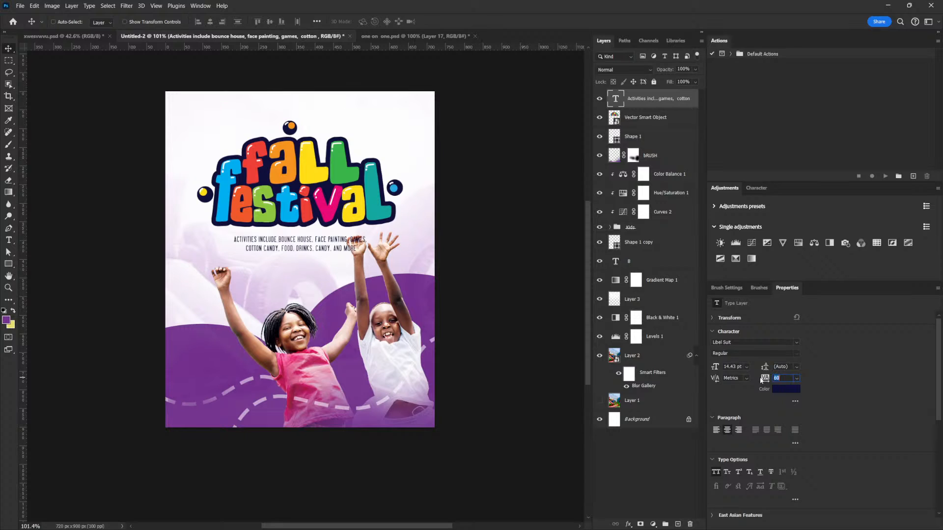
- Set the activities text's leading to 20 pt for more space between its two lines
left_click(795, 367)
left_click(796, 428)
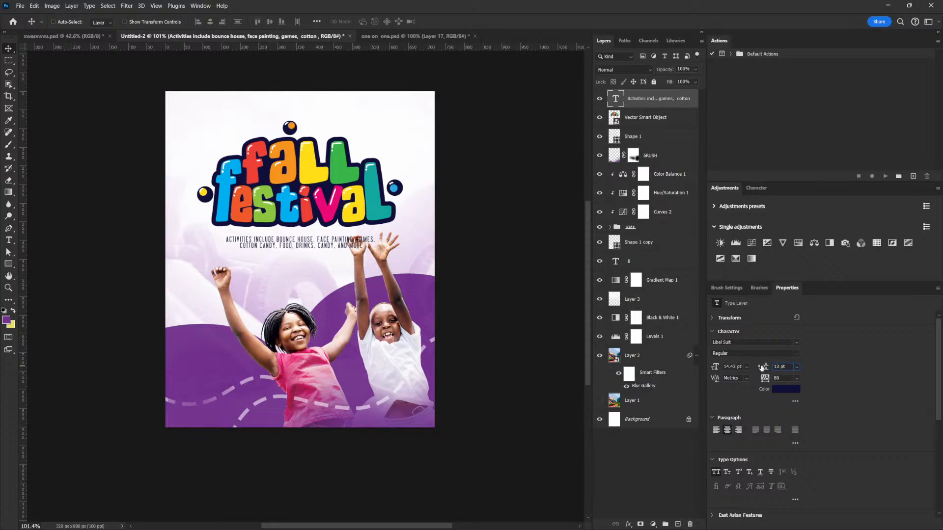
key("Up")
key("Up")
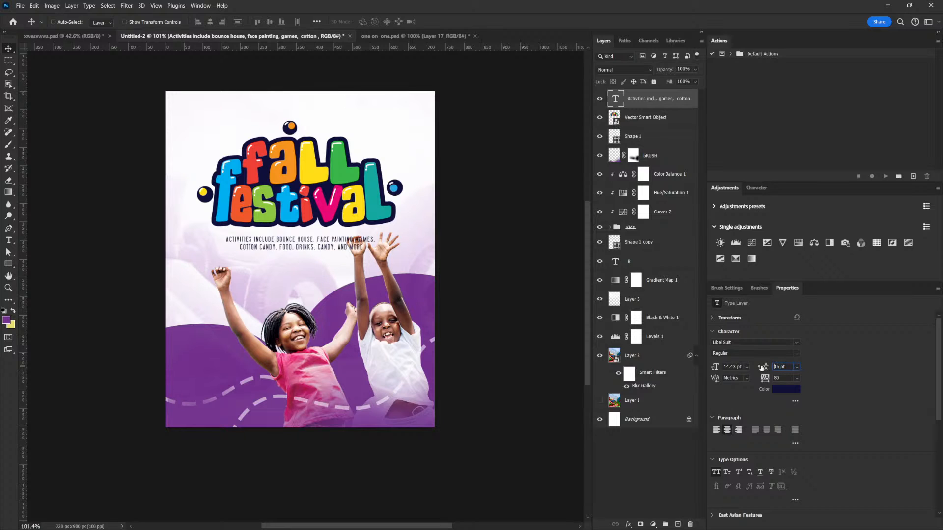
key("Up")
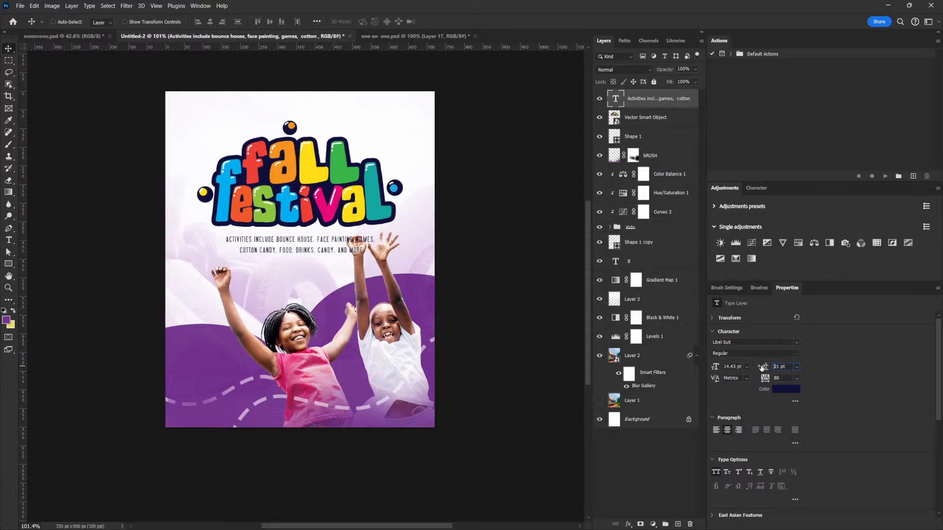
key("Down")
- Scale the activities text up to about 16.35 pt and keep it beneath the title
key("ctrl+t")
left_click_drag(377, 235, 392, 233)
key("Return")
key("ctrl+t")
mouse_move(388, 239)
left_mouse_down()
mouse_move(400, 231)
mouse_move(384, 235)
left_mouse_up()
key("Return")
- Move the activities text above the title and lower the title toward the children's raised hands
left_click_drag(326, 249, 323, 112)
left_click(639, 116, "ctrl")
left_click_drag(380, 130, 381, 177)
left_click_drag(334, 199, 338, 197)
- Move the activities text down onto the purple wave at the flyer's lower edge
right_click(337, 140)
left_click(369, 144)
left_click_drag(321, 141, 322, 401)
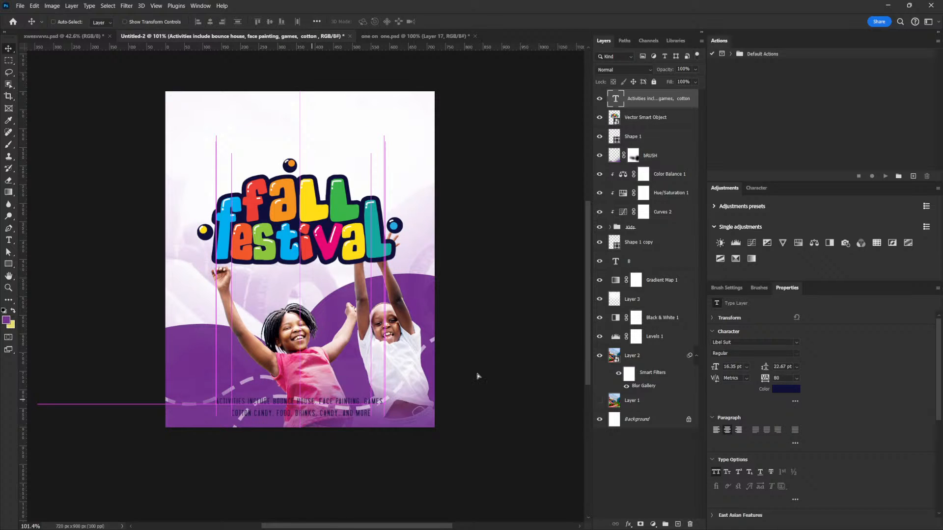
- Colour the activities text white #ffffff and shift it slightly up and to the left on the purple wave
left_click(782, 390)
type("ffffff")
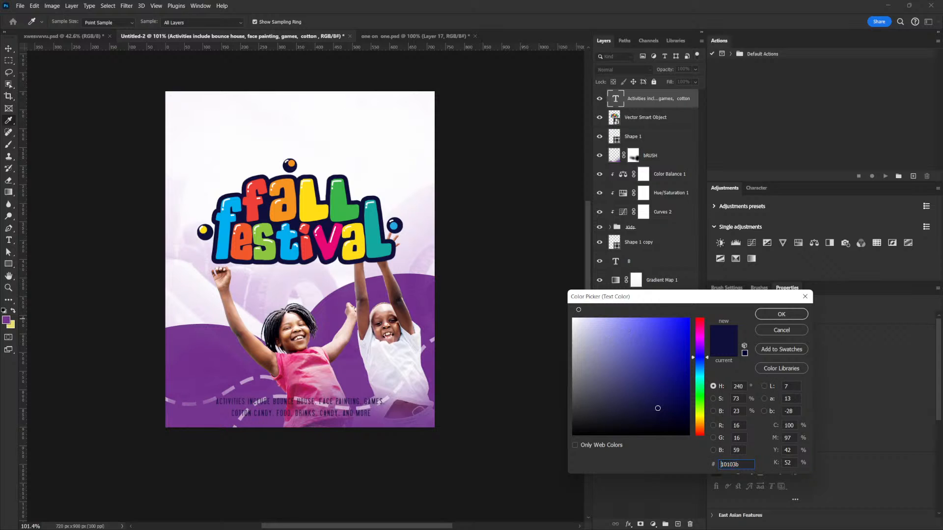
left_click(782, 314)
left_click_drag(336, 416, 348, 401)
key("shift+Down")
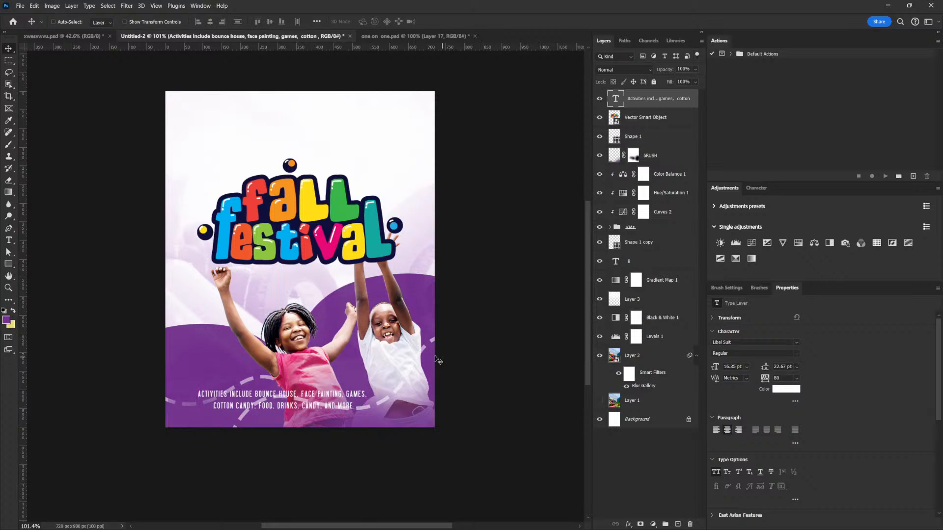
- Place the title layer beneath the Kids group and raise the title slightly so the hands overlap it
left_click_drag(653, 118, 648, 235)
left_click_drag(374, 268, 368, 250)
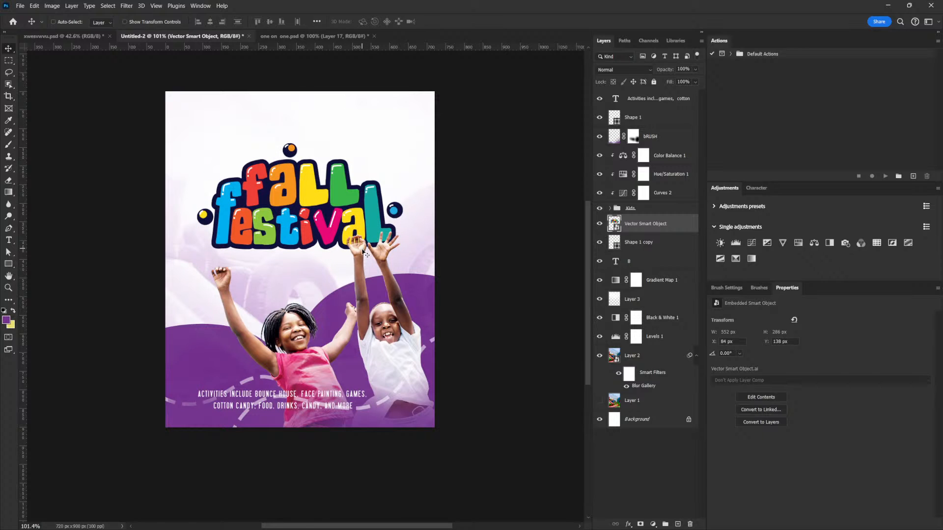
- Duplicate the activities text above the title and colour the copy dark navy #10103b
right_click(315, 395)
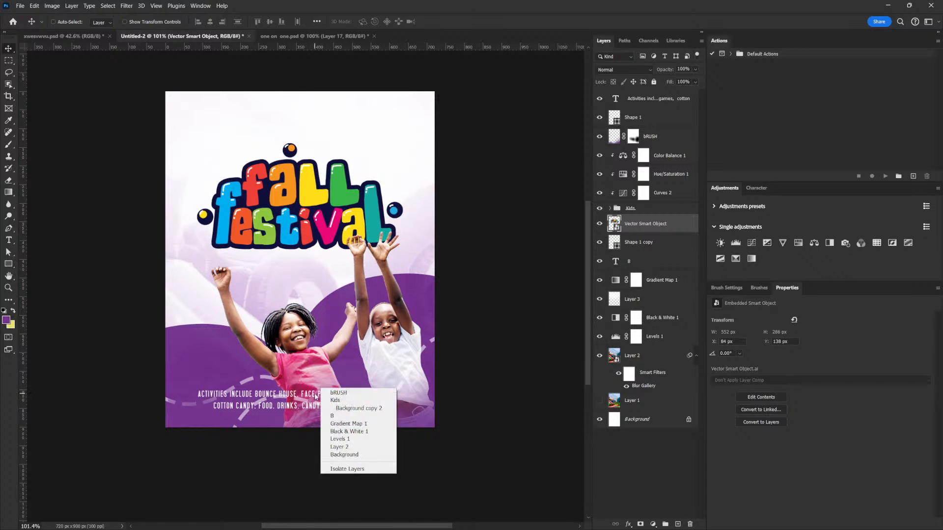
left_click(334, 394)
left_click_drag(326, 410, 340, 126)
left_click(801, 391)
left_click(330, 207)
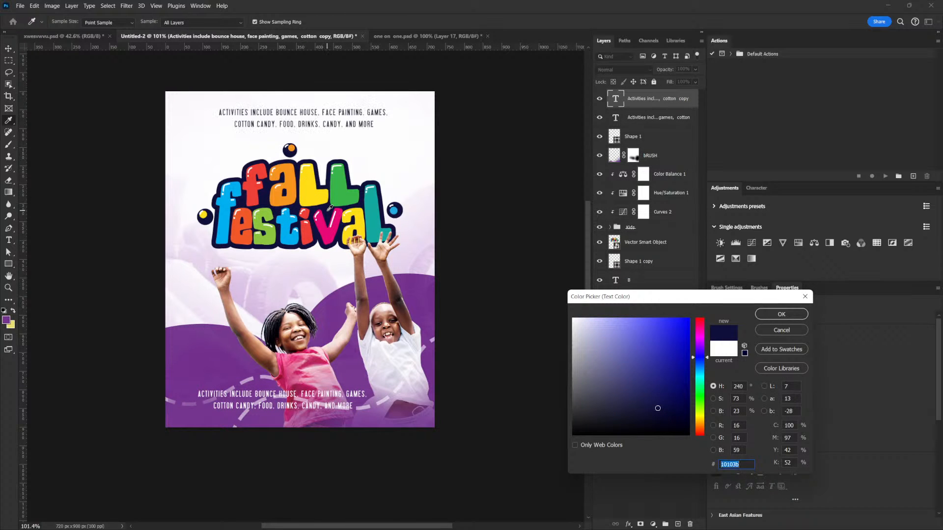
left_click(765, 314)
- Replace the copied text with "Sunday, October 29, 2023" and enlarge it to about 23.7 pt
double_click(615, 98)
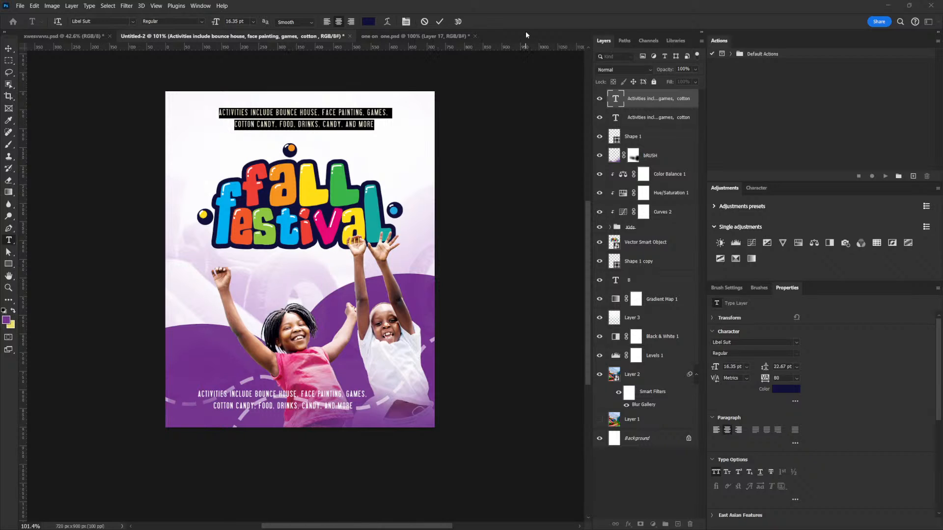
type("SUNDAY, OCTOBER 29, 2023")
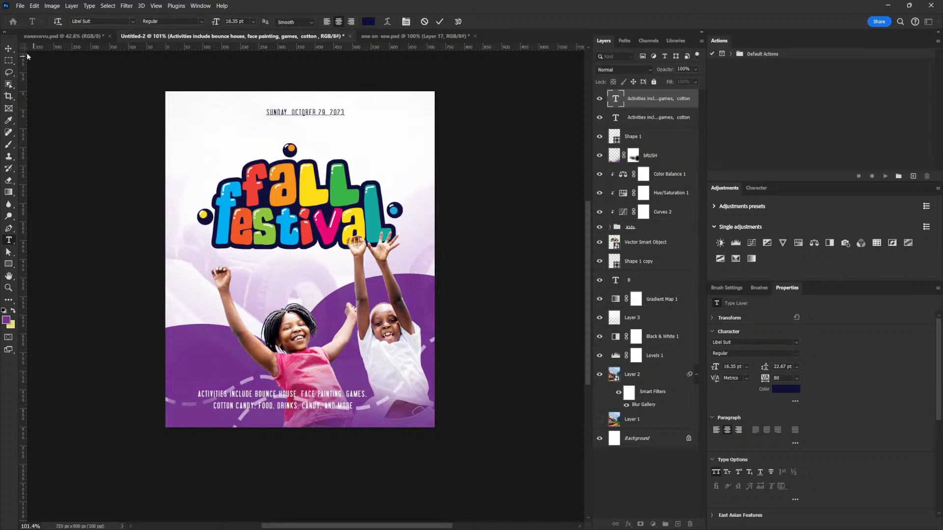
left_click(9, 49)
key("ctrl+t")
mouse_move(348, 118)
left_mouse_down()
mouse_move(378, 121)
mouse_move(363, 120)
left_mouse_up()
key("Return")
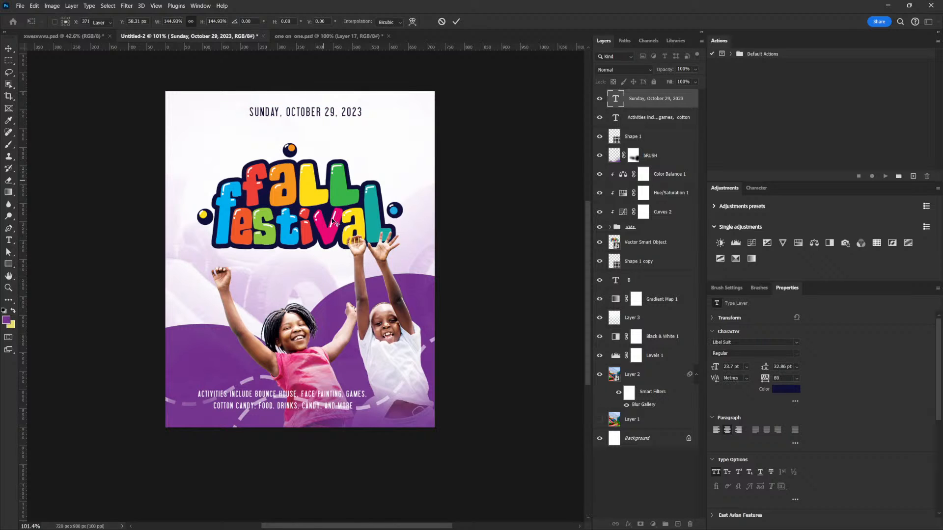
- Reposition the title slightly down and right behind the children's hands, at about X 86 px, Y 149 px
right_click(350, 212)
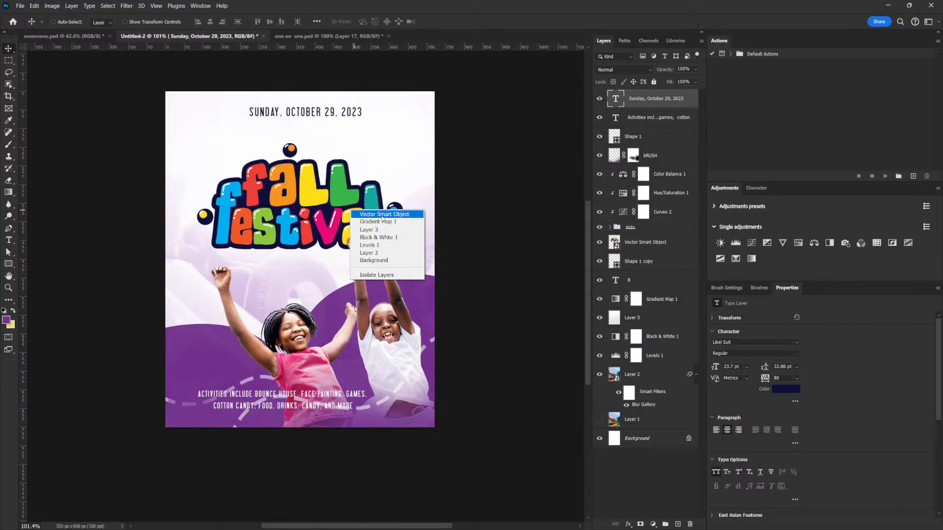
left_click(368, 214)
mouse_move(367, 209)
left_mouse_down()
mouse_move(346, 228)
mouse_move(359, 219)
left_mouse_up()
key("Up")
key("Up")
key("Right")
key("Right")
key("Up")
key("Up")
key("Up")
key("Up")
key("Up")
key("Up")
key("Up")
key("Down")
key("Down")
key("Down")
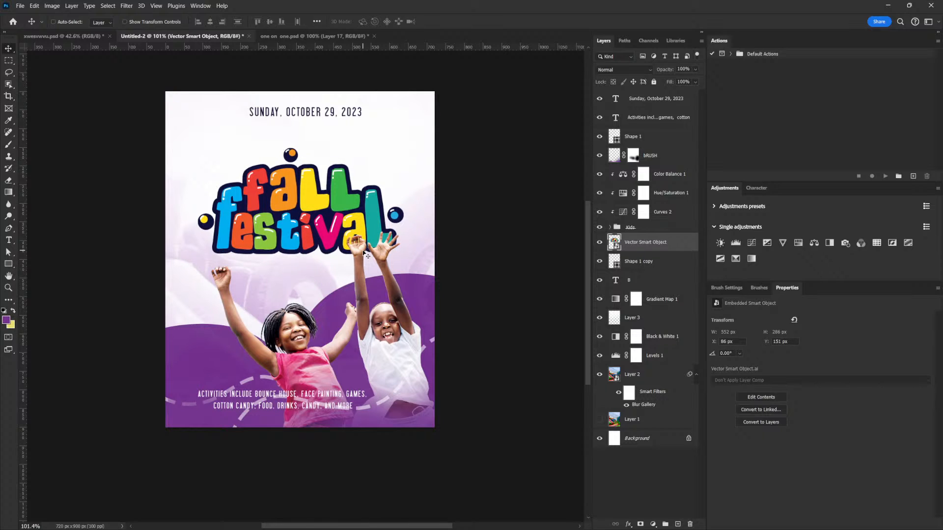
key("Up")
key("Up")
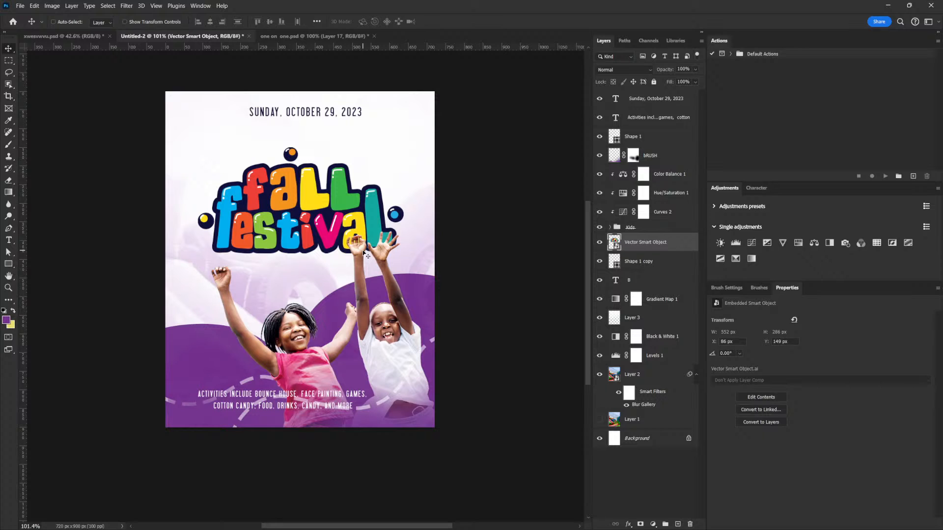
- Move the girl's photo up and left to about X 91 px, Y 378 px so her hand overlaps the title
right_click(304, 327)
left_click(324, 340)
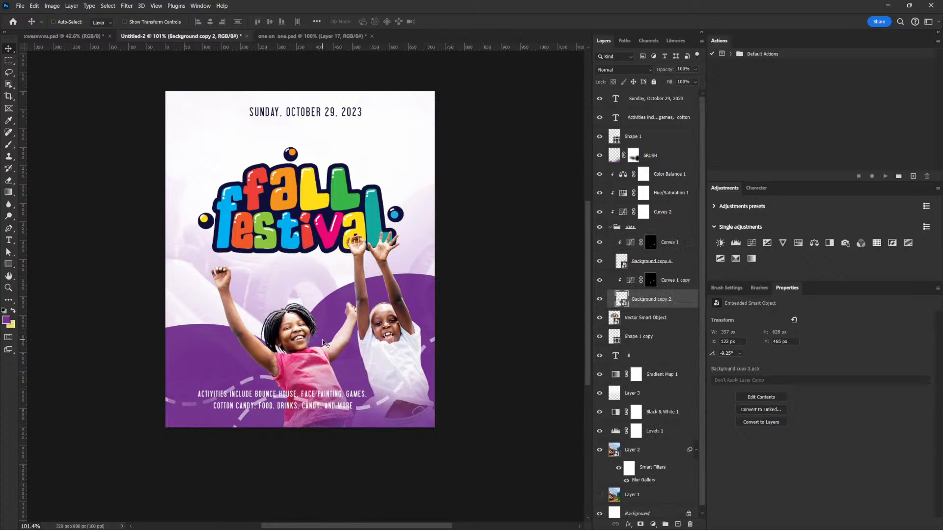
left_click_drag(285, 356, 270, 313)
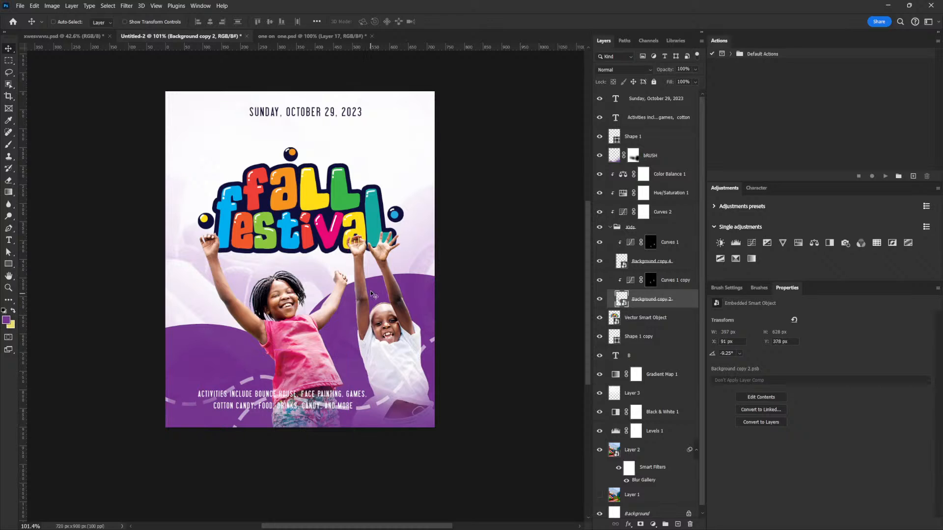
- Try to lower the boy's photo together with its Curves 1 adjustment
right_click(377, 258)
left_click(386, 262)
left_click_drag(382, 261, 382, 294)
left_click(639, 266)
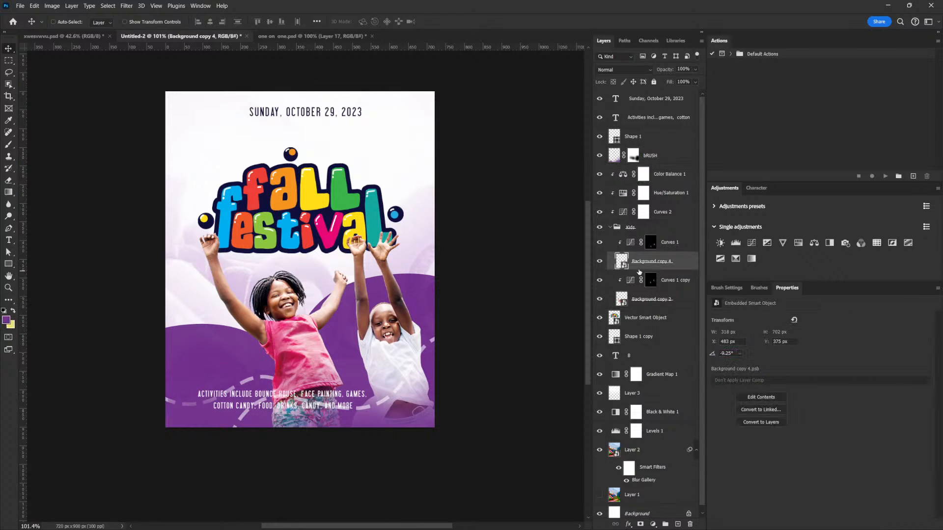
left_click(639, 297)
left_click(638, 261)
left_click(638, 242, "shift")
left_click_drag(422, 312, 422, 331)
- Lower the title to about Y 163 px so it sits behind both children's raised hands
right_click(367, 237)
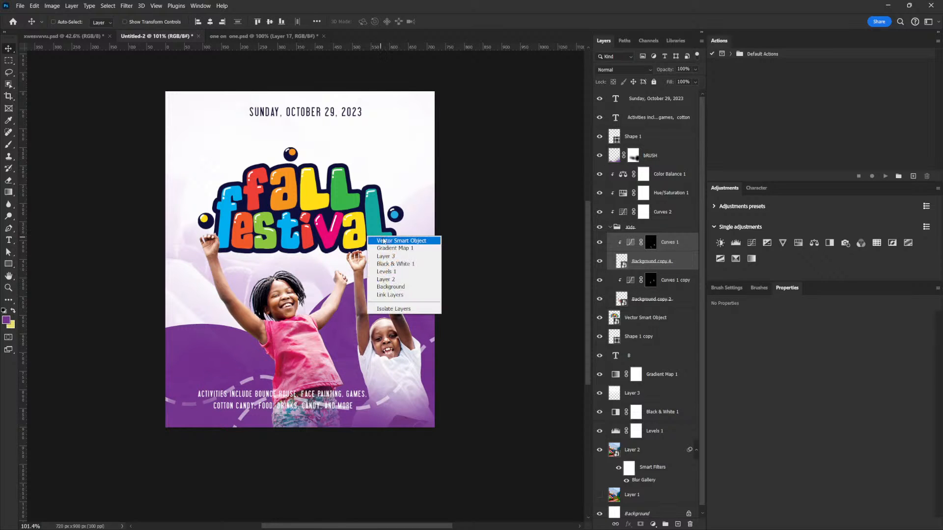
left_click(633, 323)
left_click_drag(388, 229, 389, 238)
left_click(641, 320)
mouse_move(392, 202)
left_mouse_down()
mouse_move(391, 217)
mouse_move(389, 207)
left_mouse_up()
key("Up")
key("Up")
key("Up")
key("Up")
key("Up")
key("Up")
key("Up")
key("Up")
key("Up")
key("Up")
key("Up")
key("Up")
key("Up")
key("Up")
key("Up")
key("Up")
key("Up")
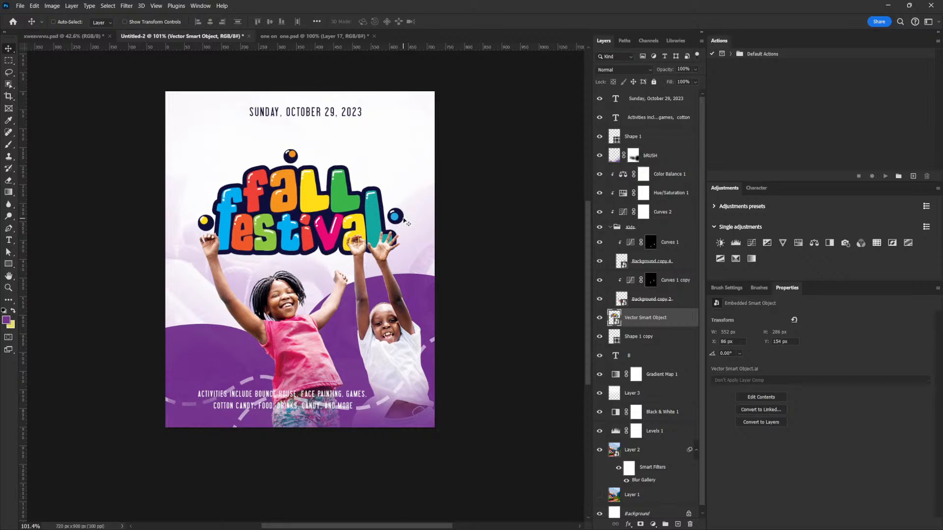
key("Down")
key("Down")
key("Down")
key("Down")
key("Down")
key("Down")
key("Down")
key("Down")
key("Down")
key("Down")
key("Down")
key("Down")
key("Down")
key("Down")
key("Down")
key("Down")
key("Down")
key("Down")
key("Down")
key("Down")
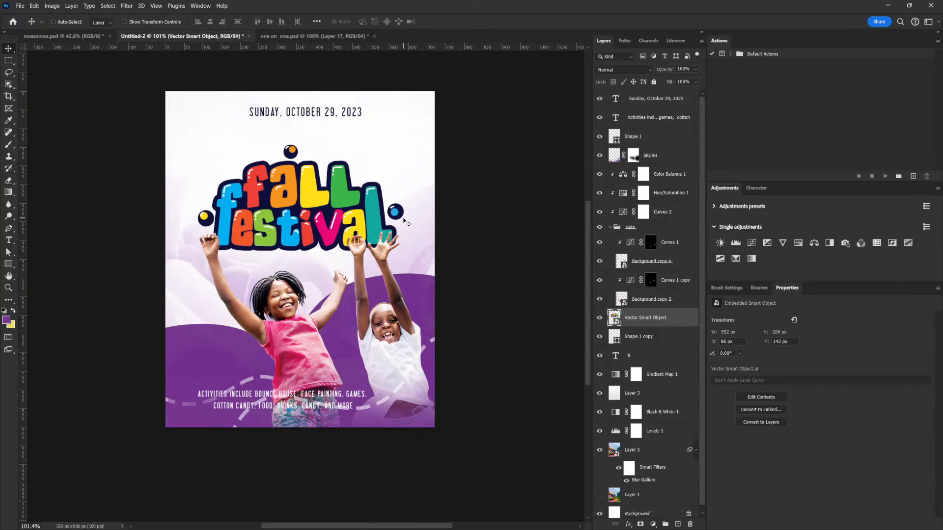
key("Down")
key("Down")
key("Down")
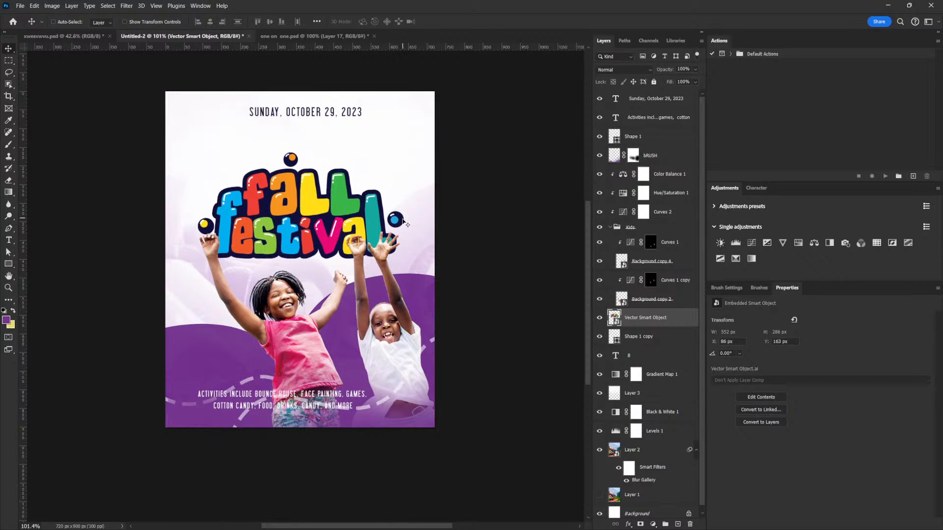
- Move the boy's photo and its Curves 1 adjustment slightly down and left beneath the title
left_click(629, 301)
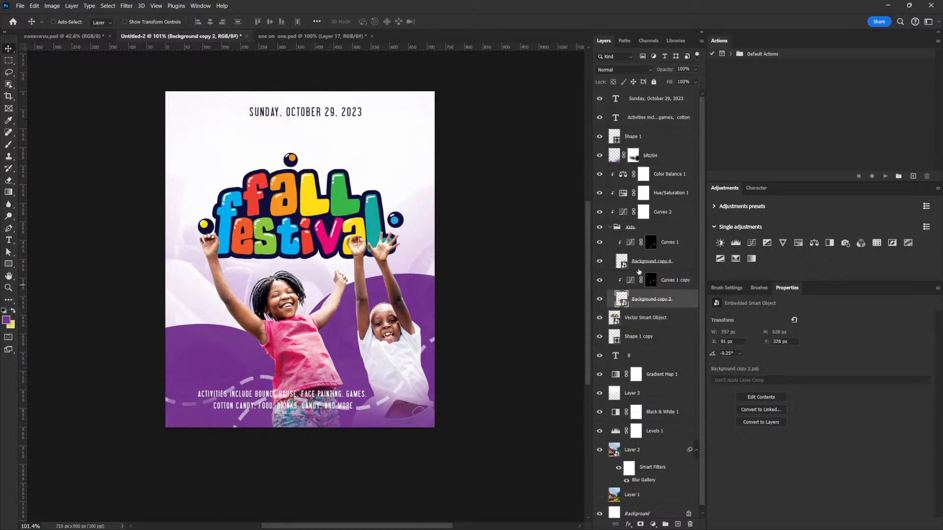
left_click(647, 263)
left_click(668, 245, "shift")
mouse_move(406, 330)
left_mouse_down()
mouse_move(406, 342)
mouse_move(418, 337)
mouse_move(402, 346)
left_mouse_up()
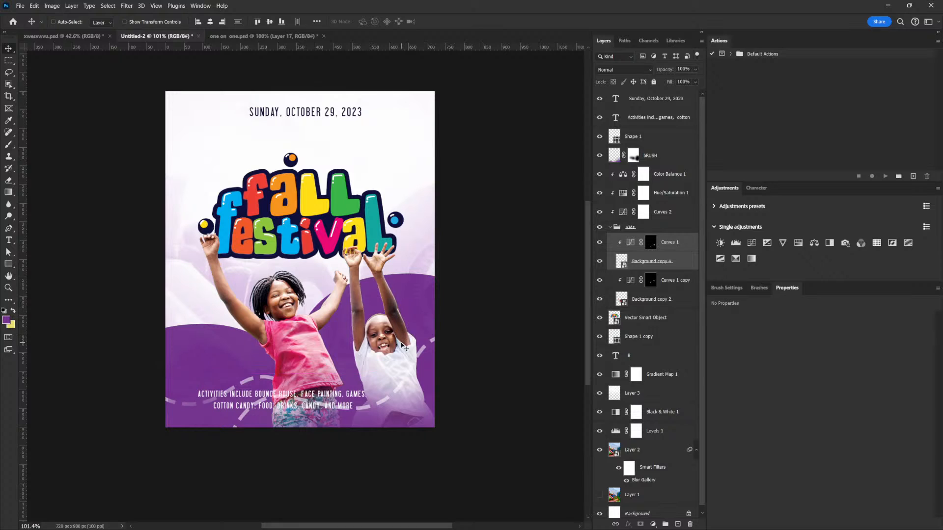
left_click(399, 332)
- Move the date text down to just above the title and centre it on the flyer
right_click(299, 112)
left_click(325, 118)
left_click_drag(325, 132, 347, 149)
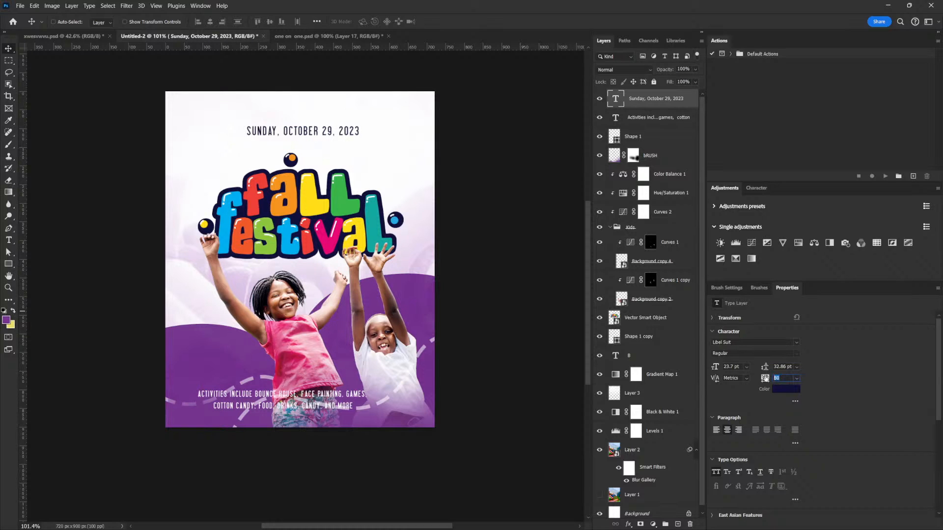
- Set the date text's tracking to 0 and enlarge it to about 27.4 pt
type("0")
key("Return")
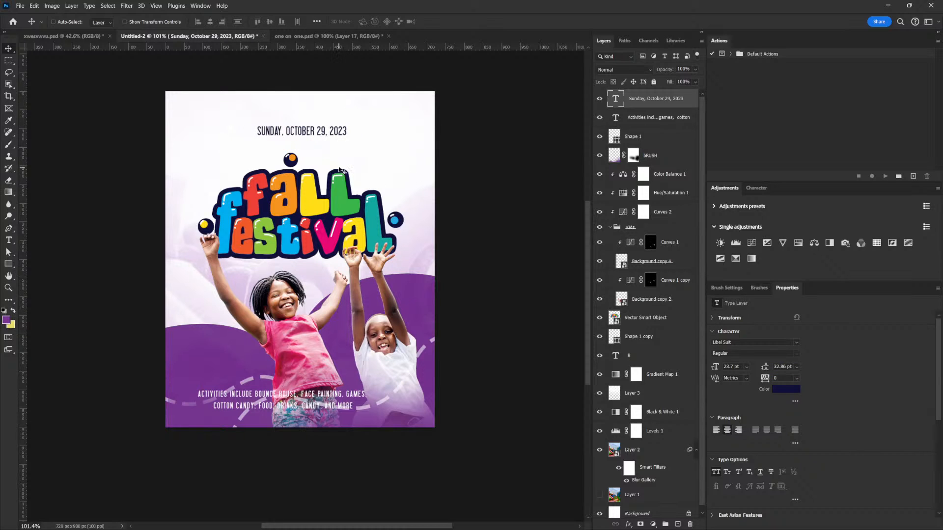
key("ctrl+t")
left_click_drag(347, 129, 354, 129)
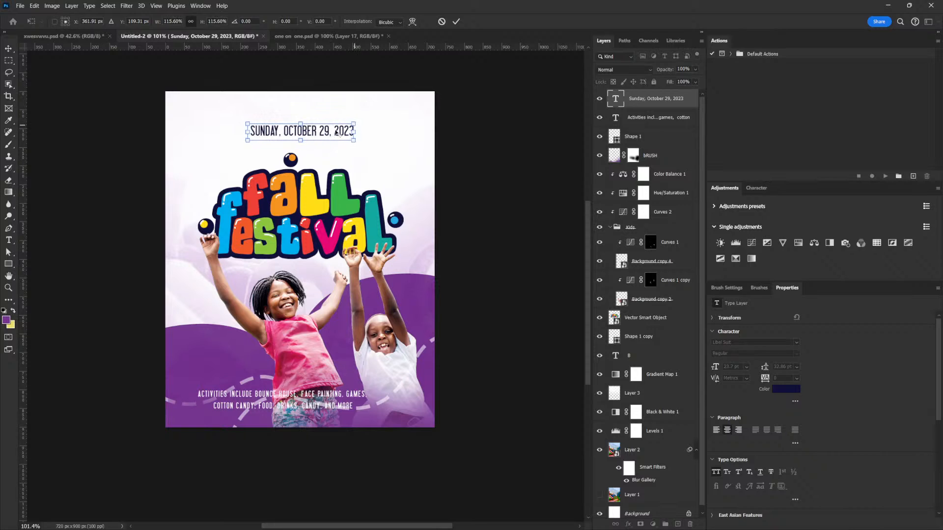
- Rearrange the date text into two lines: "October 29, 2023" and "Sunday, 12 TO 2 PM"
double_click(290, 133)
left_click_drag(288, 132, 225, 130)
left_click(275, 131)
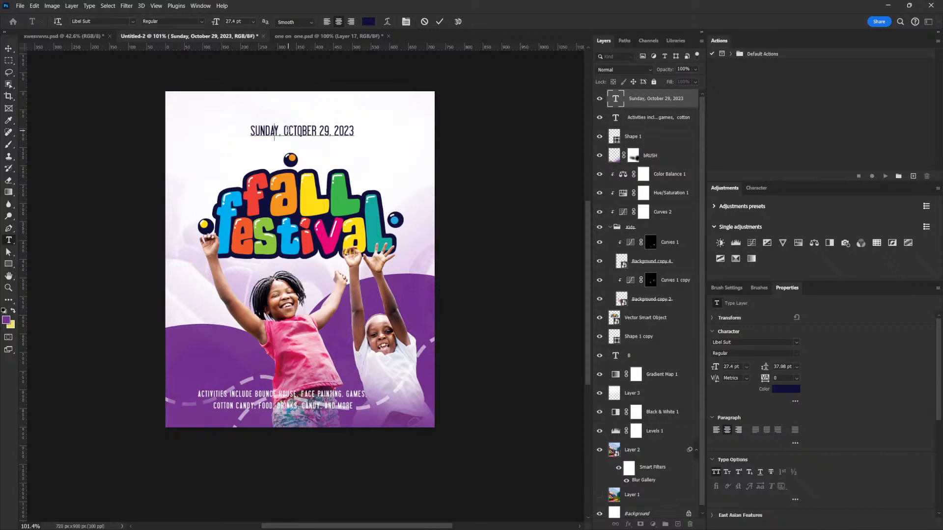
left_click_drag(283, 131, 226, 132)
key("ctrl+c")
left_click(266, 133, "ctrl")
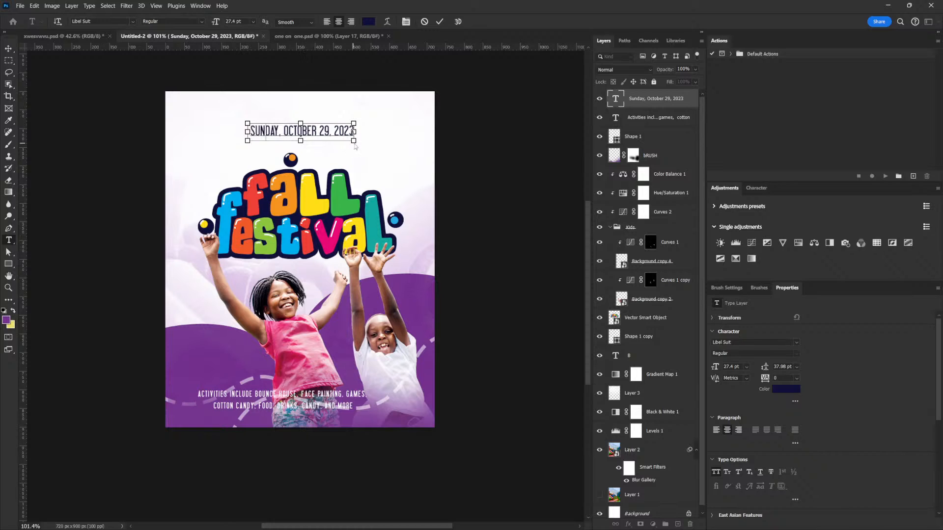
key("BackSpace")
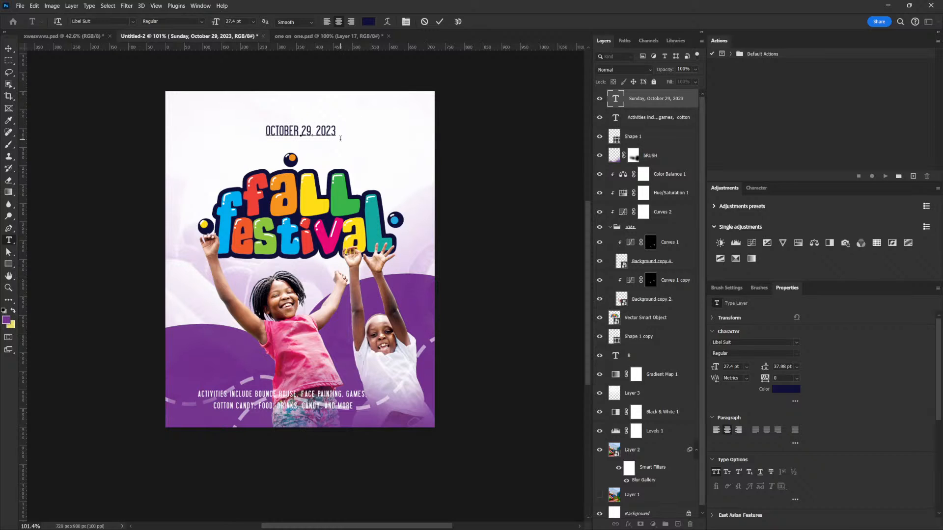
key("ctrl")
key("ctrl+v")
left_click_drag(314, 152, 335, 151)
type(", 12 TO 2 PM")
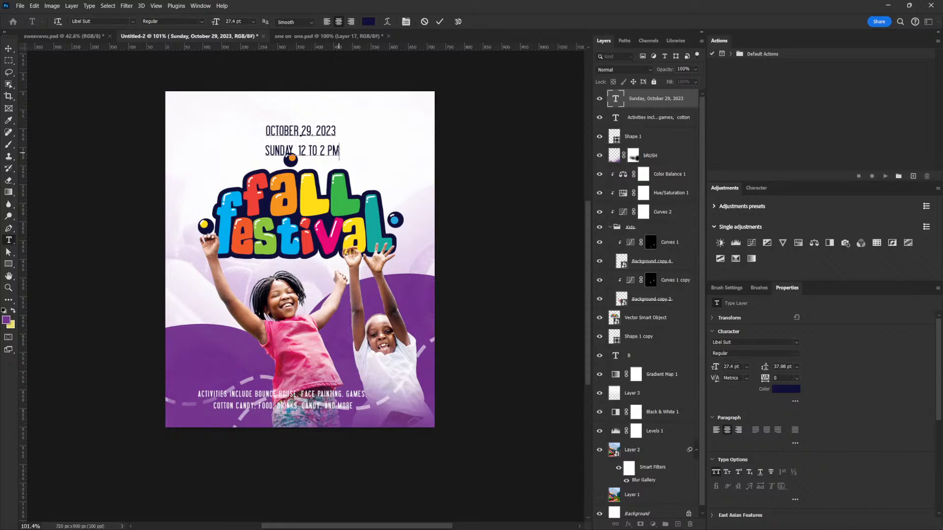
- Set the date text's leading to 28 pt and remove the space within "2 PM" so it reads "2PM"
left_click_drag(339, 151, 227, 116)
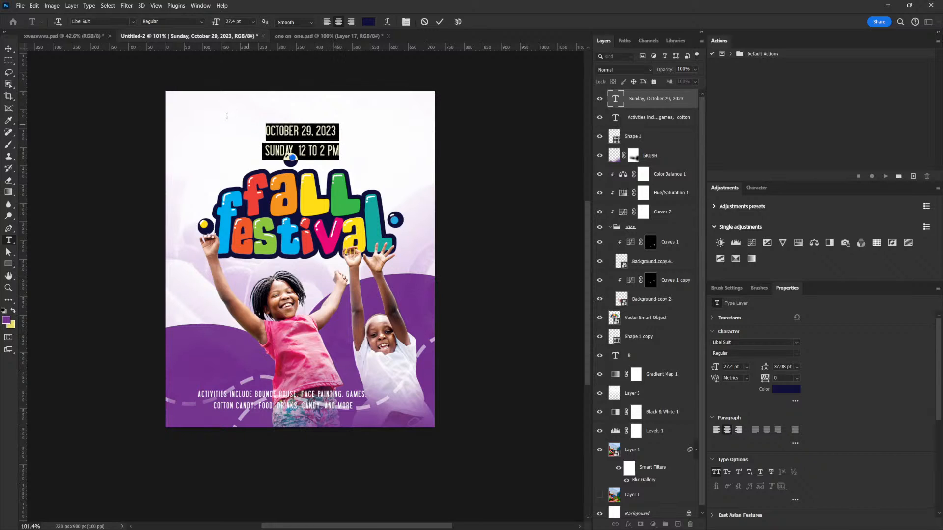
left_click(789, 367)
left_click_drag(767, 375, 346, 164)
left_click(328, 144)
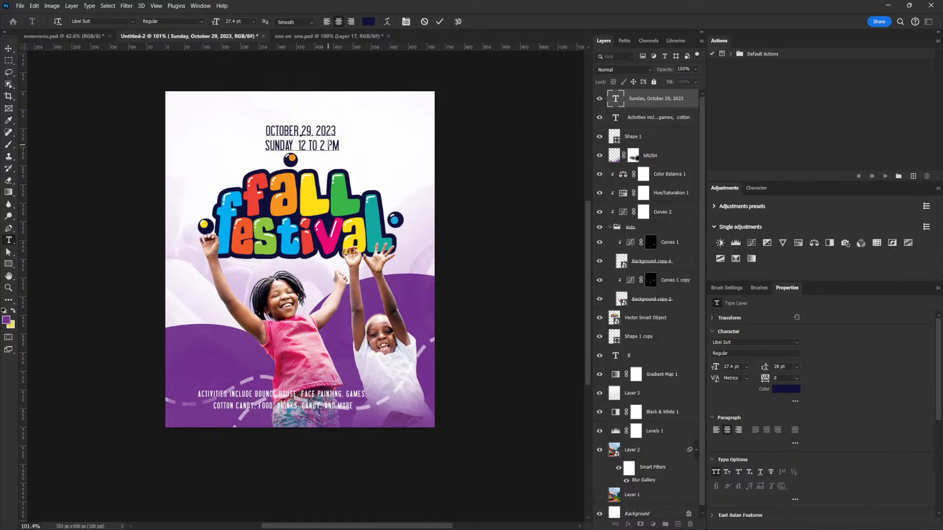
key("BackSpace")
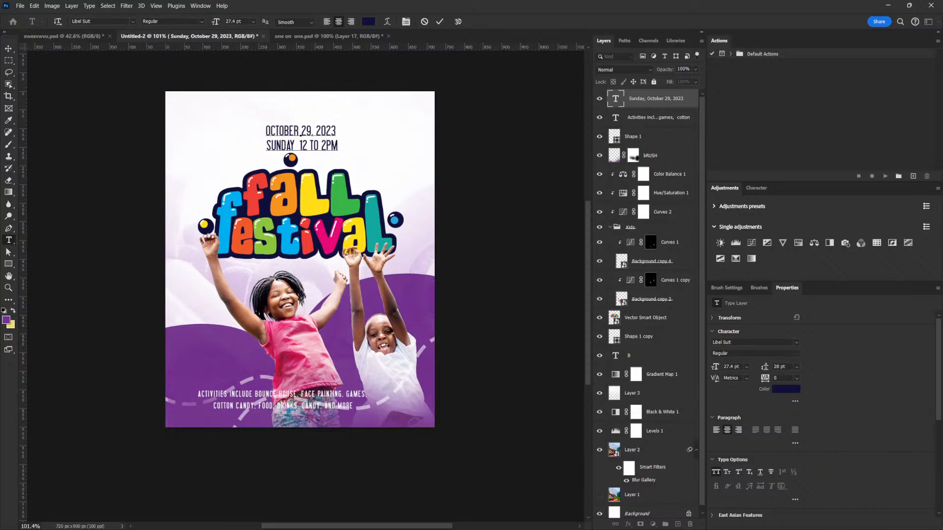
left_click(7, 48)
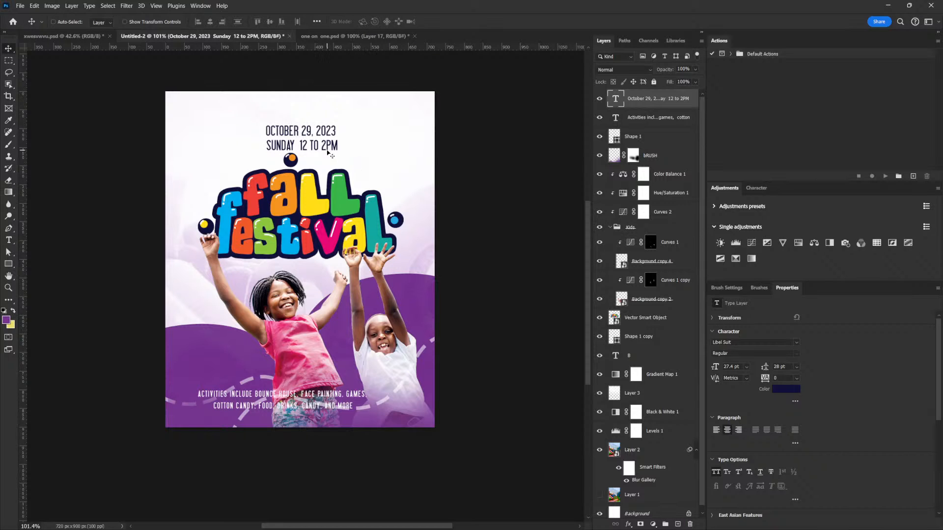
- Shift the date text slightly up, enlarge it to about 31.17 pt and set its leading to 30 pt
left_click_drag(327, 153, 328, 146)
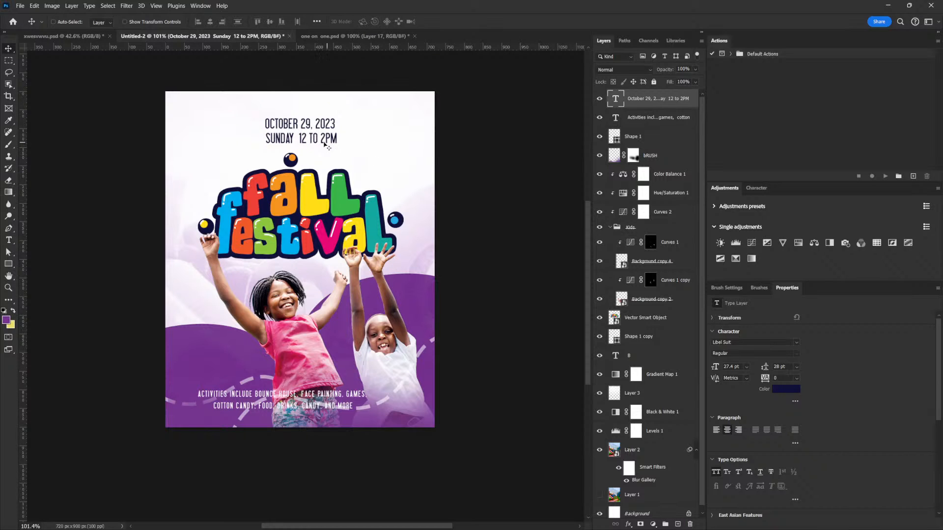
key("ctrl+t")
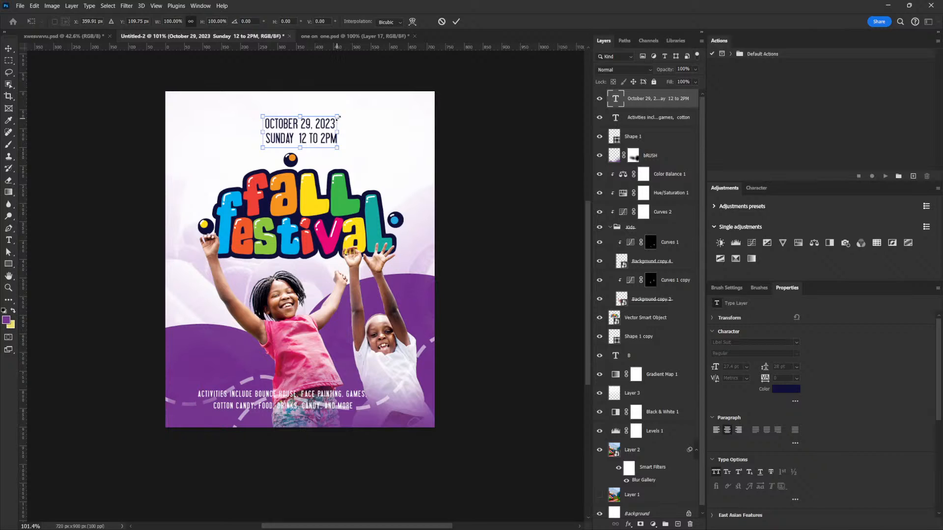
left_click_drag(337, 117, 342, 114)
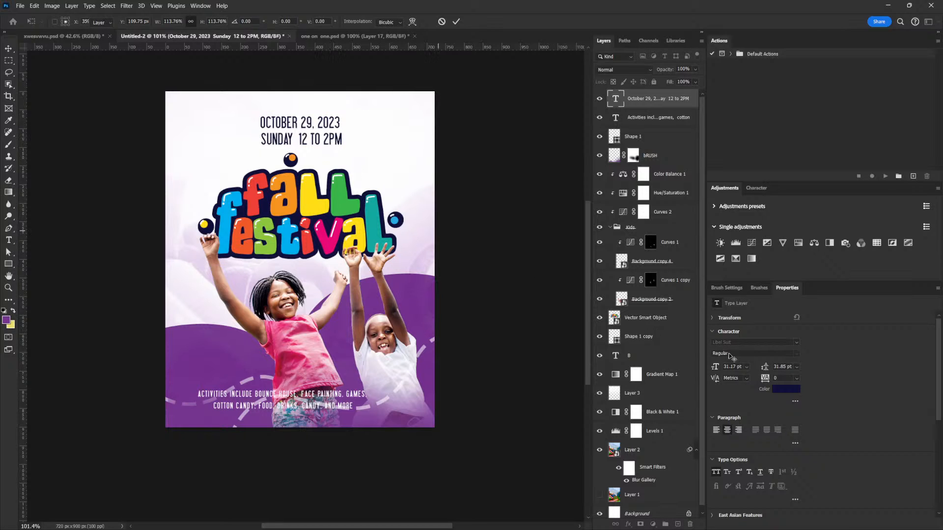
key("Return")
type("31")
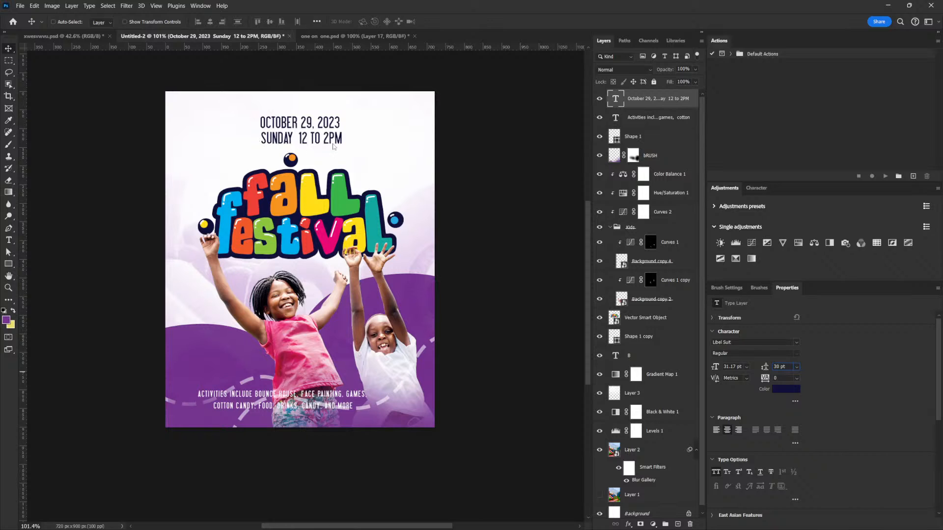
- Scale the Fall Festival title down to about 46.3% and lower it slightly toward the children's hands
left_click(637, 322)
key("ctrl+t")
left_click_drag(404, 153, 394, 154)
left_click_drag(349, 227, 349, 232)
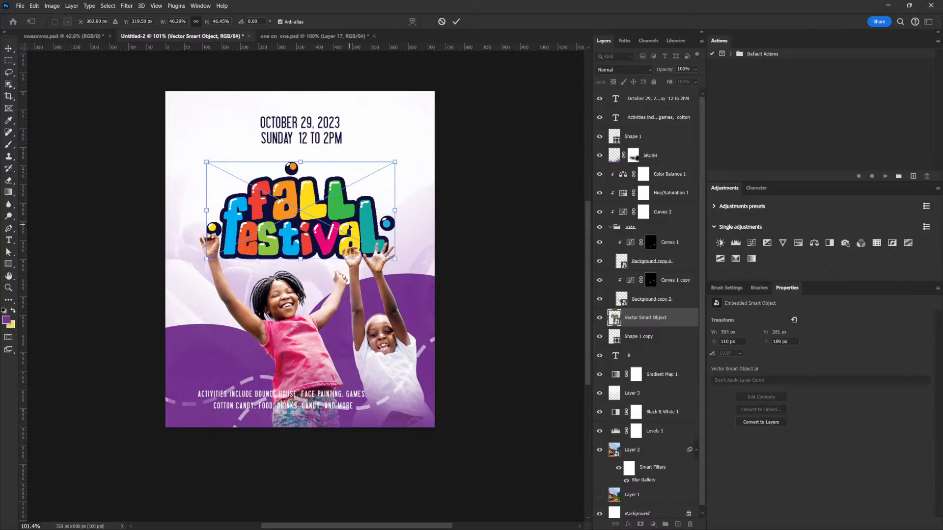
key("Return")
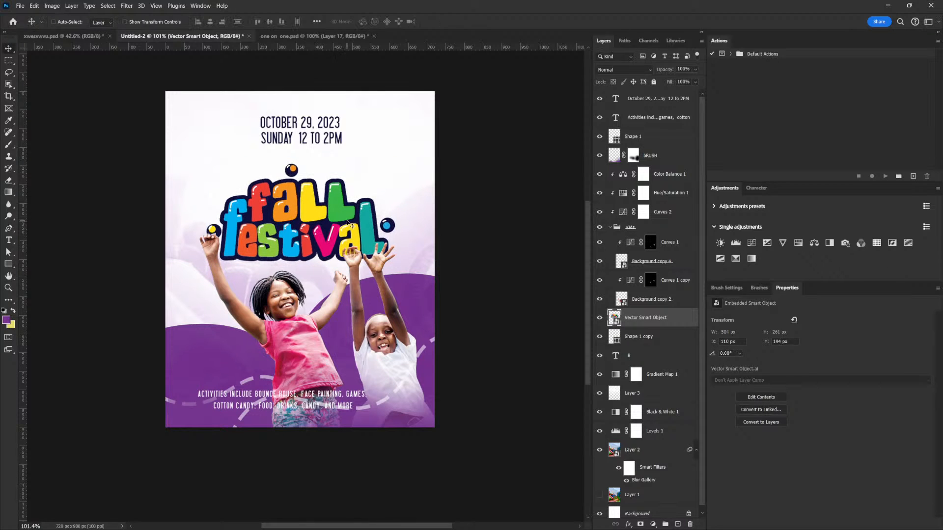
- Move the date text down to just above the title and delete the extra space beside its line break
right_click(308, 133)
left_click(319, 138)
left_click_drag(319, 140, 321, 151)
double_click(328, 151)
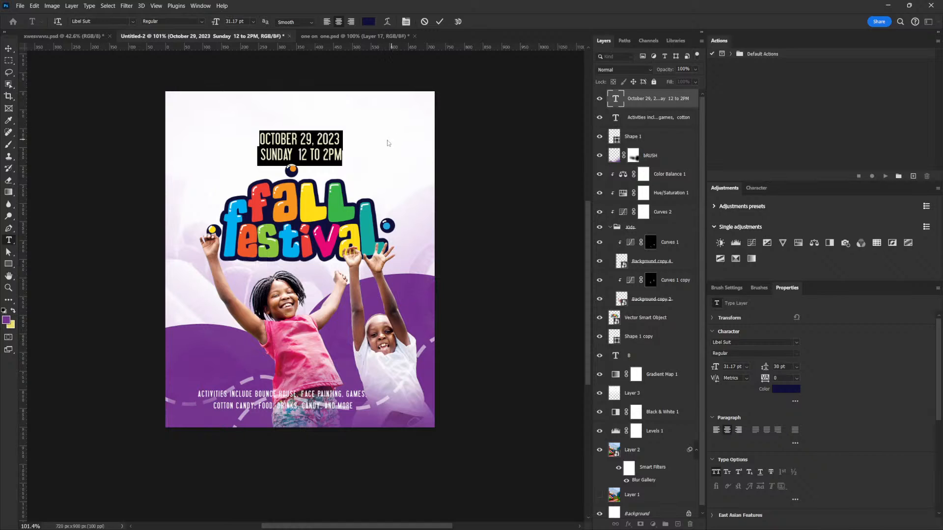
left_click(339, 139)
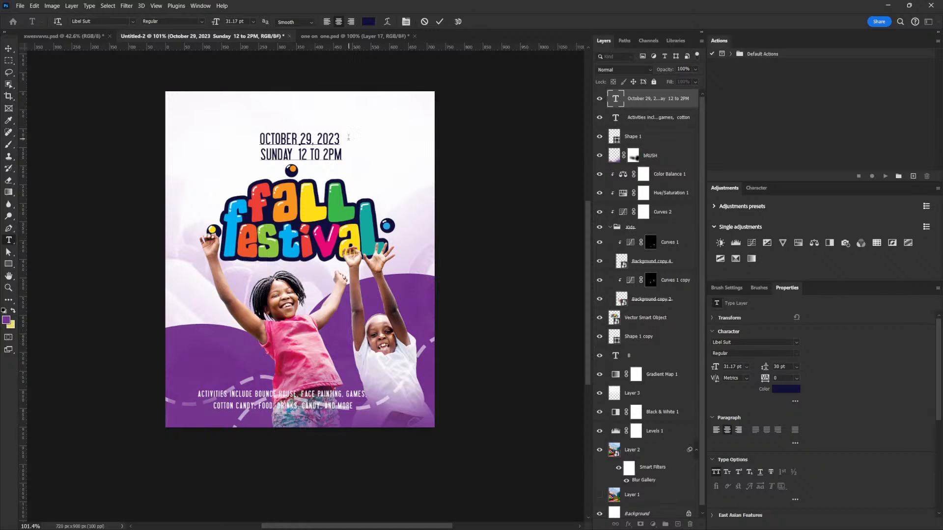
left_click_drag(256, 156, 226, 162)
key("BackSpace")
- Recolour the word "Sunday" with the red ef4036 sampled from the title's letter F
double_click(289, 154)
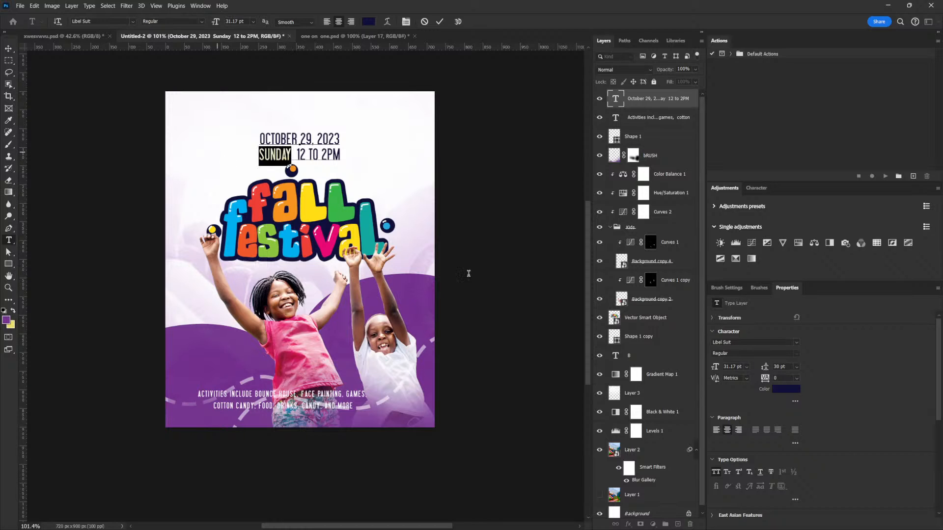
left_click(786, 389)
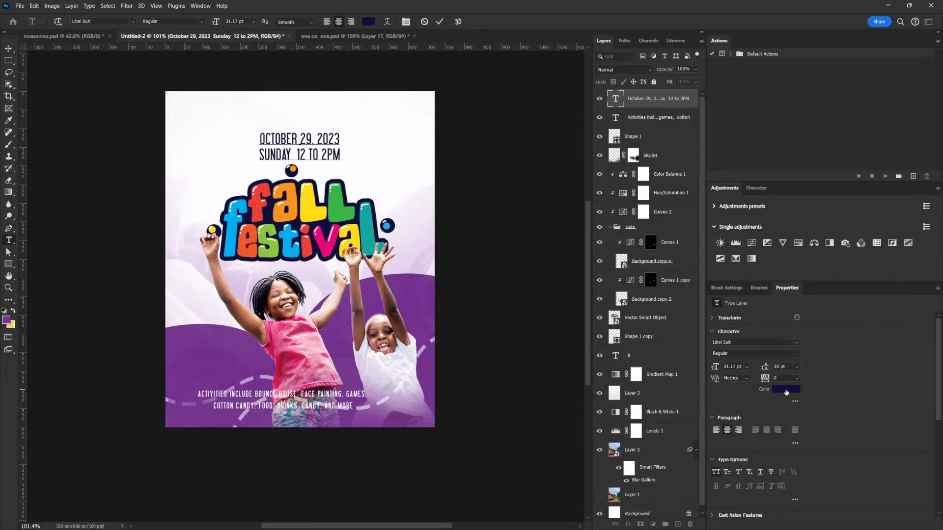
left_click(261, 205)
left_click(781, 315)
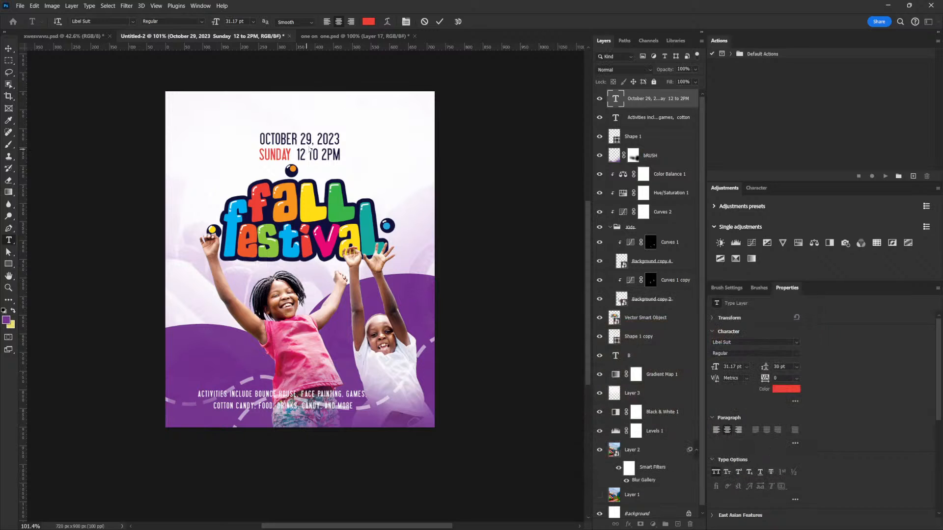
left_click(8, 48)
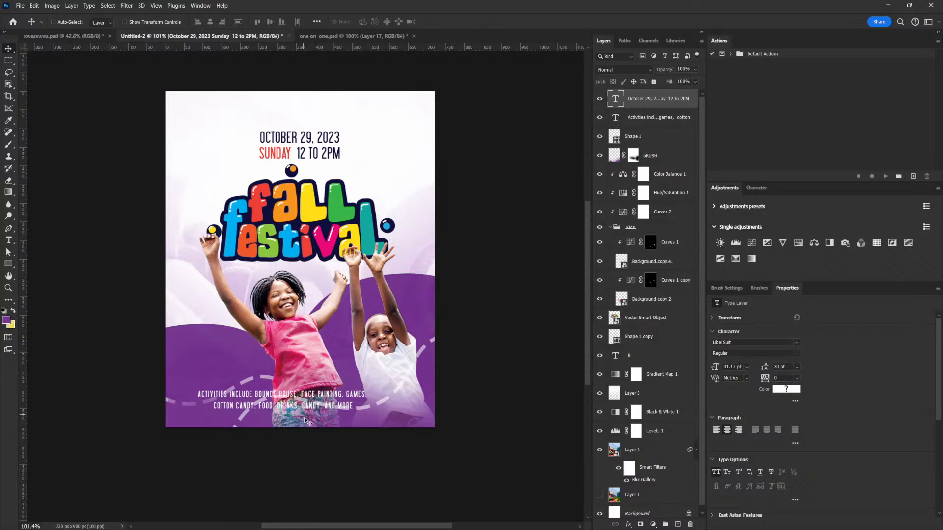
- Add the text "Kids wear your favorite character costume", shrink it to about 15.72 pt and place it under the title
left_click(8, 240)
left_click(198, 126)
type("FAVORITE CHARACTER COSTUME")
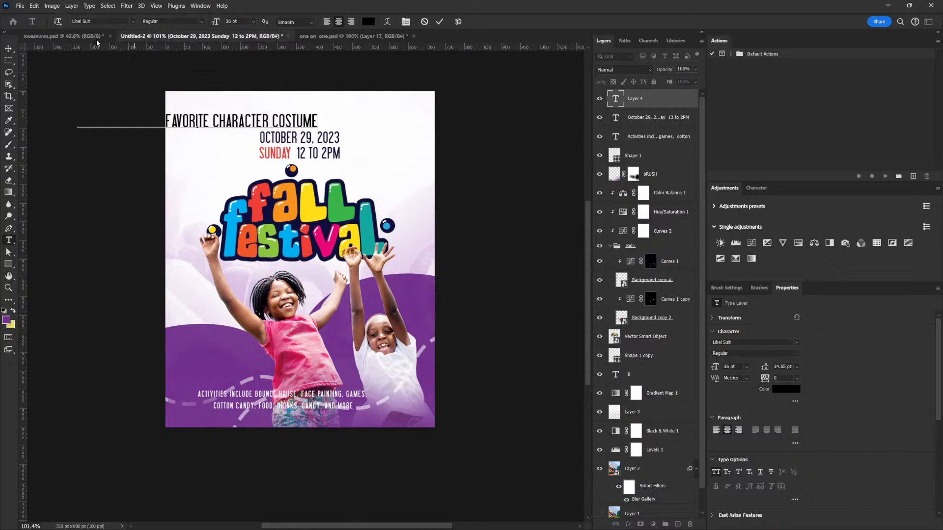
left_click(10, 47)
key("ctrl+t")
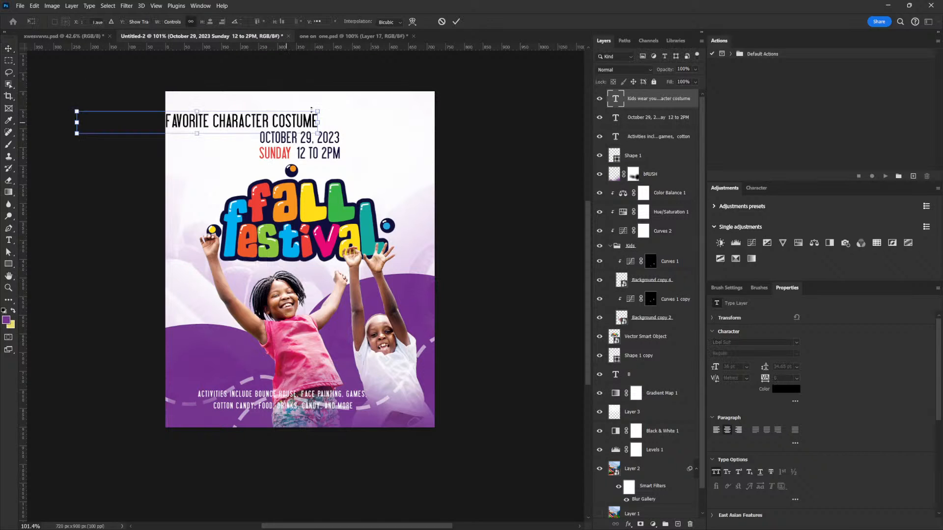
left_click_drag(320, 124, 280, 272)
key("Return")
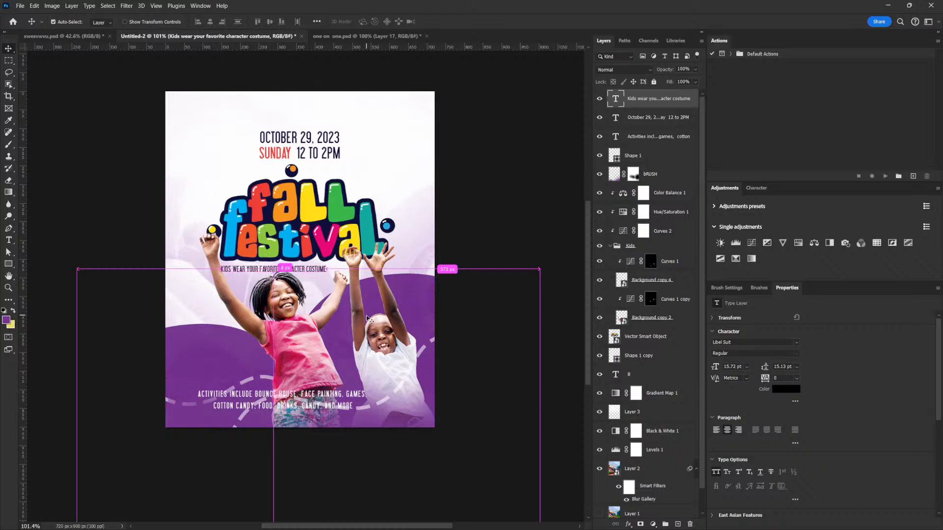
- Enlarge the costume text to about 19.96 pt and set its tracking to 40
key("ctrl+t")
left_click_drag(339, 279, 358, 286)
key("Return")
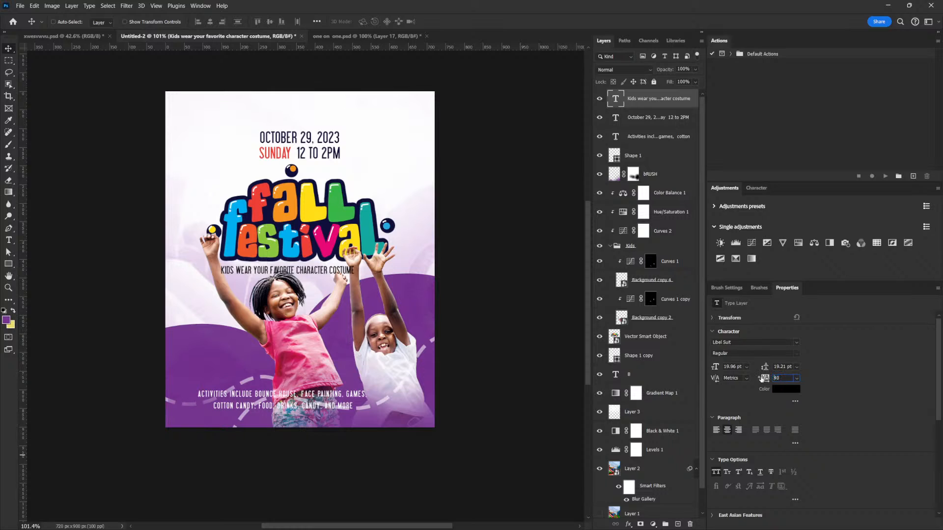
type("40")
key("Return")
- Reduce the costume text to about 19.17 pt and centre it beneath the title
mouse_move(325, 271)
left_mouse_down()
mouse_move(361, 266)
mouse_move(320, 274)
left_mouse_up()
key("ctrl+z")
key("ctrl+t")
key("Return")
key("Return")
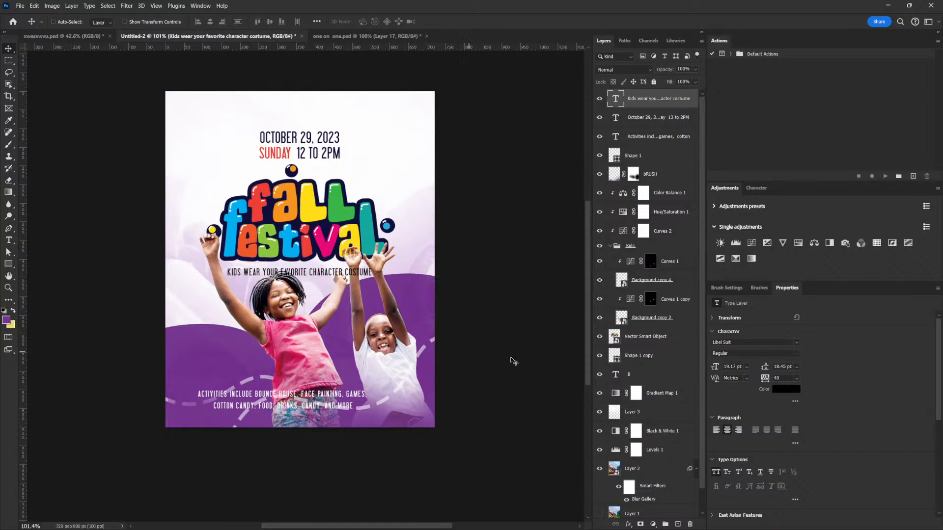
- Move the costume text up to the right of the date and shift the date text left
left_click(641, 338, "ctrl")
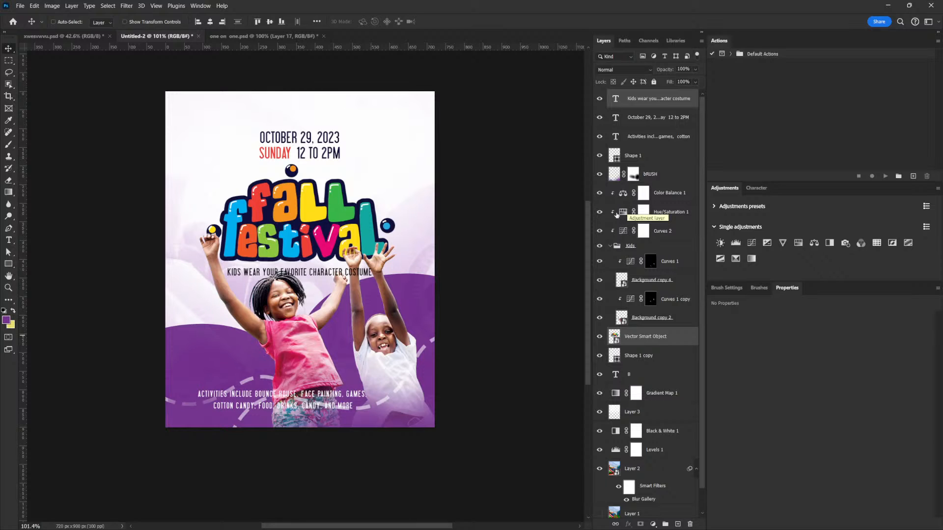
right_click(310, 271)
left_click(332, 276)
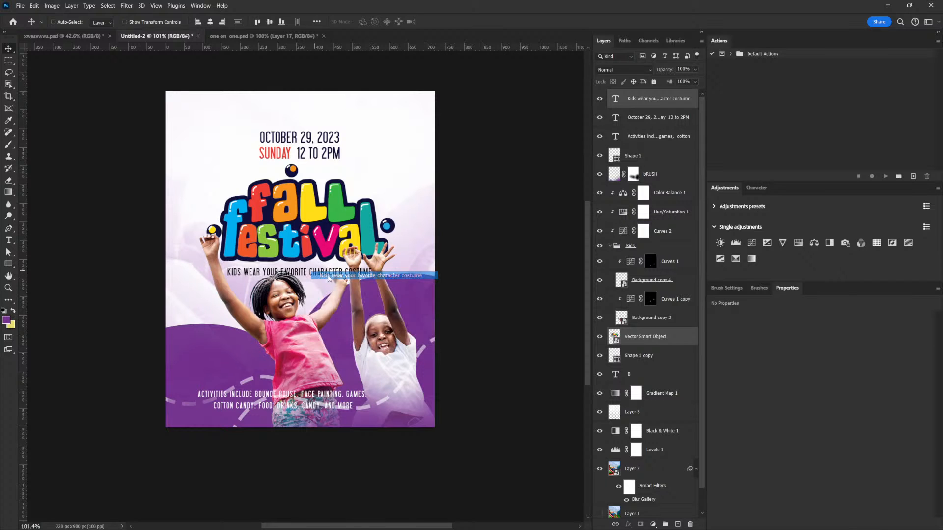
left_click_drag(375, 322, 402, 134)
right_click(320, 140)
left_click(320, 140)
left_click_drag(320, 140, 290, 141)
- Break the costume text into three lines after "your" and "character", and place it on the purple area left of the girl
right_click(399, 136)
left_click(413, 137)
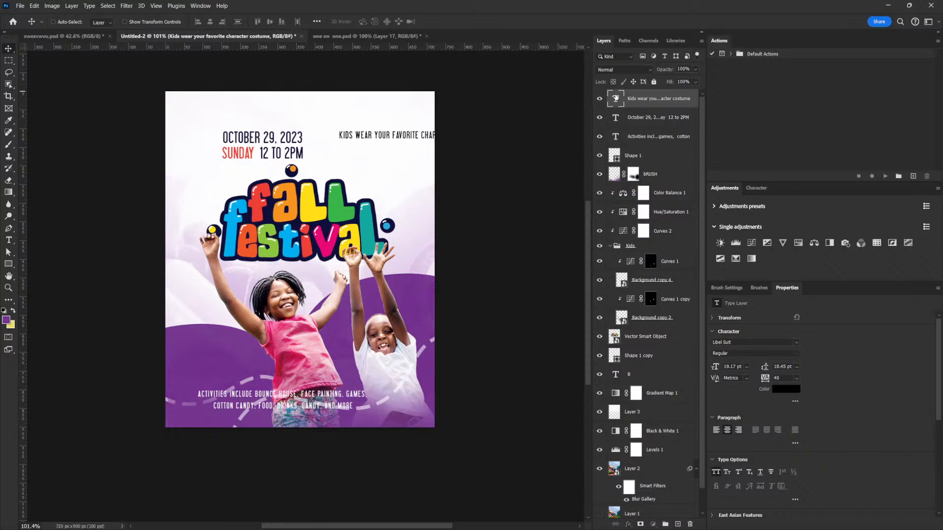
key("t")
left_click(393, 135)
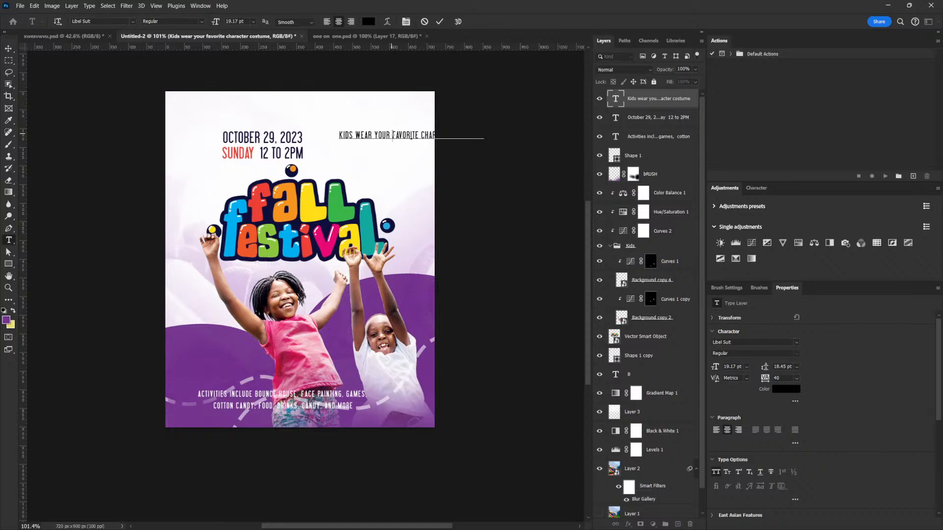
key("Return")
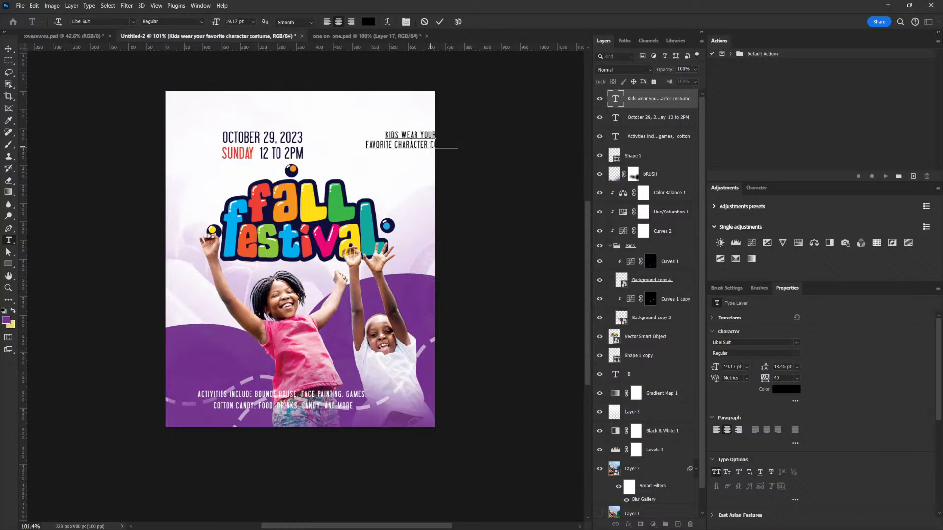
key("Return")
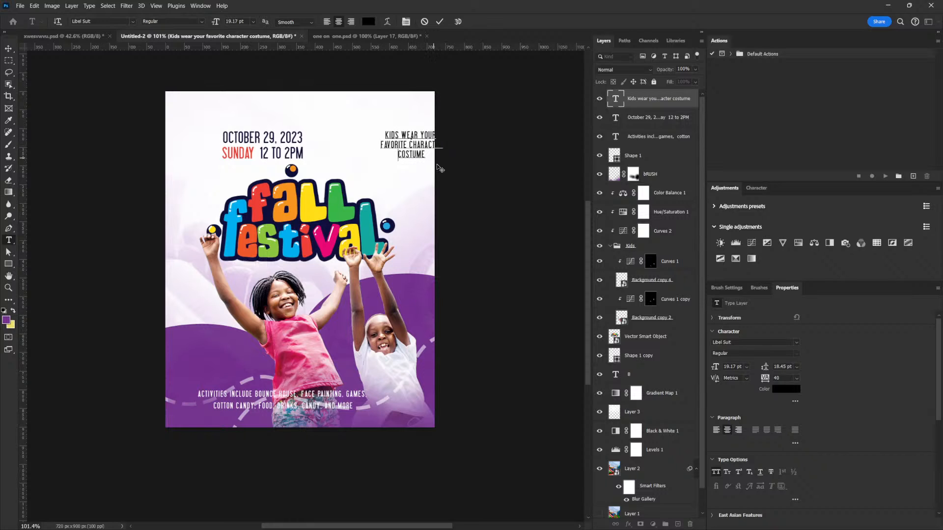
left_click(16, 49)
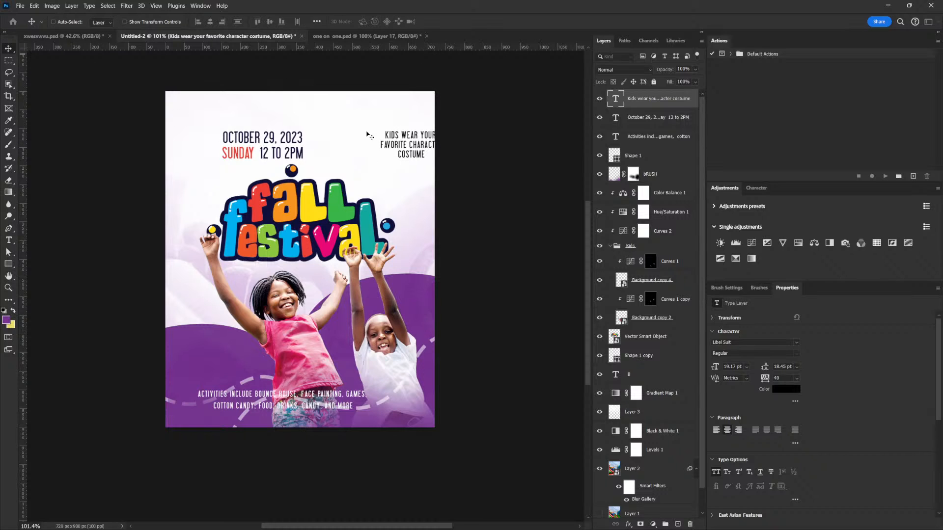
left_click_drag(413, 136, 227, 344)
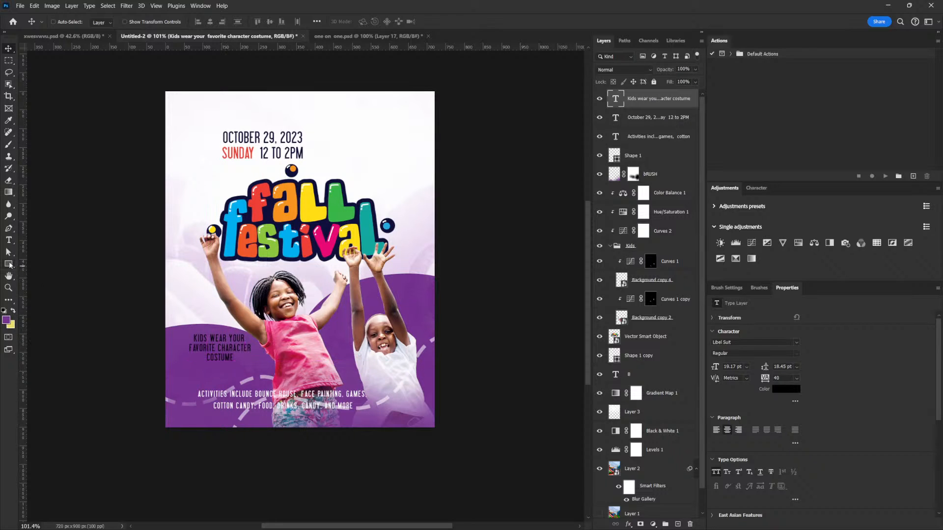
- Draw a circle about 168 px wide around the costume text with the Ellipse tool
left_click(9, 264)
left_click(45, 273)
left_click_drag(192, 325, 250, 377)
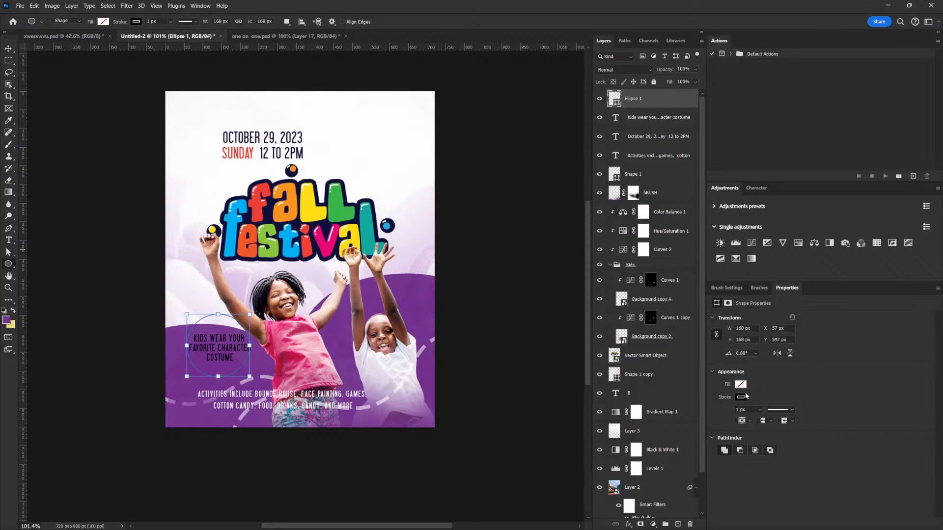
- Give the circle around the costume text a stroke and fill in the green 8dc63f sampled from the title
left_click(748, 394)
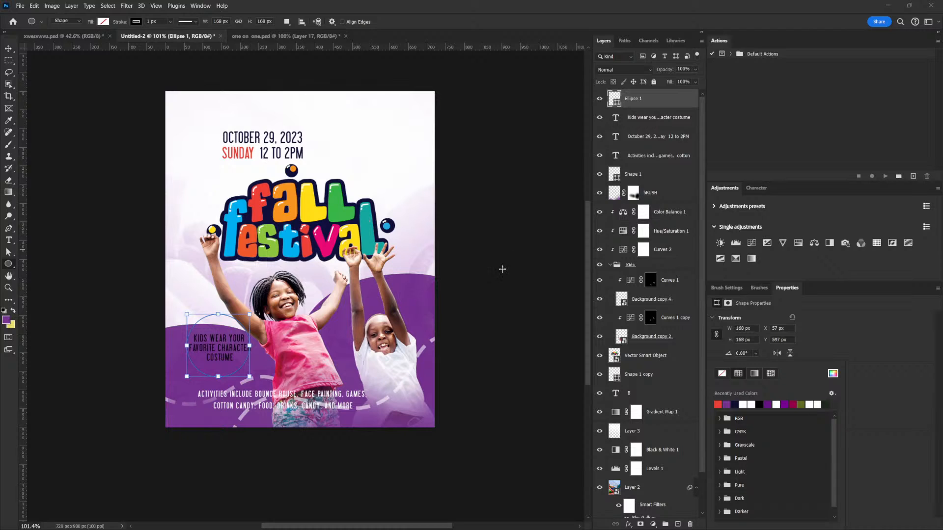
left_click(832, 374)
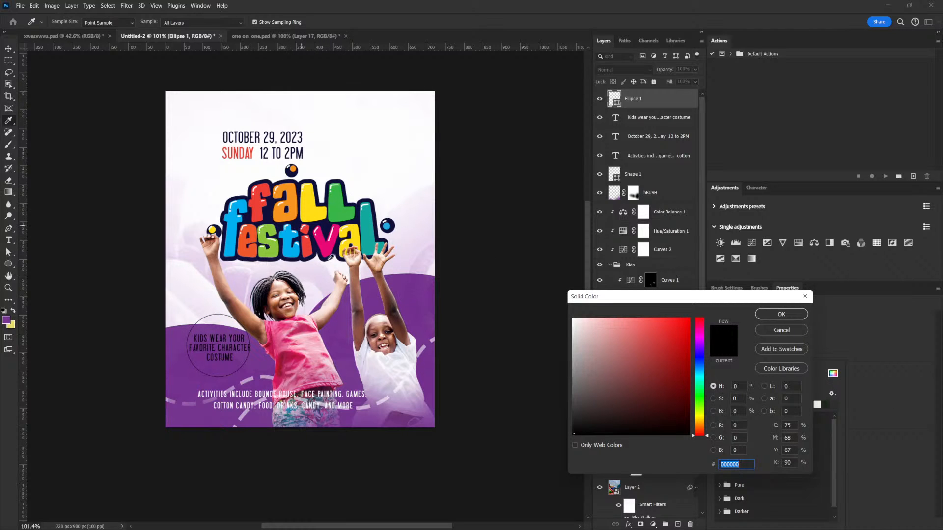
left_click(276, 243)
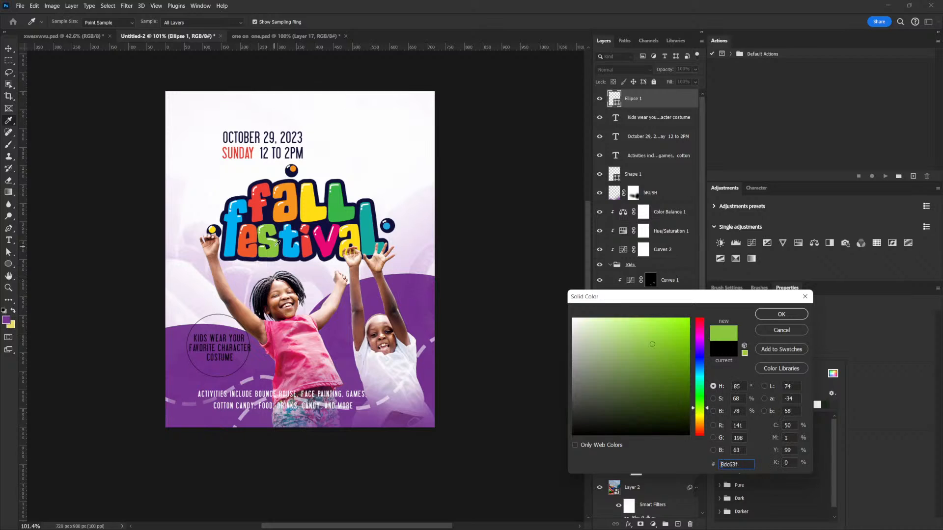
left_click(782, 314)
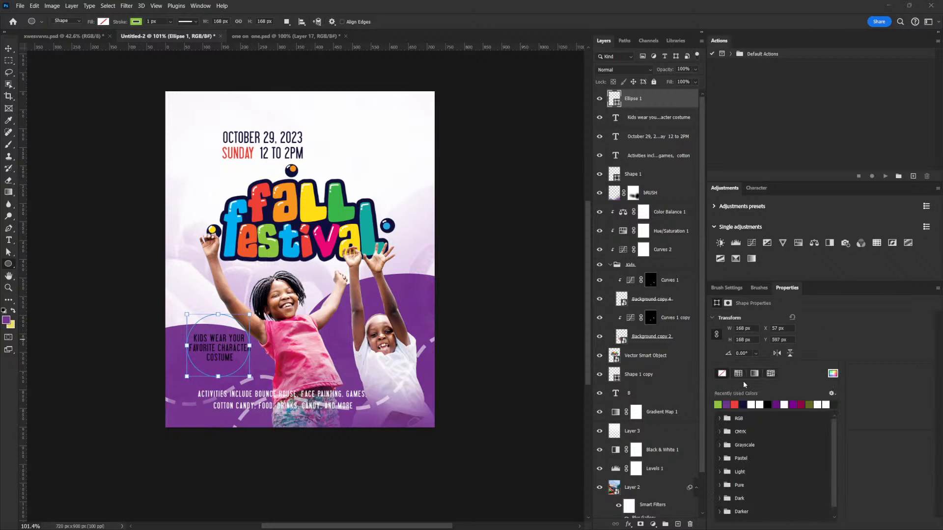
left_click(719, 403)
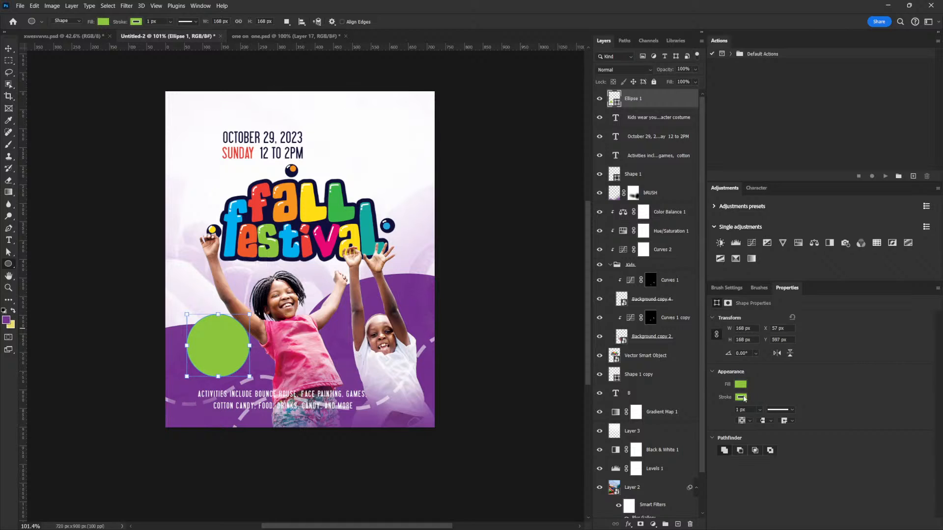
- Sample the title's navy 10103b as the green circle's stroke colour, and set the circle's stroke to none
left_click(742, 398)
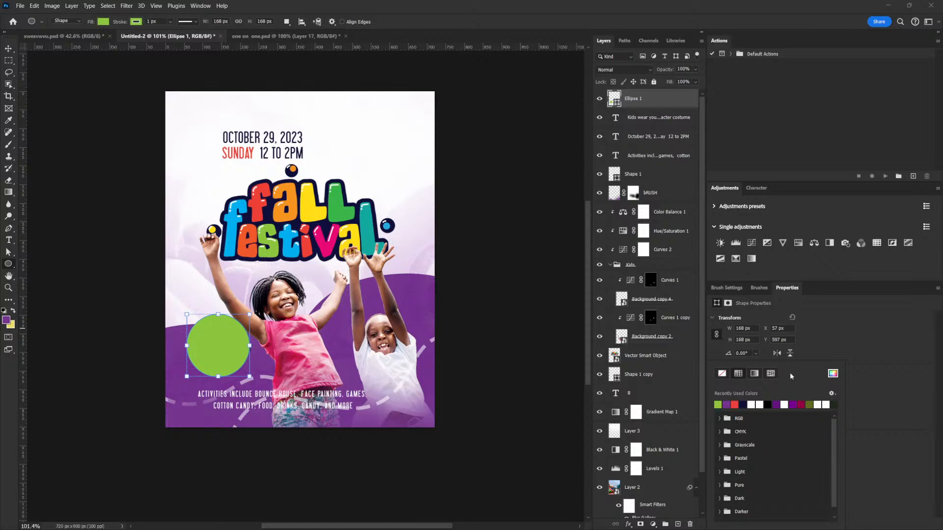
left_click(834, 375)
left_click(315, 222)
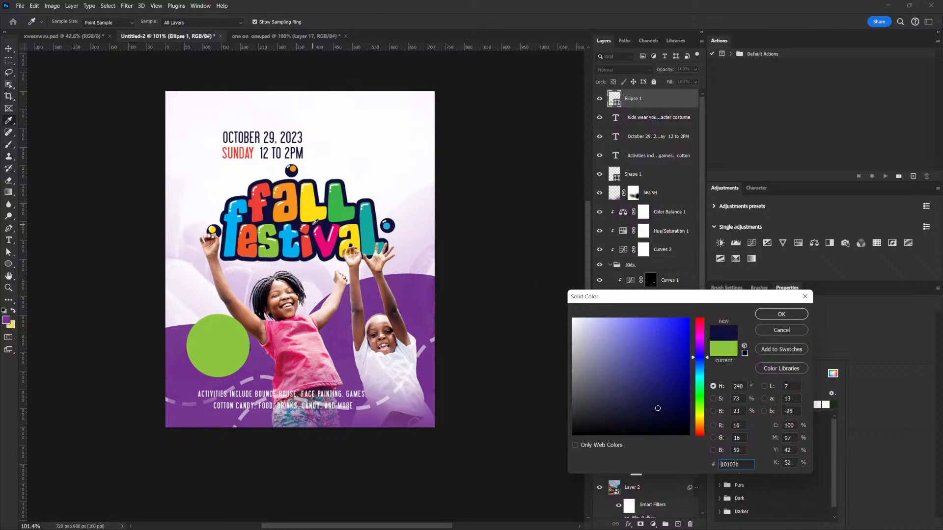
left_click(786, 315)
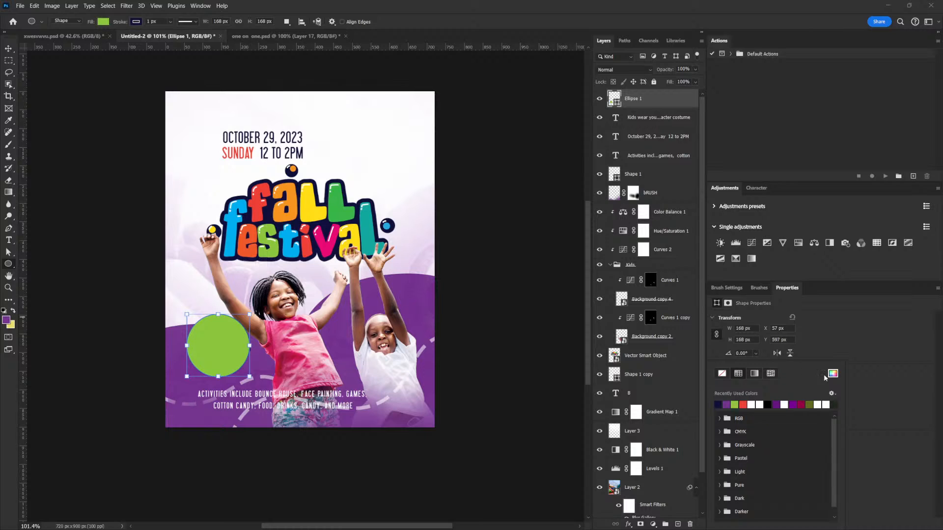
left_click(722, 373)
left_click(833, 363)
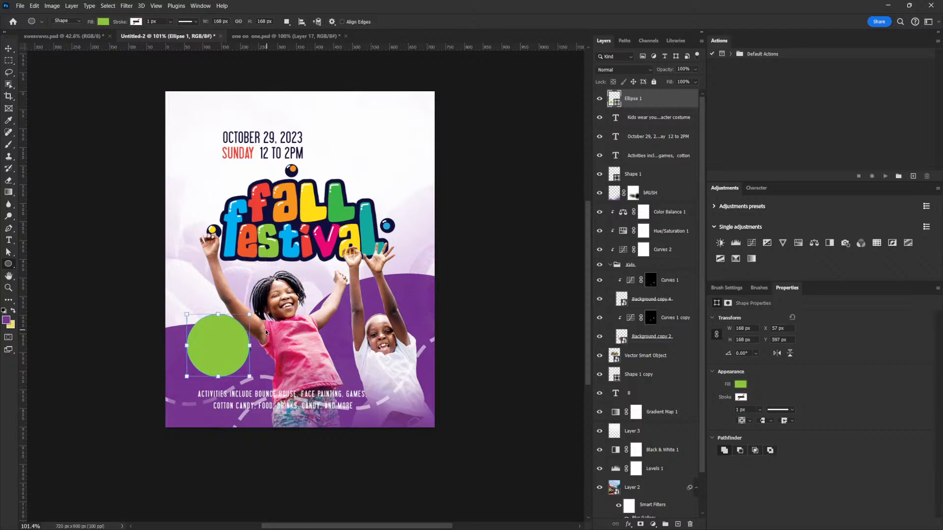
- Duplicate the green circle and scale the copy down about its centre to about 148 px wide
key("ctrl+j")
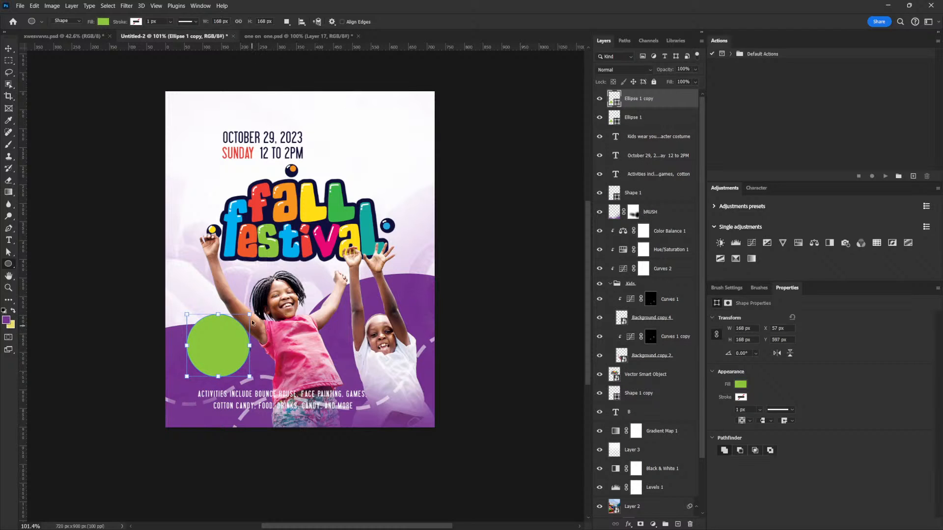
key("ctrl+t")
left_click_drag(249, 315, 246, 317)
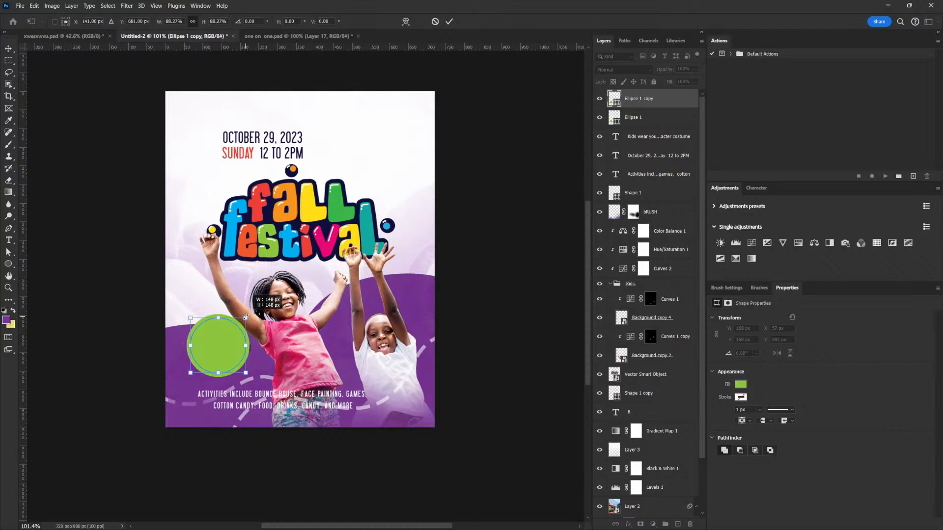
key("Return")
- Give the smaller circle a navy 3 px dashed stroke
left_click(136, 22)
left_click(78, 71)
left_click(162, 23)
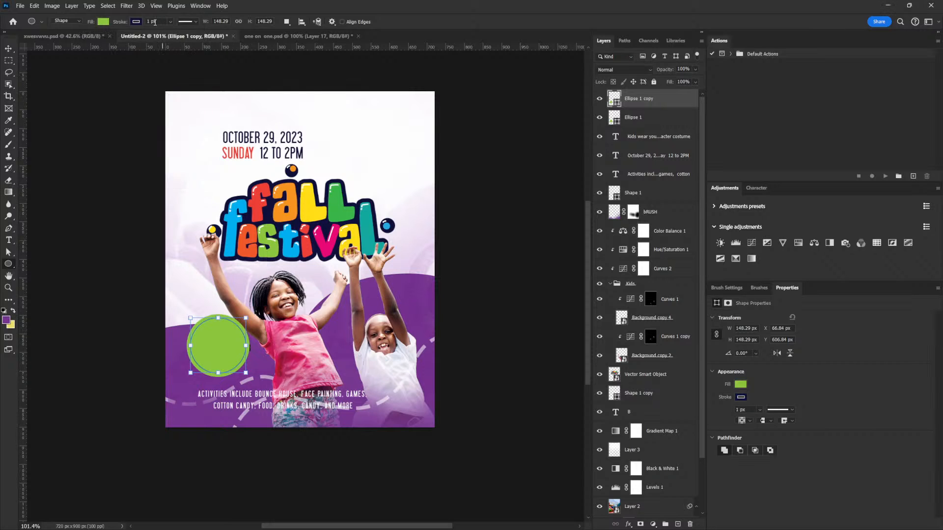
type("3")
left_click(189, 21)
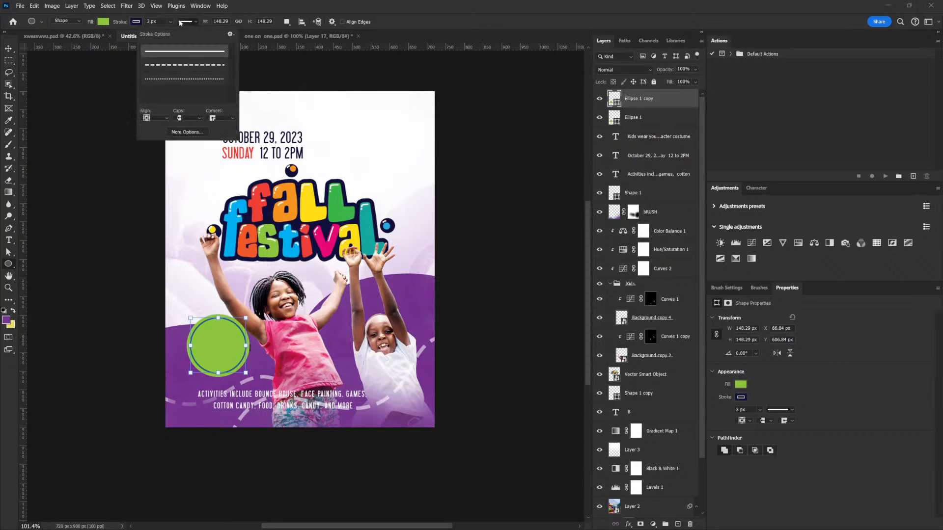
left_click(180, 65)
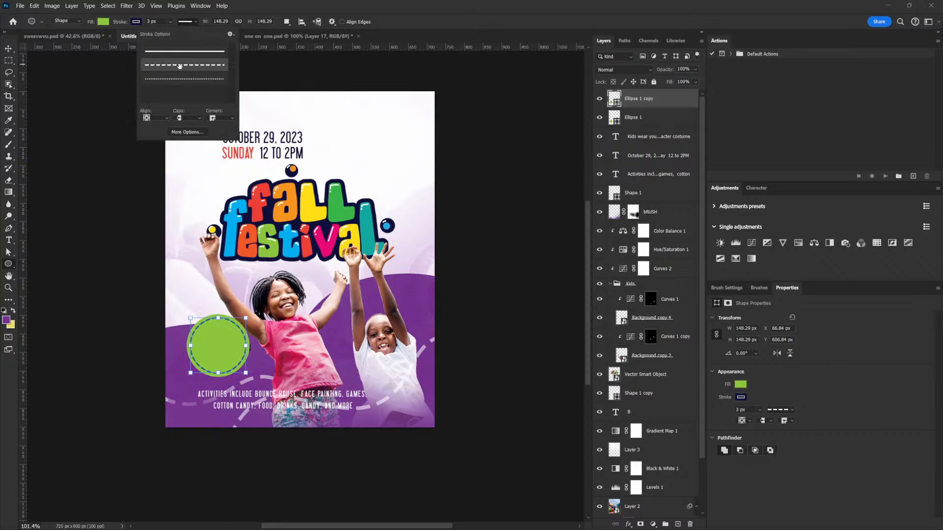
- Move both circles together slightly left and down, and bring the costume text in front of them
left_click(9, 49)
left_click(661, 117, "shift")
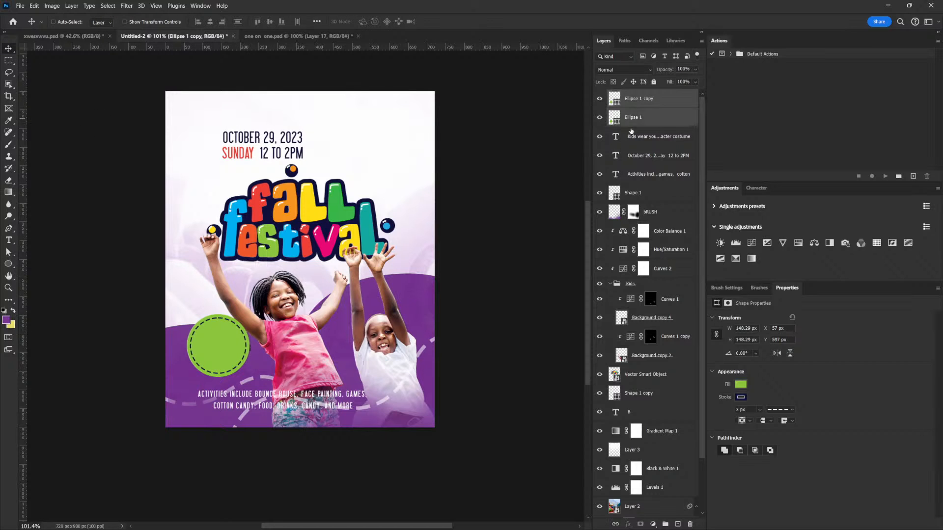
left_click_drag(246, 356, 239, 358)
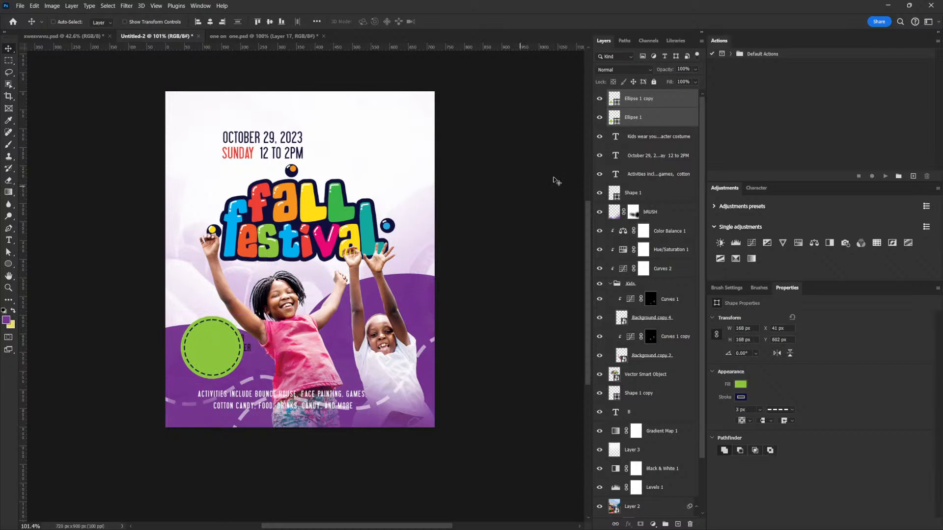
left_click_drag(639, 137, 645, 99)
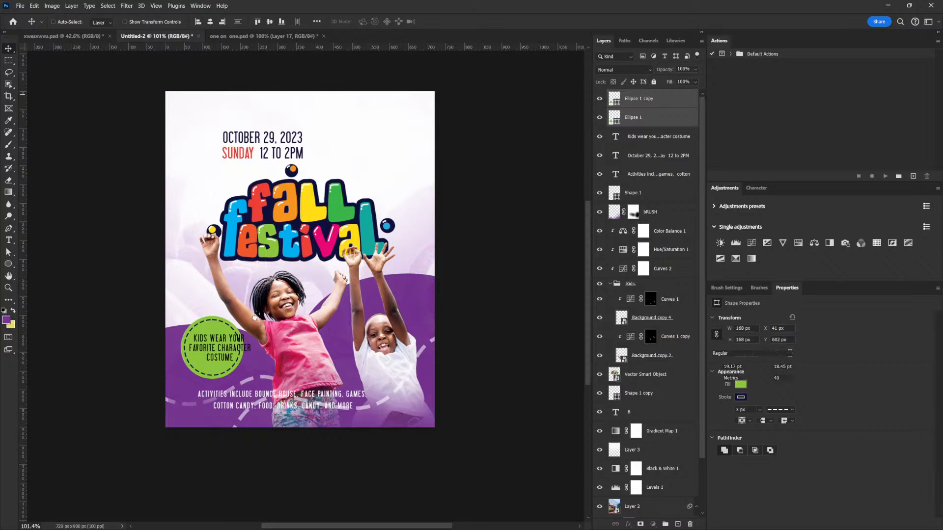
- Scale the costume text down to 14.78 pt so it fits inside the dashed circle
right_click(236, 349)
left_click(237, 347)
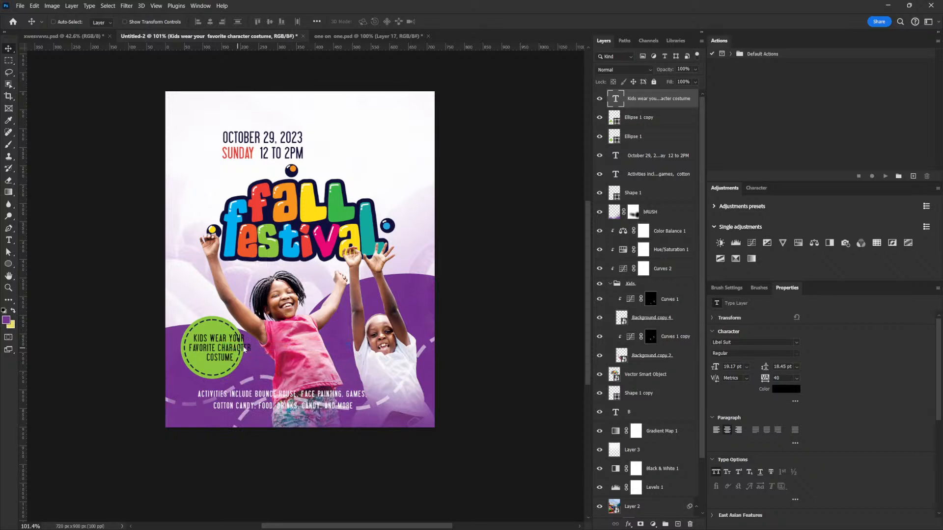
key("ctrl+t")
left_click_drag(251, 334, 237, 341)
key("Return")
- Move the costume text up inside the badge and rewrap it into four lines, breaking before "your" and before "character"
key("ctrl+plus")
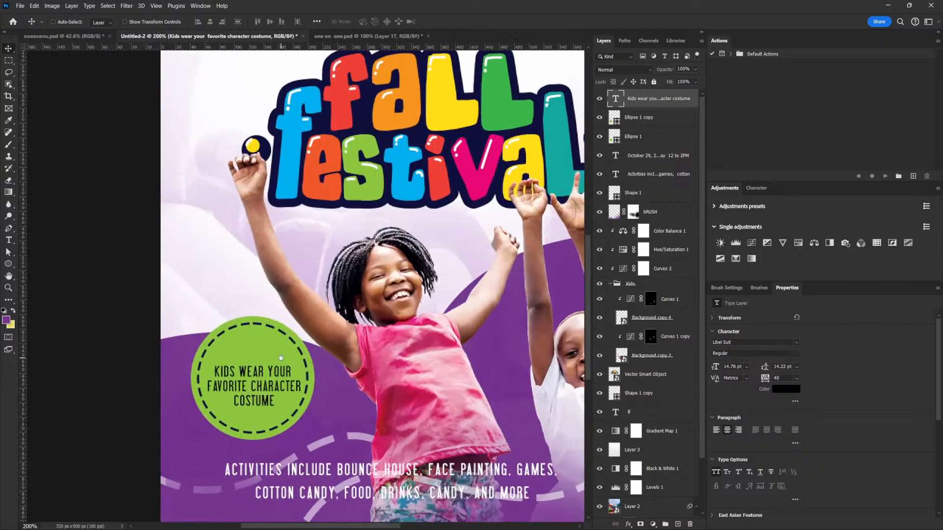
right_click(265, 375)
left_click(275, 376)
left_click_drag(269, 375, 276, 353)
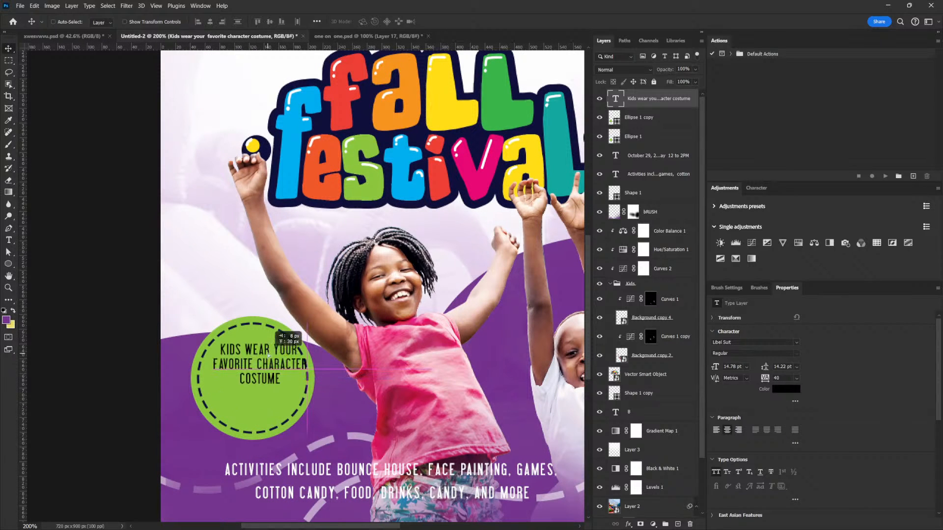
key("t")
left_click(275, 351)
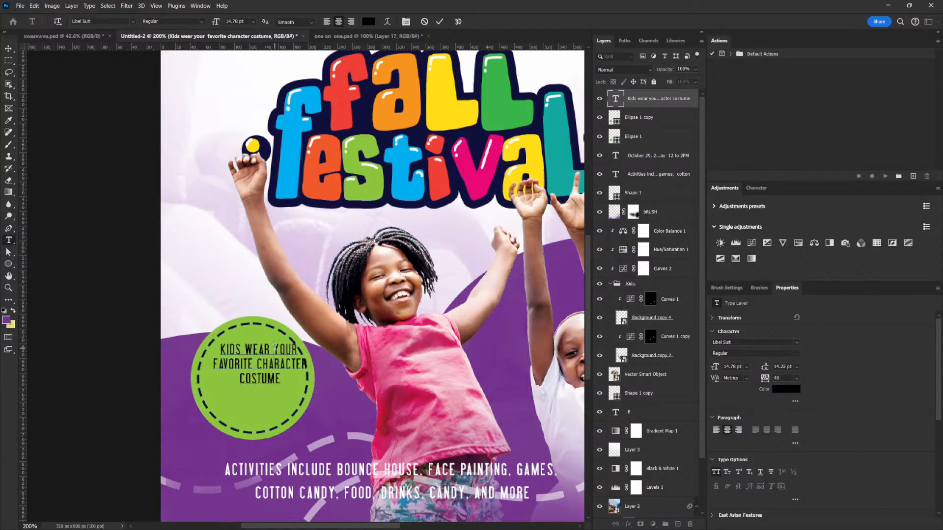
key("Return")
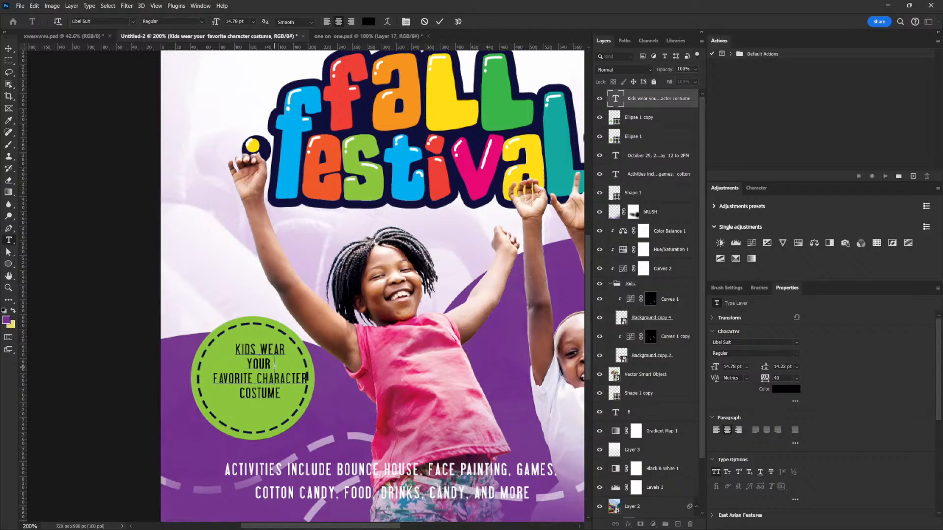
key("BackSpace")
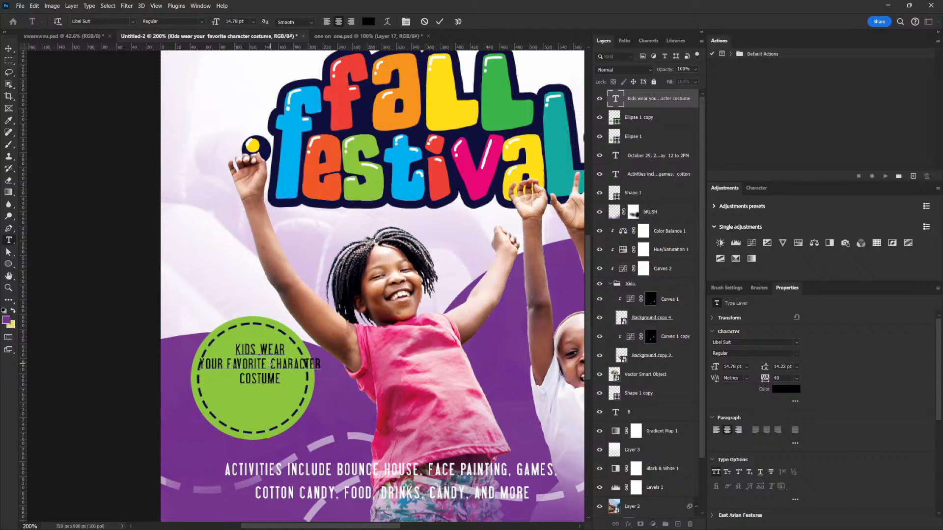
left_click(270, 362)
key("Return")
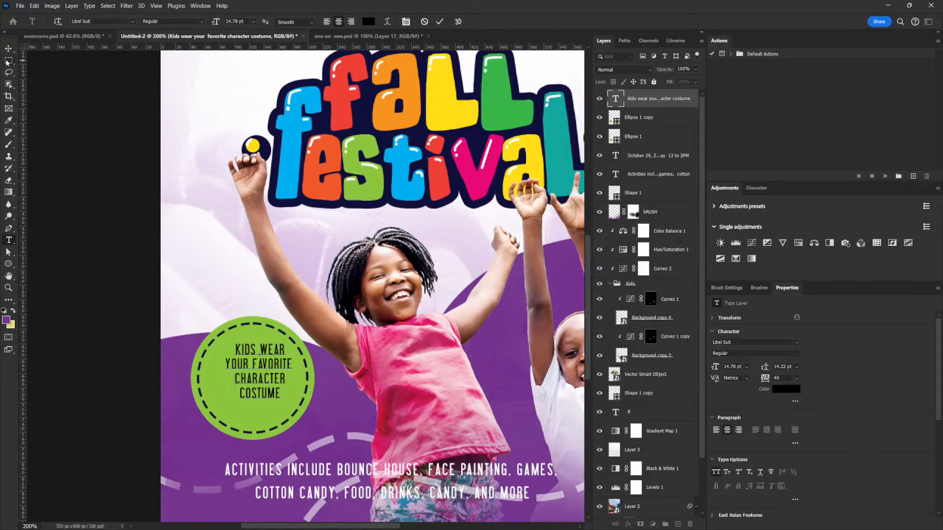
- Enlarge the four-line costume text to 18.13 pt and centre it in the dashed circle
key("ctrl+t")
left_click_drag(296, 341, 323, 316)
left_click_drag(260, 349, 266, 362)
key("Return")
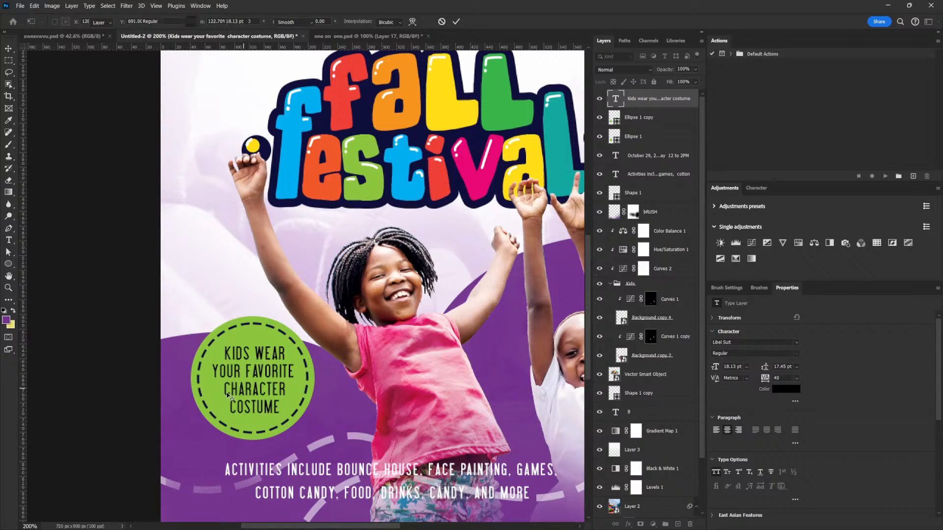
- Set the colour of the whole costume text to white ffffff
double_click(227, 394)
left_click_drag(227, 391, 592, 417)
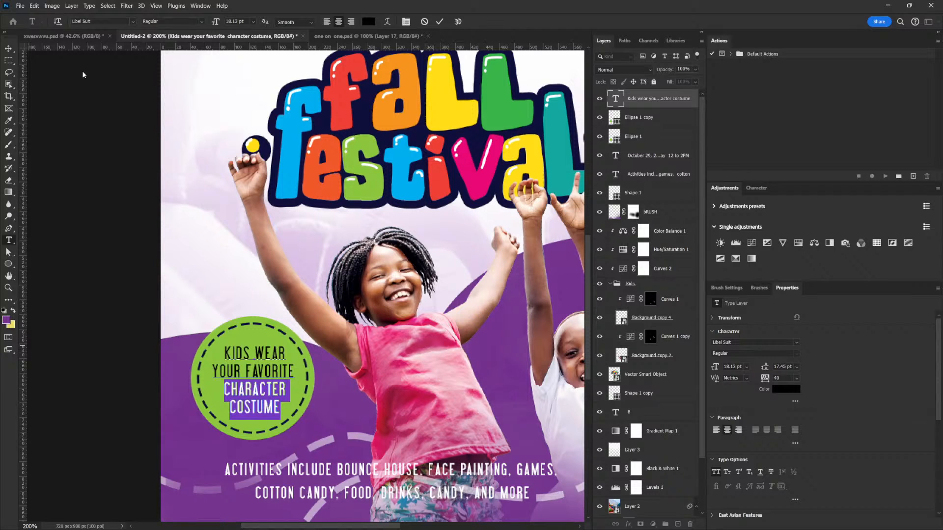
left_click(8, 49)
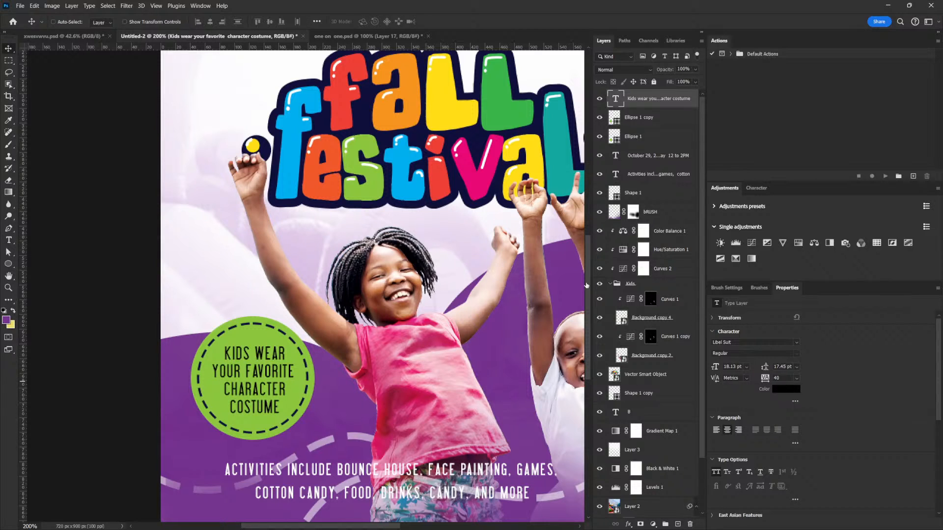
left_click(786, 389)
type("ffffff")
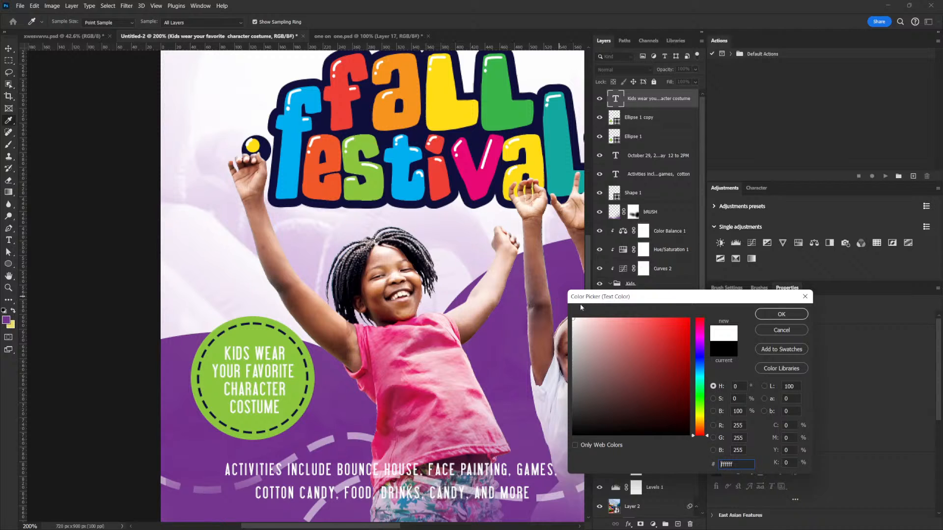
left_click(779, 318)
- Group the costume text with its two circles and name the group Kids Wear
key("ctrl+0")
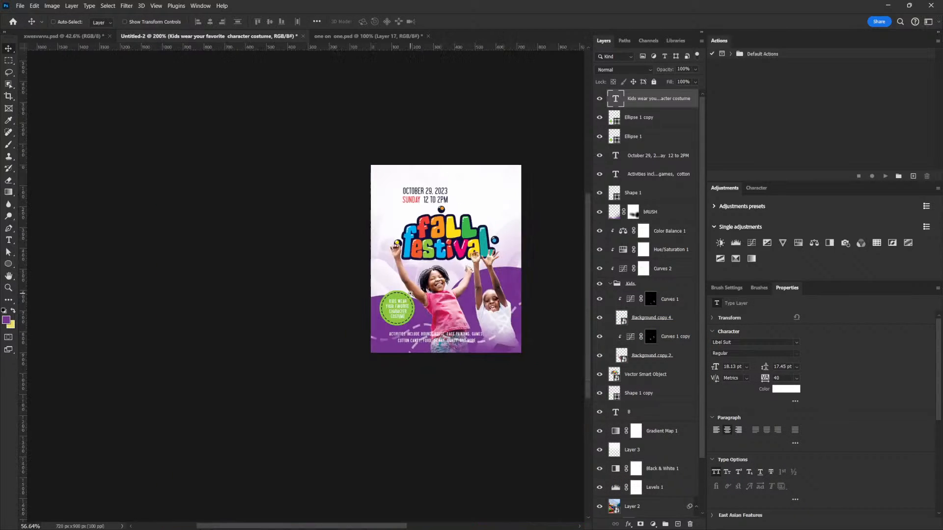
scroll(421, 294, "up", 5)
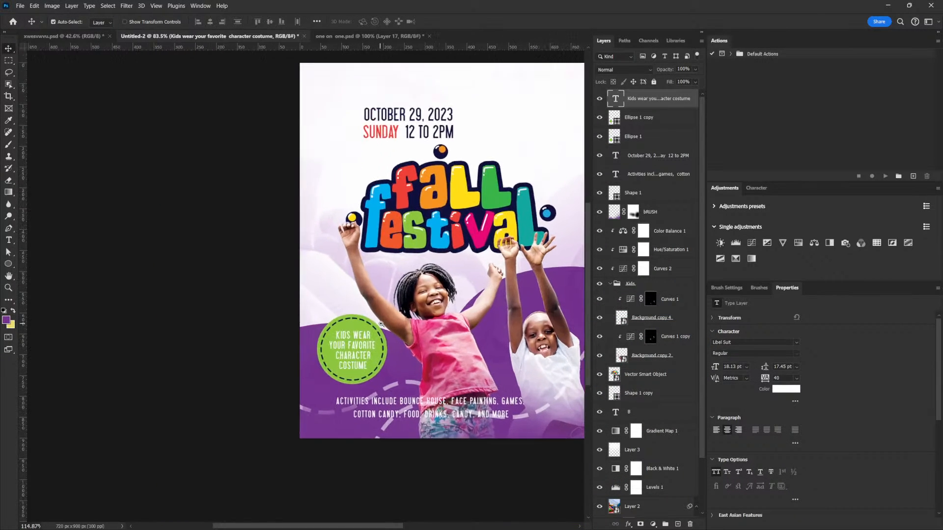
left_click(639, 120, "shift")
left_click(638, 137, "shift")
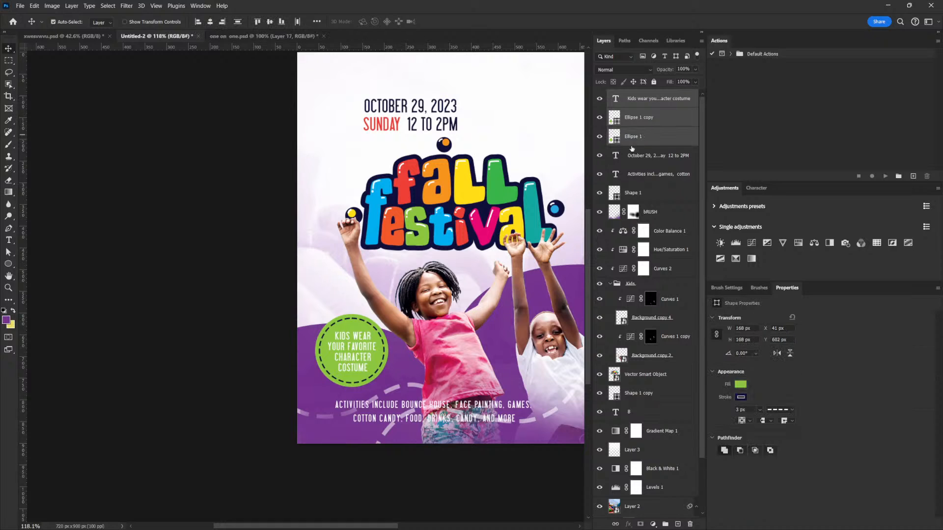
key("ctrl+g")
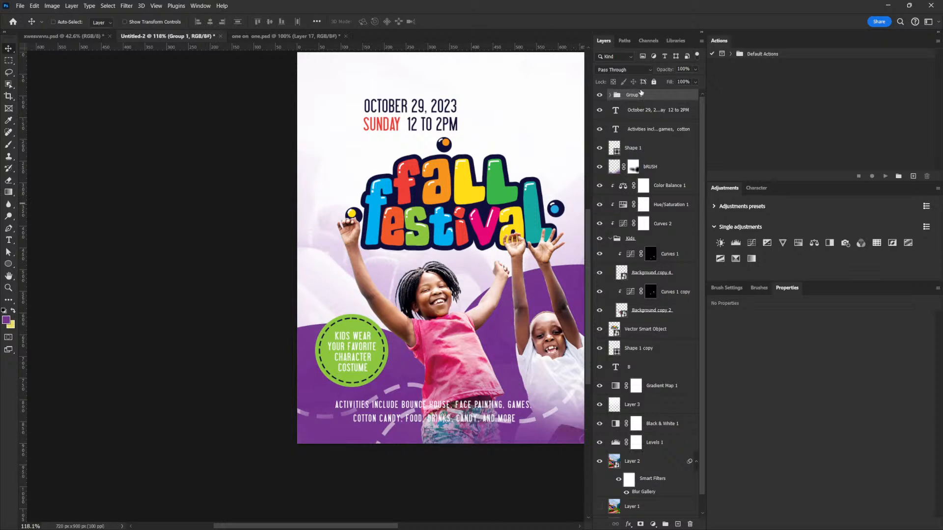
double_click(635, 96)
type("Kids Wear")
key("Return")
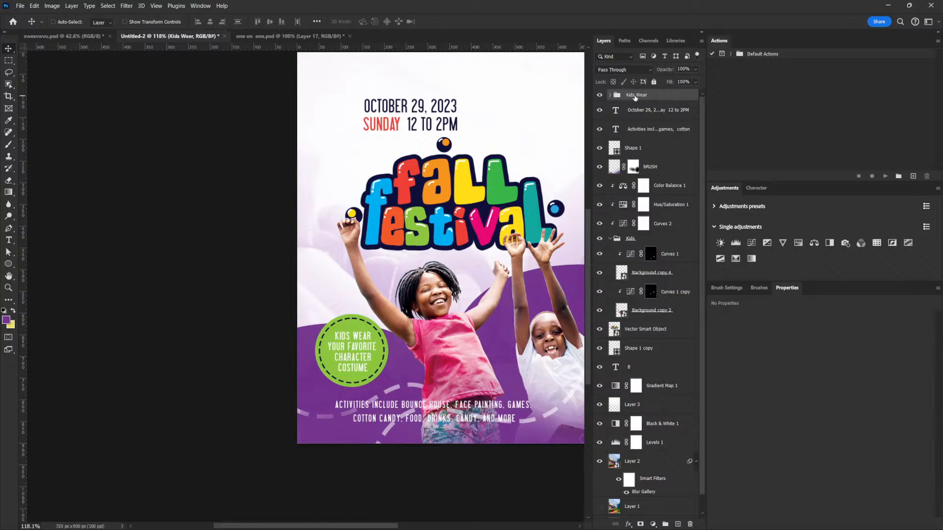
- Rotate the Kids Wear badge group slightly counterclockwise so its text slants upward
key("ctrl+t")
left_click_drag(405, 390, 415, 370)
key("Return")
- Colour the words "character costume" in the badge with the navy 10103b sampled from the title's outline
right_click(346, 356)
left_click(357, 364)
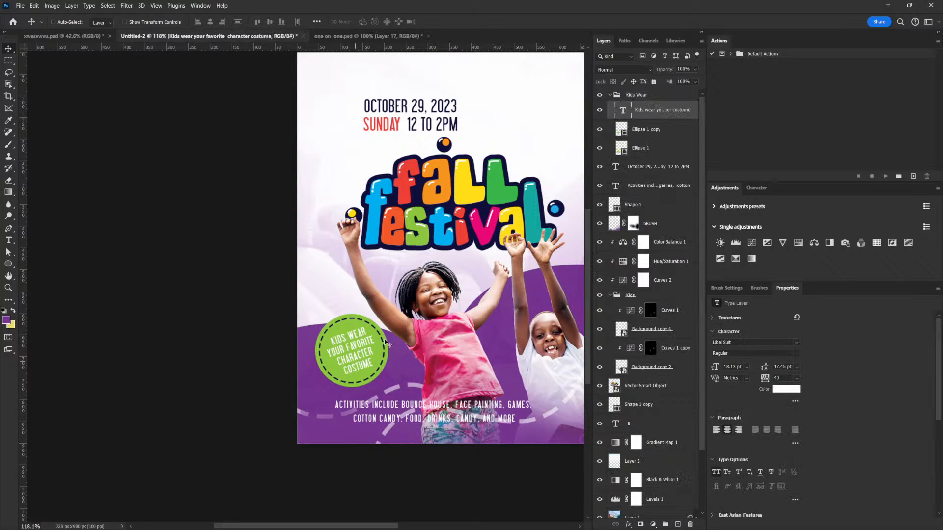
double_click(357, 353)
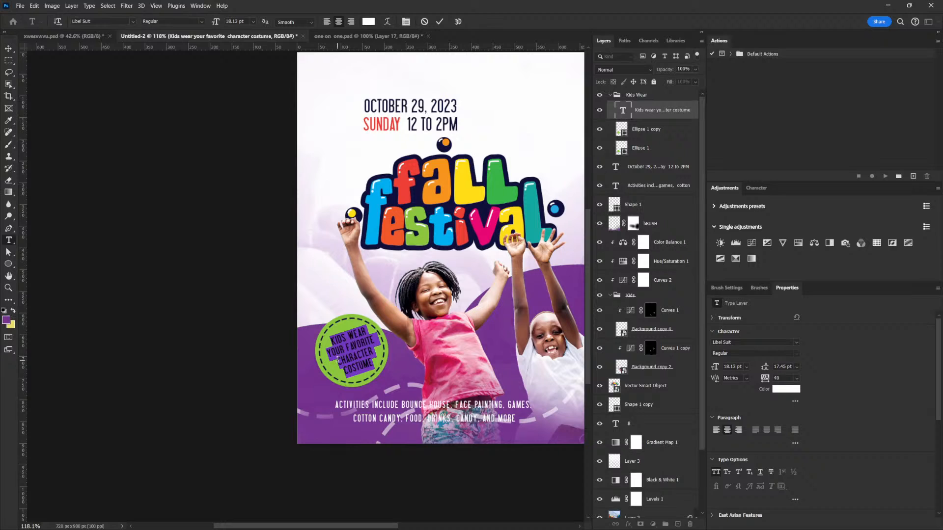
left_click_drag(339, 360, 402, 360)
left_click(780, 389)
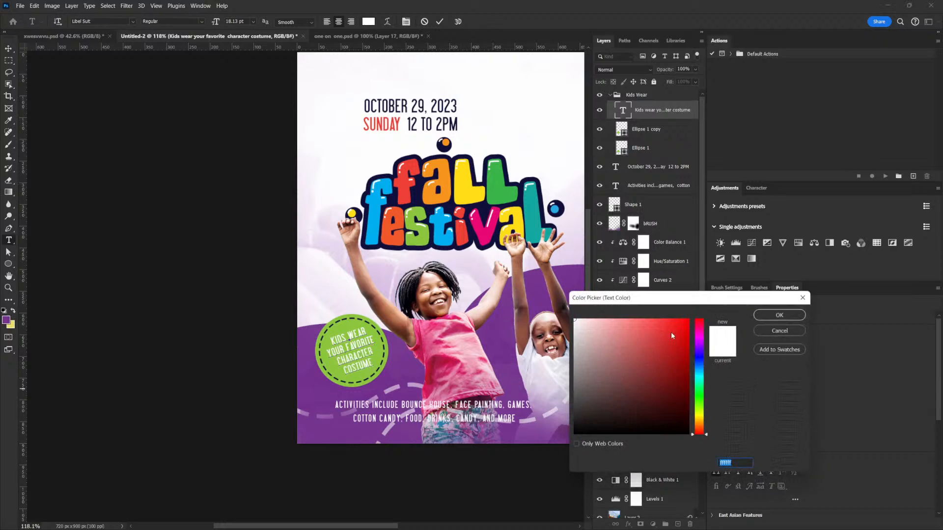
left_click(432, 209)
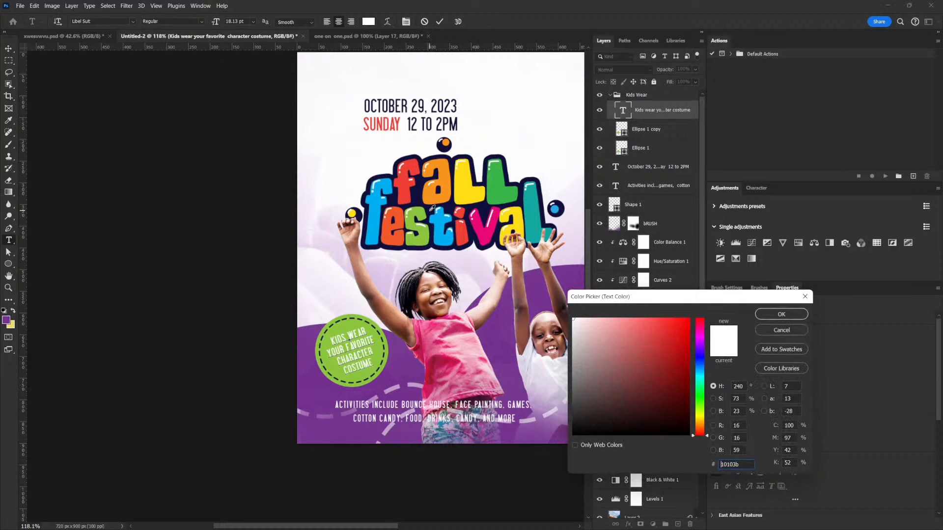
left_click(783, 319)
left_click(10, 50)
- Enlarge the Fall Festival title slightly and move it up a little above the children
left_click_drag(366, 292, 333, 320)
mouse_move(399, 310)
left_mouse_down()
mouse_move(421, 302)
mouse_move(389, 314)
left_mouse_up()
left_click(634, 385)
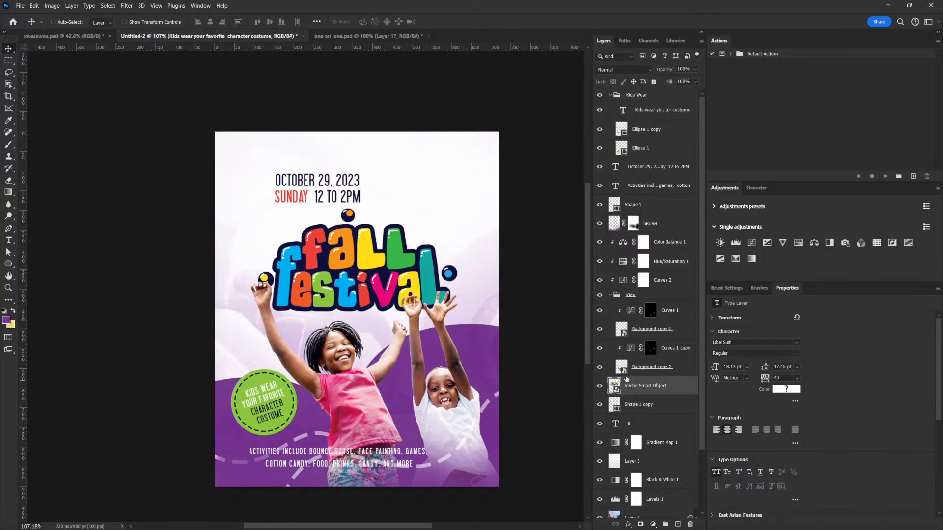
key("ctrl+t")
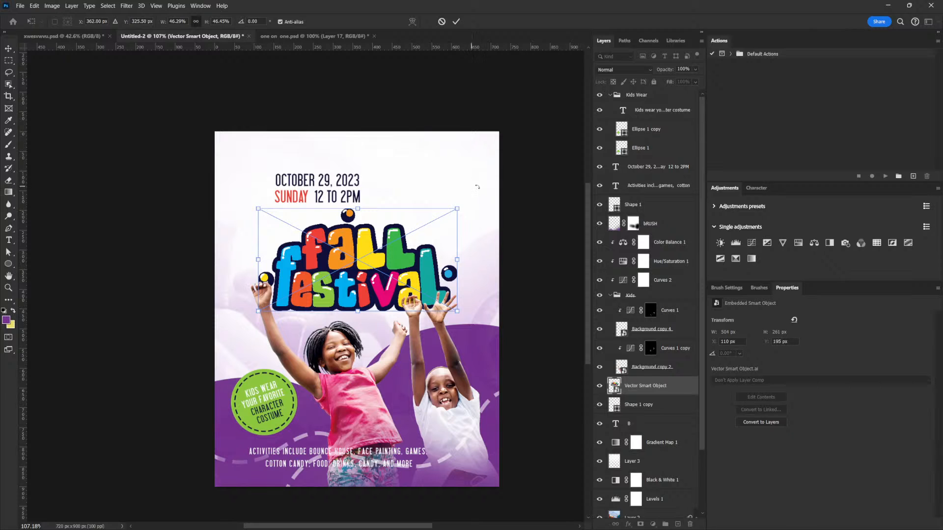
left_click_drag(458, 208, 464, 208)
key("Return")
left_click_drag(400, 258, 401, 252)
- Move the date and time text right and slightly up, centring it above the Fall Festival title
right_click(319, 185)
left_click(347, 189)
left_click_drag(317, 194, 365, 185)
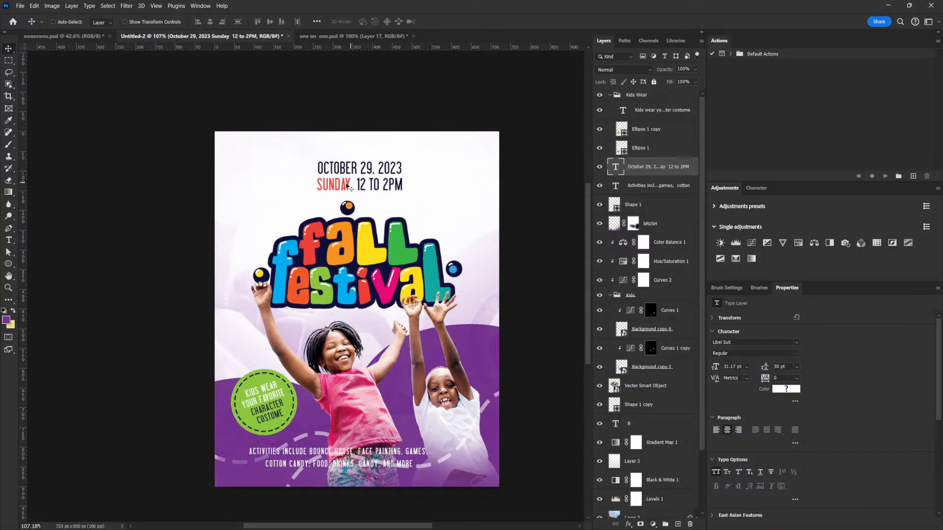
- Join the date and time text onto a single line reading October 29, 2023 Sunday 12 to 2PM
double_click(323, 189)
left_click(318, 185)
key("BackSpace")
key("BackSpace")
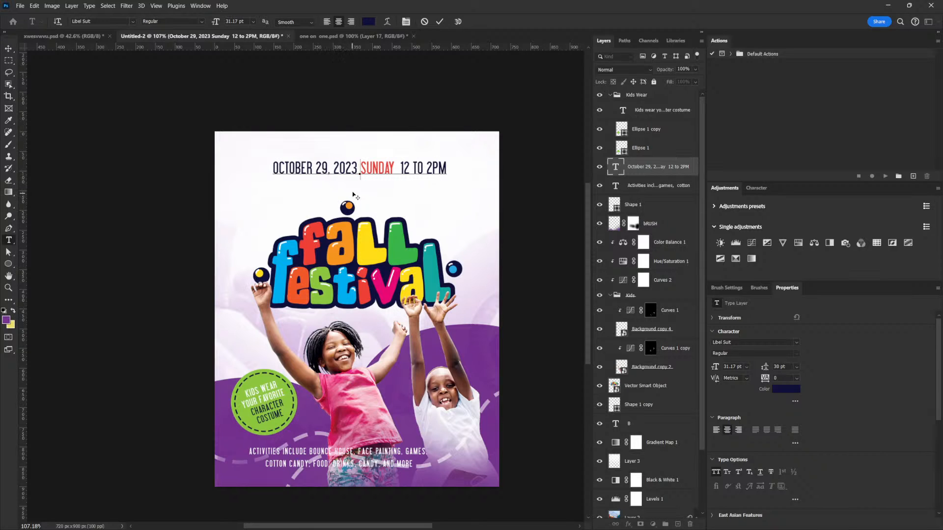
left_click(8, 48)
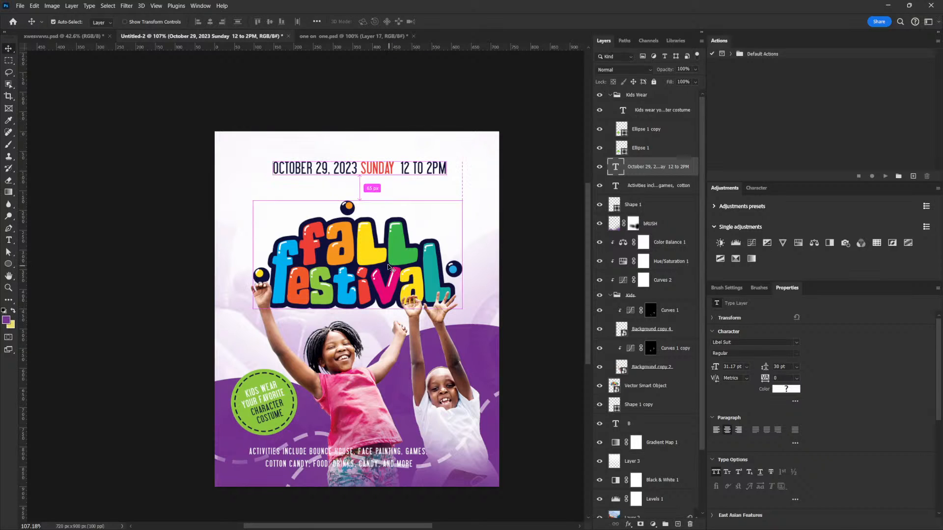
- Scale the single-line date and time text to about 80 percent
key("ctrl+t")
left_click_drag(443, 159, 430, 161)
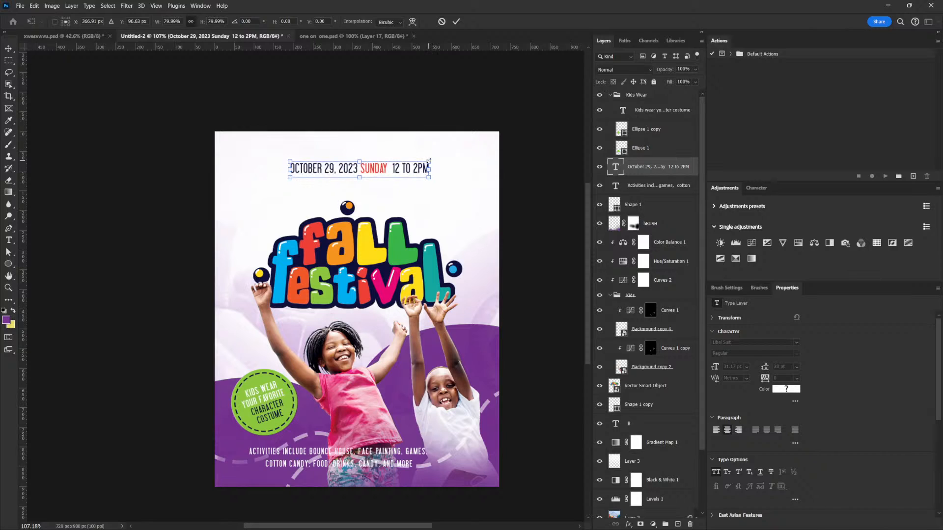
key("Return")
- Try placing the date line below the Fall Festival title, then undo the move
left_click_drag(373, 178, 375, 195)
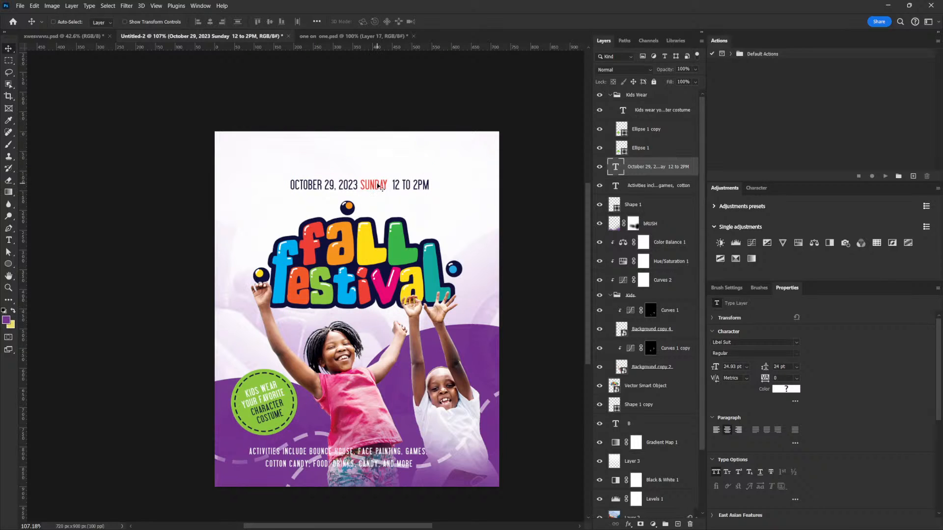
left_click_drag(371, 191, 389, 320)
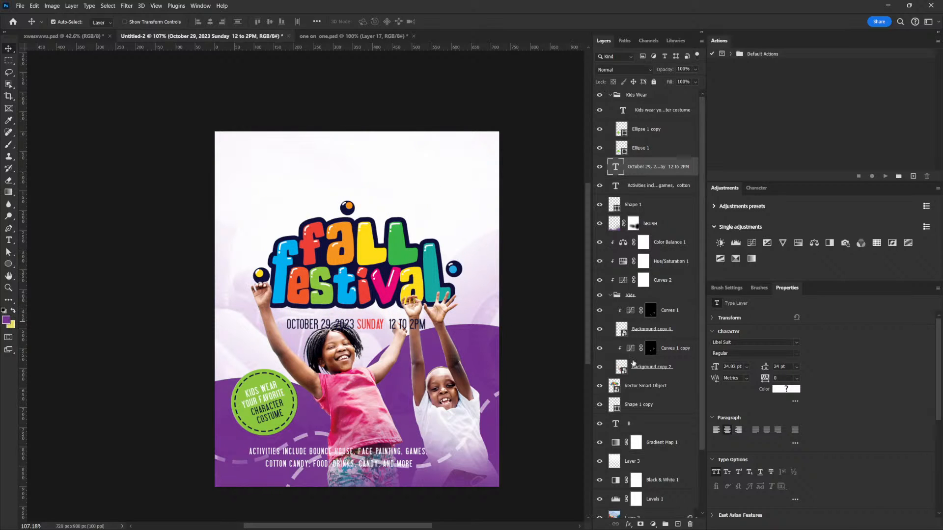
left_click(633, 393)
left_click_drag(413, 277, 413, 242)
key("ctrl+z")
key("ctrl+z")
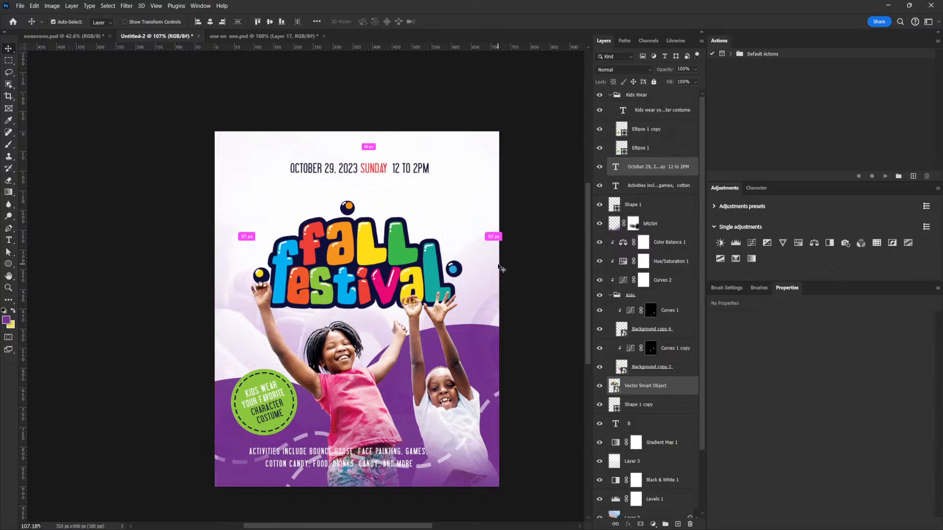
- Move only the date line down so it sits closer above the Fall Festival title
right_click(375, 169)
left_click(395, 173)
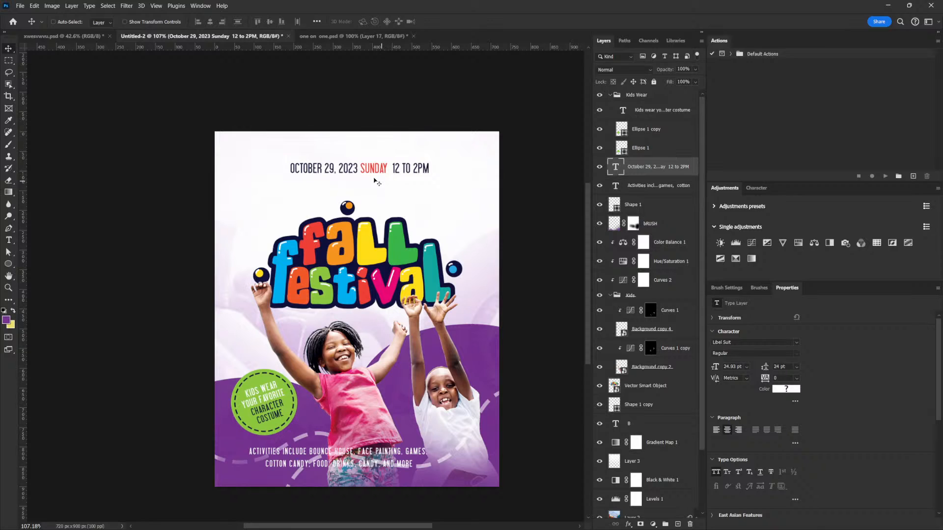
left_click_drag(373, 180, 389, 185)
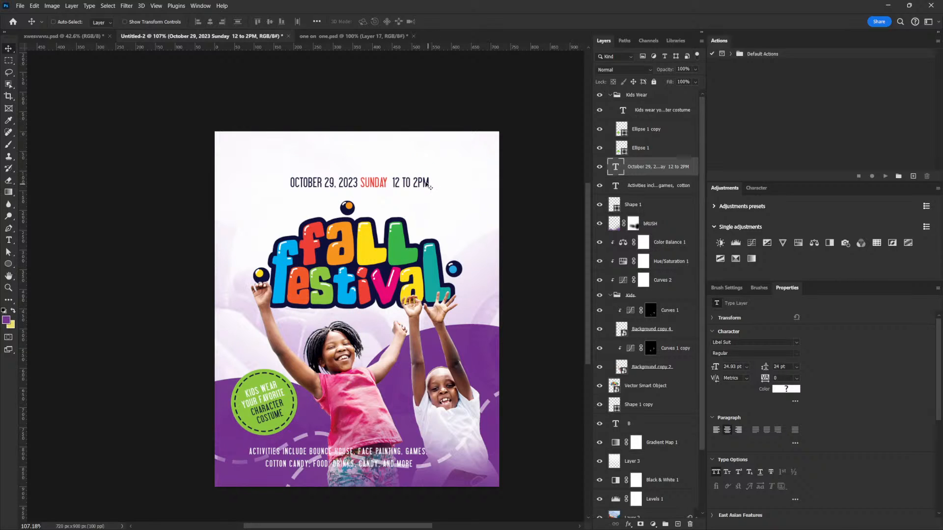
- Set the letter tracking of the whole date line to 200
right_click(374, 178)
left_click(380, 184)
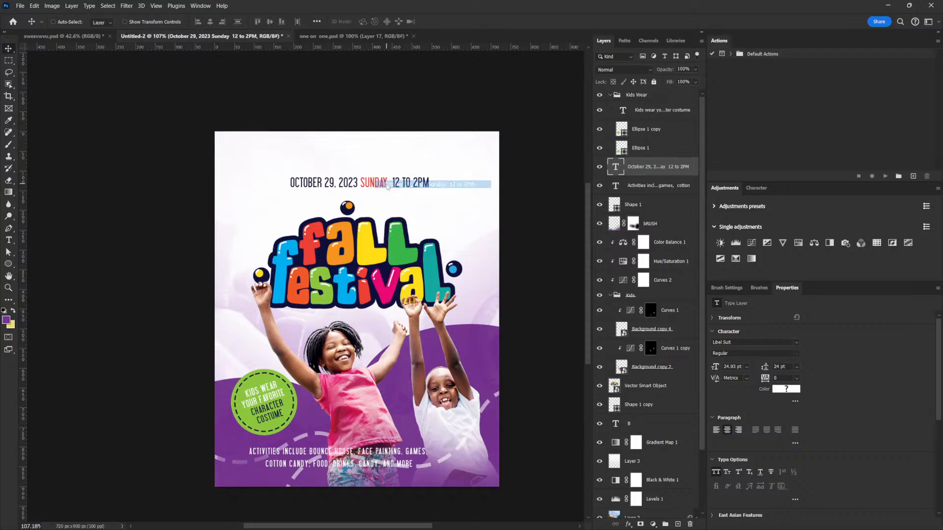
double_click(368, 187)
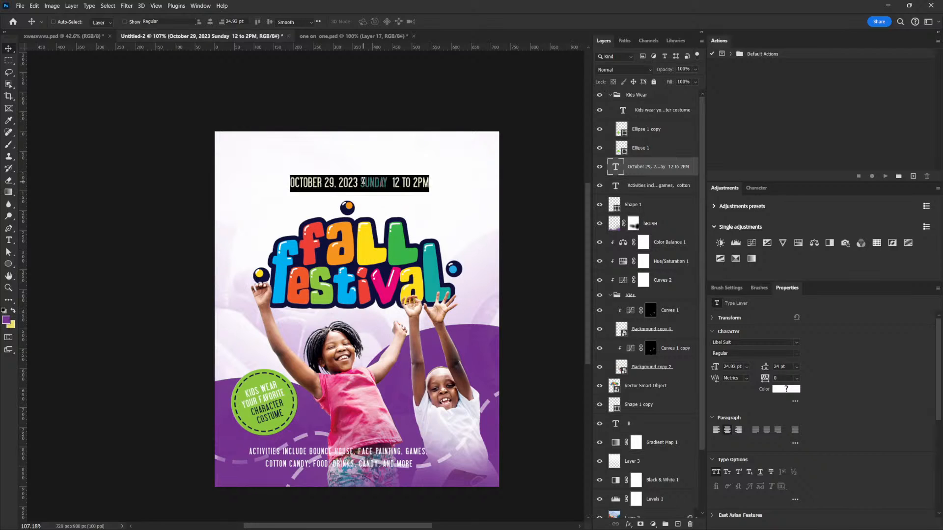
left_click(408, 183)
double_click(409, 182)
key("ctrl+a")
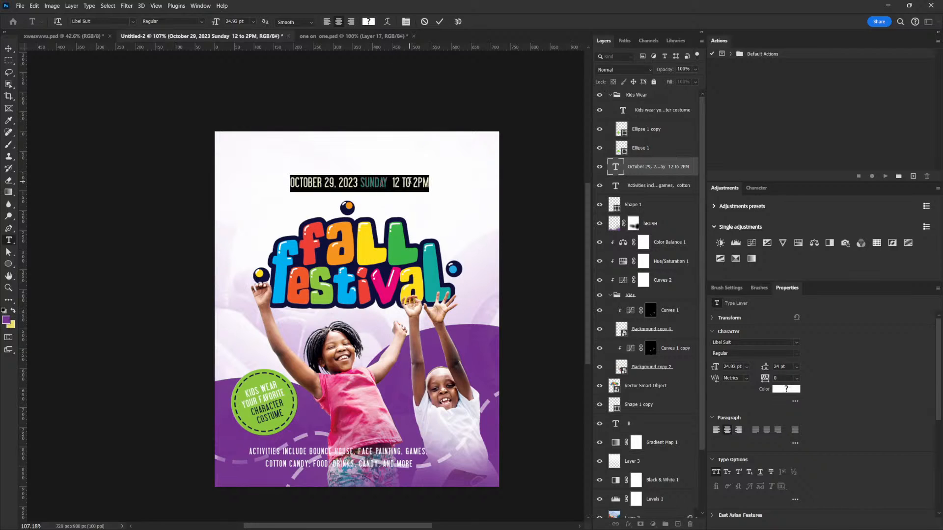
type("200")
key("Return")
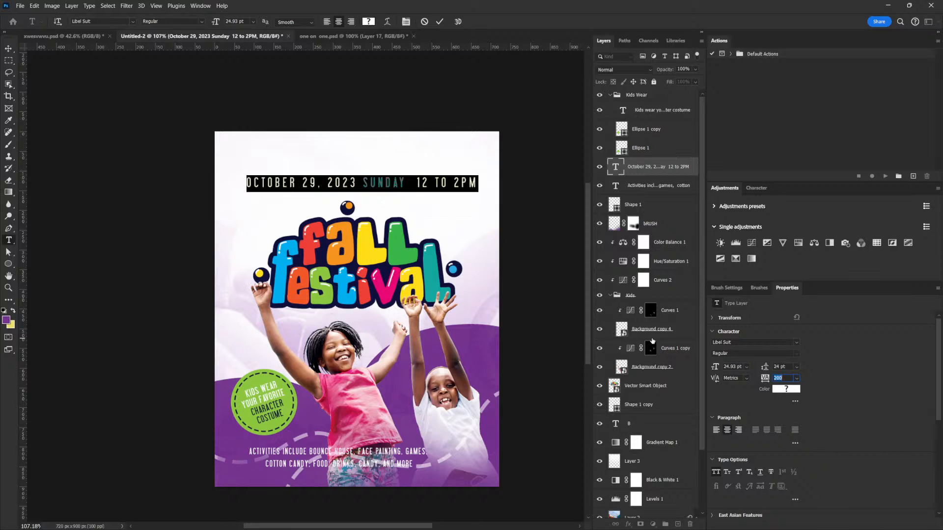
left_click(8, 48)
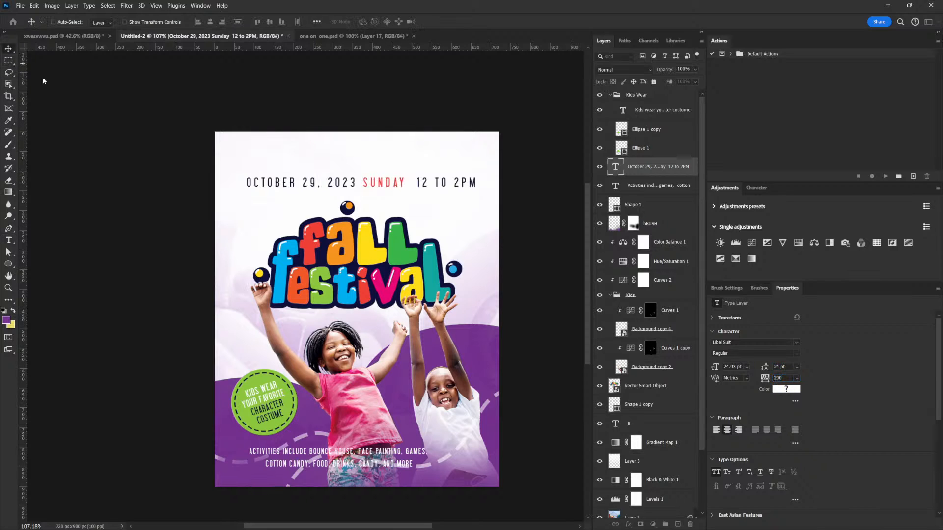
- Scale the date line down to 17 pt, keep it just above the title, and set its tracking to 100
key("ctrl+t")
left_click_drag(479, 173, 443, 177)
key("Return")
left_click_drag(410, 218, 406, 222)
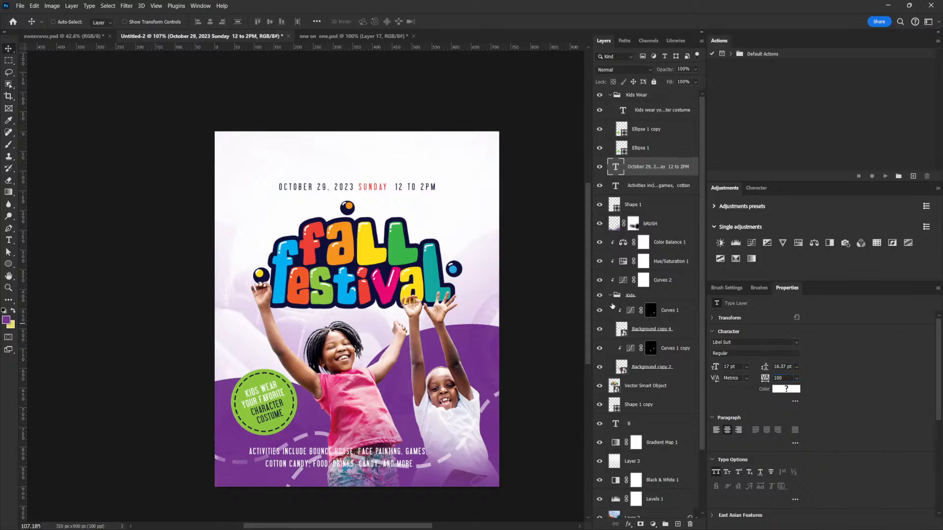
key("ctrl")
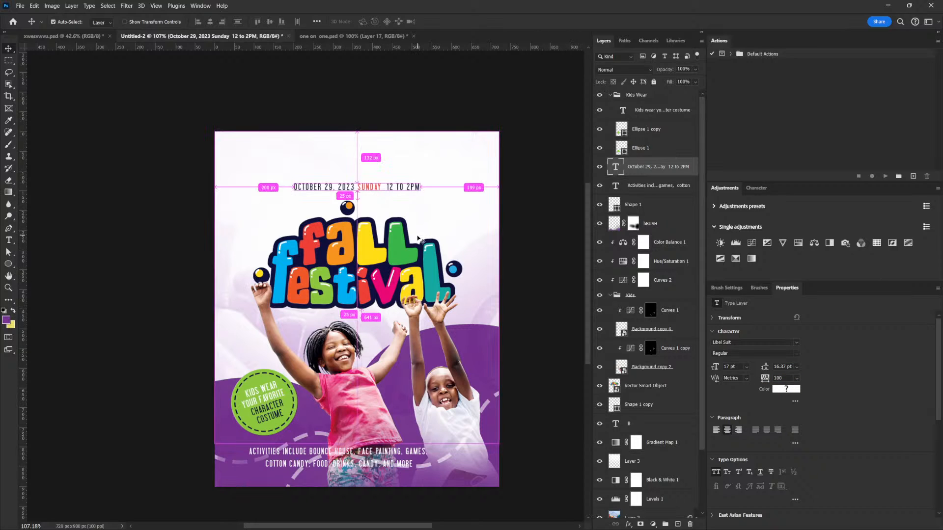
- Enlarge the date line to about 107 percent, giving a text size of 18.21 pt
key("ctrl+t")
left_click_drag(421, 181, 425, 180)
key("Return")
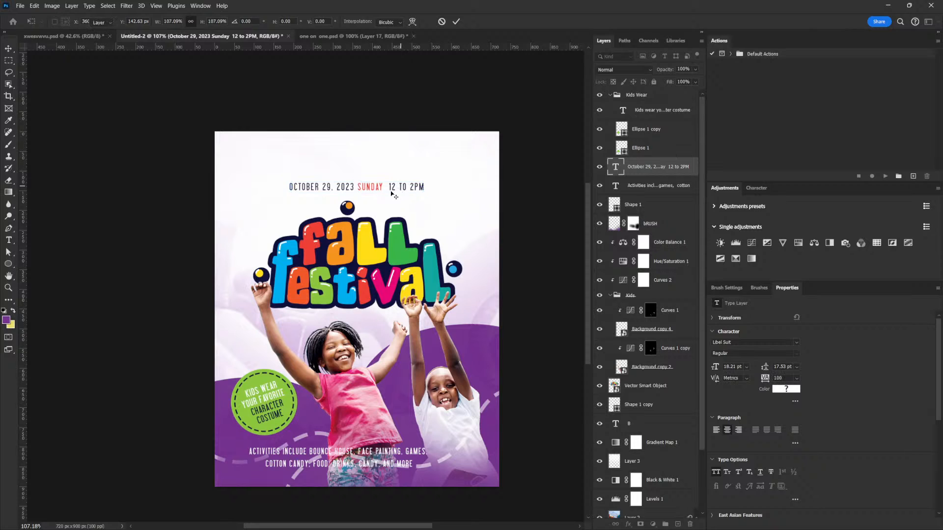
key("t")
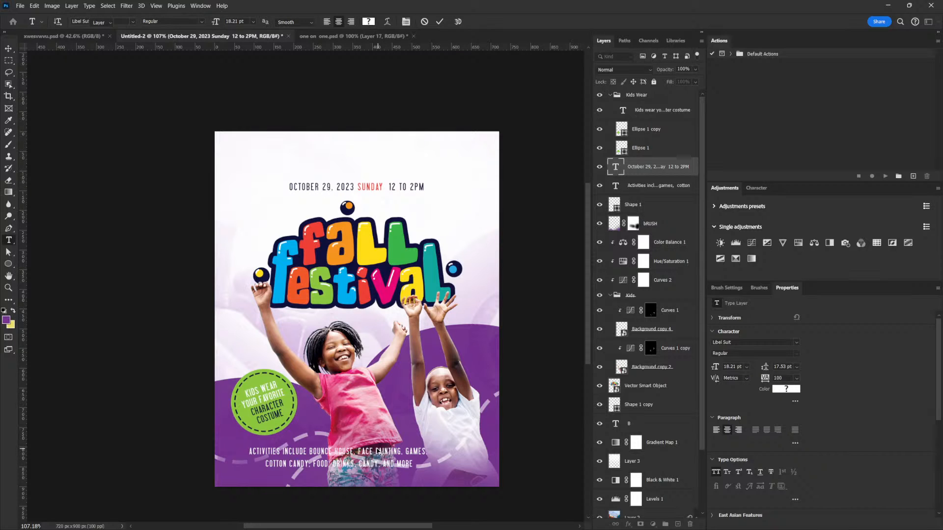
key("v")
- Try the activities text above the date line in the title outline's navy 10103b, then return it to the flyer's bottom in white
right_click(381, 453)
left_click(446, 361)
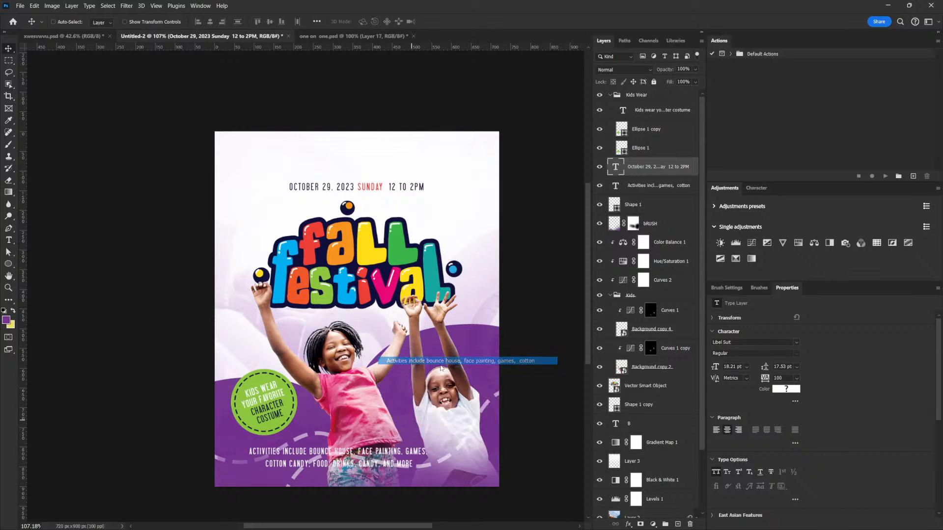
left_click_drag(445, 361, 373, 169)
left_click(775, 389)
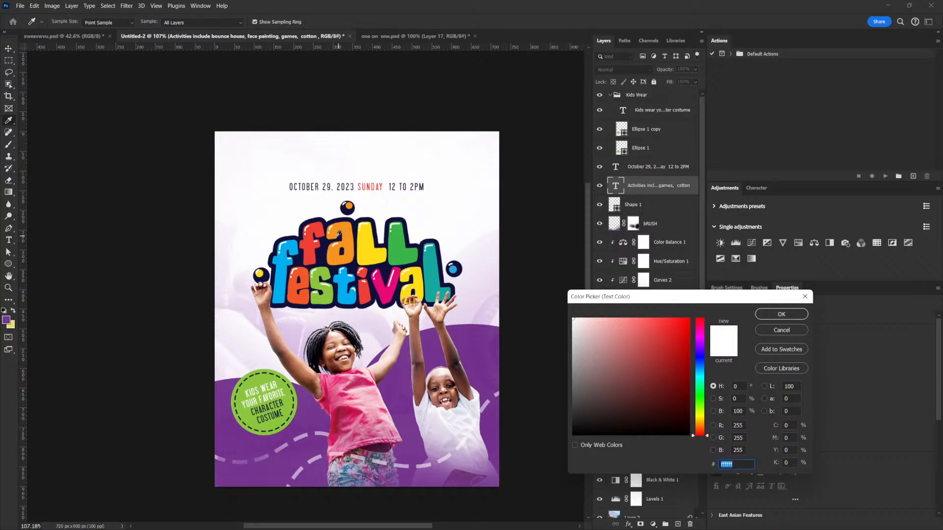
left_click(325, 244)
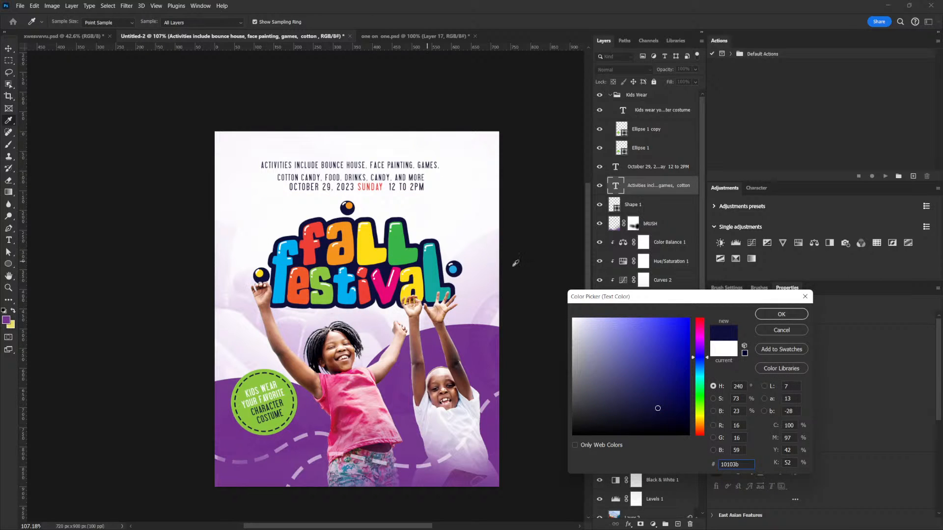
left_click(772, 331)
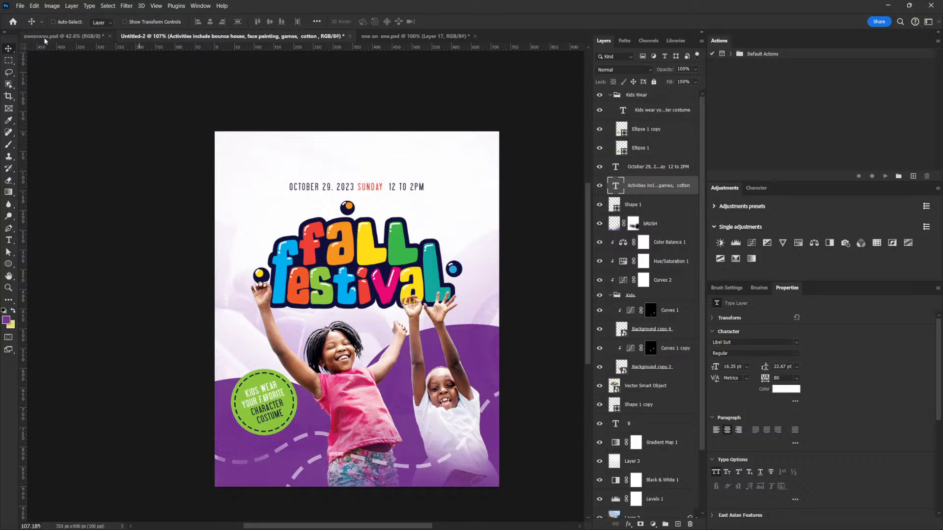
left_click_drag(382, 220, 472, 375)
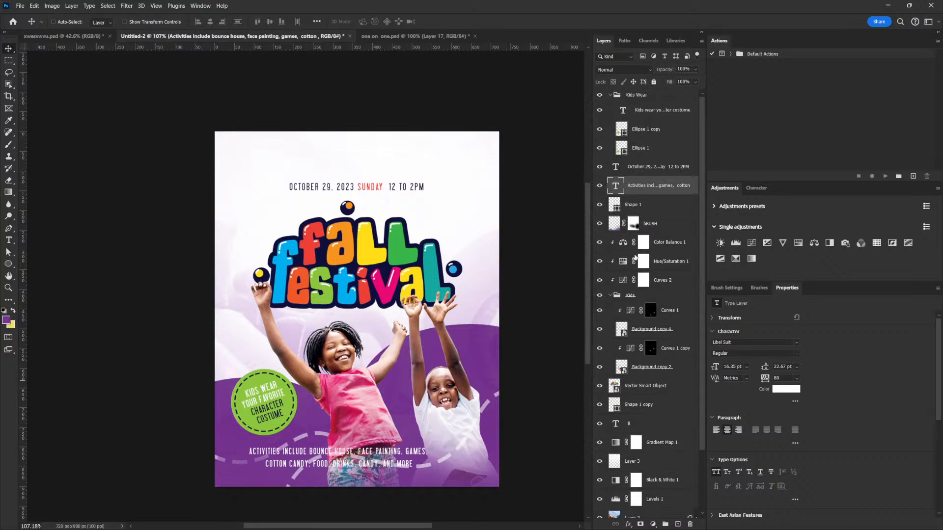
- Collapse the Kids group and move the large purple letter B in the background down a little
left_click(612, 296)
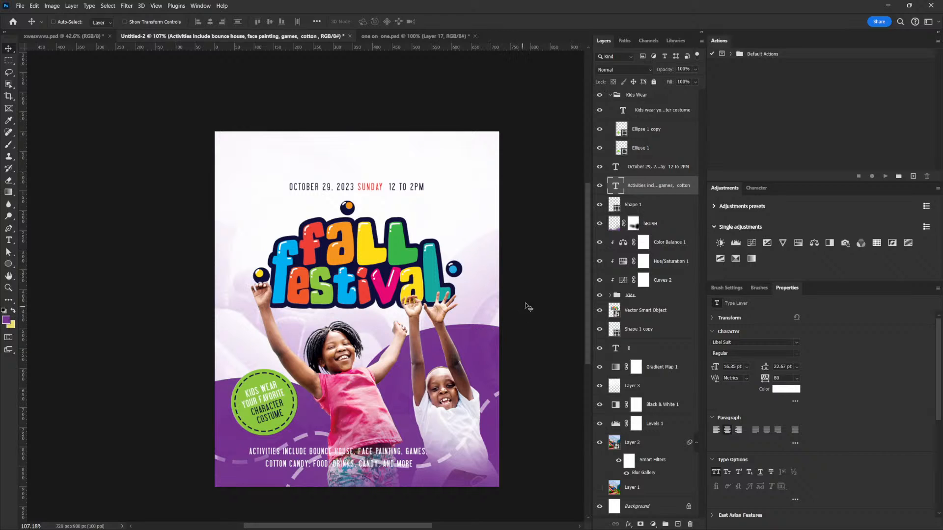
scroll(654, 344, "down", 2)
left_click(643, 350)
left_click_drag(489, 336, 476, 368)
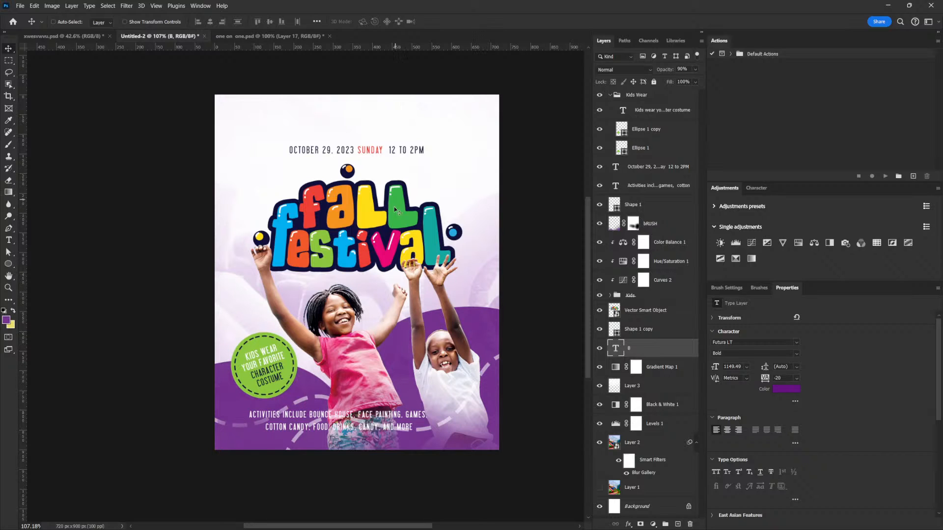
- Enlarge the date line to about 110 percent and move it up slightly above the title
right_click(373, 153)
left_click(380, 156)
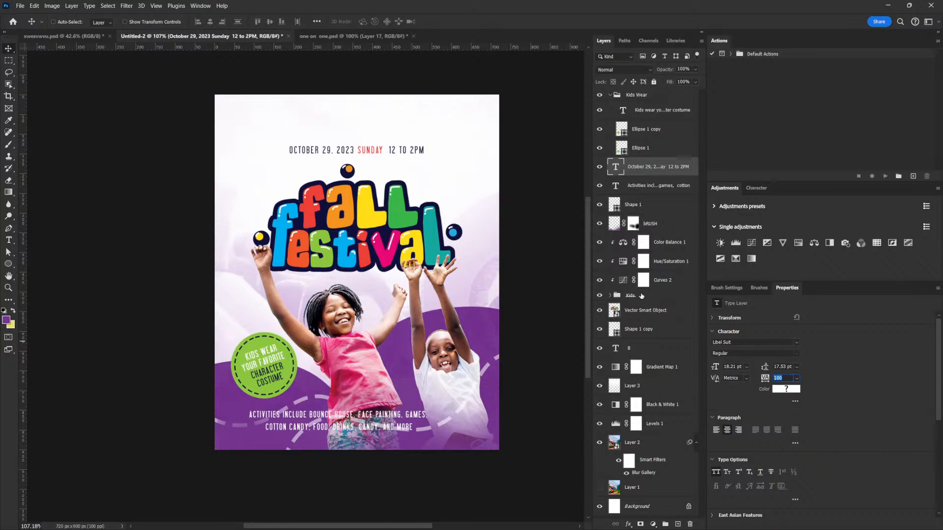
key("Return")
key("ctrl+t")
left_click_drag(425, 144, 430, 141)
key("Return")
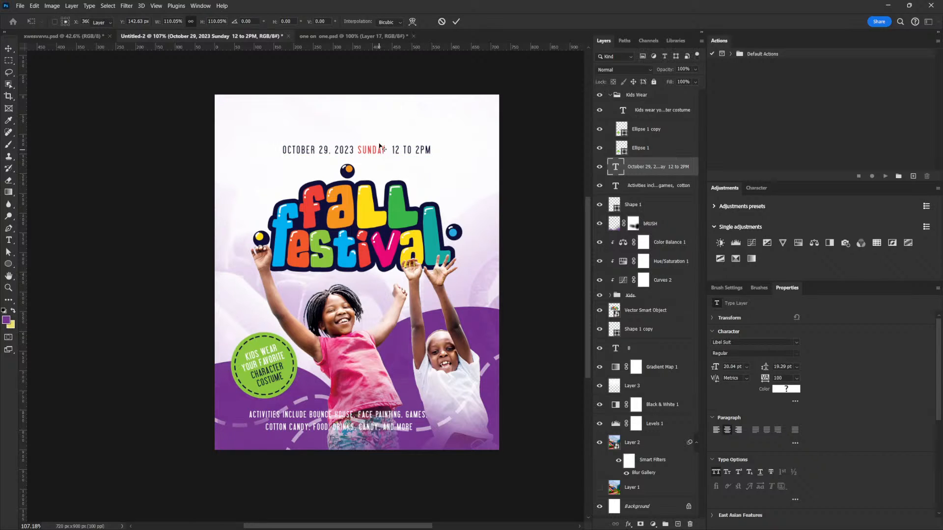
double_click(379, 145)
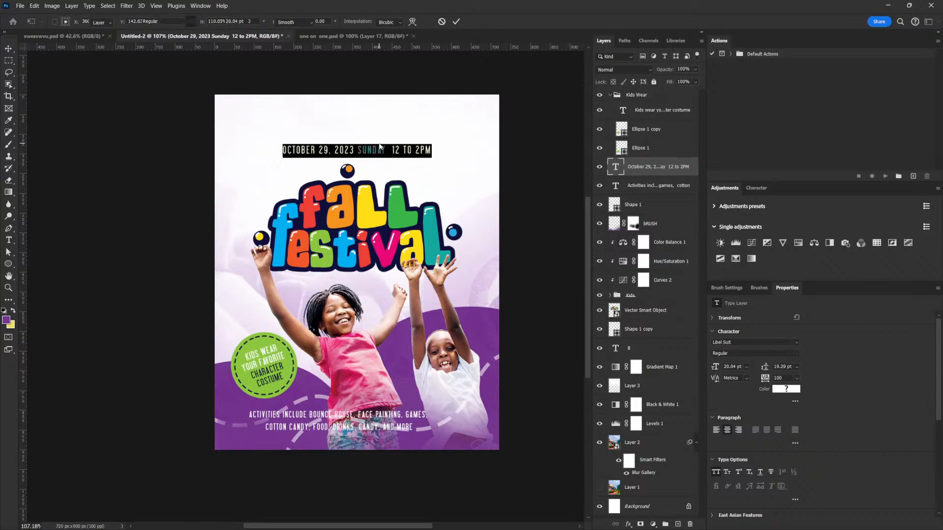
left_click(10, 48)
left_click_drag(354, 162, 354, 155)
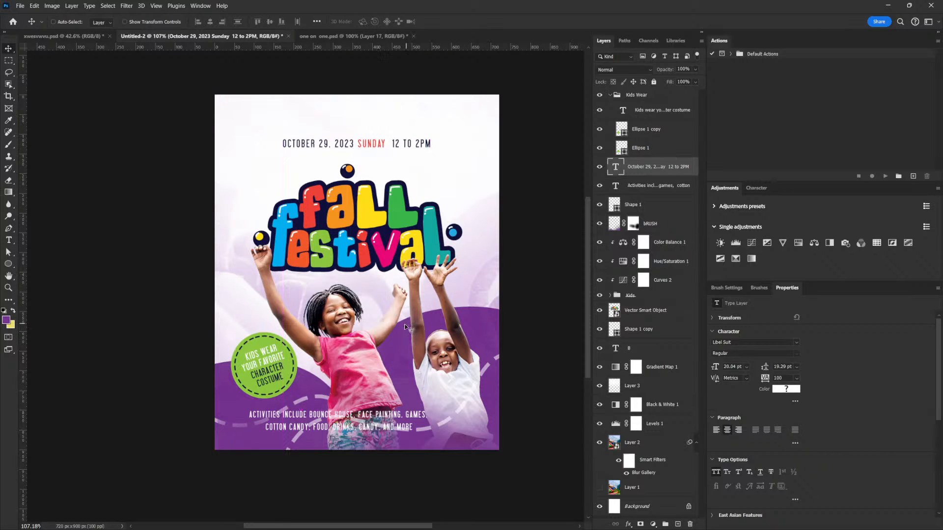
- Join the two lines of the activities text at the flyer's bottom into one line
right_click(366, 415)
left_click(407, 420)
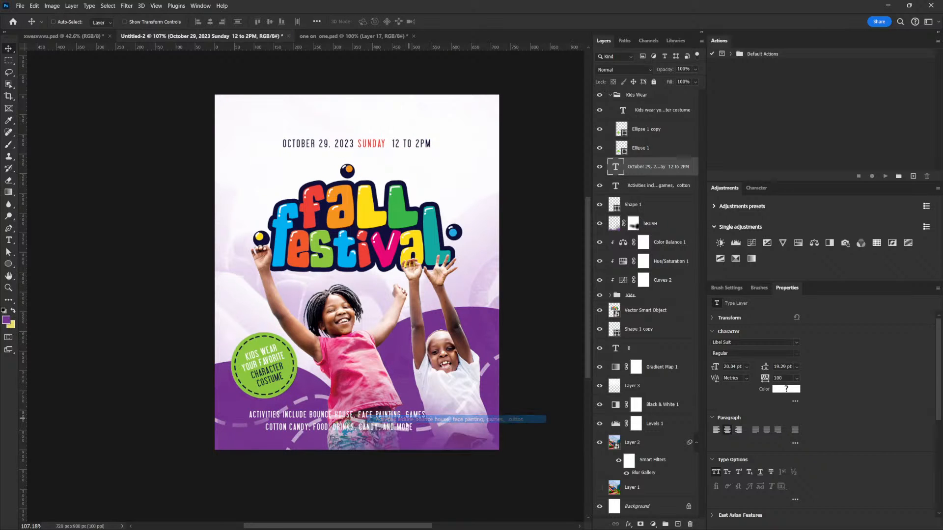
double_click(408, 419)
left_click(410, 419)
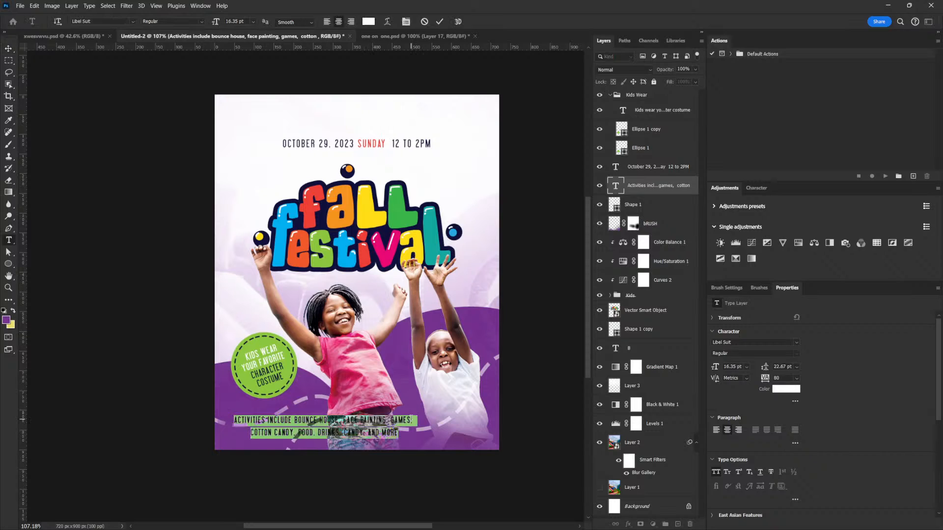
key("Delete")
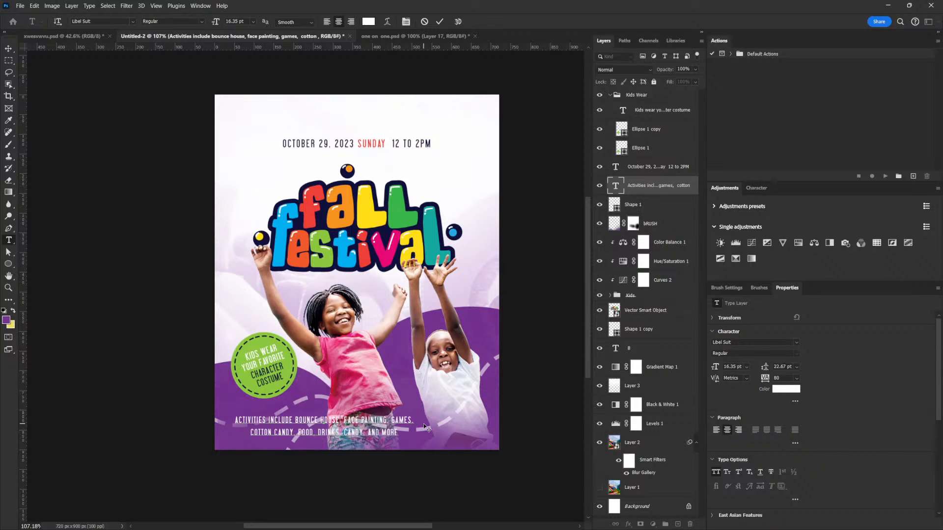
key("Delete")
- Set the letter tracking of the activities line to 0
key("ctrl+a")
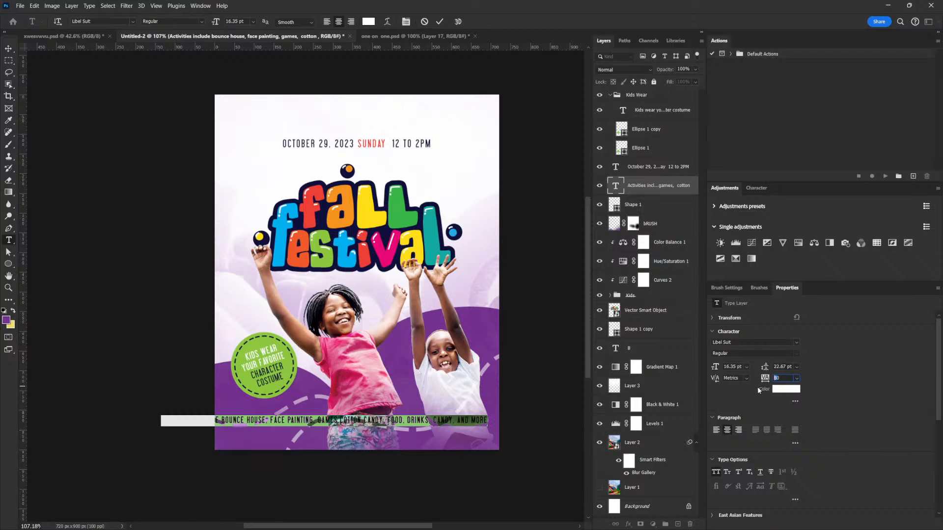
type("0")
key("Return")
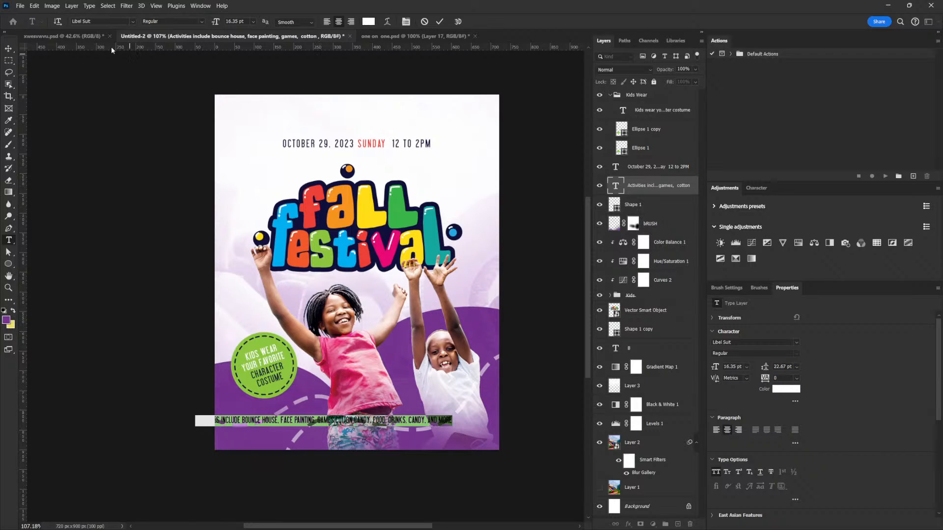
left_click(9, 48)
- Centre the activities line across the flyer's bottom and scale it down to 15.23 pt
left_click_drag(294, 424, 365, 441)
key("ctrl+t")
left_click_drag(481, 428, 473, 430)
key("Return")
- Fine-tune the vertical position of the activities line just above the flyer's bottom edge
left_click_drag(416, 437, 415, 440)
key("Down")
key("Down")
key("Down")
key("Down")
key("Down")
key("Down")
key("Down")
key("Down")
key("Up")
key("Up")
left_click_drag(417, 434, 417, 433)
key("Down")
key("Down")
key("Up")
key("Up")
- Set the letter tracking of the activities line to 40
left_click(638, 506, "ctrl")
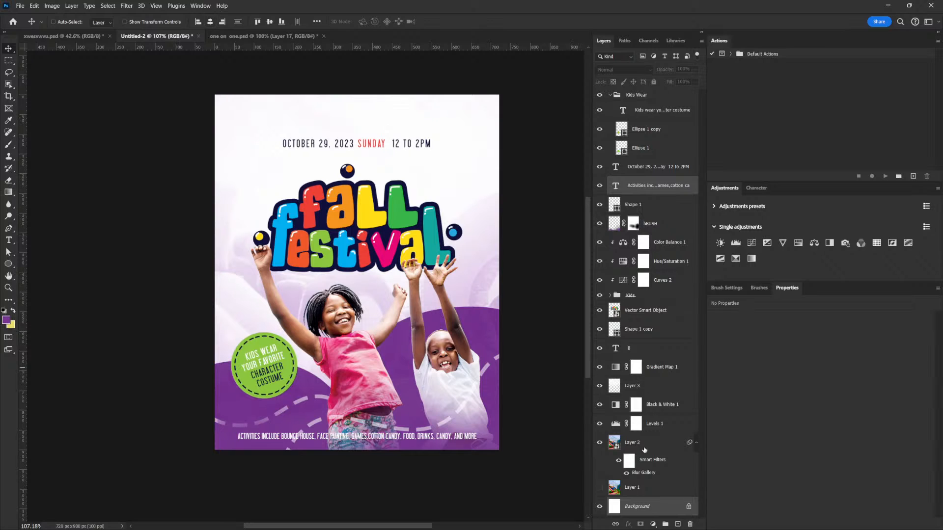
left_click(651, 508, "ctrl")
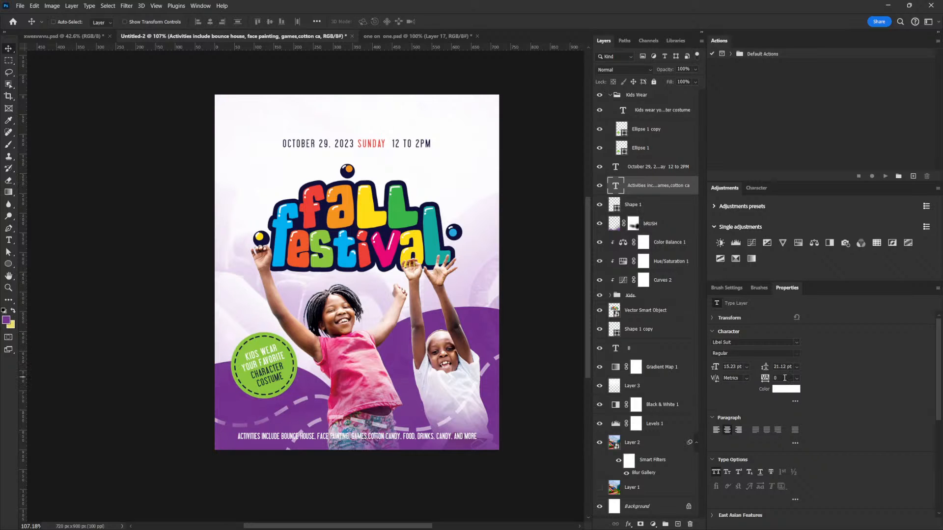
key("Return")
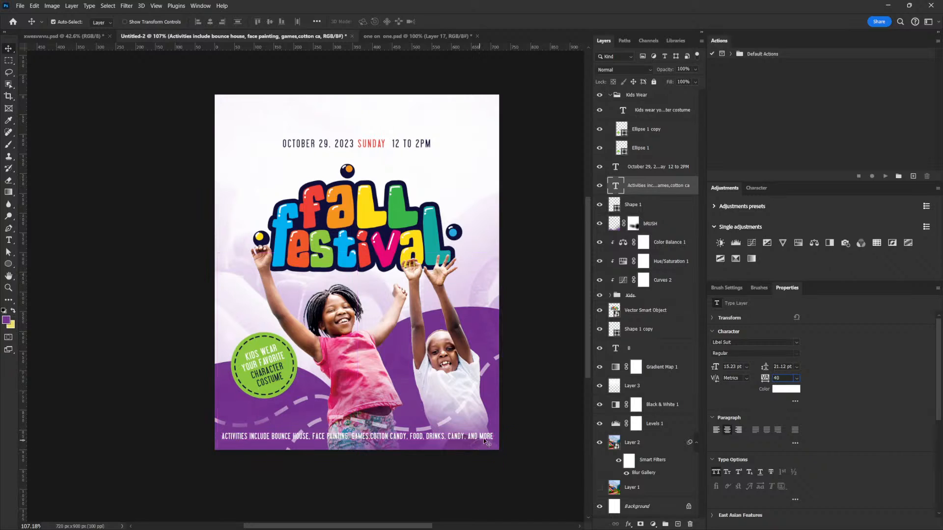
- Scale the activities line to about 95 percent and nudge it up slightly from the flyer's bottom edge
key("ctrl+t")
left_click_drag(492, 430, 487, 431)
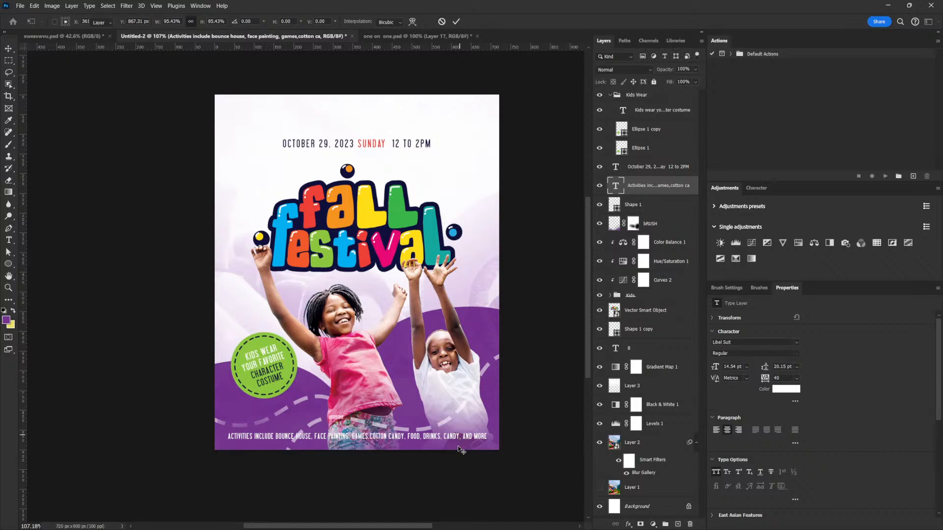
key("Return")
key("Up")
key("Up")
key("Up")
key("Up")
key("Up")
key("Up")
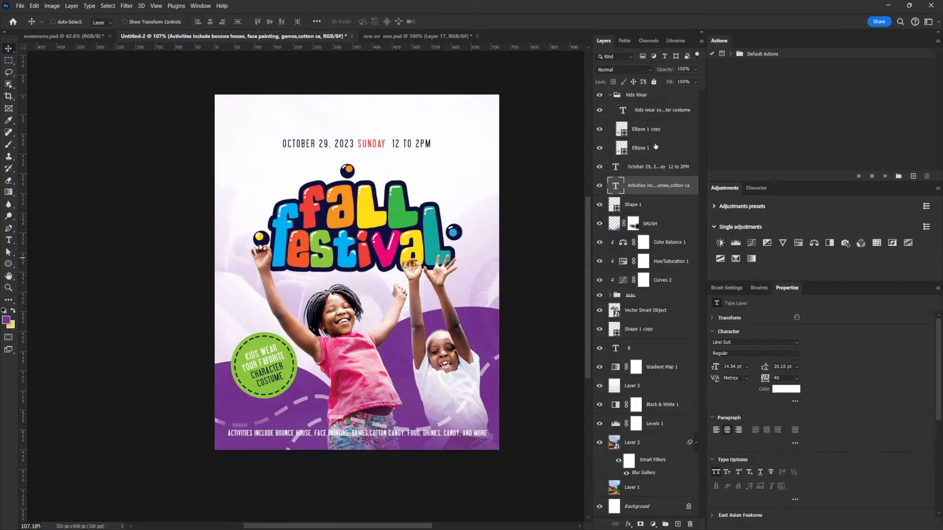
- Duplicate the costume badge group and move the copy up above the original badge
left_click(610, 96)
left_click(614, 96)
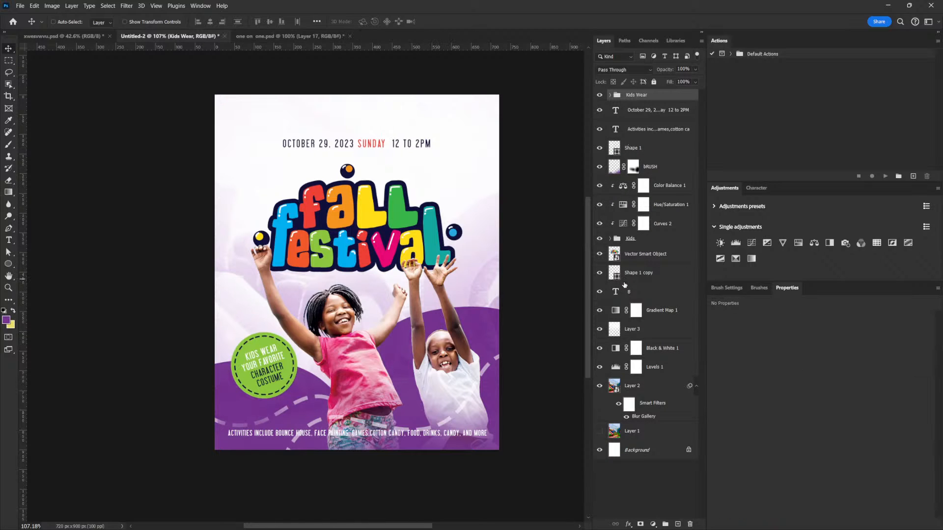
key("ctrl+j")
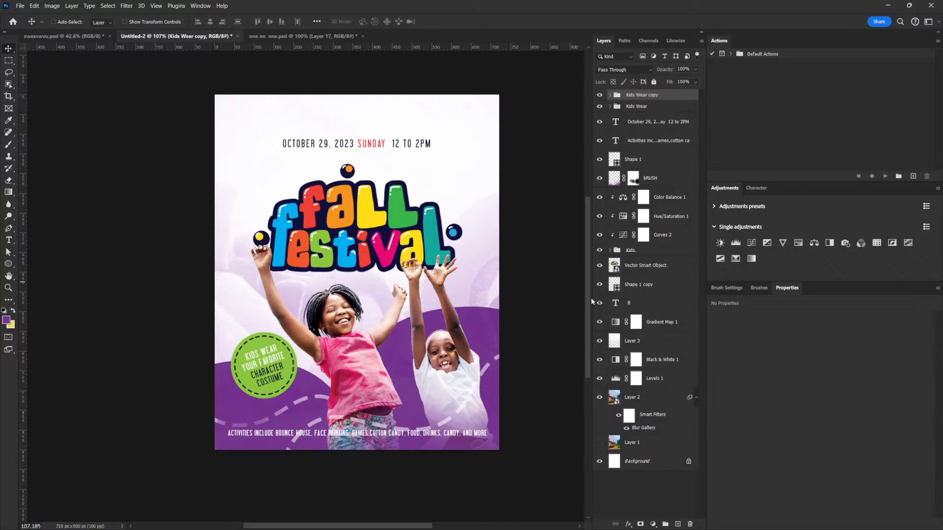
left_click_drag(273, 353, 266, 291)
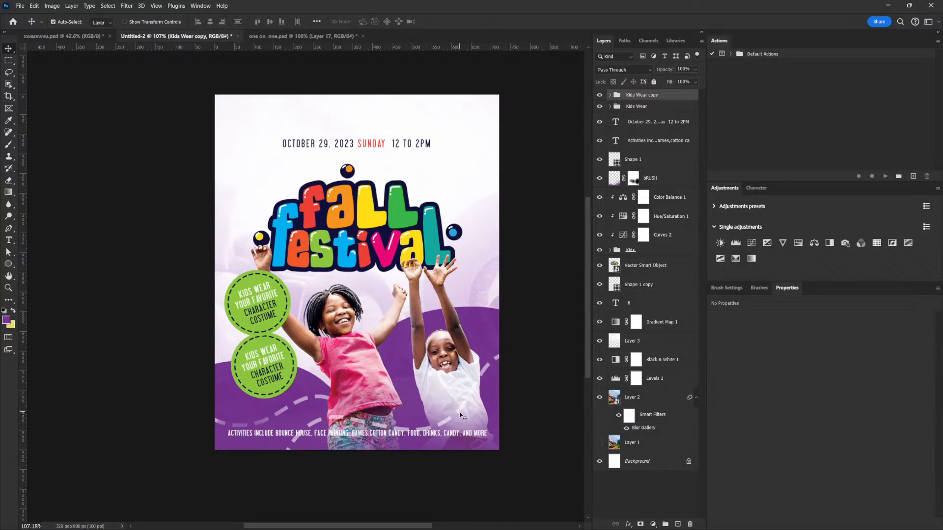
- Rotate the copied badge slightly and nudge it into place
key("ctrl+t")
left_click_drag(299, 258, 330, 264)
key("Return")
left_click_drag(286, 311, 286, 304)
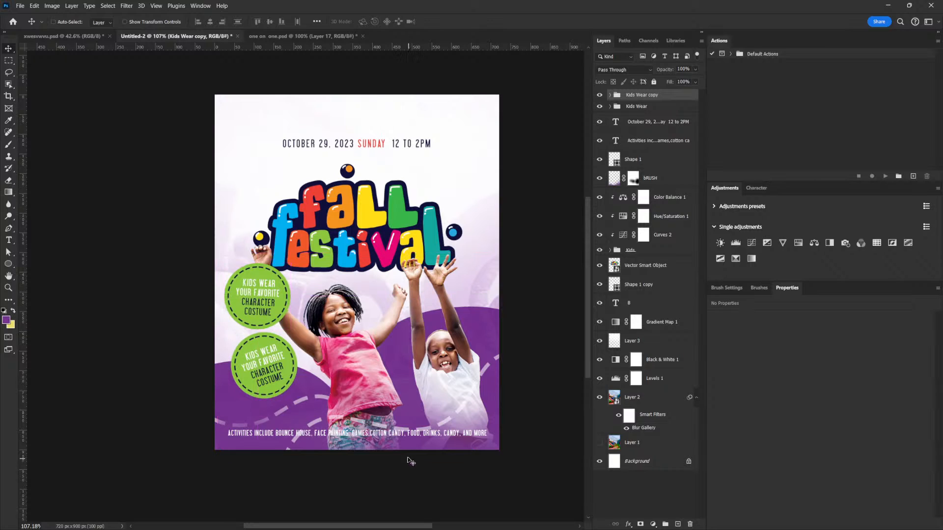
- Move both badges together slightly down and left on the flyer
left_click(639, 107, "shift")
left_click_drag(311, 369, 308, 389)
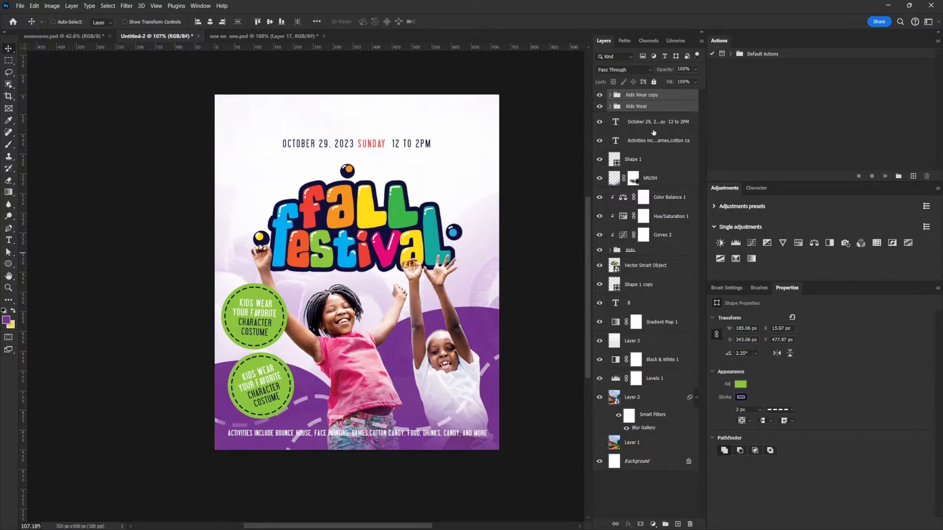
- Move both badge groups beneath the Kids group in the layer stack so the children overlap them
left_click_drag(653, 103, 653, 257)
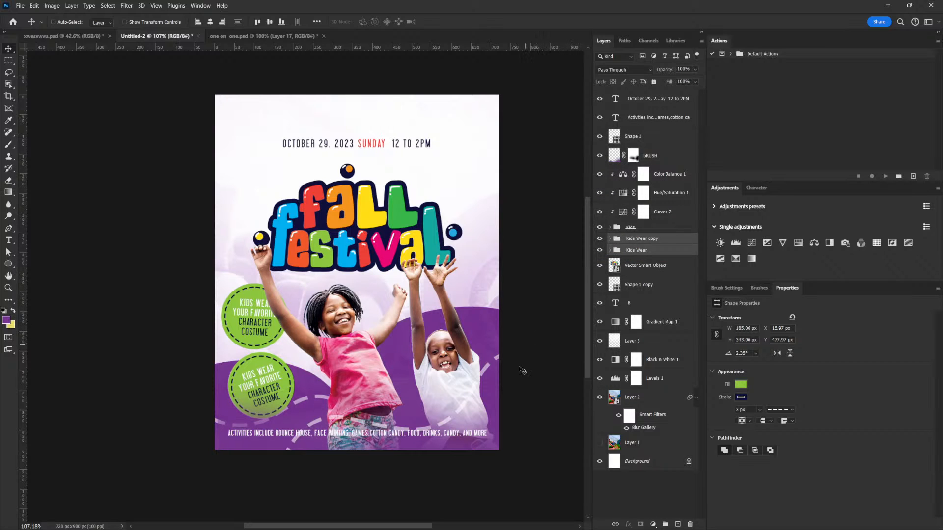
left_click(610, 227)
left_click(641, 230)
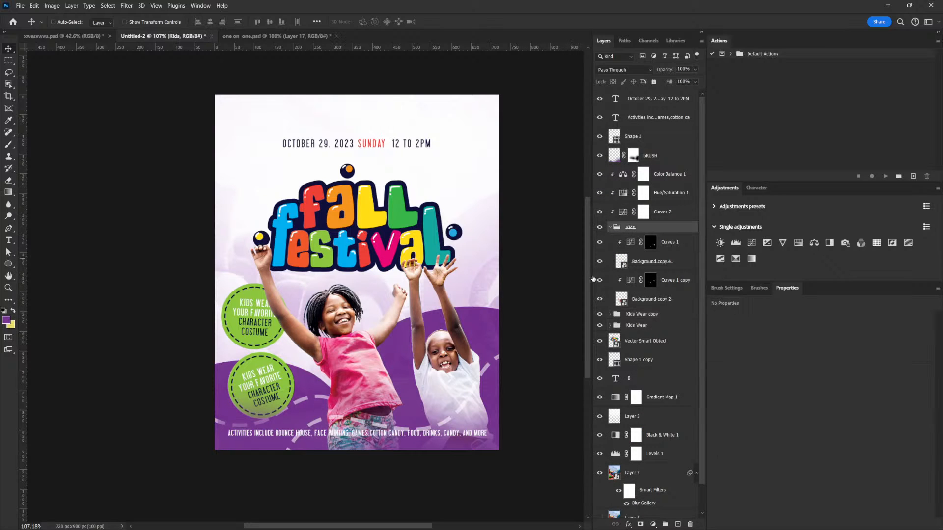
- Select a child layer with its curves adjustment and shift it slightly down and right
left_click(661, 263)
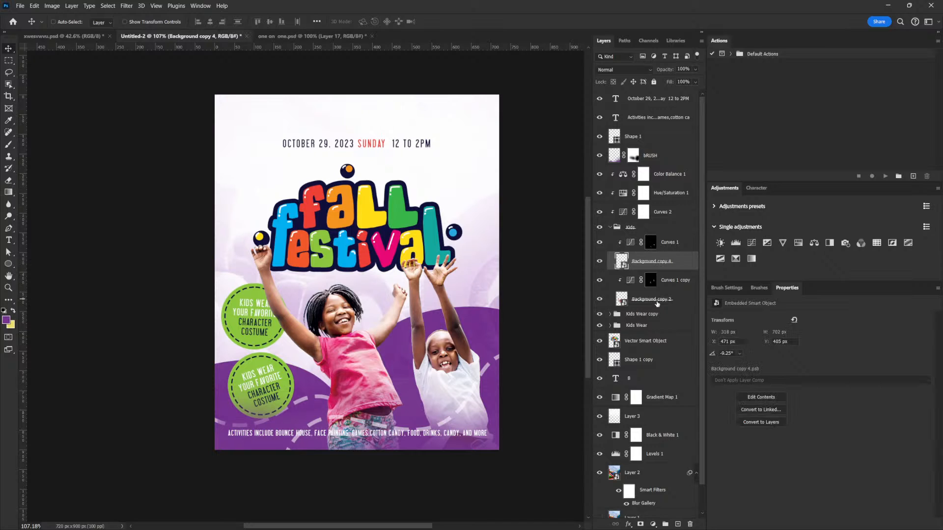
left_click(653, 299)
left_click(675, 279, "shift")
left_click_drag(373, 358, 379, 369)
left_click_drag(404, 415, 401, 415)
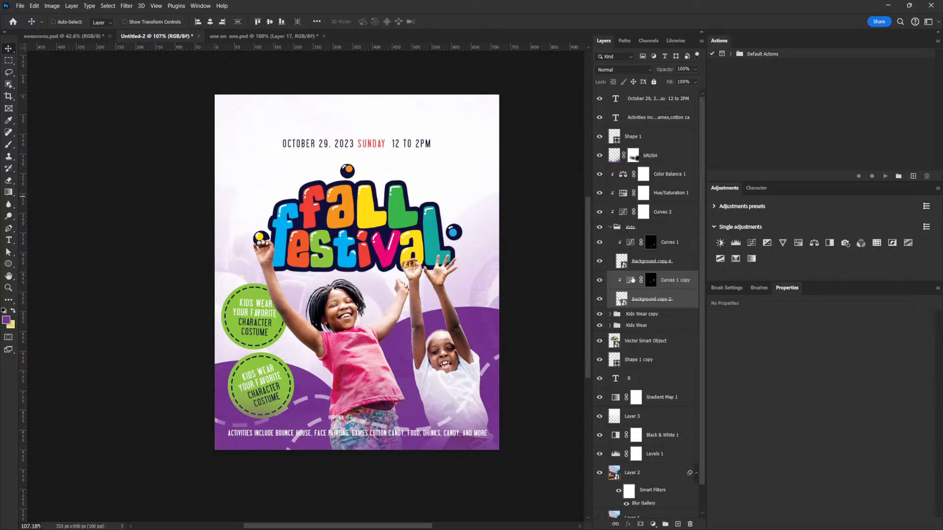
- Rename the copied badge group to Date
left_click(611, 228)
left_click(633, 239)
double_click(633, 239)
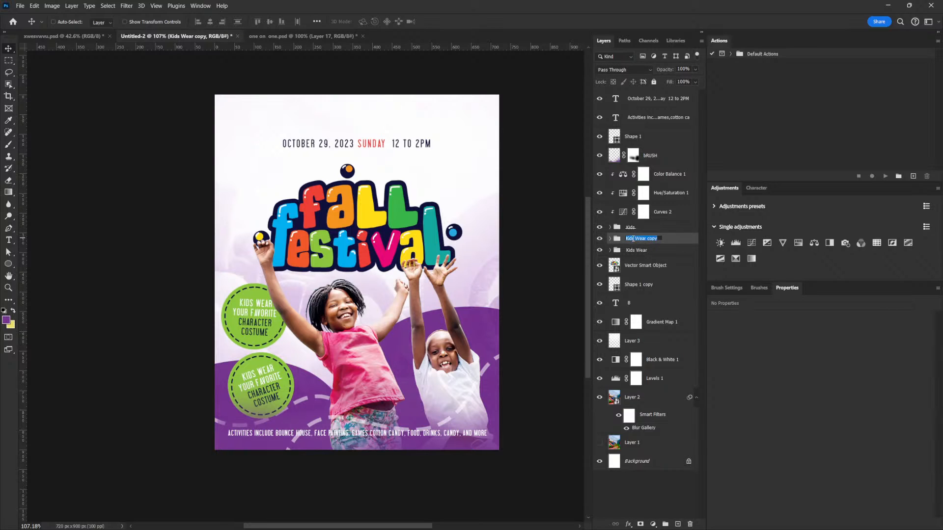
type("Date")
key("Return")
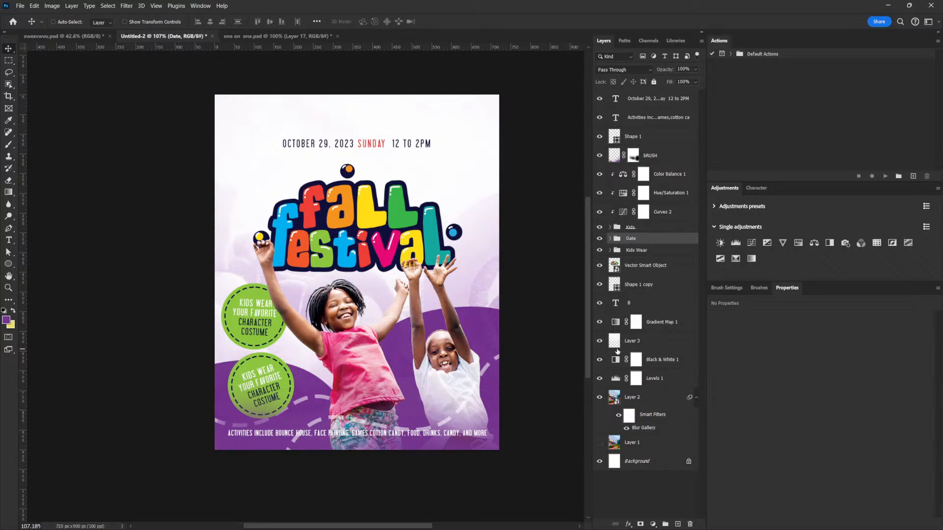
- Rotate the Date badge back upright and move it slightly down and right
key("ctrl+t")
left_click_drag(338, 315, 336, 303)
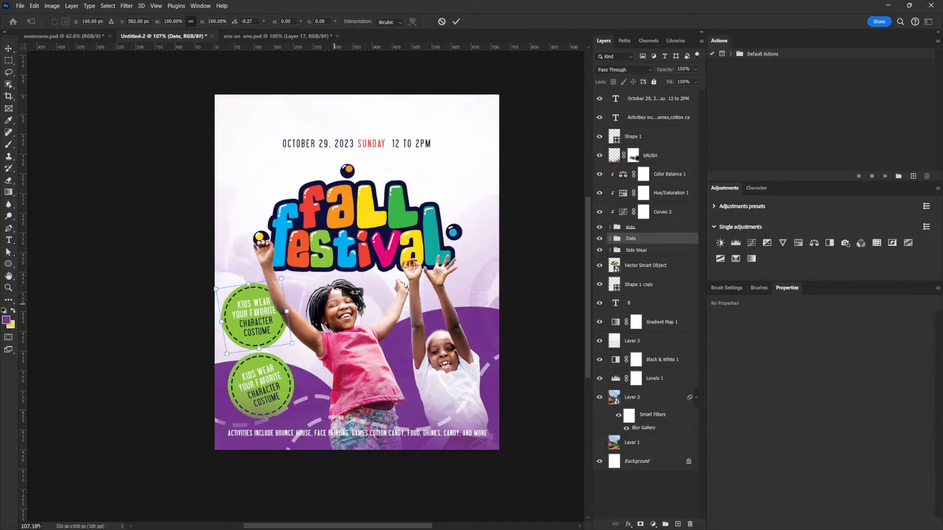
key("Return")
left_click_drag(275, 322, 284, 332)
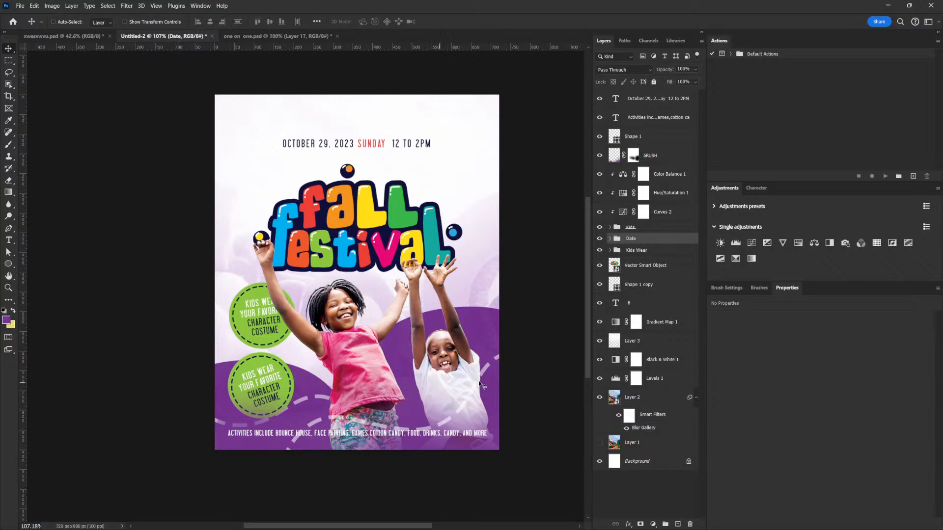
- Scale the Background copy 2 child layer and its curves to about 93 percent and reposition it
left_click(611, 228)
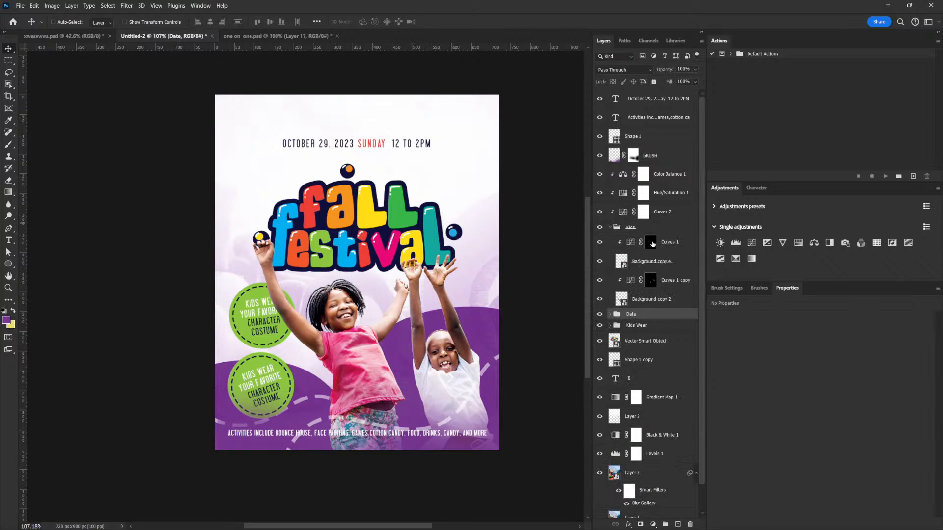
left_click(649, 301)
left_click(654, 281, "shift")
left_click_drag(381, 388, 389, 381)
key("ctrl+t")
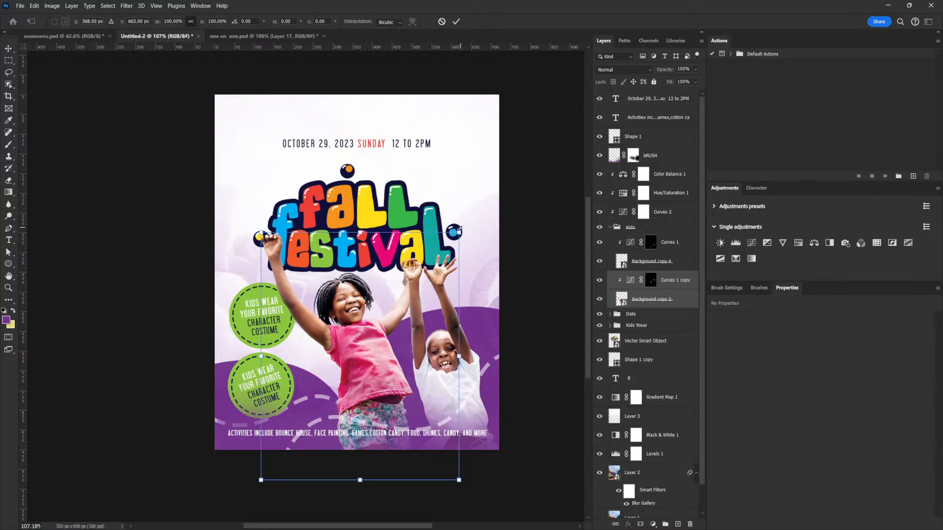
left_click_drag(459, 230, 454, 240)
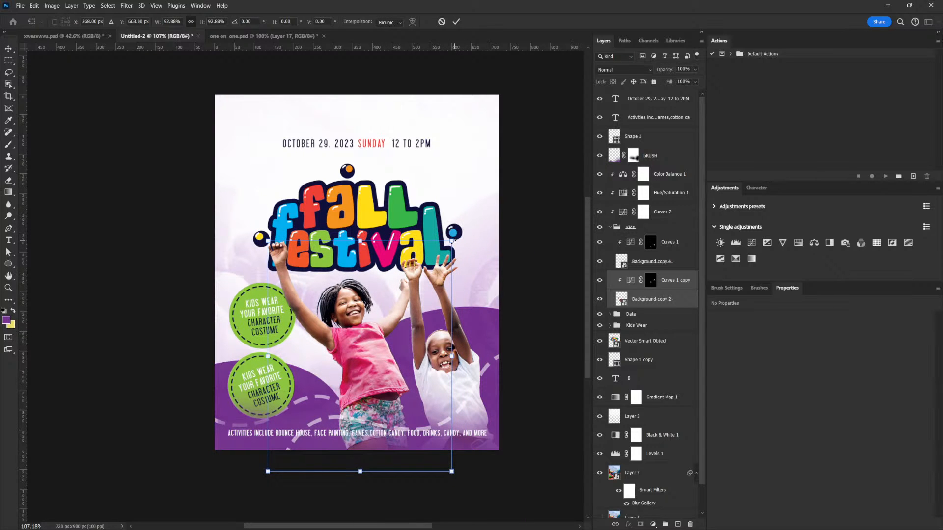
key("Return")
left_click_drag(362, 362, 362, 369)
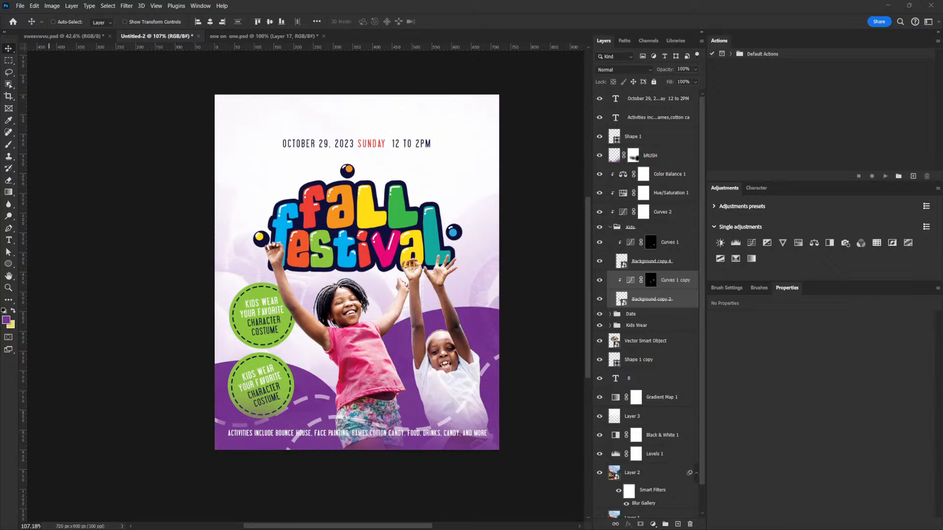
- Replace the Date badge's text with the pasted date and time text
left_click(610, 314)
left_click(623, 331)
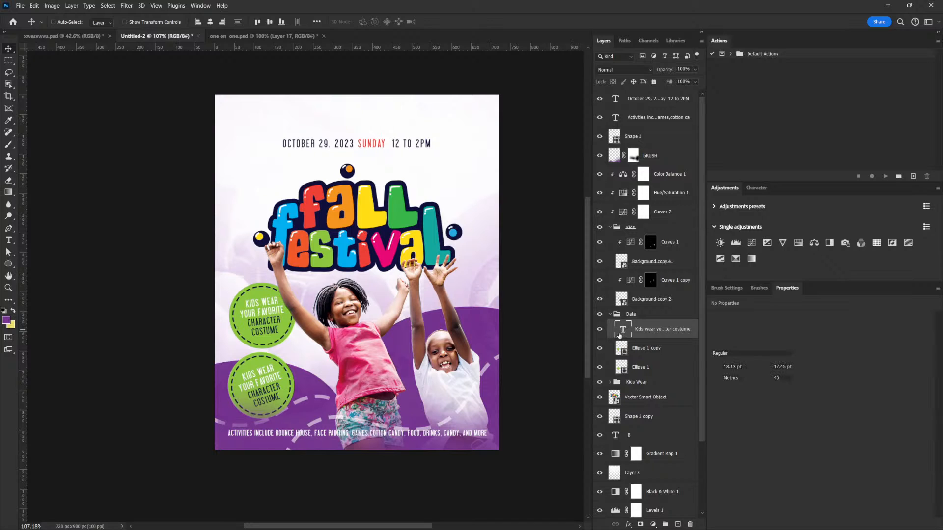
key("t")
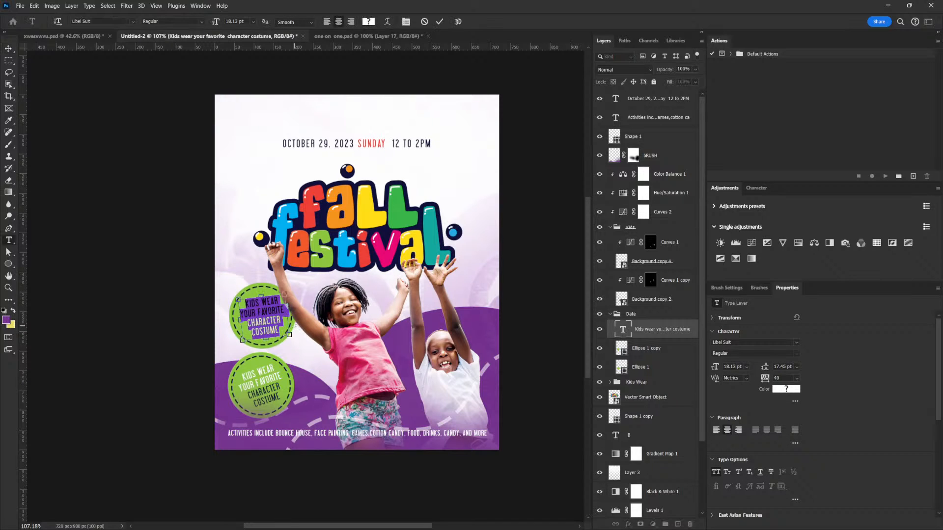
key("ctrl+v")
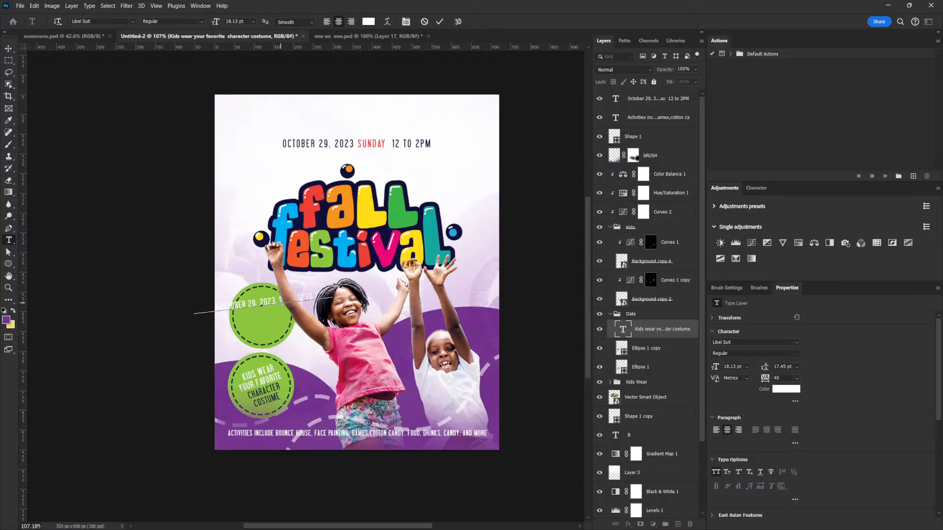
- Break the date text into four lines: SUNDAY, OCTOBER 29, 2023, 12 TO 2 PM
left_click(281, 301)
key("Return")
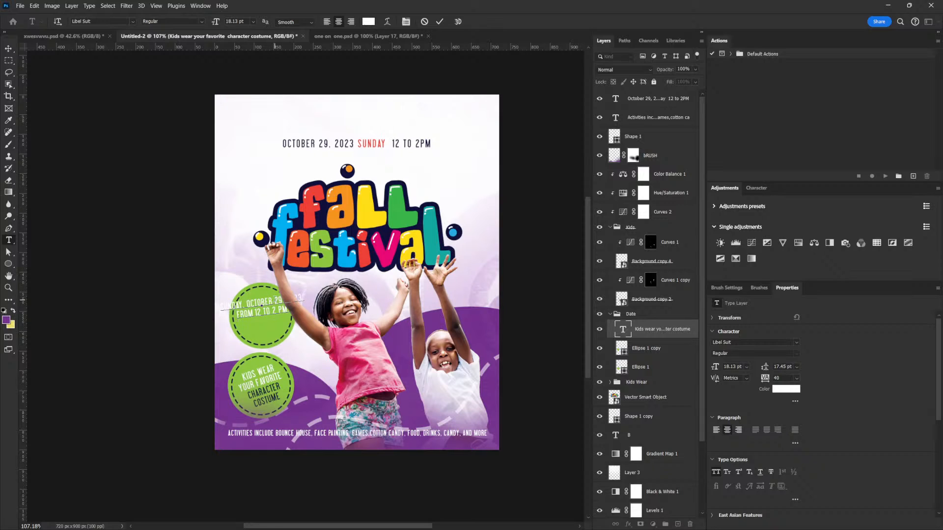
left_click(247, 302)
key("Return")
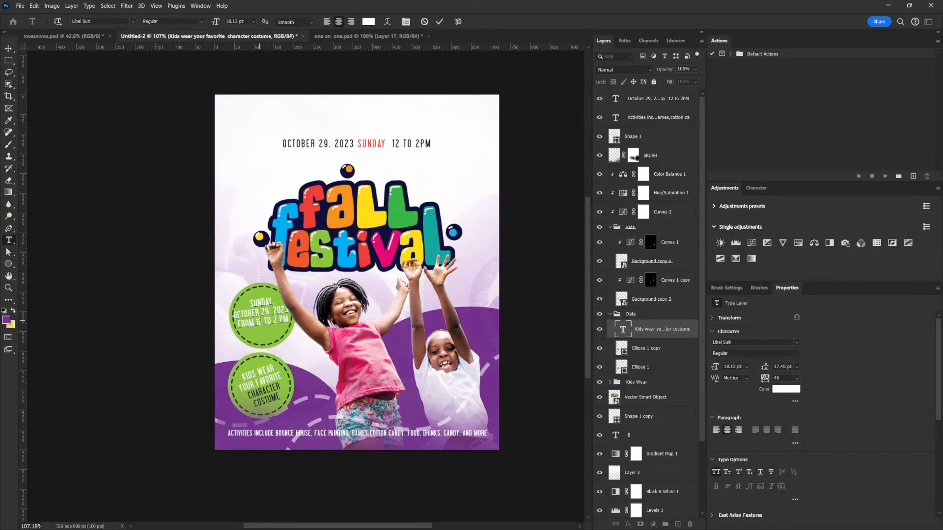
left_click_drag(257, 323, 238, 324)
left_click(248, 325)
key("BackSpace")
left_click(273, 313)
key("Return")
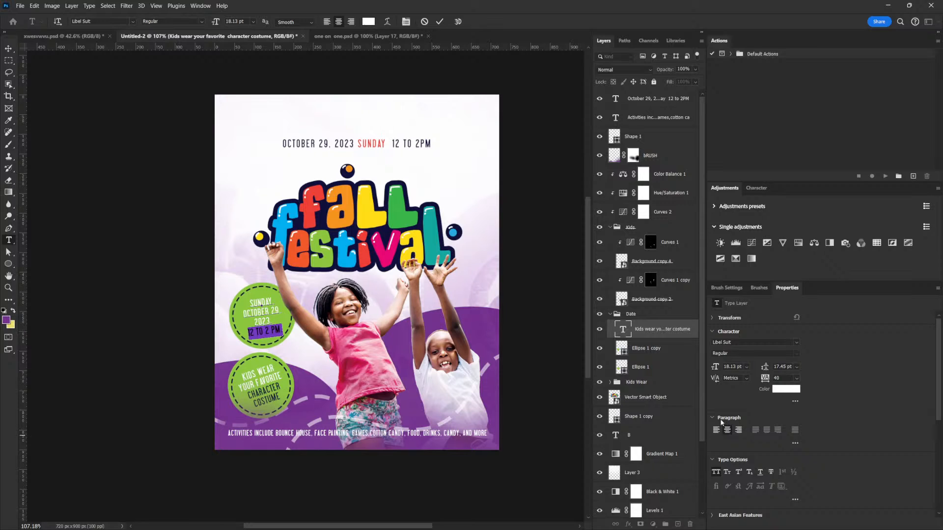
- Set the date text colour to 10103b
left_click(788, 389)
type("10103b")
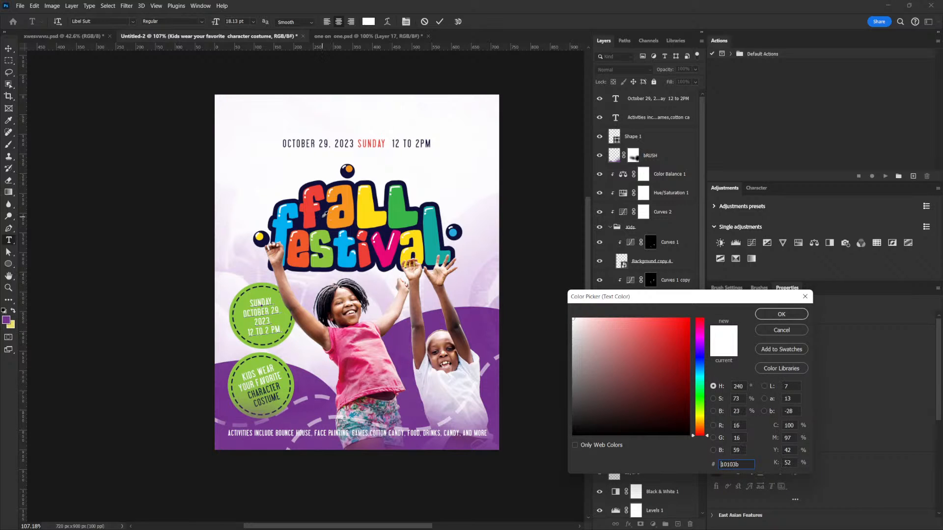
left_click(781, 315)
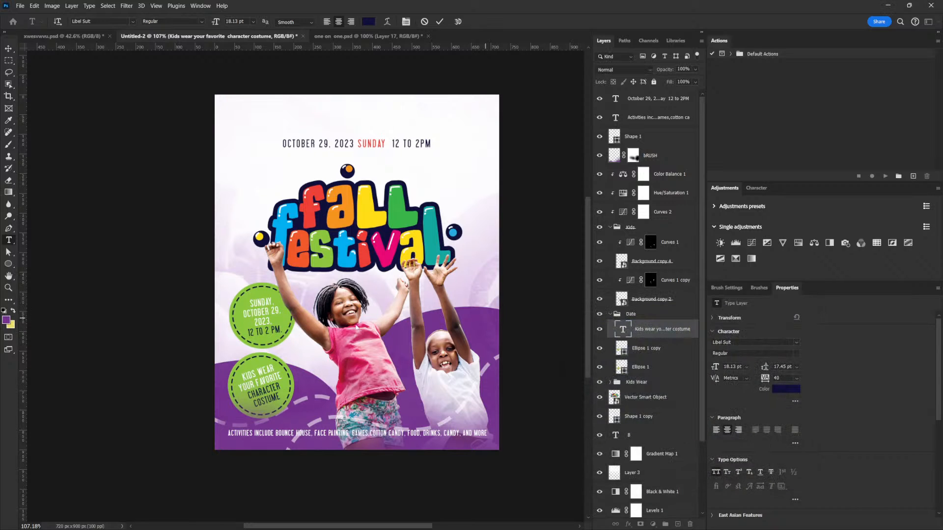
- Change the date text's font to Bebas Neue Bold
left_click(292, 330)
left_click_drag(283, 331, 203, 274)
left_click(735, 343)
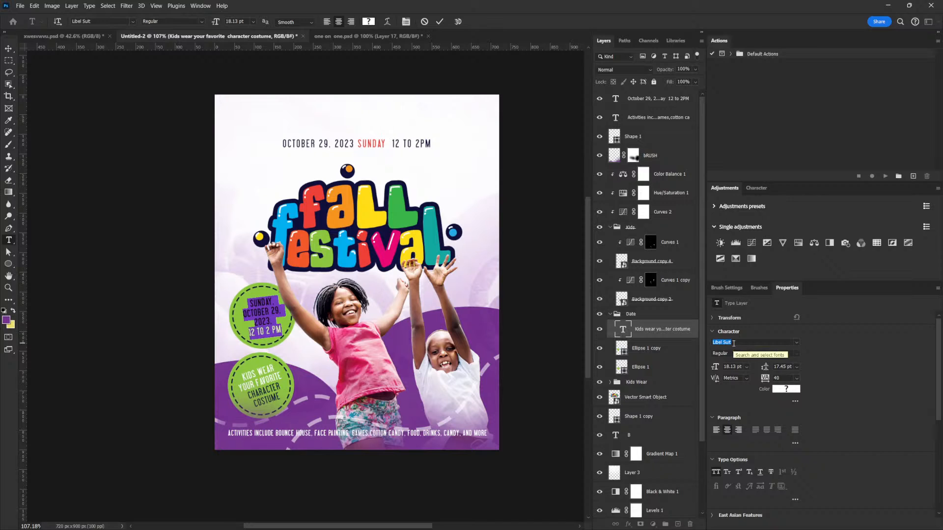
type("bab")
key("Down")
type("beb")
key("Down")
key("Down")
key("Down")
key("Down")
key("Down")
key("Down")
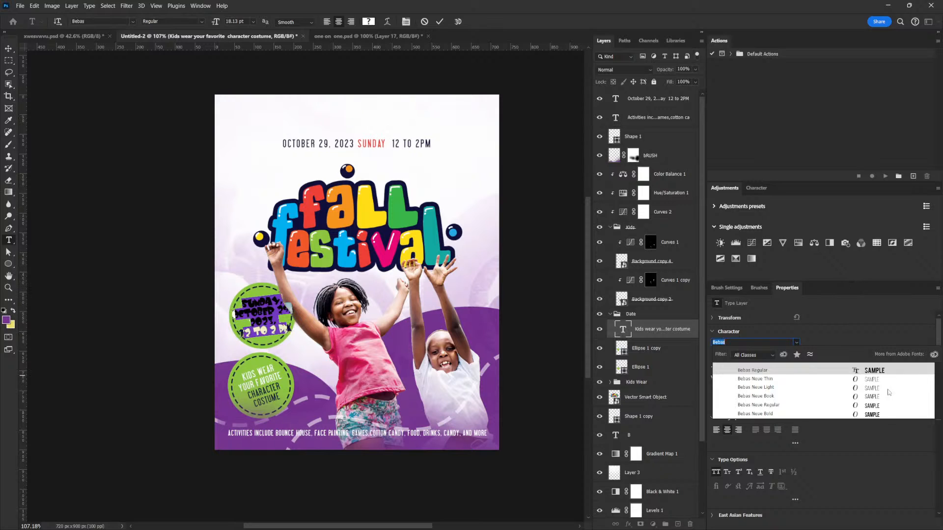
left_click(826, 415)
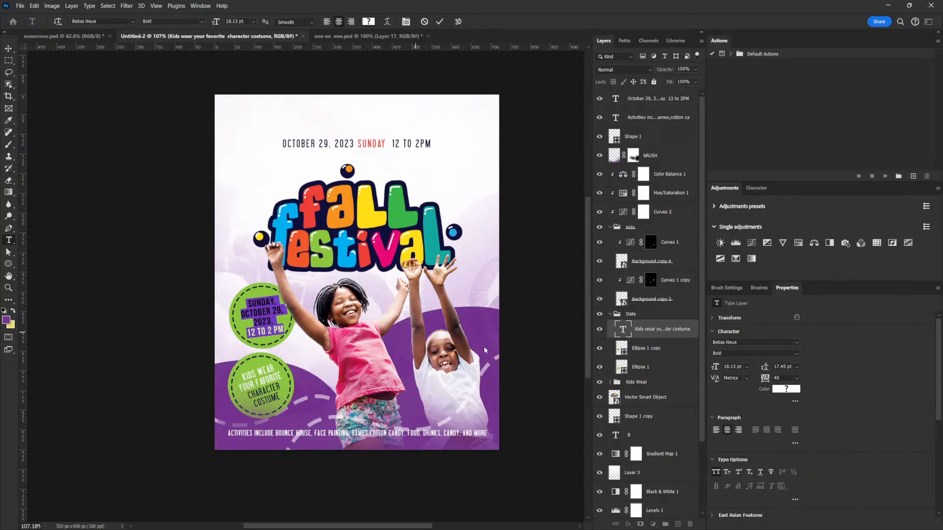
- Reduce the date text's tracking and set its leading to 16 pt
left_click(762, 378)
key("shift+Down")
key("shift+Down")
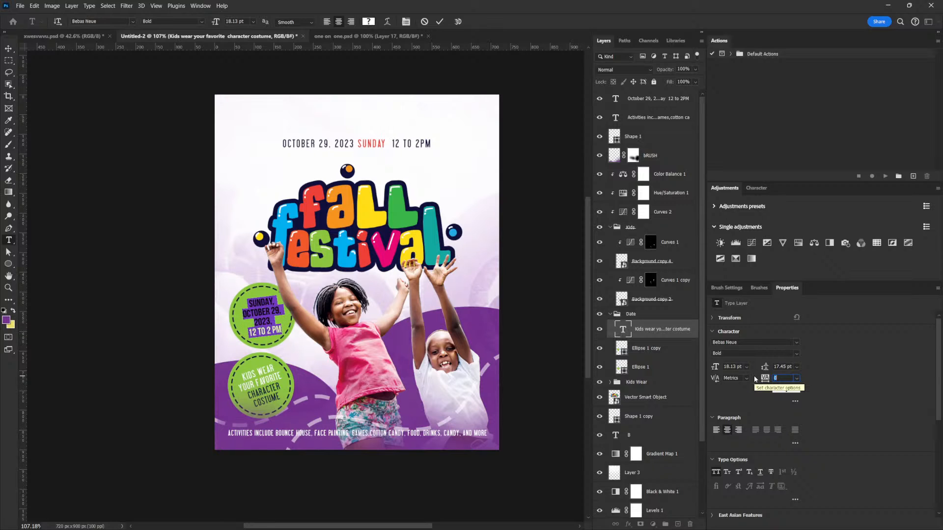
left_click(772, 367)
key("Down")
key("Down")
key("Up")
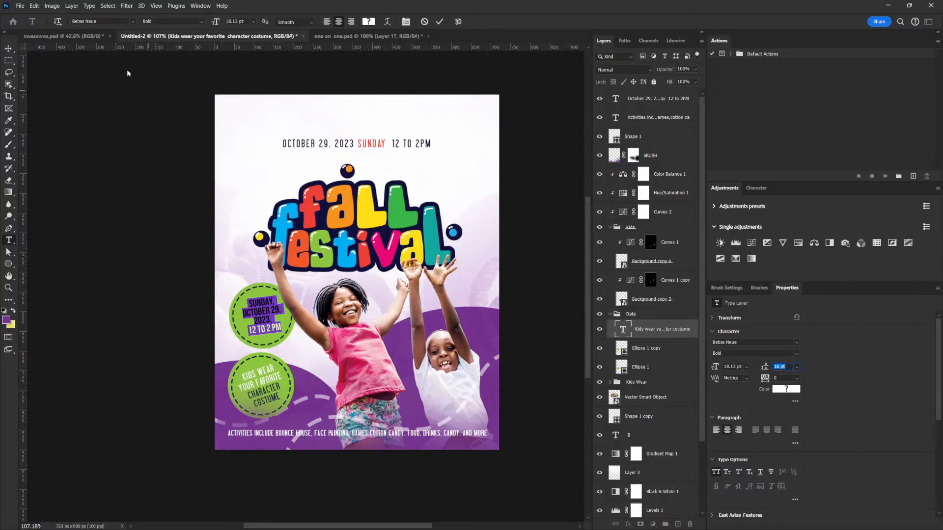
left_click(9, 48)
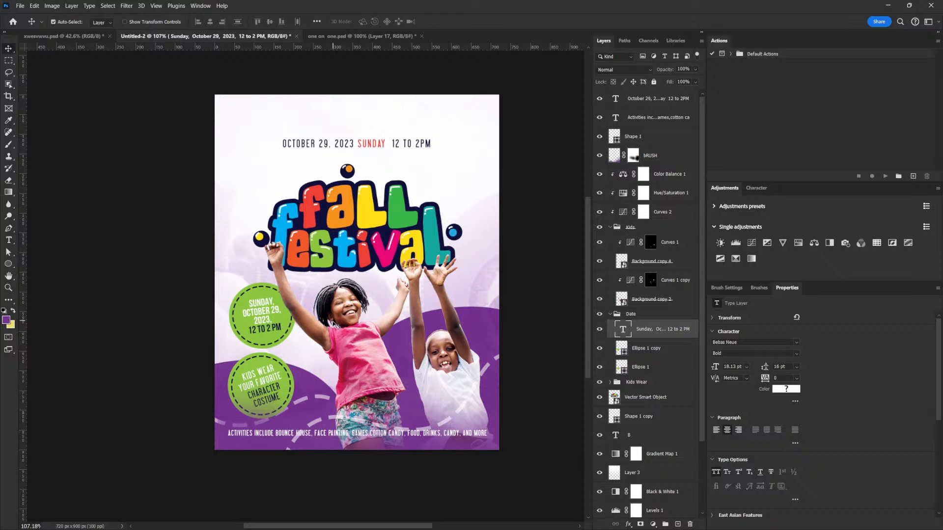
- Scale the date text up slightly to about 19.96 pt
key("ctrl+t")
left_click_drag(285, 296, 286, 295)
key("Return")
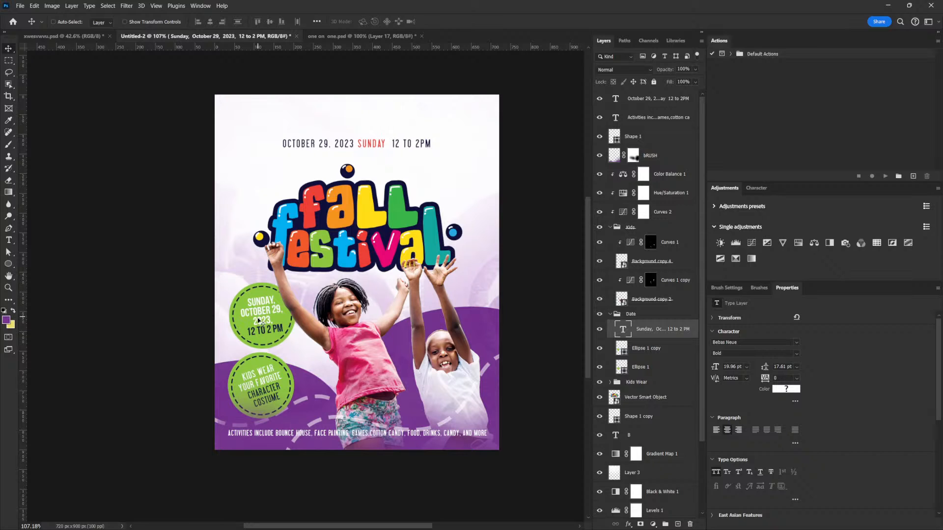
- Set the date text's leading to 18 pt
right_click(254, 376)
left_click(253, 374)
right_click(264, 385)
right_click(262, 317)
left_click(287, 328)
left_click_drag(787, 367, 769, 367)
type("18")
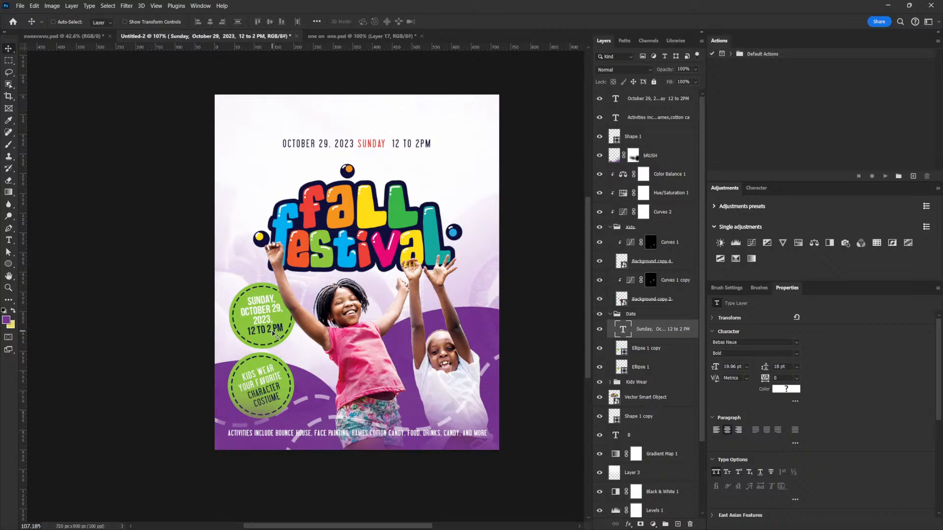
scroll(326, 332, "down", 6)
scroll(327, 331, "up", 7)
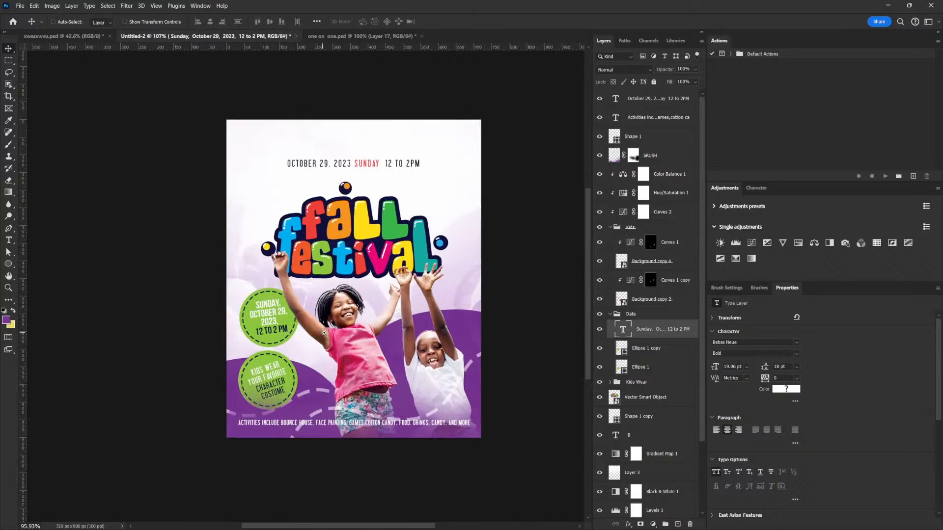
left_click_drag(329, 340, 321, 330)
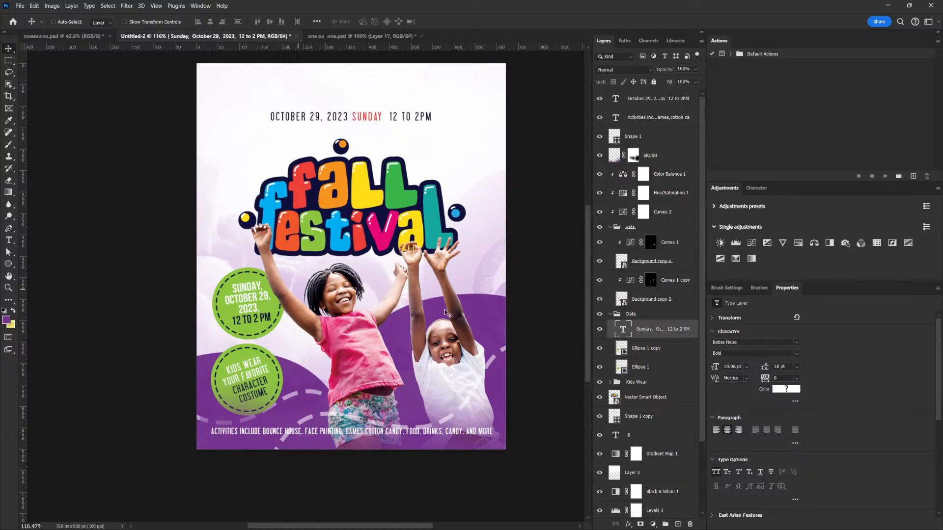
- Try filling the date badge's circle with a blue sampled from the title lettering, then undo the fill change
left_click(632, 355)
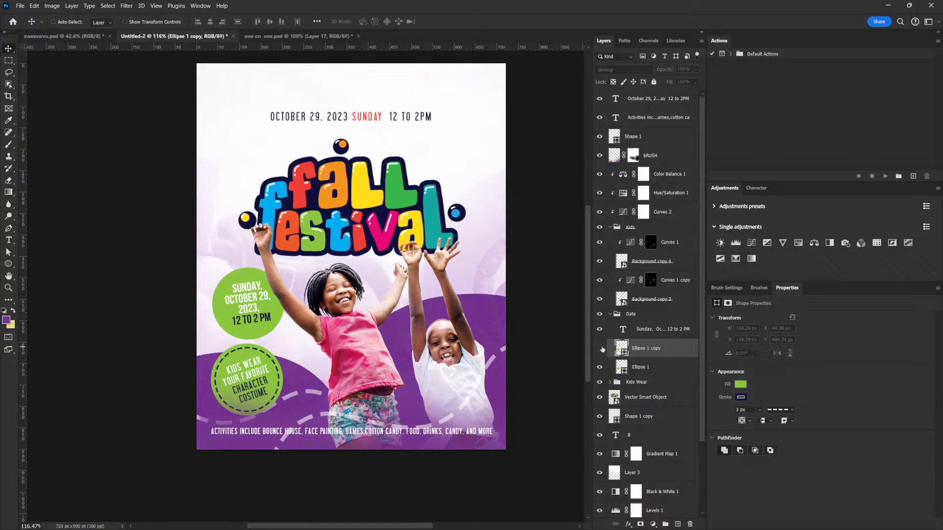
left_click(650, 368)
left_click(634, 352)
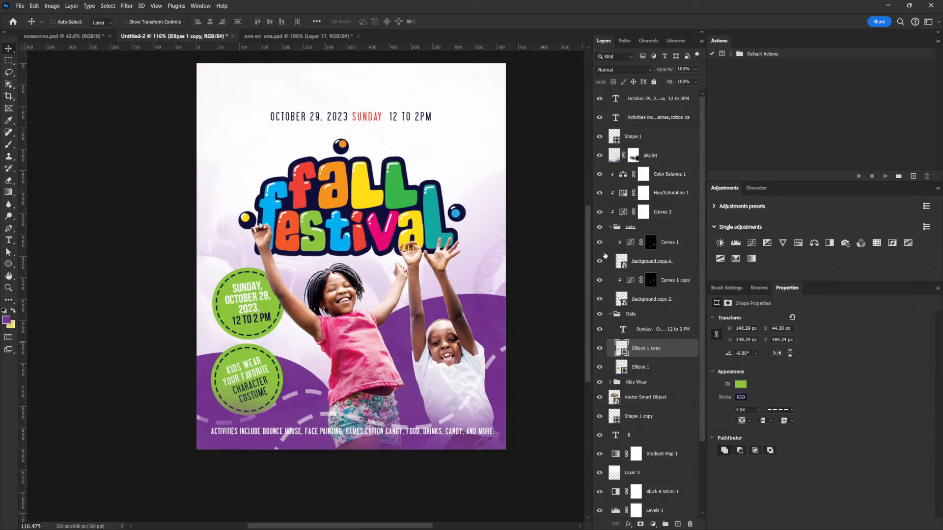
left_click(740, 385)
left_click(863, 330)
left_click(634, 367)
left_click(741, 385)
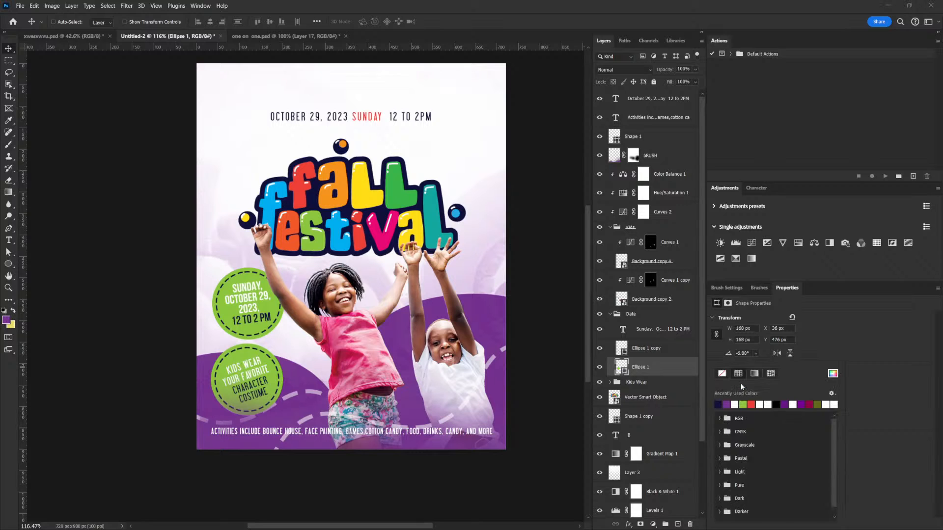
left_click(832, 374)
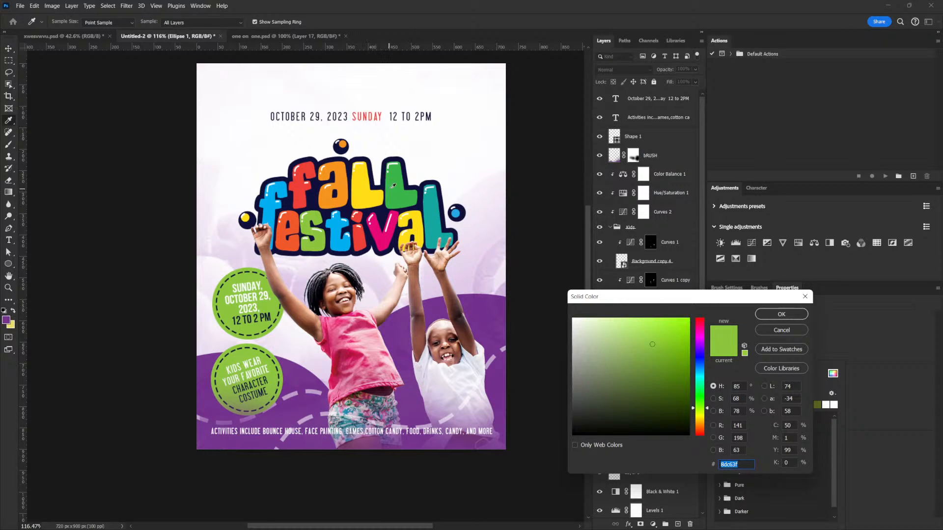
left_click(432, 212)
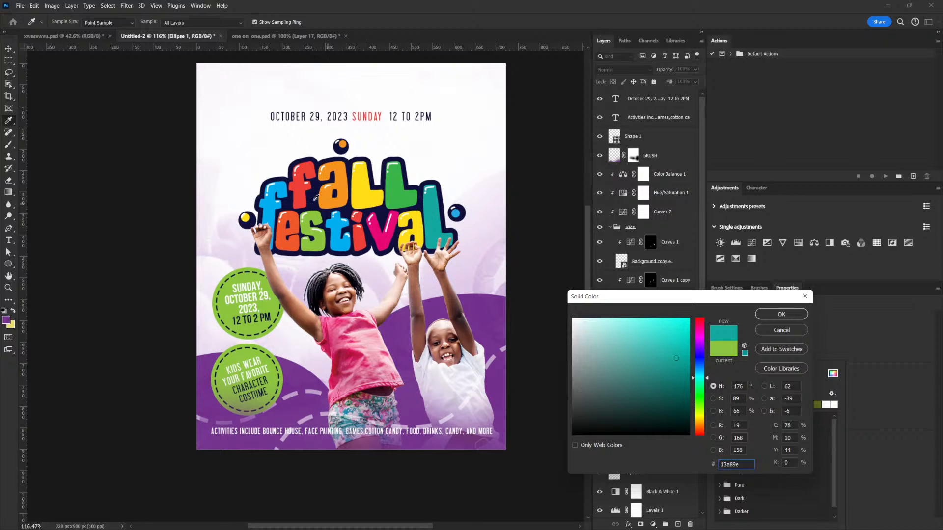
left_click(776, 315)
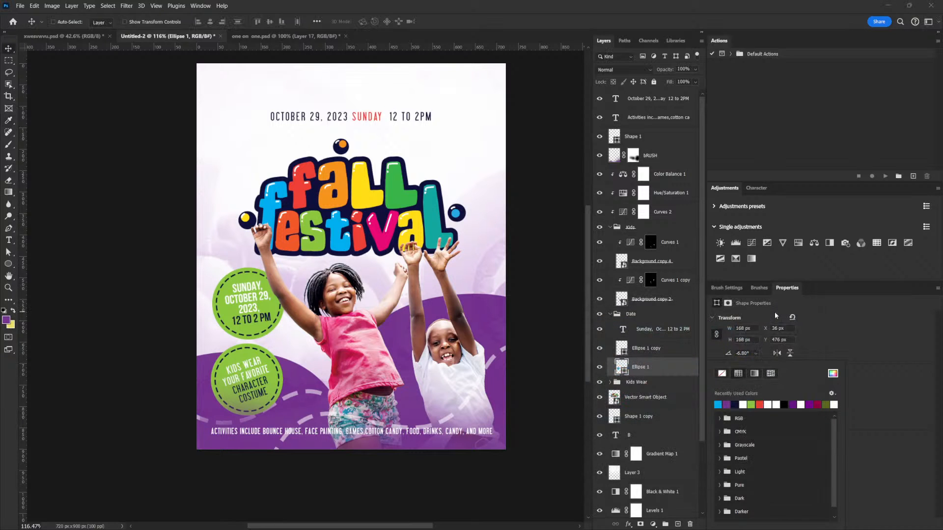
mouse_move(412, 336)
left_mouse_down()
mouse_move(440, 278)
mouse_move(429, 327)
left_mouse_up()
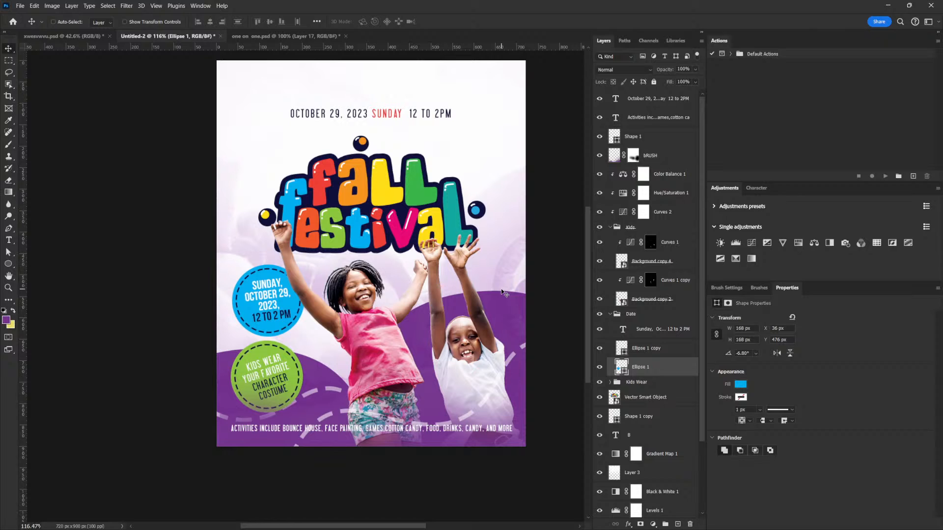
key("ctrl+z")
- Hide and delete the date line text layer at the top of the flyer
left_click_drag(376, 294, 414, 209)
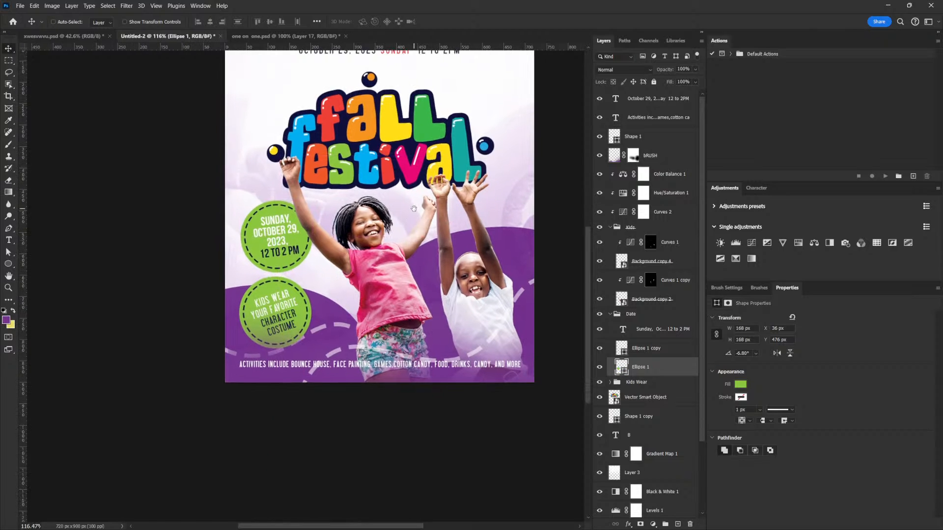
left_click_drag(349, 224, 420, 261)
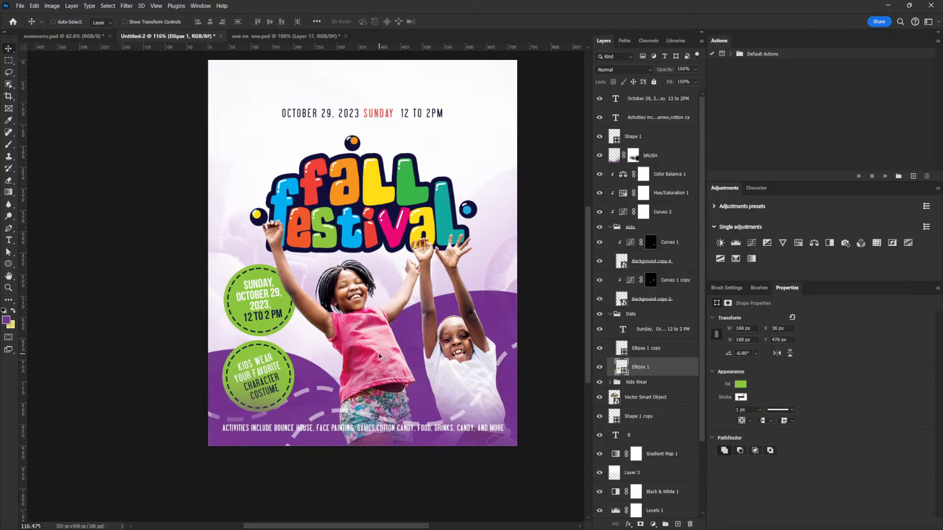
left_click_drag(404, 252, 389, 265)
right_click(364, 121)
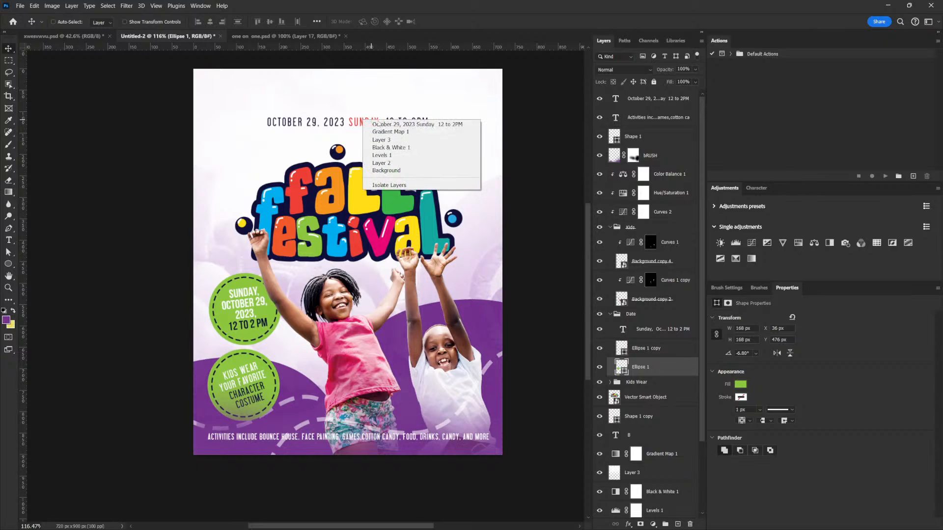
left_click(372, 124)
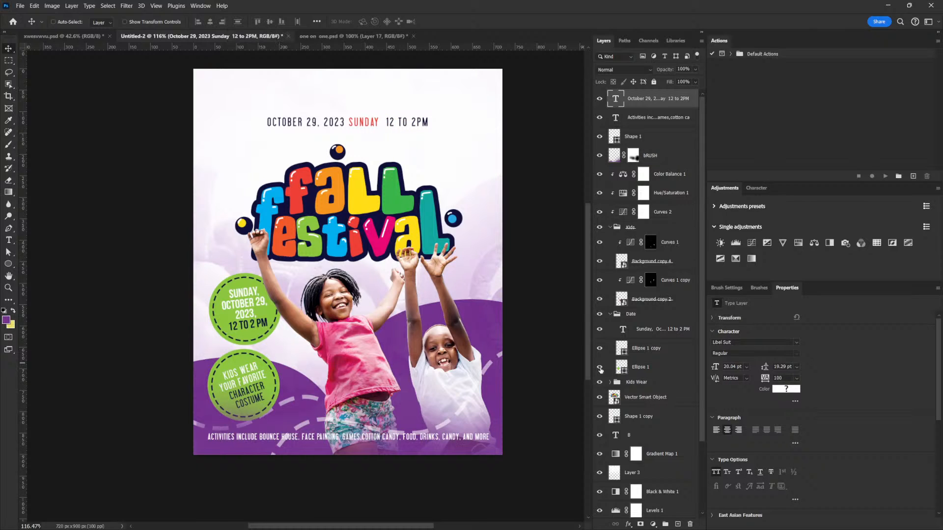
left_click(598, 100)
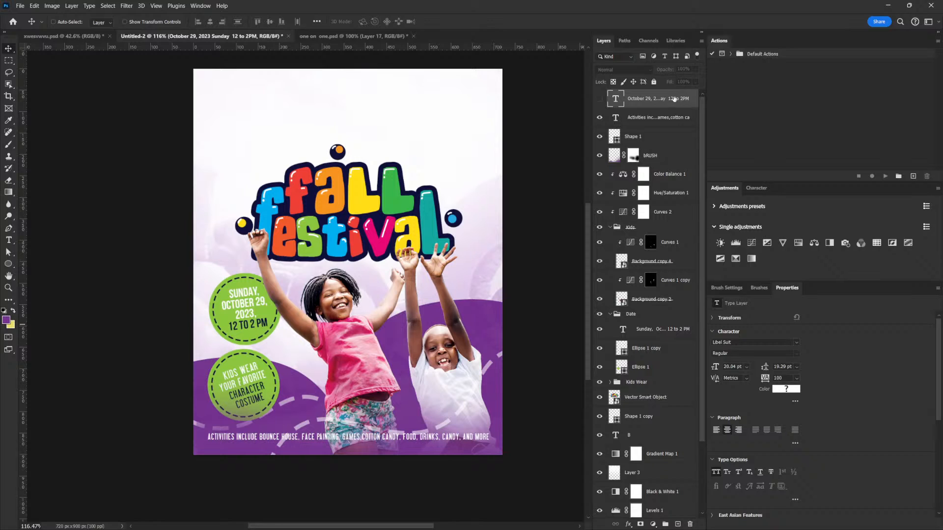
left_click(689, 524)
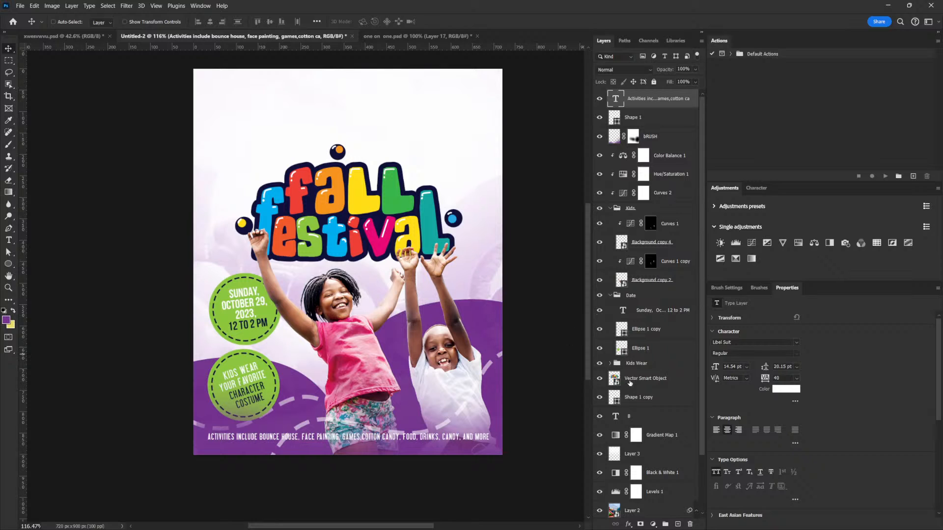
- Scale the Fall Festival title slightly larger and nudge it upward
left_click(630, 381)
key("ctrl+t")
left_click_drag(462, 144, 469, 141)
mouse_move(388, 256)
left_mouse_down()
mouse_move(391, 241)
mouse_move(394, 249)
left_mouse_up()
key("Up")
key("Up")
key("Up")
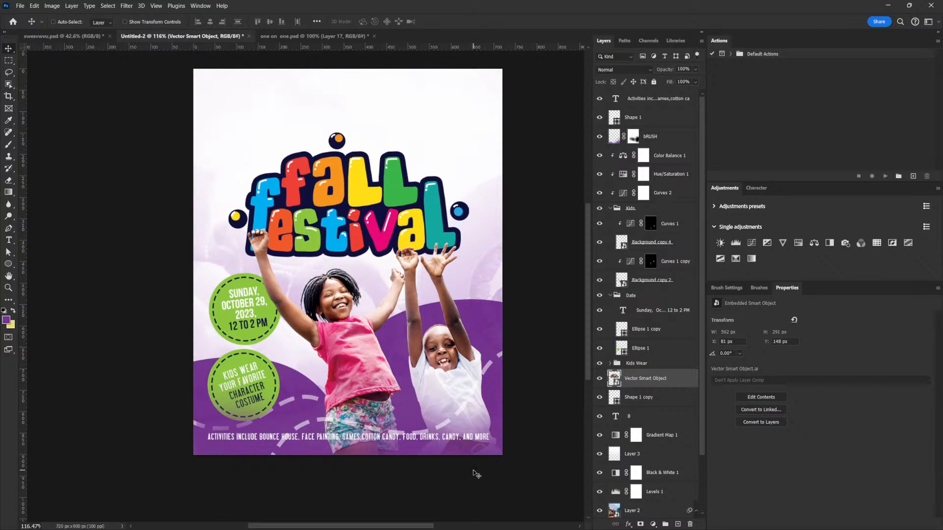
- Add a new empty layer above the bRUSH layer
right_click(431, 438)
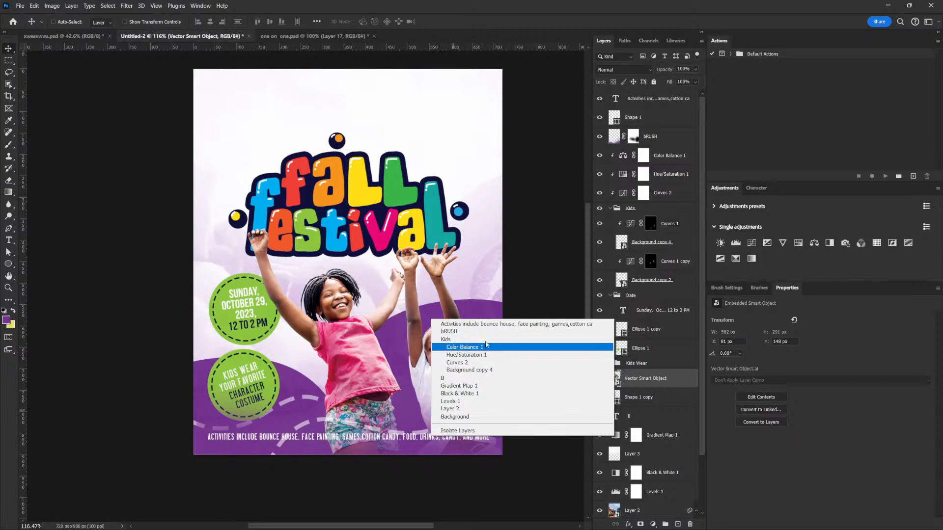
left_click(485, 325)
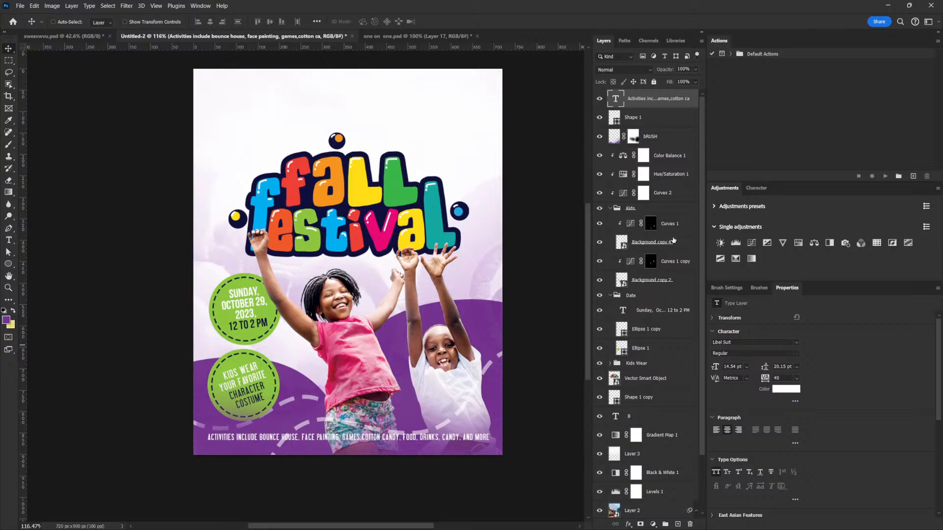
left_click(613, 208)
left_click(658, 139)
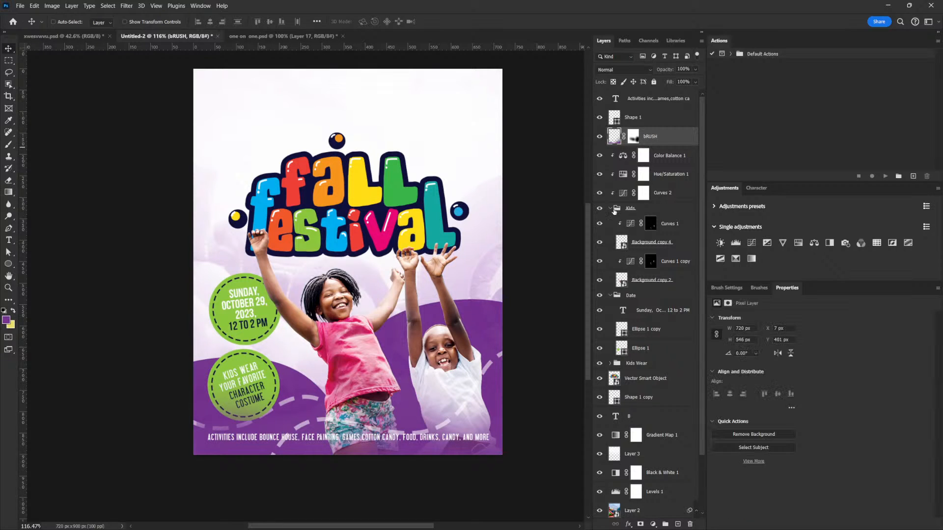
left_click(611, 209)
left_click(677, 525)
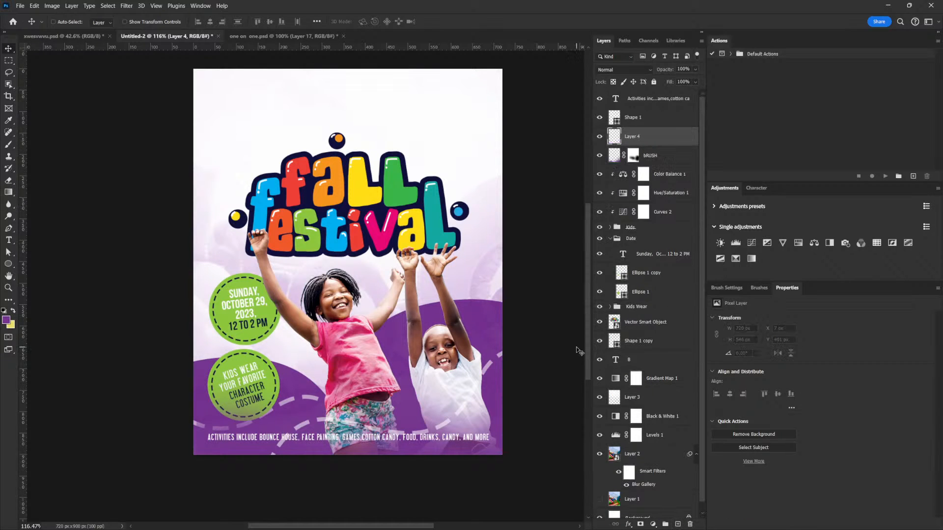
- Paint purple with the Brush tool along the bottom edge of the flyer on the new layer
key("b")
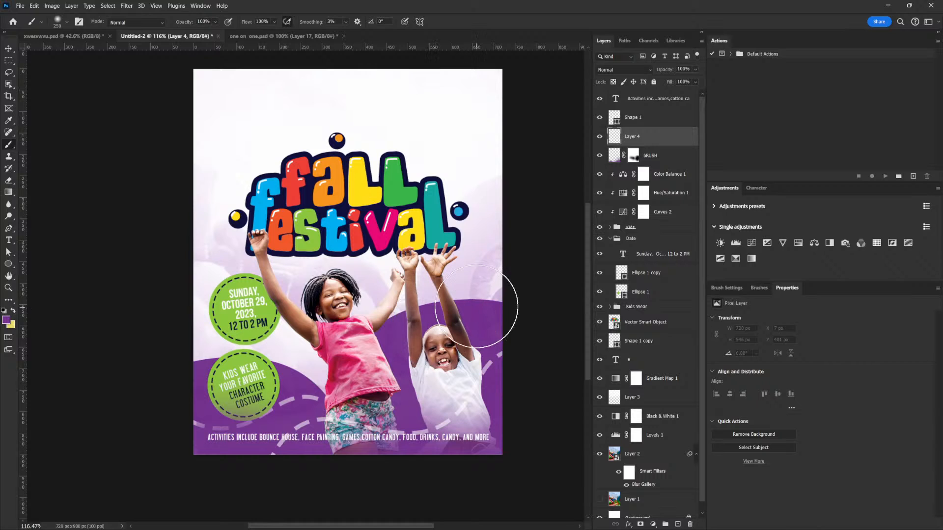
left_click(493, 326, "alt")
left_click(186, 452)
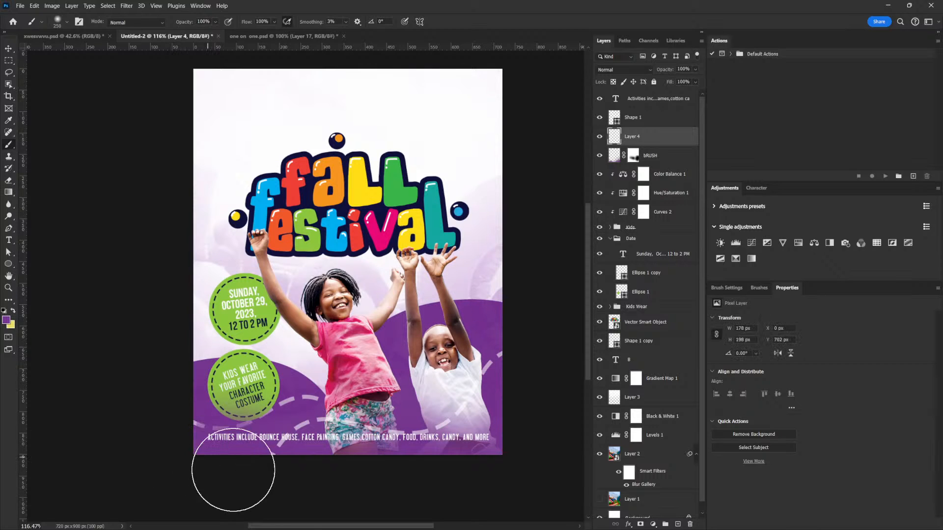
key("bracketleft")
key("bracketleft")
key("bracketleft")
key("bracketleft")
key("bracketleft")
key("bracketleft")
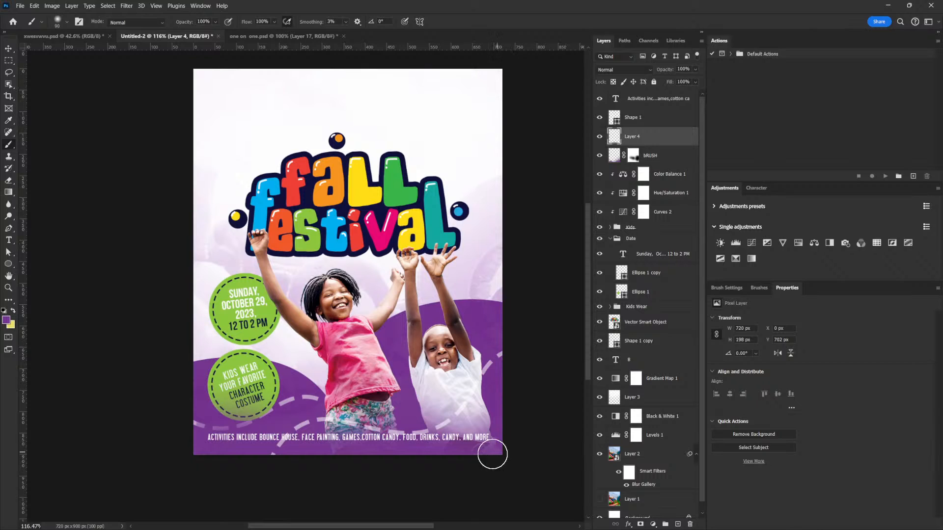
key("bracketright")
key("bracketright")
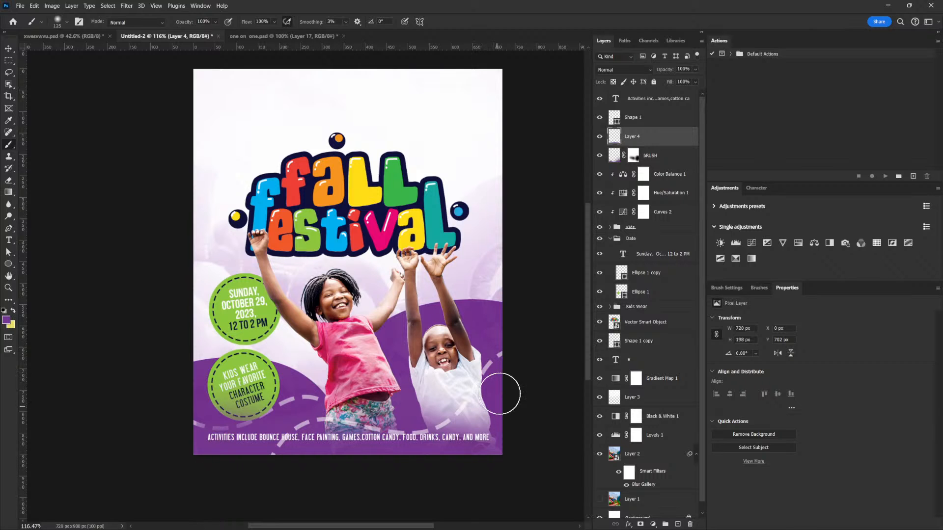
scroll(491, 432, "down", 2)
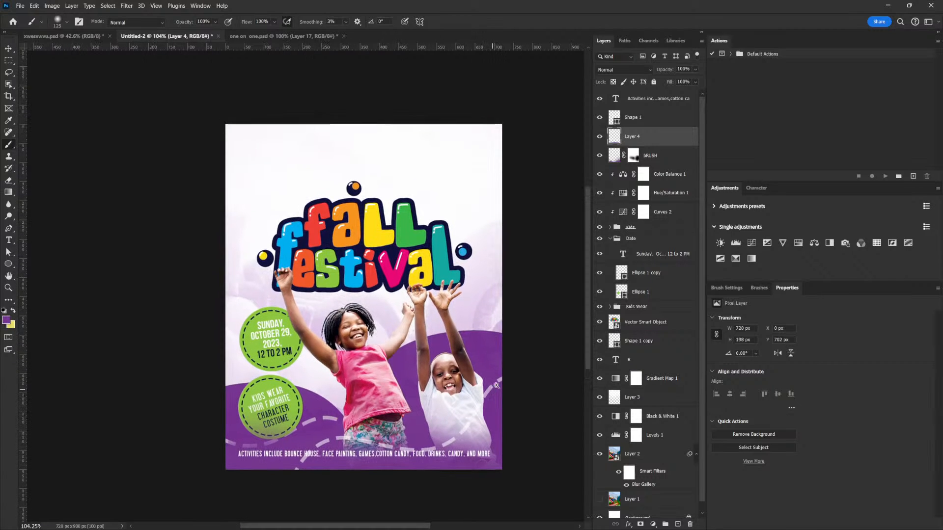
key("v")
scroll(499, 391, "up", 1)
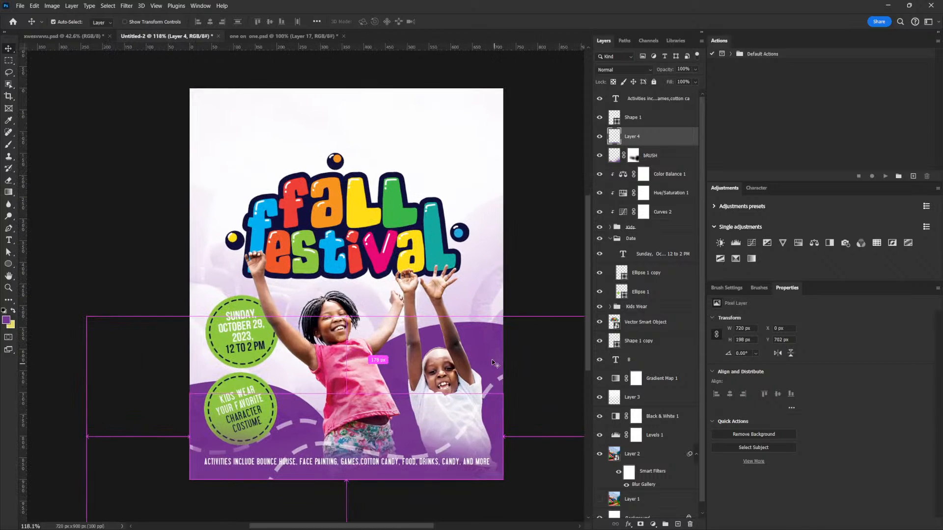
- Lower the Shape 1 layer's opacity to 42%
right_click(495, 399)
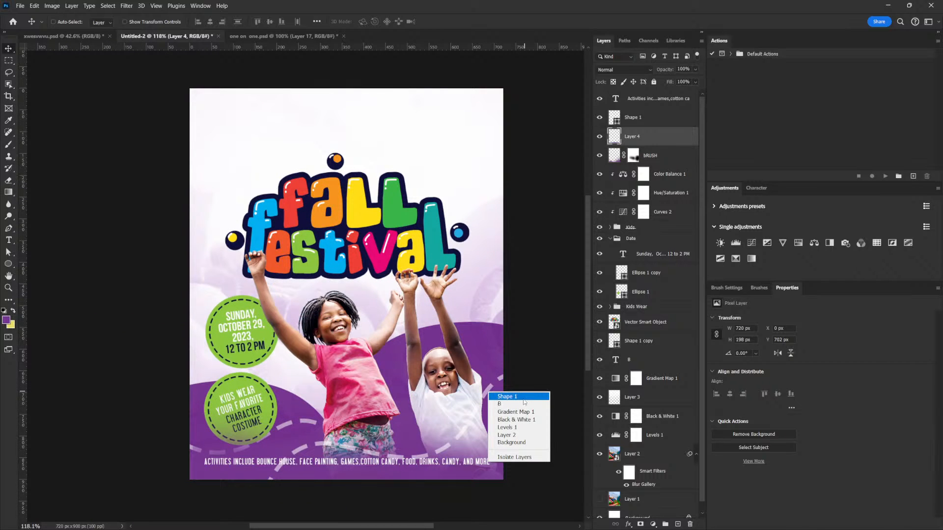
left_click(521, 397)
left_click_drag(479, 428, 474, 414)
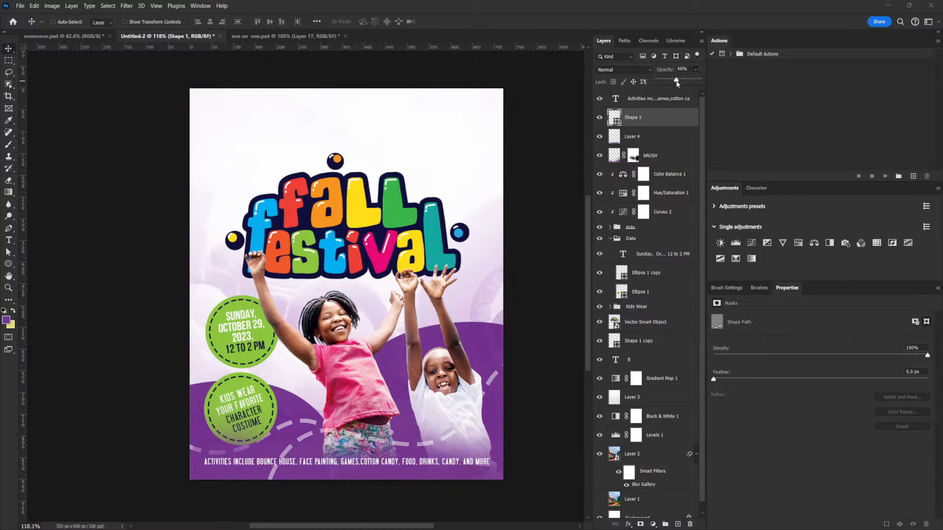
mouse_move(491, 349)
left_mouse_down()
mouse_move(466, 339)
mouse_move(489, 344)
mouse_move(482, 351)
left_mouse_up()
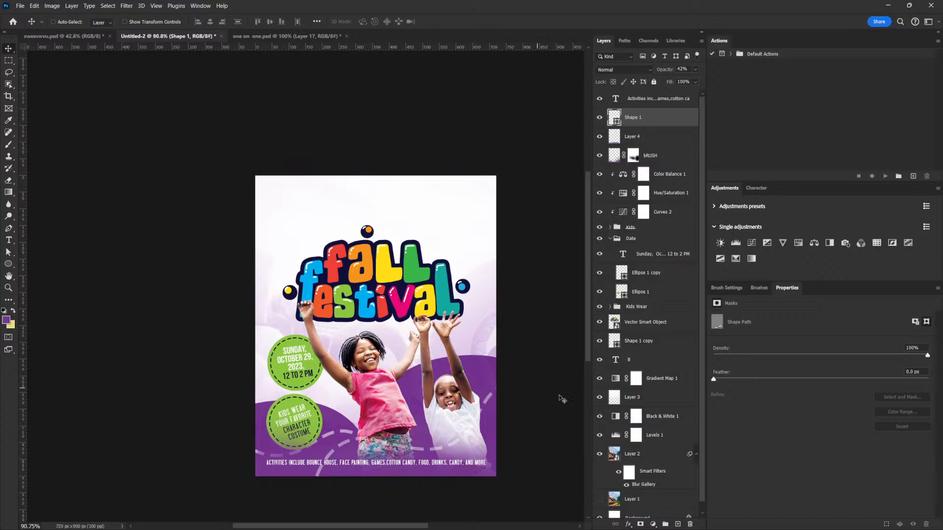
- Set the blurred background photo layer's opacity to 100%
scroll(641, 436, "down", 1)
left_click(635, 449)
left_click_drag(452, 357, 454, 315)
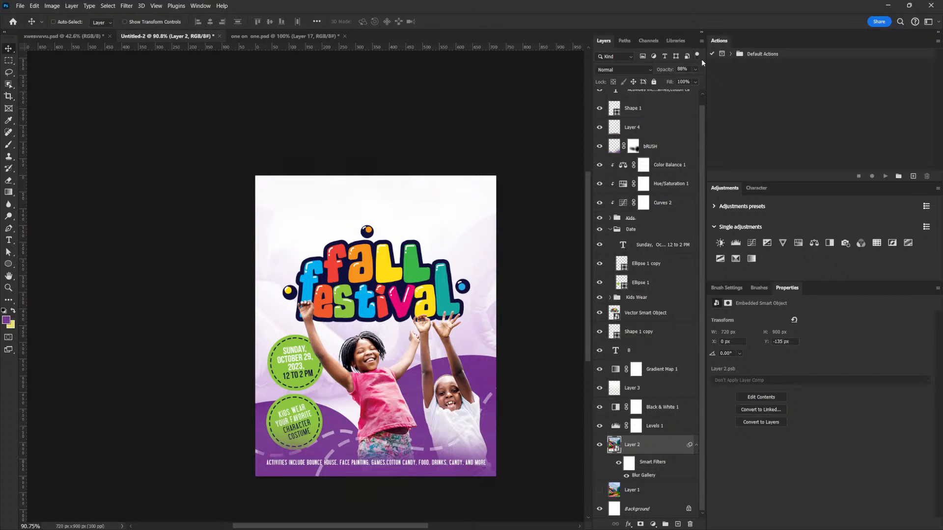
left_click_drag(696, 82, 702, 83)
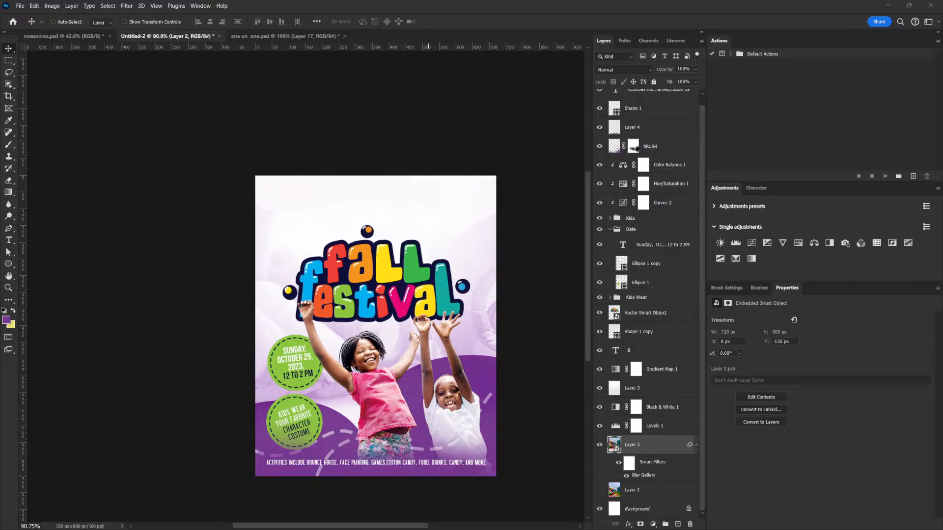
- Open the colourful balls image as a new document and duplicate its background layer
left_click_drag(372, 65, 446, 36)
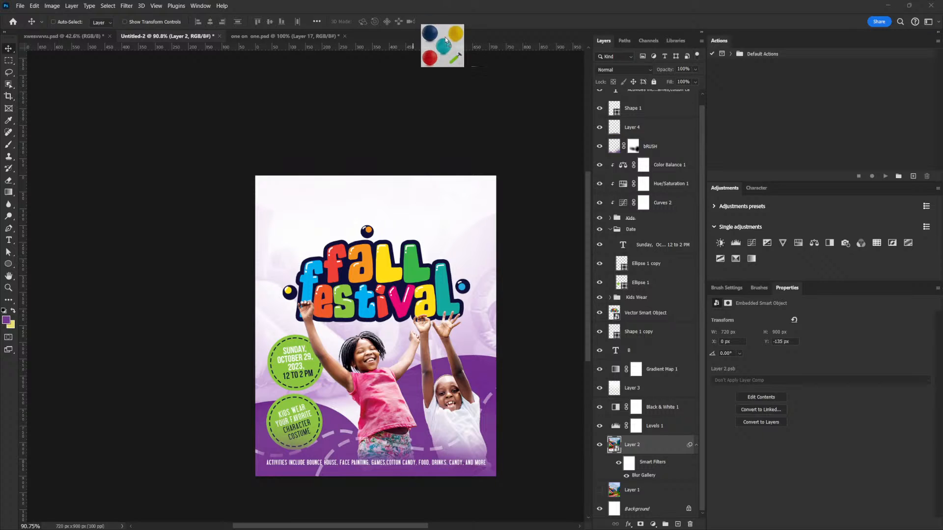
left_click_drag(224, 201, 278, 225)
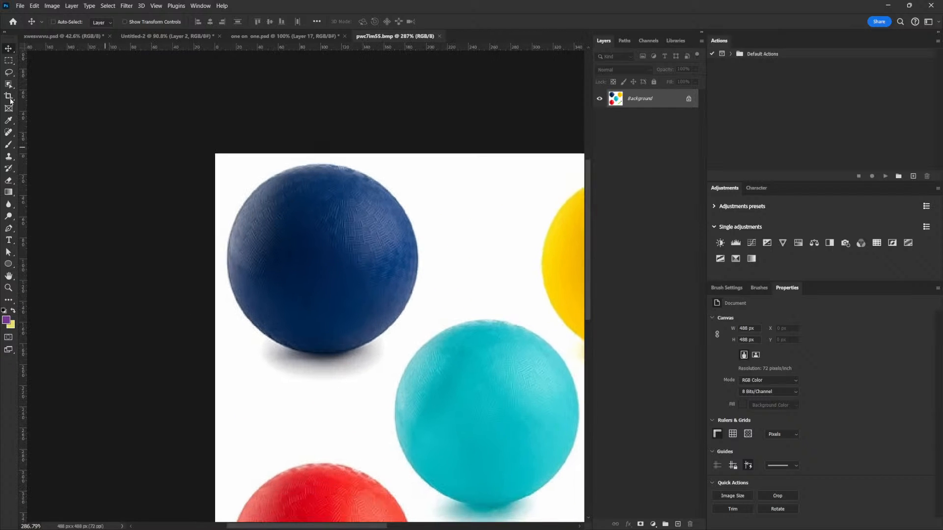
left_click(11, 61)
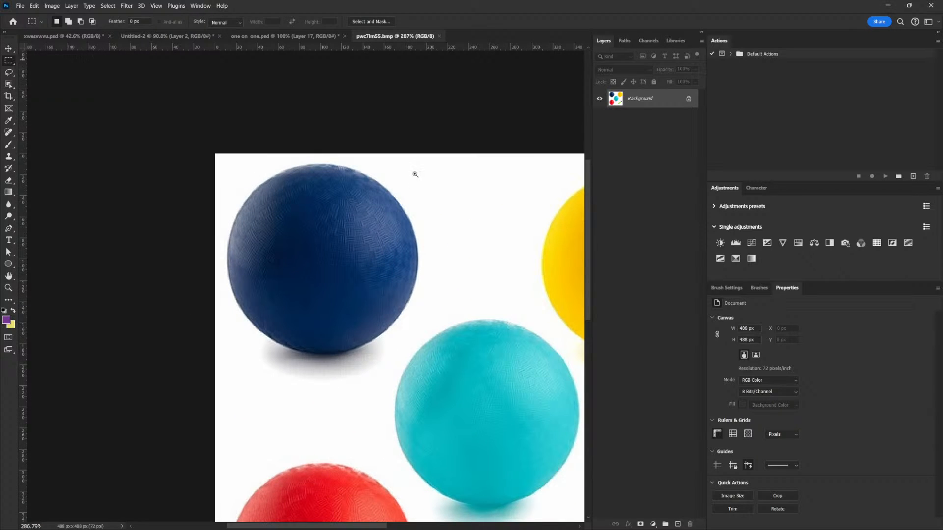
left_click_drag(416, 173, 394, 184)
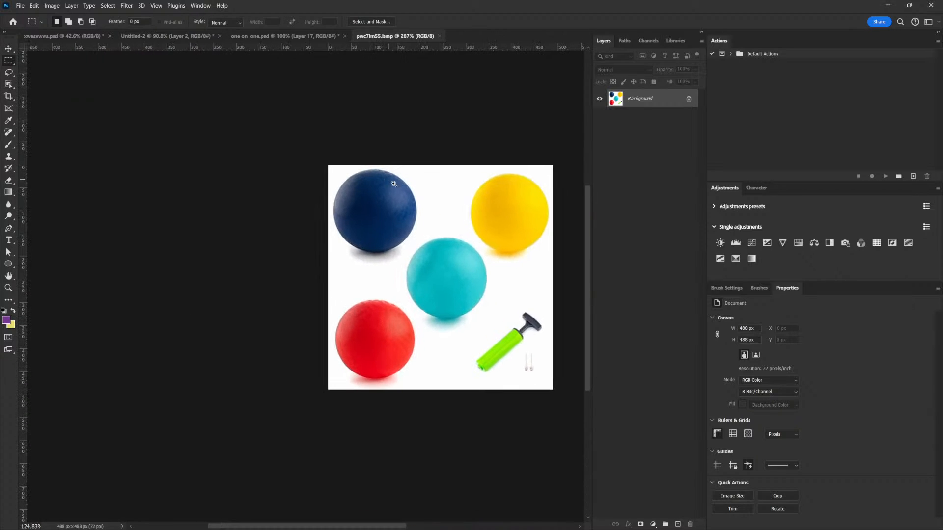
left_click(9, 49)
key("ctrl+j")
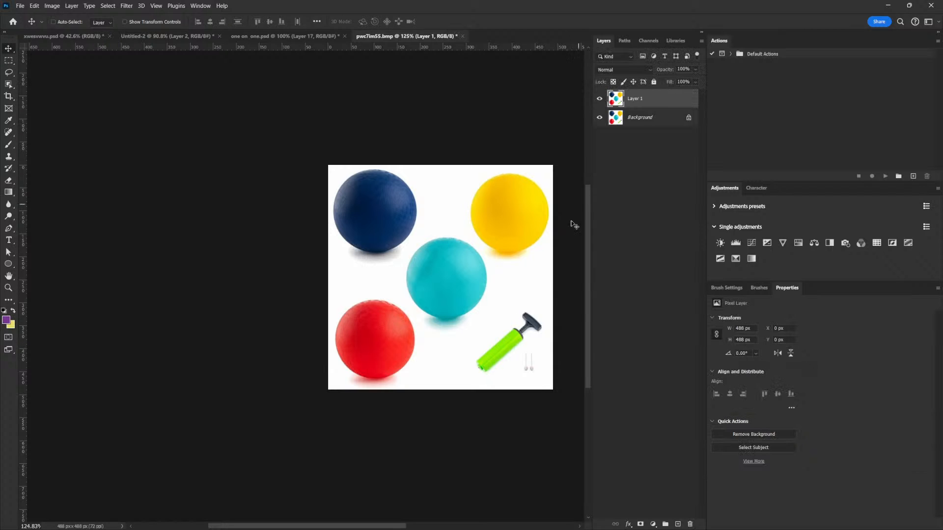
left_click(769, 446)
key("ctrl+d")
left_click(12, 59)
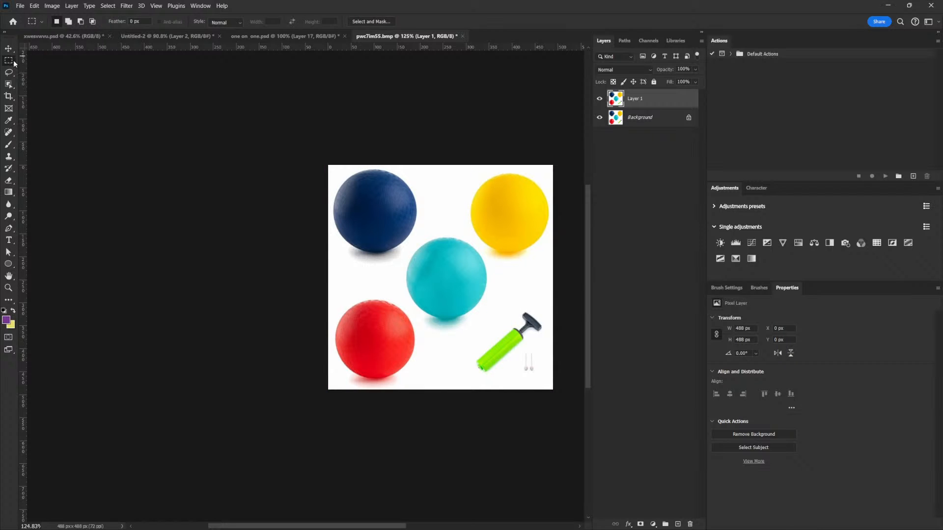
- Copy the blue ball onto its own layer using an elliptical selection in the balls image
right_click(9, 59)
left_click(42, 70)
left_click_drag(309, 210, 328, 223)
left_click_drag(427, 223, 254, 211)
key("ctrl+j")
- Copy the teal ball from the original layer onto its own layer
left_click_drag(242, 155, 479, 407)
left_click(627, 117)
key("ctrl+j")
- Select the yellow ball with an ellipse and copy it onto its own layer
left_click_drag(410, 210, 515, 364)
left_click(640, 144)
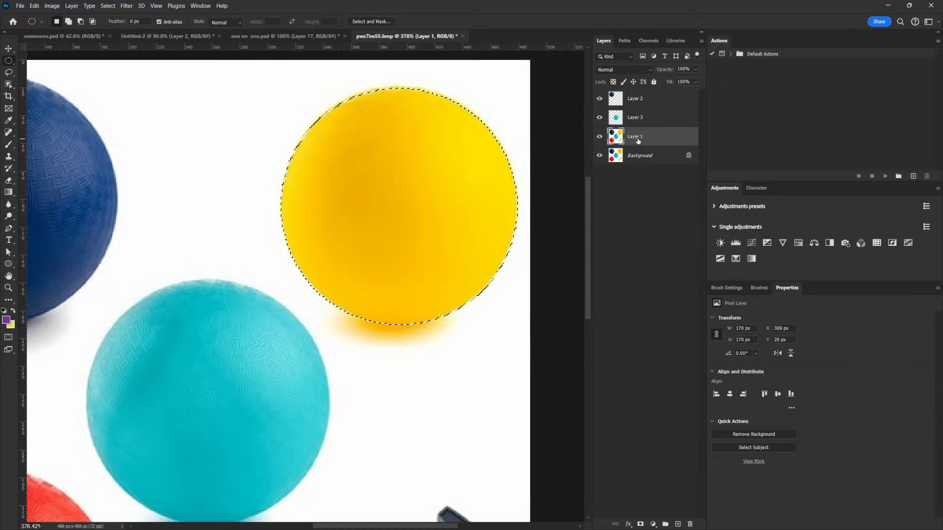
key("ctrl+j")
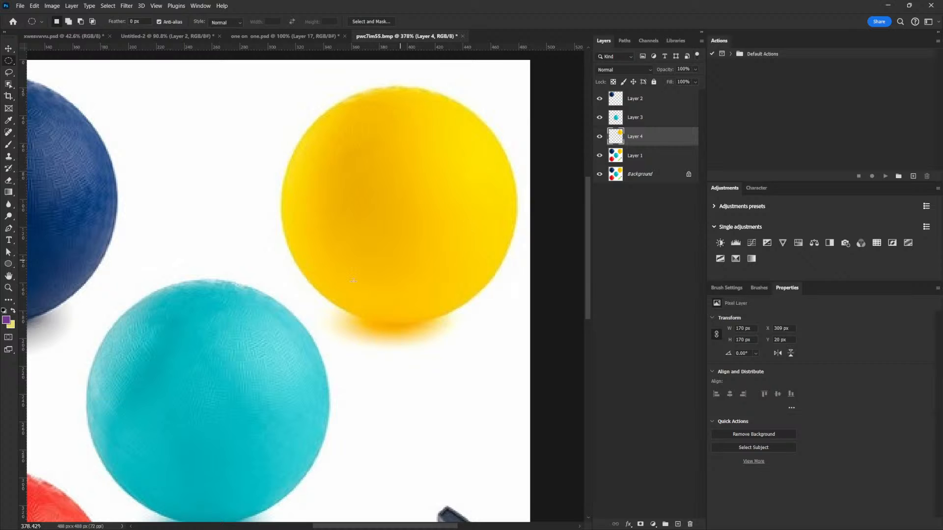
- Select the red ball with an ellipse and copy it onto its own layer
left_click_drag(383, 260, 444, 217)
left_click_drag(276, 363, 318, 313)
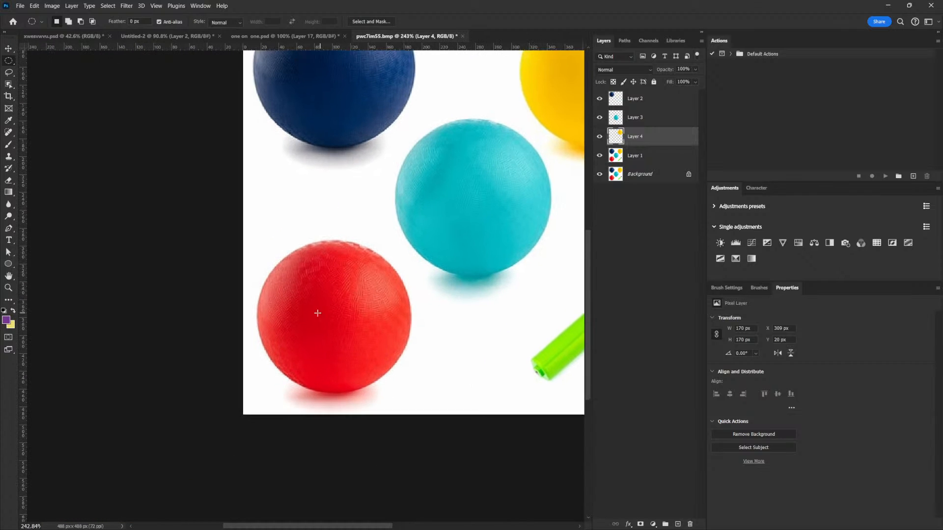
left_click(635, 156)
left_click_drag(257, 243, 418, 394)
key("ctrl+j")
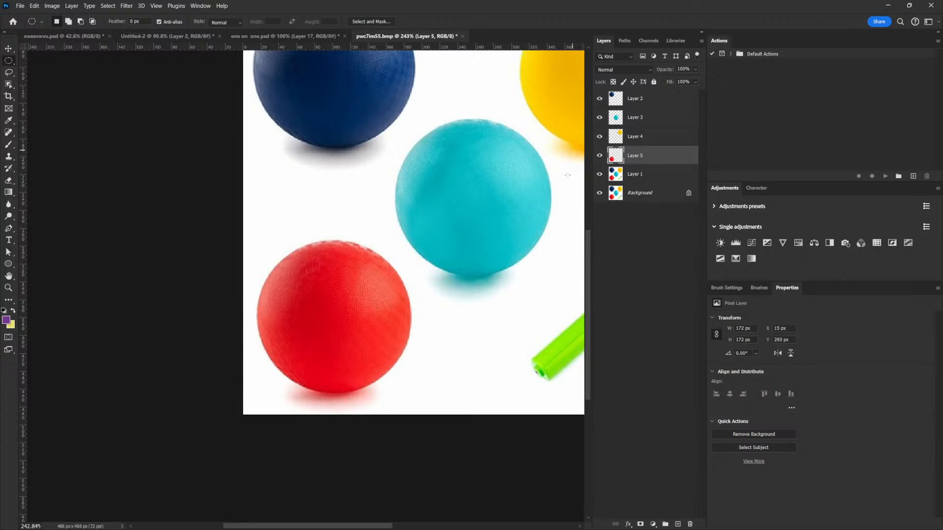
- Bring the red ball layer into the flyer document and convert it to a smart object
key("v")
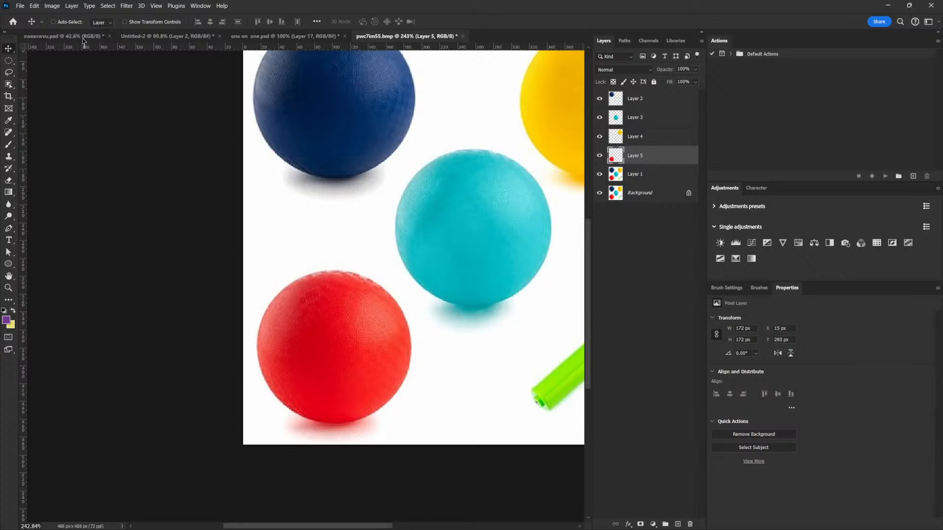
left_click(83, 37)
left_click(173, 38)
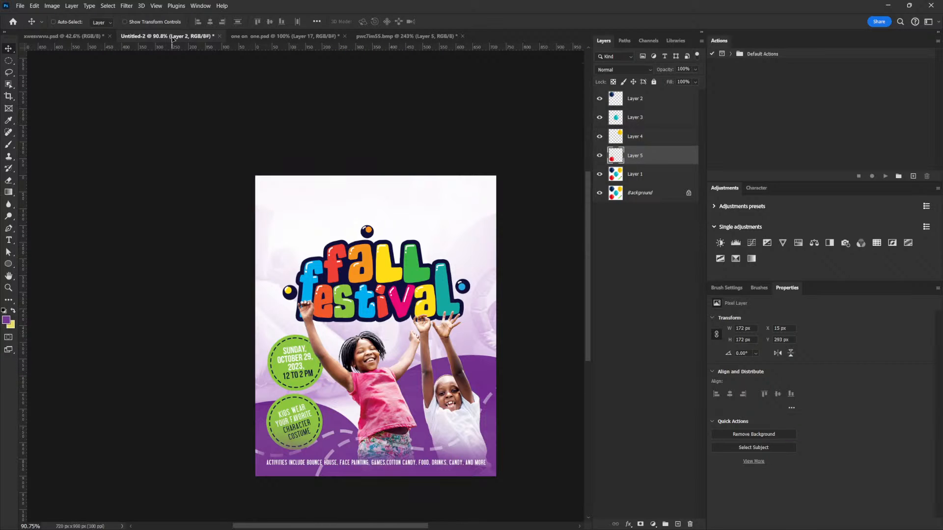
left_click_drag(667, 462, 649, 98)
left_click_drag(378, 197, 345, 221)
right_click(654, 96)
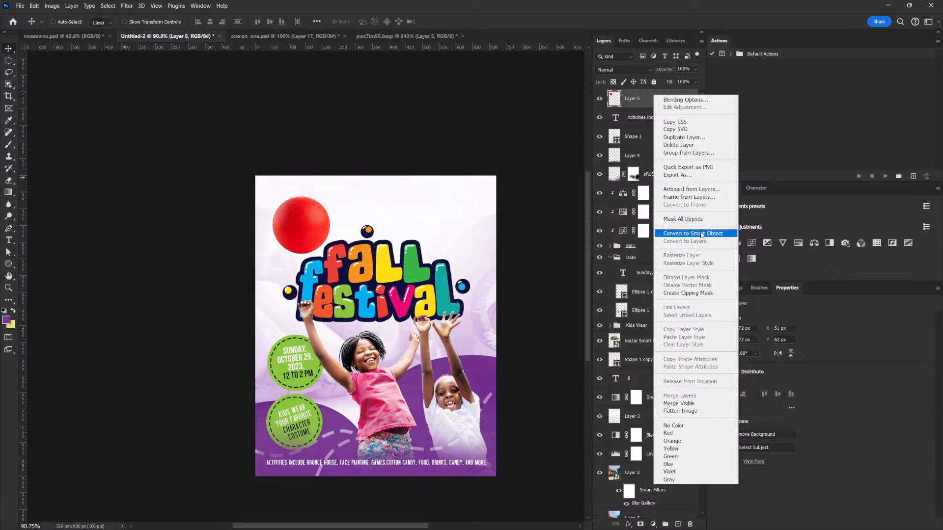
left_click(683, 230)
- Scale the red ball down and place it above the title's left side
key("ctrl+t")
left_click_drag(330, 196, 318, 206)
key("Return")
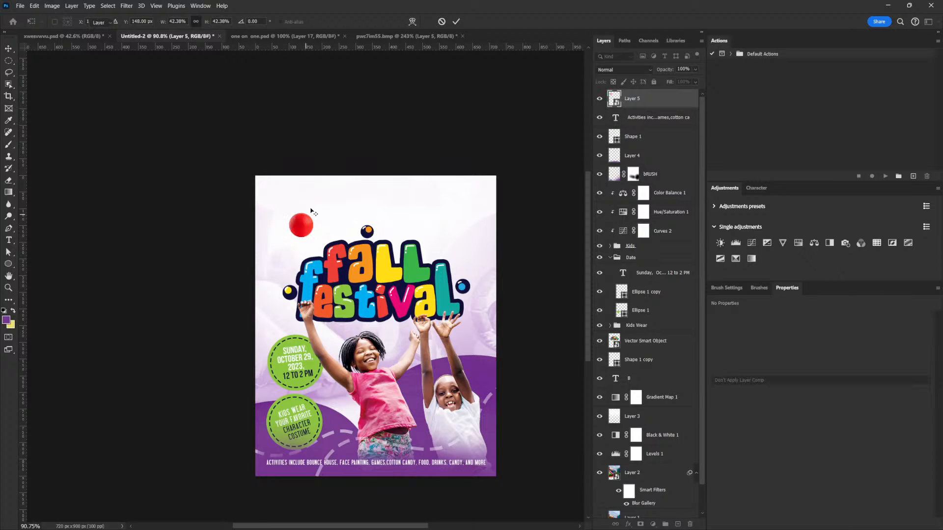
- Bring the yellow ball layer into the flyer and convert it to a smart object
left_click(377, 38)
right_click(514, 138)
left_click(530, 142)
left_click_drag(473, 129, 106, 38)
left_click_drag(174, 38, 359, 236)
right_click(655, 102)
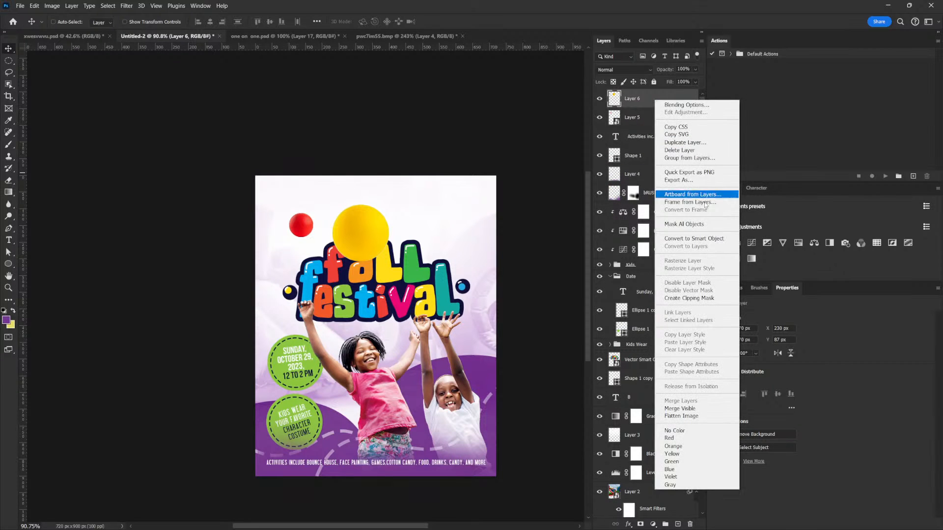
left_click(697, 229)
- Scale the yellow ball to about 81% and place it above the title's right side
left_click_drag(473, 223, 514, 226)
key("ctrl+t")
left_click_drag(465, 196, 459, 202)
mouse_move(436, 230)
left_mouse_down()
mouse_move(443, 235)
mouse_move(435, 236)
left_mouse_up()
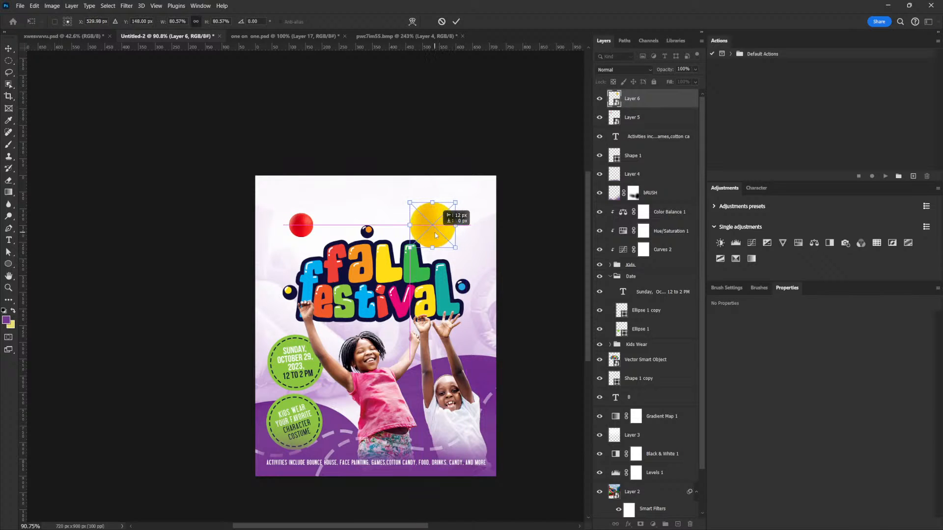
key("Return")
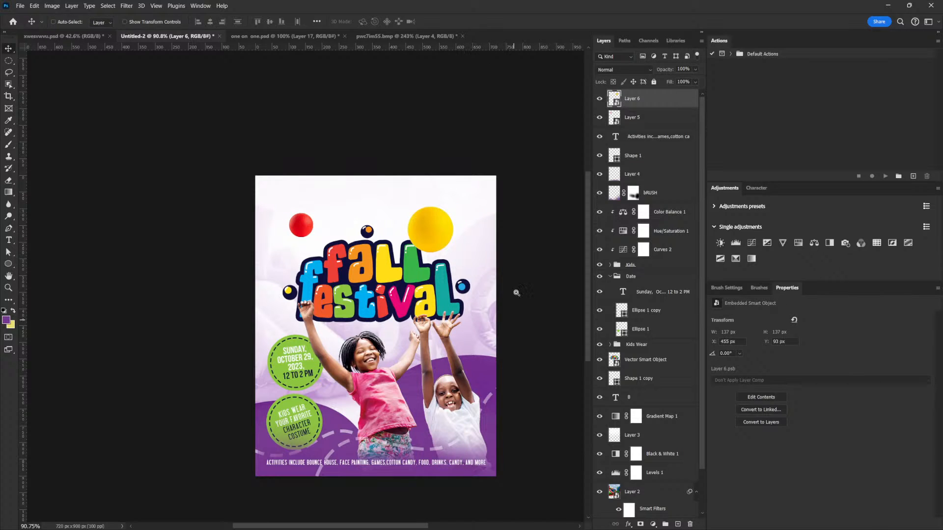
- Bring the teal ball layer into the flyer, placing it between the children's raised hands
scroll(497, 262, "down", 4)
scroll(497, 262, "up", 3)
left_click(388, 36)
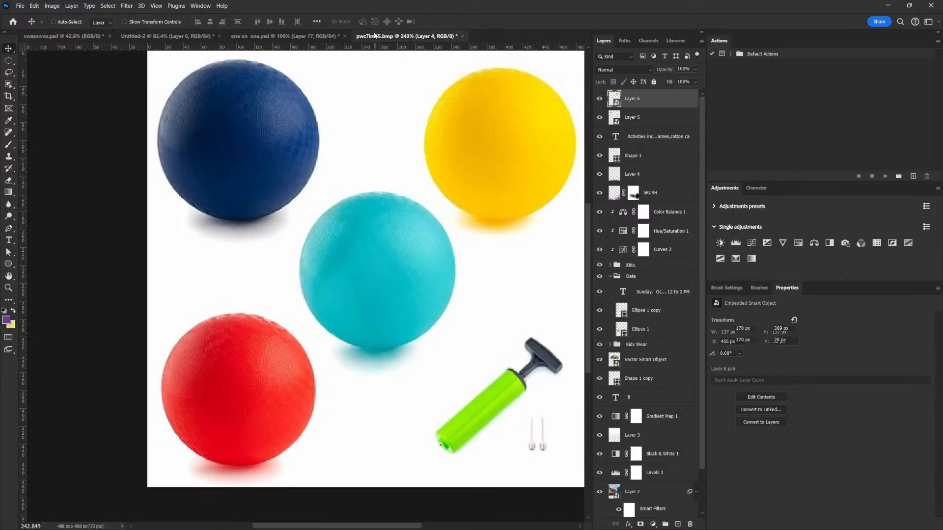
right_click(429, 261)
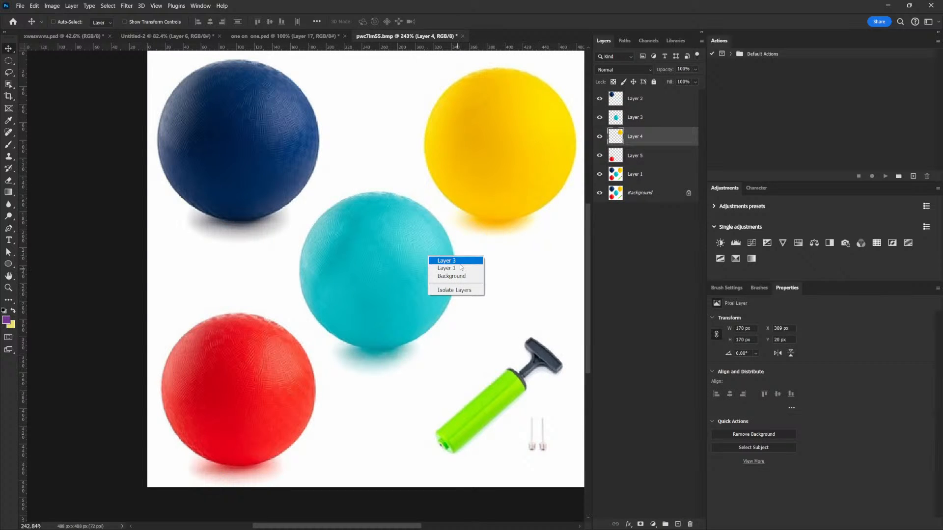
left_click(449, 263)
scroll(411, 275, "up", 5)
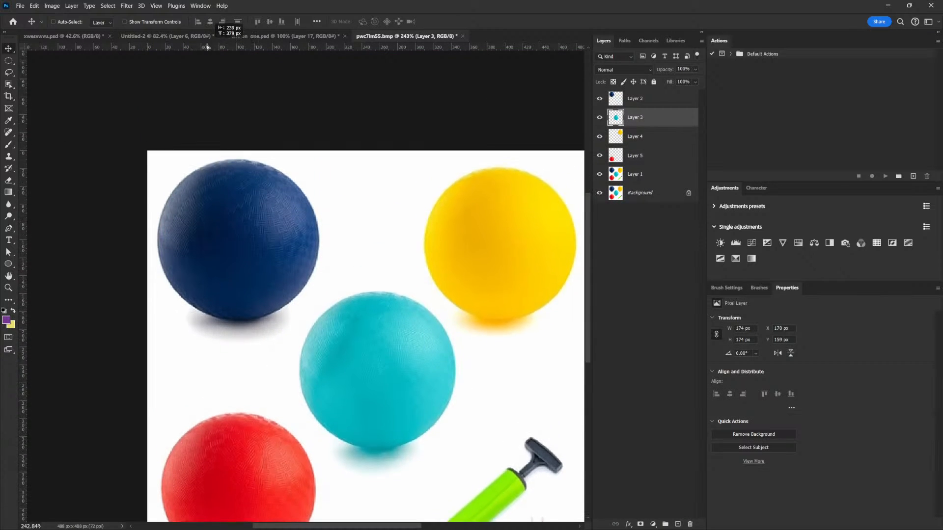
left_click_drag(182, 34, 364, 279)
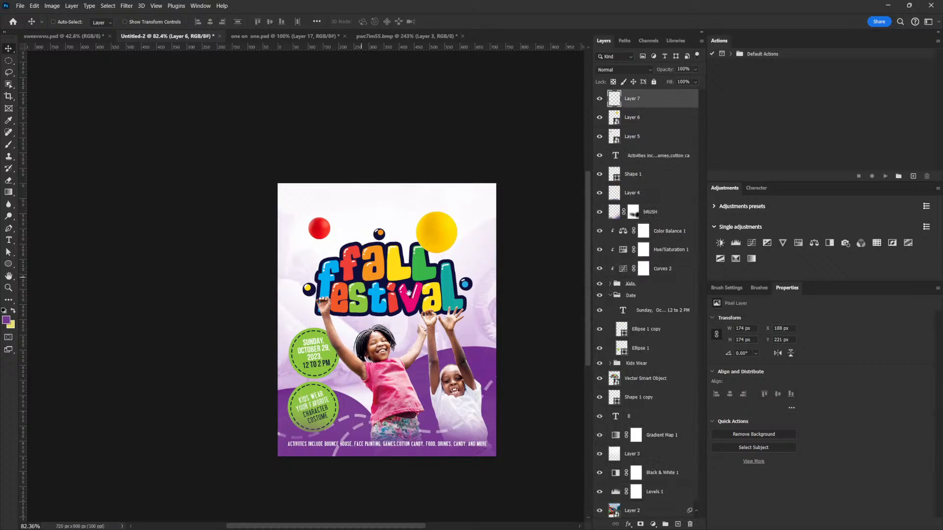
left_click_drag(373, 231, 419, 246)
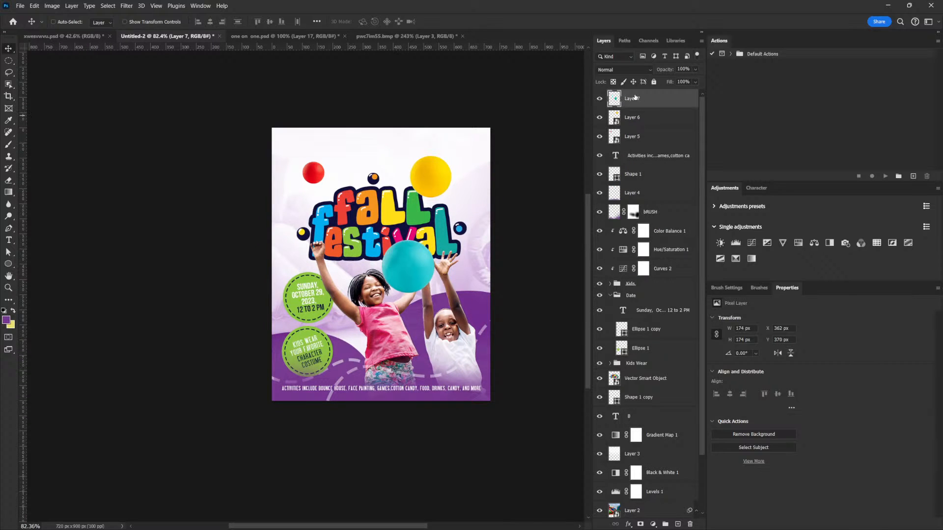
- Convert the teal ball to a smart object and scale it down
right_click(635, 98)
left_click(661, 233)
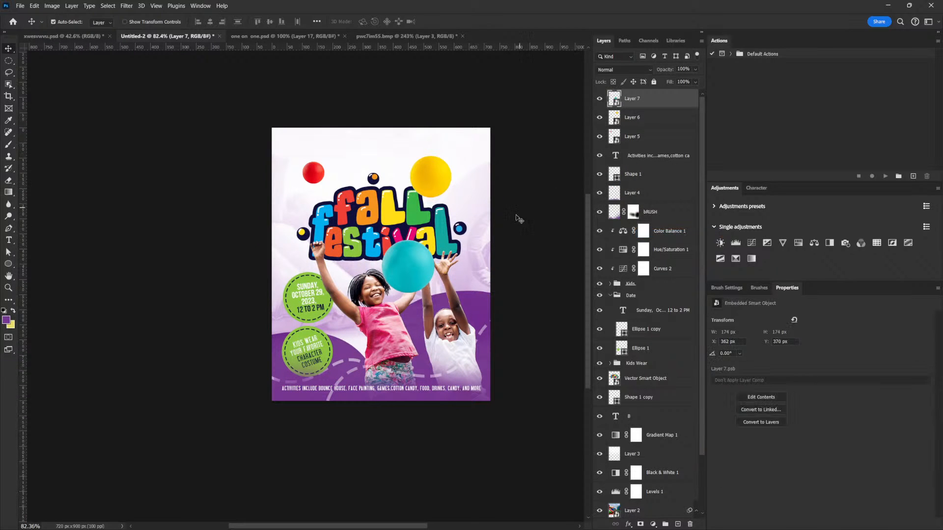
key("ctrl+t")
left_click_drag(435, 239, 405, 264)
key("Return")
key("ctrl+t")
key("Escape")
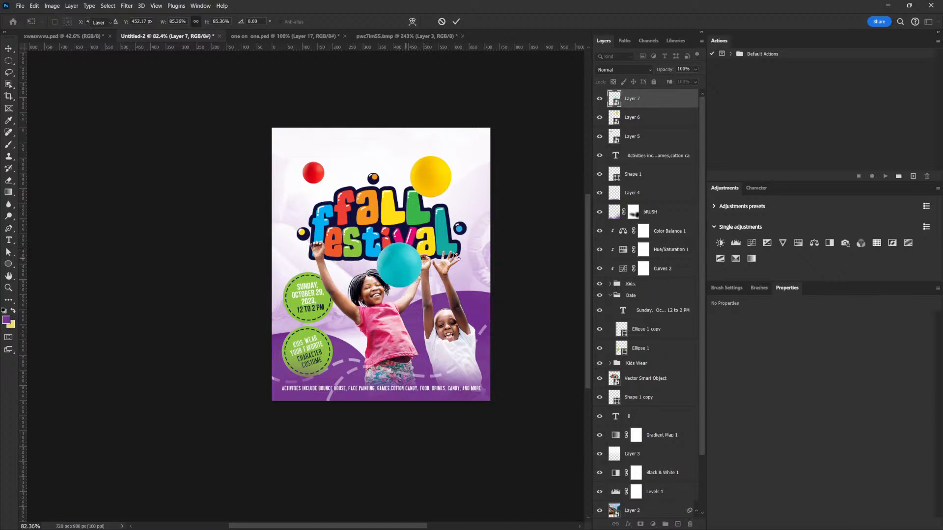
- Move the teal ball layer beneath the Kids group so it sits behind the children's hands
left_click_drag(668, 99, 643, 292)
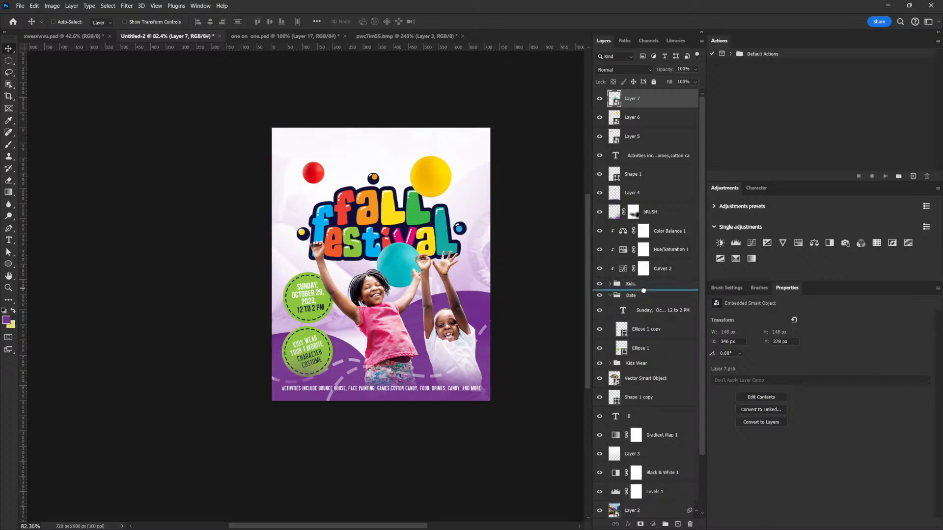
left_click_drag(643, 291, 644, 290)
left_click_drag(425, 253, 402, 270)
key("ctrl+t")
key("Return")
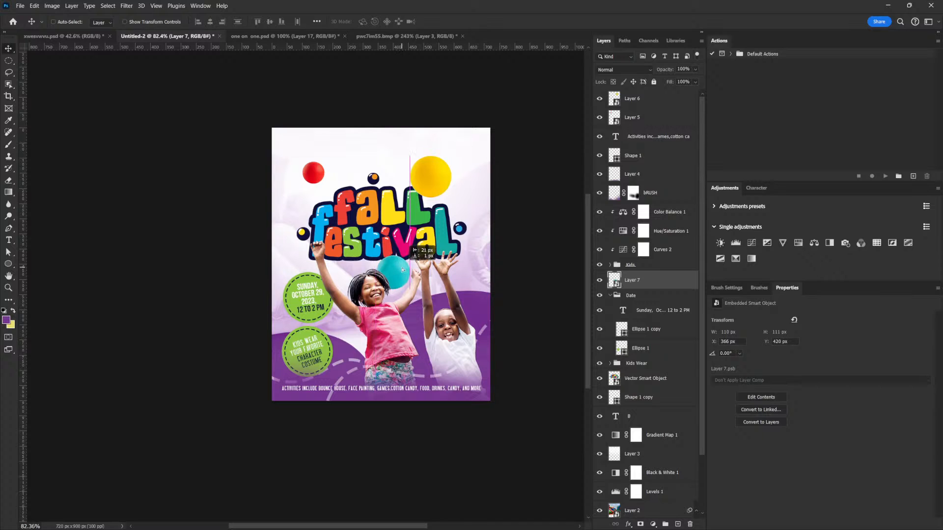
- Bring the blue ball layer into the flyer, placing it at the top centre above the title
left_click(409, 37)
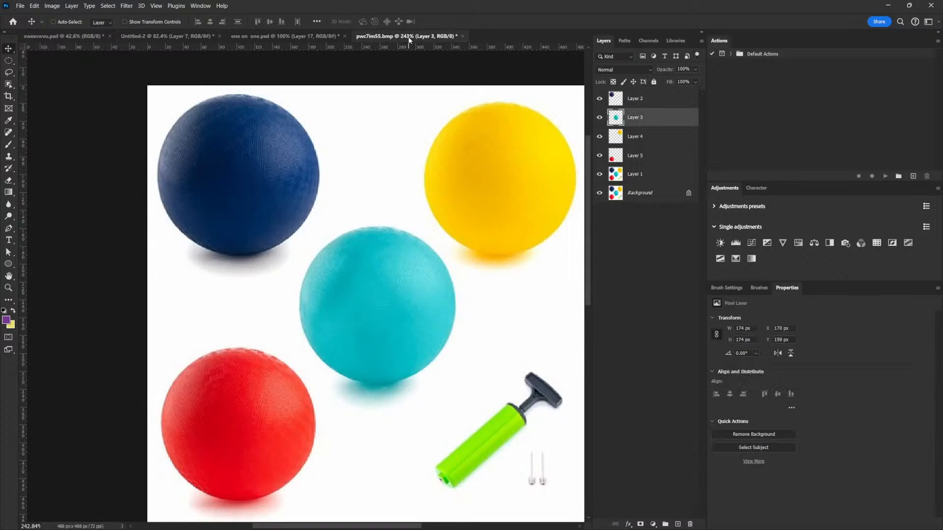
right_click(271, 156)
left_click(296, 162)
left_click_drag(289, 161, 321, 254)
left_click_drag(392, 143, 420, 146)
key("ctrl+t")
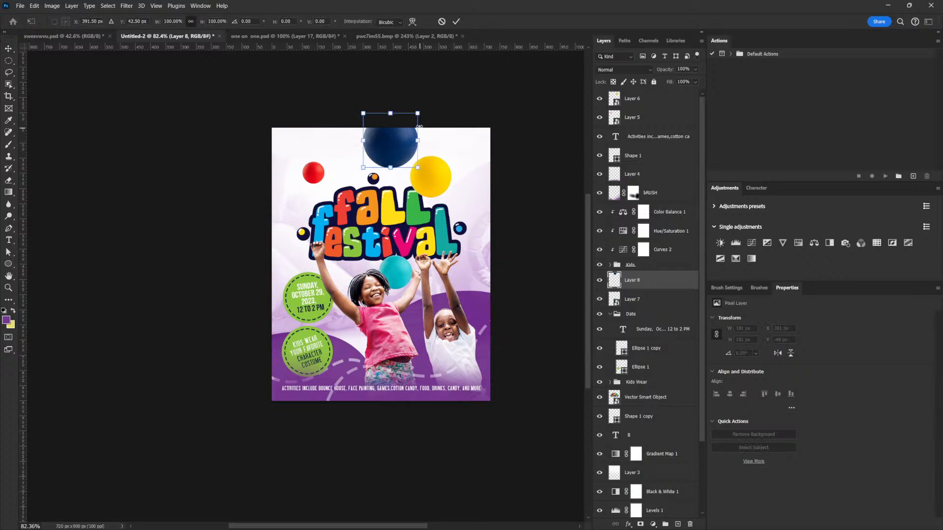
- Resize the blue ball and position it at the top centre, partly cut off by the flyer's top edge
left_click_drag(418, 113, 415, 116)
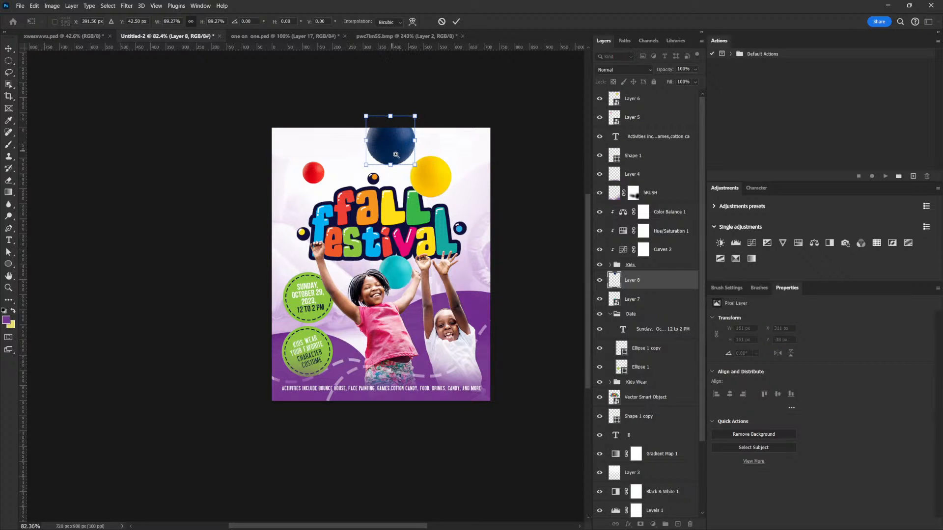
scroll(413, 171, "up", 3)
left_click_drag(414, 79, 415, 84)
key("Return")
left_click_drag(398, 121, 395, 115)
key("ctrl+t")
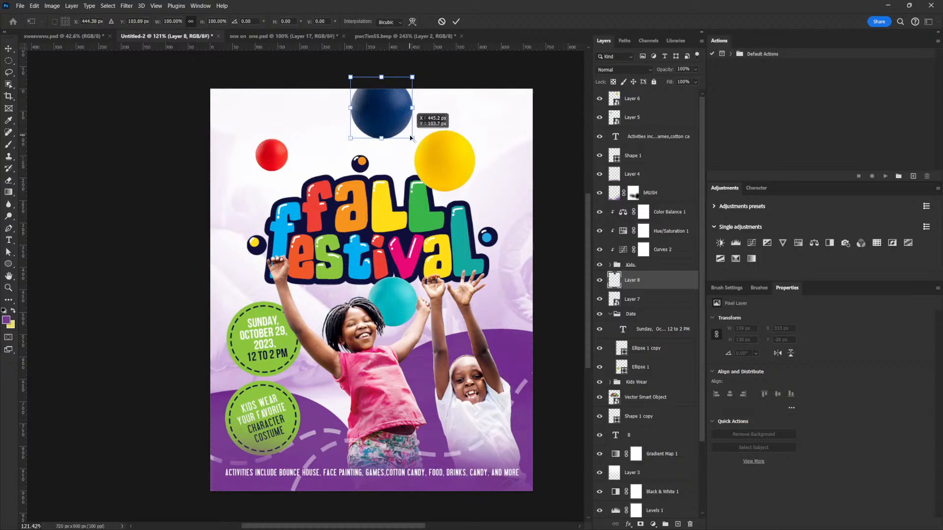
left_click_drag(414, 139, 415, 141)
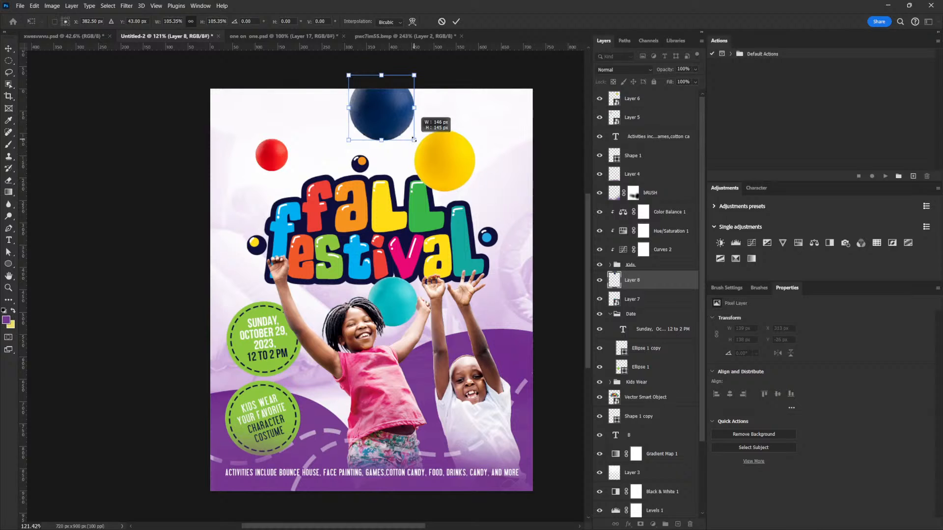
key("Return")
- Rearrange the balls around the title, moving the yellow ball nearer the title's top right
left_click_drag(472, 227, 382, 189)
left_click_drag(382, 188, 392, 154)
key("ctrl+t")
key("Return")
left_click_drag(478, 292, 481, 289)
left_click_drag(467, 273, 456, 258)
right_click(397, 161)
left_click(410, 158)
left_click_drag(411, 163, 427, 142)
key("ctrl+t")
key("Return")
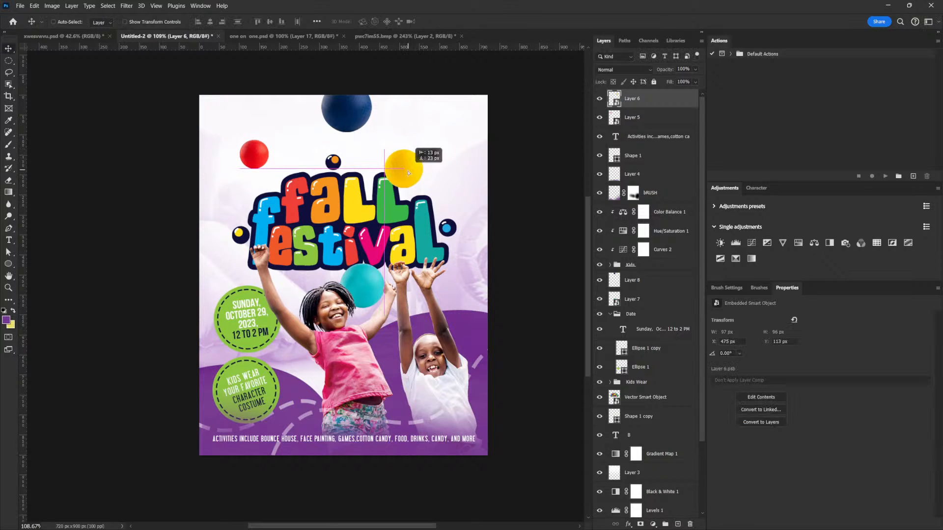
- Duplicate the yellow ball and move the copy to the flyer's lower right
scroll(463, 204, "down", 3)
scroll(463, 203, "up", 3)
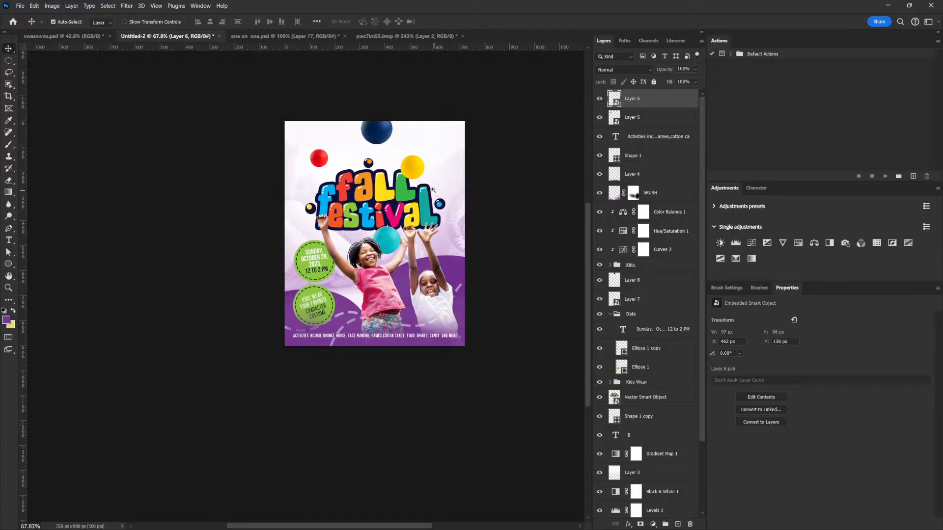
left_click_drag(411, 158, 512, 306)
key("ctrl+t")
key("Return")
left_click_drag(467, 334, 462, 345)
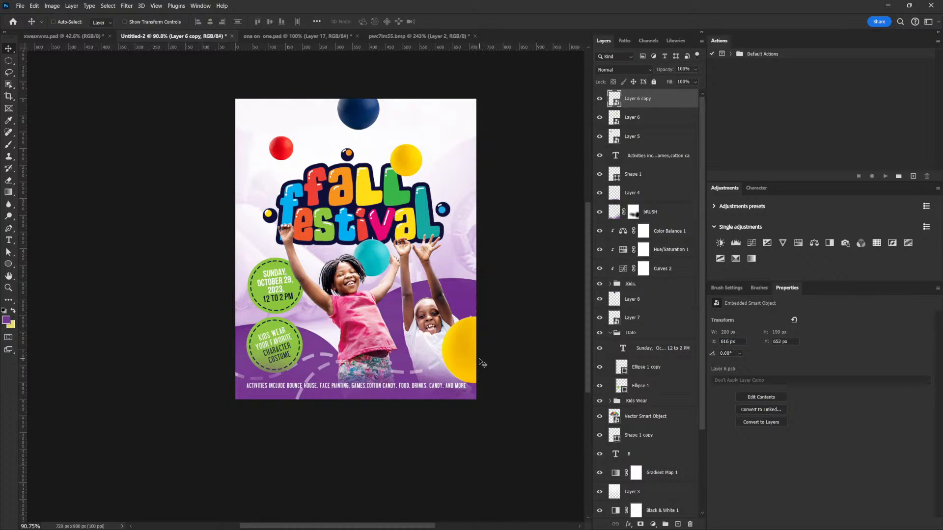
- Shrink the yellow ball copy and move it over the girl's waist near the lower centre
key("ctrl+t")
left_click_drag(509, 317, 357, 320)
key("Return")
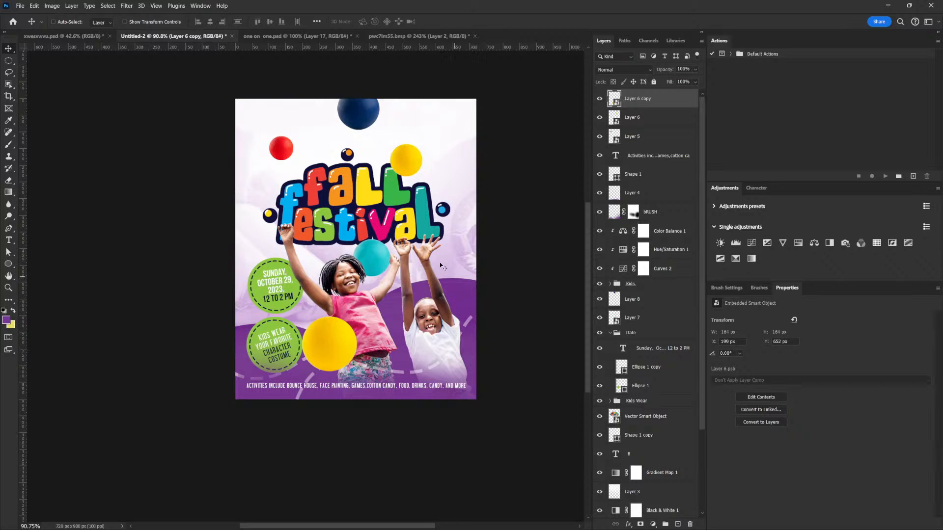
left_click_drag(393, 348, 387, 346)
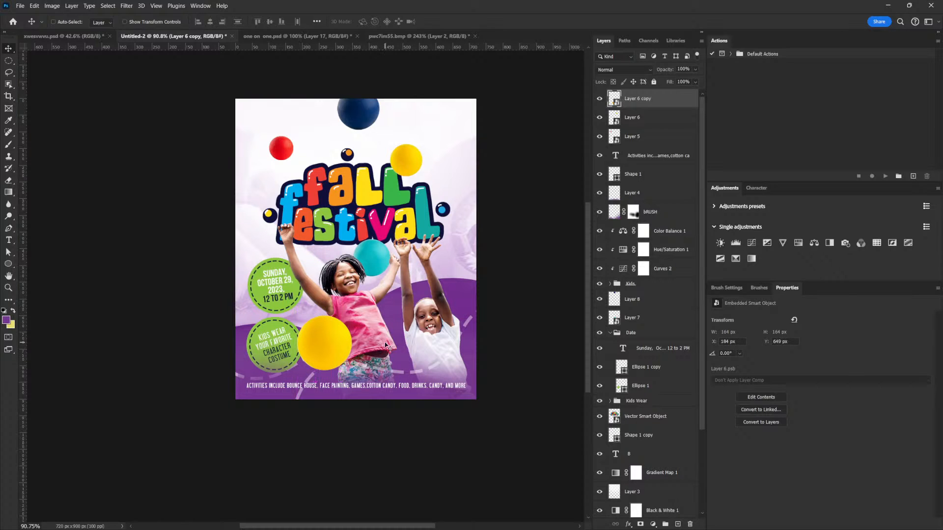
- Apply a Field Blur from the Blur Gallery to the yellow ball copy
left_click(126, 6)
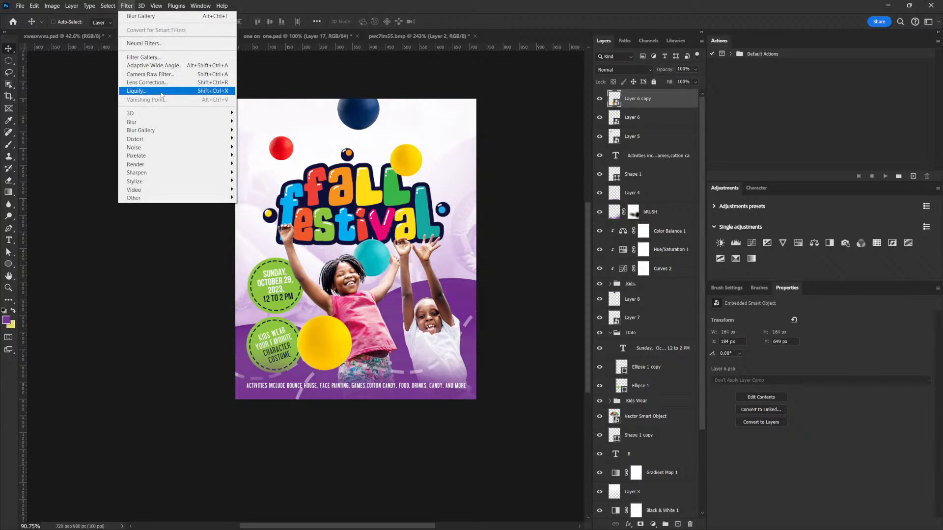
mouse_move(180, 132)
left_click(248, 129)
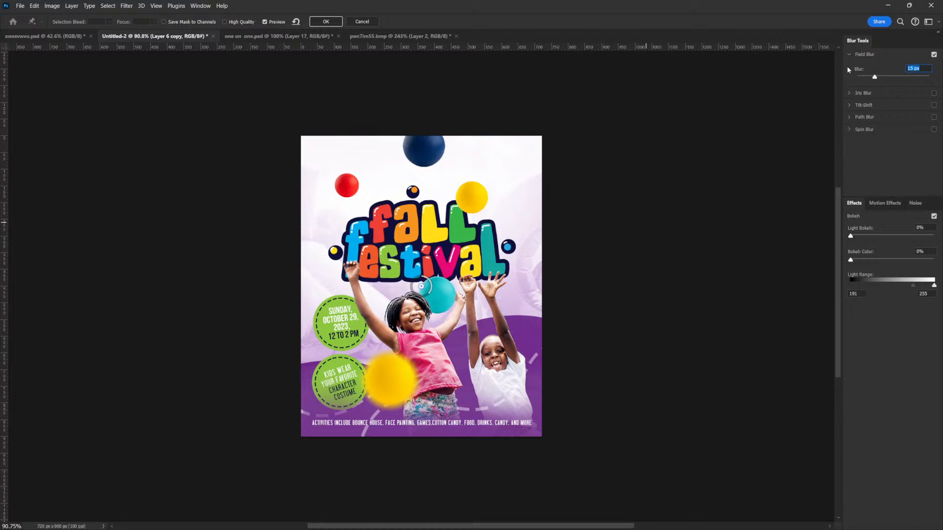
left_click_drag(875, 77, 878, 79)
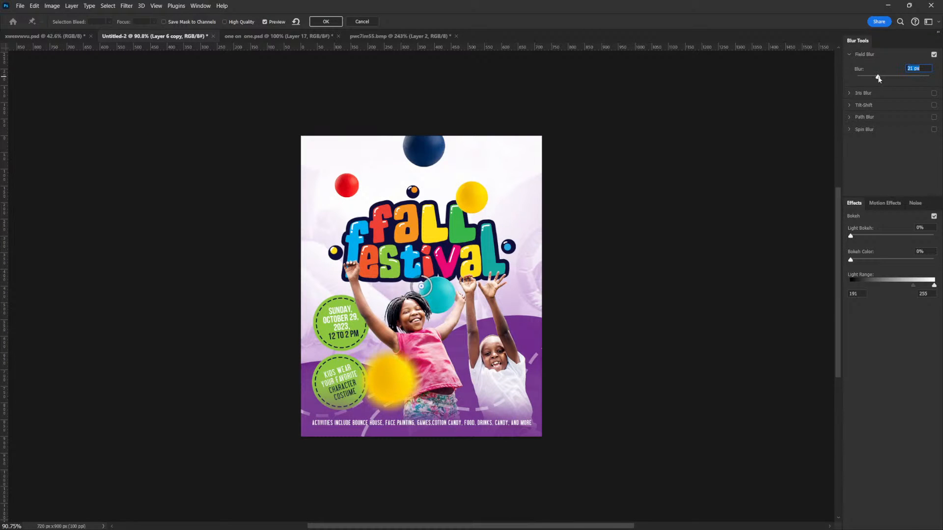
left_click(325, 21)
- Duplicate the blue ball layer to the top of the layer stack and convert the copy to a smart object
right_click(318, 150)
left_click(339, 164)
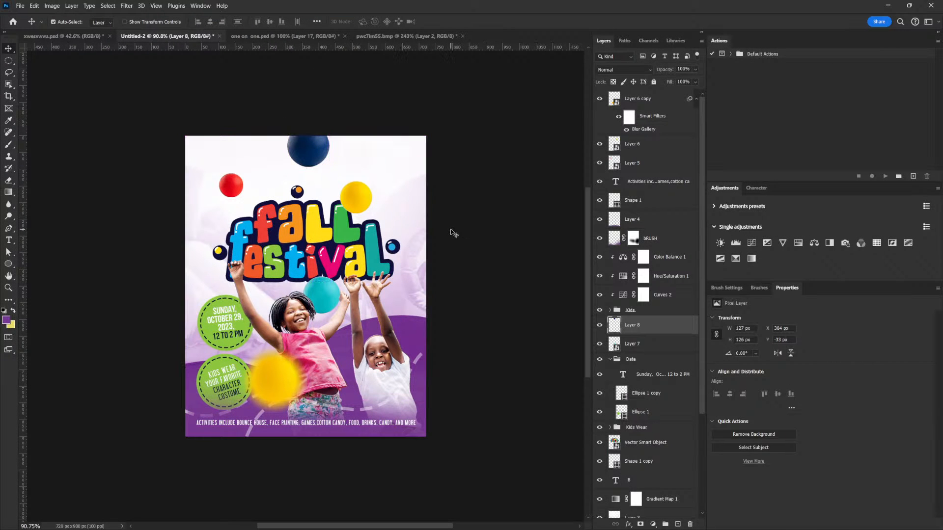
key("ctrl+j")
left_click_drag(645, 324, 655, 118)
right_click(655, 105)
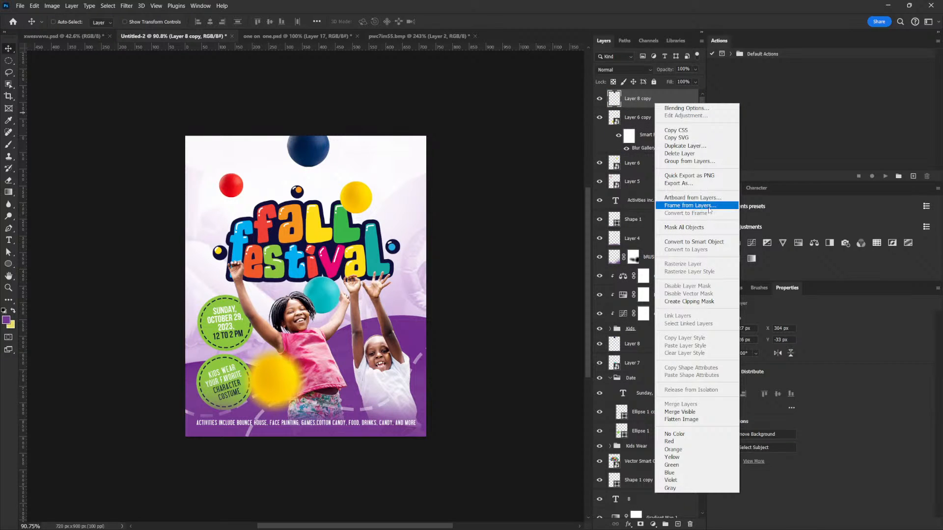
left_click(708, 242)
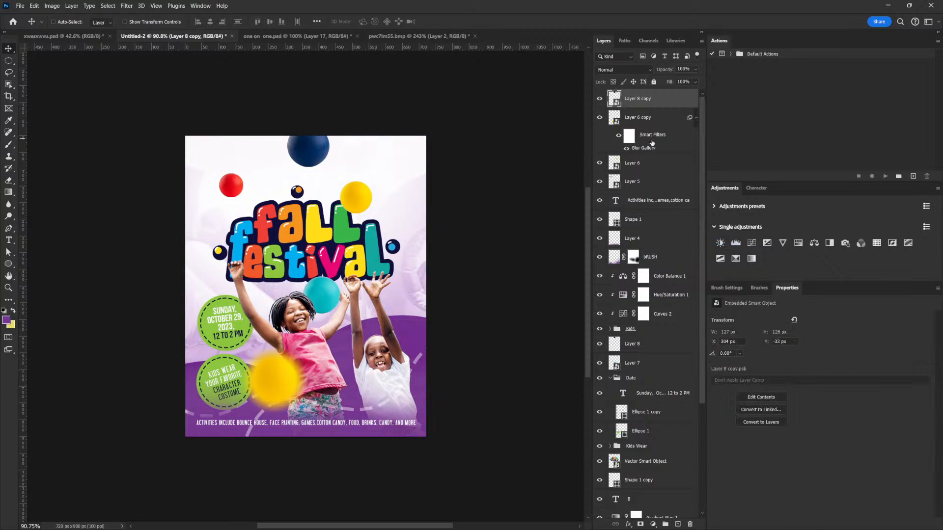
- Move the blue ball copy from the top of the flyer to its left edge
left_click(641, 117)
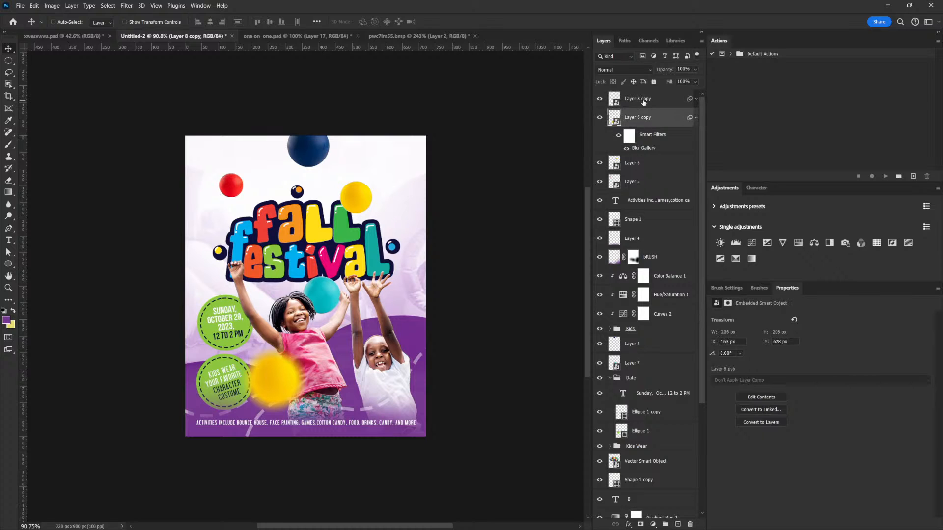
left_click_drag(353, 138, 228, 264)
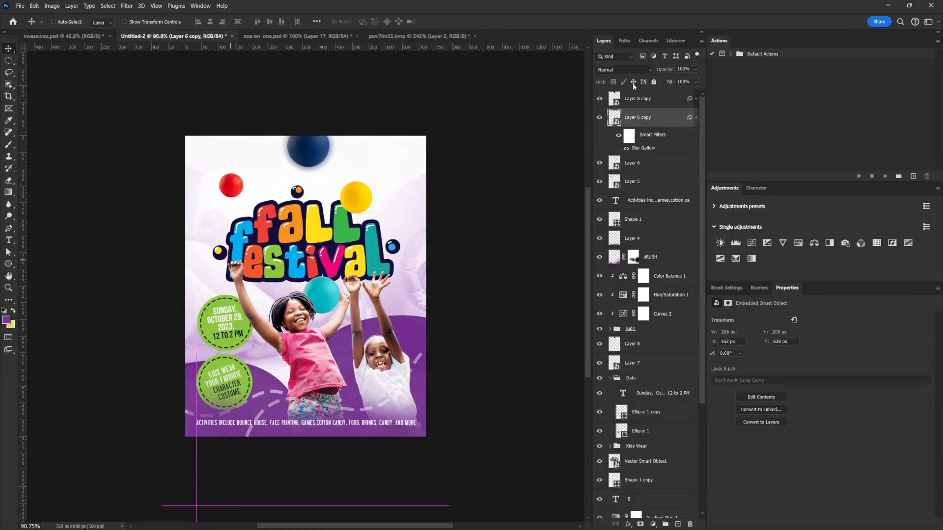
left_click(644, 98)
left_click_drag(320, 156, 197, 283)
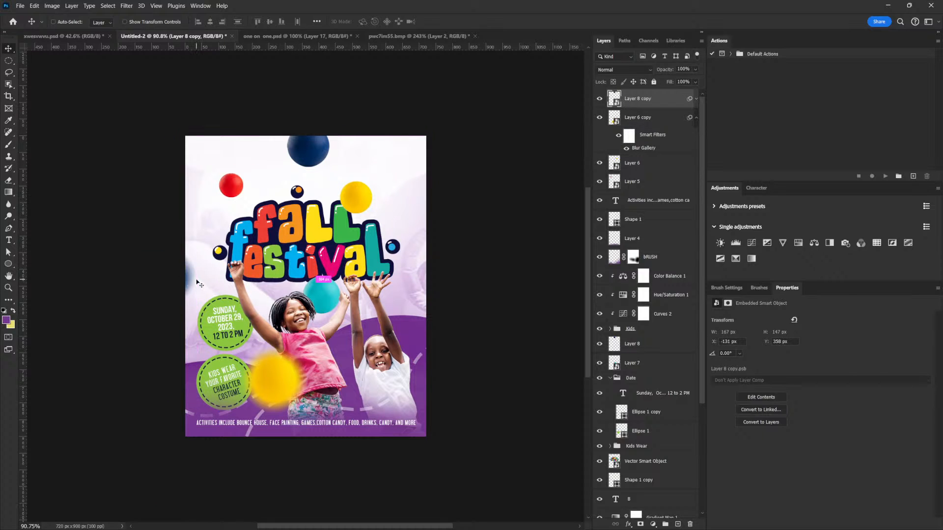
- Enlarge the blue ball copy to about 437 × 456 px, leaving it partly off the flyer's left edge
key("ctrl+r")
key("ctrl+t")
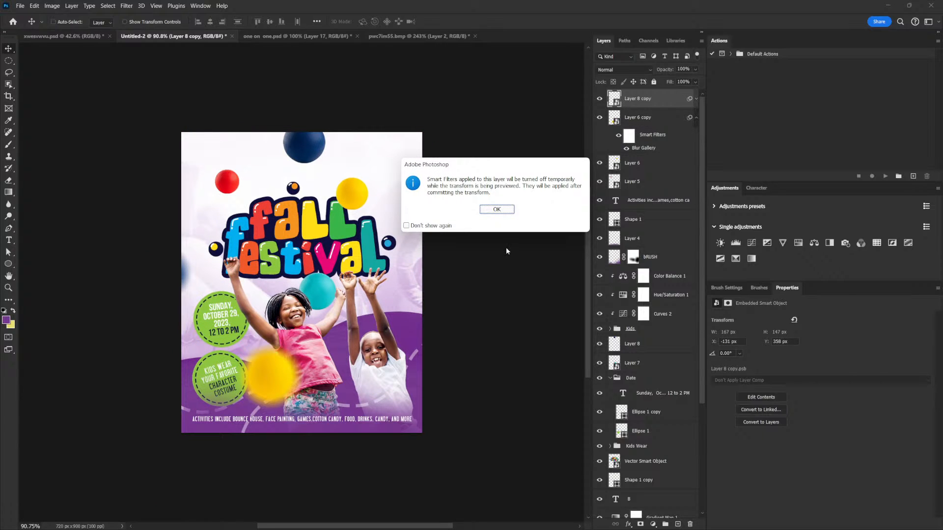
left_click(493, 210)
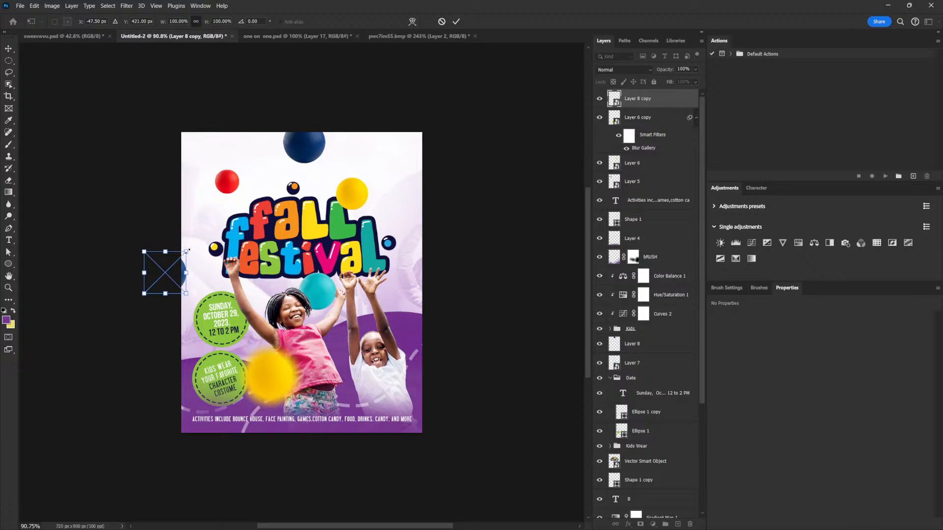
left_click_drag(196, 255, 244, 209)
double_click(219, 298)
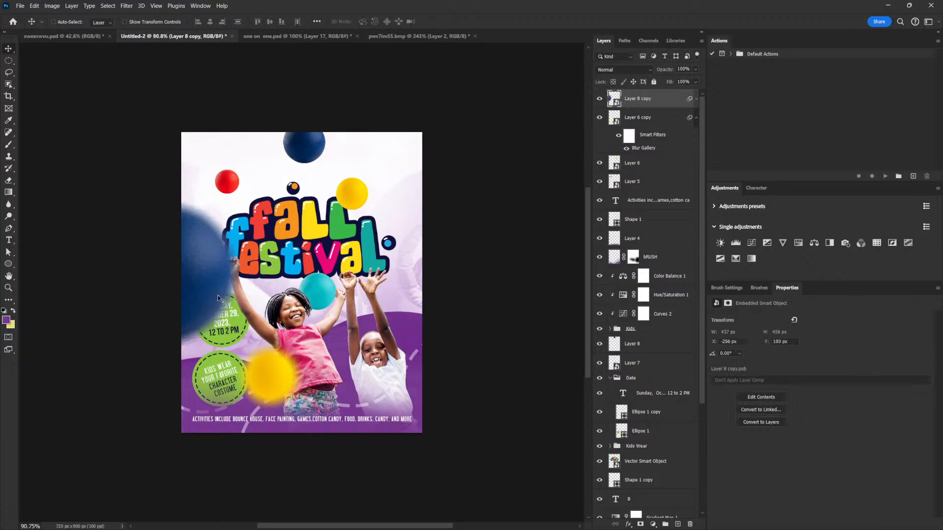
left_click_drag(233, 290, 216, 308)
- Reposition the enlarged blue ball copy along the flyer's left edge
key("ctrl+t")
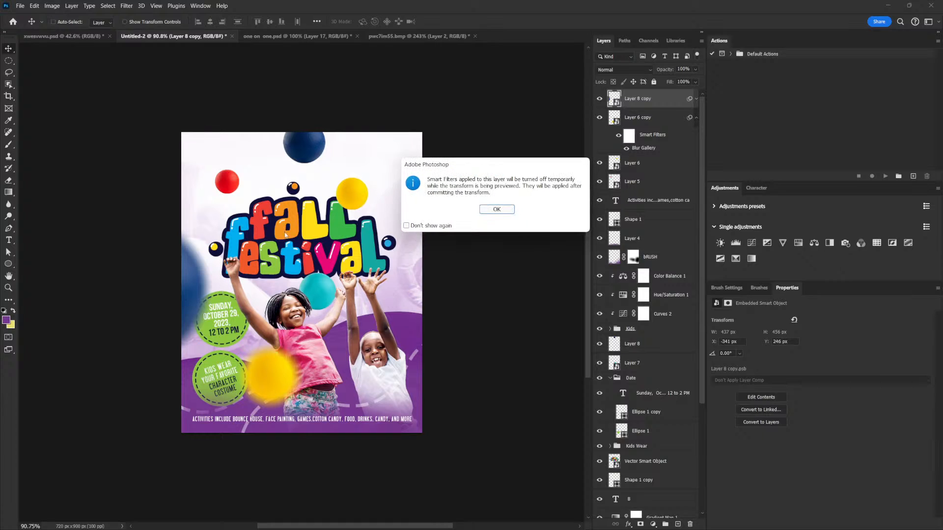
left_click(491, 211)
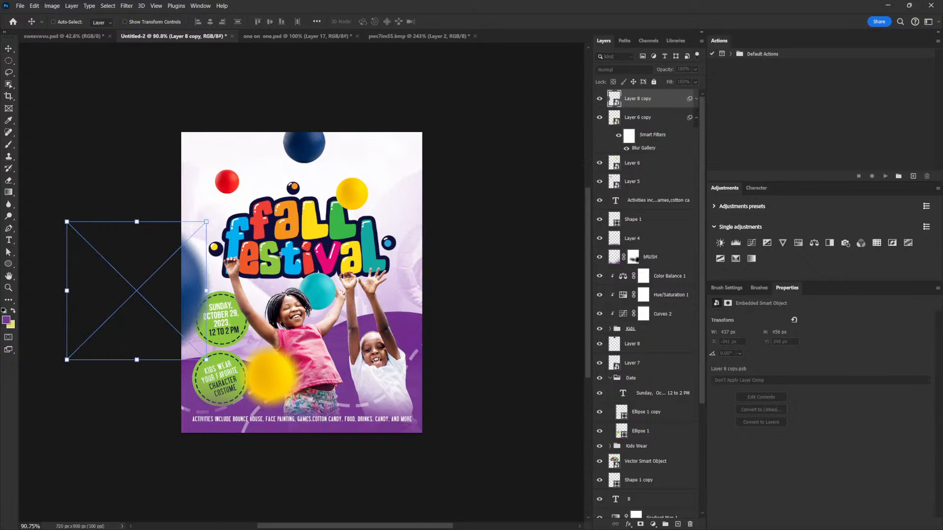
key("Return")
mouse_move(196, 281)
left_mouse_down()
mouse_move(206, 274)
mouse_move(169, 270)
mouse_move(197, 287)
left_mouse_up()
left_click_drag(246, 268, 359, 302)
left_click_drag(359, 302, 344, 310)
- Move the blurred yellow ball copy below the flyer's bottom edge and place its layer beneath Shape 1
right_click(314, 412)
left_click(339, 416)
left_click_drag(338, 415, 336, 480)
left_click_drag(395, 420, 399, 343)
left_click_drag(659, 119, 644, 192)
- Enlarge the blurred yellow ball copy to about 434 × 413 px so it peeks above the flyer's bottom edge
key("ctrl")
key("ctrl+t")
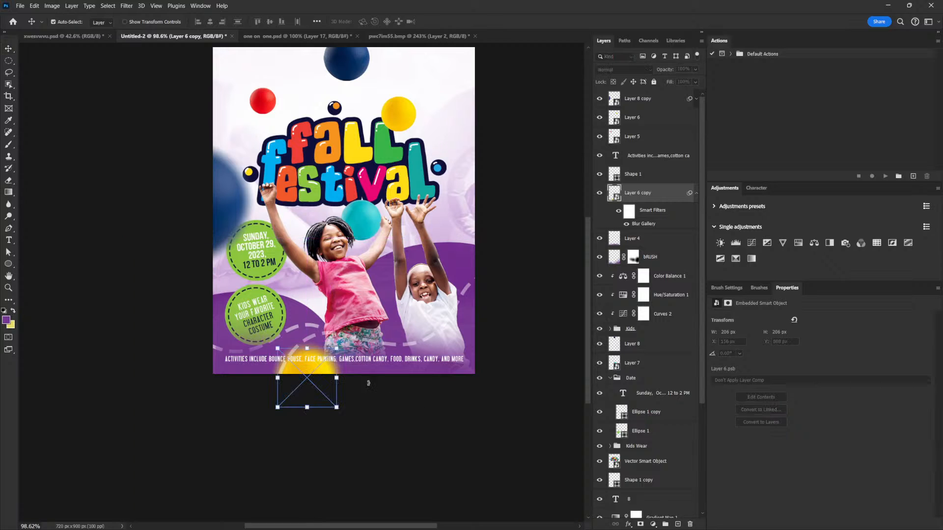
left_click_drag(337, 349, 385, 313)
key("Return")
left_click_drag(340, 347, 329, 391)
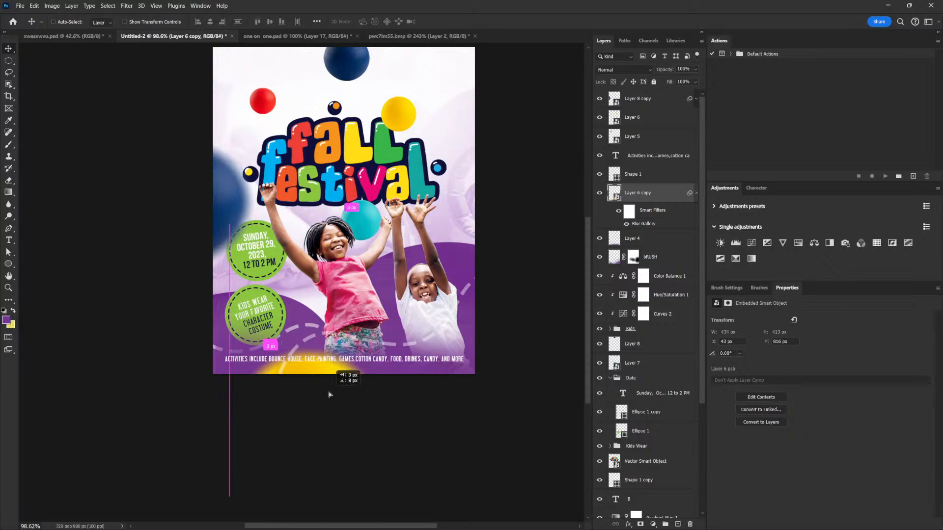
left_click_drag(401, 359, 381, 357)
left_click_drag(378, 300, 376, 379)
- Duplicate the red ball and place the copy at the flyer's top-right edge
right_click(218, 287)
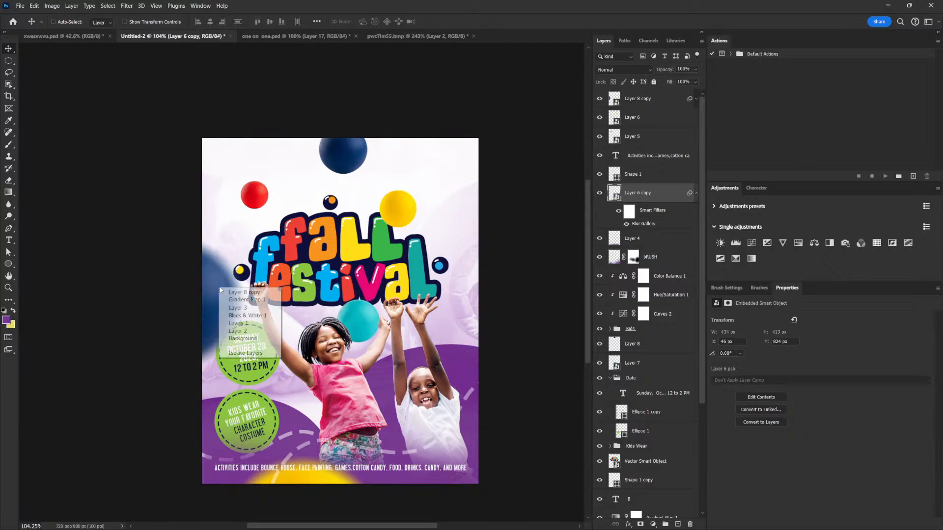
left_click(293, 174)
right_click(262, 189)
left_click(284, 194)
left_click_drag(284, 198, 502, 154)
key("ctrl+t")
key("Return")
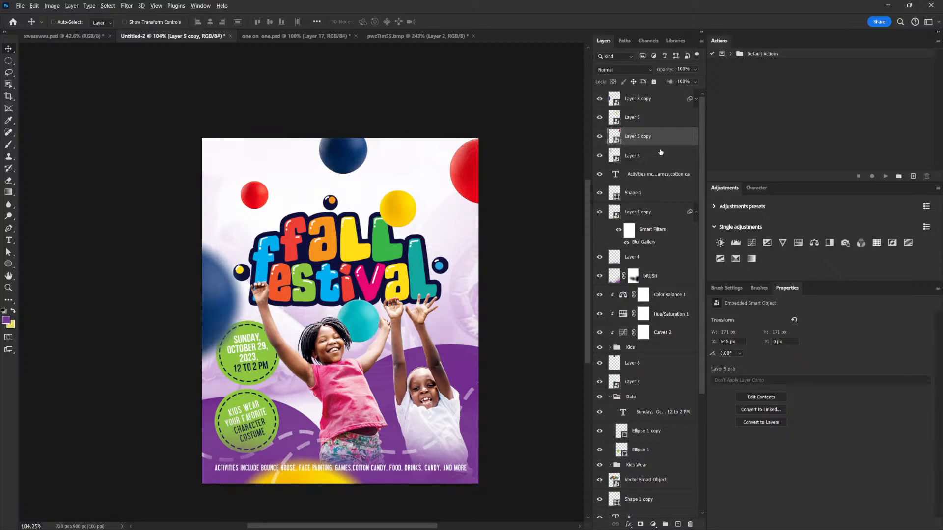
- Copy the blue ball copy's Blur Gallery filter onto the red ball copy and move it down the right edge
left_click(696, 99)
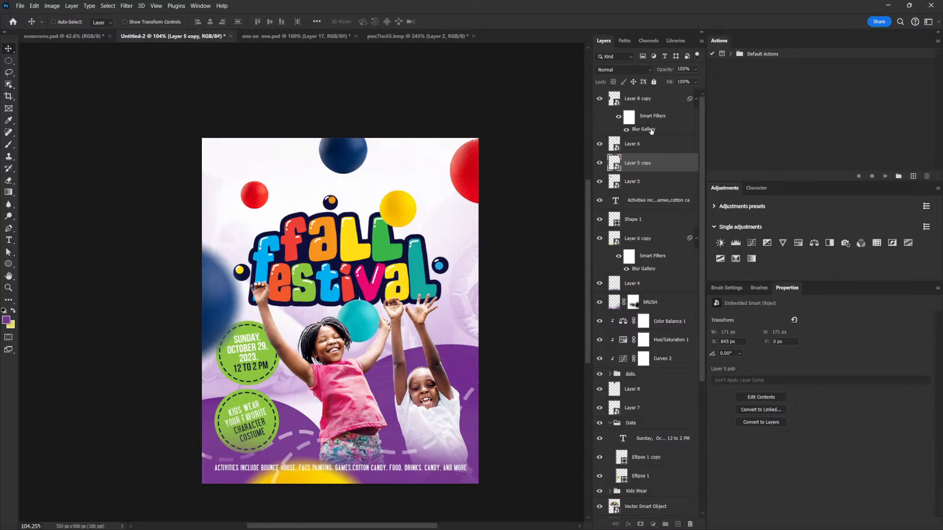
left_click_drag(649, 164, 648, 164, "alt")
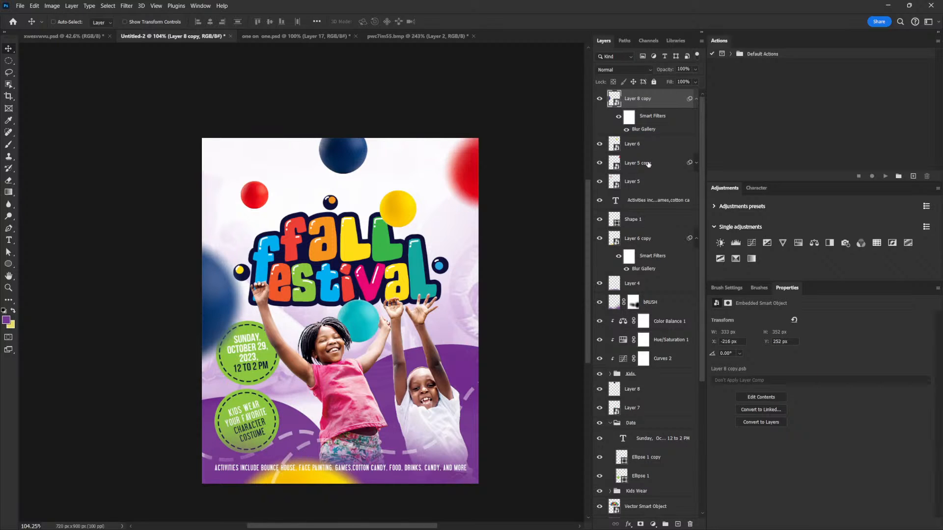
left_click(491, 183, "ctrl")
left_click_drag(498, 174, 475, 254)
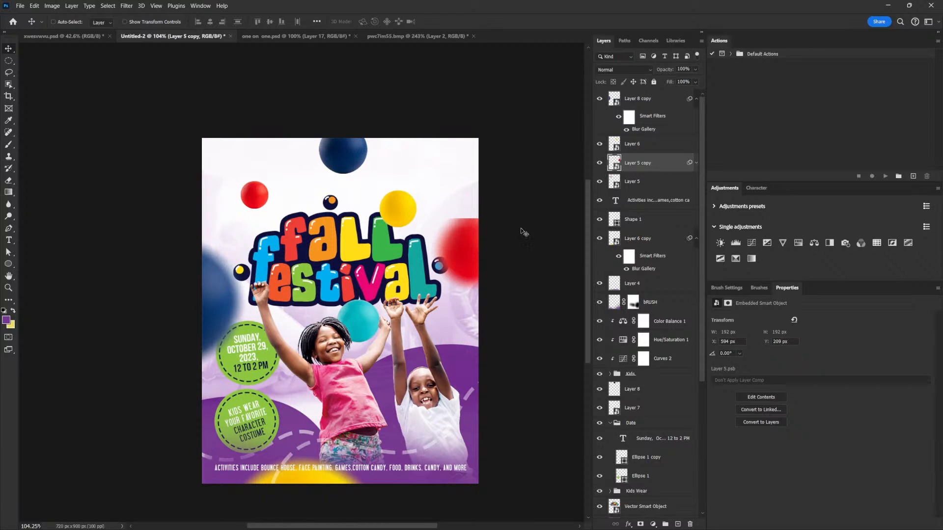
- Open the red ball copy's Field Blur settings, confirm them, and shift the ball slightly left
left_click(696, 163)
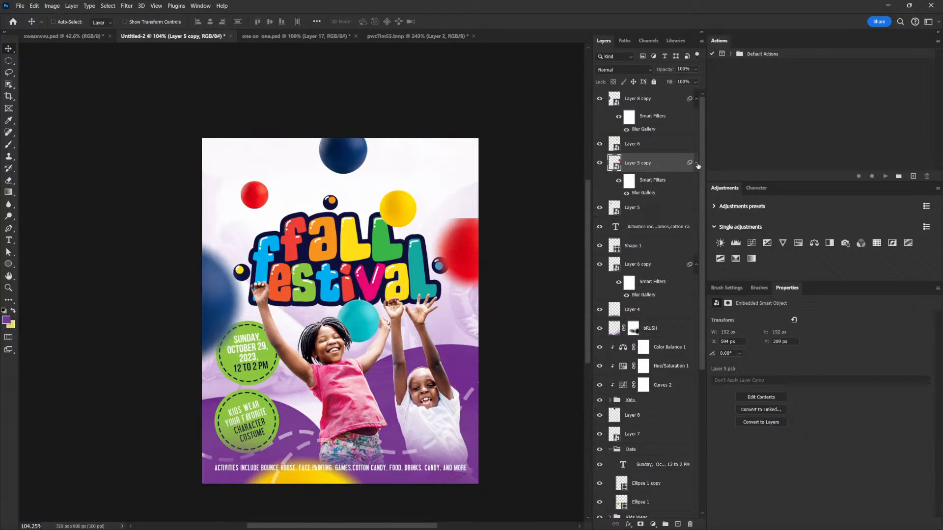
double_click(645, 193)
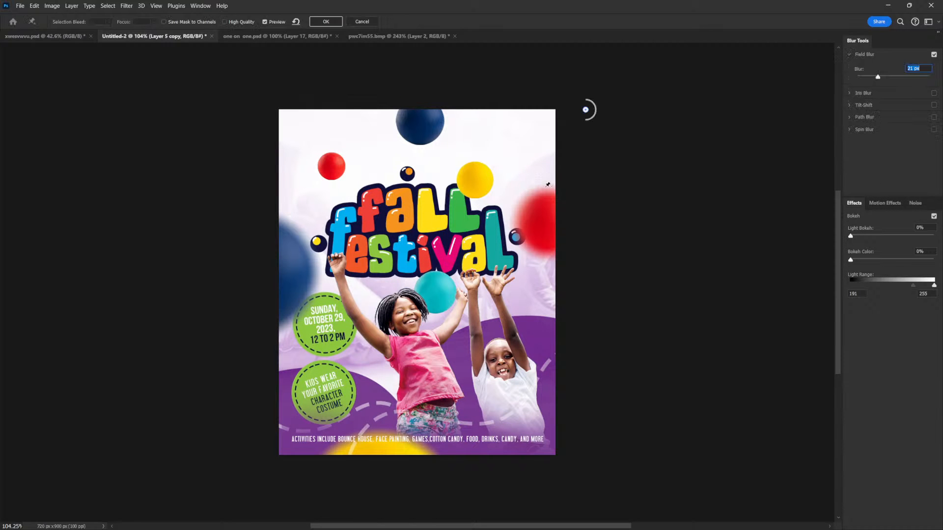
left_click(326, 22)
left_click_drag(440, 234, 412, 225)
- Shrink the blue ball at the top edge to about 59 × 60 px
right_click(305, 131)
left_click(322, 139)
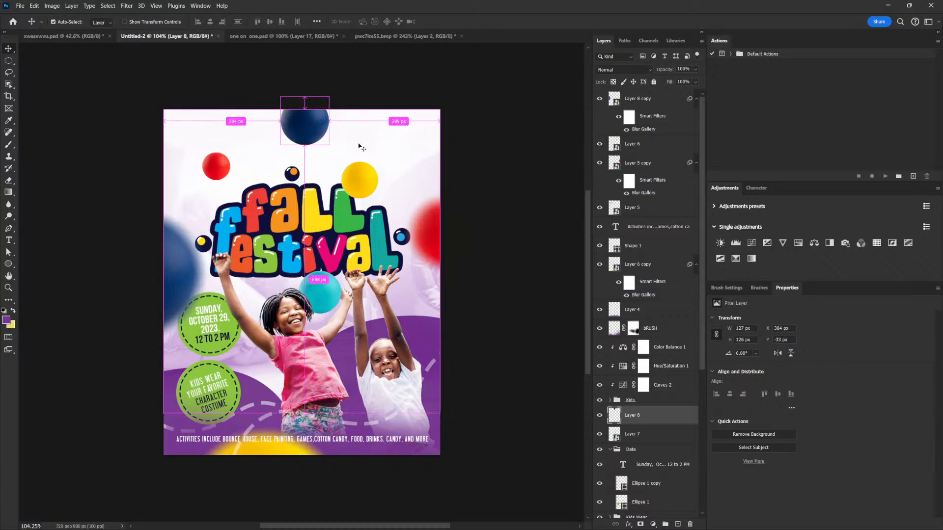
key("ctrl+t")
mouse_move(329, 97)
left_mouse_down()
mouse_move(314, 105)
mouse_move(316, 156)
mouse_move(322, 103)
left_mouse_up()
key("Return")
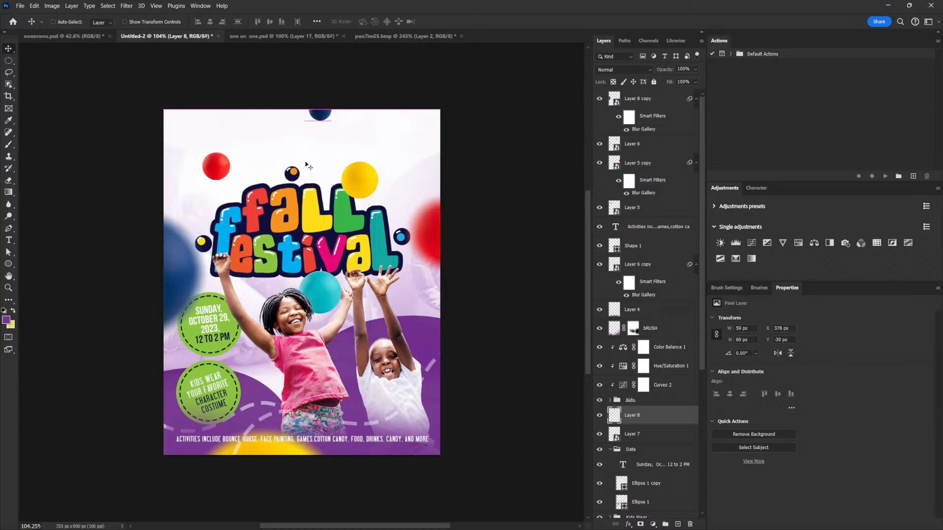
- Move the red ball near the title's upper left slightly down
right_click(219, 161)
left_click(236, 171)
left_click_drag(218, 162, 224, 186)
- Move the yellow ball above the title down and right, shrinking it to about 81 × 80 px
right_click(363, 182)
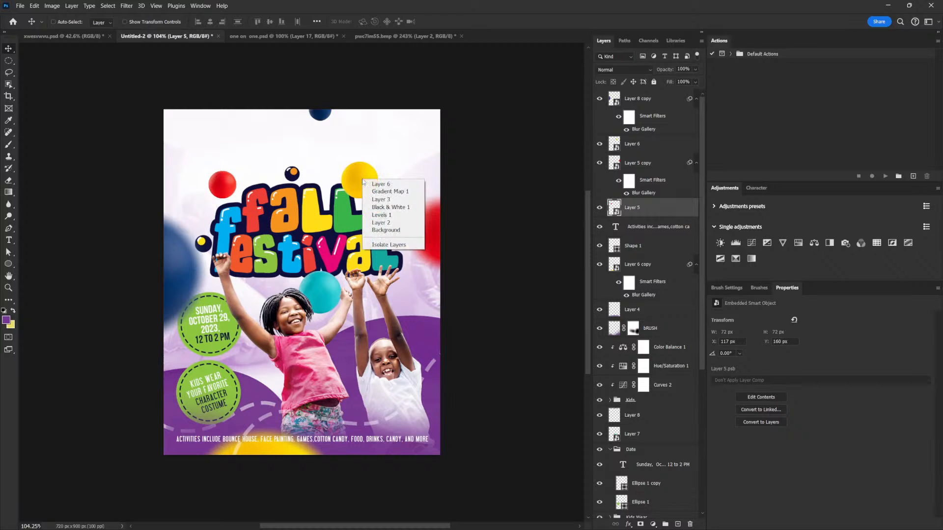
left_click(376, 185)
left_click_drag(363, 185, 378, 205)
key("ctrl+t")
left_click_drag(392, 164, 390, 163)
key("Return")
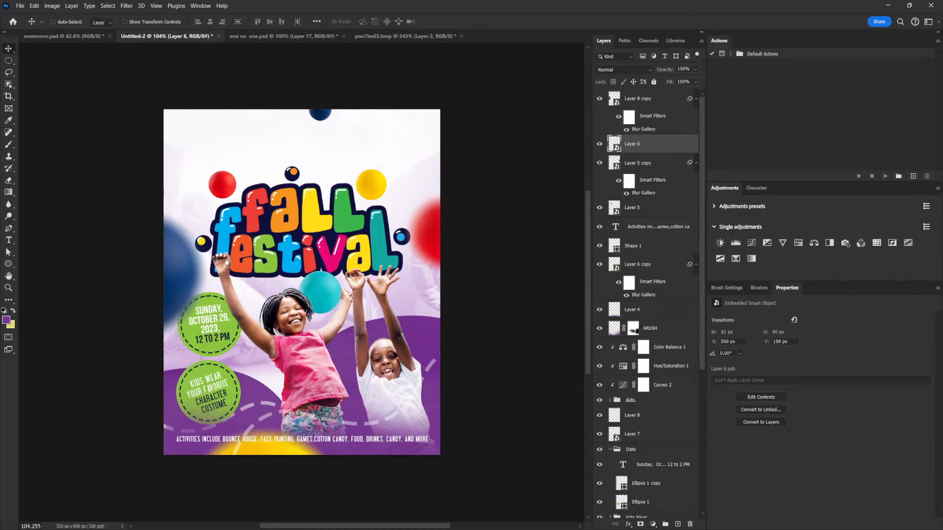
- Rotate the Date and Kids Wear badge groups to about -6.8° and reposition them slightly
left_click_drag(235, 263, 303, 230)
scroll(265, 239, "up", 1)
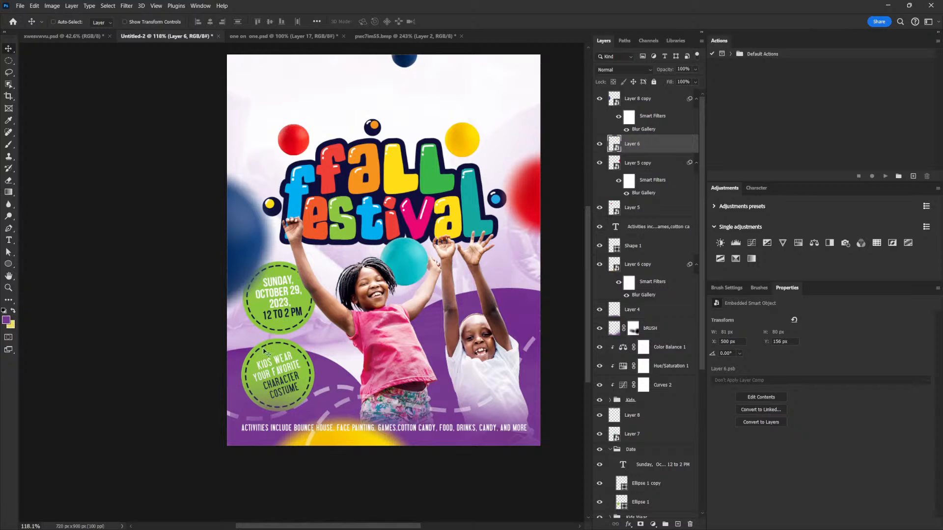
left_click(625, 401)
left_click(608, 452)
left_click(610, 450)
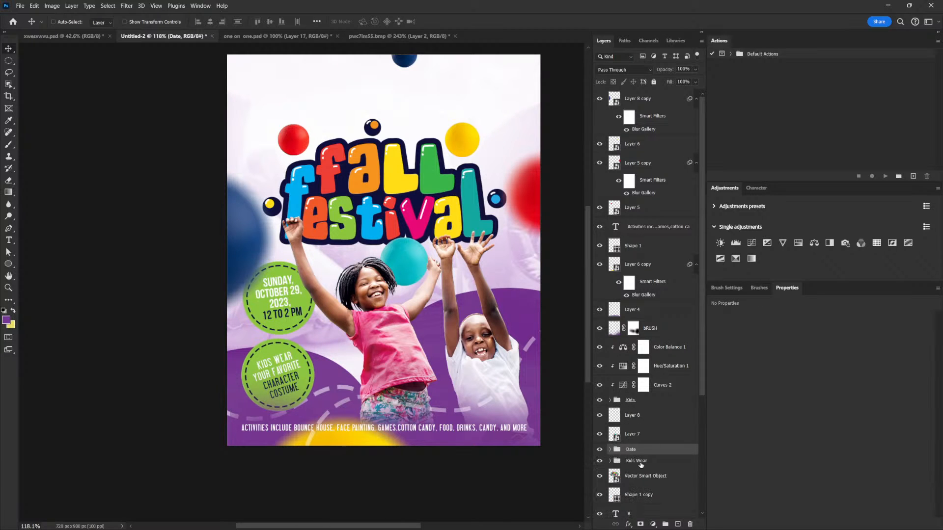
left_click(640, 463, "ctrl")
key("ctrl+t")
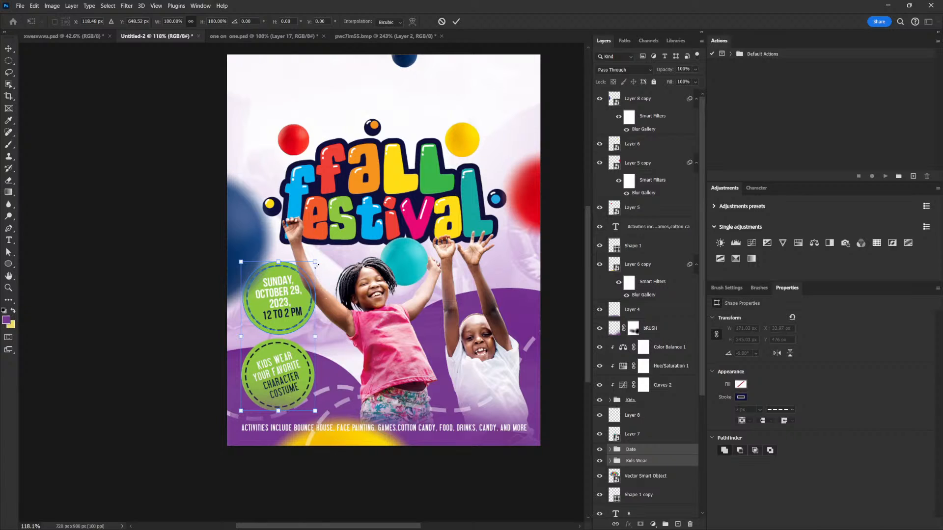
left_click_drag(314, 262, 312, 266)
left_click_drag(312, 267, 310, 270)
key("Return")
left_click_drag(303, 316, 303, 326)
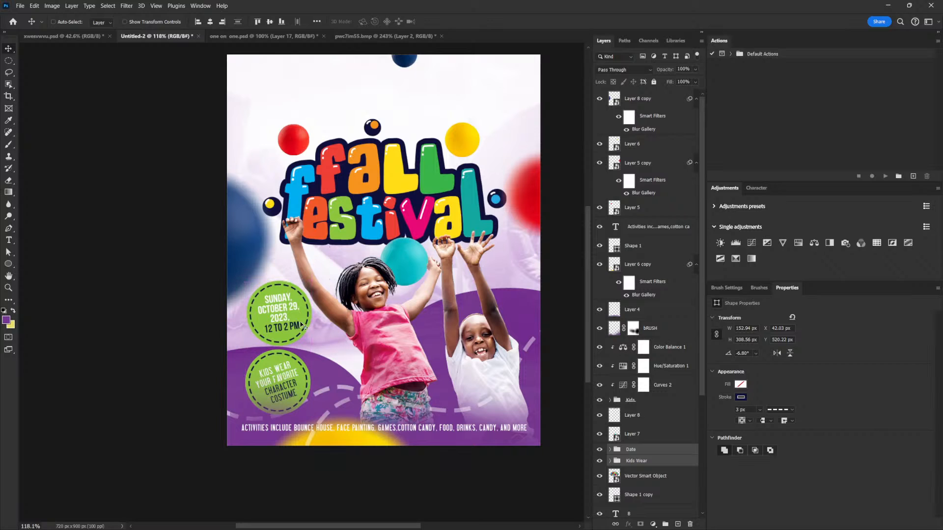
scroll(436, 252, "down", 2)
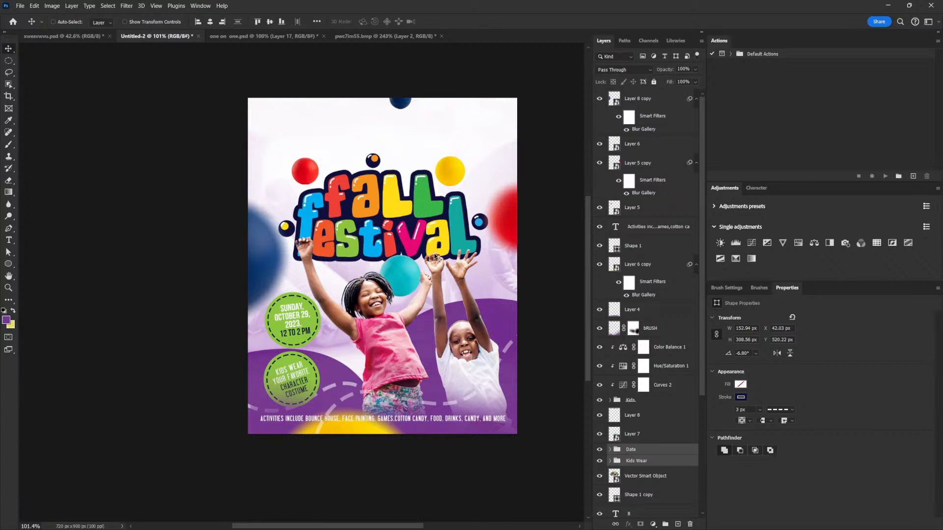
left_click_drag(293, 384, 290, 374)
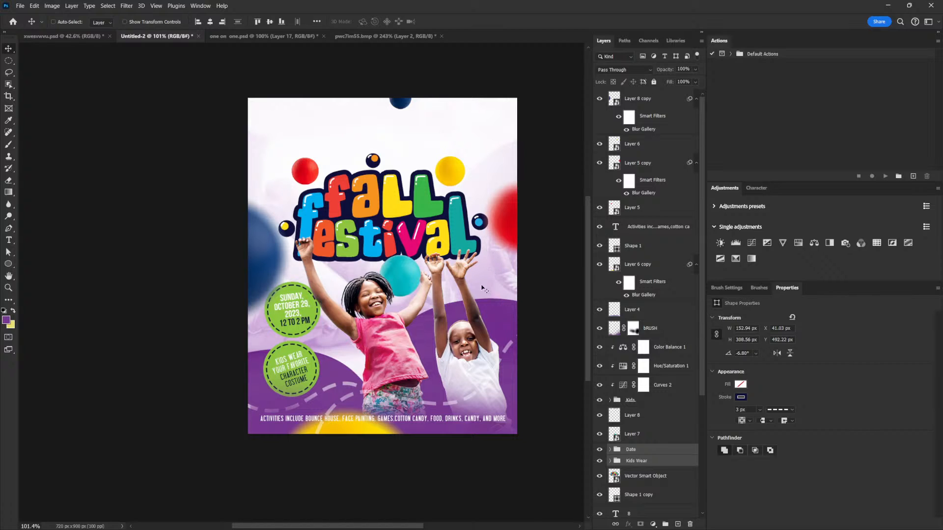
- Shrink the teal ball to about 102 px and move it slightly down
right_click(401, 269)
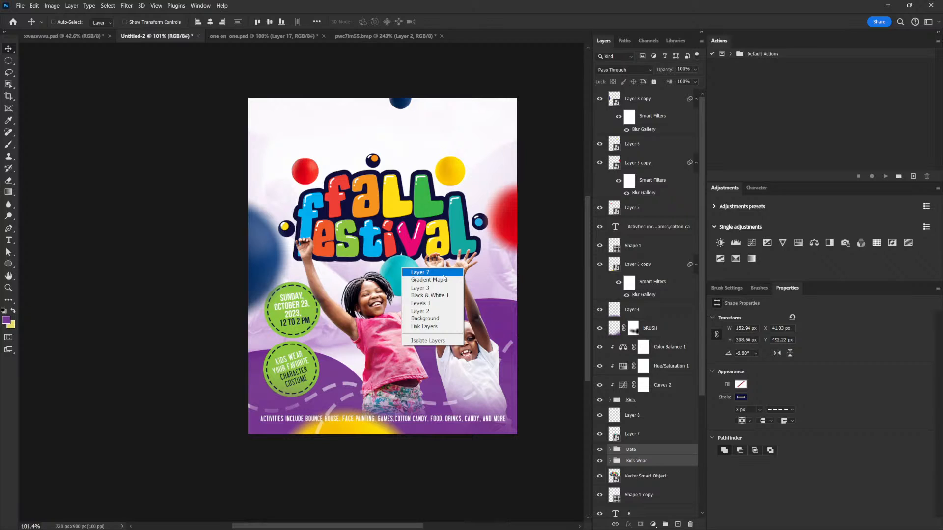
left_click(441, 273)
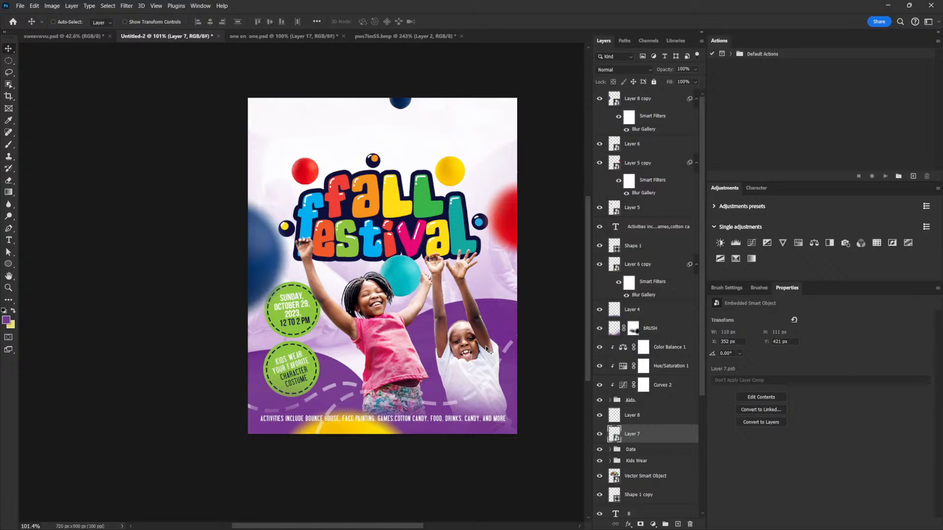
left_click_drag(409, 274, 410, 287)
key("ctrl+t")
left_click_drag(408, 253, 404, 256)
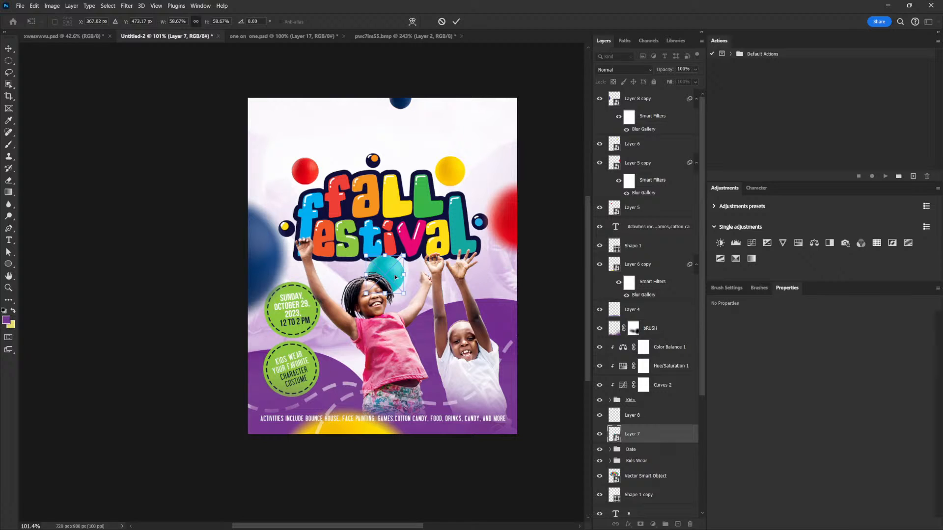
key("Return")
left_click_drag(414, 272, 411, 272)
left_click_drag(491, 349, 495, 302)
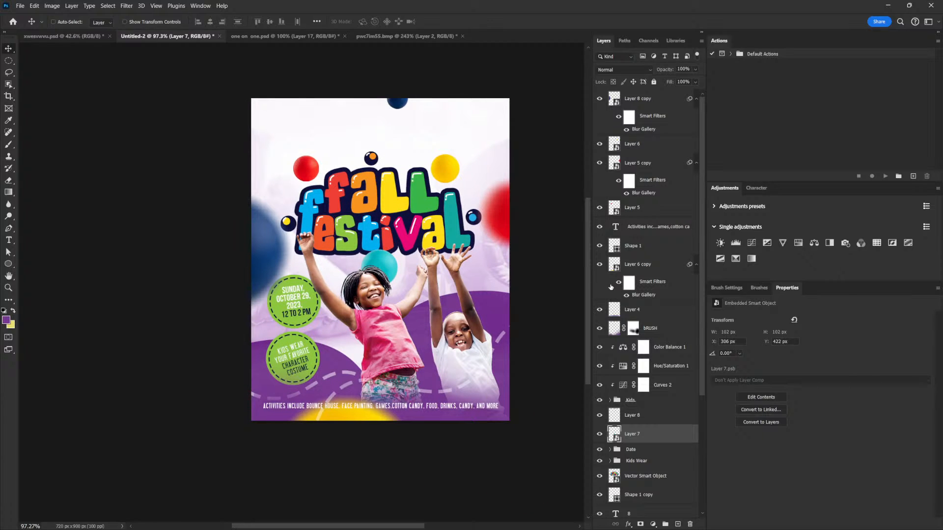
- Hide the Shape 1 layer and drag the Shape 1 copy horizontally across the flyer
left_click(600, 246)
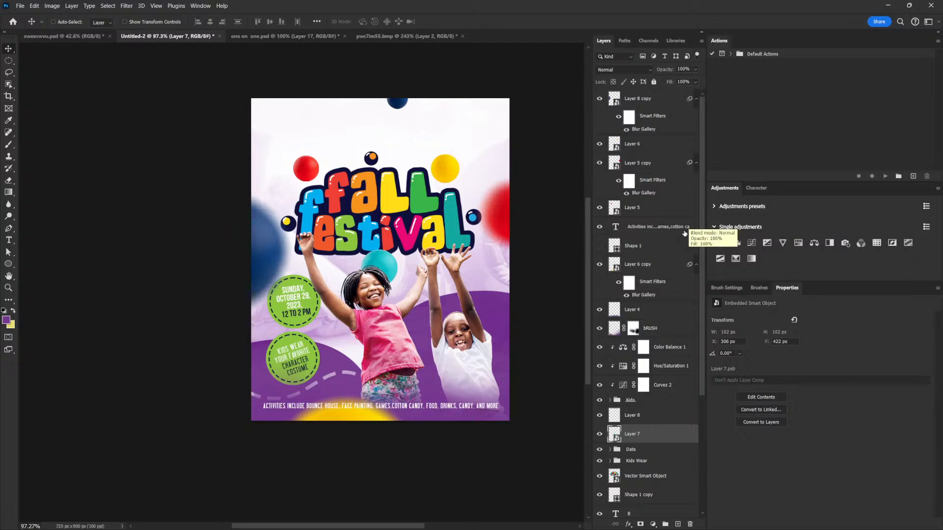
left_click_drag(702, 289, 703, 381)
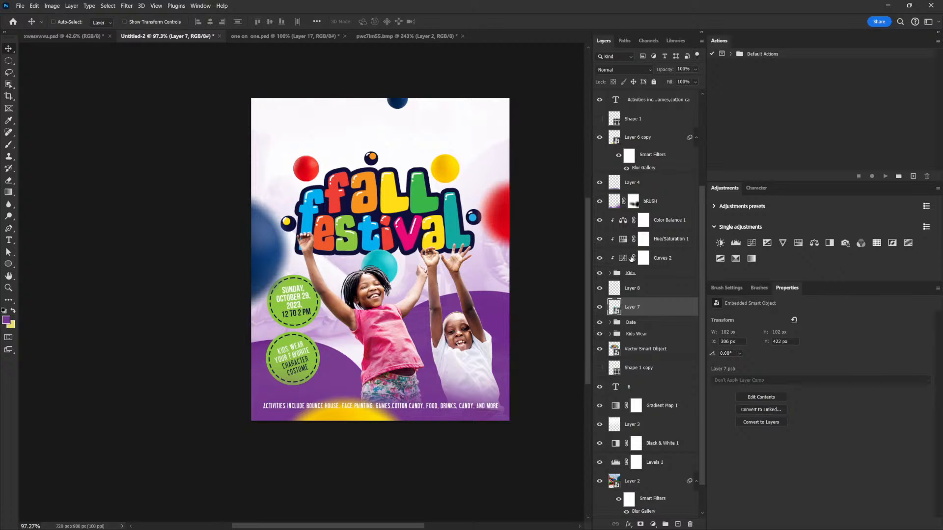
left_click(599, 369)
left_click(638, 369)
left_click_drag(305, 404, 526, 407)
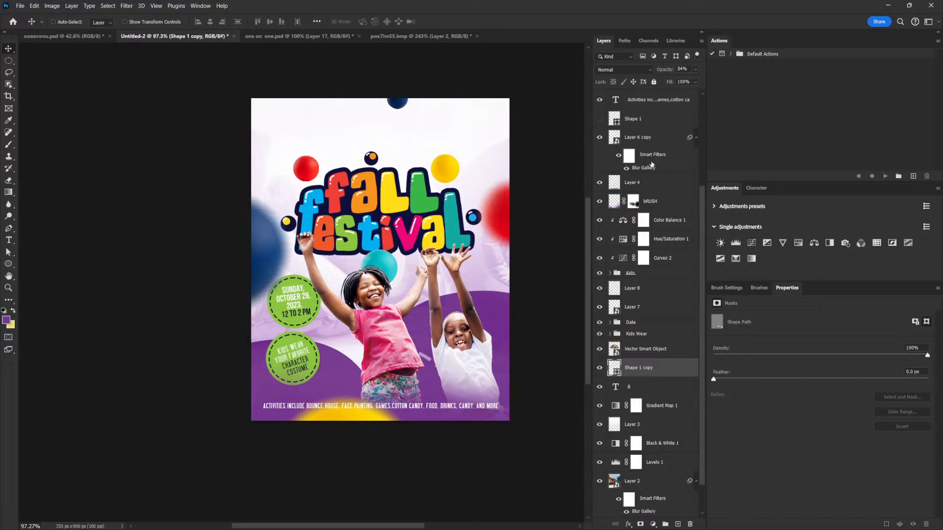
- Show the Shape 1 layer again and drag it lower on the flyer
left_click(600, 120)
left_click(638, 118)
left_click_drag(498, 306, 510, 400)
scroll(533, 324, "down", 1)
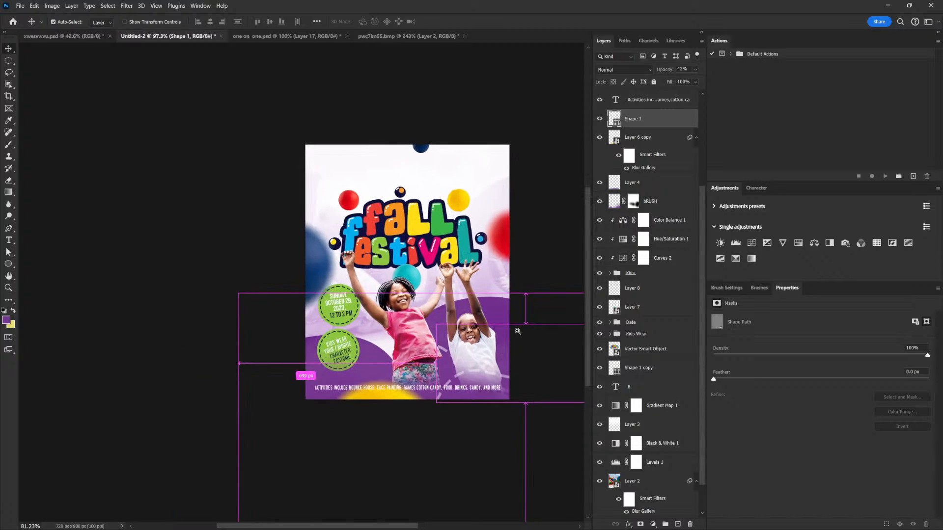
- Select the Vector Smart Object layer from the canvas and nudge it slightly into position
scroll(485, 355, "up", 2)
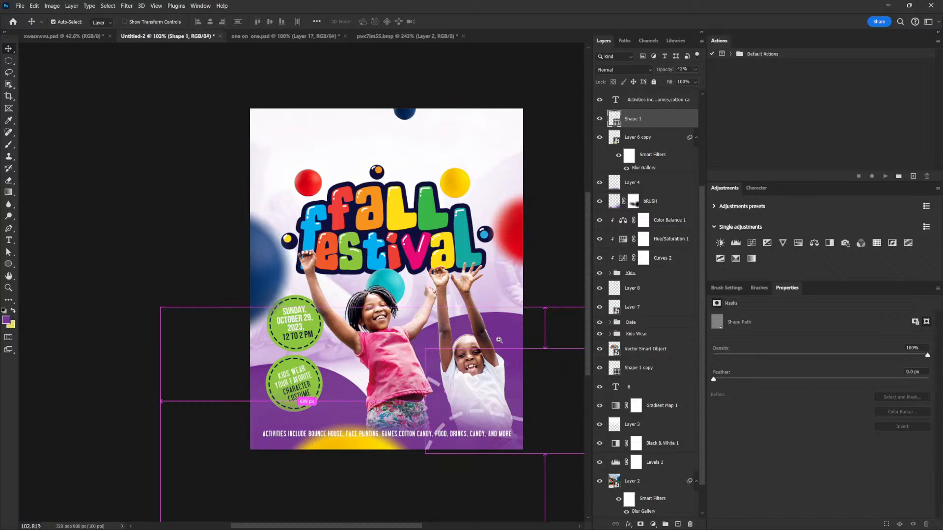
scroll(493, 340, "down", 1)
scroll(495, 364, "up", 1)
right_click(425, 186)
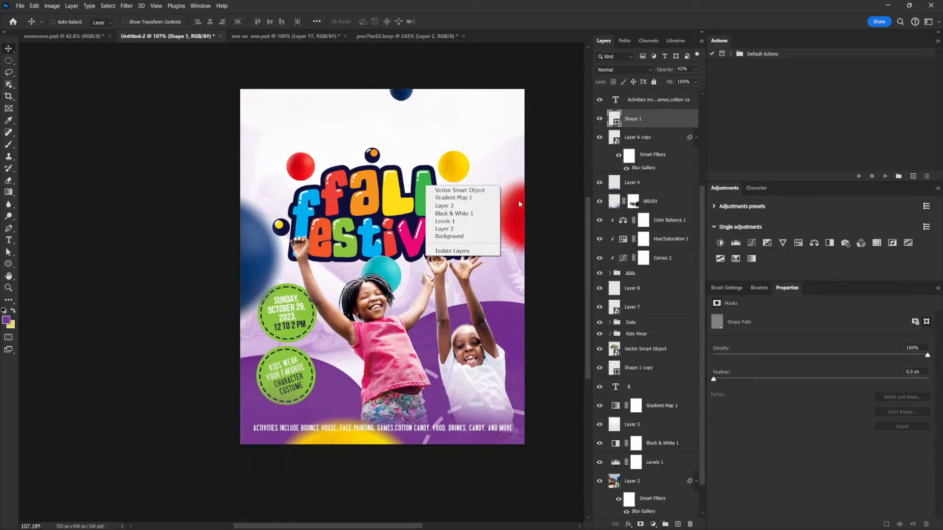
left_click(466, 191)
left_click_drag(495, 168, 490, 158)
mouse_move(512, 316)
left_mouse_down()
mouse_move(482, 320)
mouse_move(503, 322)
left_mouse_up()
left_click_drag(491, 360, 492, 345)
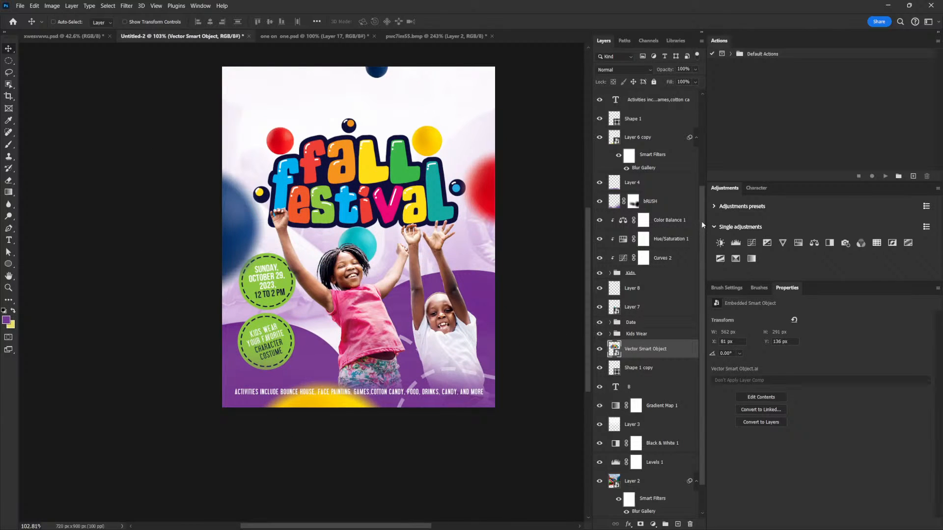
- Draw a circle about 99 px wide in the flyer's top-left corner as the top layer, filled dark navy
left_click_drag(700, 220, 701, 252)
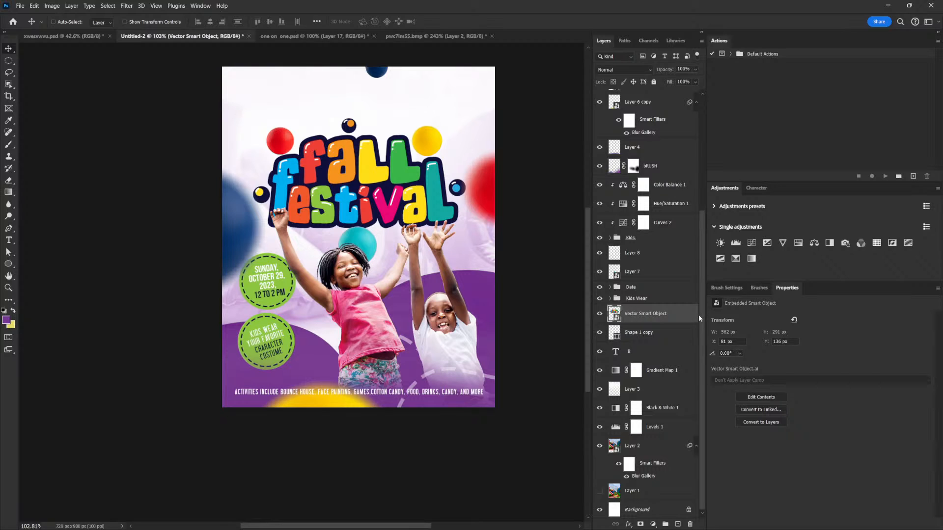
left_click_drag(706, 109, 703, 112)
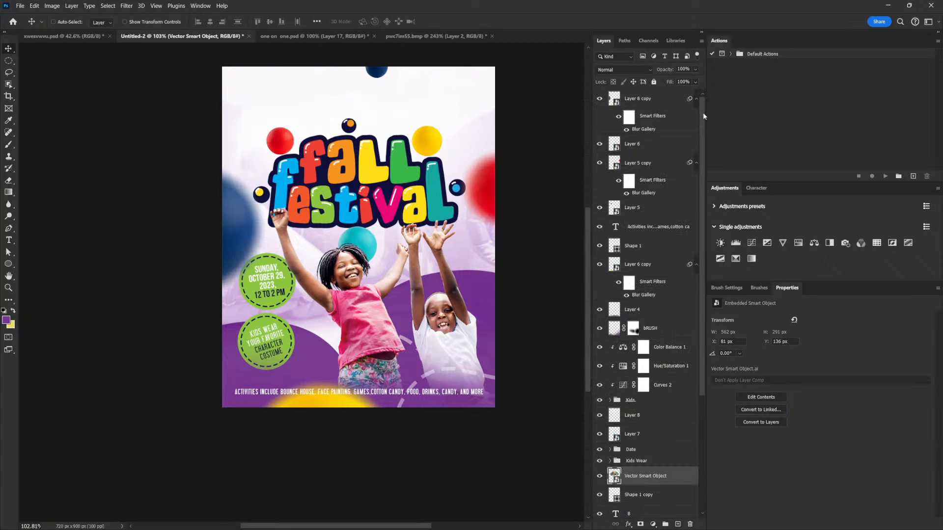
left_click(672, 95)
left_click(8, 263)
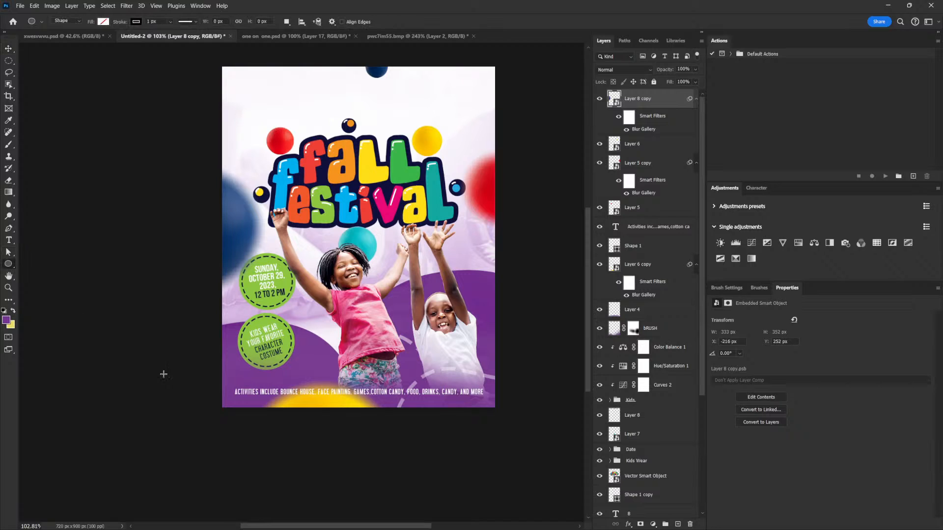
left_click_drag(238, 80, 298, 117)
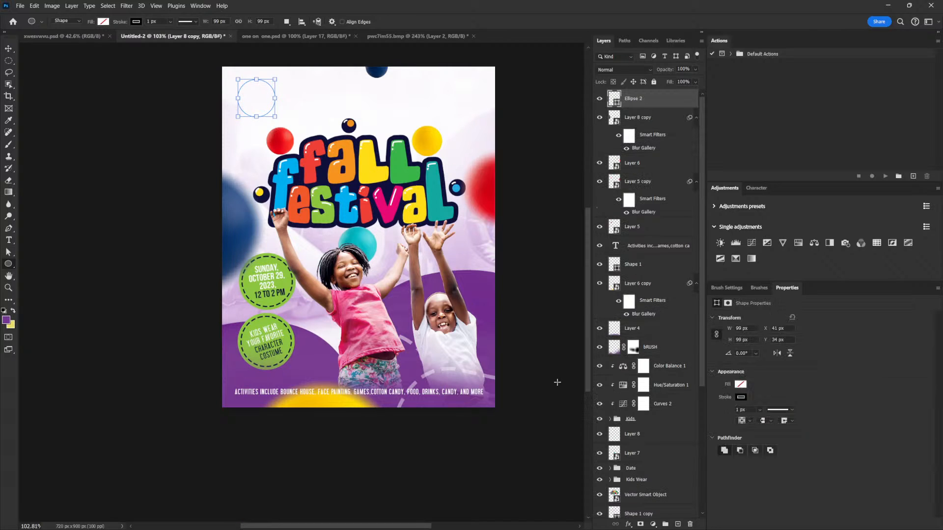
left_click(741, 385)
left_click(718, 405)
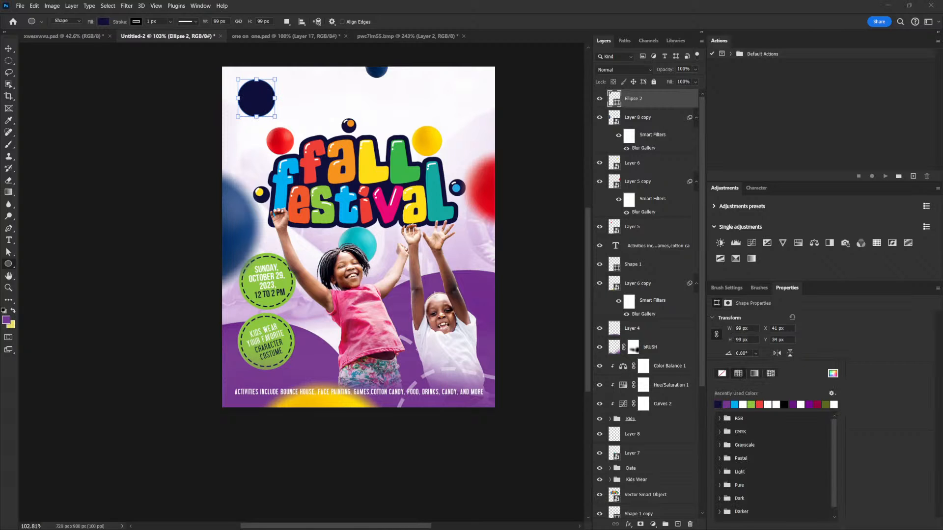
- Hide the new Ellipse 2 layer
left_click(9, 48)
scroll(522, 324, "down", 1)
left_click(599, 98)
scroll(492, 367, "up", 1)
mouse_move(492, 368)
left_mouse_down()
mouse_move(477, 351)
mouse_move(490, 367)
left_mouse_up()
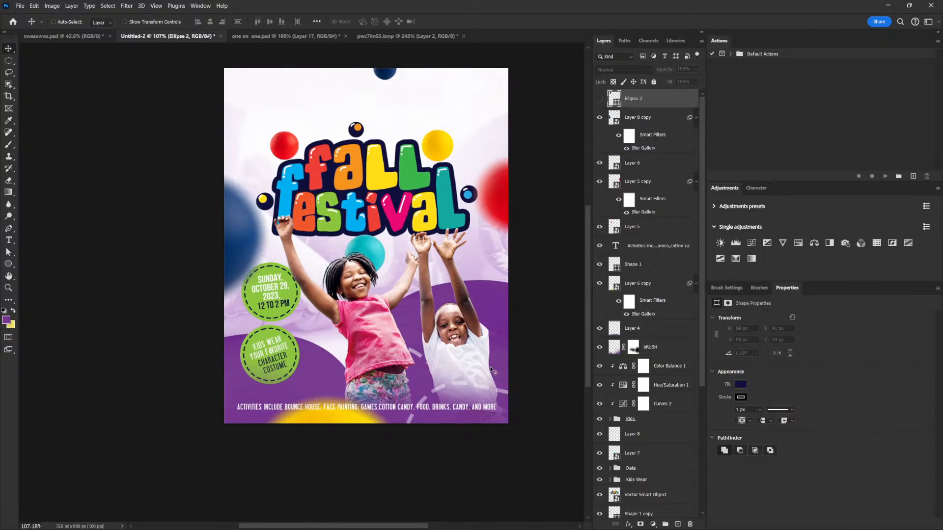